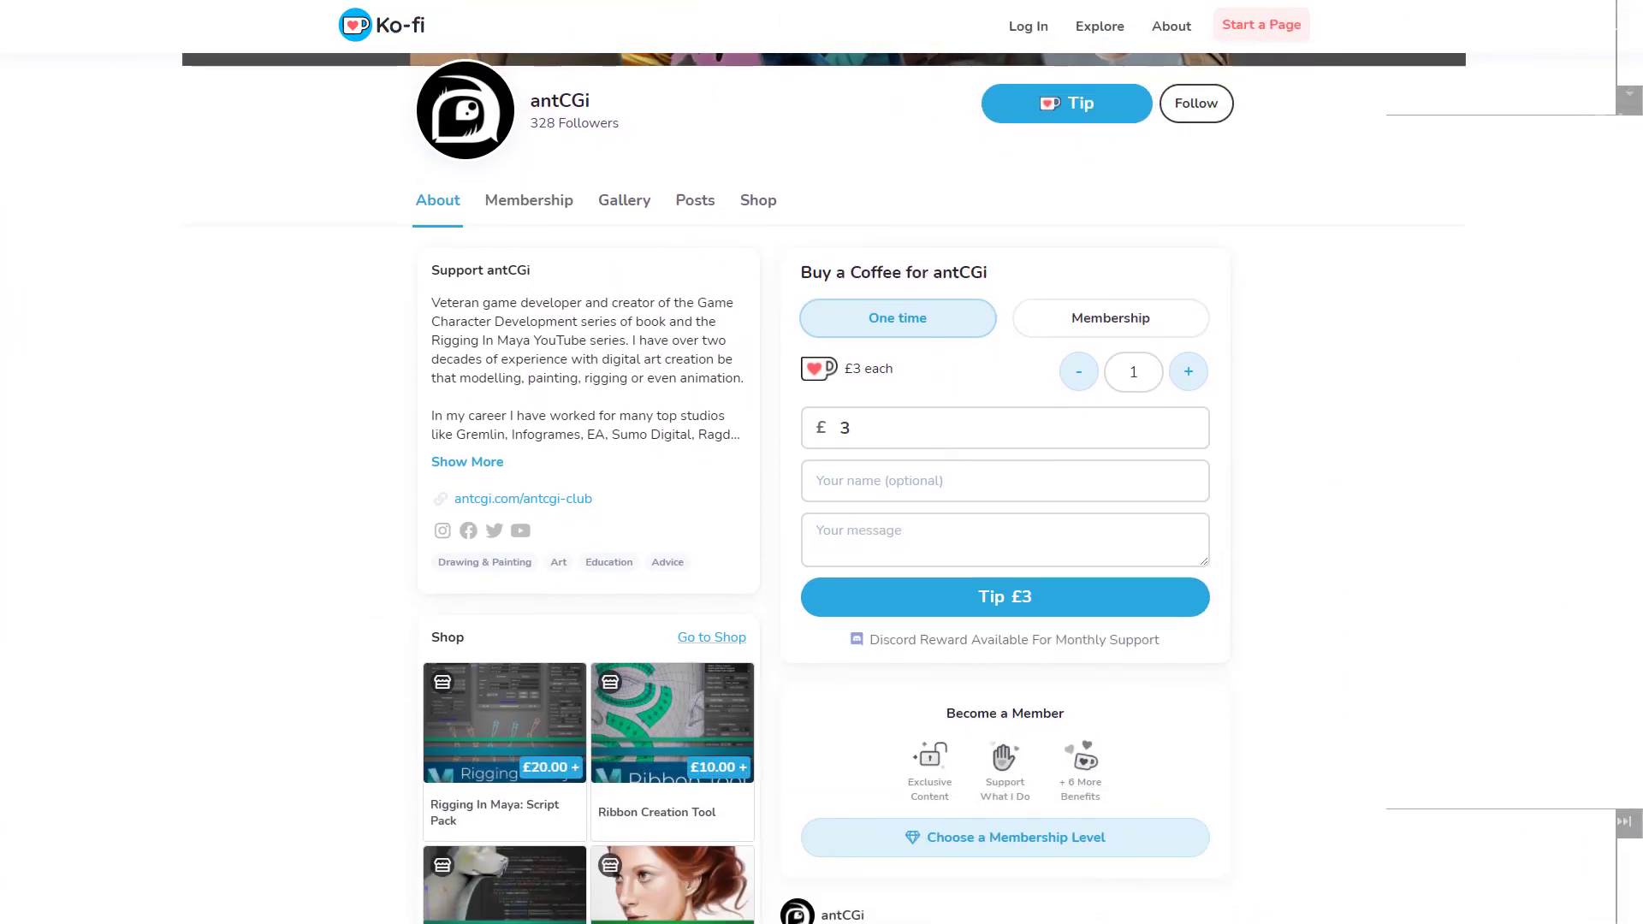
Look through the antCGi Ko-fi page, including its shop items, gallery and membership rewards.
{"action": "scroll", "coordinate": [822, 480], "scroll_direction": "down", "scroll_amount": 4}
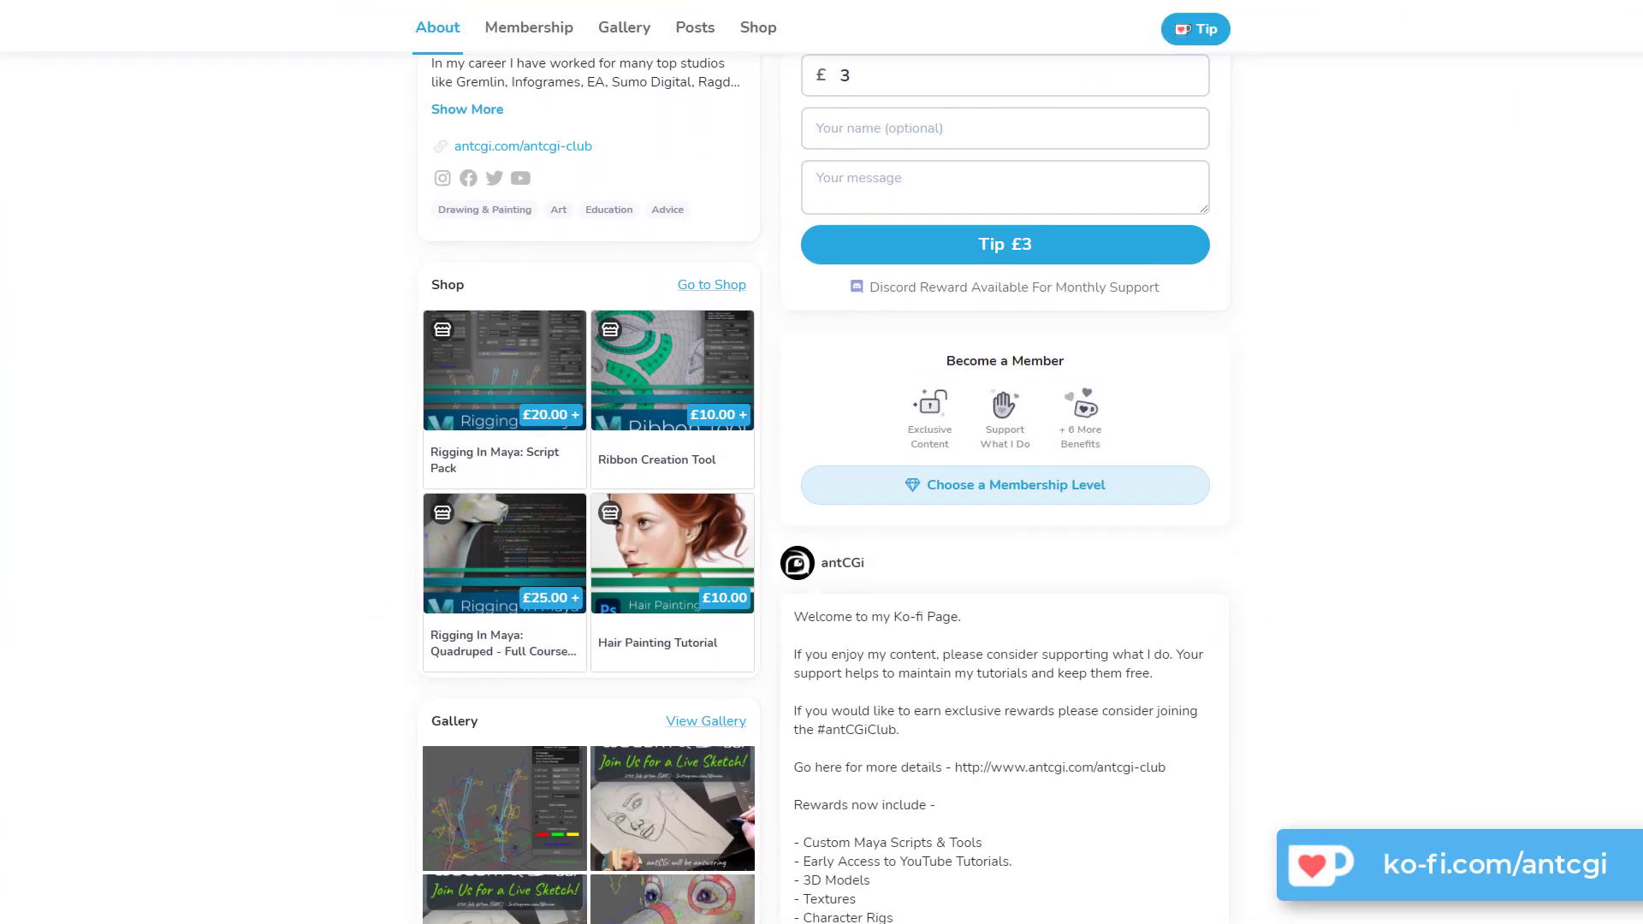
{"action": "scroll", "coordinate": [822, 479], "scroll_direction": "down", "scroll_amount": 4}
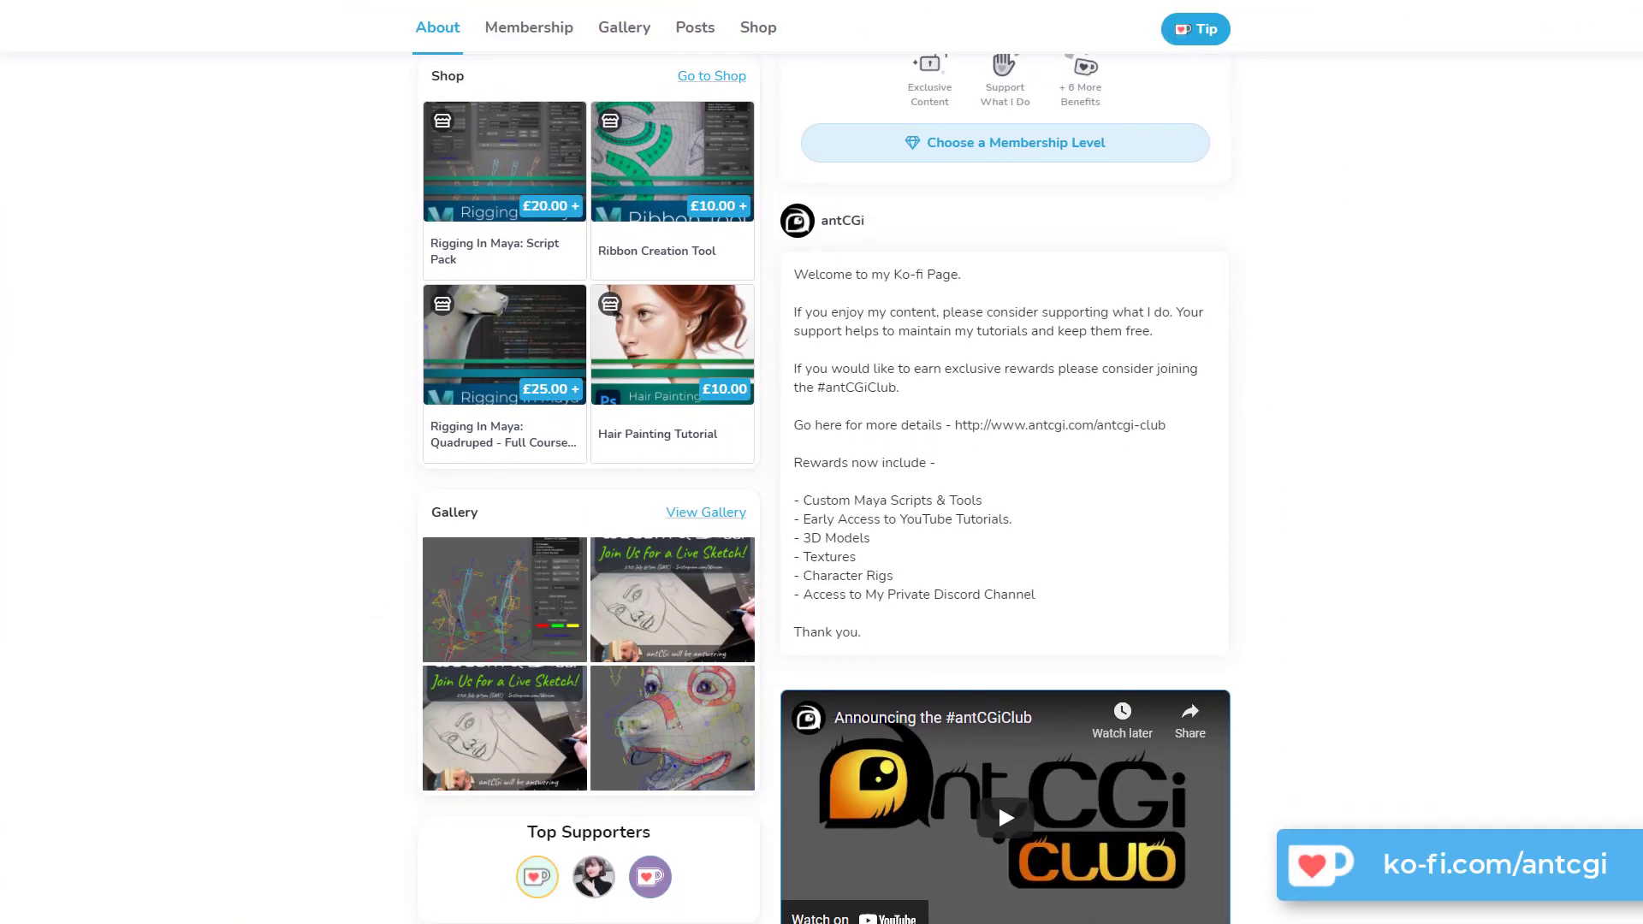
{"action": "scroll", "coordinate": [821, 479], "scroll_direction": "down", "scroll_amount": 4}
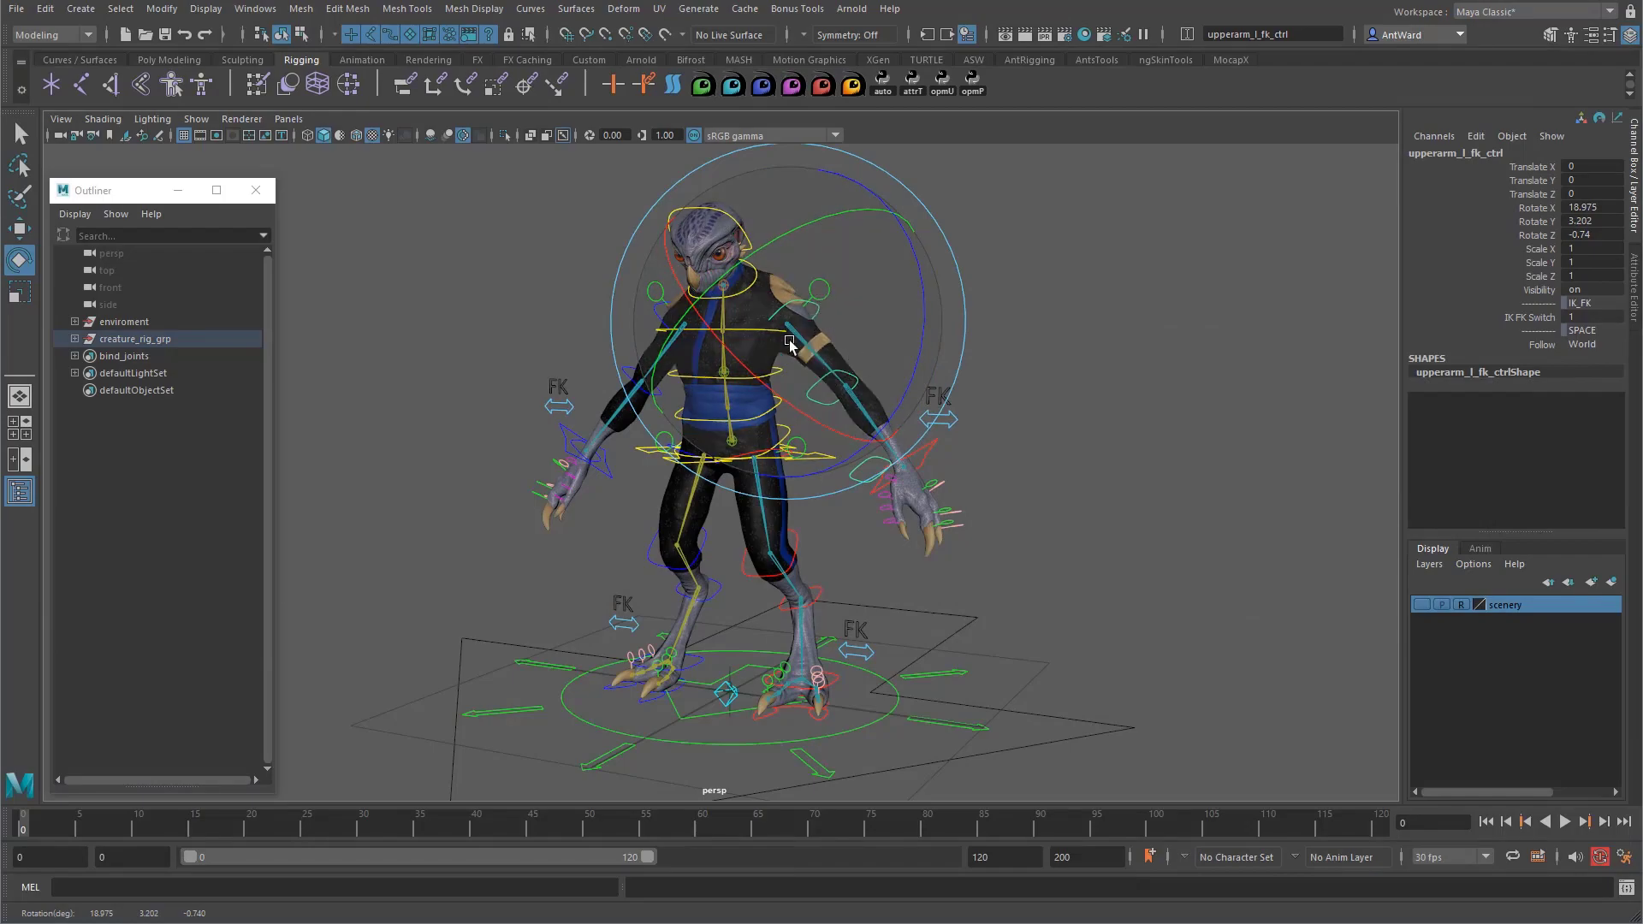
Undo the left upper-arm FK control's rotation and set the root control's Legs visibility to Hide.
{"action": "key", "text": "ctrl+z"}
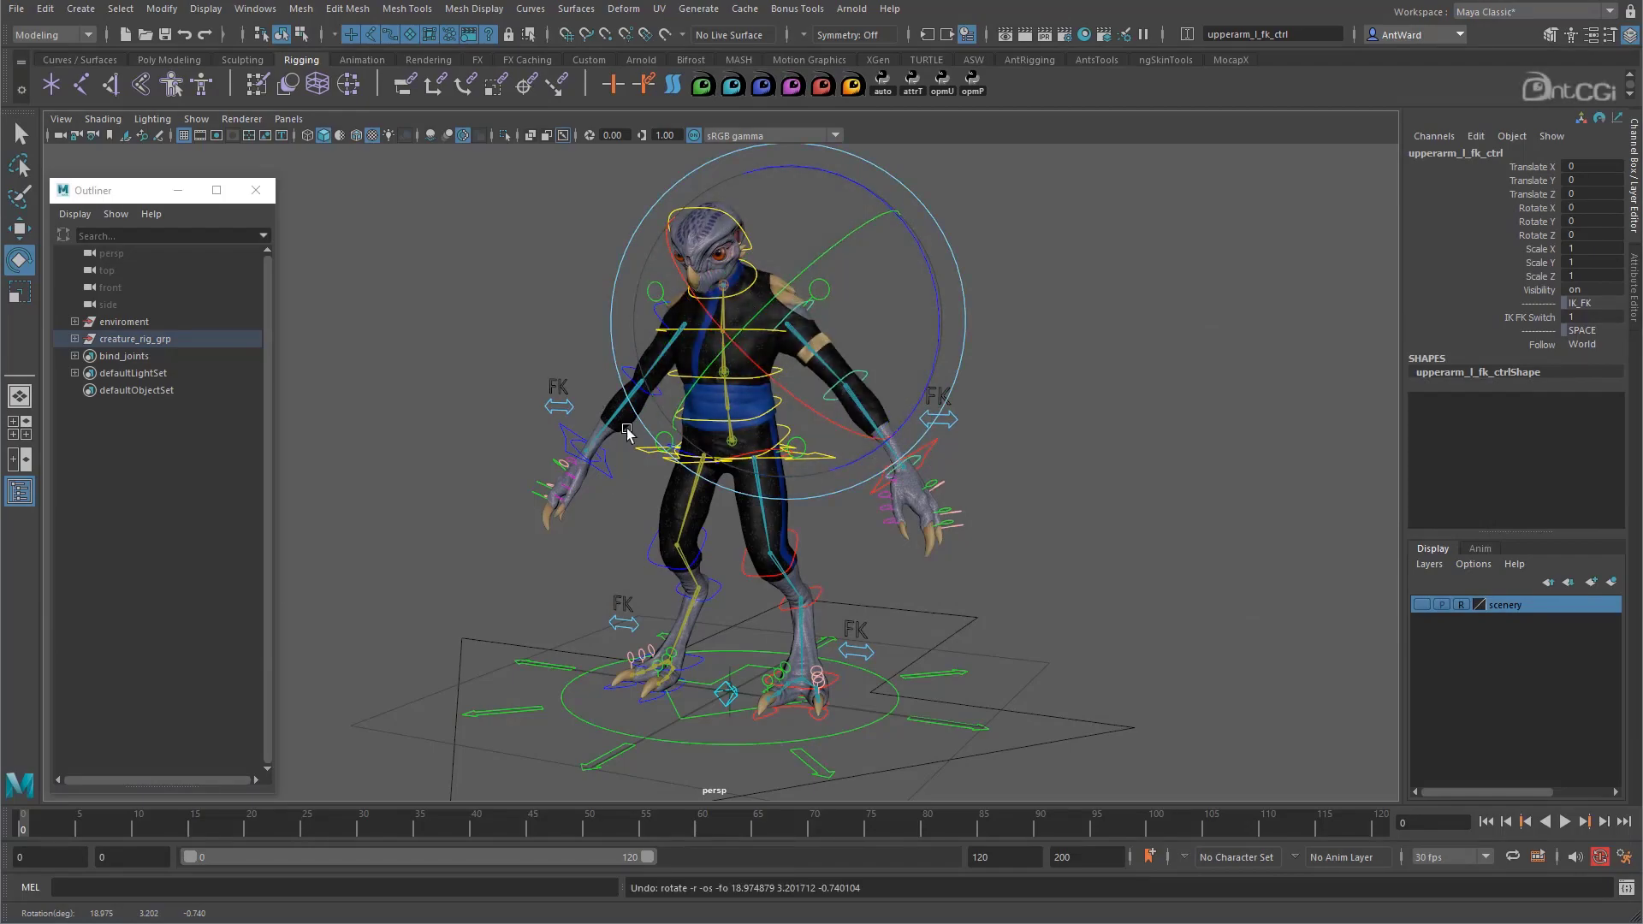
{"action": "mouse_move", "coordinate": [997, 599]}
{"action": "left_mouse_down", "text": "alt"}
{"action": "mouse_move", "coordinate": [950, 601]}
{"action": "mouse_move", "coordinate": [968, 605]}
{"action": "left_mouse_up", "text": "alt"}
{"action": "right_click_drag", "start_coordinate": [969, 605], "coordinate": [1190, 560], "text": "alt"}
{"action": "middle_click_drag", "start_coordinate": [937, 483], "coordinate": [928, 541], "text": "alt"}
{"action": "right_click_drag", "start_coordinate": [1114, 615], "coordinate": [888, 614], "text": "alt"}
{"action": "left_click", "coordinate": [935, 730]}
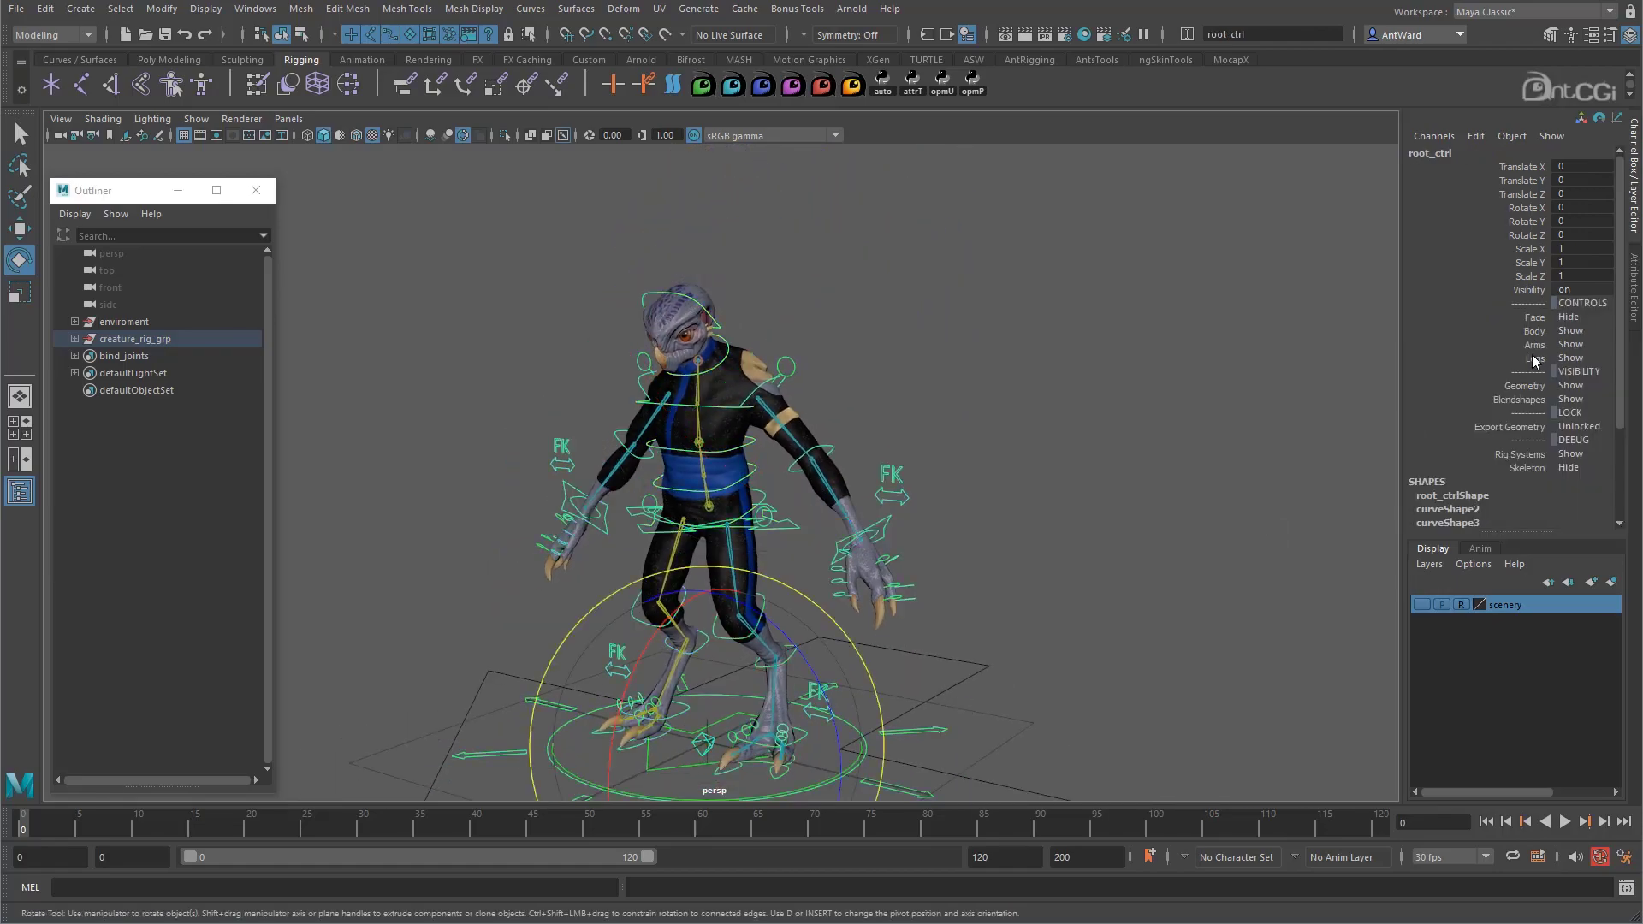
{"action": "left_click", "coordinate": [1534, 360]}
{"action": "middle_click_drag", "start_coordinate": [955, 413], "coordinate": [708, 561]}
Try rotating the left upper-arm FK joint about 14.5 degrees around X and undo it.
{"action": "right_click_drag", "start_coordinate": [657, 484], "coordinate": [972, 455], "text": "alt"}
{"action": "left_click_drag", "start_coordinate": [972, 455], "coordinate": [877, 446], "text": "alt"}
{"action": "right_click_drag", "start_coordinate": [877, 445], "coordinate": [925, 459], "text": "alt"}
{"action": "left_click", "coordinate": [947, 356]}
{"action": "key", "text": "e"}
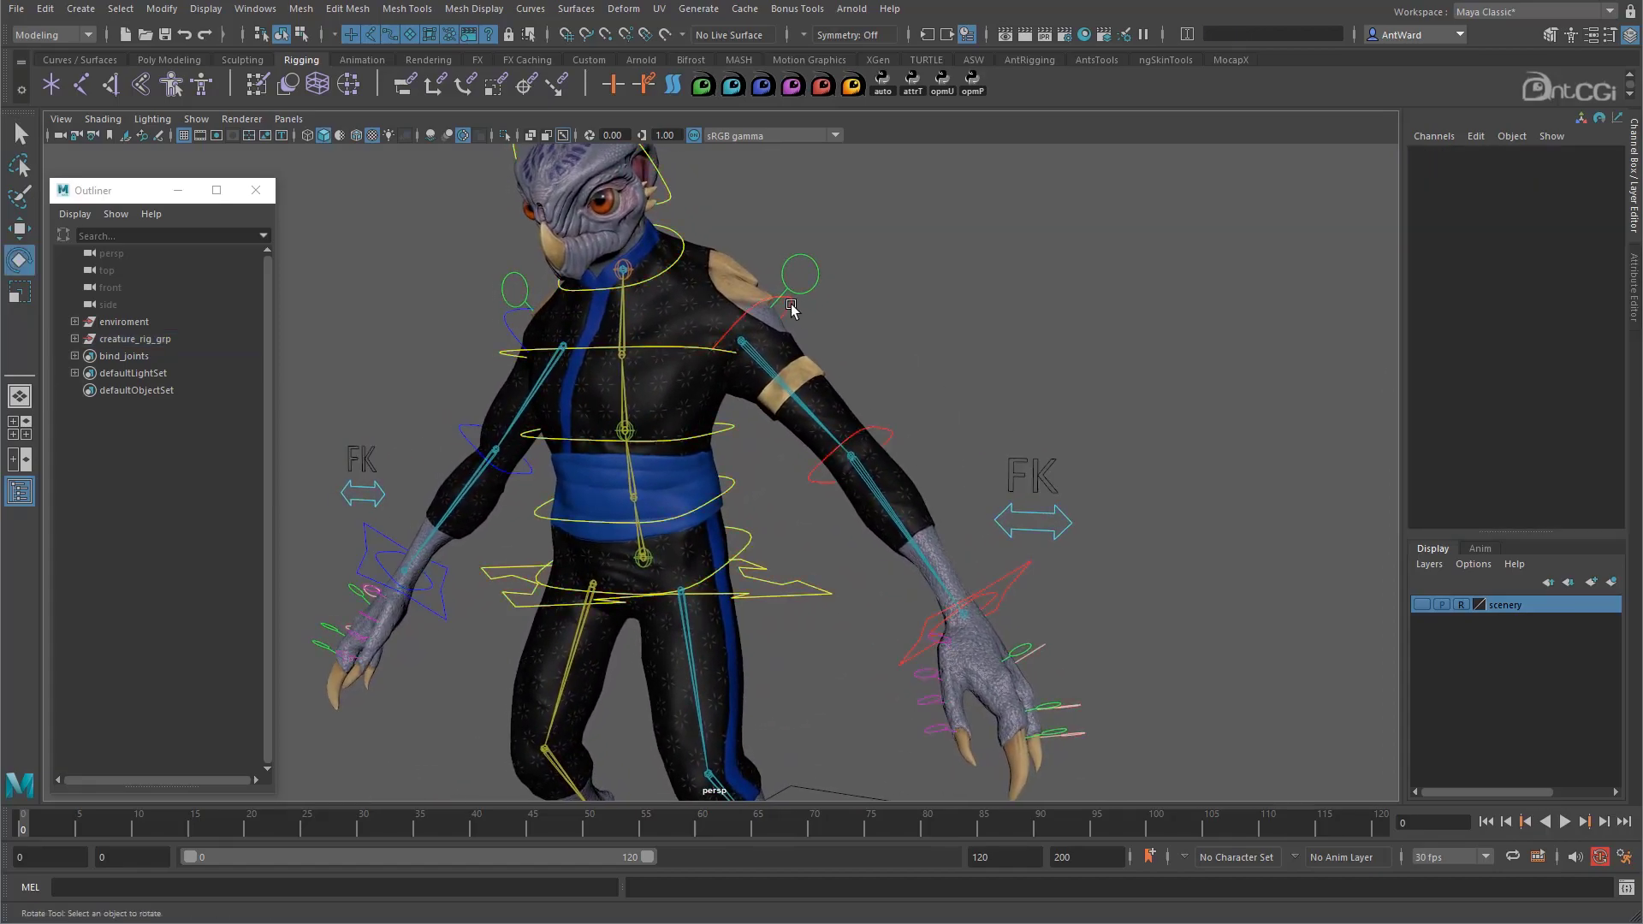
{"action": "left_click", "coordinate": [767, 301]}
{"action": "left_click", "coordinate": [917, 451]}
{"action": "left_click", "coordinate": [803, 402]}
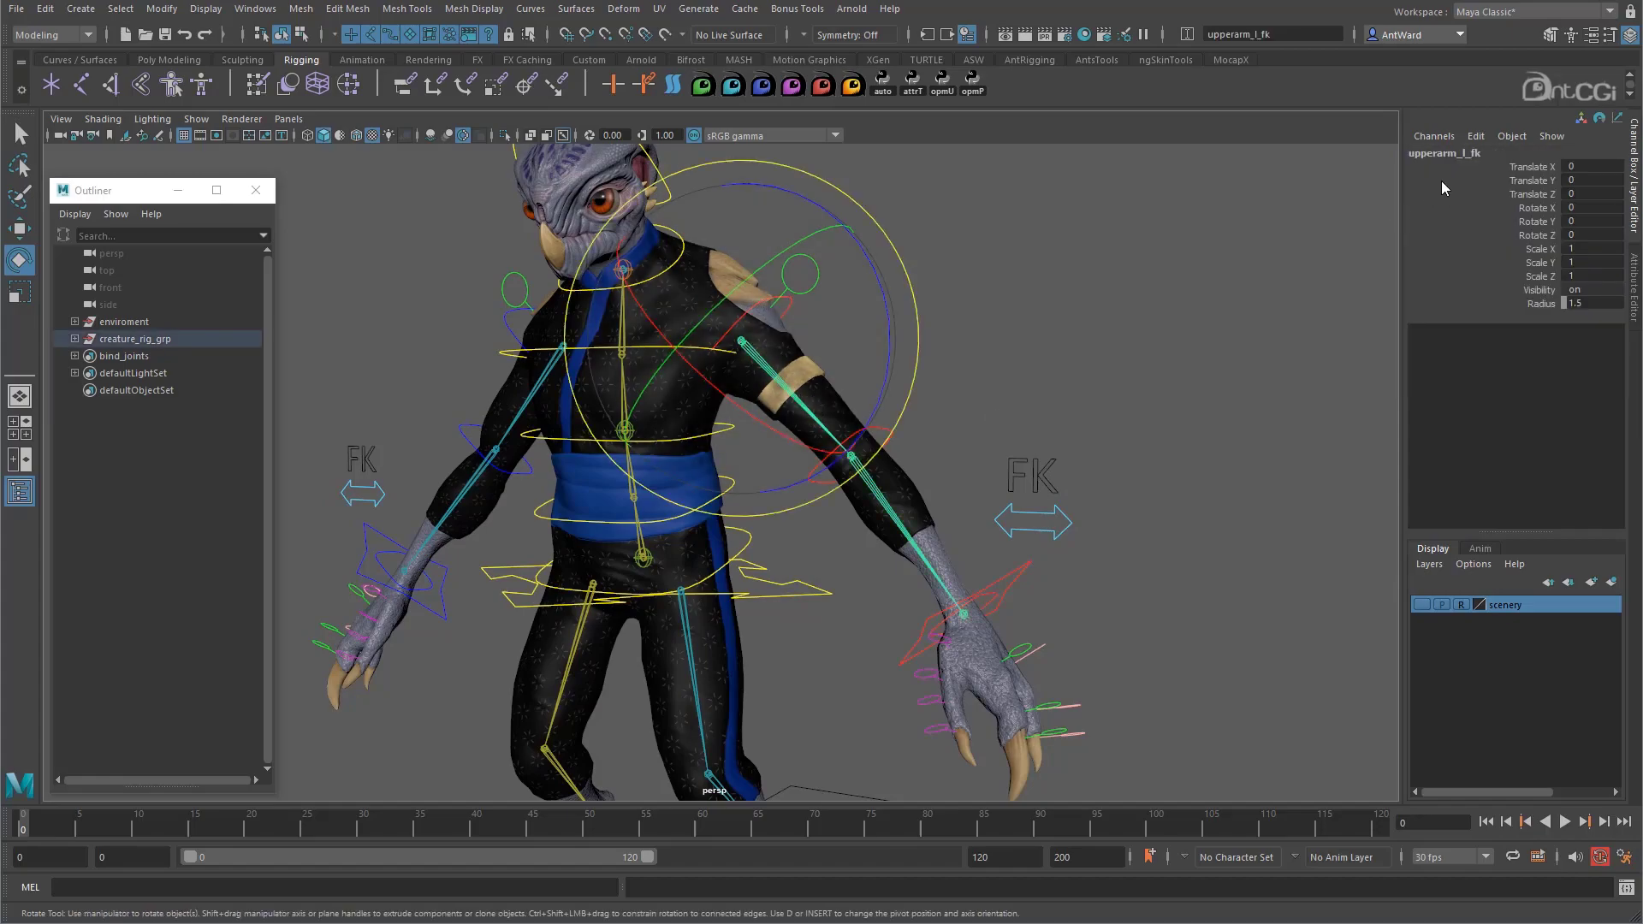
{"action": "left_click_drag", "start_coordinate": [773, 422], "coordinate": [789, 380]}
{"action": "key", "text": "ctrl+z"}
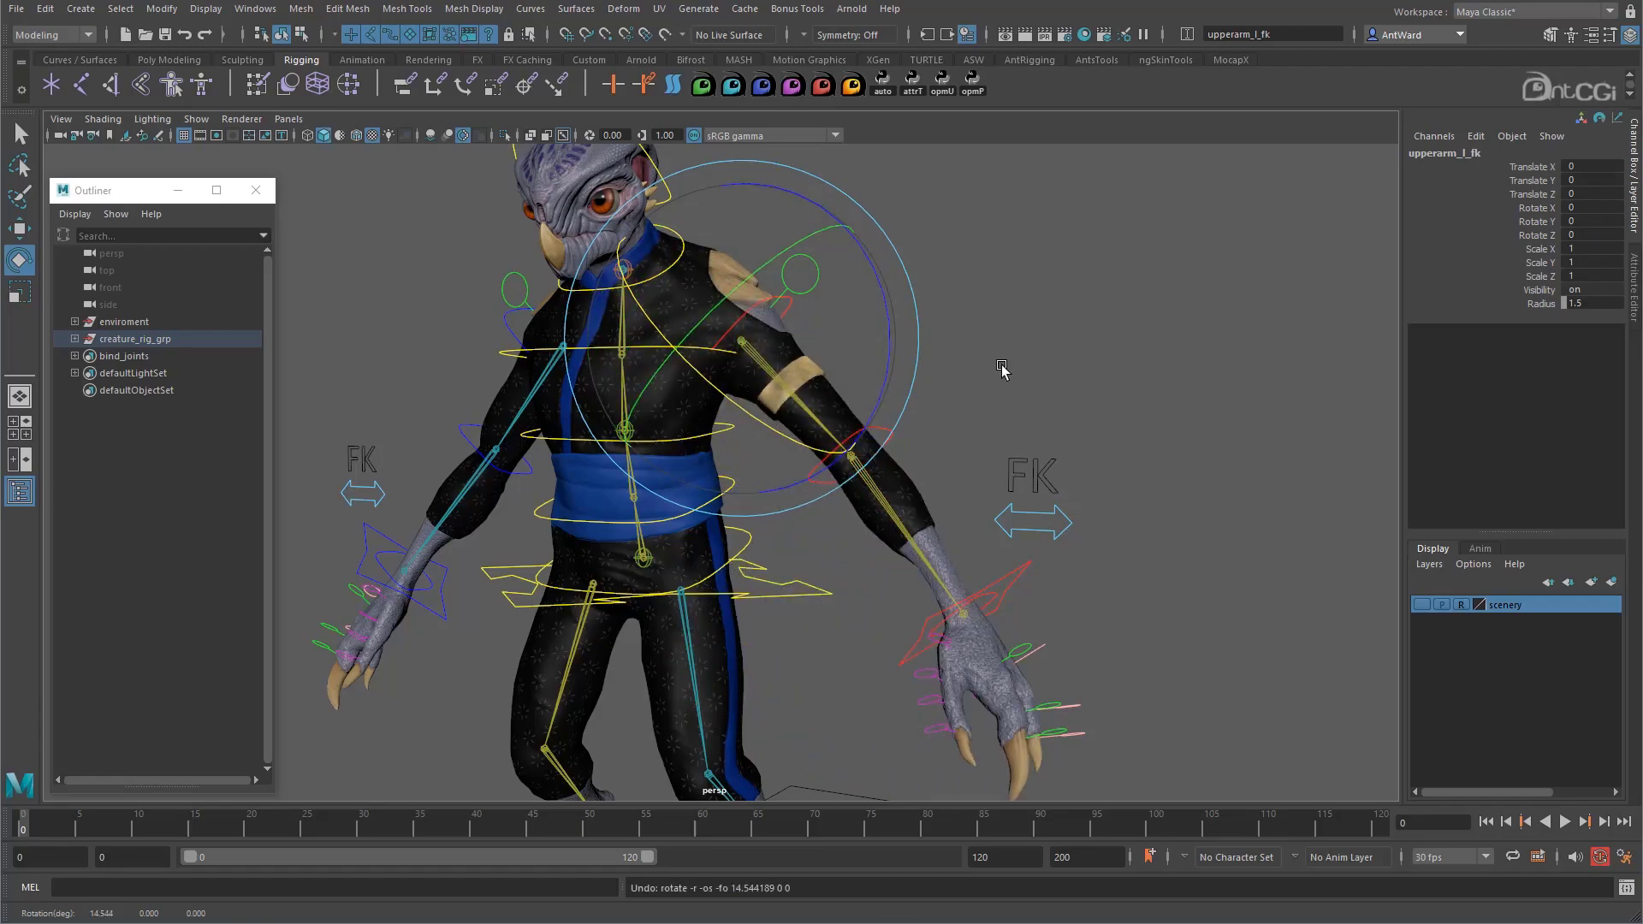
Hide the left and right arm IK controls at the wrists.
{"action": "left_click", "coordinate": [1003, 368]}
{"action": "left_click_drag", "start_coordinate": [1002, 368], "coordinate": [824, 452], "text": "alt"}
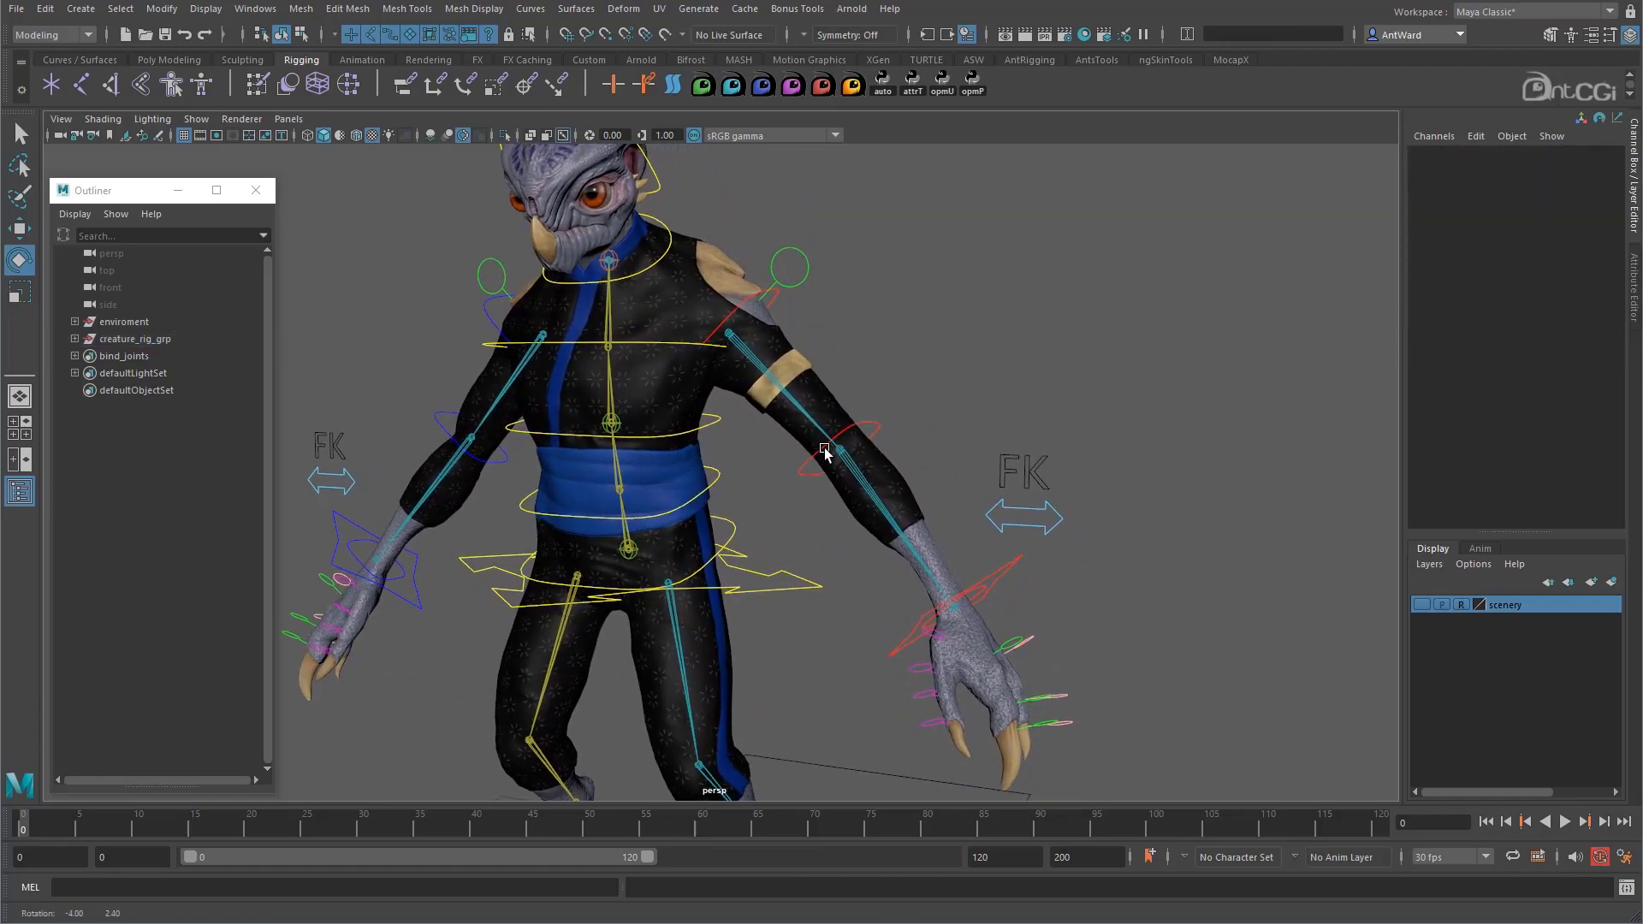
{"action": "left_click_drag", "start_coordinate": [960, 494], "coordinate": [982, 550], "text": "alt"}
{"action": "left_click", "coordinate": [981, 550]}
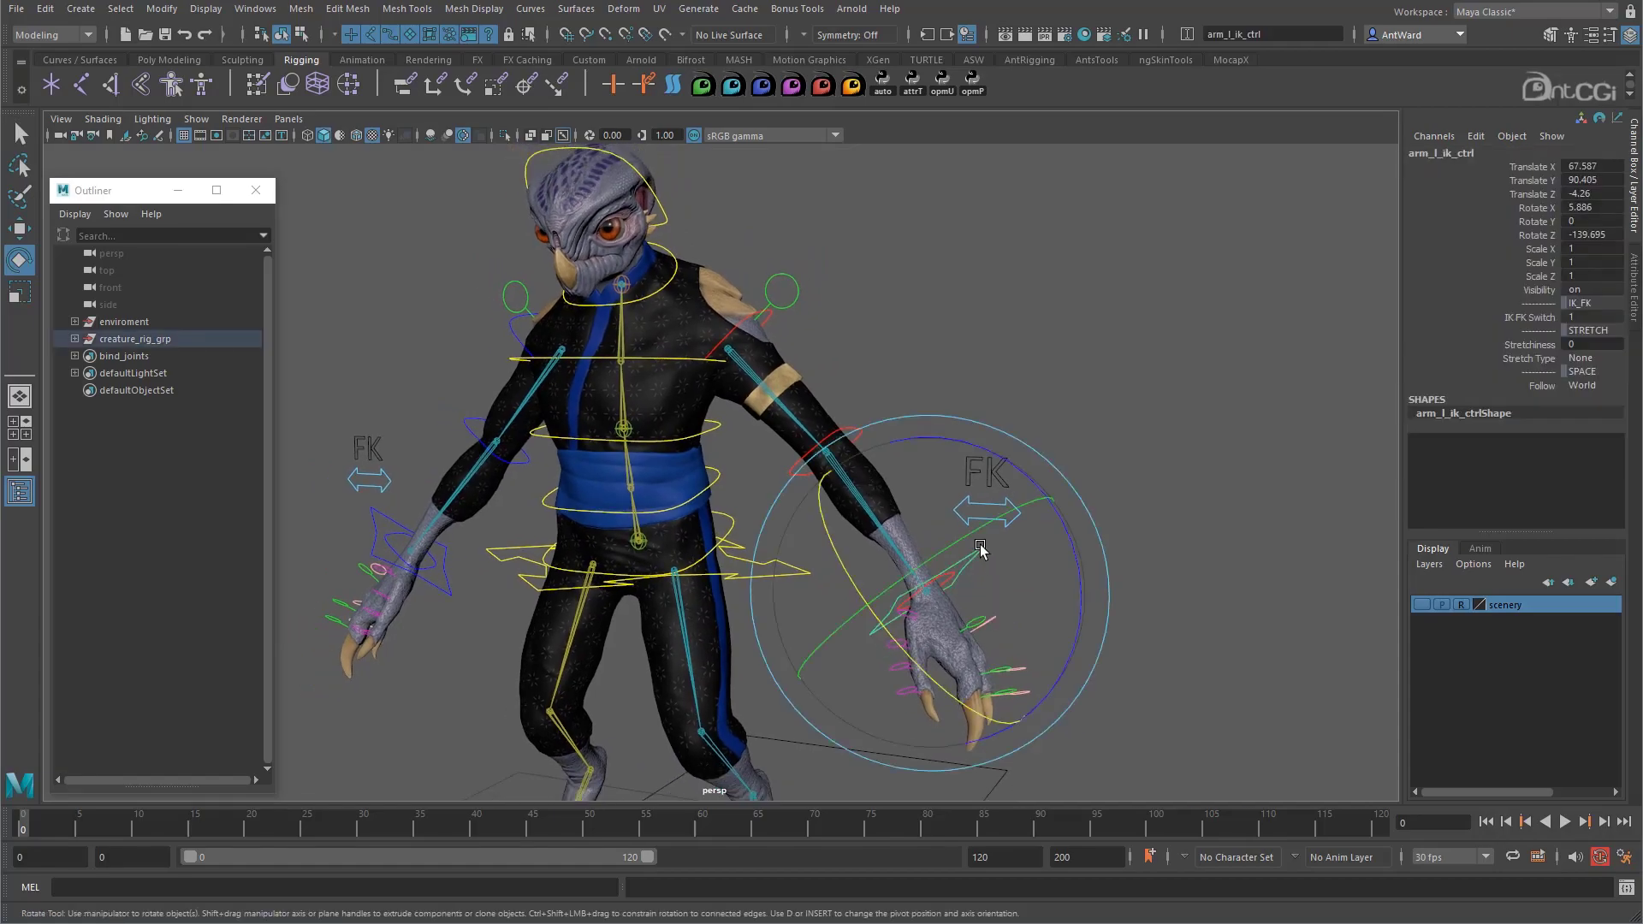
{"action": "left_click", "coordinate": [379, 524]}
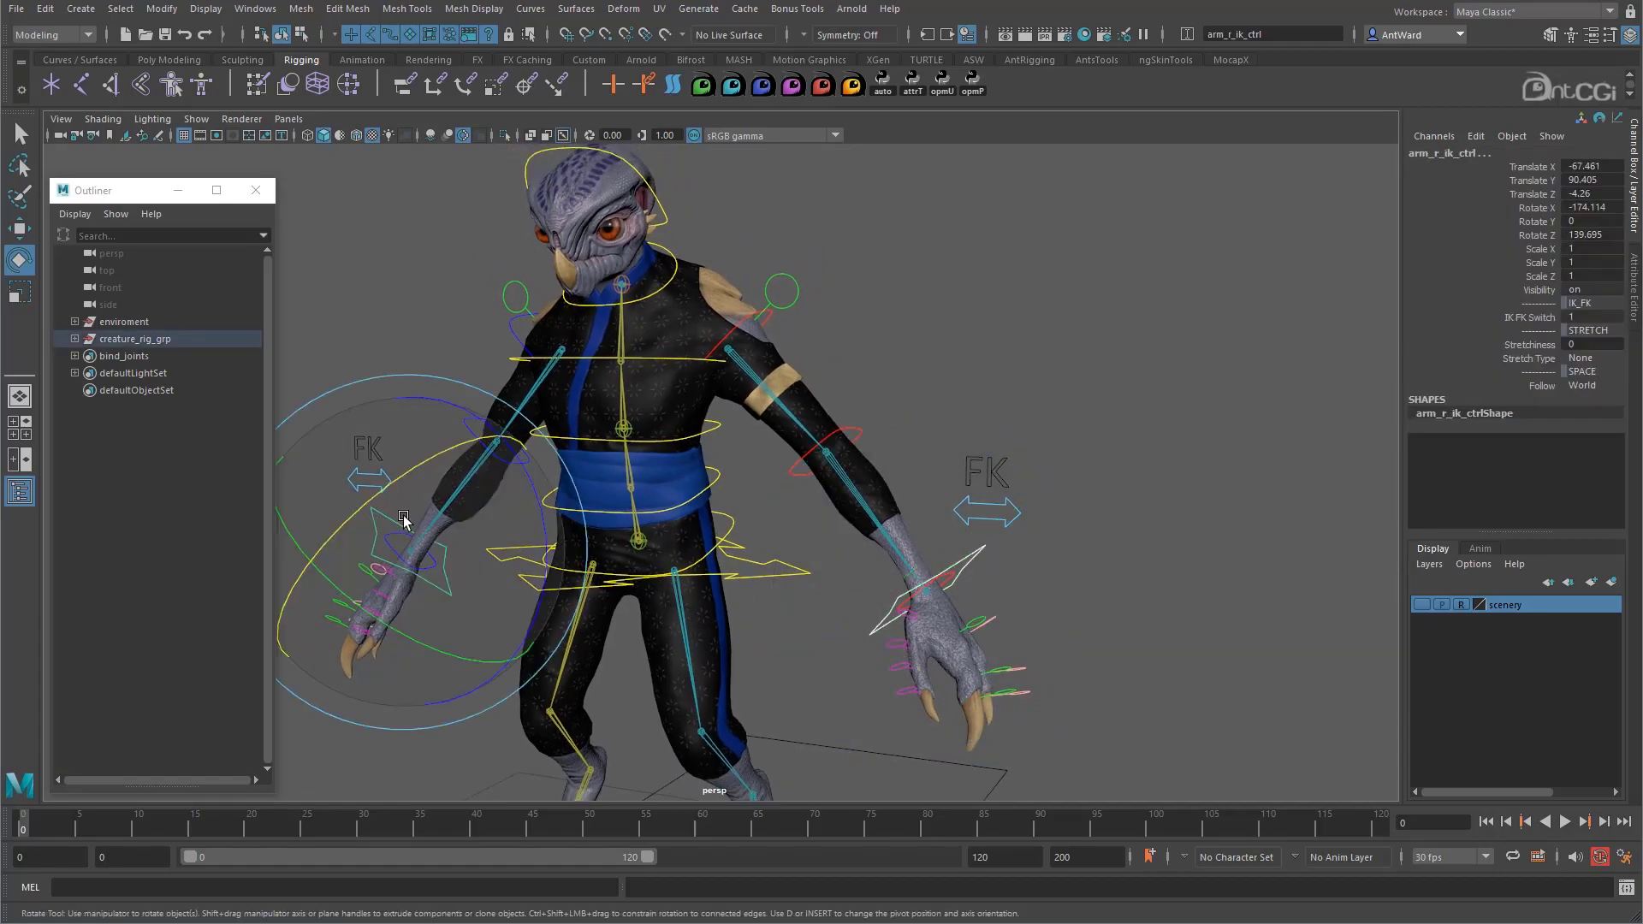
{"action": "left_click", "coordinate": [685, 524]}
Hide the arm pole vector controls on the ground between the creature's feet.
{"action": "right_click_drag", "start_coordinate": [1076, 633], "coordinate": [671, 741], "text": "alt"}
{"action": "middle_click_drag", "start_coordinate": [546, 716], "coordinate": [649, 444], "text": "alt"}
{"action": "right_click_drag", "start_coordinate": [649, 444], "coordinate": [1332, 481], "text": "alt"}
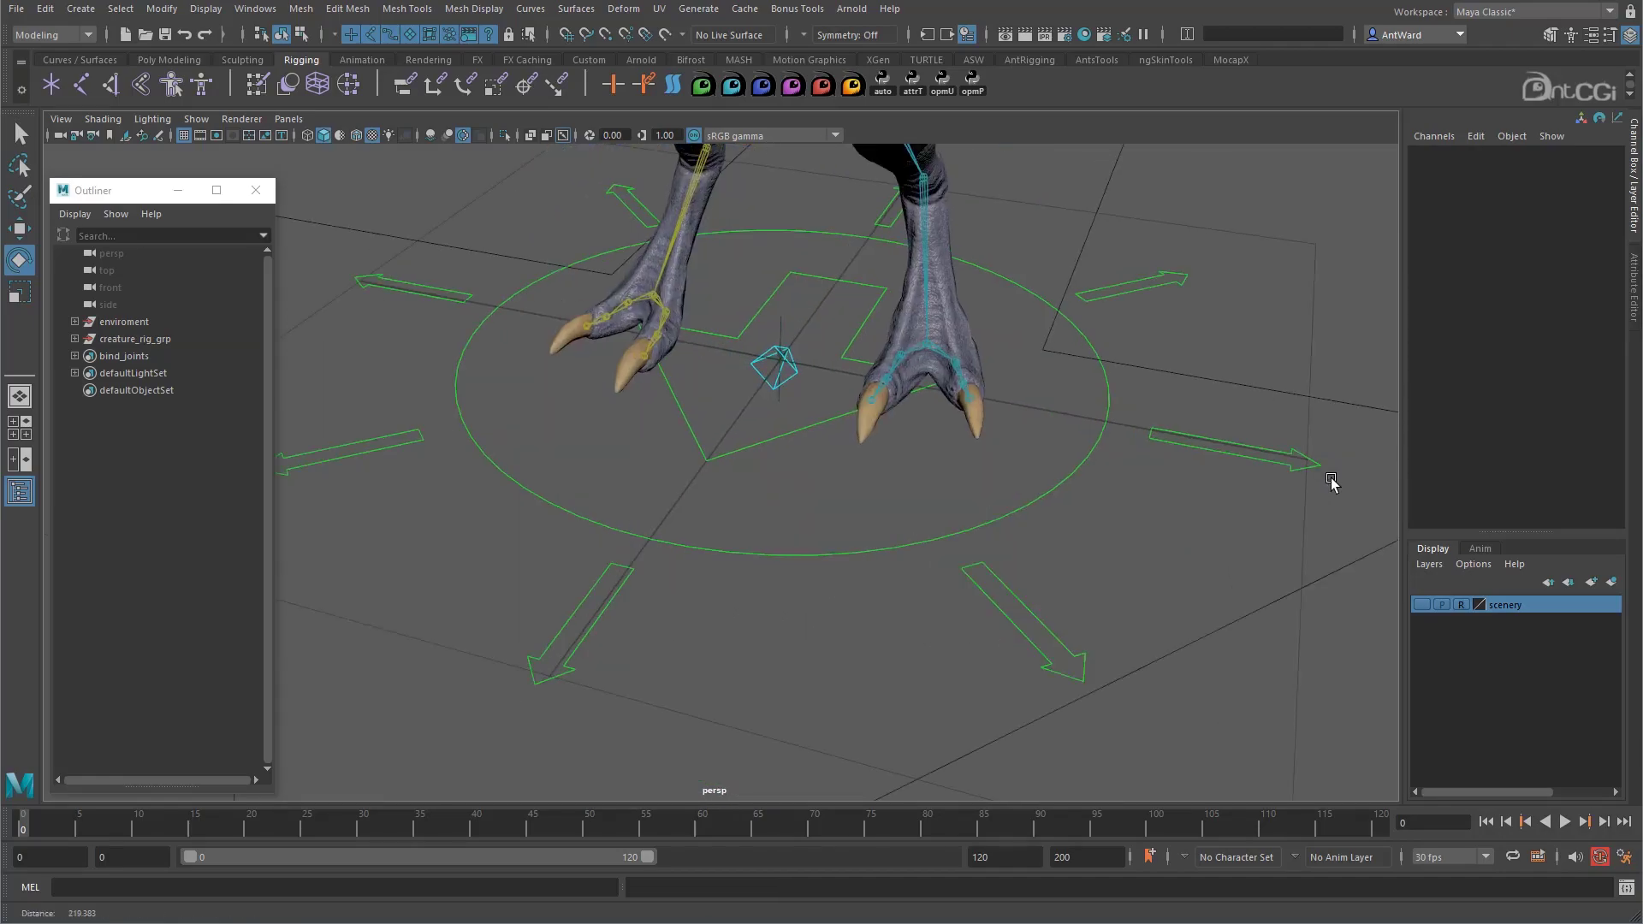
{"action": "scroll", "coordinate": [884, 348], "scroll_direction": "up", "scroll_amount": 3}
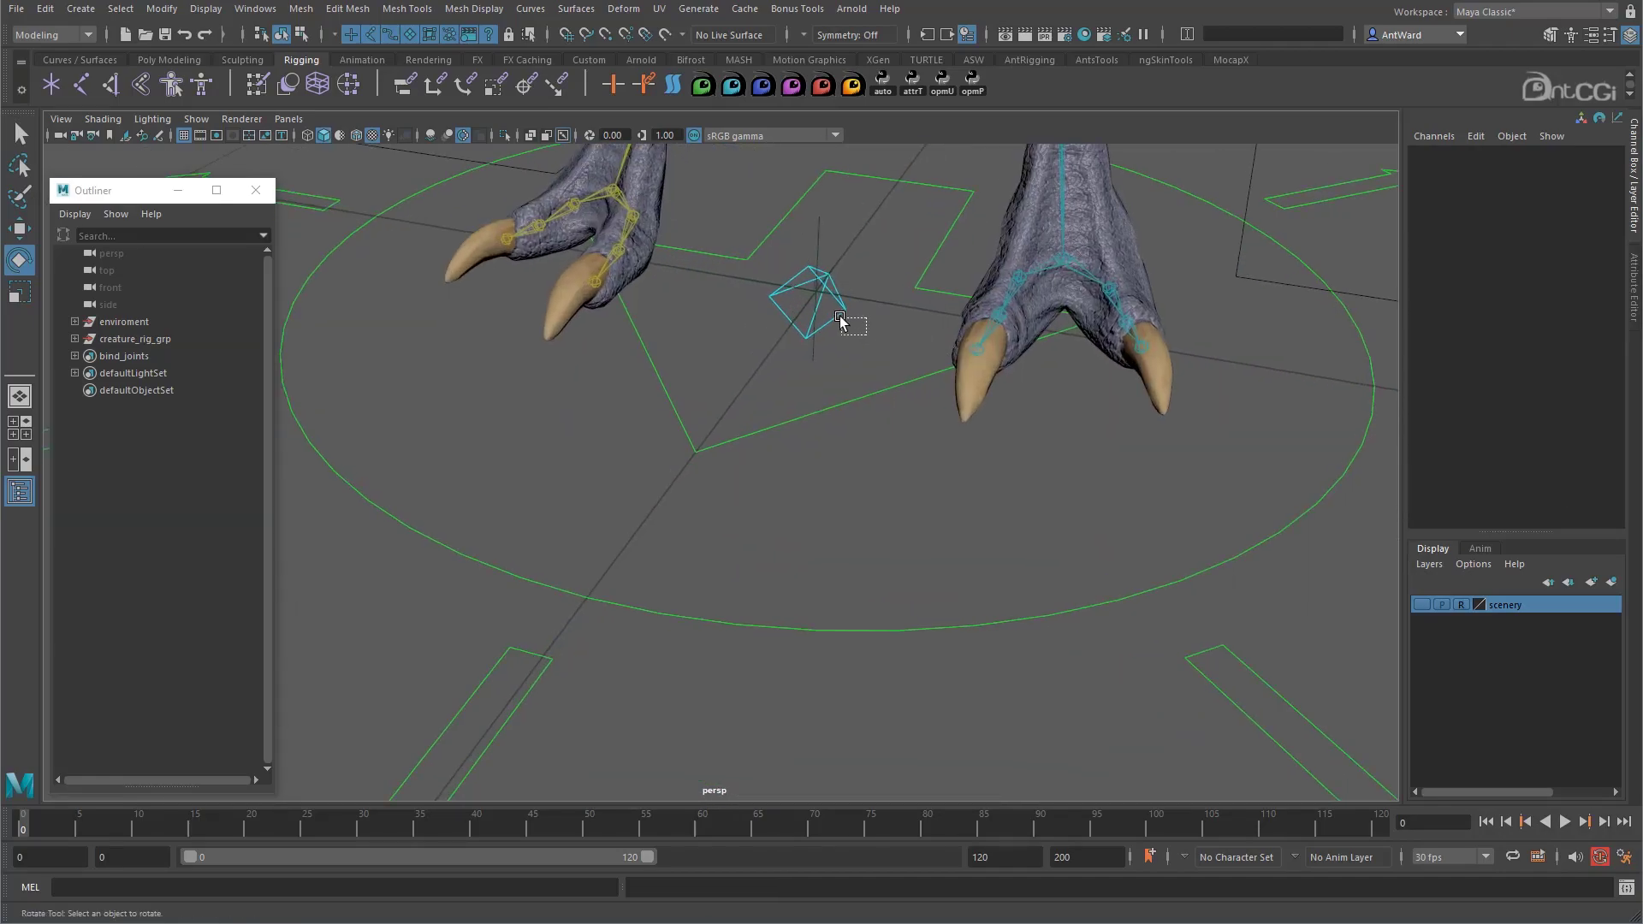
{"action": "left_click", "coordinate": [840, 318]}
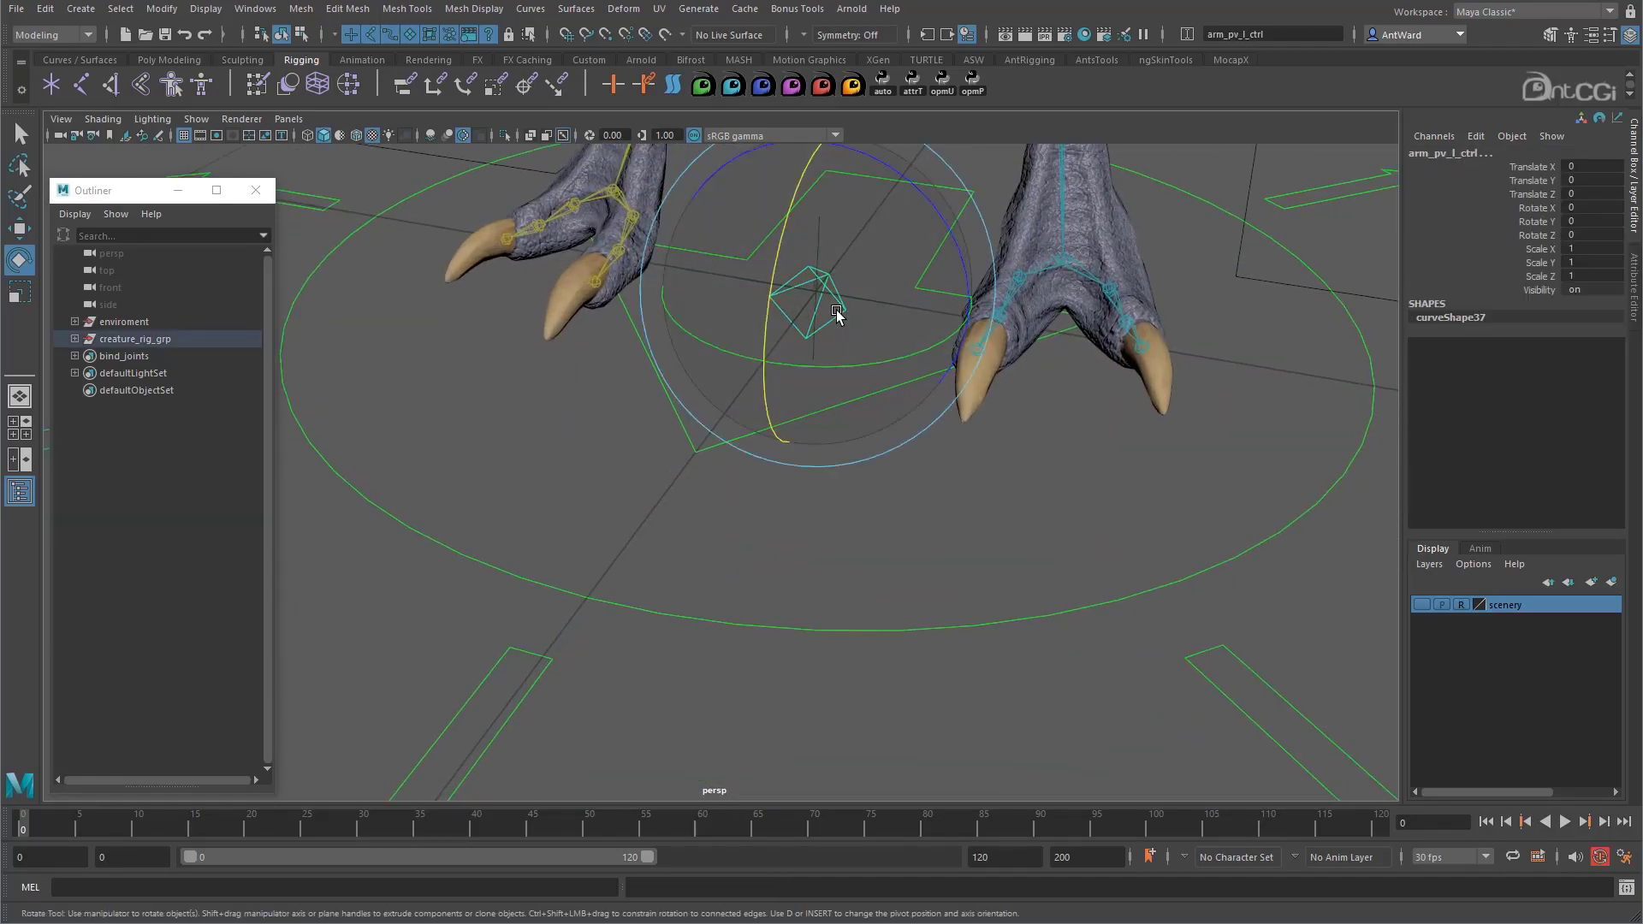
{"action": "key", "text": "ctrl+h"}
{"action": "key", "text": "a"}
{"action": "right_click_drag", "start_coordinate": [825, 320], "coordinate": [1313, 428], "text": "alt"}
{"action": "scroll", "coordinate": [924, 448], "scroll_direction": "up", "scroll_amount": 3}
{"action": "scroll", "coordinate": [923, 448], "scroll_direction": "down", "scroll_amount": 3}
{"action": "left_click_drag", "start_coordinate": [1067, 599], "coordinate": [942, 505], "text": "alt"}
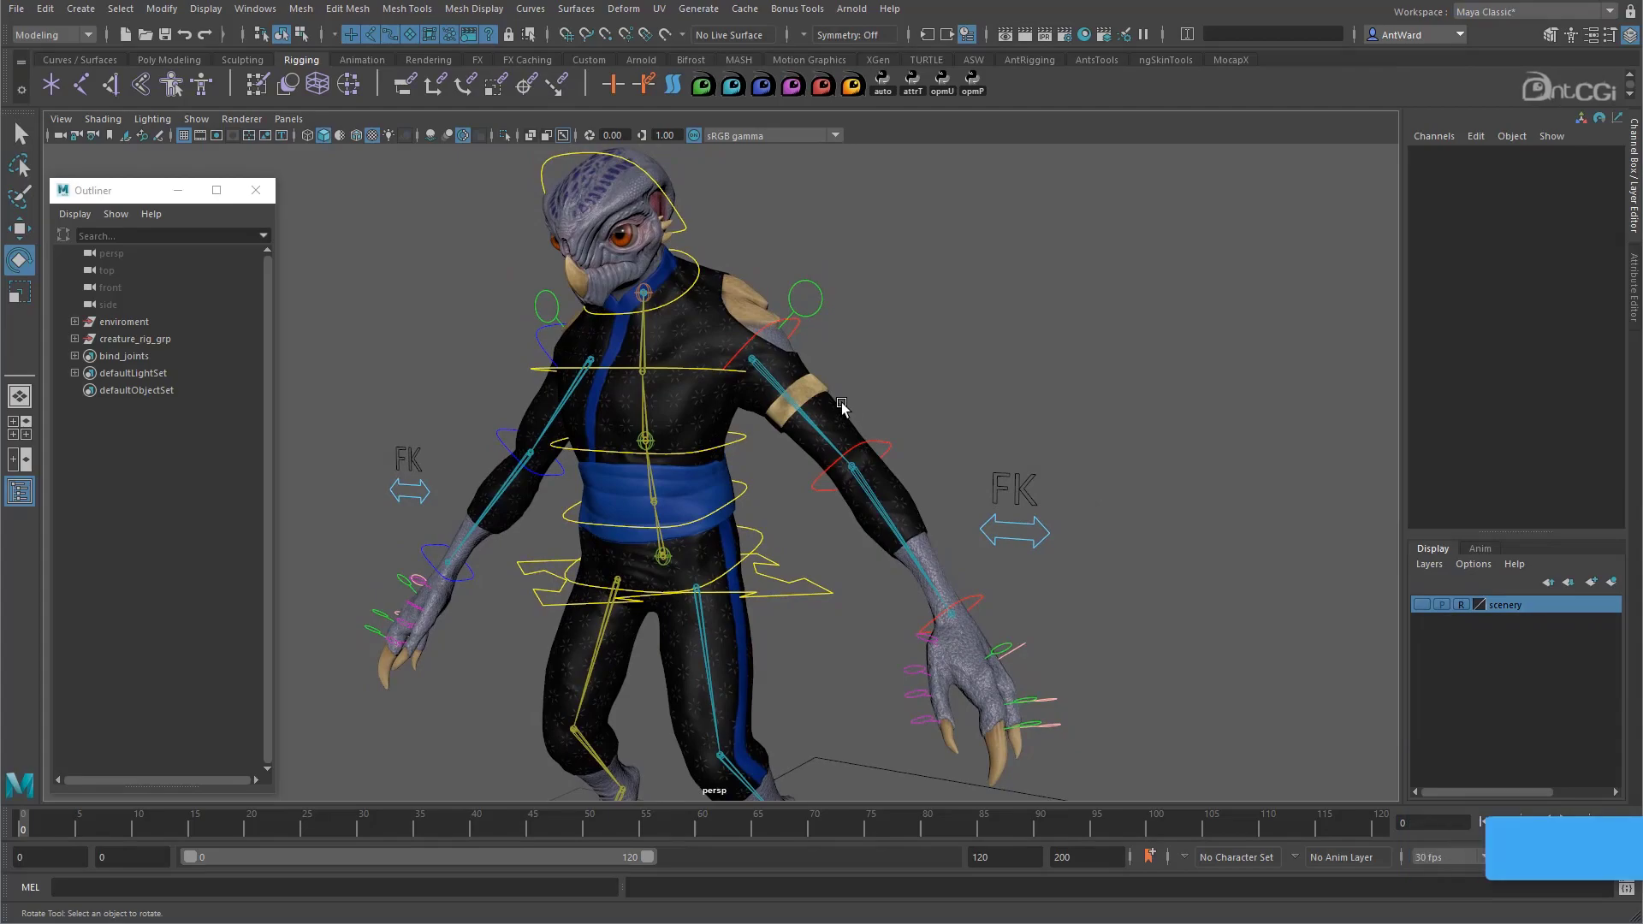
Expand creature_rig_grp, DO_NOT_TOUCH and rig_systems in the hierarchy and select arm_l_grp.
{"action": "left_click", "coordinate": [74, 339]}
{"action": "left_click", "coordinate": [85, 373]}
{"action": "left_click", "coordinate": [95, 442]}
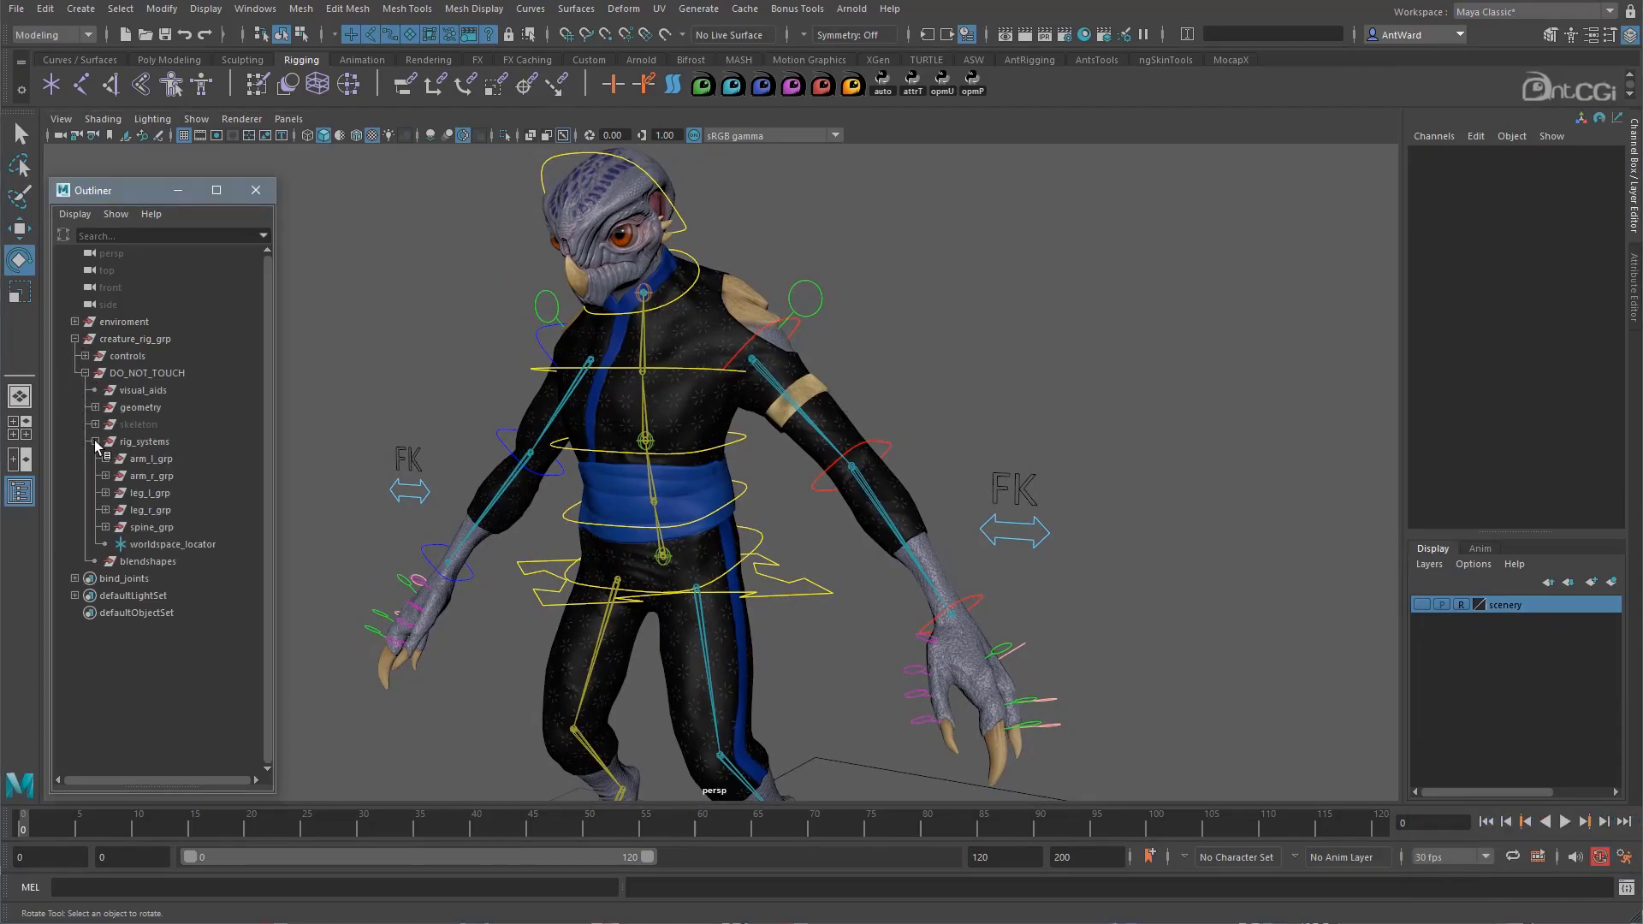
{"action": "left_click", "coordinate": [171, 461]}
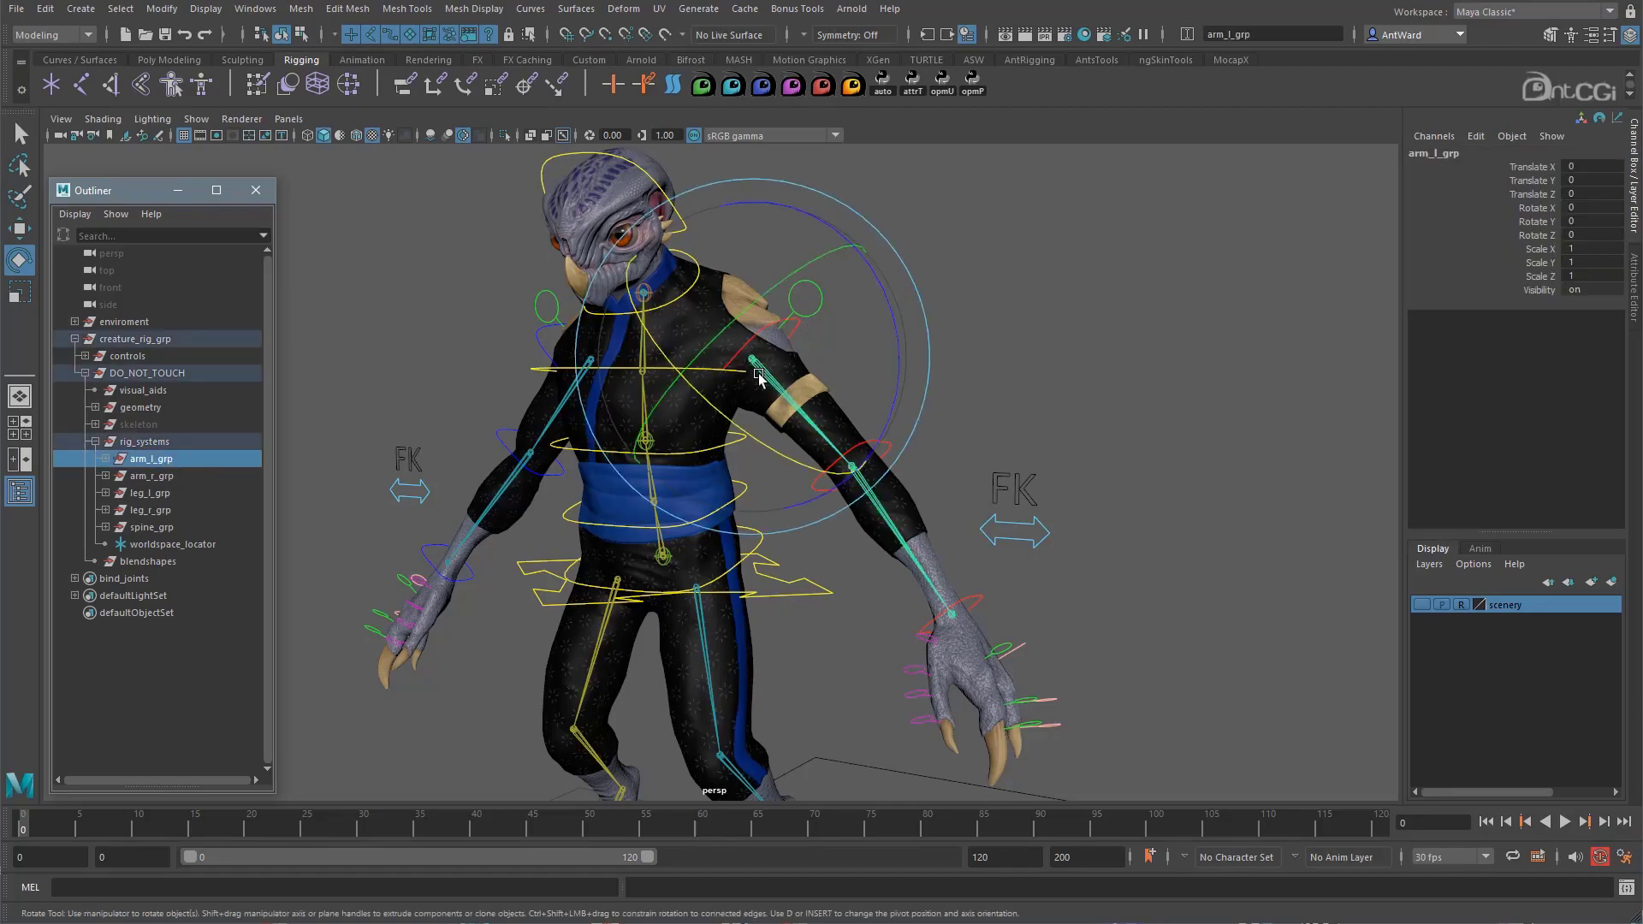
Try moving the left arm root control, undo the move, and select the left upper-arm FK control.
{"action": "left_click", "coordinate": [1089, 354]}
{"action": "left_click", "coordinate": [808, 300]}
{"action": "key", "text": "w"}
{"action": "mouse_move", "coordinate": [762, 365]}
{"action": "left_mouse_down"}
{"action": "mouse_move", "coordinate": [787, 334]}
{"action": "mouse_move", "coordinate": [752, 360]}
{"action": "left_mouse_up"}
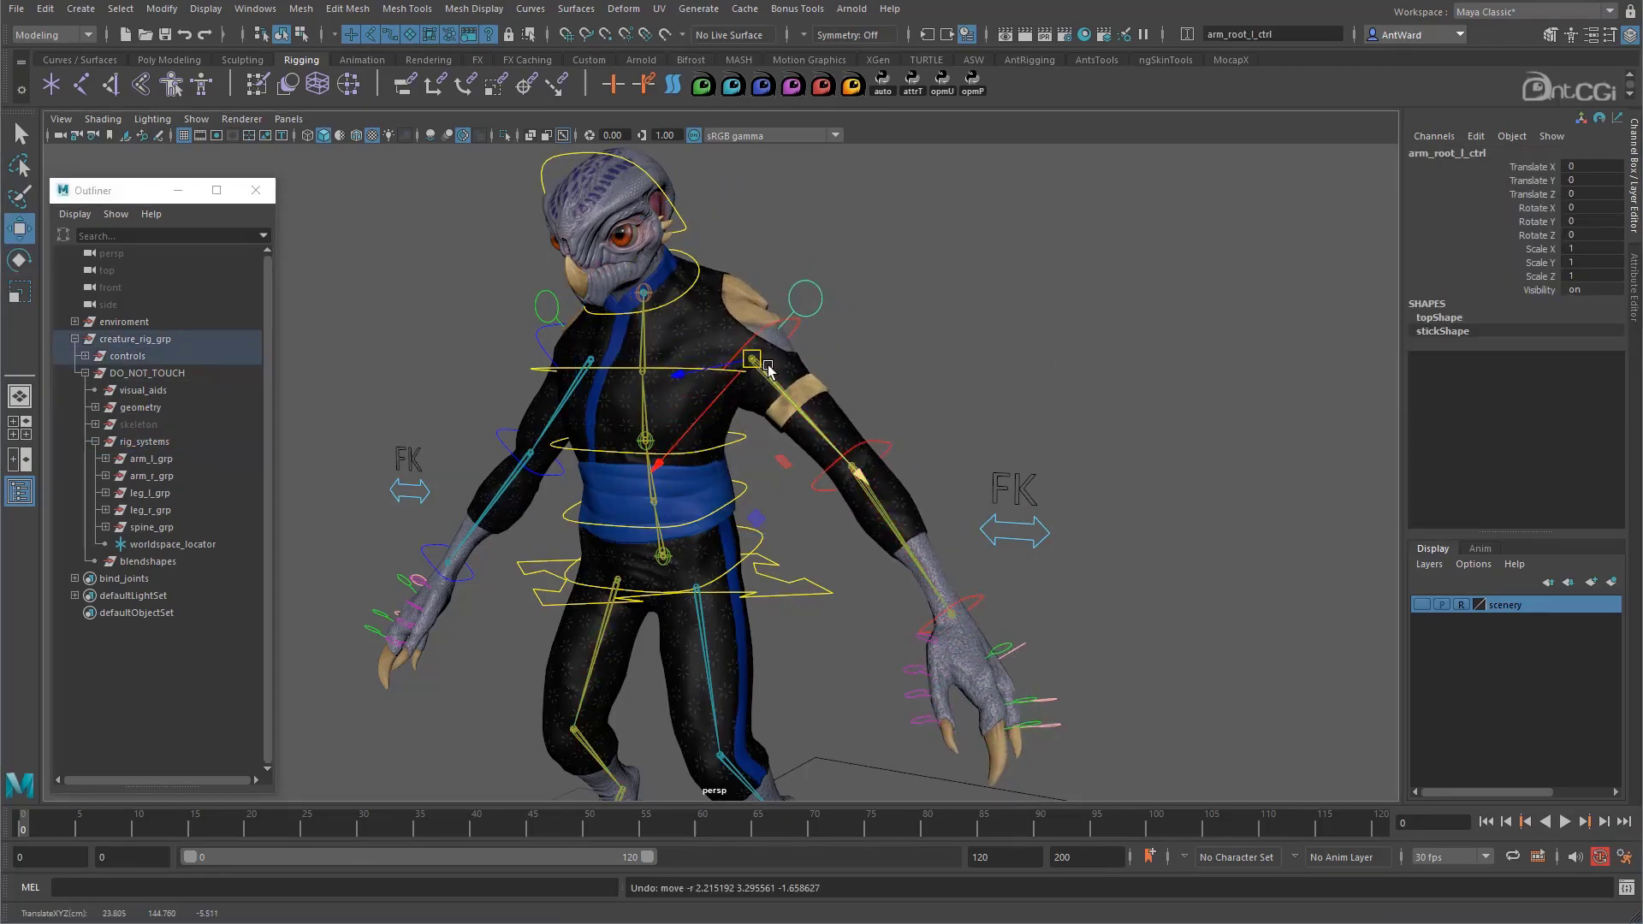
{"action": "left_click", "coordinate": [775, 328]}
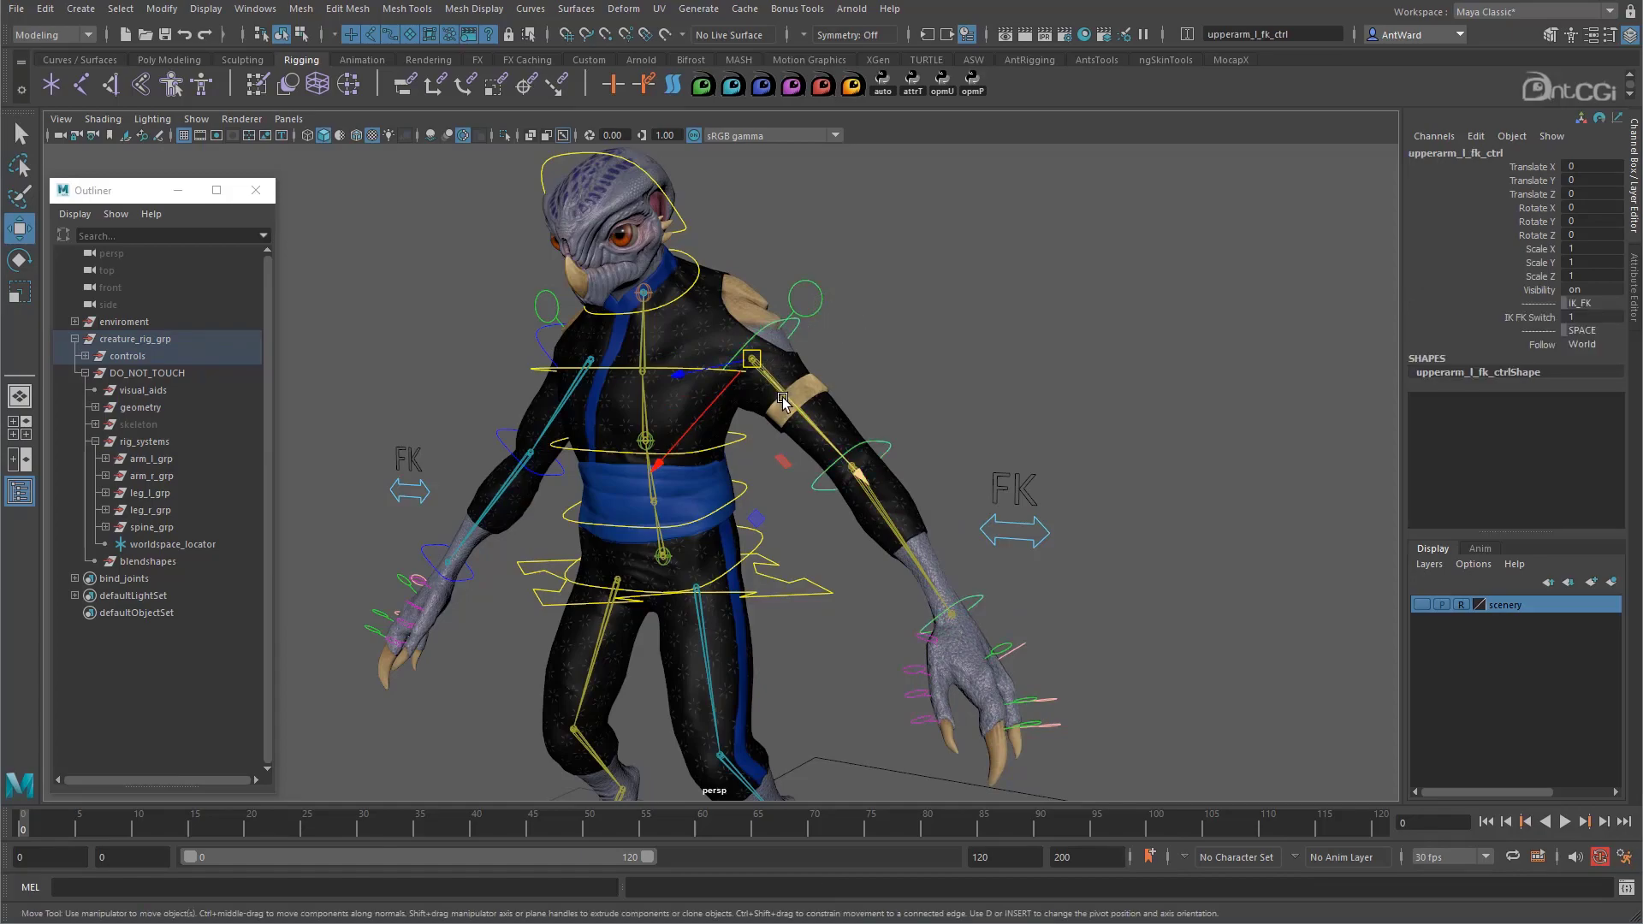
Expand arm_l_grp and arm_r_grp and hide the upperarm_l_ik and upperarm_r_ik joints.
{"action": "left_click", "coordinate": [105, 459]}
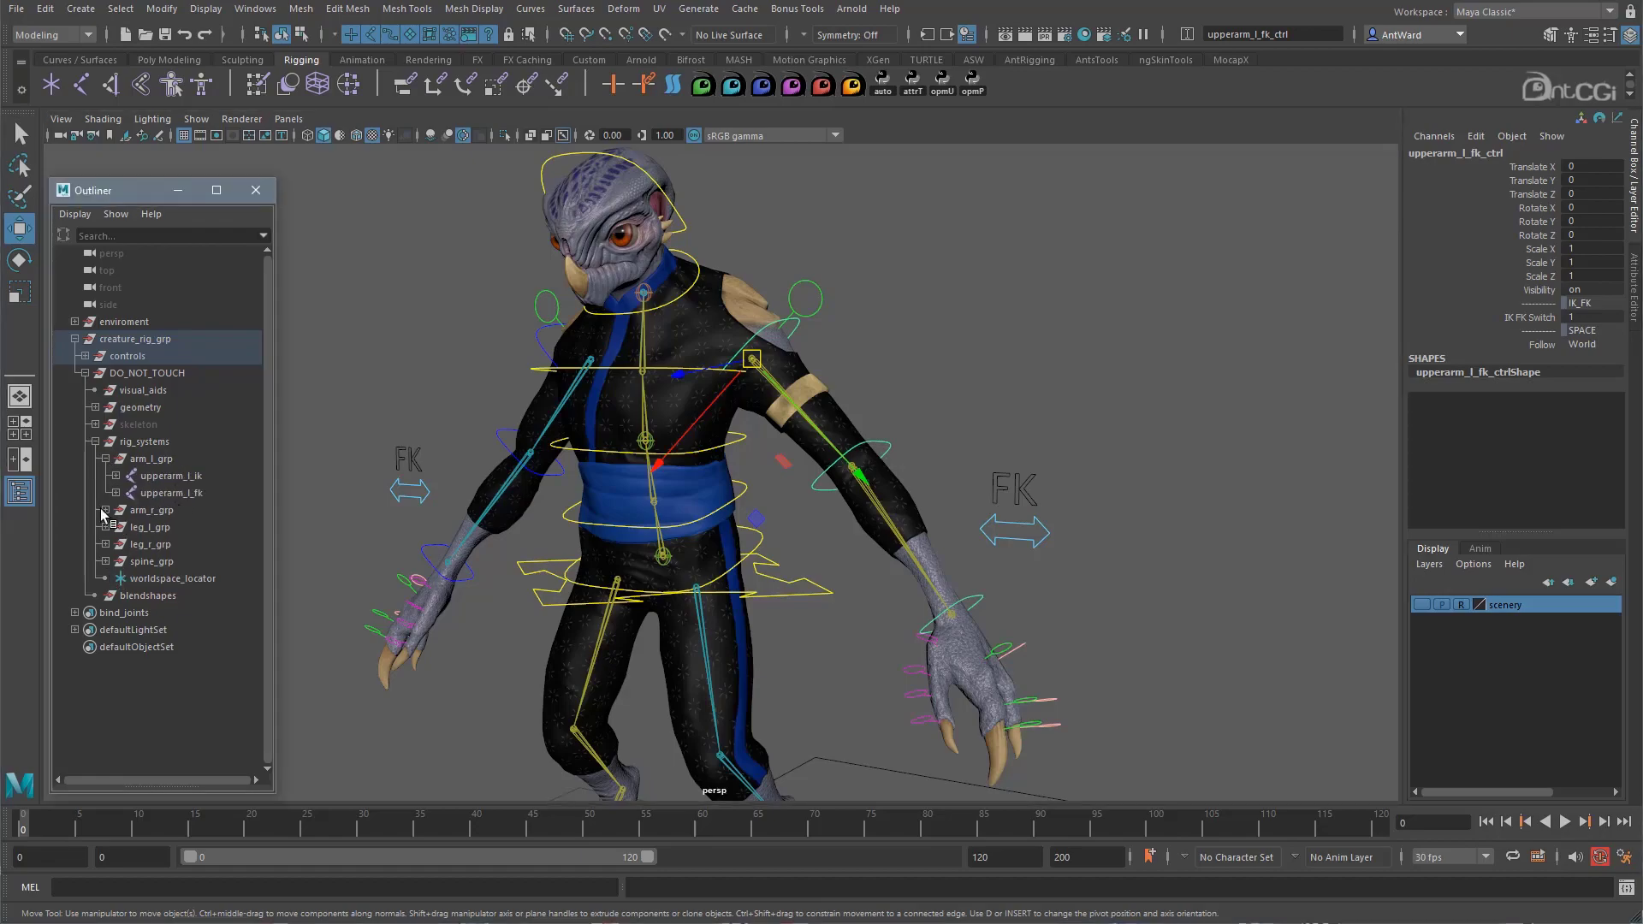
{"action": "left_click", "coordinate": [105, 510]}
{"action": "left_click", "coordinate": [207, 527]}
{"action": "left_click", "coordinate": [195, 476], "text": "ctrl"}
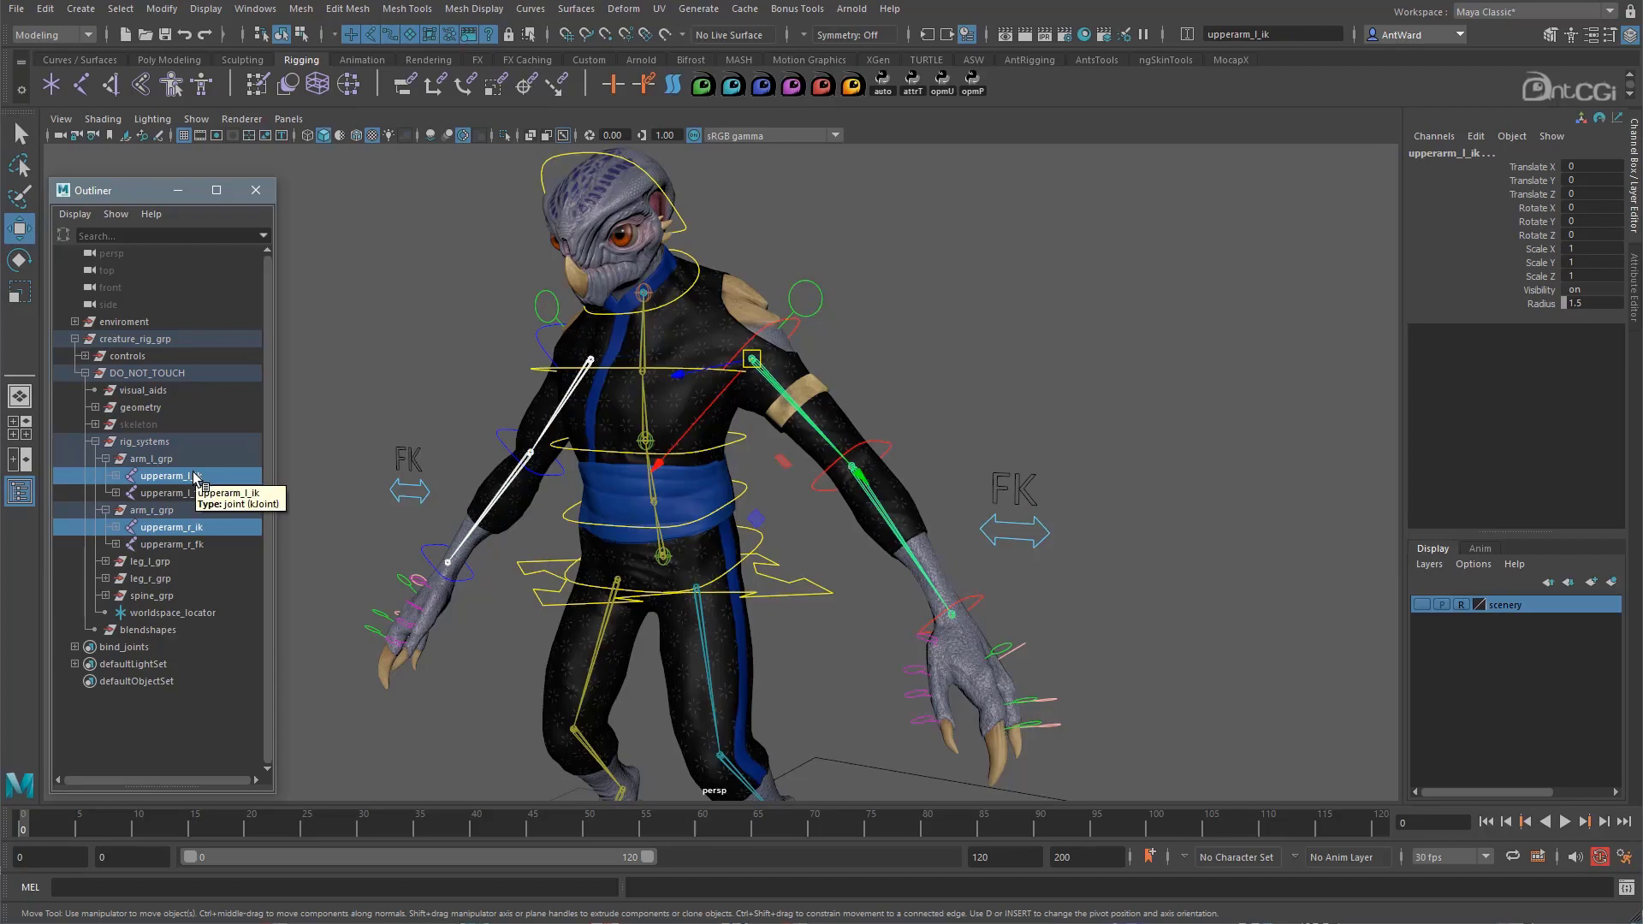
{"action": "key", "text": "ctrl+h"}
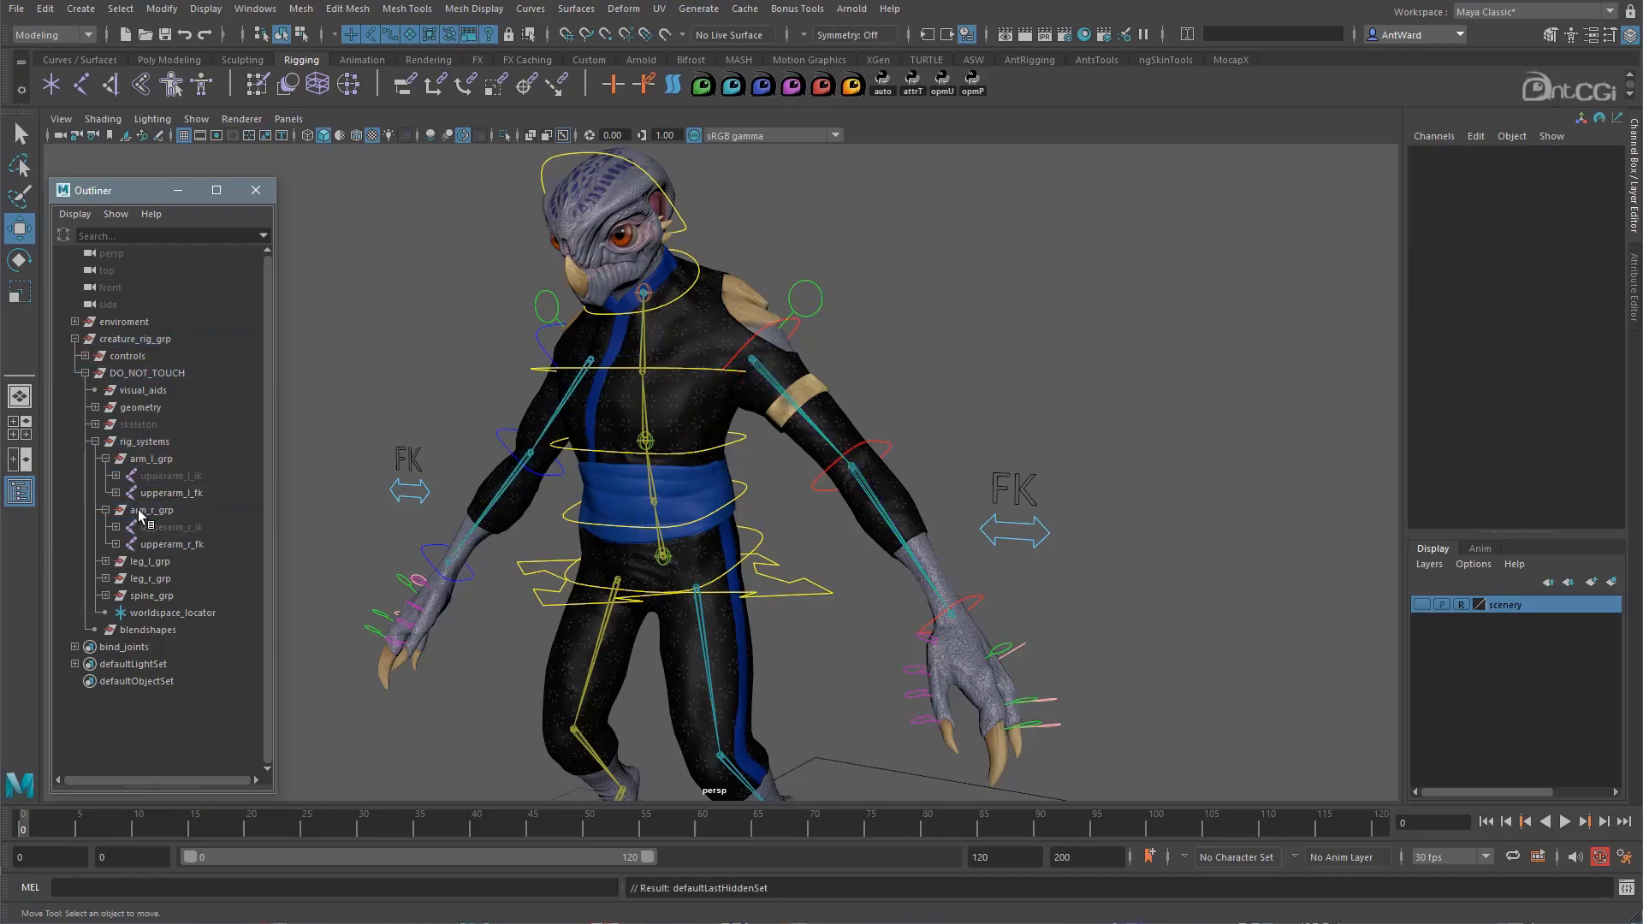
Move upperarm_l_ik and upperarm_l_fk out of arm_l_grp into rig_systems and delete the empty arm_l_grp.
{"action": "left_click", "coordinate": [105, 511]}
{"action": "left_click_drag", "start_coordinate": [180, 493], "coordinate": [168, 454]}
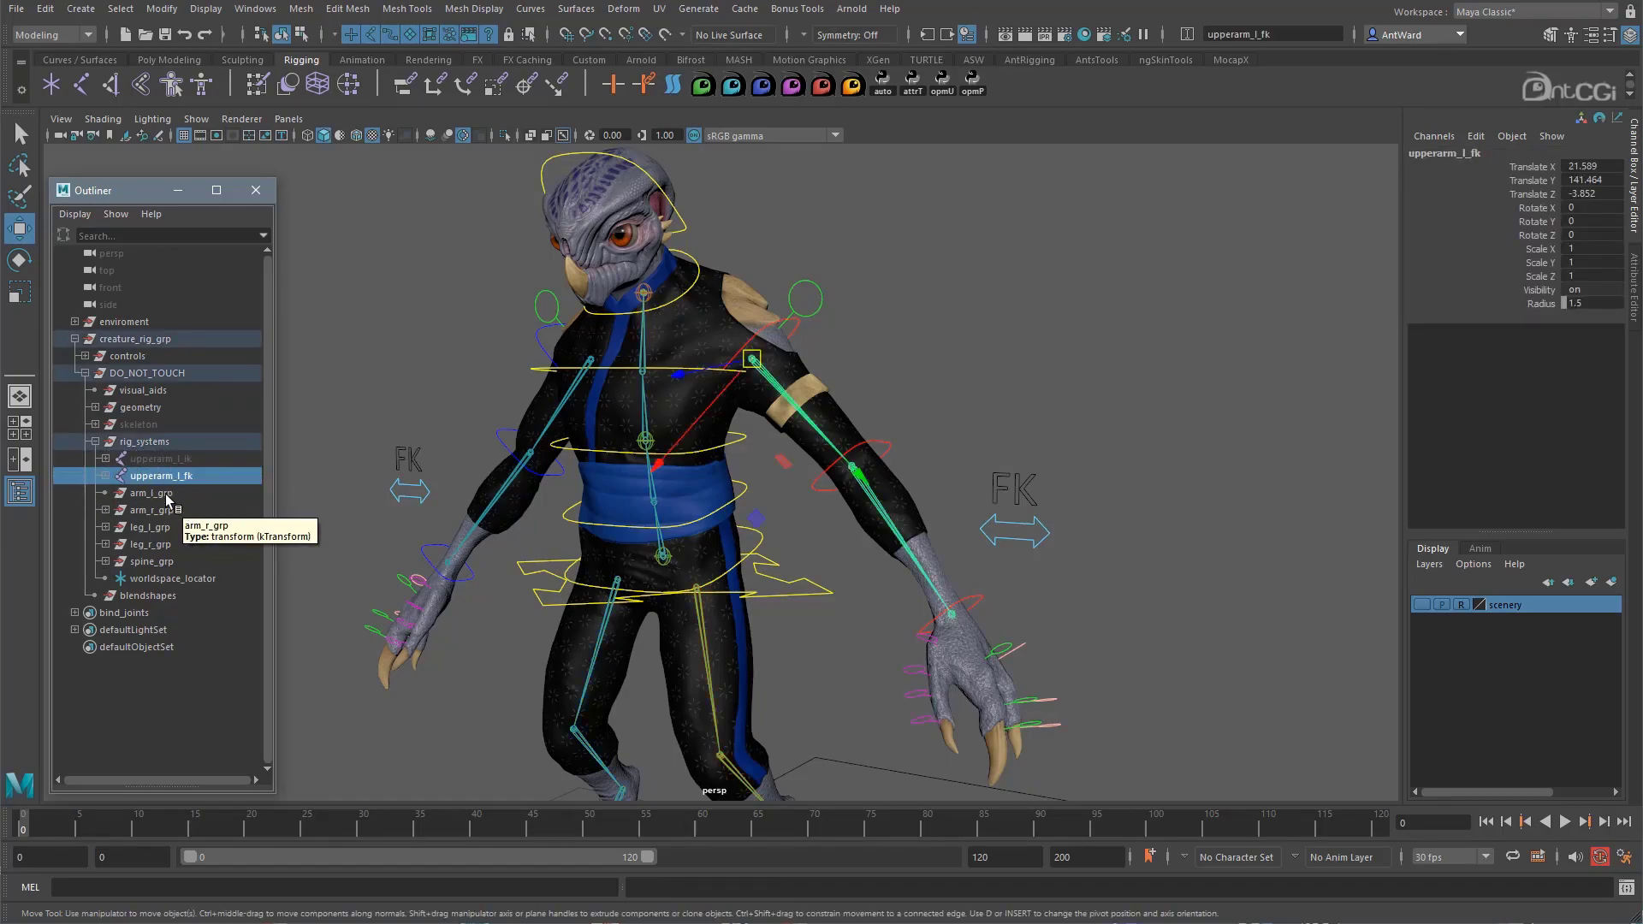
{"action": "left_click", "coordinate": [166, 494]}
{"action": "key", "text": "Delete"}
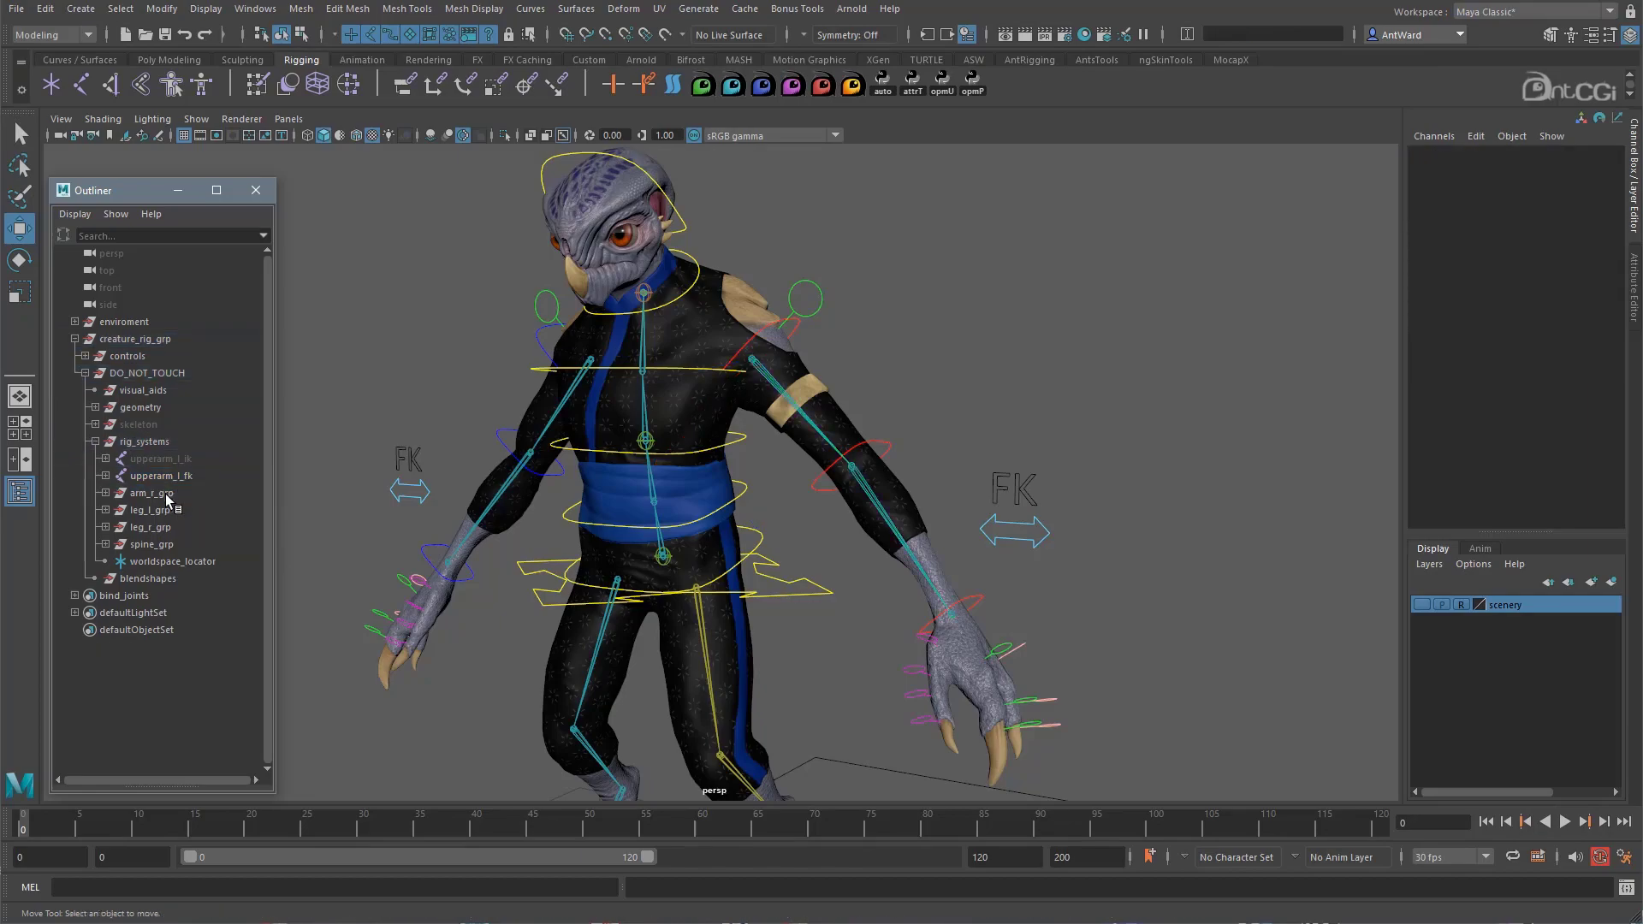
Show the detailed attributes of the left upper-arm joints and transfer upperarm_l_ik's transforms to its offset parent matrix with the opmP script.
{"action": "left_click_drag", "start_coordinate": [204, 457], "coordinate": [209, 478]}
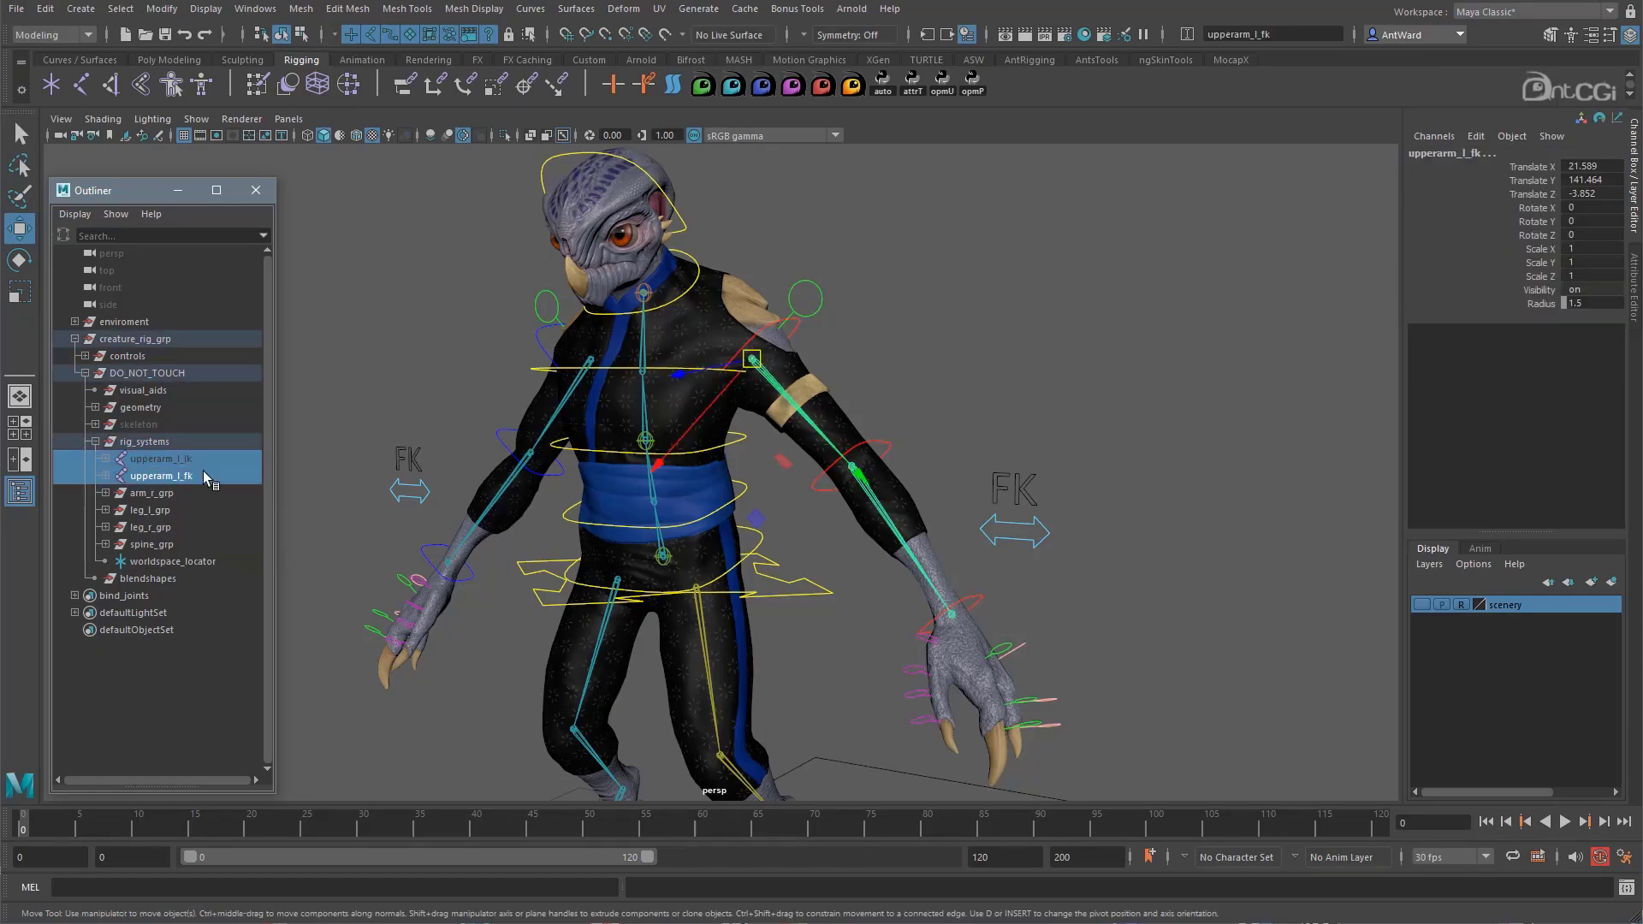
{"action": "scroll", "coordinate": [1064, 454], "scroll_direction": "down", "scroll_amount": 1}
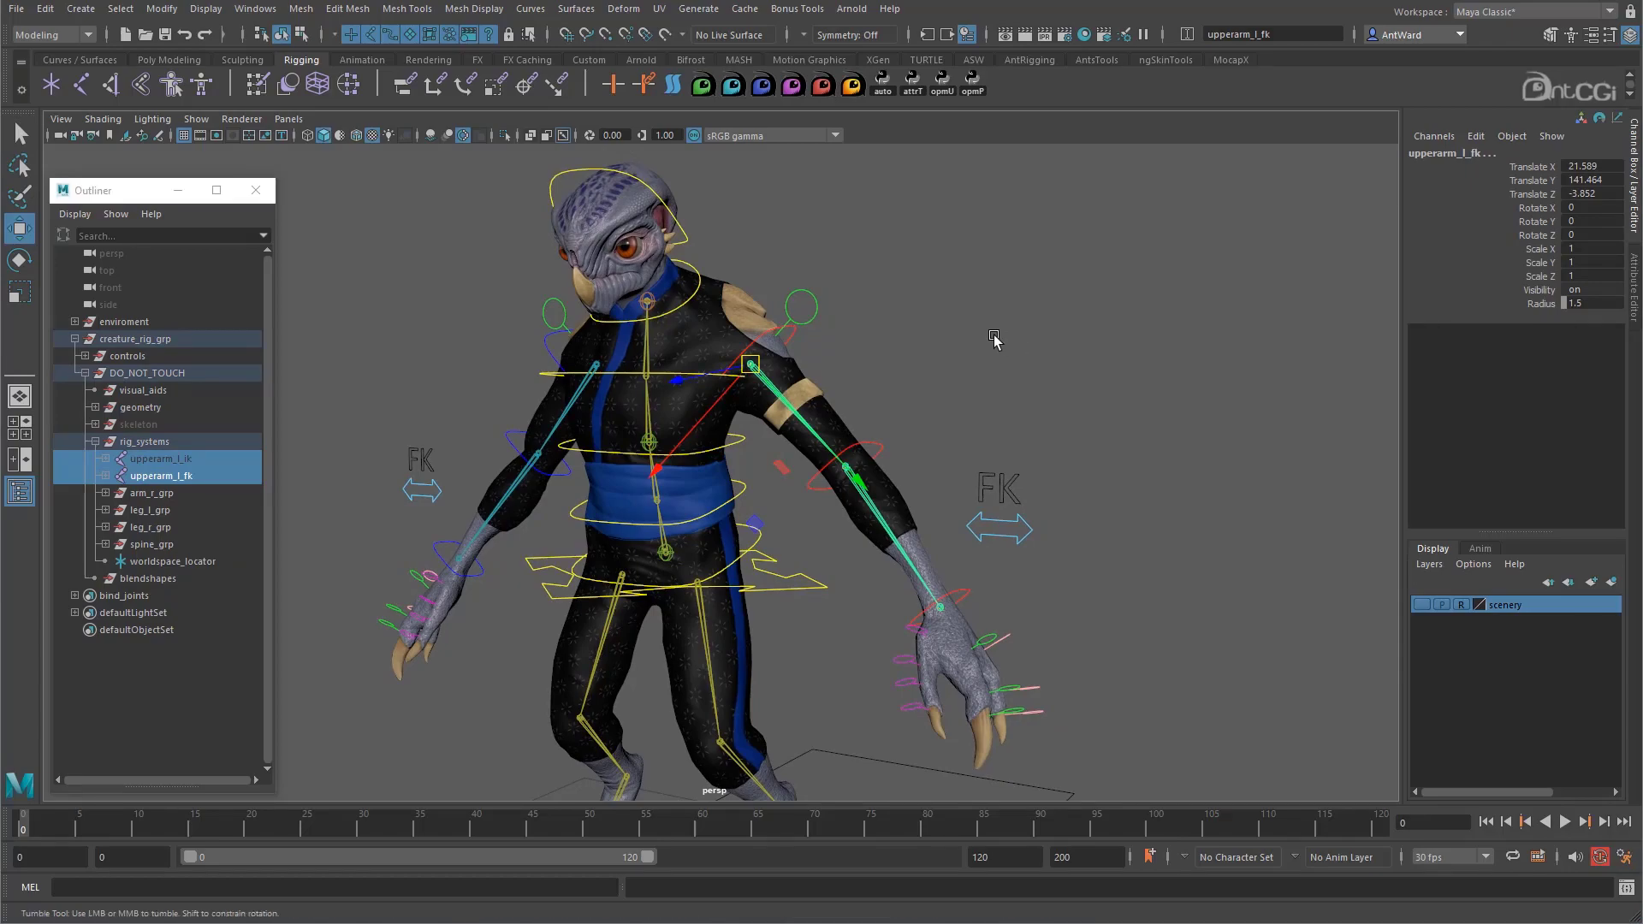
{"action": "left_click_drag", "start_coordinate": [994, 342], "coordinate": [1002, 341], "text": "alt"}
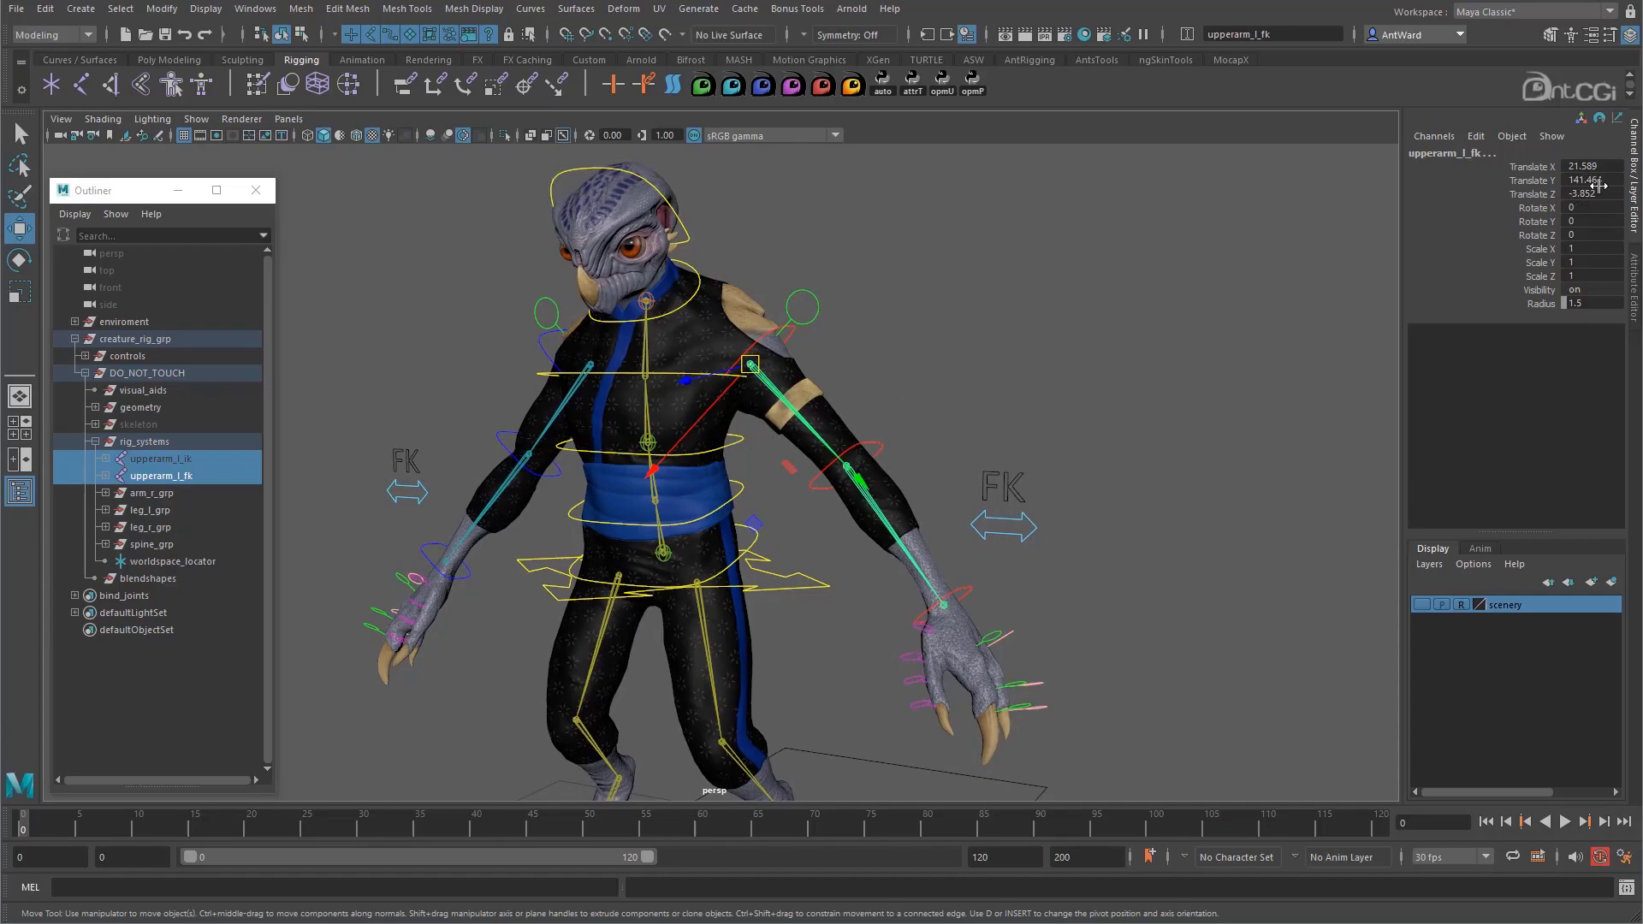
{"action": "left_click", "coordinate": [1635, 272]}
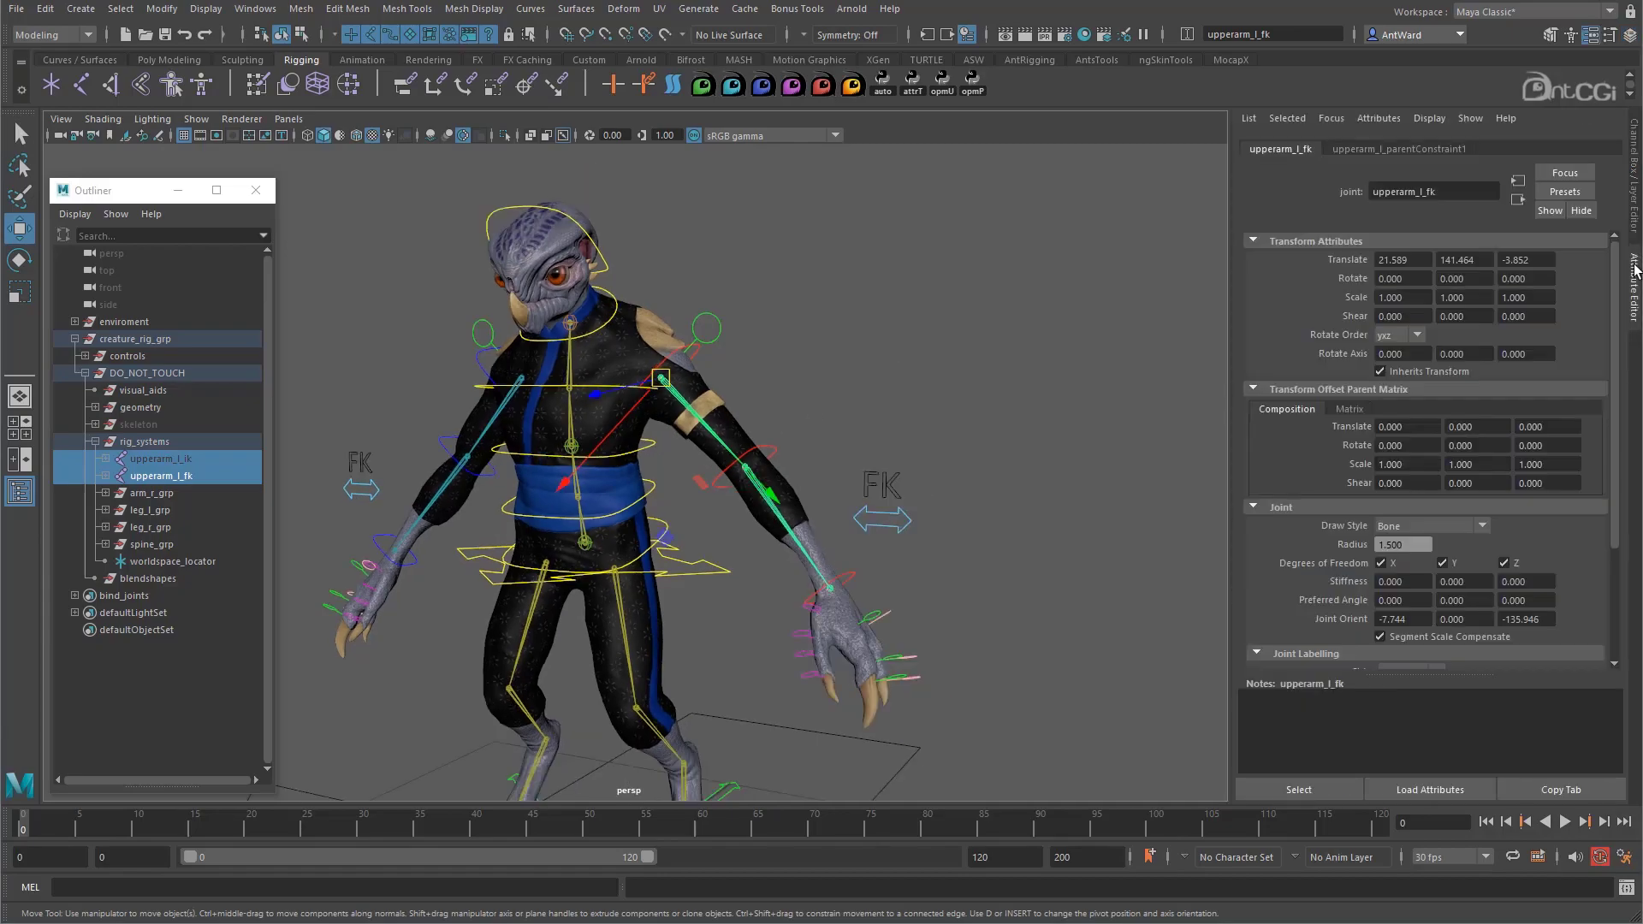
{"action": "left_click", "coordinate": [187, 476]}
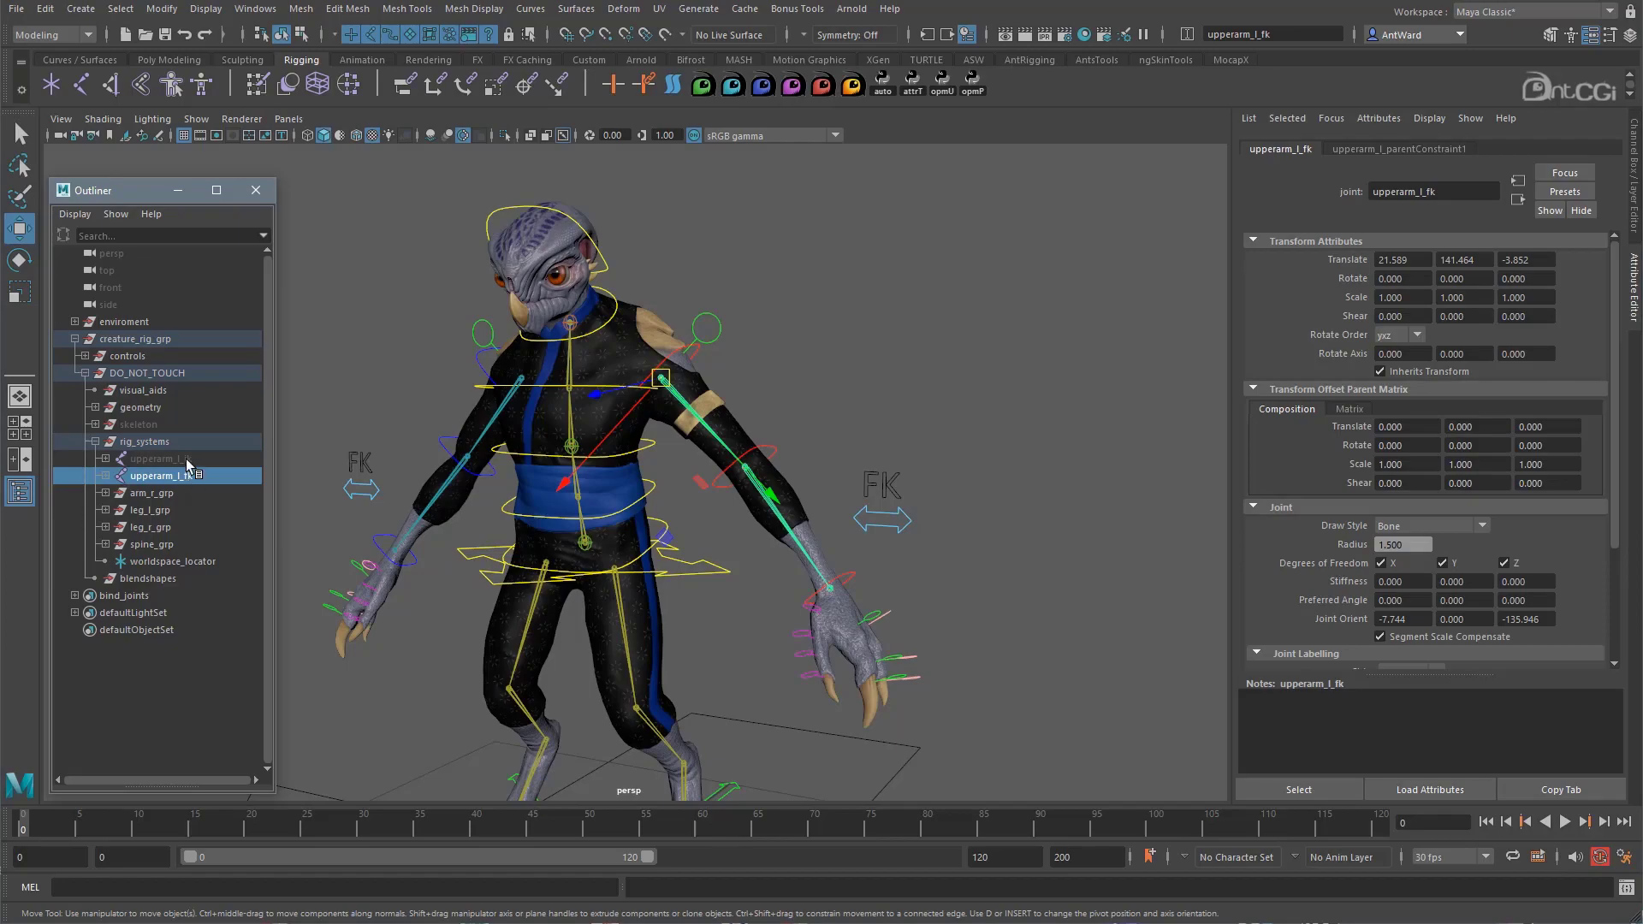
{"action": "left_click", "coordinate": [163, 458]}
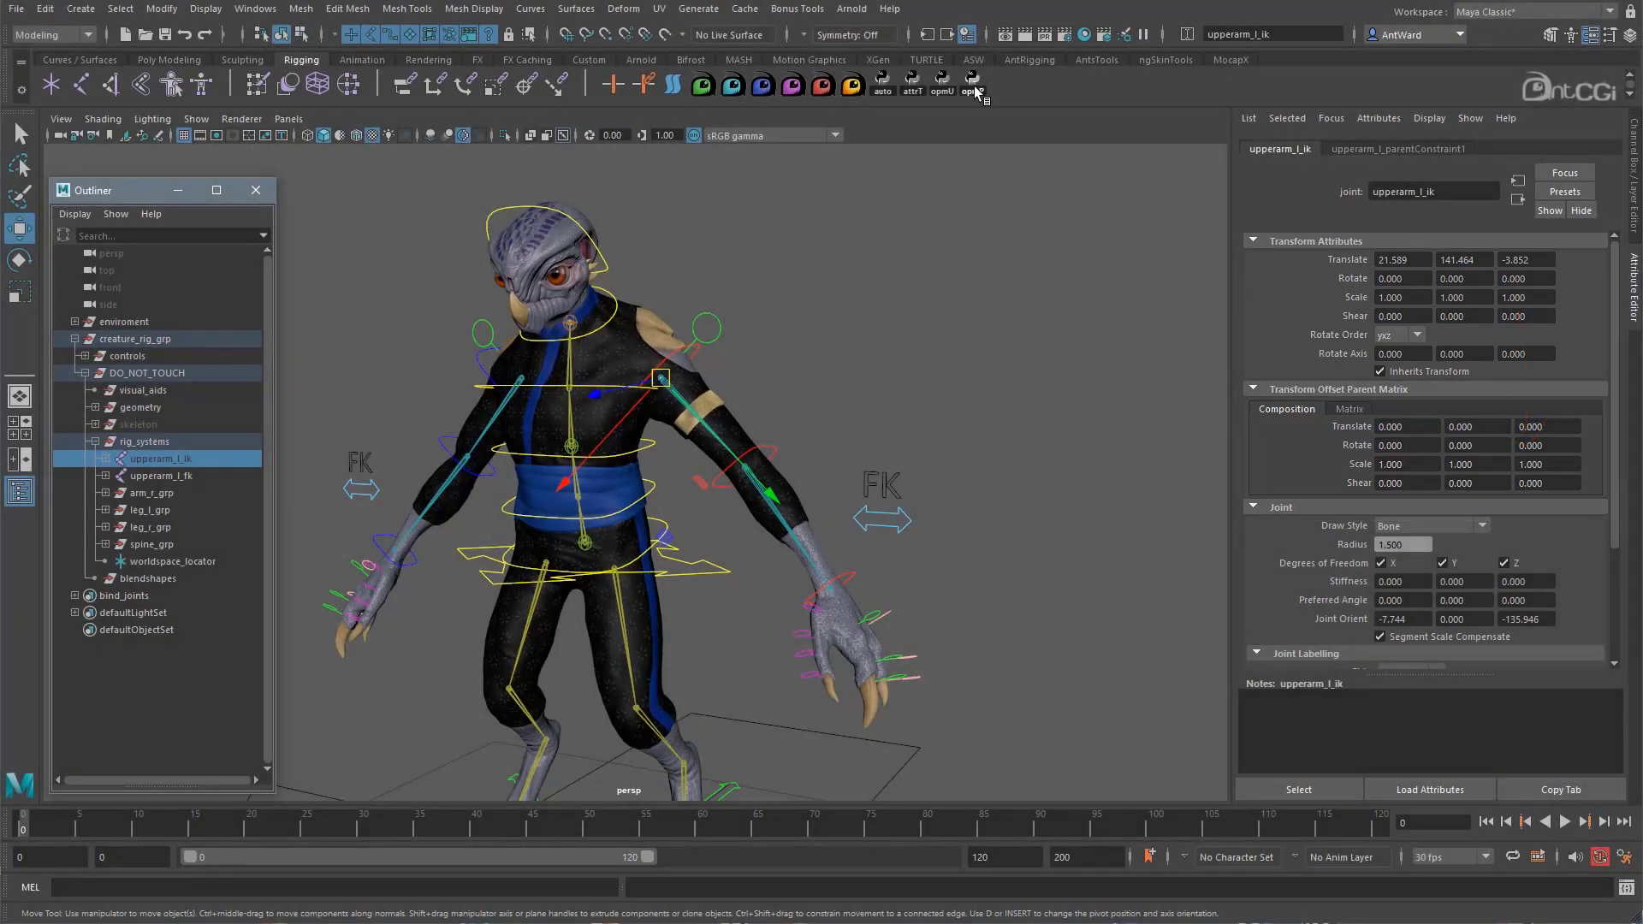
{"action": "left_click", "coordinate": [974, 90]}
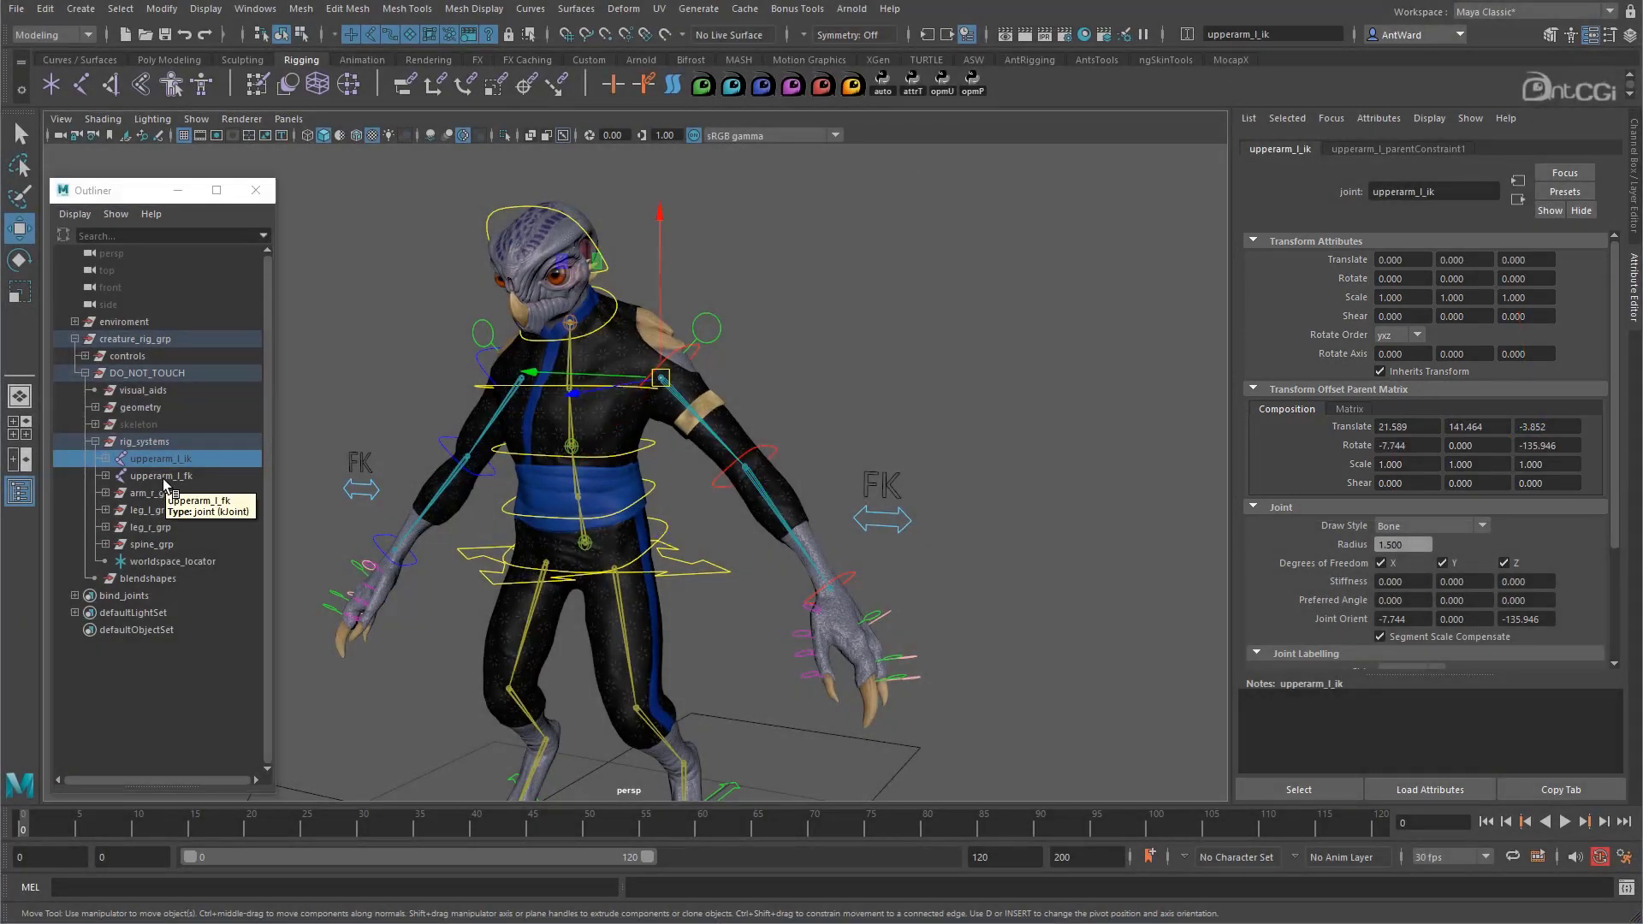
Transfer upperarm_l_fk's transforms to its offset parent matrix with opmP and set its Joint Orient to 0, 0, 0.
{"action": "left_click", "coordinate": [162, 476]}
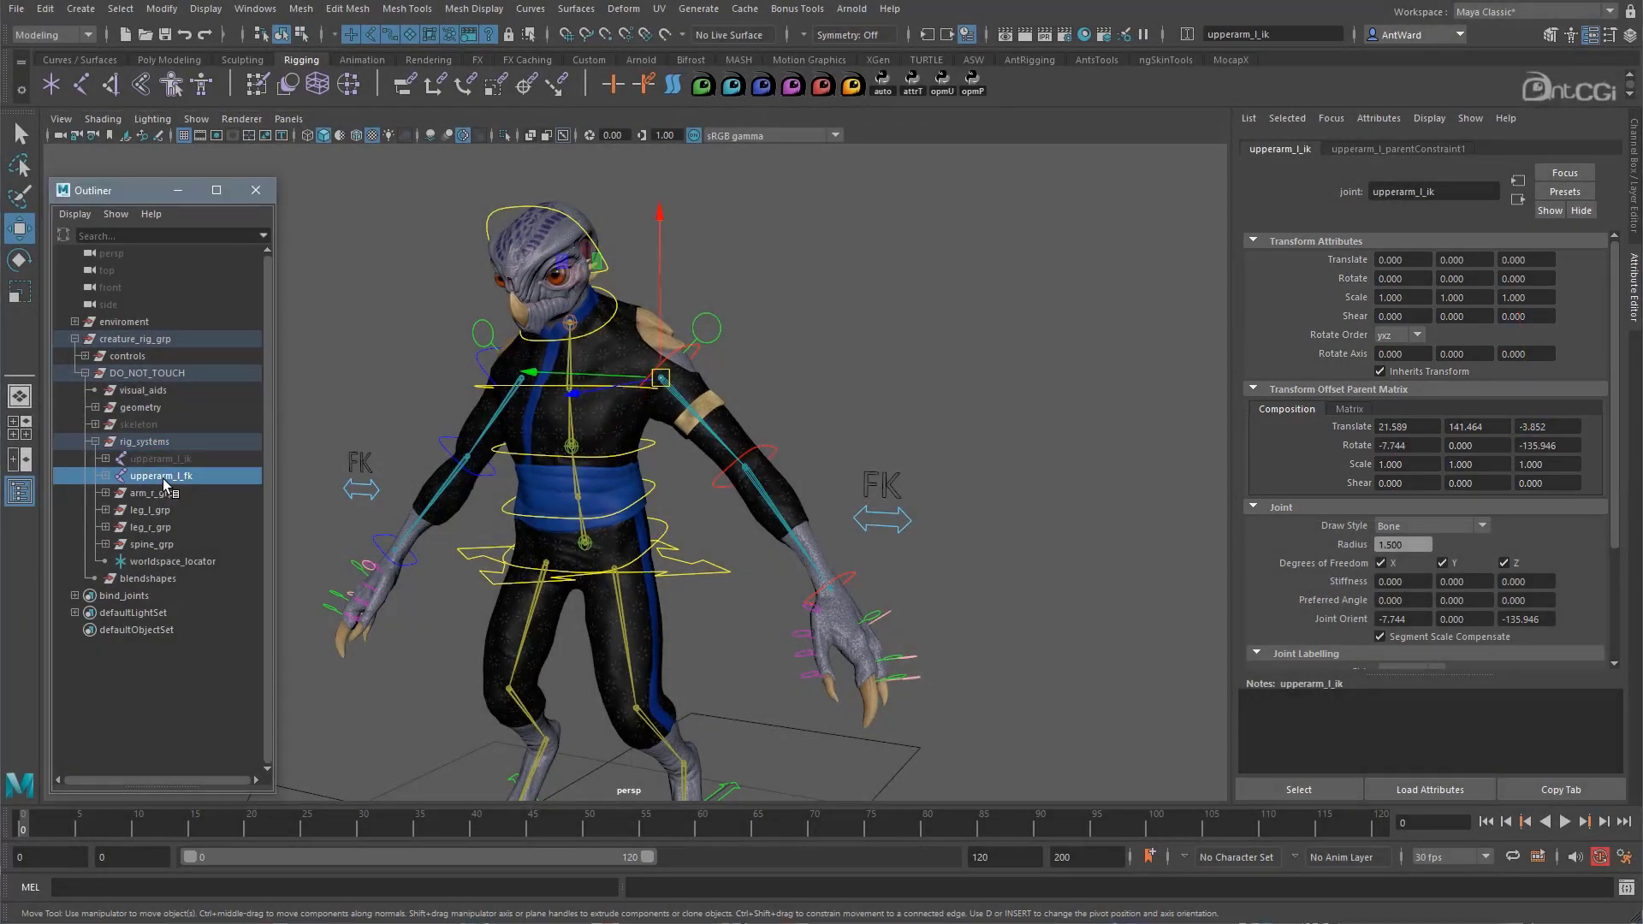
{"action": "left_click", "coordinate": [975, 92]}
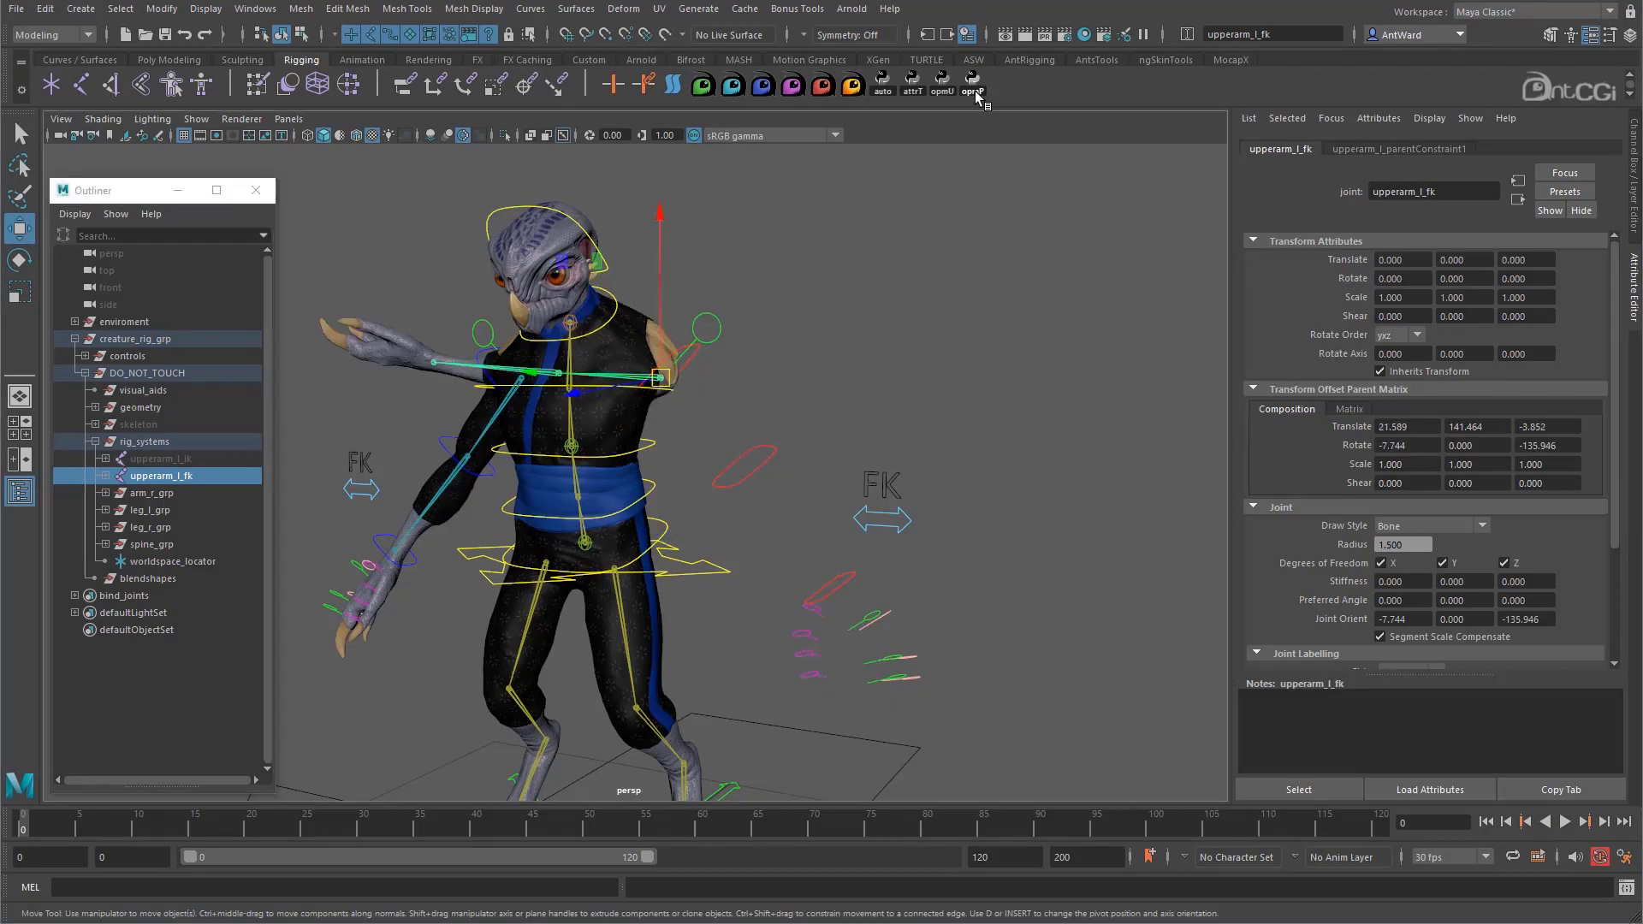
{"action": "left_click_drag", "start_coordinate": [1045, 459], "coordinate": [984, 454], "text": "alt"}
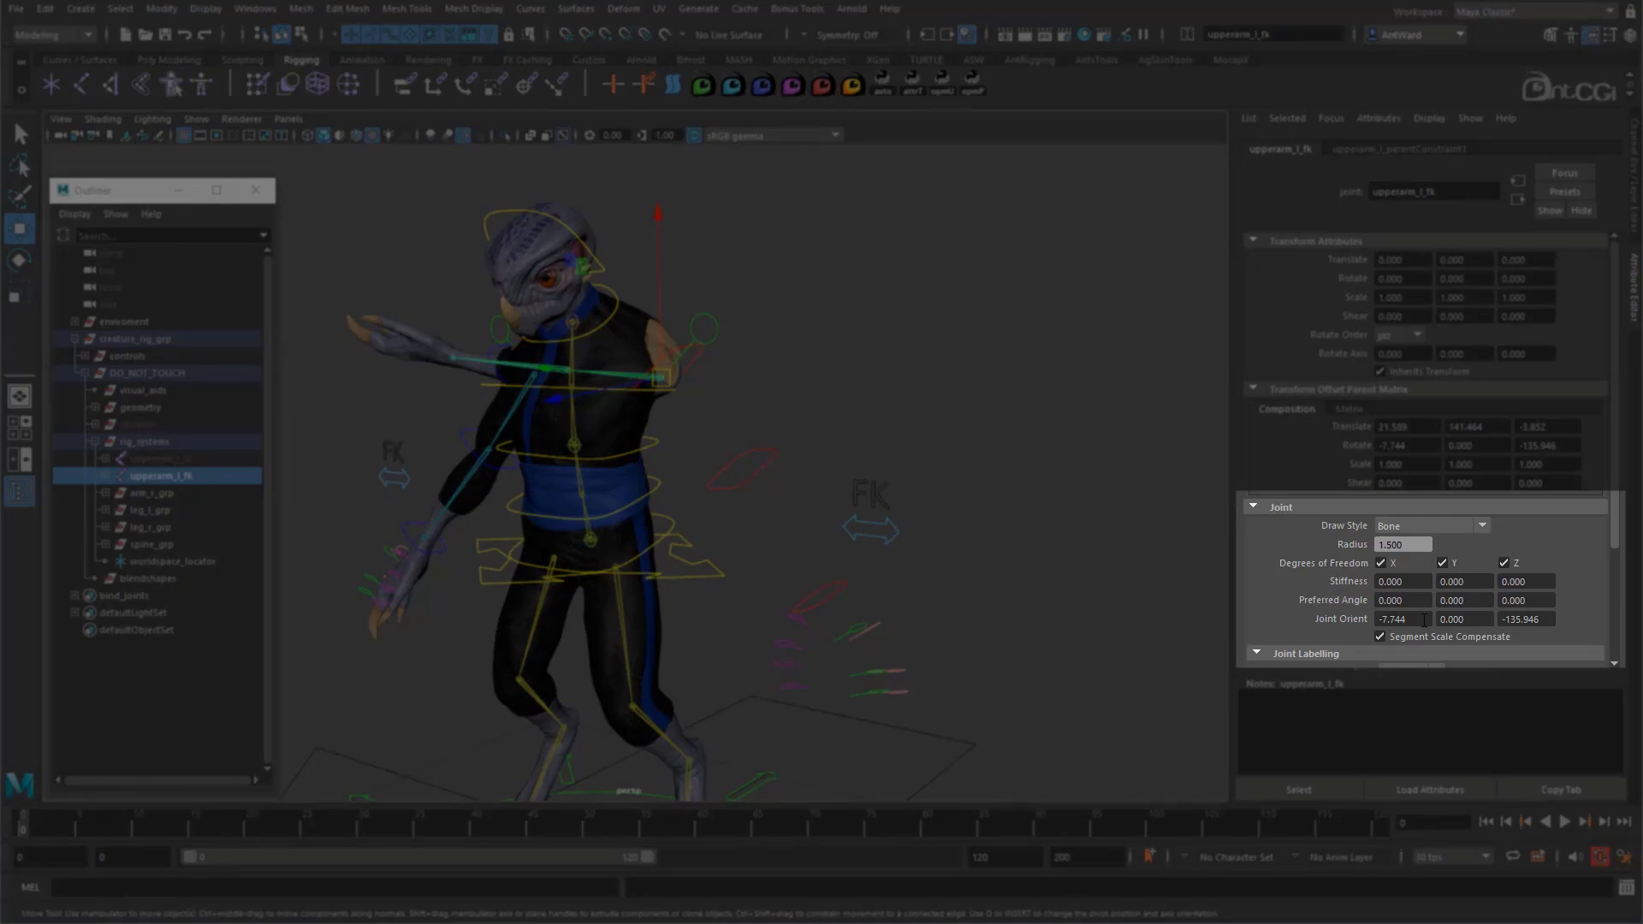
{"action": "left_click_drag", "start_coordinate": [1424, 620], "coordinate": [1346, 617]}
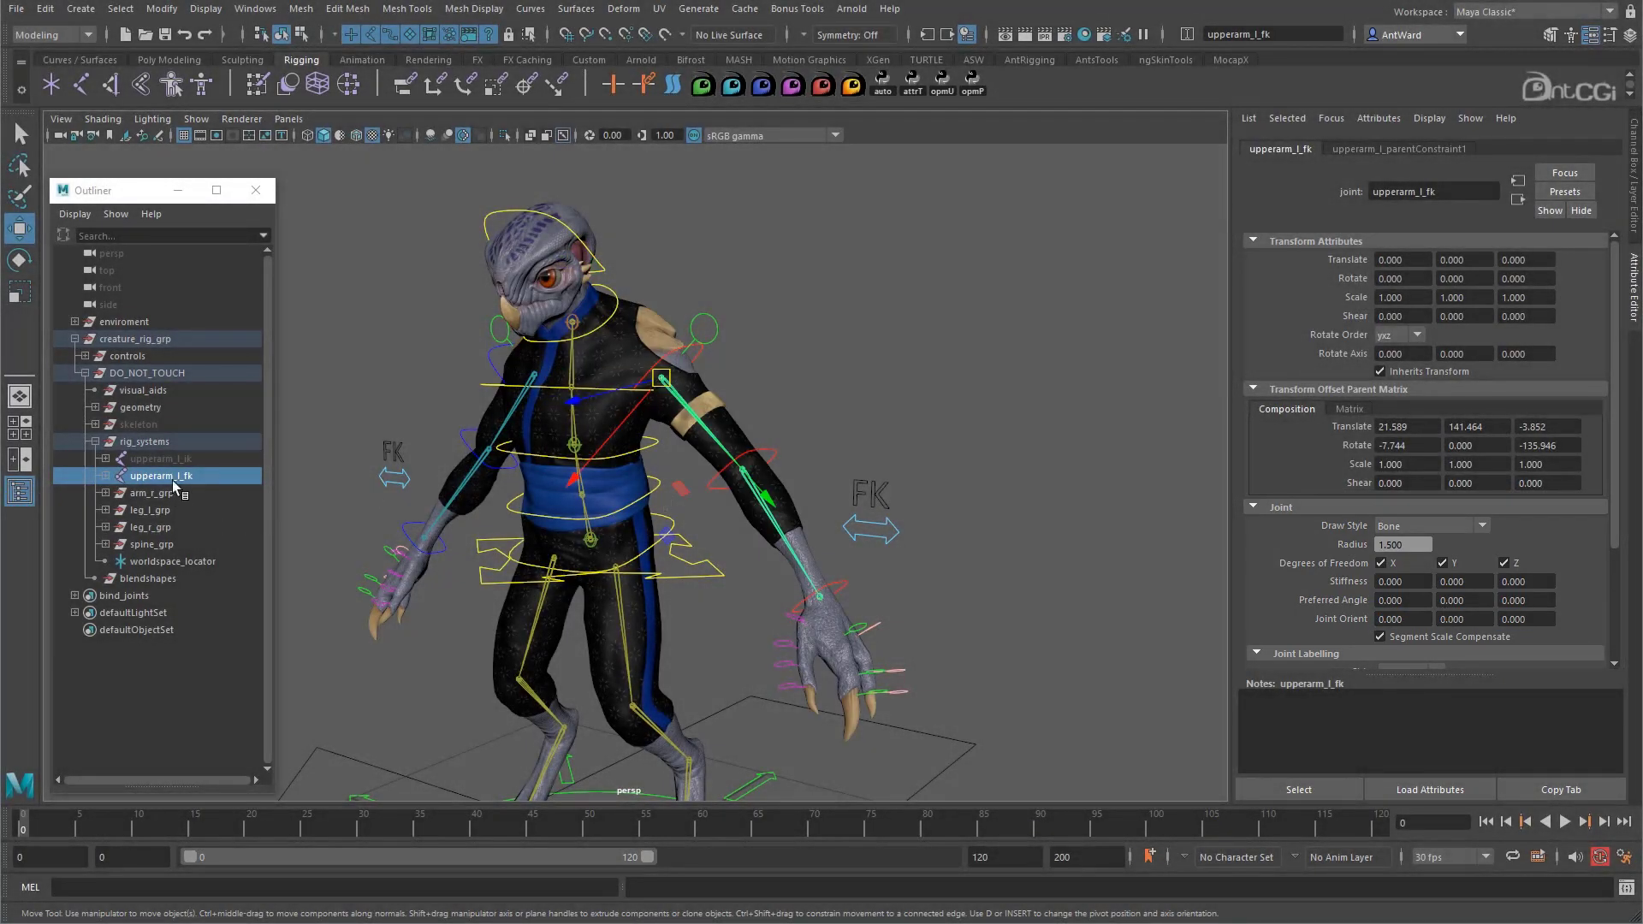
Set the Joint Orient of upperarm_l_ik to 0, 0, 0.
{"action": "left_click", "coordinate": [161, 459]}
{"action": "double_click", "coordinate": [1404, 620]}
{"action": "type", "text": "0"}
{"action": "key", "text": "Return"}
{"action": "double_click", "coordinate": [1532, 619]}
{"action": "type", "text": "0"}
{"action": "key", "text": "Return"}
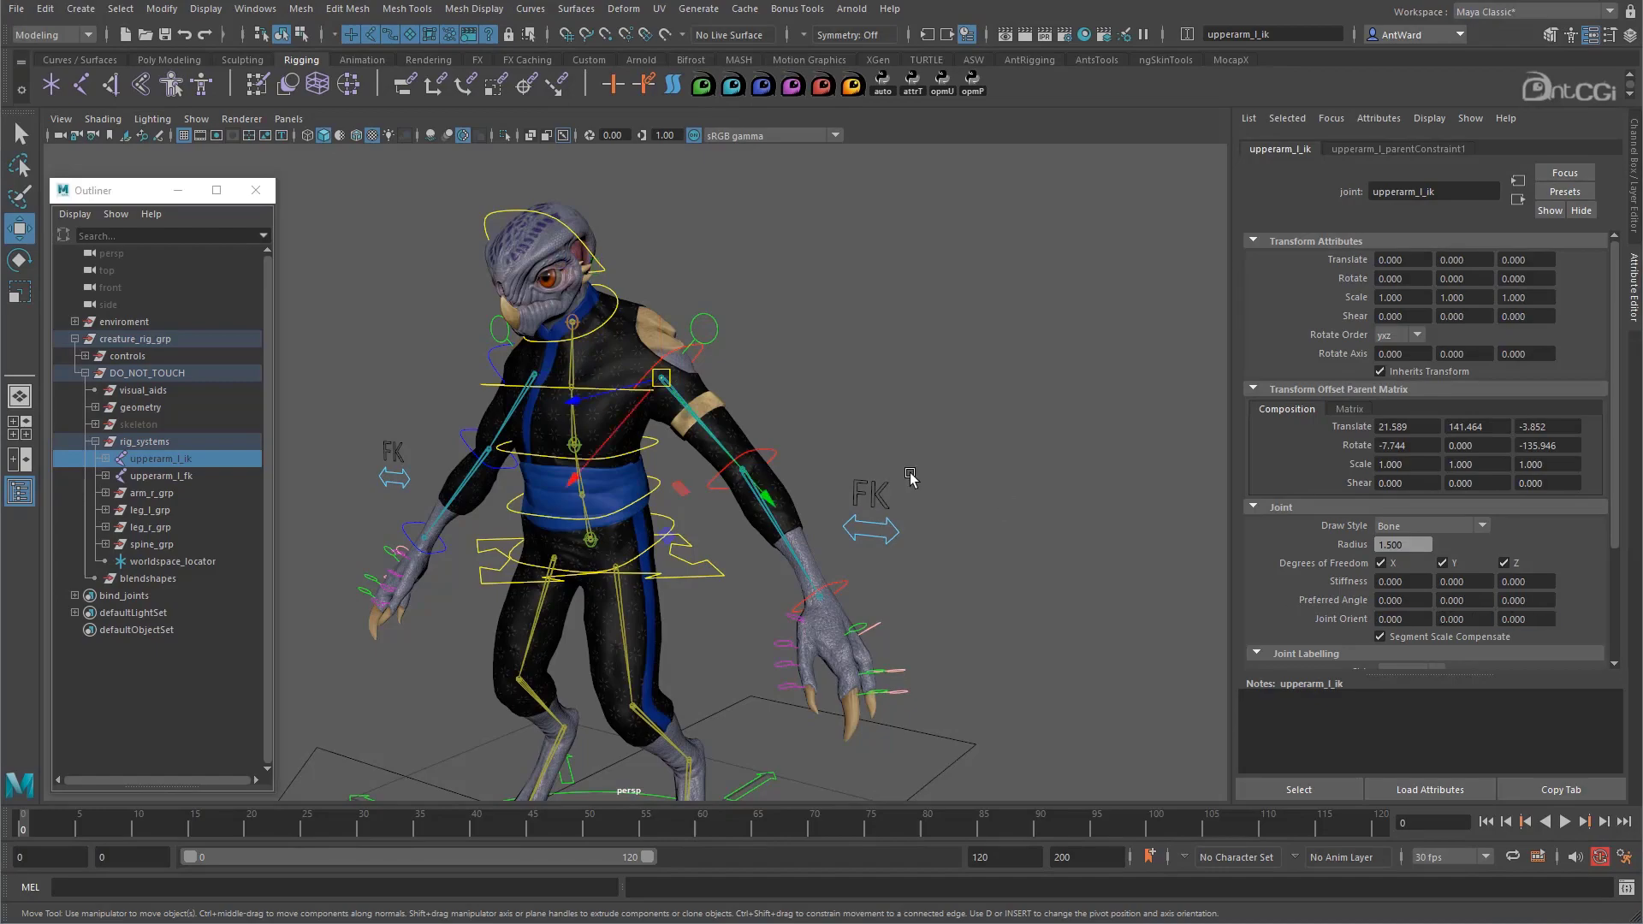
Copy lowerarm_l_fk's Translate Y value of 31.645 into its offset parent matrix and set its own Translate Y to 0.
{"action": "left_click_drag", "start_coordinate": [670, 476], "coordinate": [754, 480], "text": "alt"}
{"action": "left_click", "coordinate": [1634, 176]}
{"action": "left_click_drag", "start_coordinate": [1024, 462], "coordinate": [1001, 398], "text": "alt"}
{"action": "left_click", "coordinate": [1009, 459]}
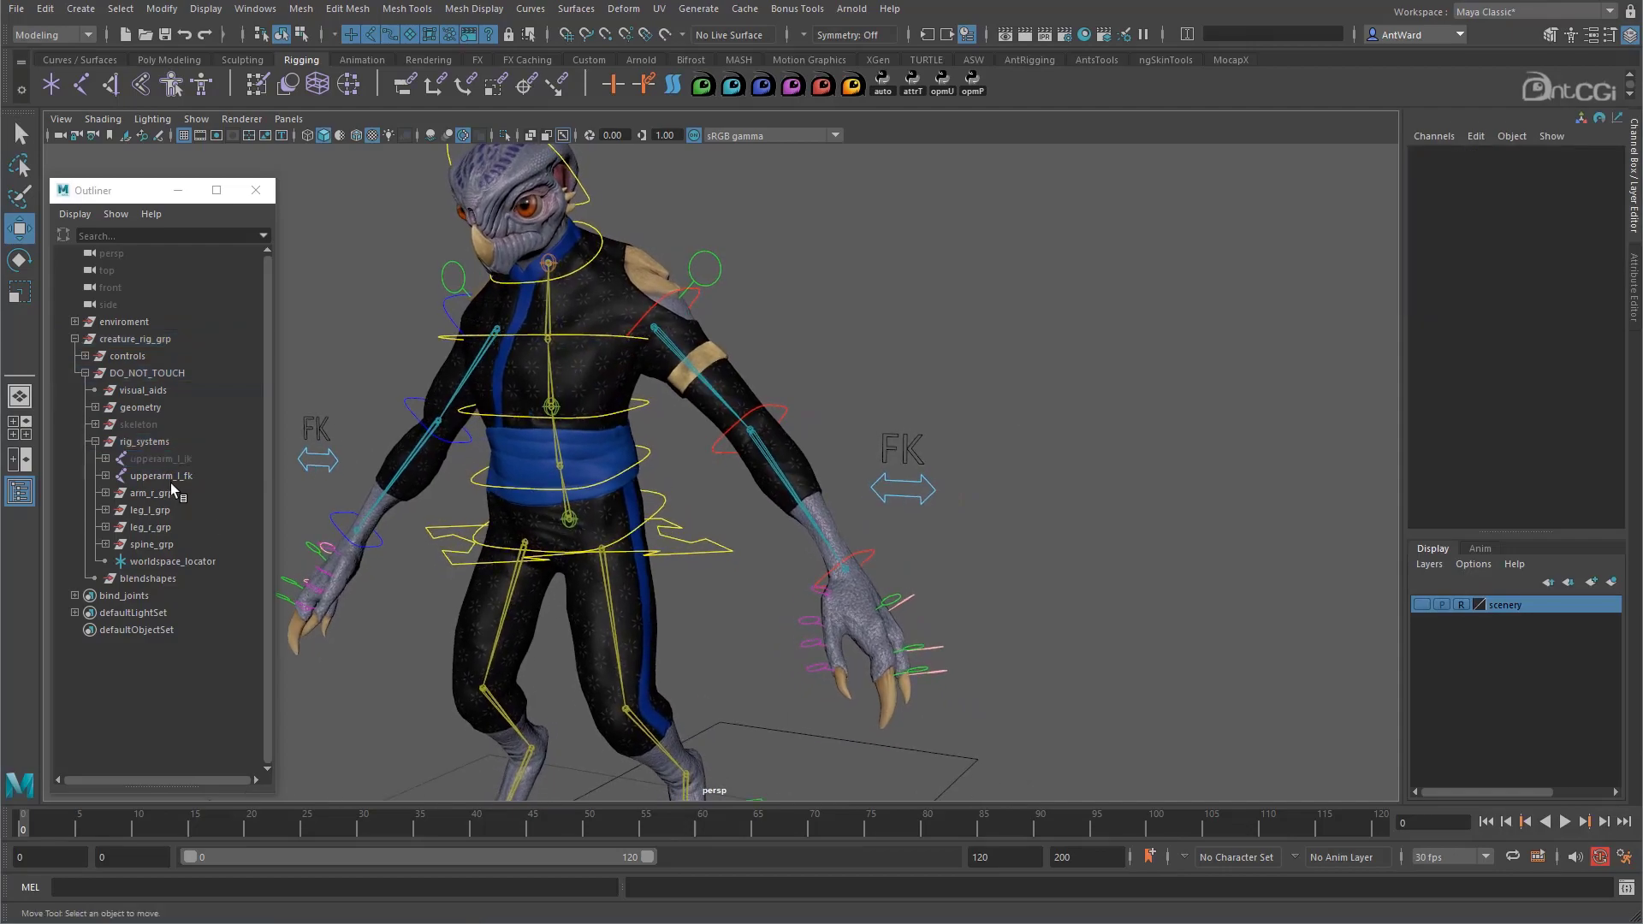
{"action": "left_click", "coordinate": [167, 477]}
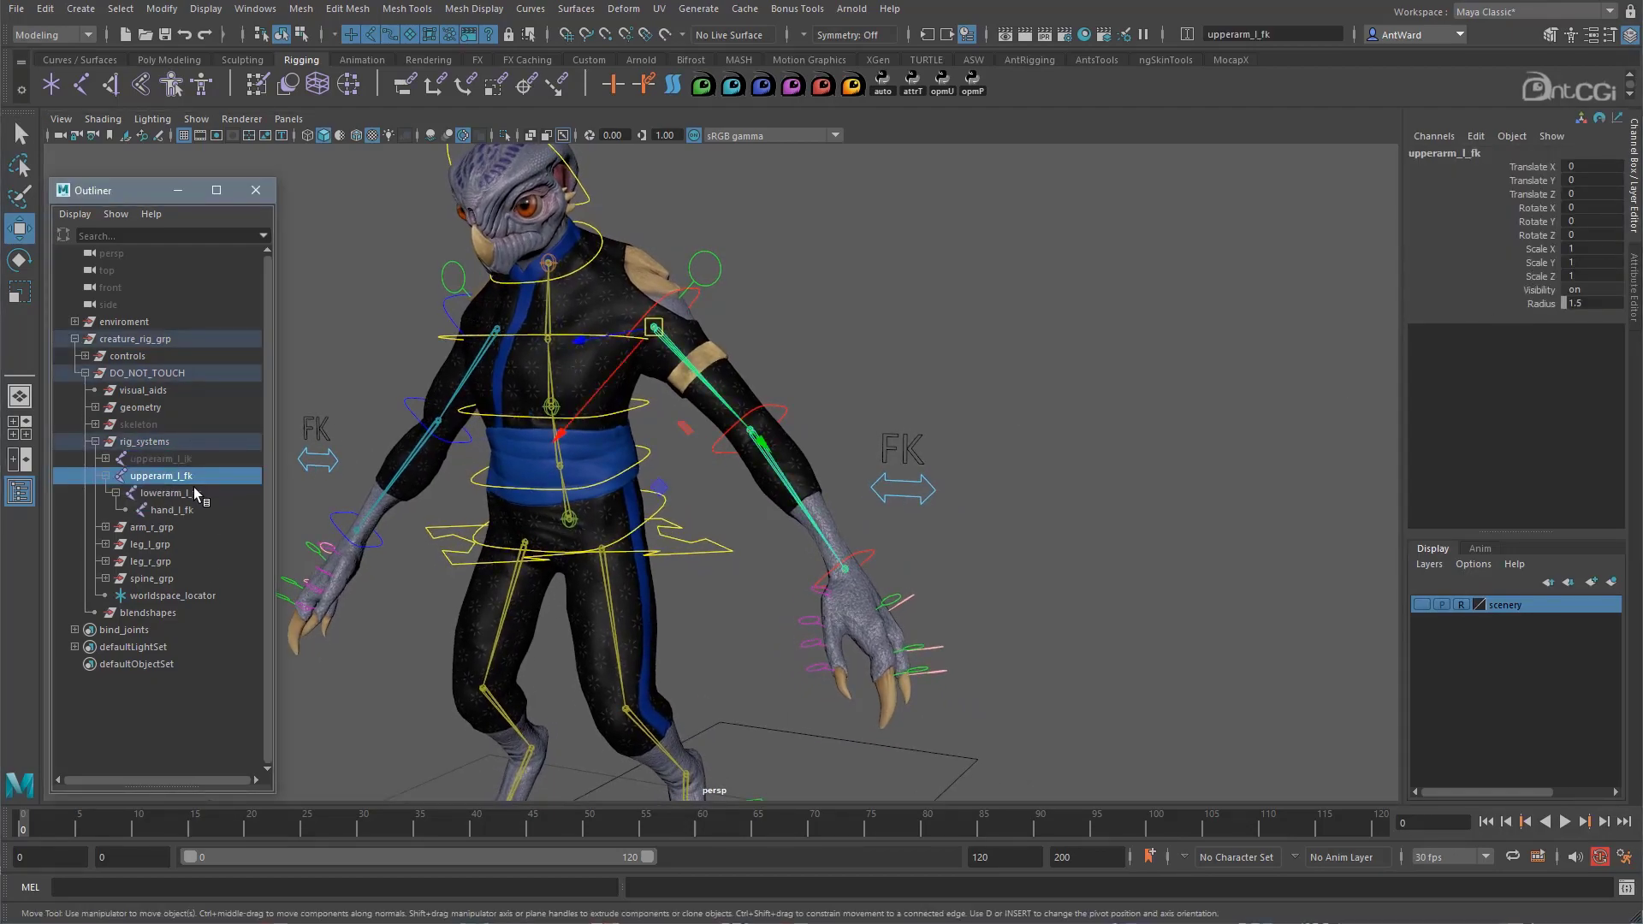
{"action": "left_click", "coordinate": [194, 494]}
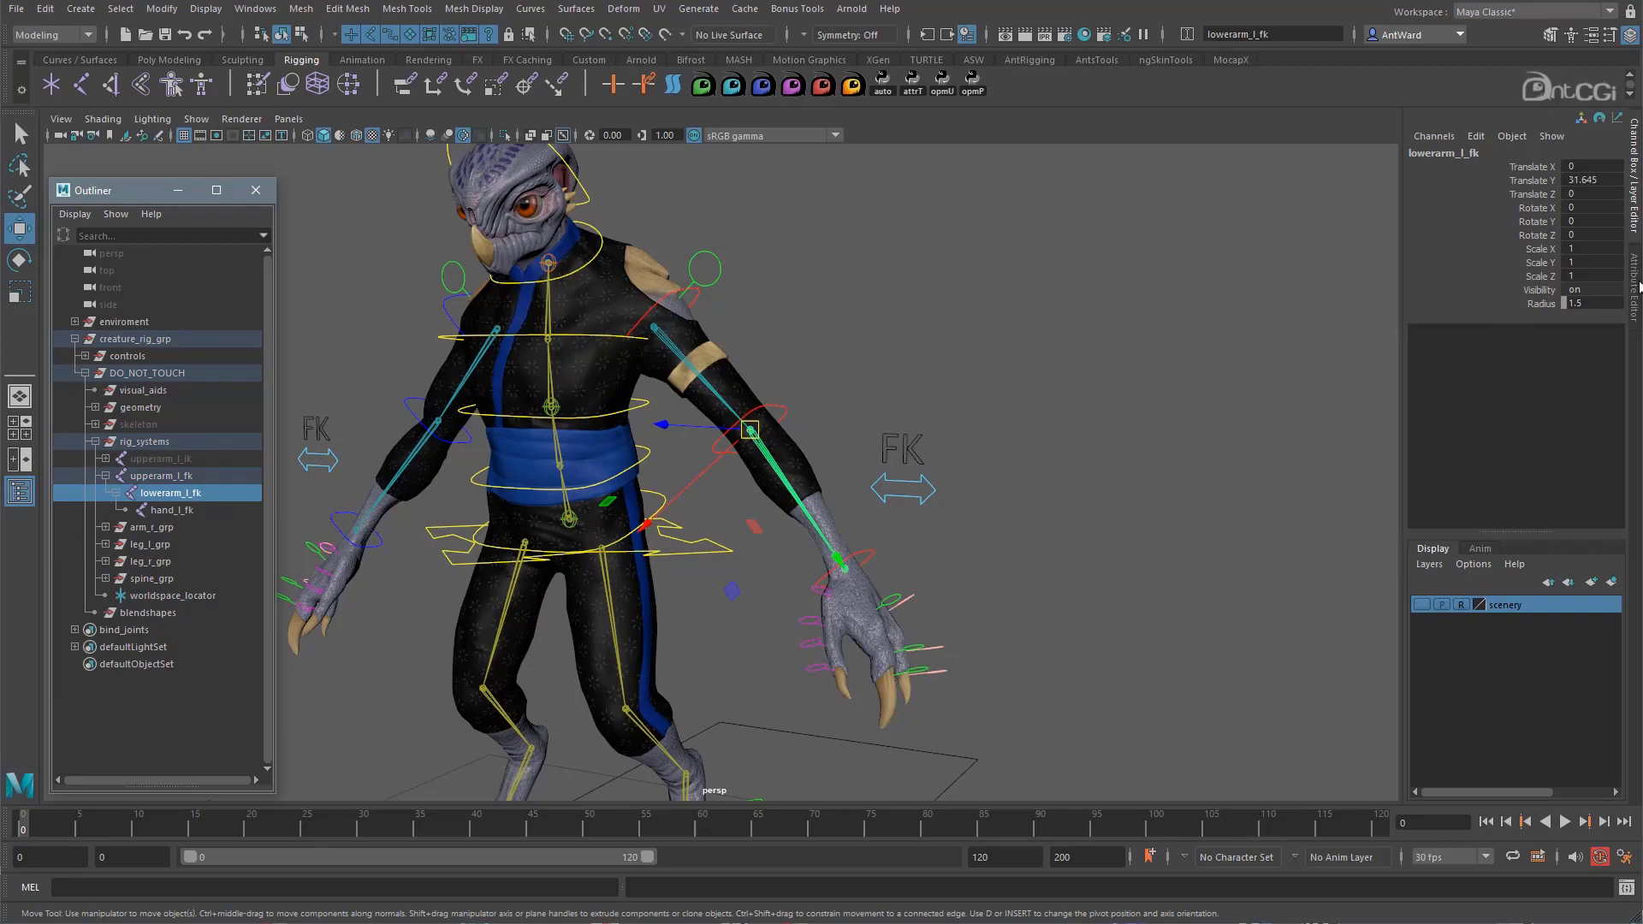
{"action": "left_click", "coordinate": [1636, 288]}
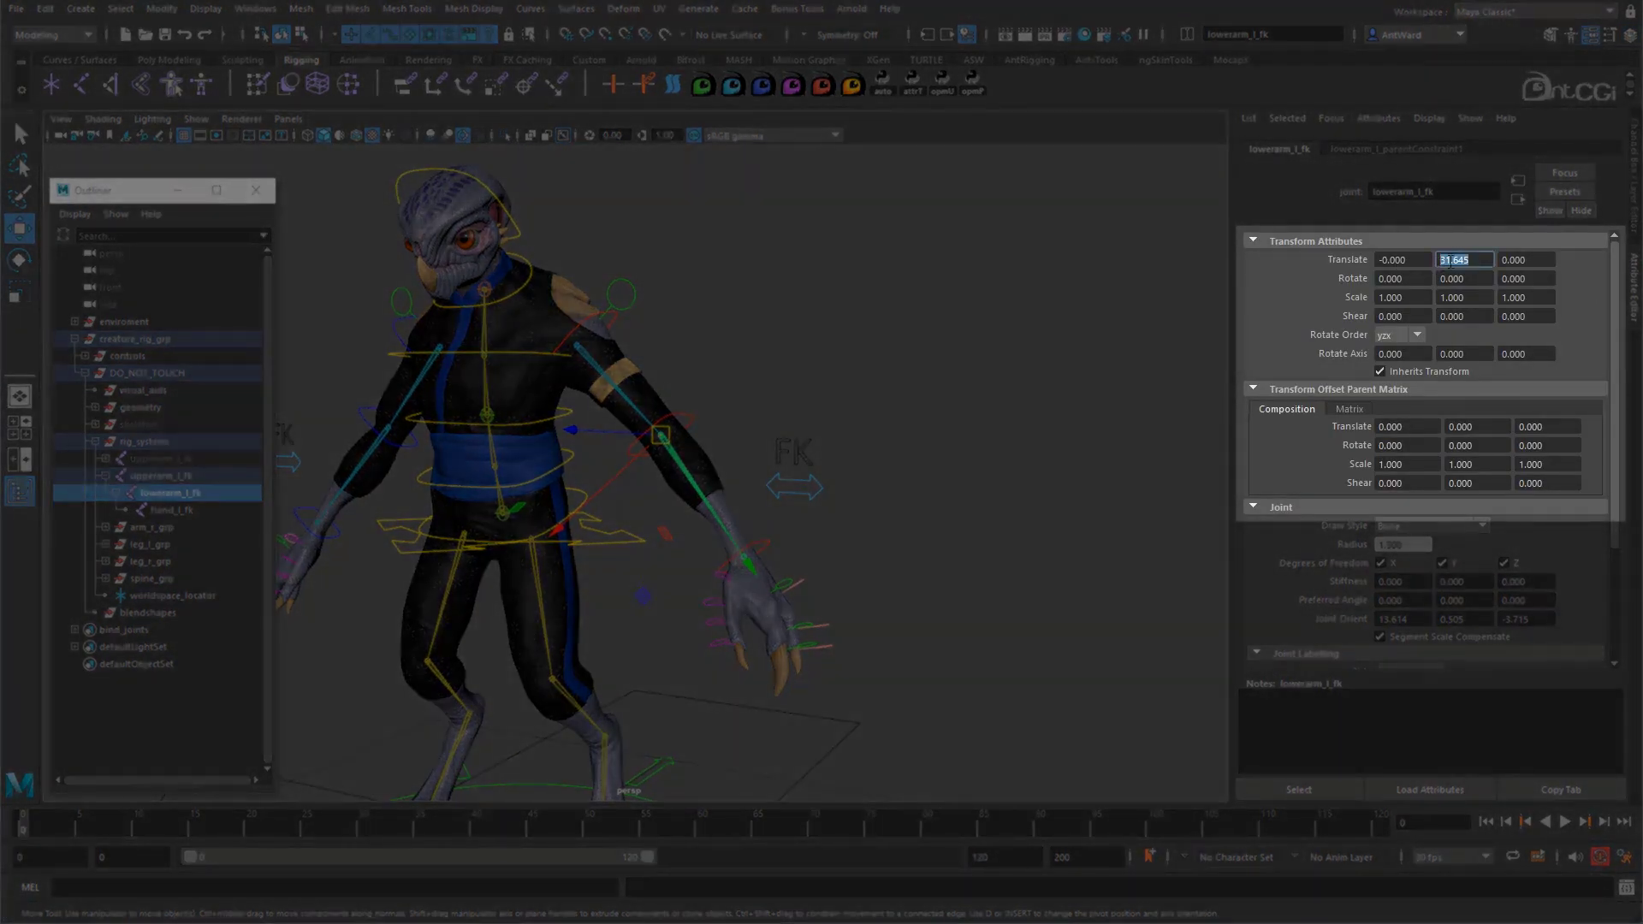
{"action": "key", "text": "Return"}
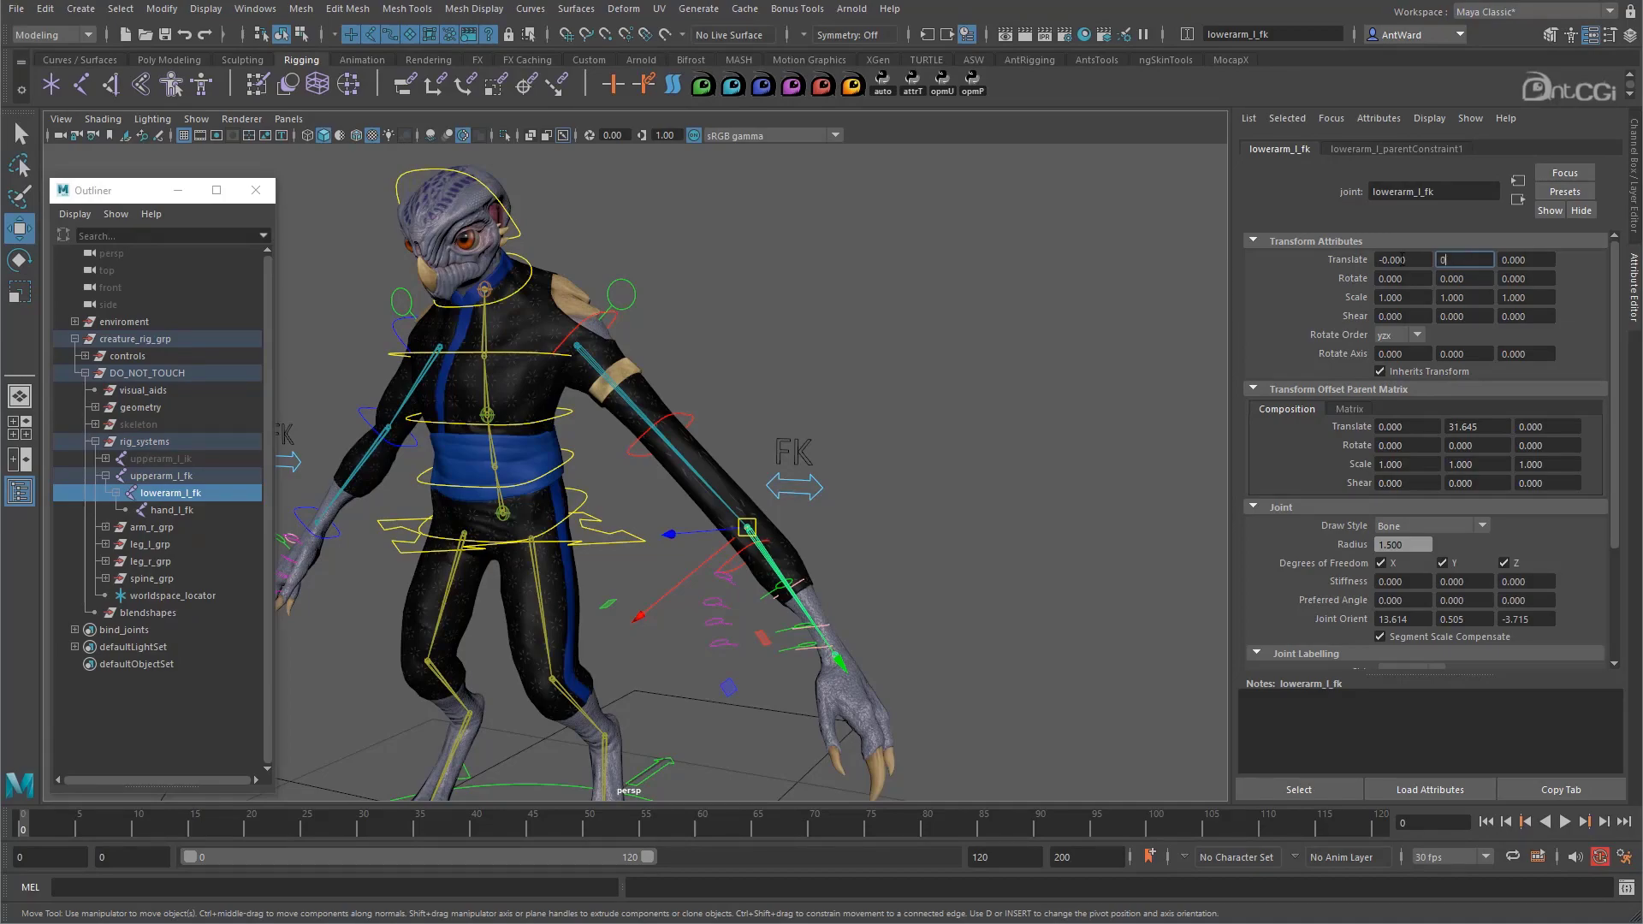
{"action": "key", "text": "Return"}
Copy hand_l_fk's Translate Y value of 37.601 into its offset parent matrix and set its own Translate Y to 0.
{"action": "left_click", "coordinate": [171, 510]}
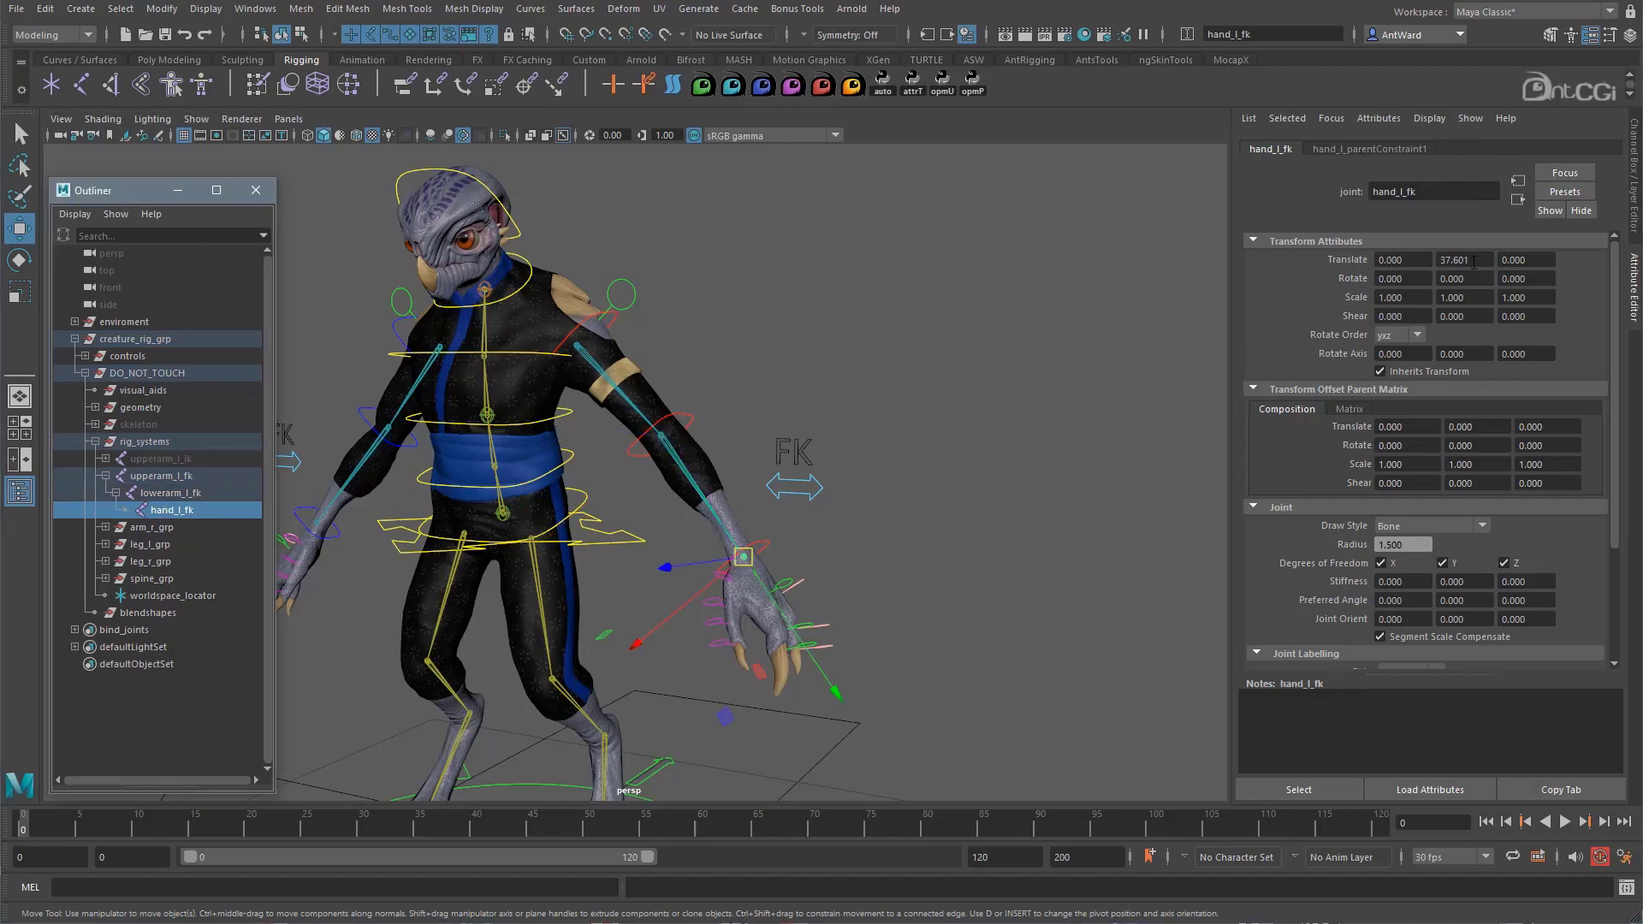
{"action": "left_click", "coordinate": [1454, 261]}
{"action": "key", "text": "ctrl+c"}
{"action": "left_click", "coordinate": [1485, 428]}
{"action": "key", "text": "ctrl+v"}
{"action": "left_click", "coordinate": [1438, 262]}
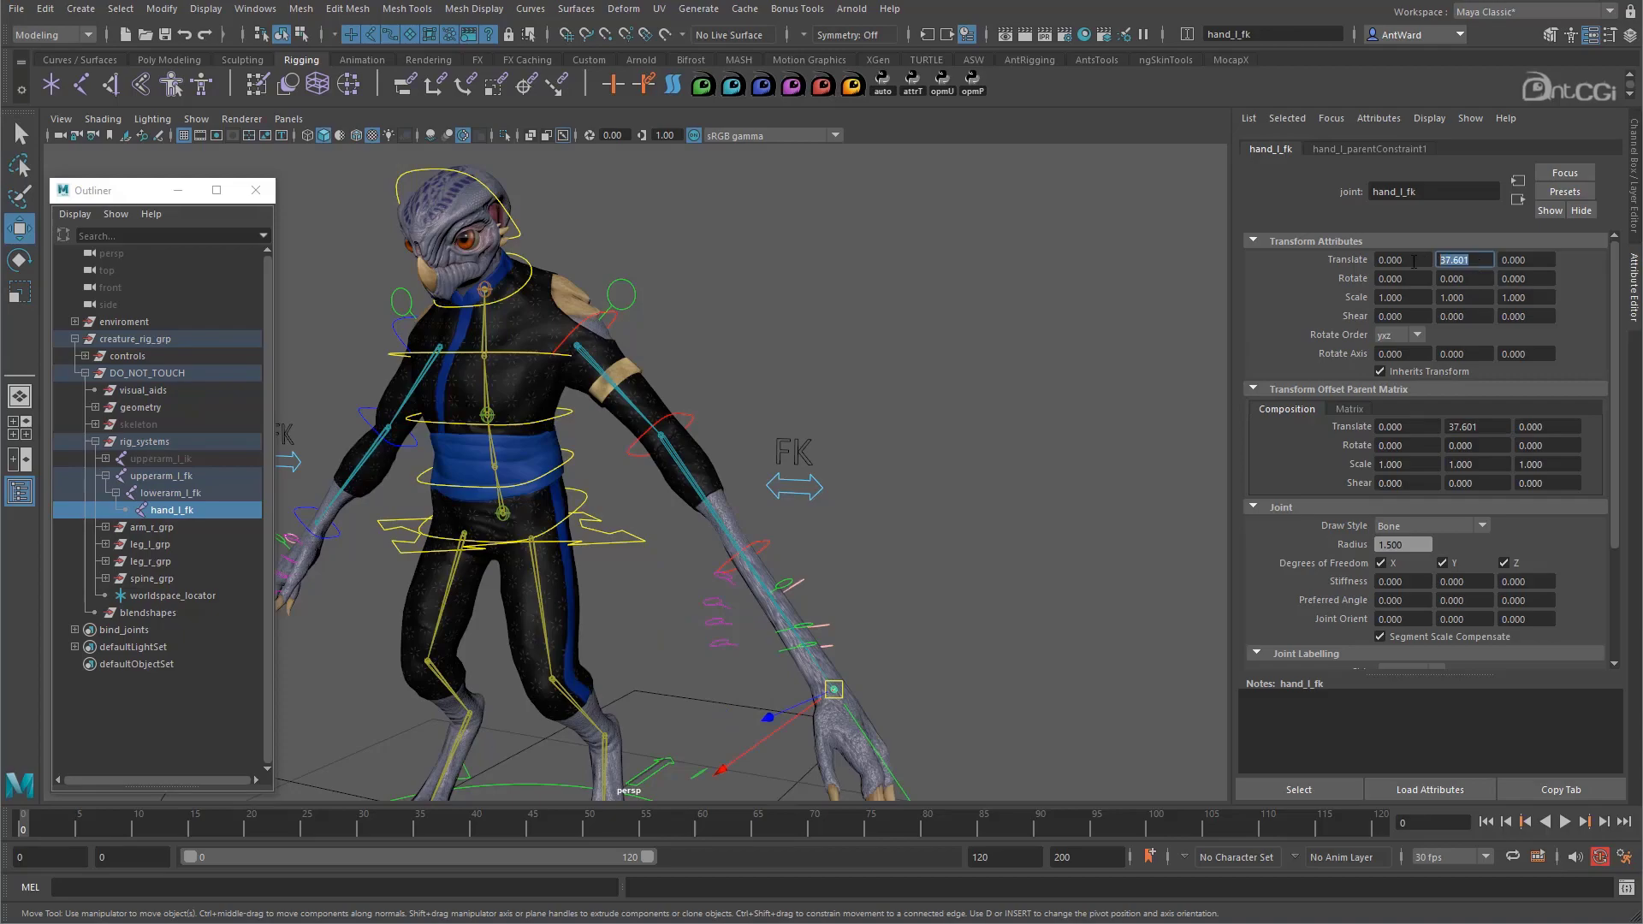
{"action": "key", "text": "Return"}
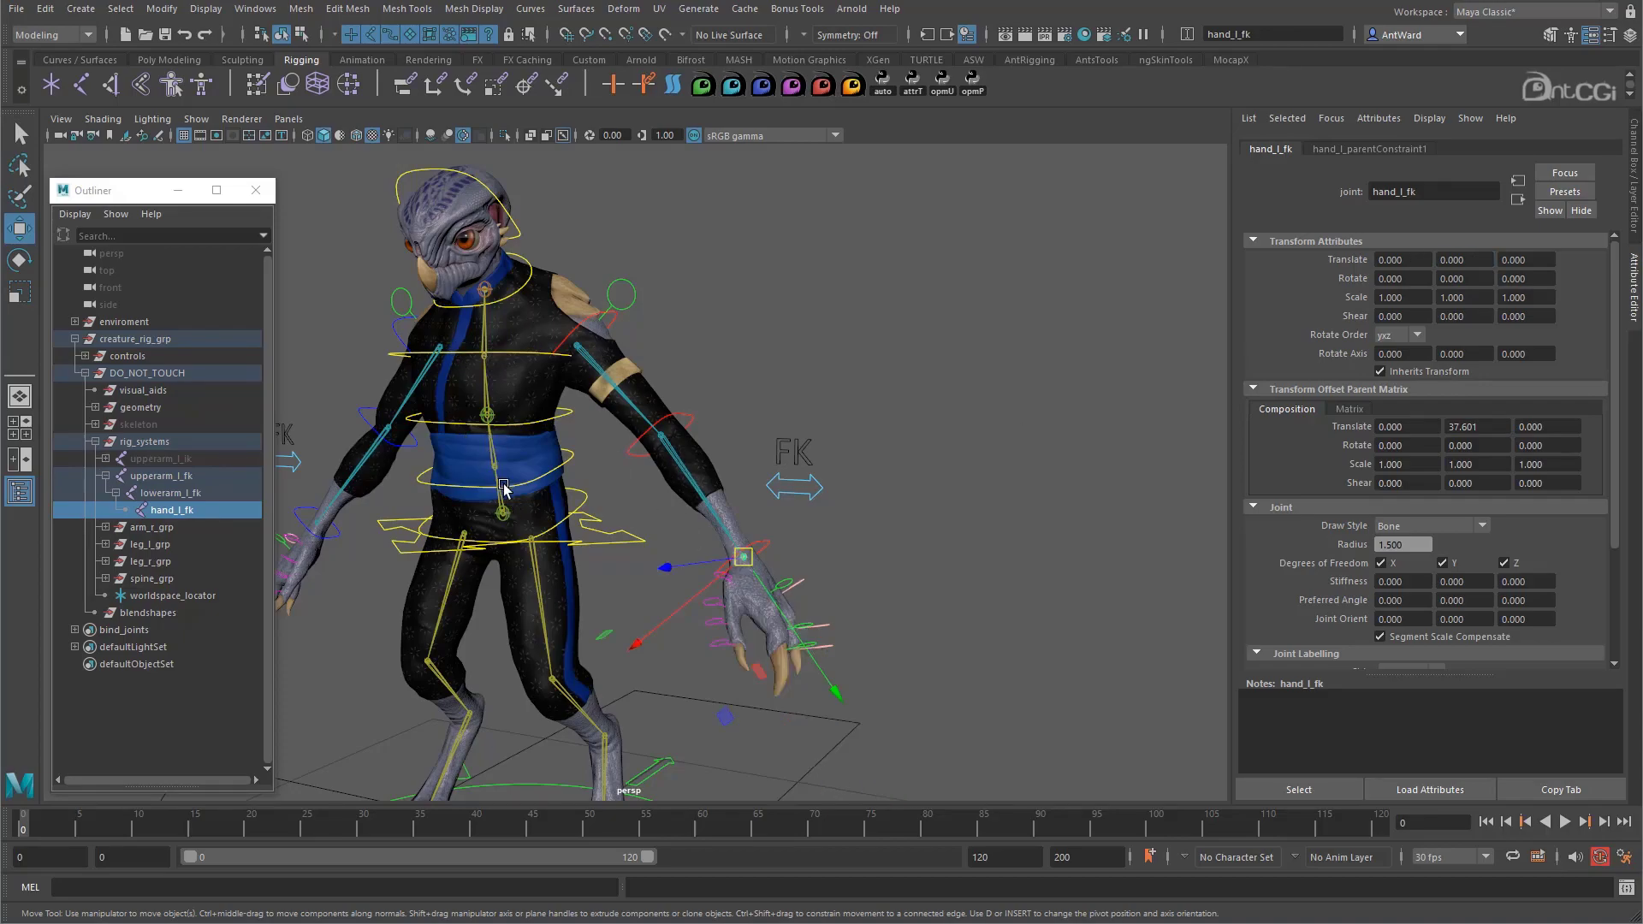
Select upperarm_l_fk_ctrl, lowerarm_l_fk_ctrl and hand_l_fk_ctrl and load them into the Node Editor.
{"action": "left_click_drag", "start_coordinate": [773, 484], "coordinate": [744, 356], "text": "alt"}
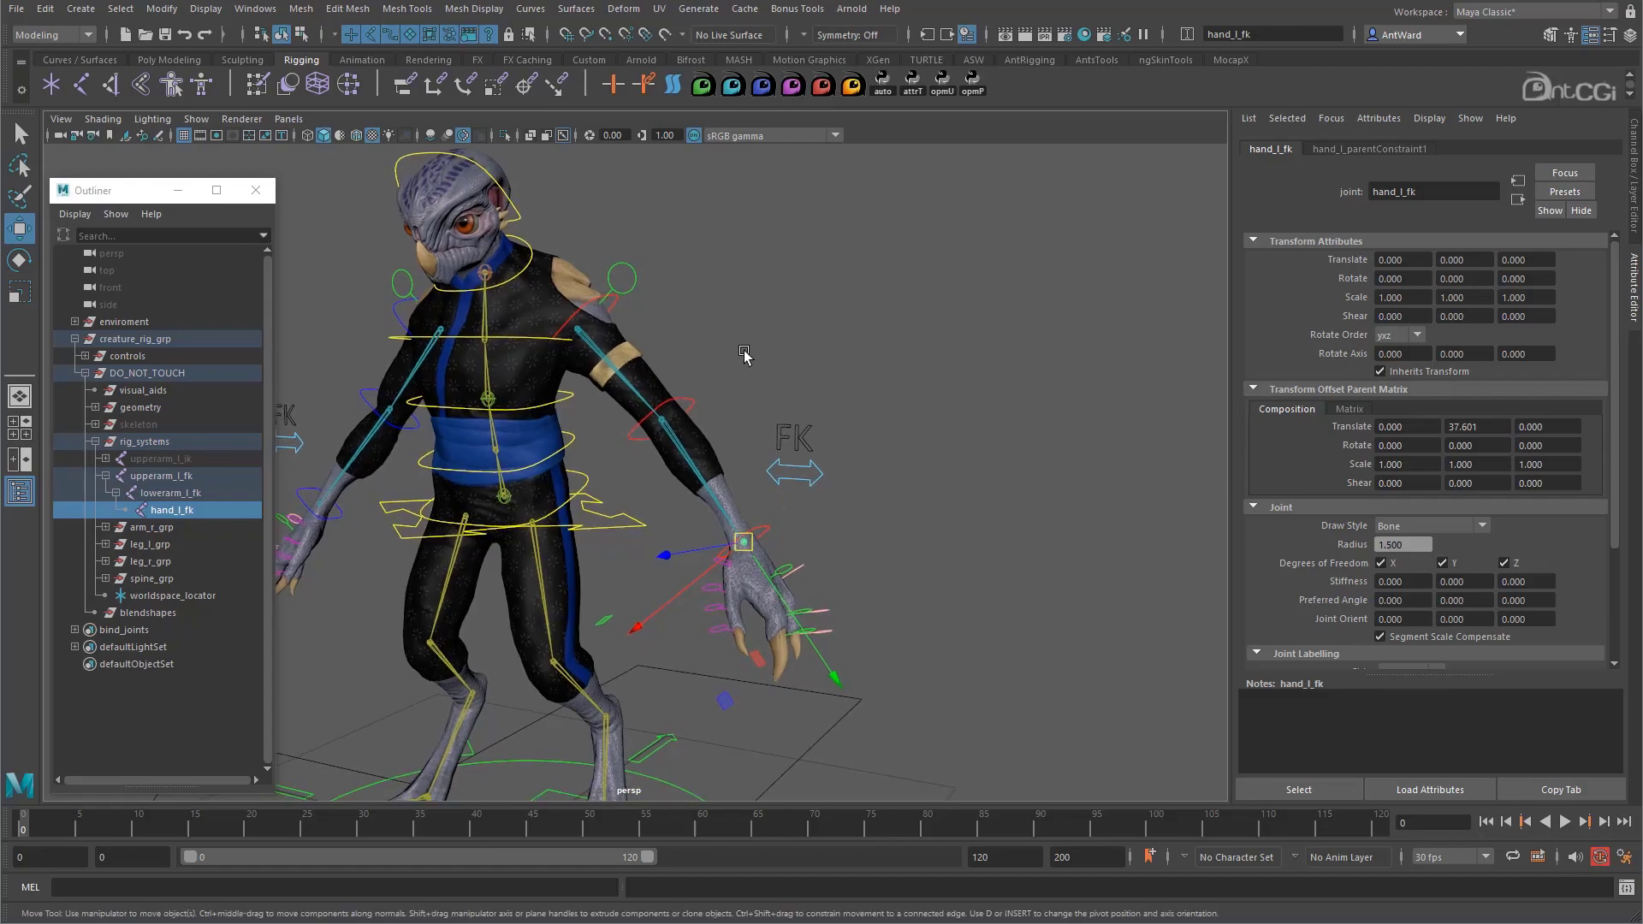
{"action": "left_click", "coordinate": [744, 355]}
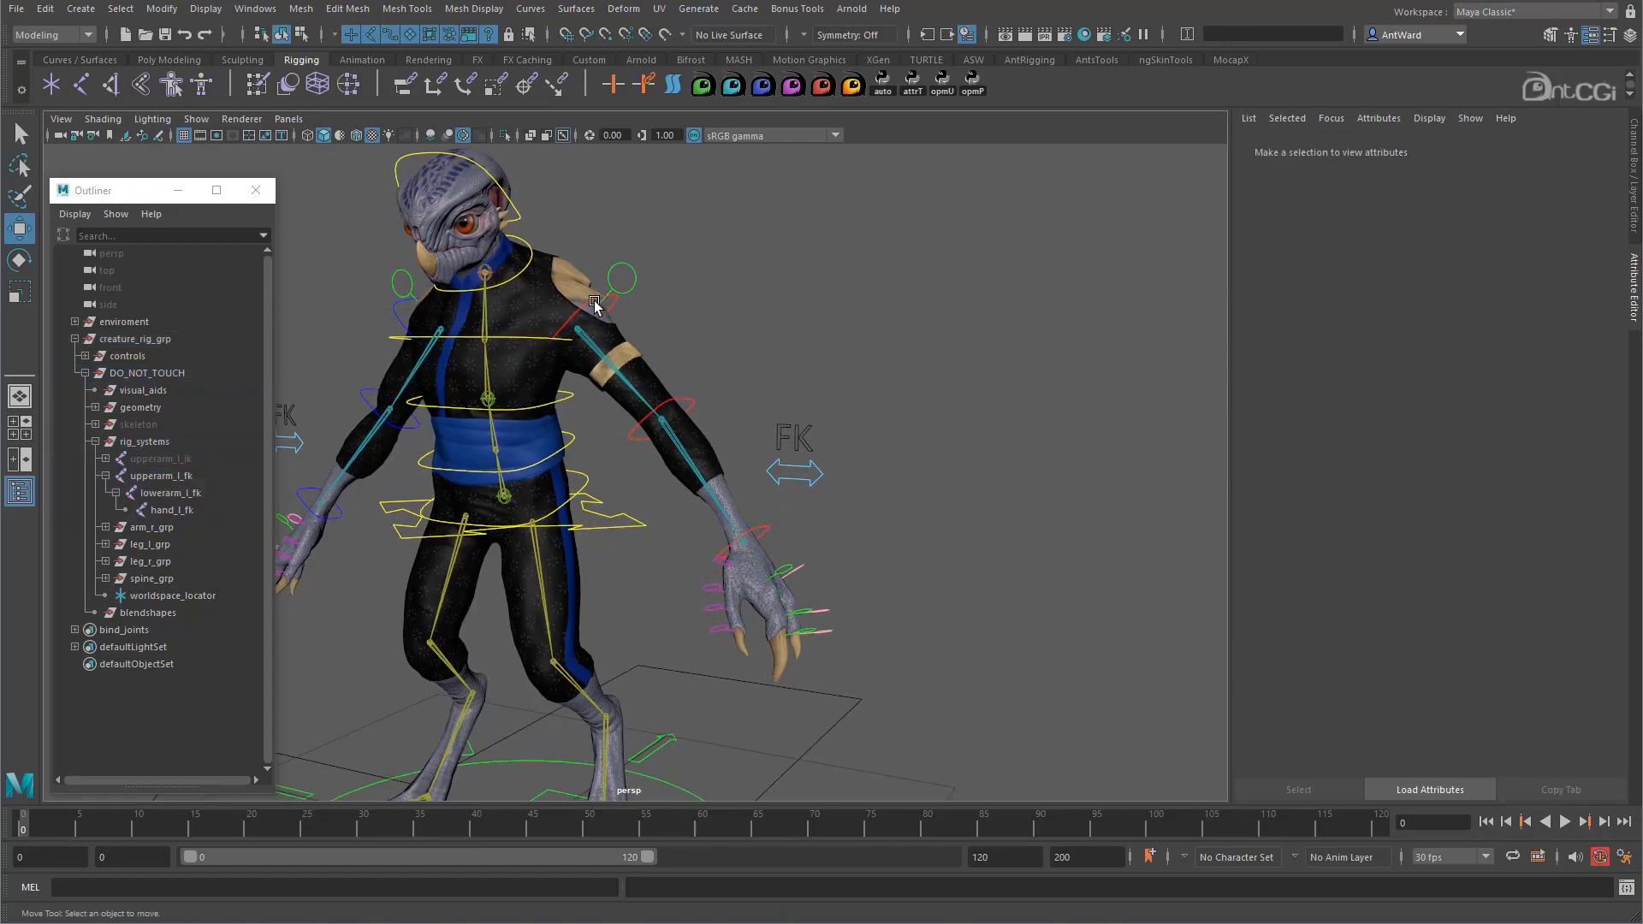
{"action": "left_click", "coordinate": [698, 405]}
{"action": "left_click", "coordinate": [761, 526]}
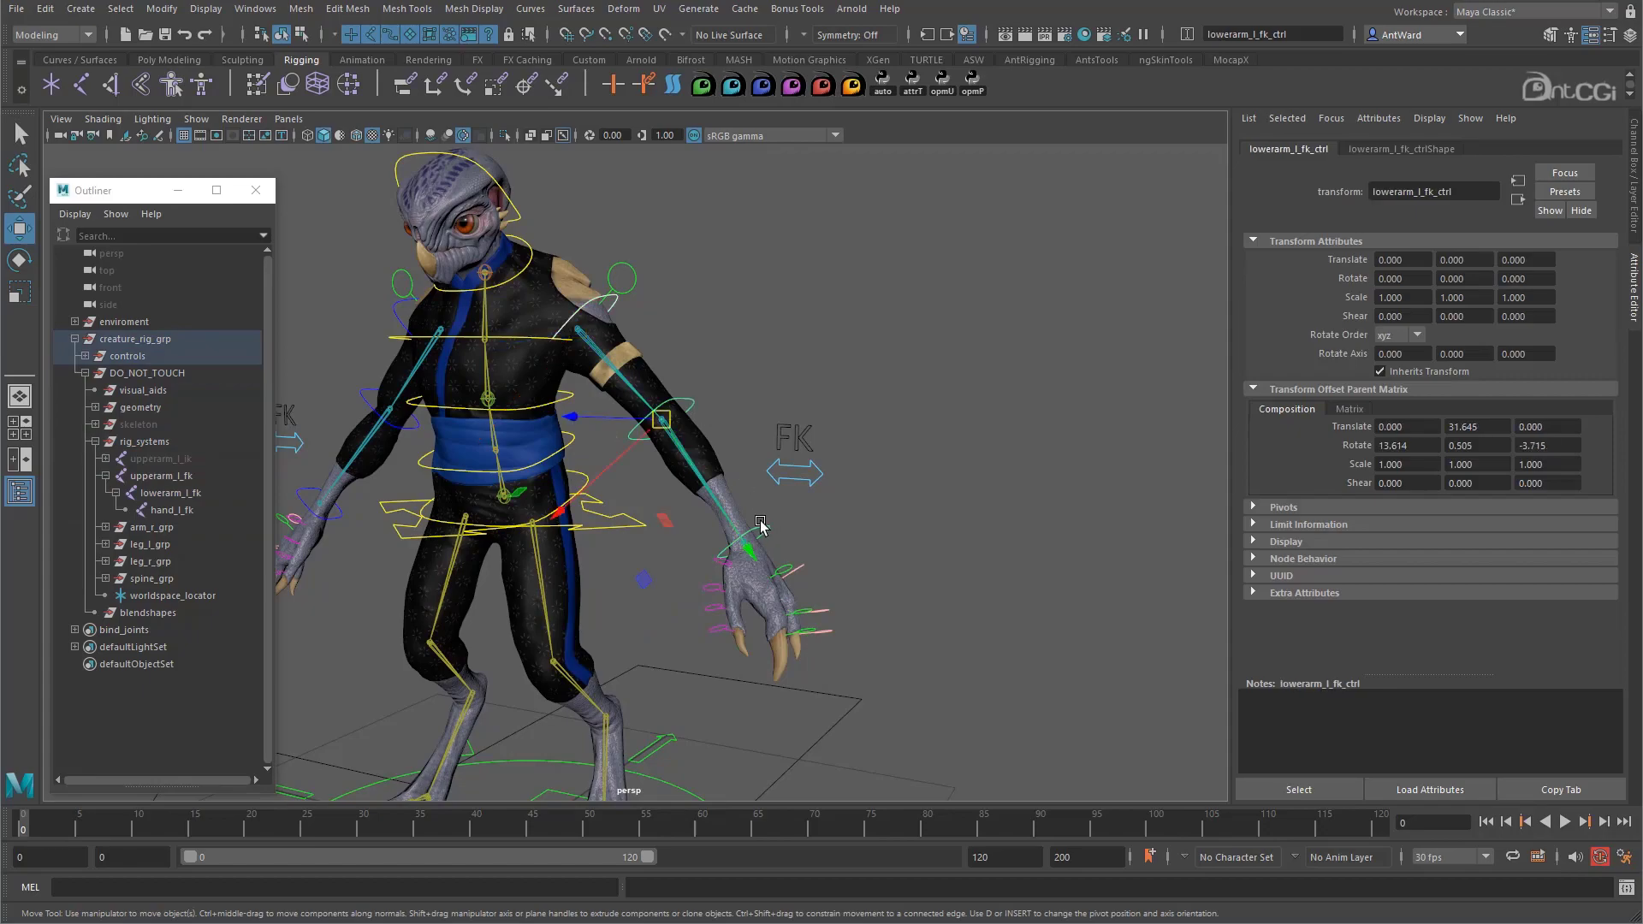
{"action": "left_click", "coordinate": [762, 529]}
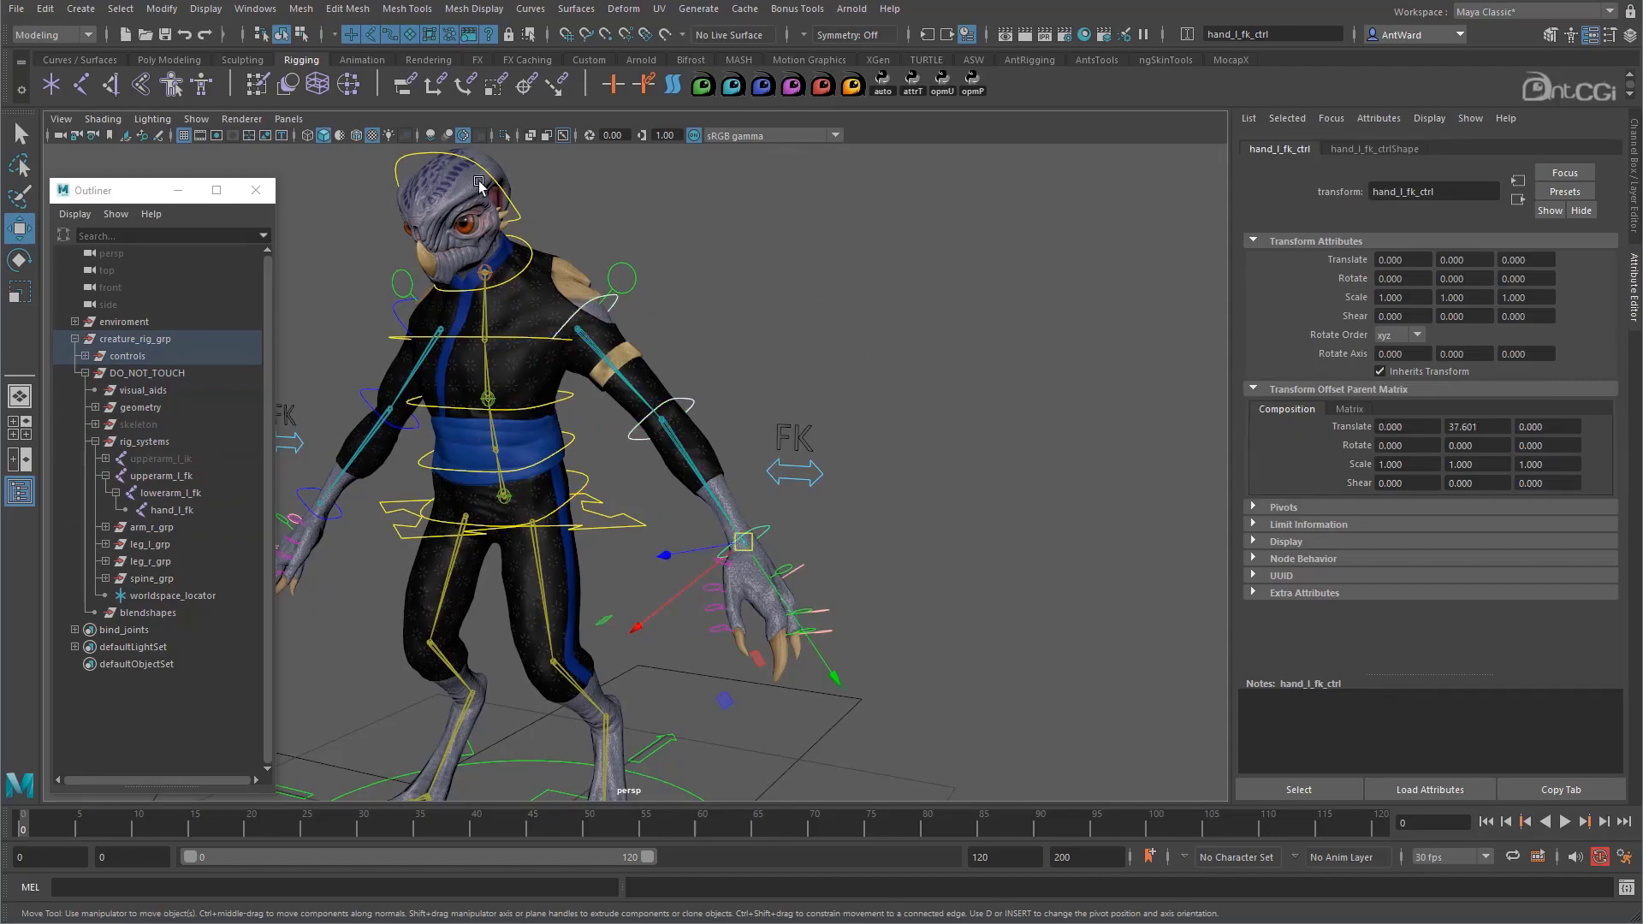
{"action": "left_click", "coordinate": [256, 8]}
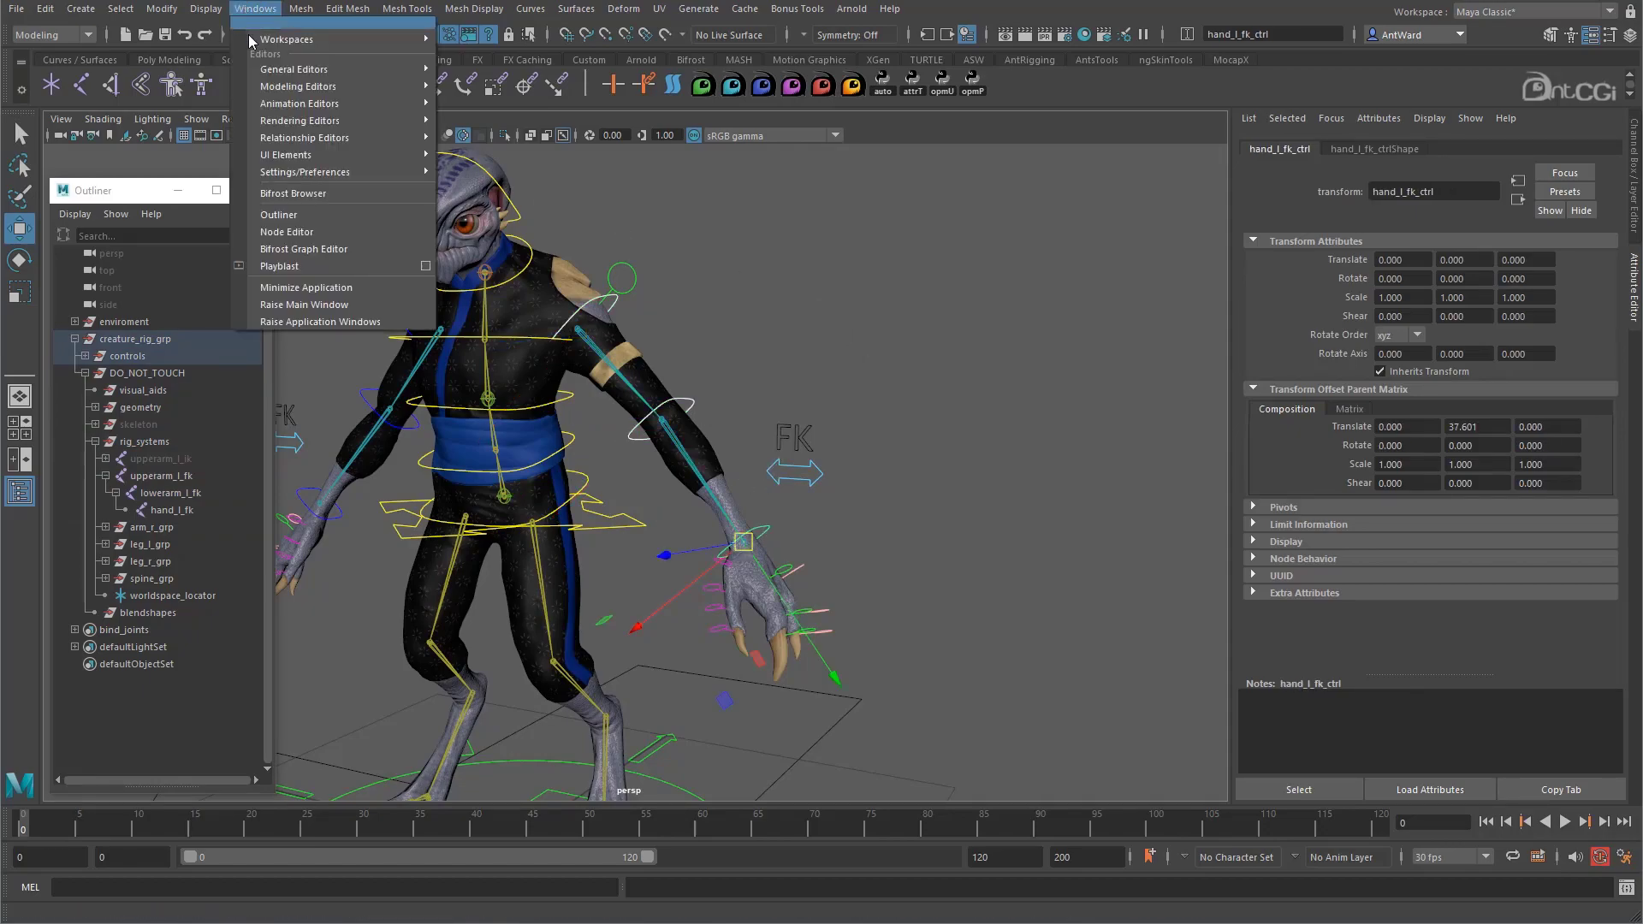
{"action": "left_click", "coordinate": [287, 232]}
{"action": "left_click_drag", "start_coordinate": [1044, 253], "coordinate": [1003, 194]}
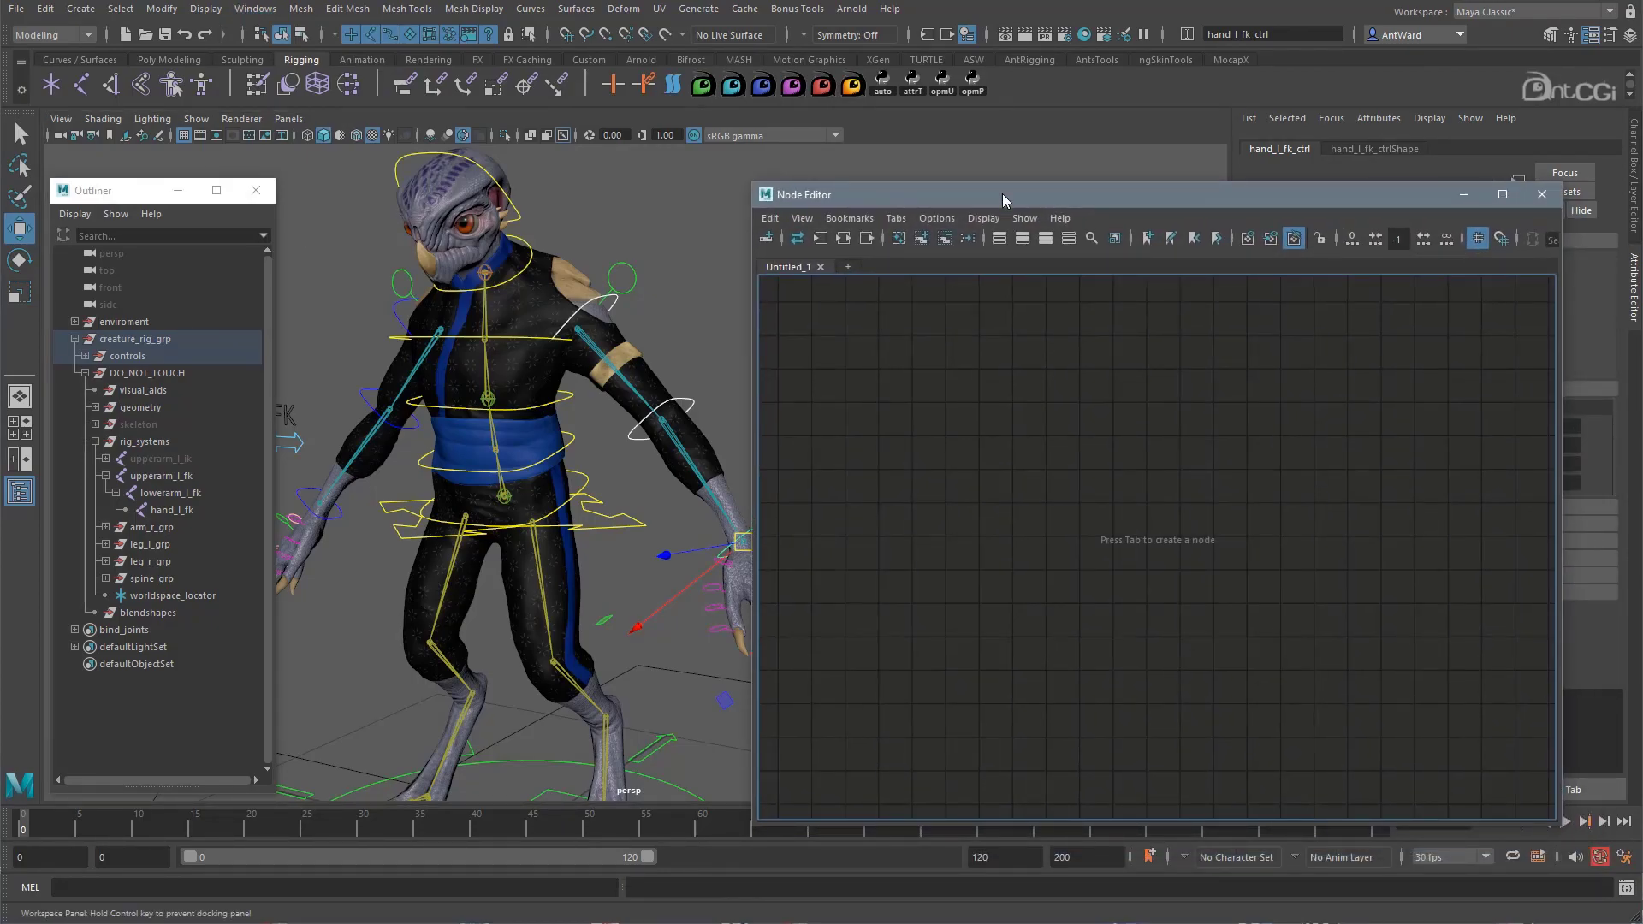
{"action": "left_click", "coordinate": [766, 238]}
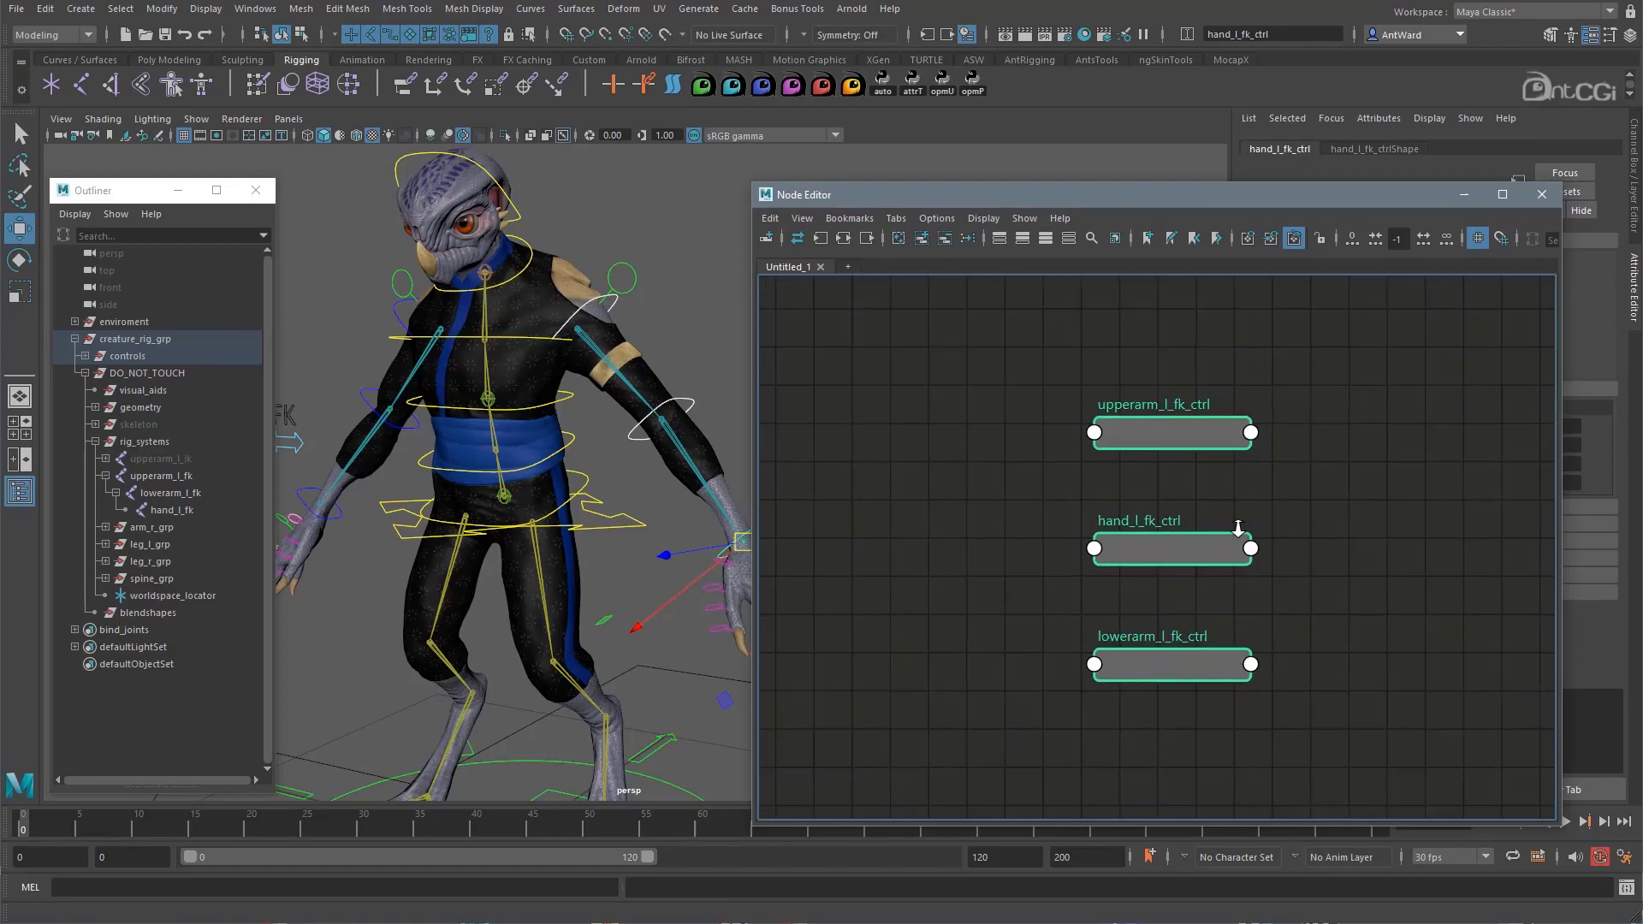
Arrange the three FK control nodes in a column ordered upper arm, lower arm, hand.
{"action": "left_click_drag", "start_coordinate": [1179, 655], "coordinate": [1178, 504]}
{"action": "left_click_drag", "start_coordinate": [1174, 552], "coordinate": [1174, 648]}
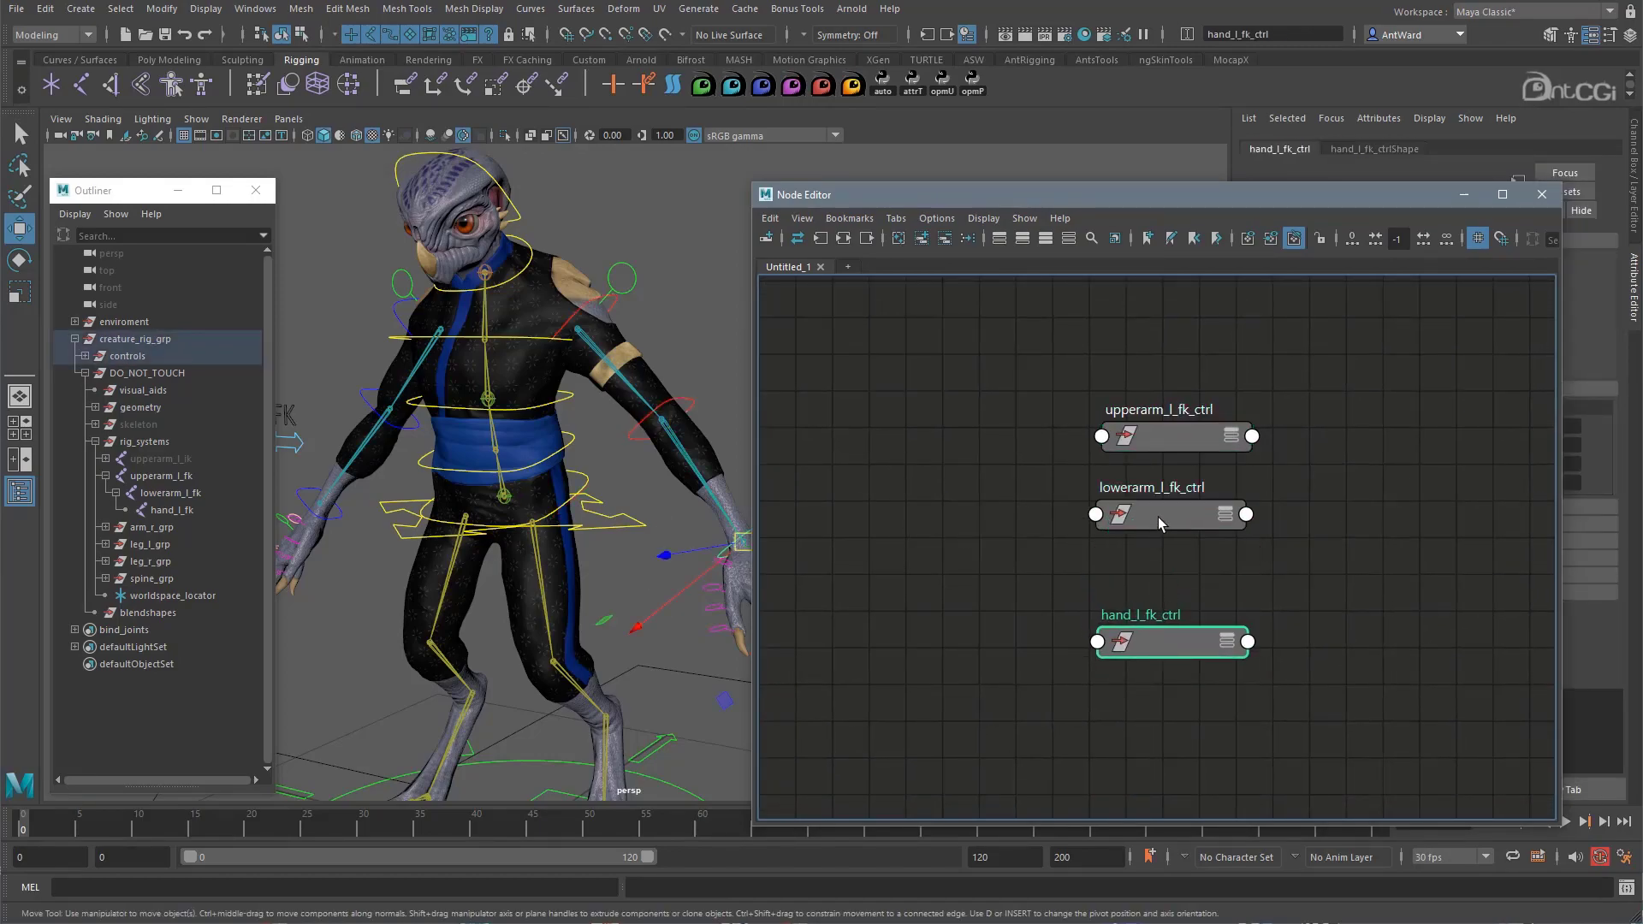
{"action": "left_click_drag", "start_coordinate": [1158, 517], "coordinate": [1160, 548]}
{"action": "left_click_drag", "start_coordinate": [1231, 700], "coordinate": [856, 394]}
{"action": "key", "text": "f"}
Add the upperarm_l_fk, lowerarm_l_fk and hand_l_fk joints to the node graph and line each one up beside its matching control.
{"action": "left_click_drag", "start_coordinate": [616, 445], "coordinate": [575, 438], "text": "alt"}
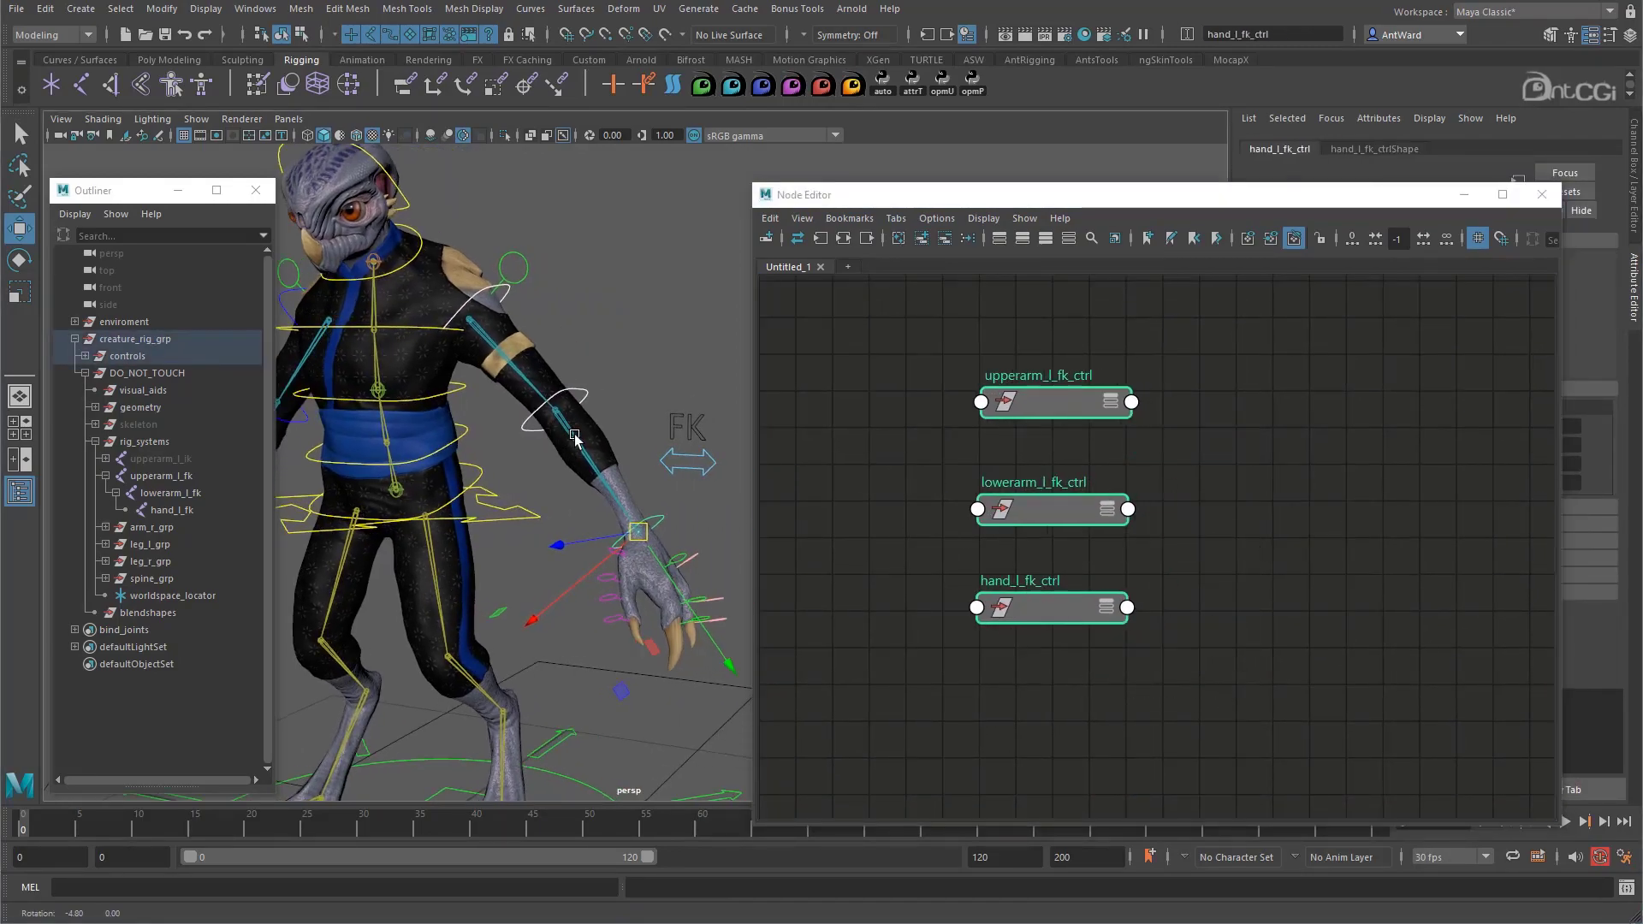
{"action": "left_click_drag", "start_coordinate": [161, 476], "coordinate": [171, 510]}
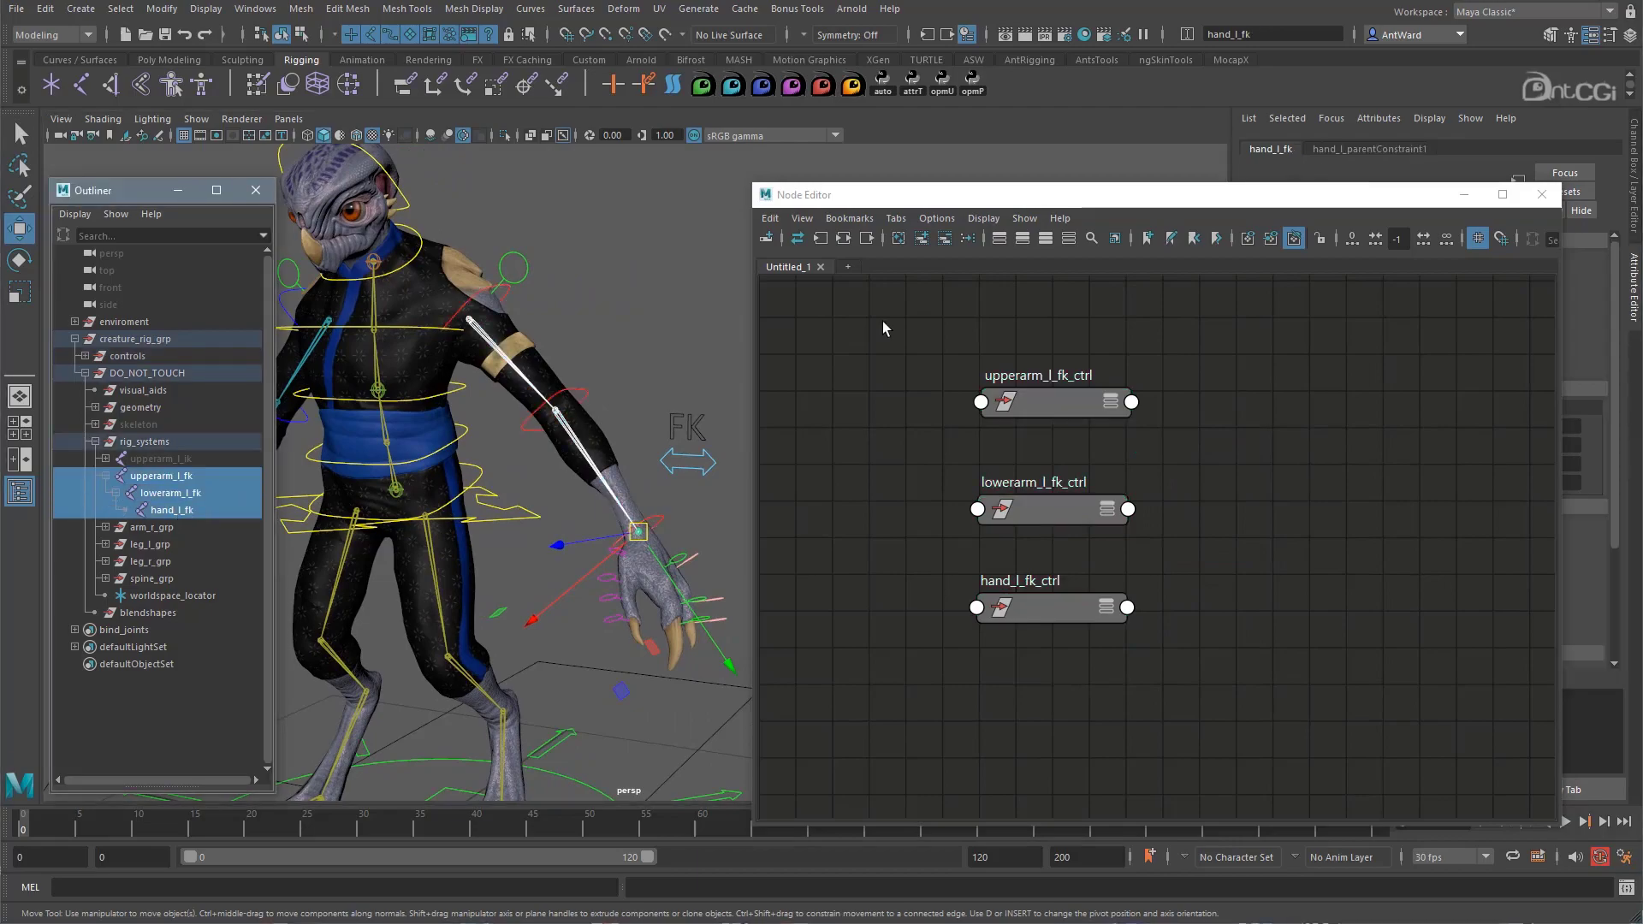
{"action": "left_click", "coordinate": [922, 243]}
{"action": "left_click_drag", "start_coordinate": [917, 700], "coordinate": [1328, 409]}
{"action": "left_click_drag", "start_coordinate": [1139, 674], "coordinate": [1302, 524]}
{"action": "left_click_drag", "start_coordinate": [1386, 695], "coordinate": [1321, 597]}
{"action": "key", "text": "a"}
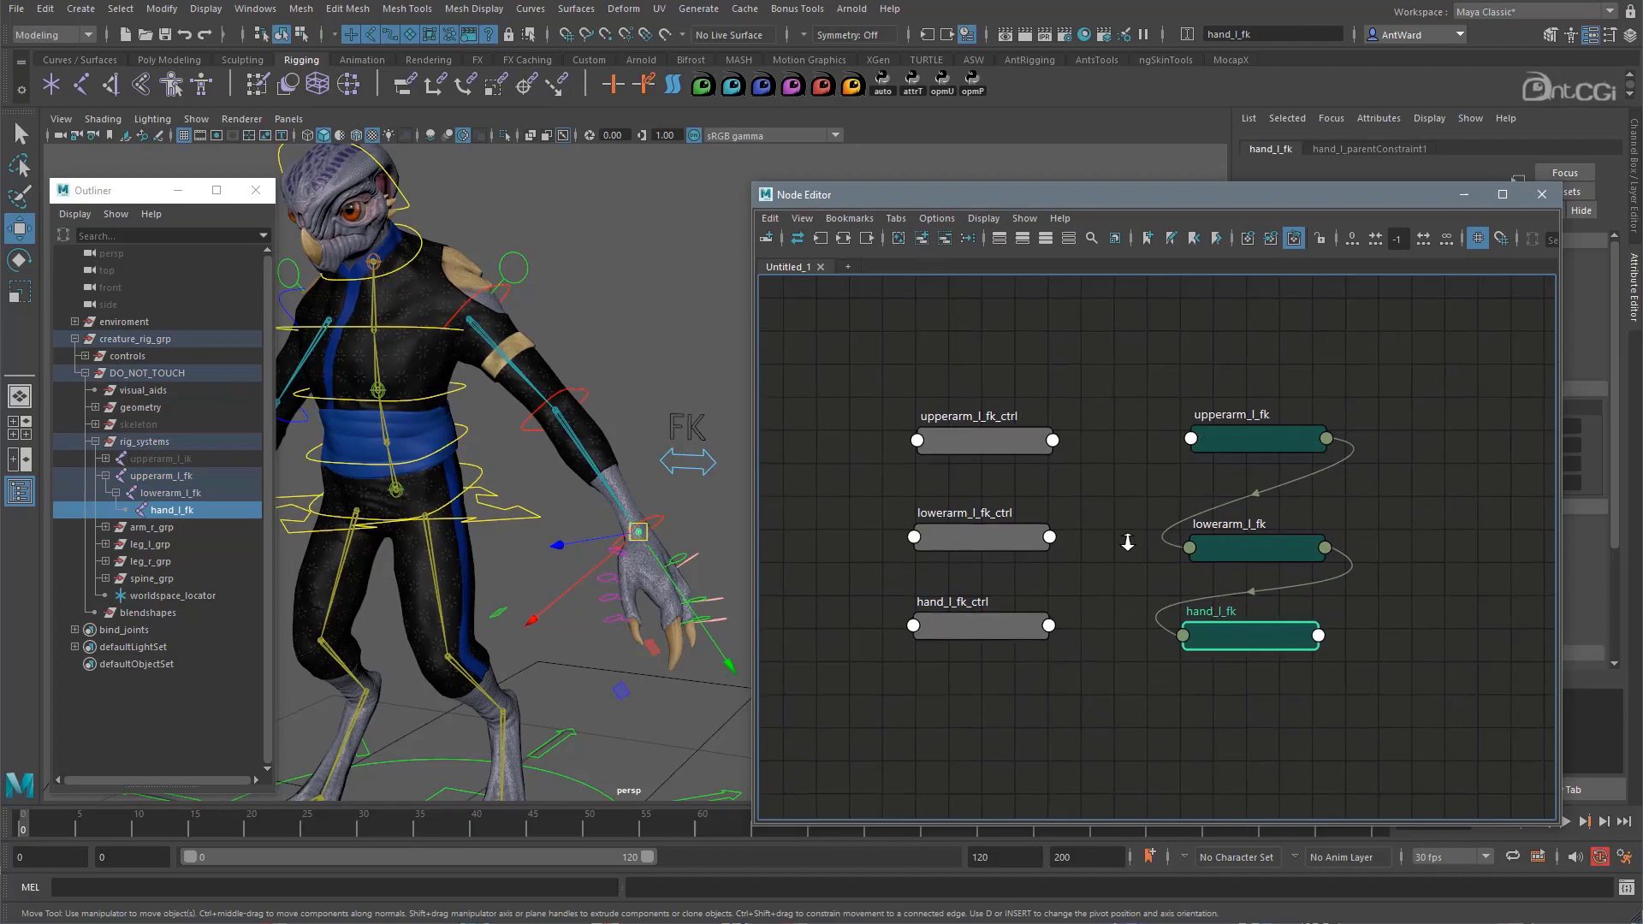
{"action": "left_click", "coordinate": [1113, 469]}
{"action": "scroll", "coordinate": [1090, 508], "scroll_direction": "down", "scroll_amount": 1}
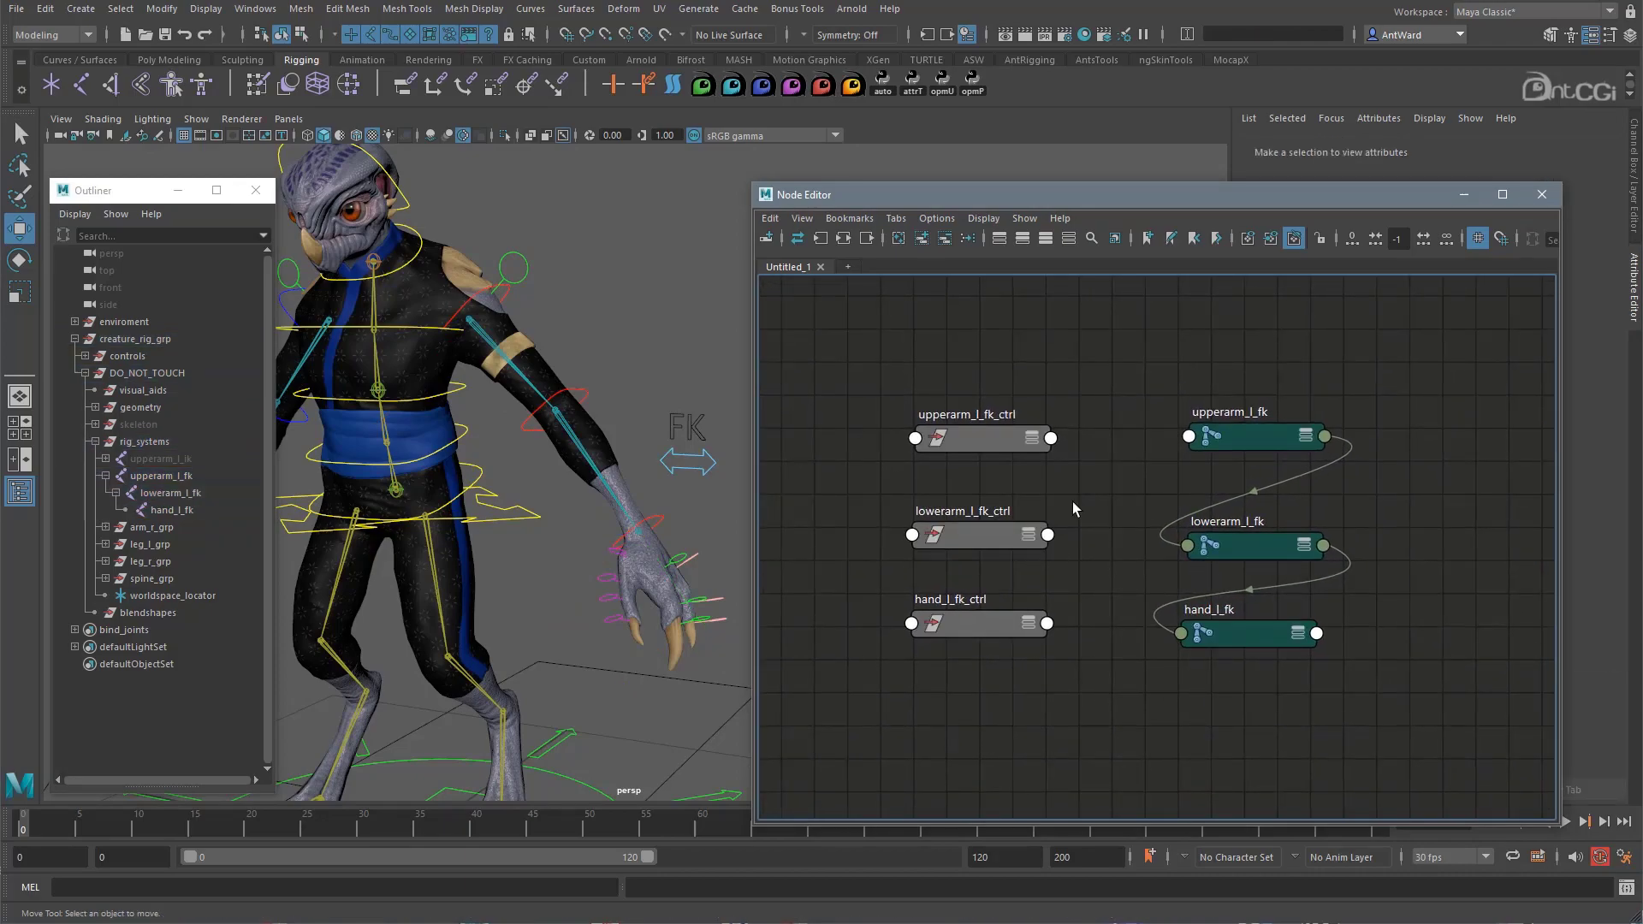
Connect the Rotate and Translate of hand_l_fk_ctrl to the Rotate and Translate of hand_l_fk.
{"action": "left_click", "coordinate": [1048, 624]}
{"action": "mouse_move", "coordinate": [1127, 787]}
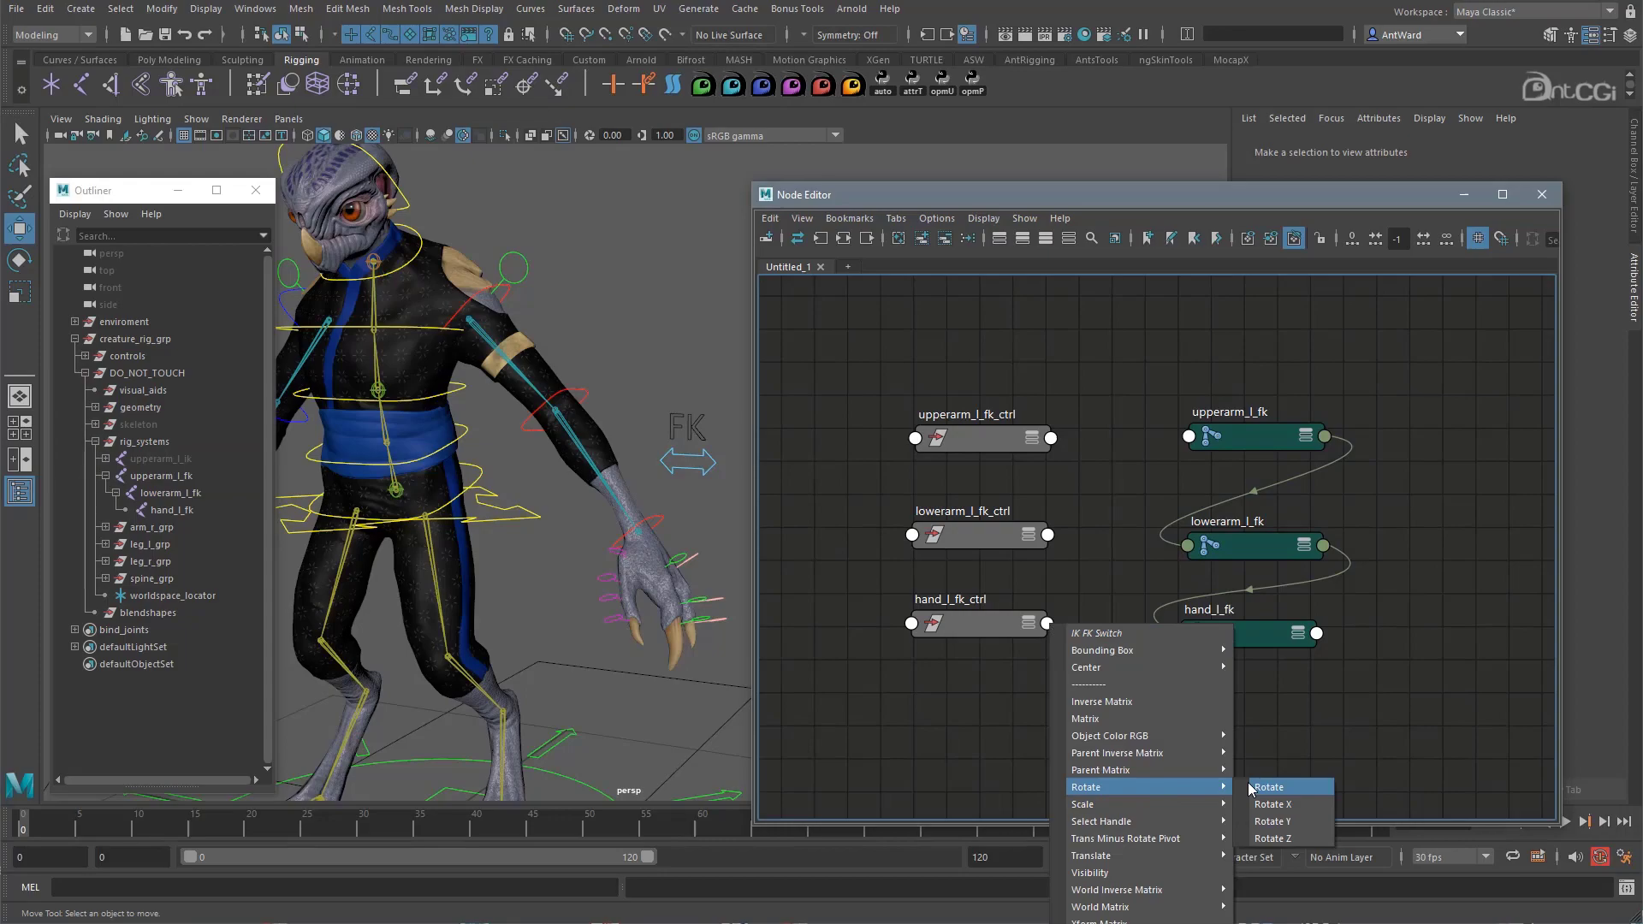
{"action": "left_click", "coordinate": [1251, 787]}
{"action": "left_click", "coordinate": [1183, 634]}
{"action": "left_click", "coordinate": [1216, 642]}
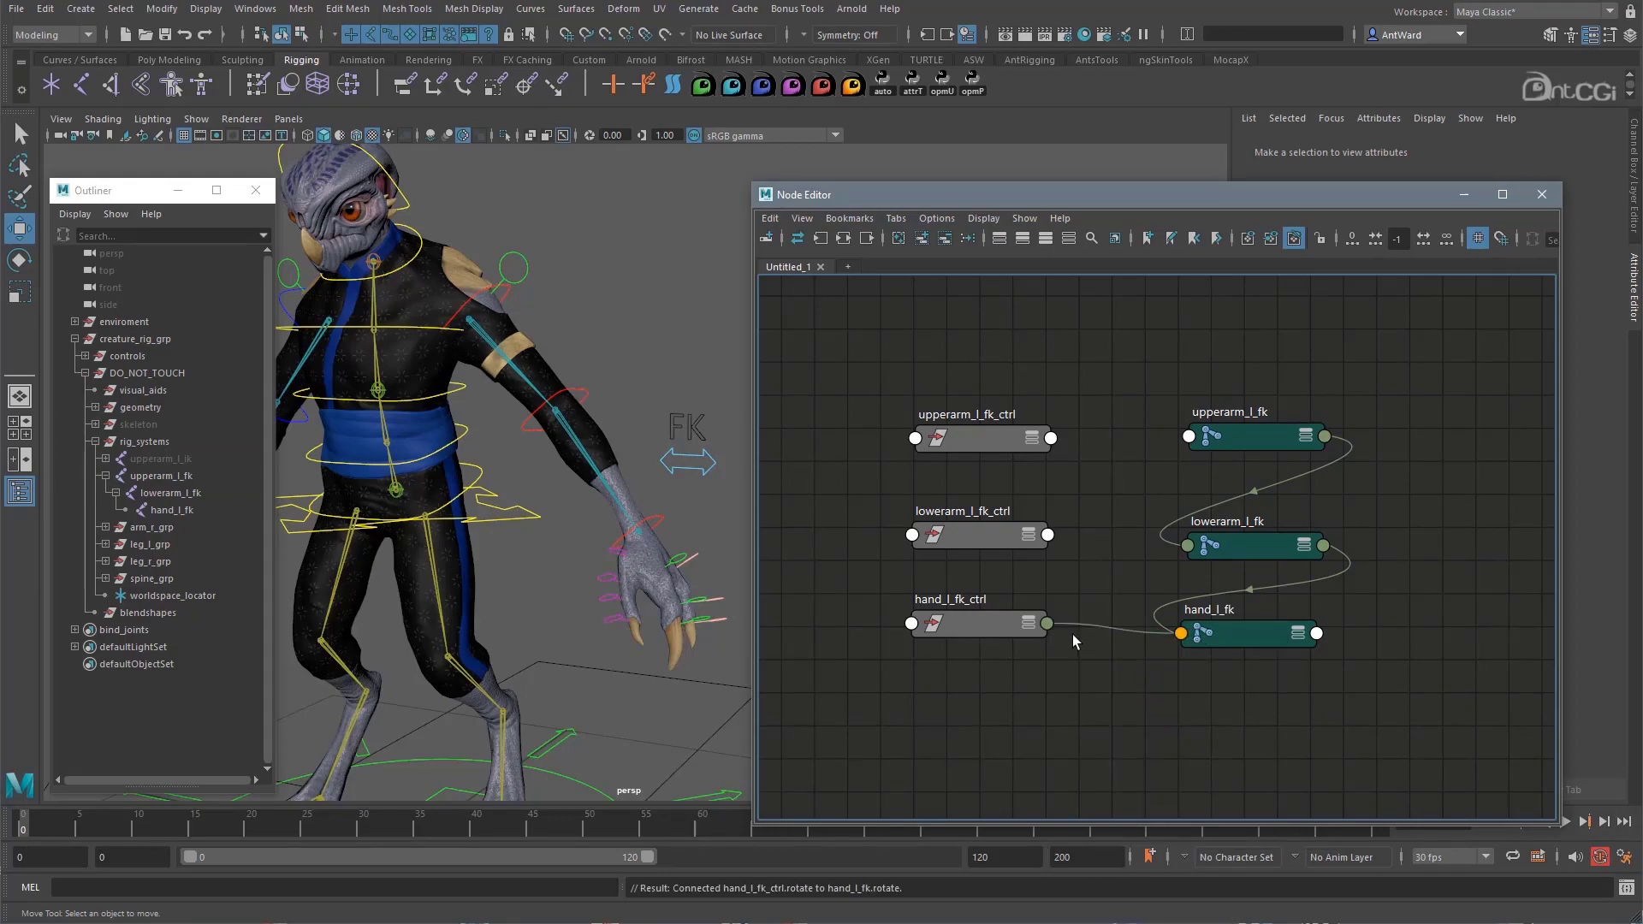
{"action": "left_click", "coordinate": [1047, 624]}
{"action": "mouse_move", "coordinate": [1126, 846]}
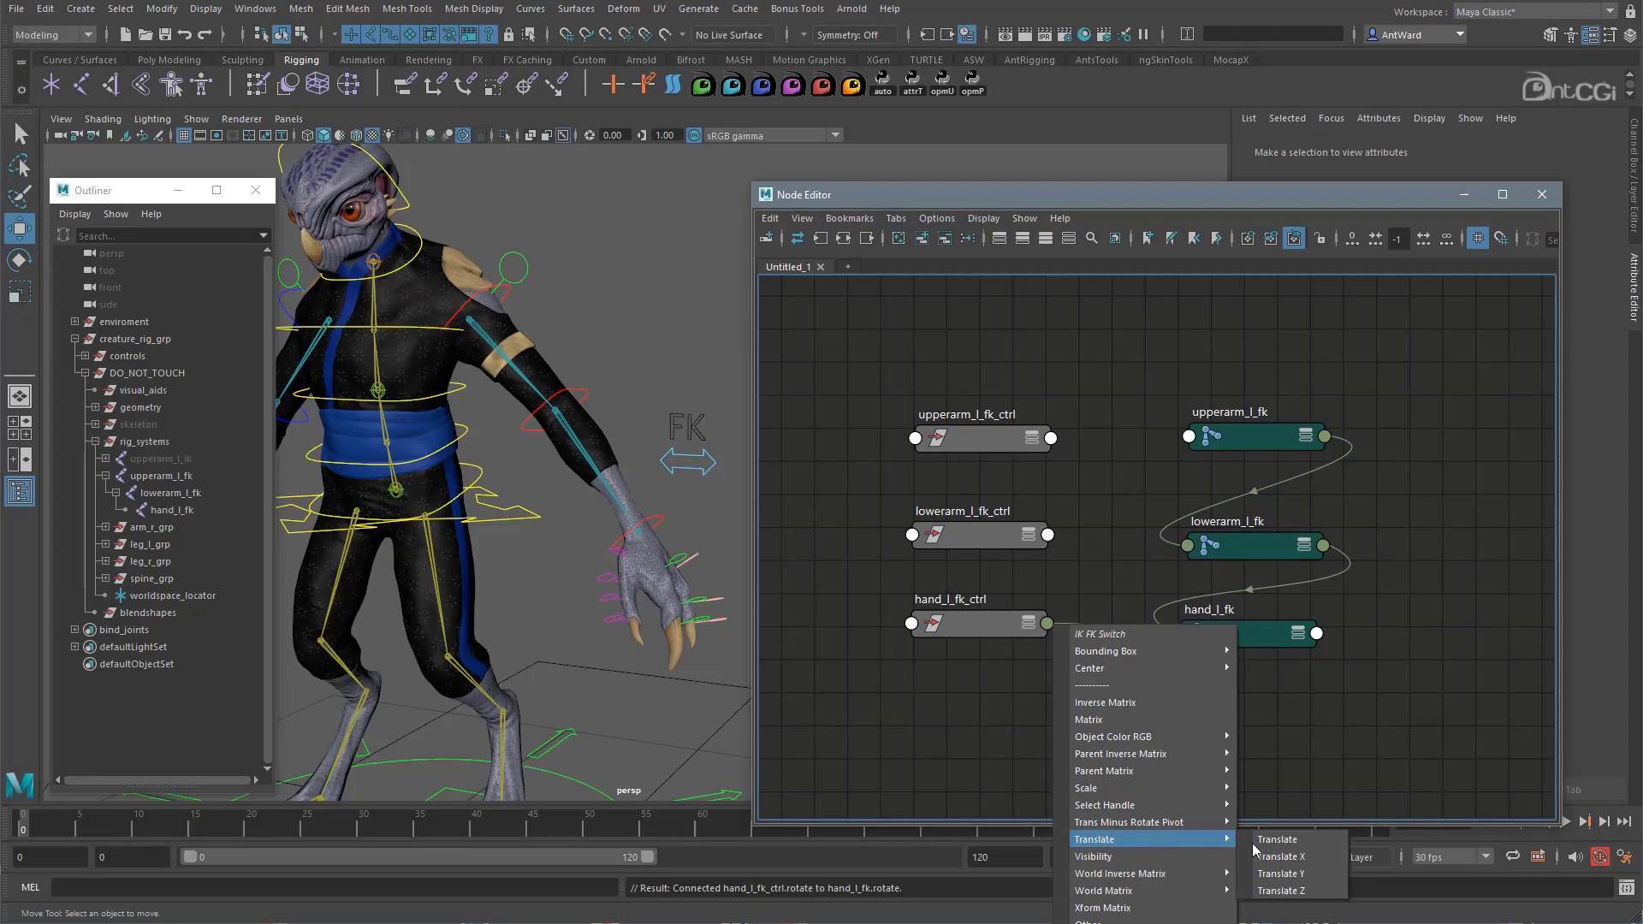
{"action": "left_click", "coordinate": [1260, 847]}
{"action": "left_click", "coordinate": [1182, 634]}
{"action": "left_click", "coordinate": [1216, 659]}
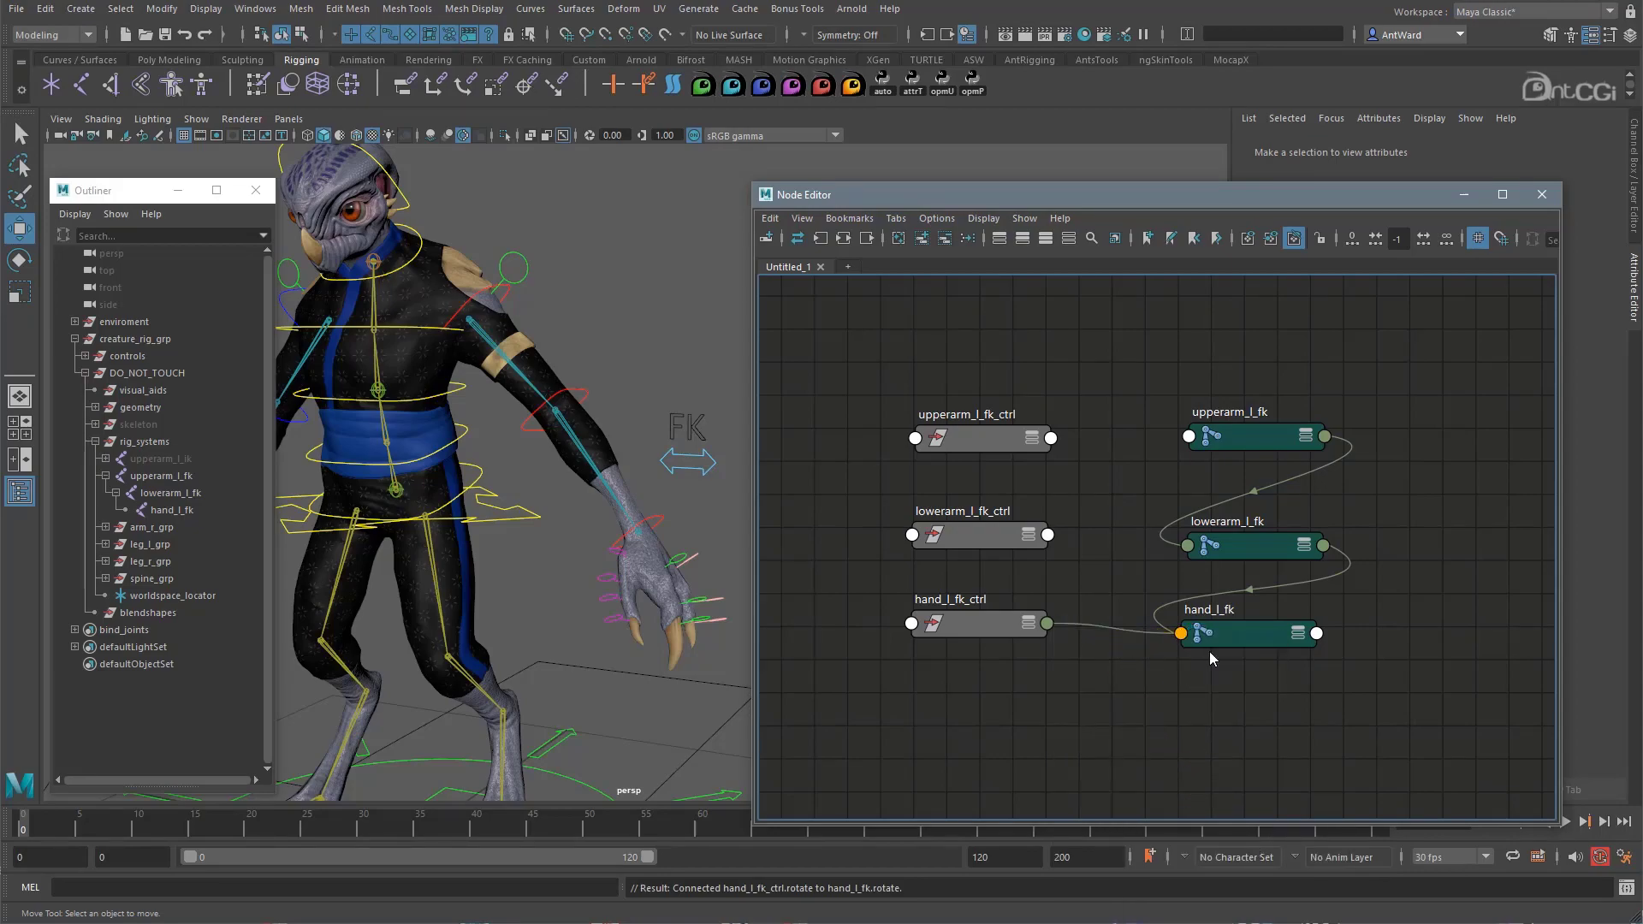
Connect the Rotate and Translate of lowerarm_l_fk_ctrl to the Rotate and Translate of lowerarm_l_fk.
{"action": "left_click", "coordinate": [1047, 535]}
{"action": "mouse_move", "coordinate": [1104, 702]}
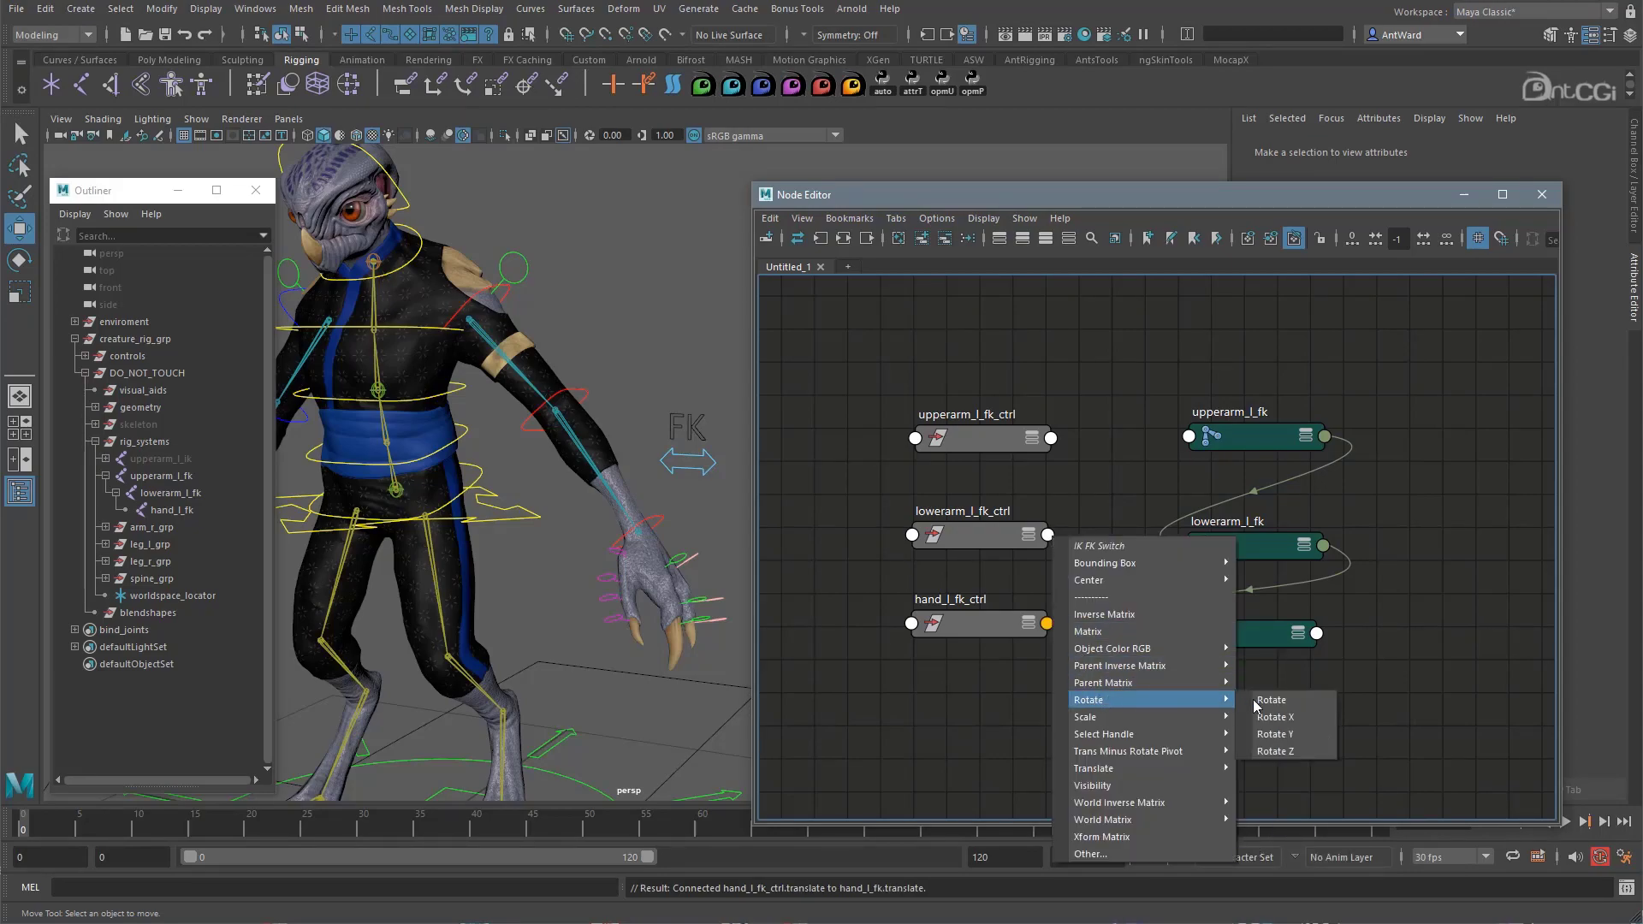
{"action": "left_click", "coordinate": [1279, 704]}
{"action": "left_click", "coordinate": [1188, 545]}
{"action": "left_click", "coordinate": [1224, 565]}
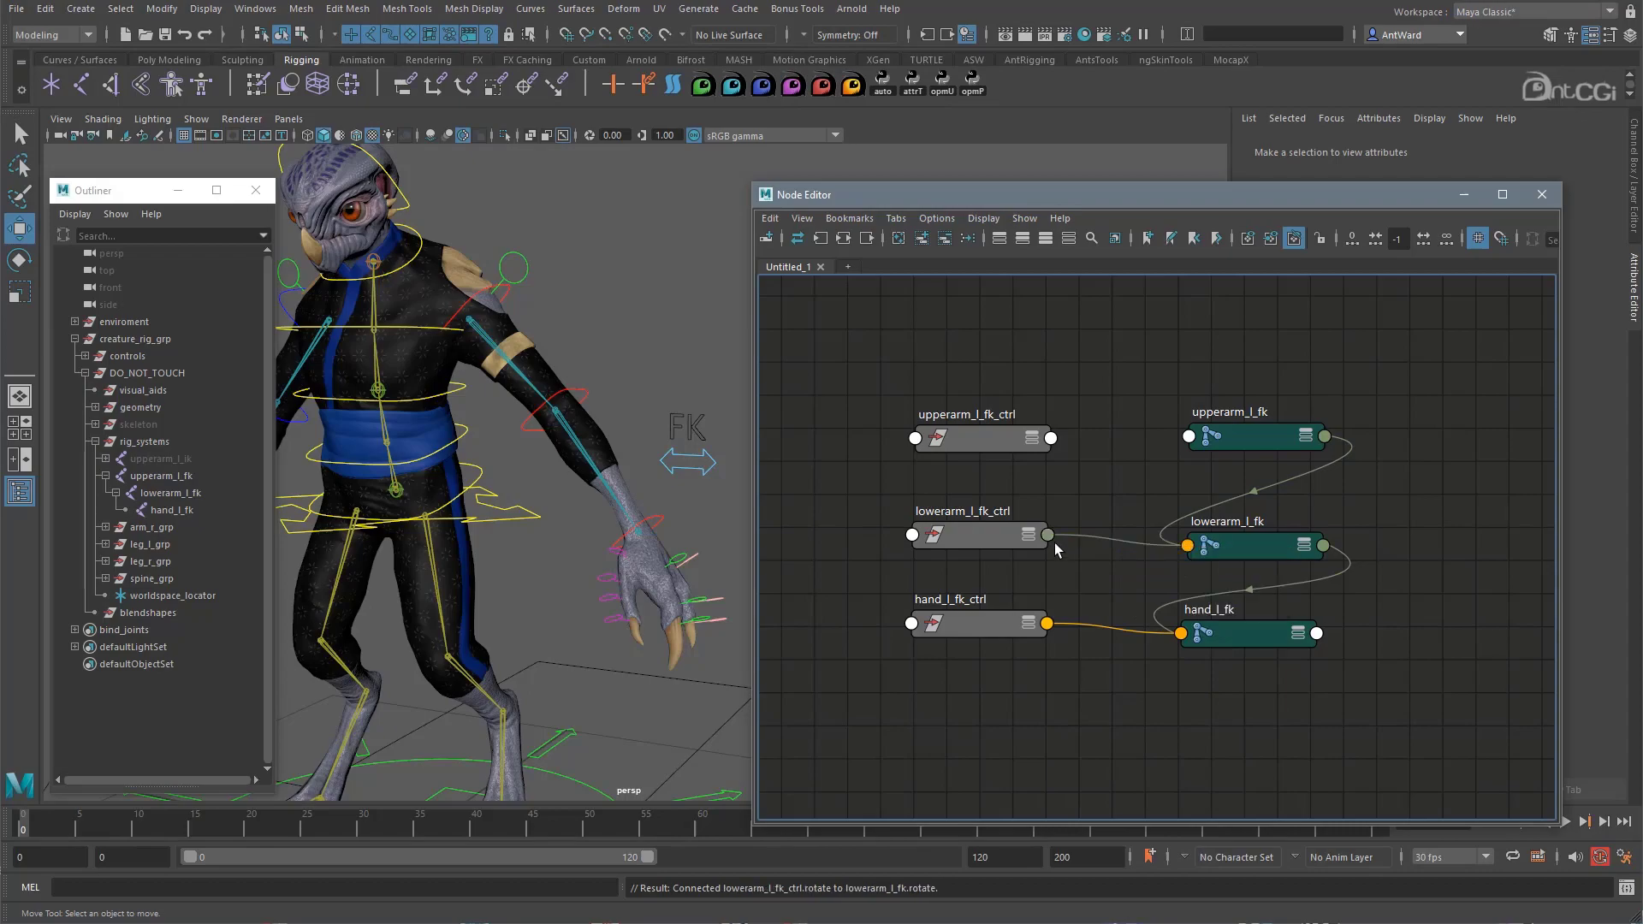
{"action": "left_click", "coordinate": [1048, 535]}
{"action": "mouse_move", "coordinate": [1113, 755]}
{"action": "left_click", "coordinate": [1283, 755]}
{"action": "left_click", "coordinate": [1194, 548]}
{"action": "left_click", "coordinate": [1219, 563]}
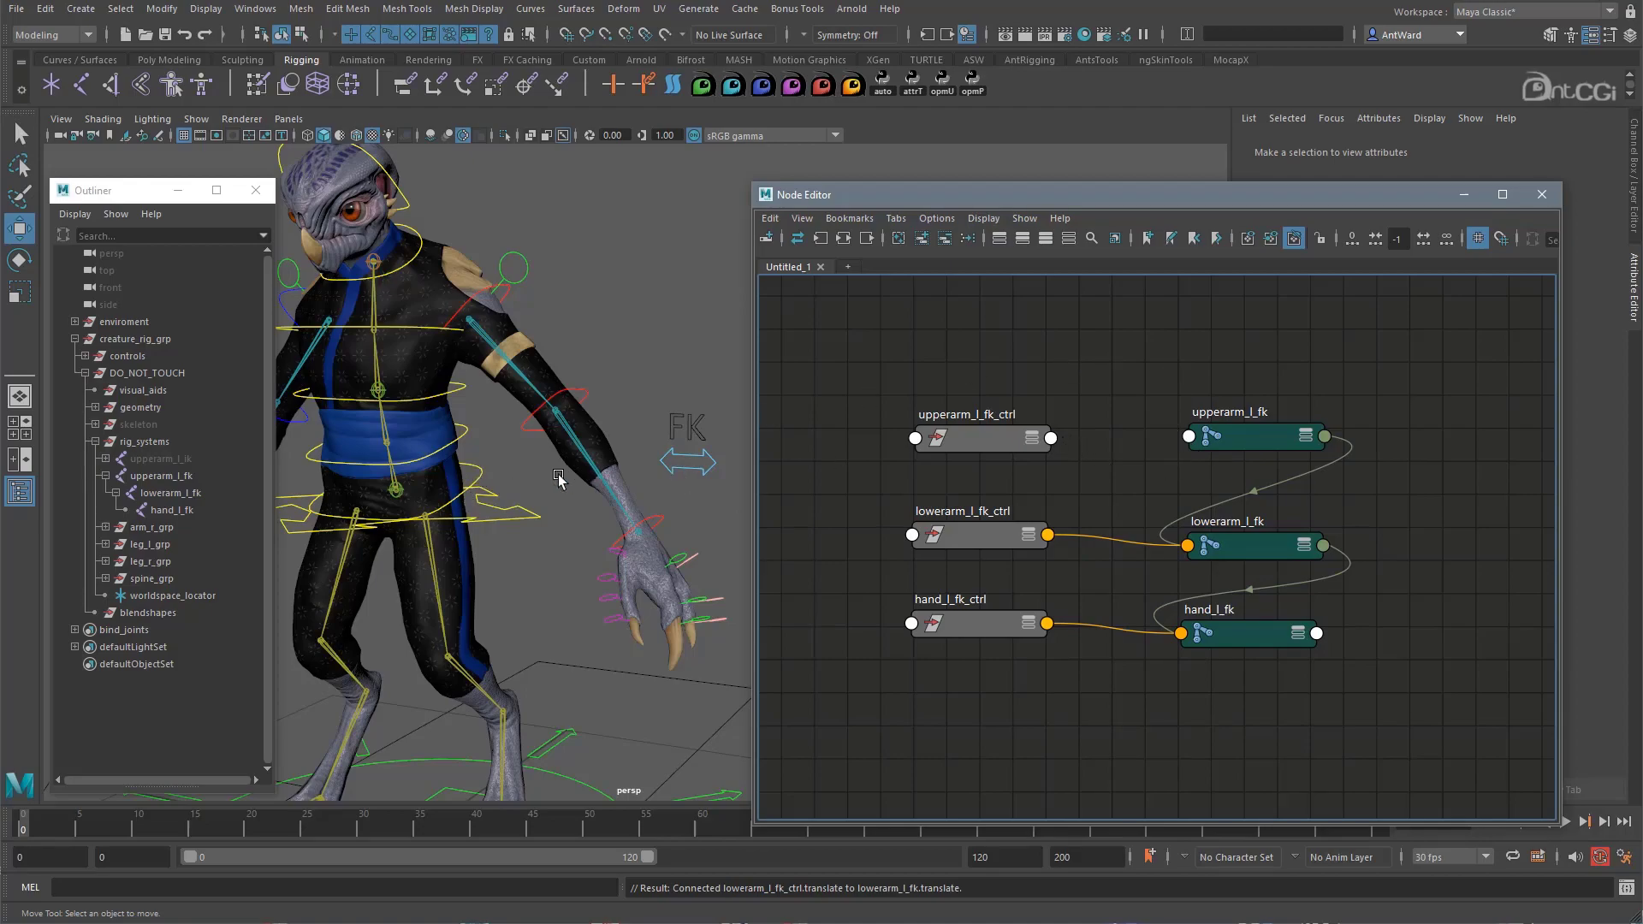
Connect the World Matrix of upperarm_l_fk_ctrl to the offsetParentMatrix of upperarm_l_fk.
{"action": "left_click", "coordinate": [1052, 439]}
{"action": "mouse_move", "coordinate": [1209, 758]}
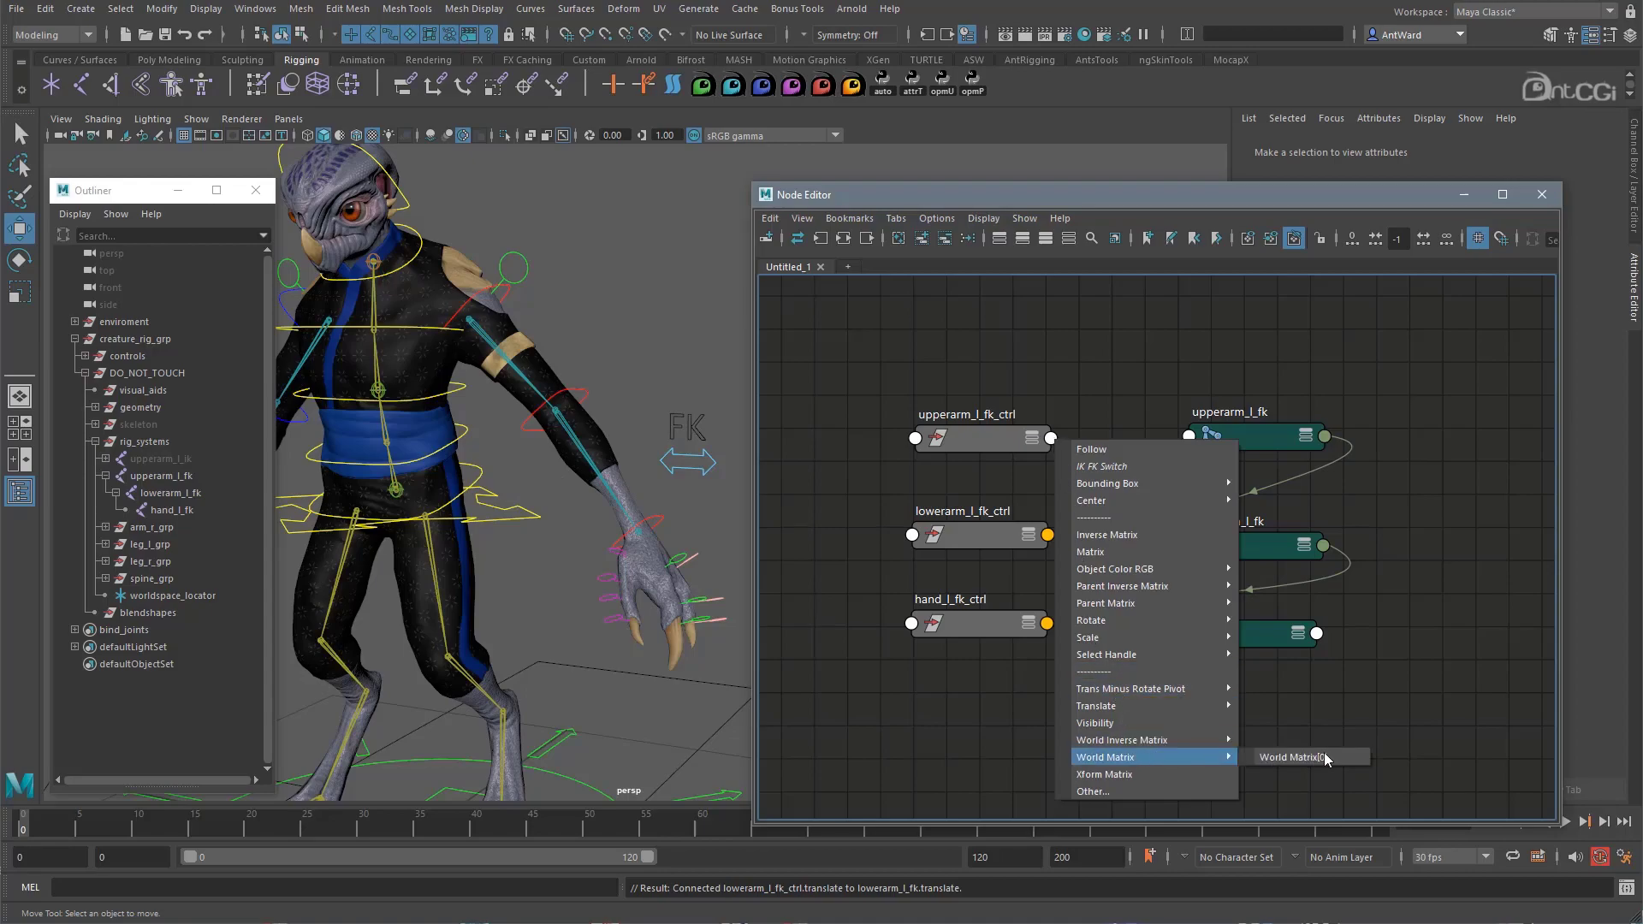
{"action": "left_click", "coordinate": [1326, 759]}
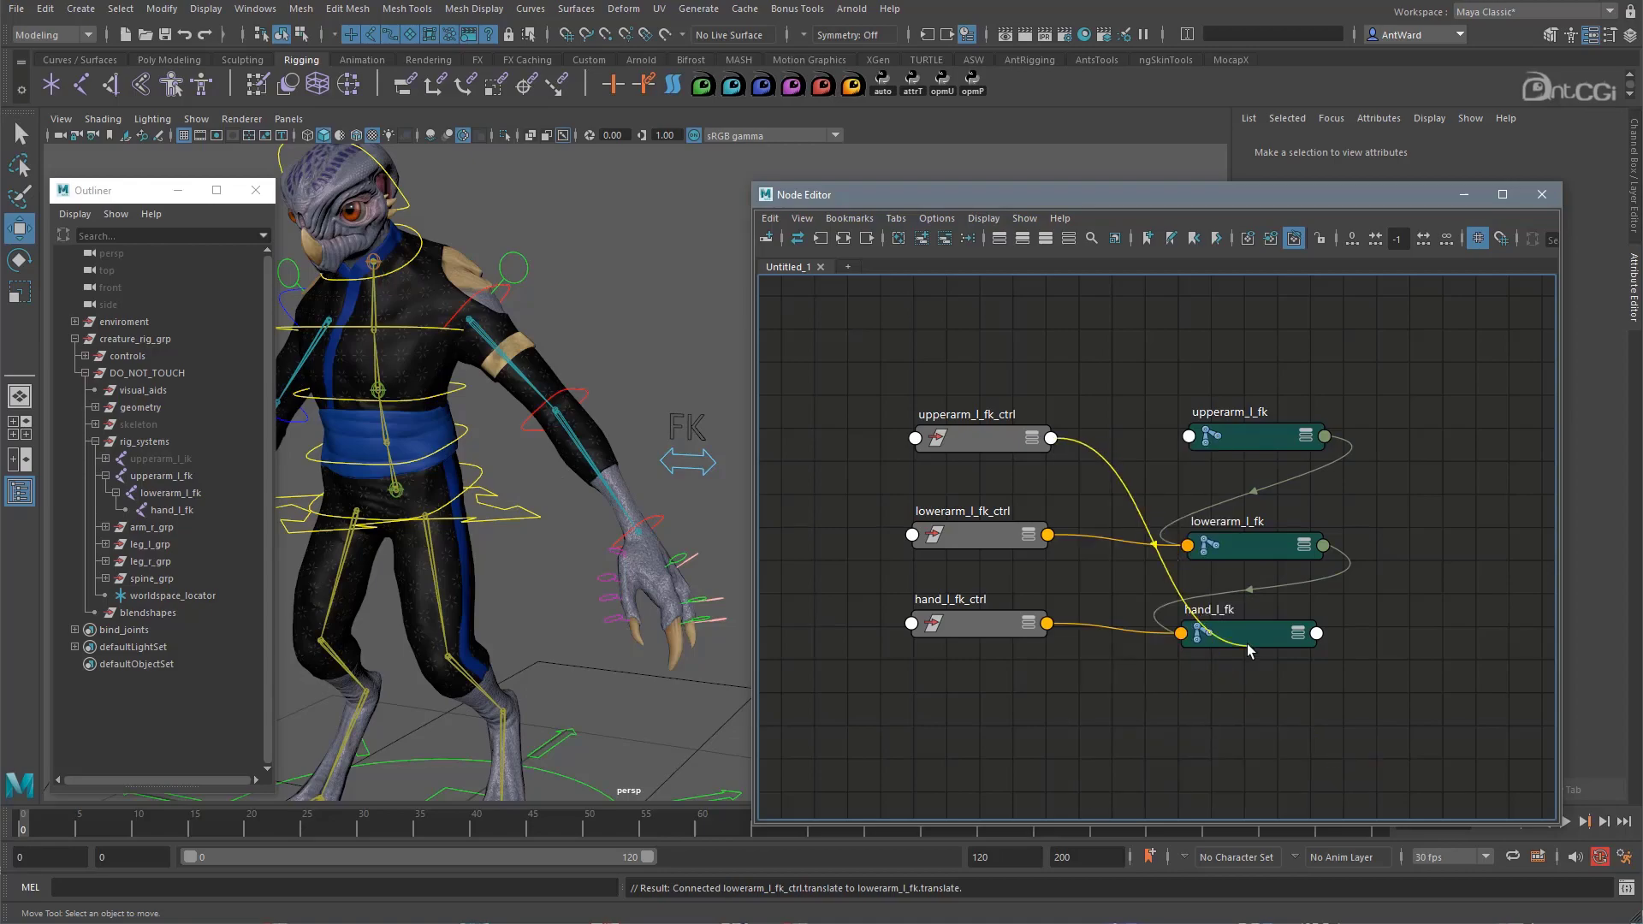
{"action": "left_click", "coordinate": [1196, 439]}
{"action": "scroll", "coordinate": [726, 509], "scroll_direction": "down", "scroll_amount": 15}
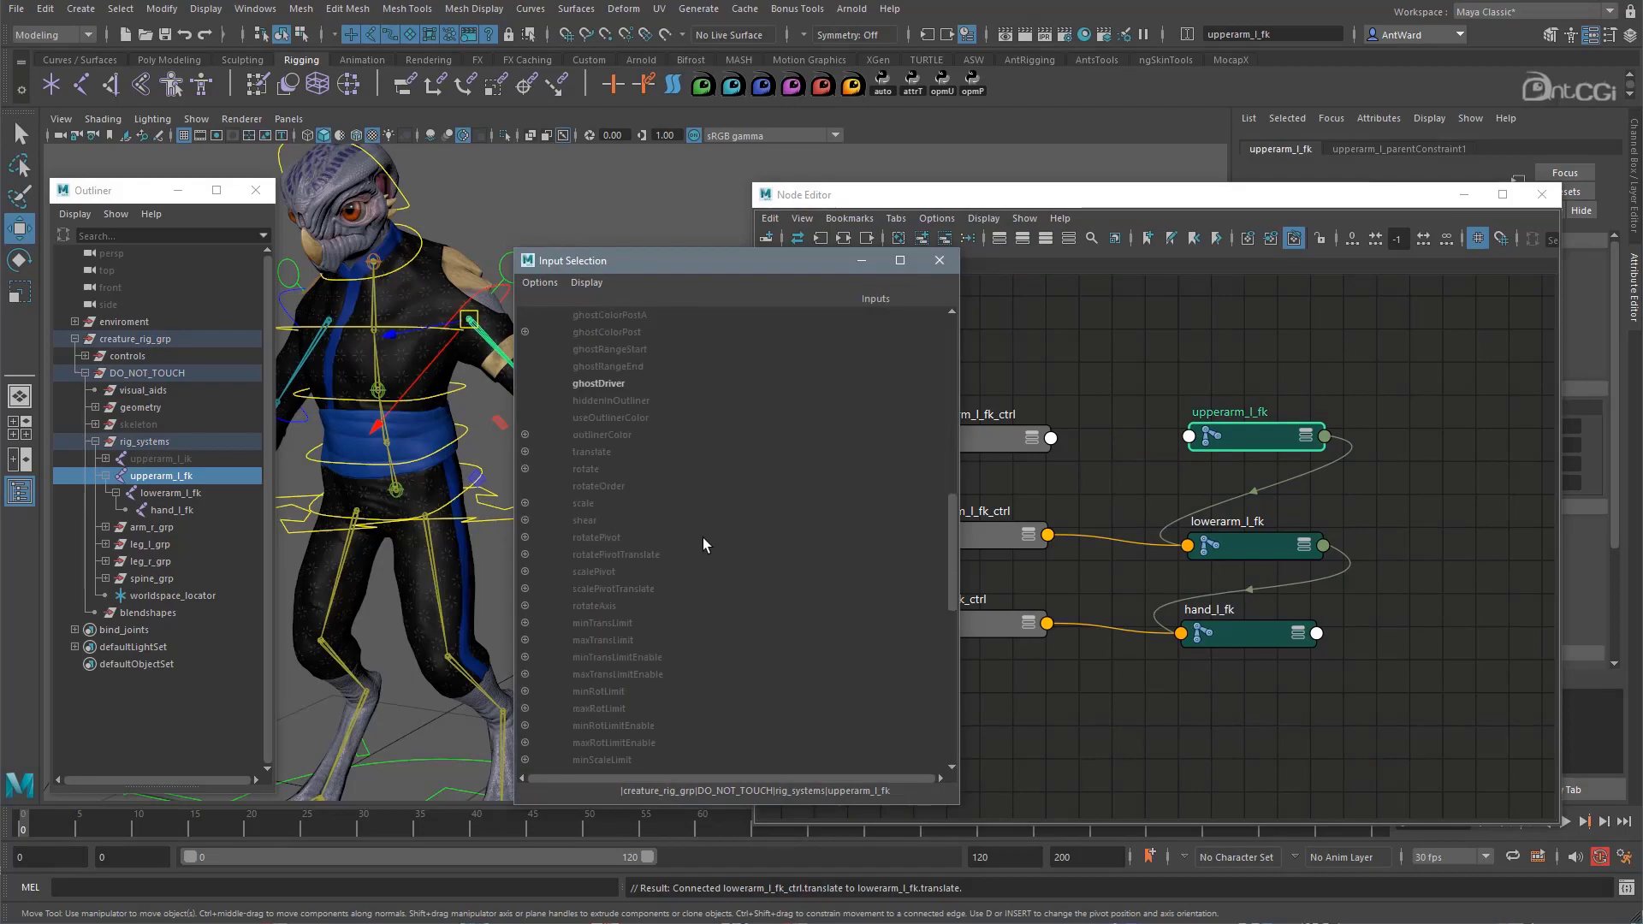
{"action": "left_click", "coordinate": [620, 692]}
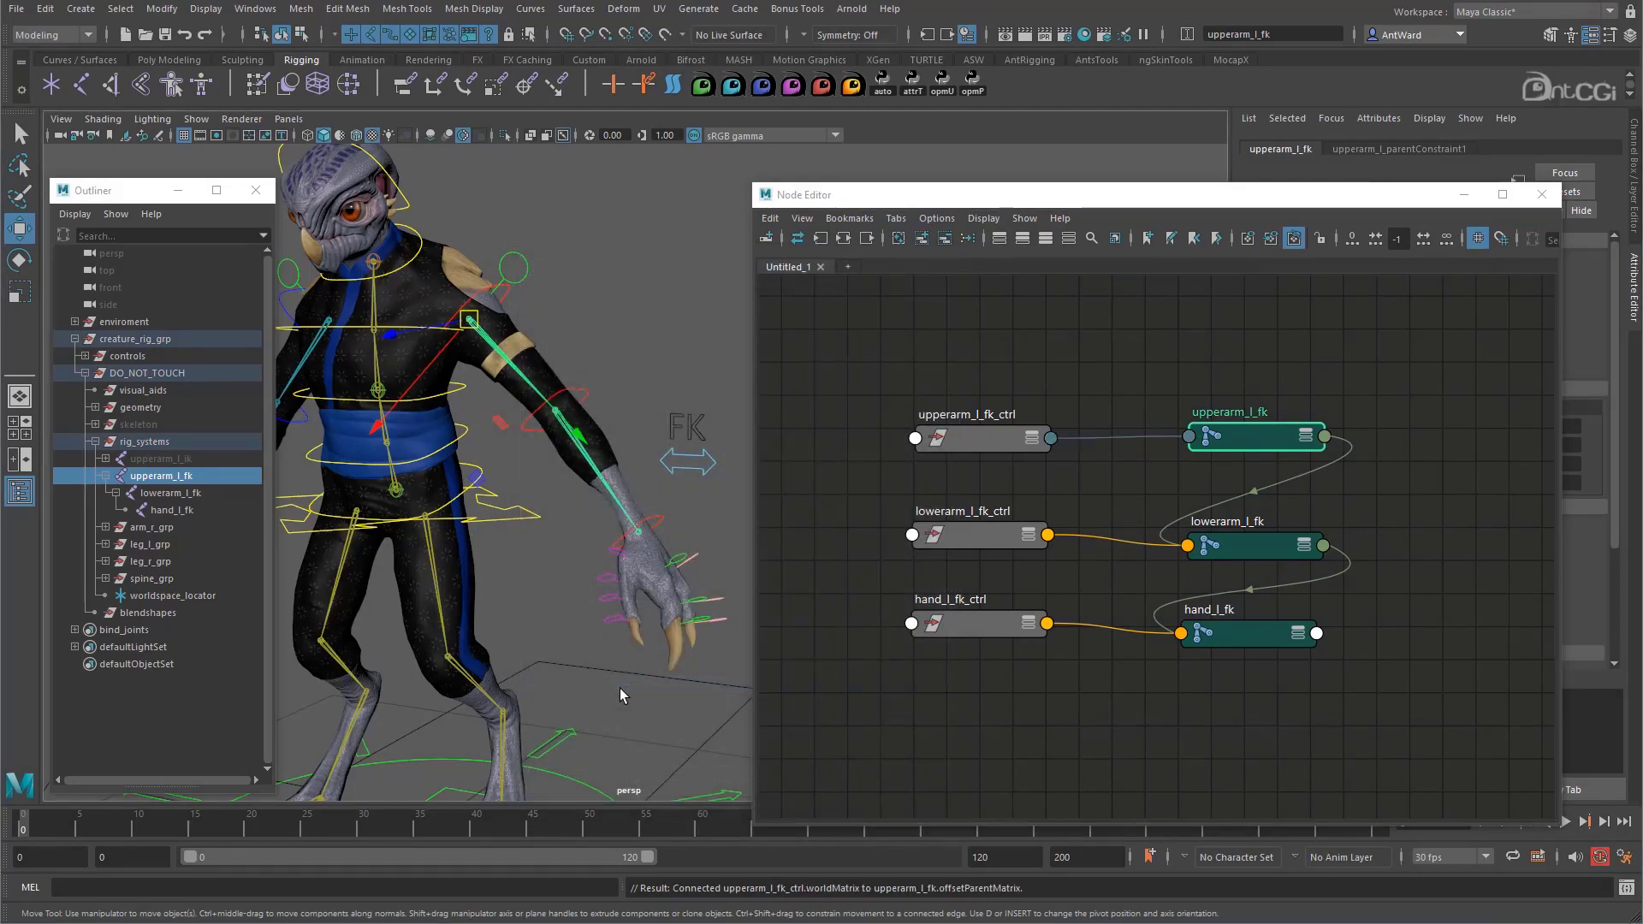
Rotate root_ctrl to test how the left arm follows the rig, and undo the rotation.
{"action": "left_click", "coordinate": [695, 750]}
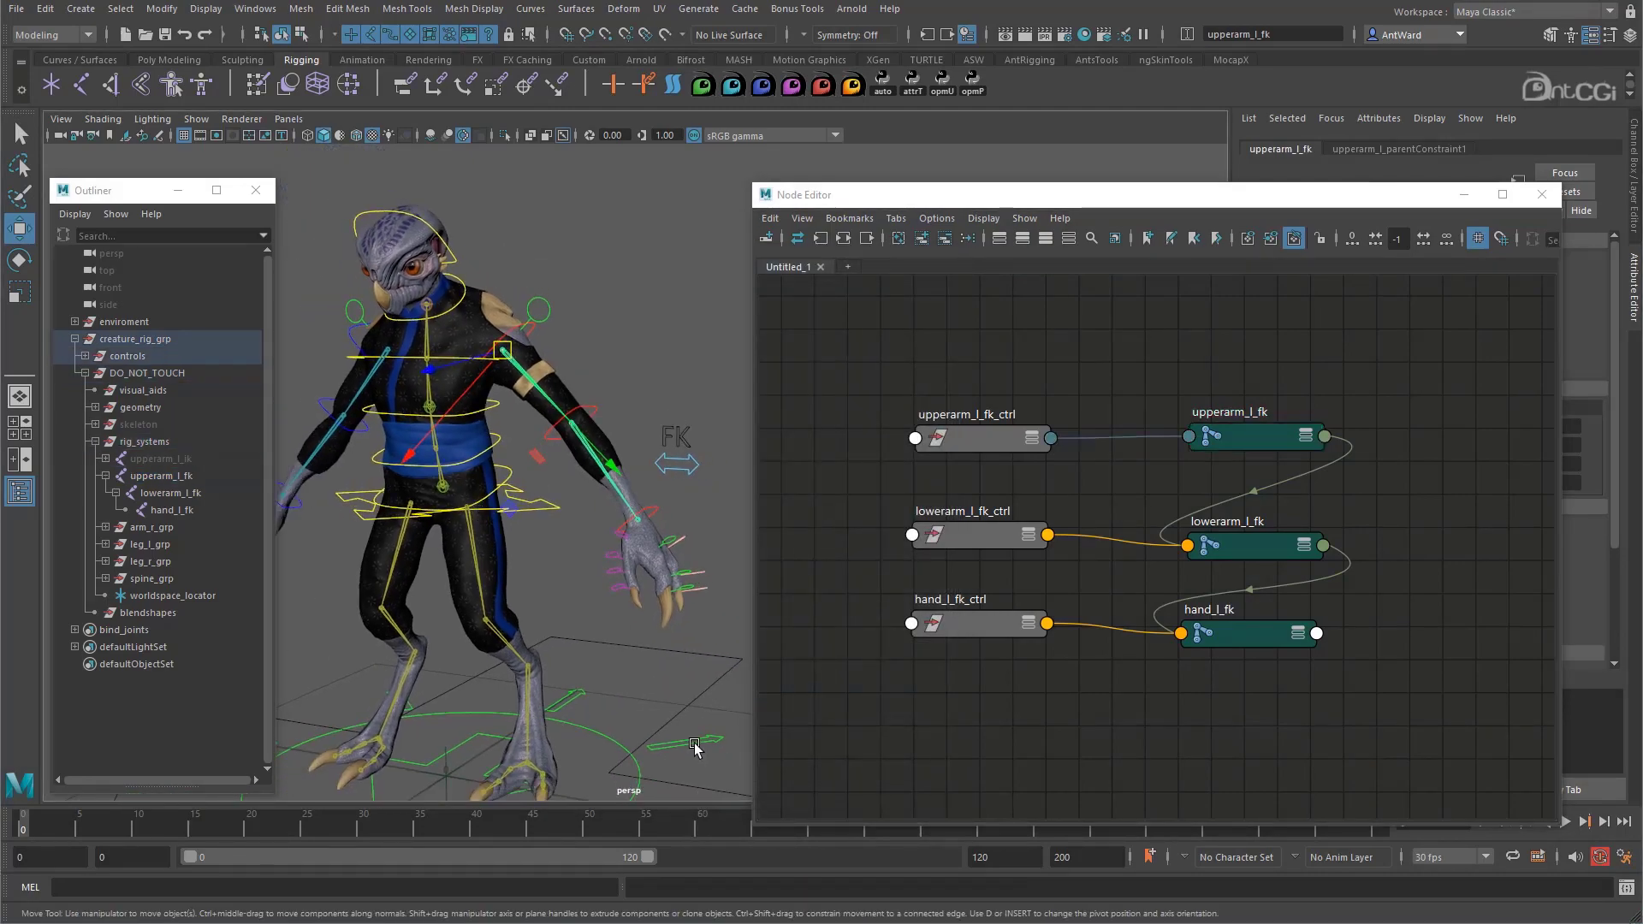
{"action": "key", "text": "e"}
{"action": "left_click_drag", "start_coordinate": [476, 664], "coordinate": [480, 630]}
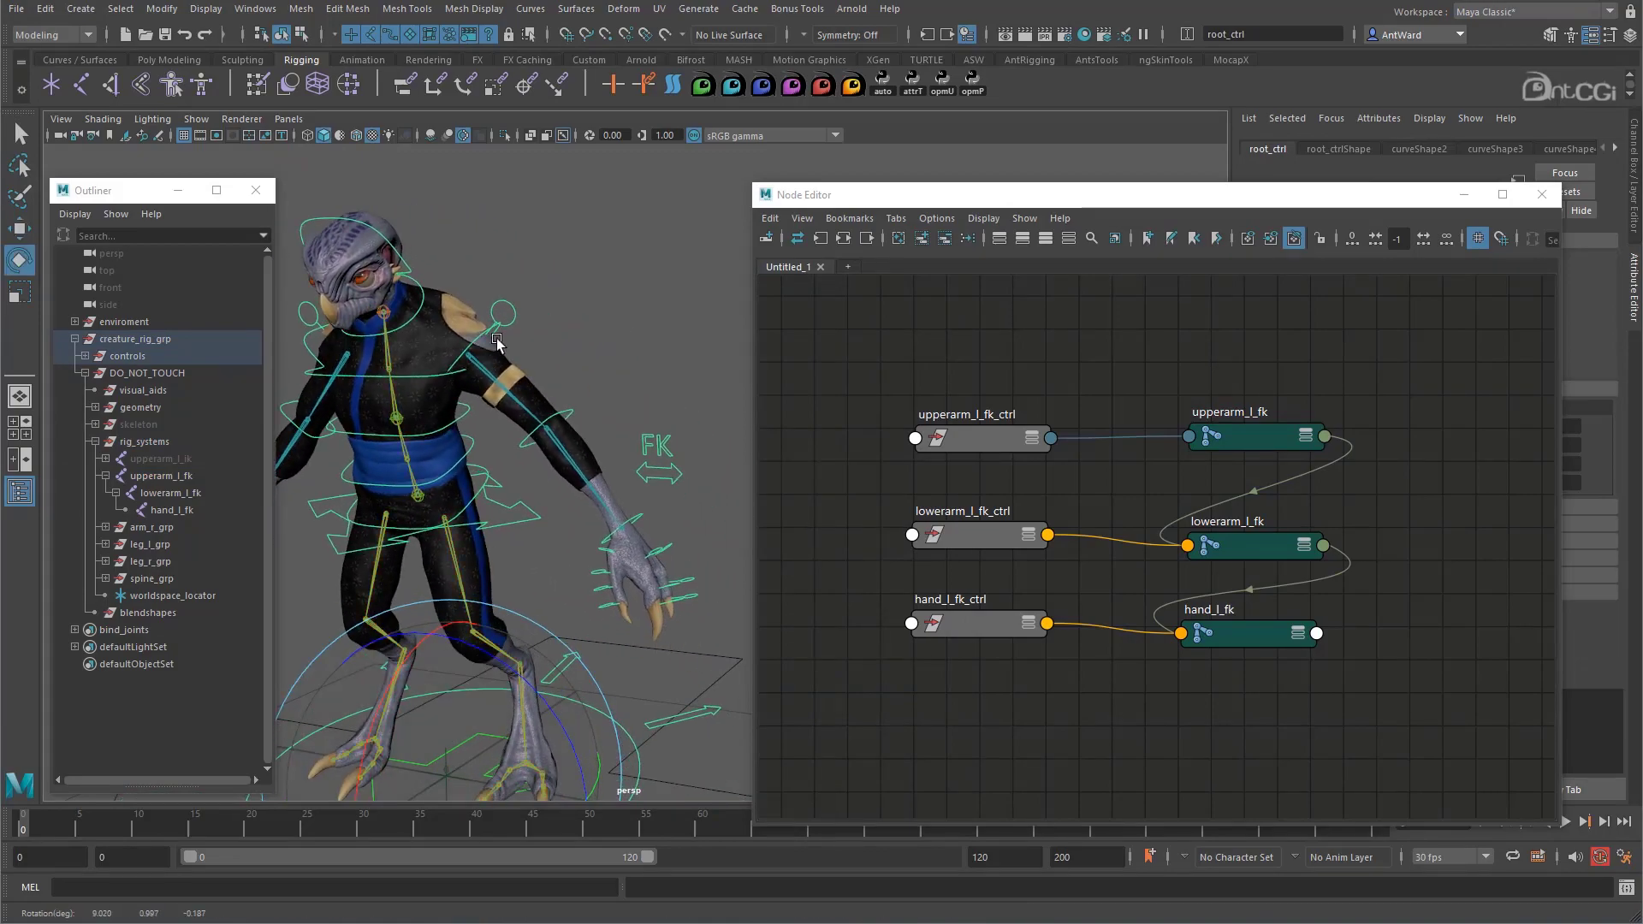
{"action": "scroll", "coordinate": [495, 445], "scroll_direction": "up", "scroll_amount": 2}
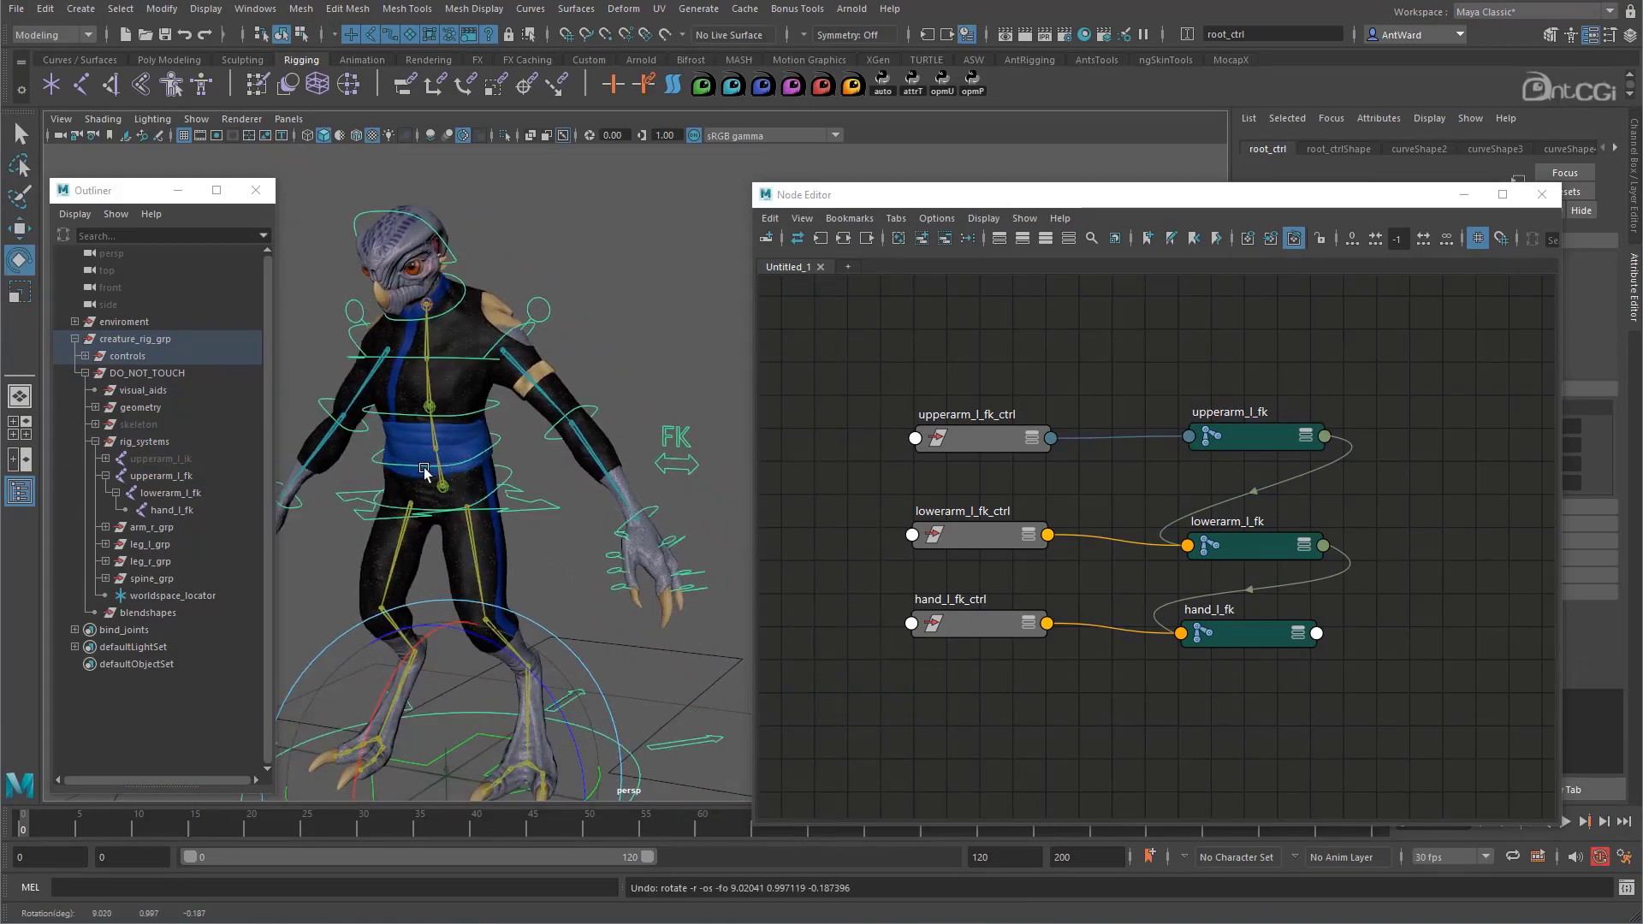
Pose the left arm with the upperarm, lowerarm and hand FK controls to test how the joints follow.
{"action": "left_click", "coordinate": [495, 305]}
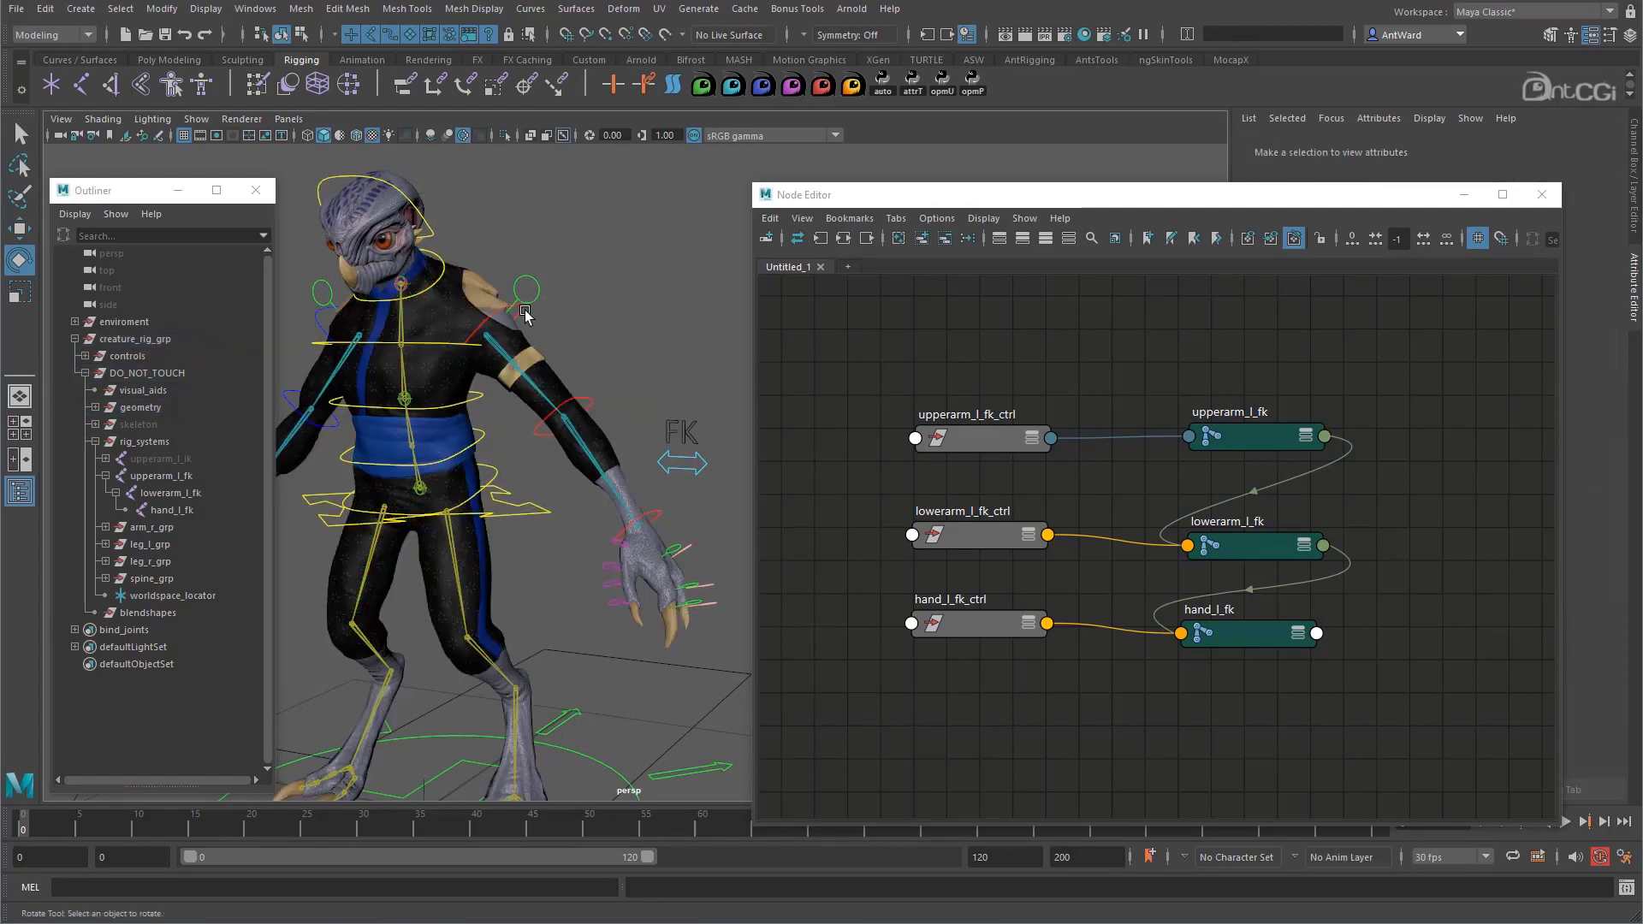
{"action": "left_click", "coordinate": [523, 313]}
{"action": "left_click_drag", "start_coordinate": [523, 313], "coordinate": [646, 462]}
{"action": "left_click", "coordinate": [589, 370]}
{"action": "left_click", "coordinate": [589, 369]}
{"action": "left_click", "coordinate": [559, 377]}
{"action": "left_click", "coordinate": [481, 377]}
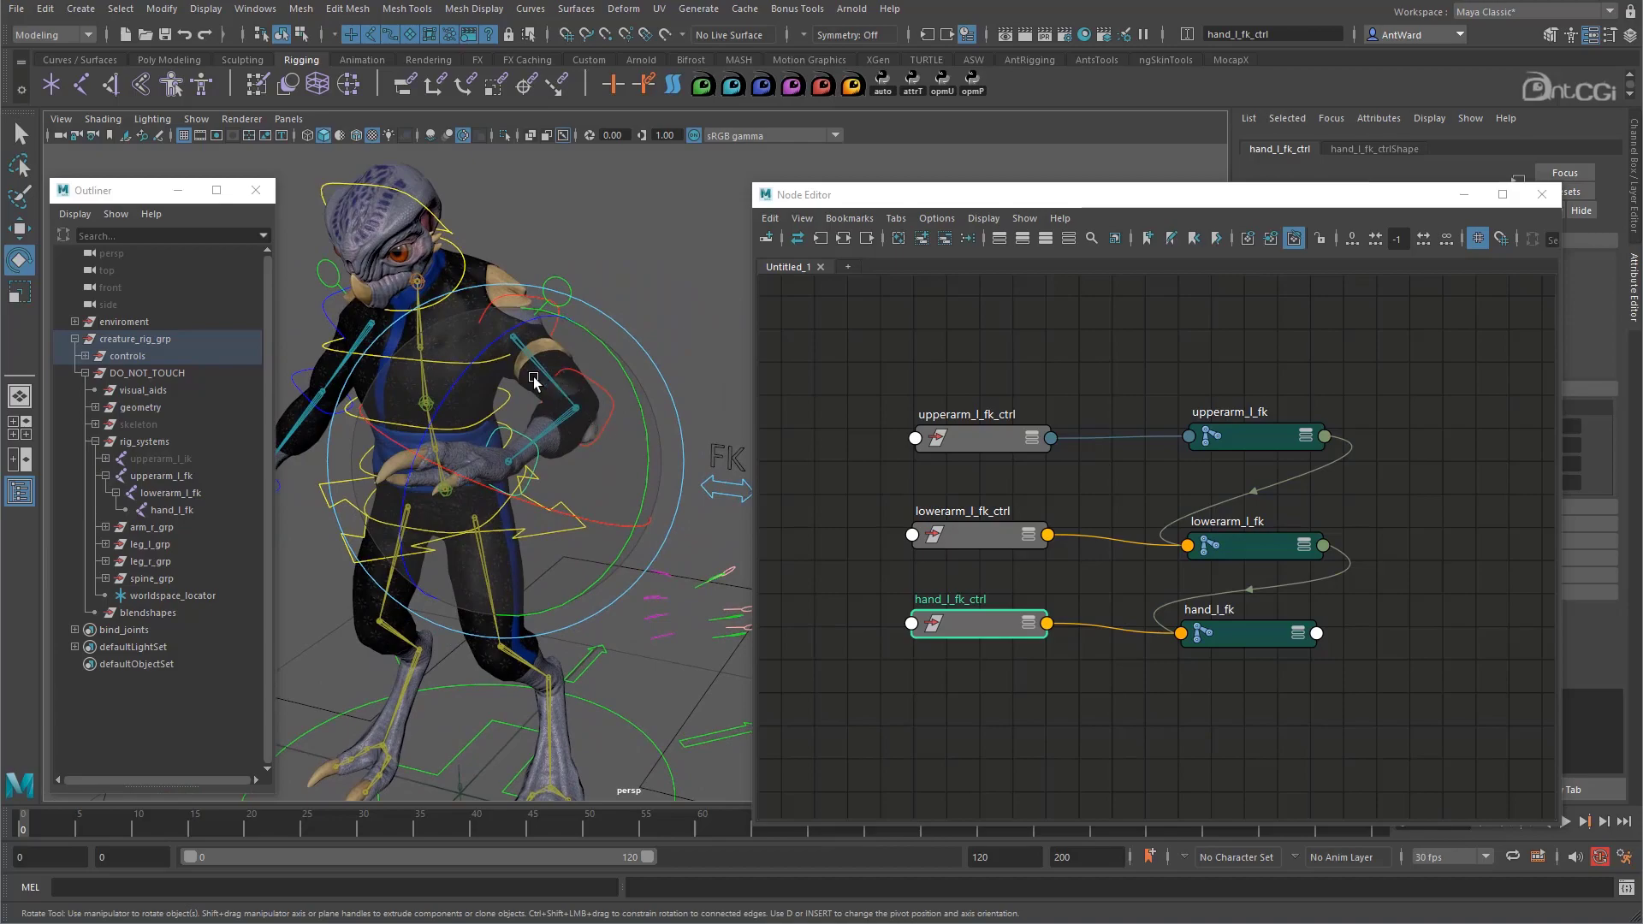
Compare the rotate order of upperarm_l_fk with its control and set upperarm_l_fk_ctrl to yxz.
{"action": "left_click_drag", "start_coordinate": [1233, 195], "coordinate": [913, 177]}
{"action": "left_click_drag", "start_coordinate": [433, 360], "coordinate": [610, 360]}
{"action": "left_click_drag", "start_coordinate": [951, 176], "coordinate": [920, 170]}
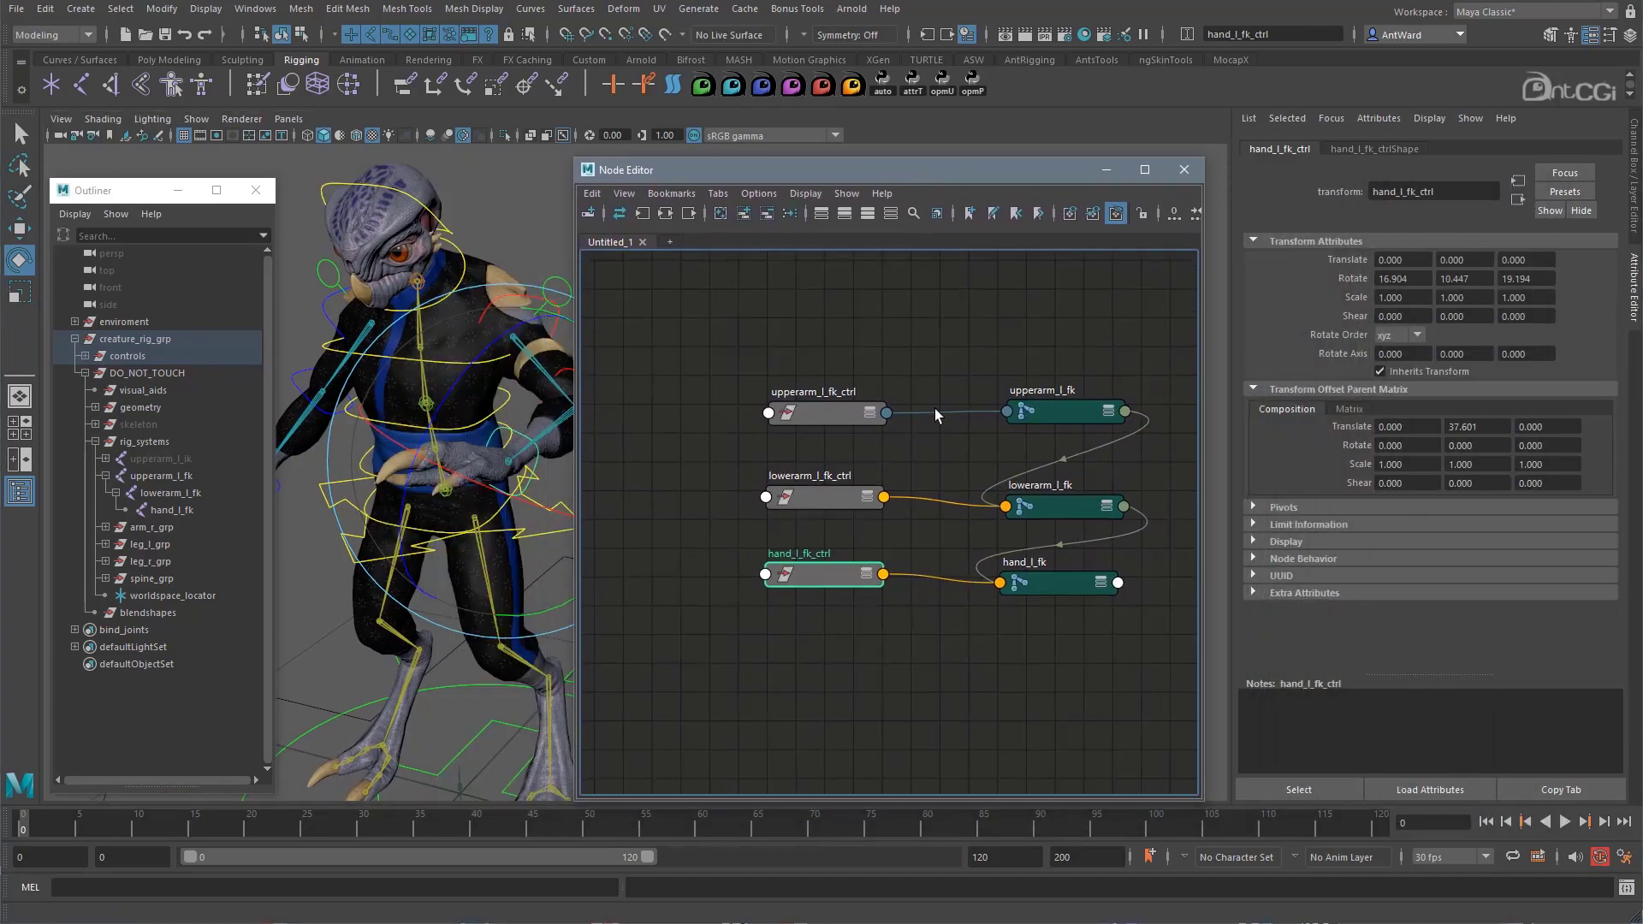
{"action": "left_click", "coordinate": [1062, 400]}
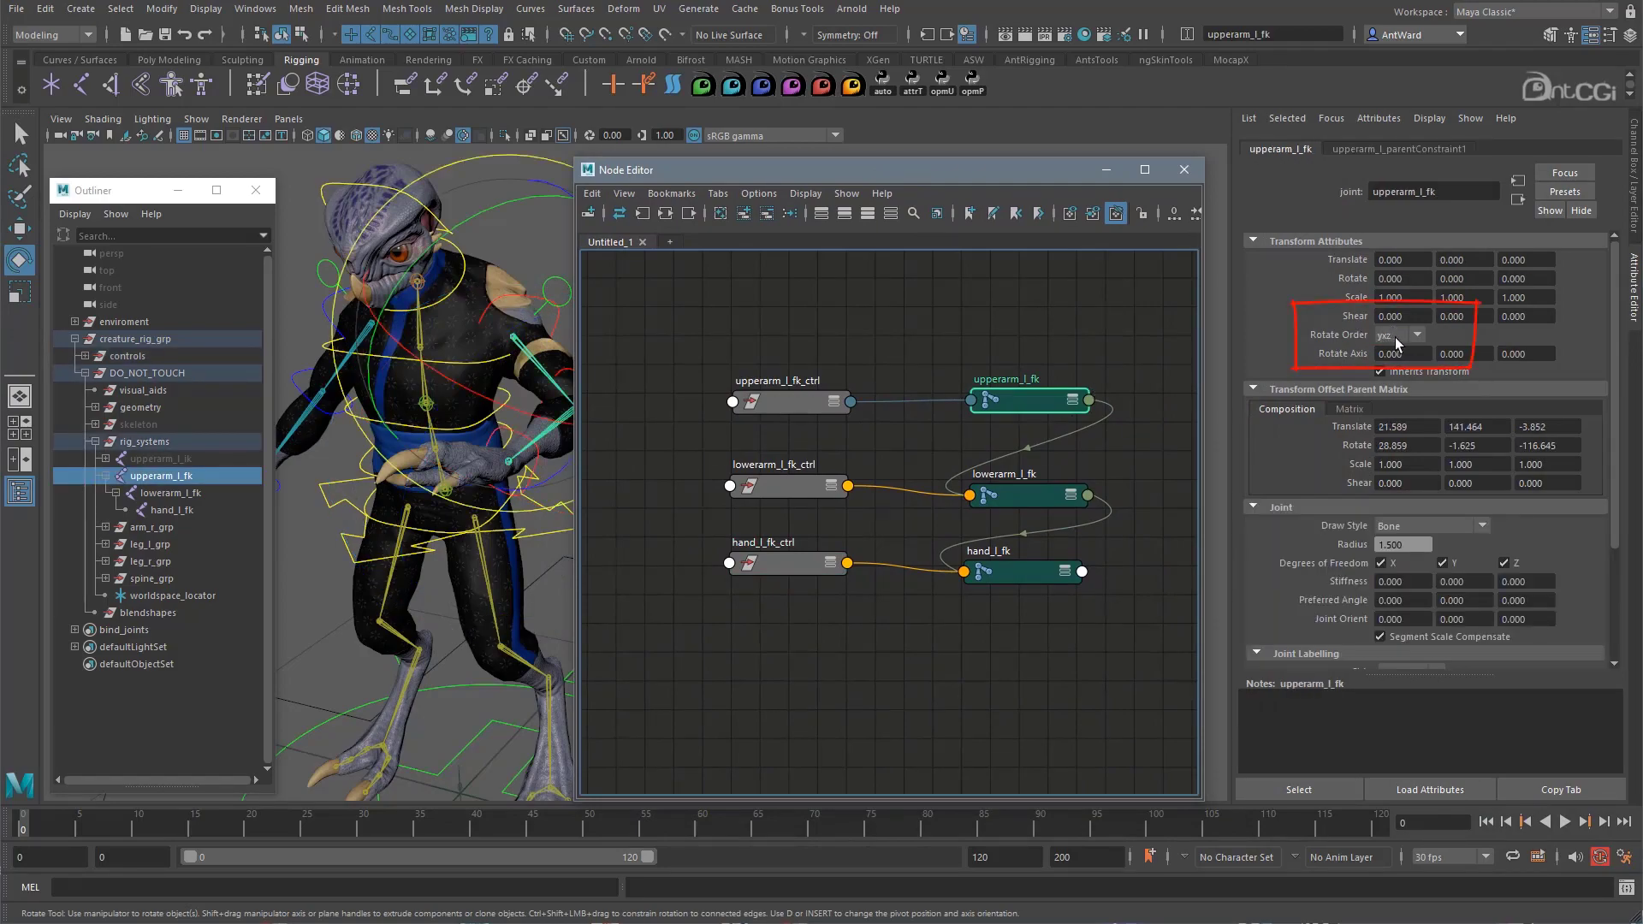
{"action": "left_click", "coordinate": [767, 403]}
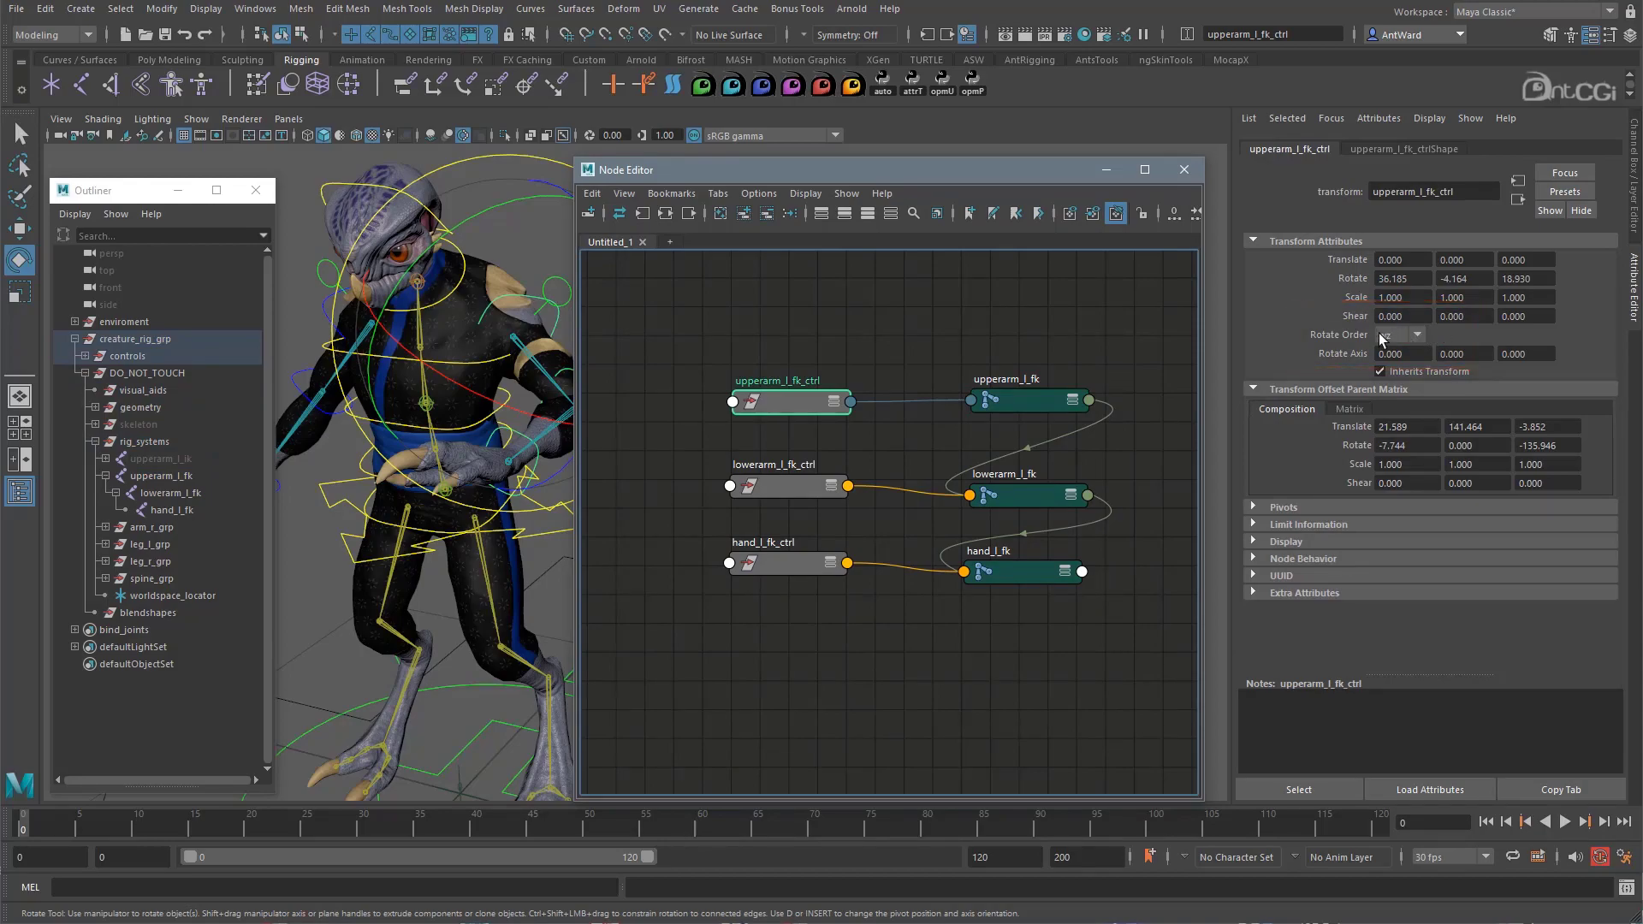
{"action": "left_click", "coordinate": [1384, 337]}
{"action": "left_click", "coordinate": [1393, 422]}
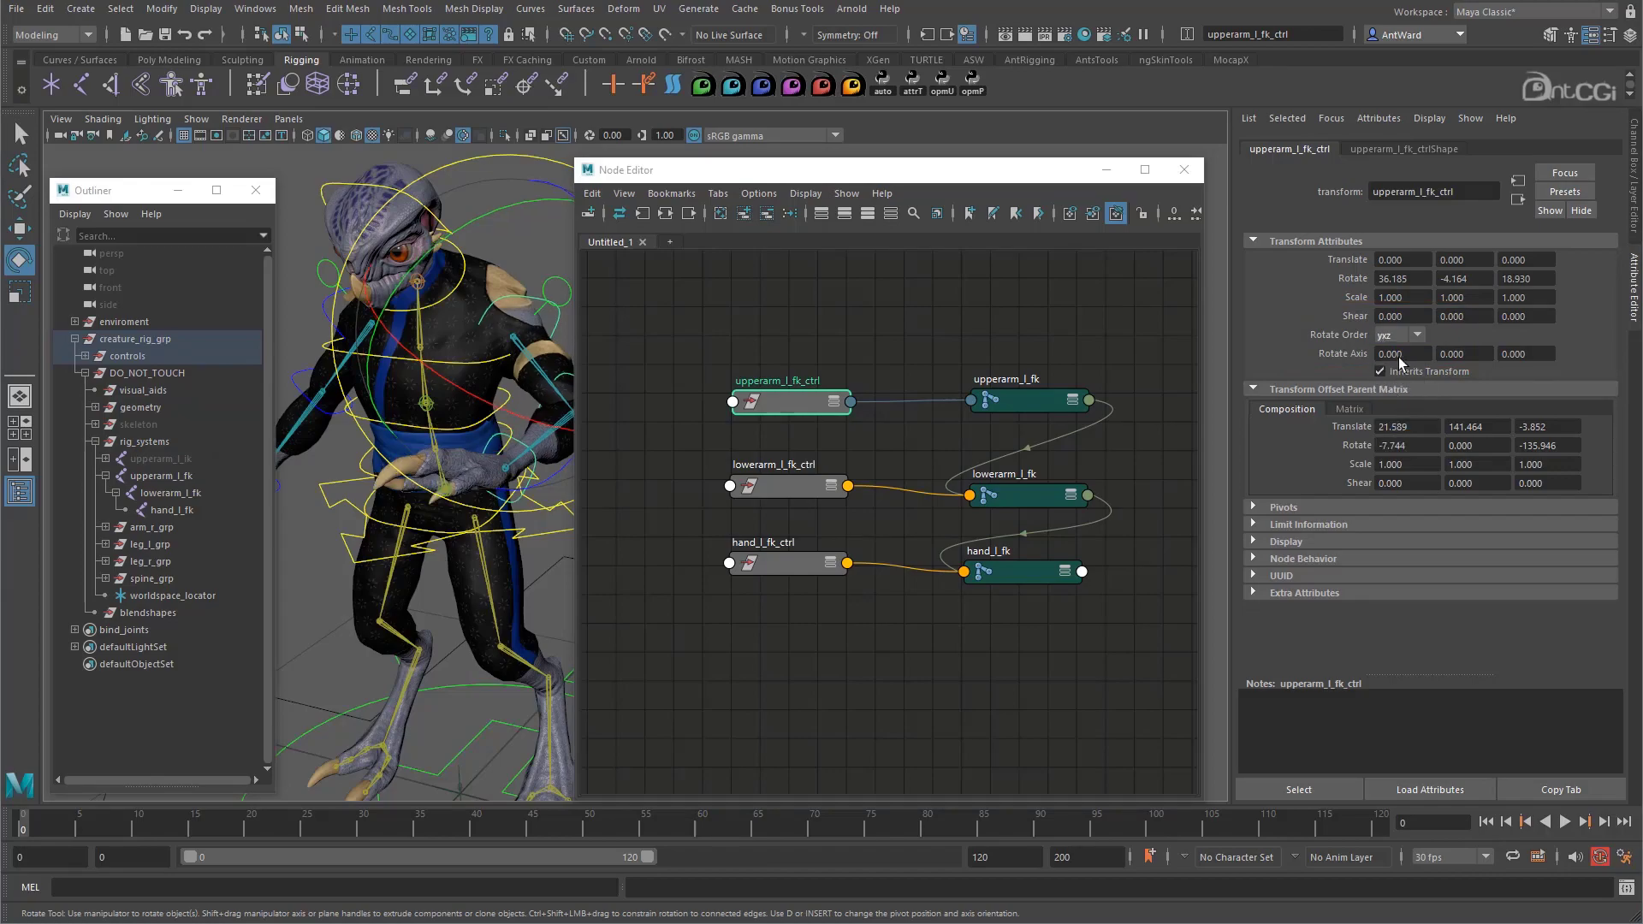
Change the rotate orders of lowerarm_l_fk_ctrl and hand_l_fk_ctrl to match their joints, and check hand_l_fk.
{"action": "left_click", "coordinate": [1020, 404]}
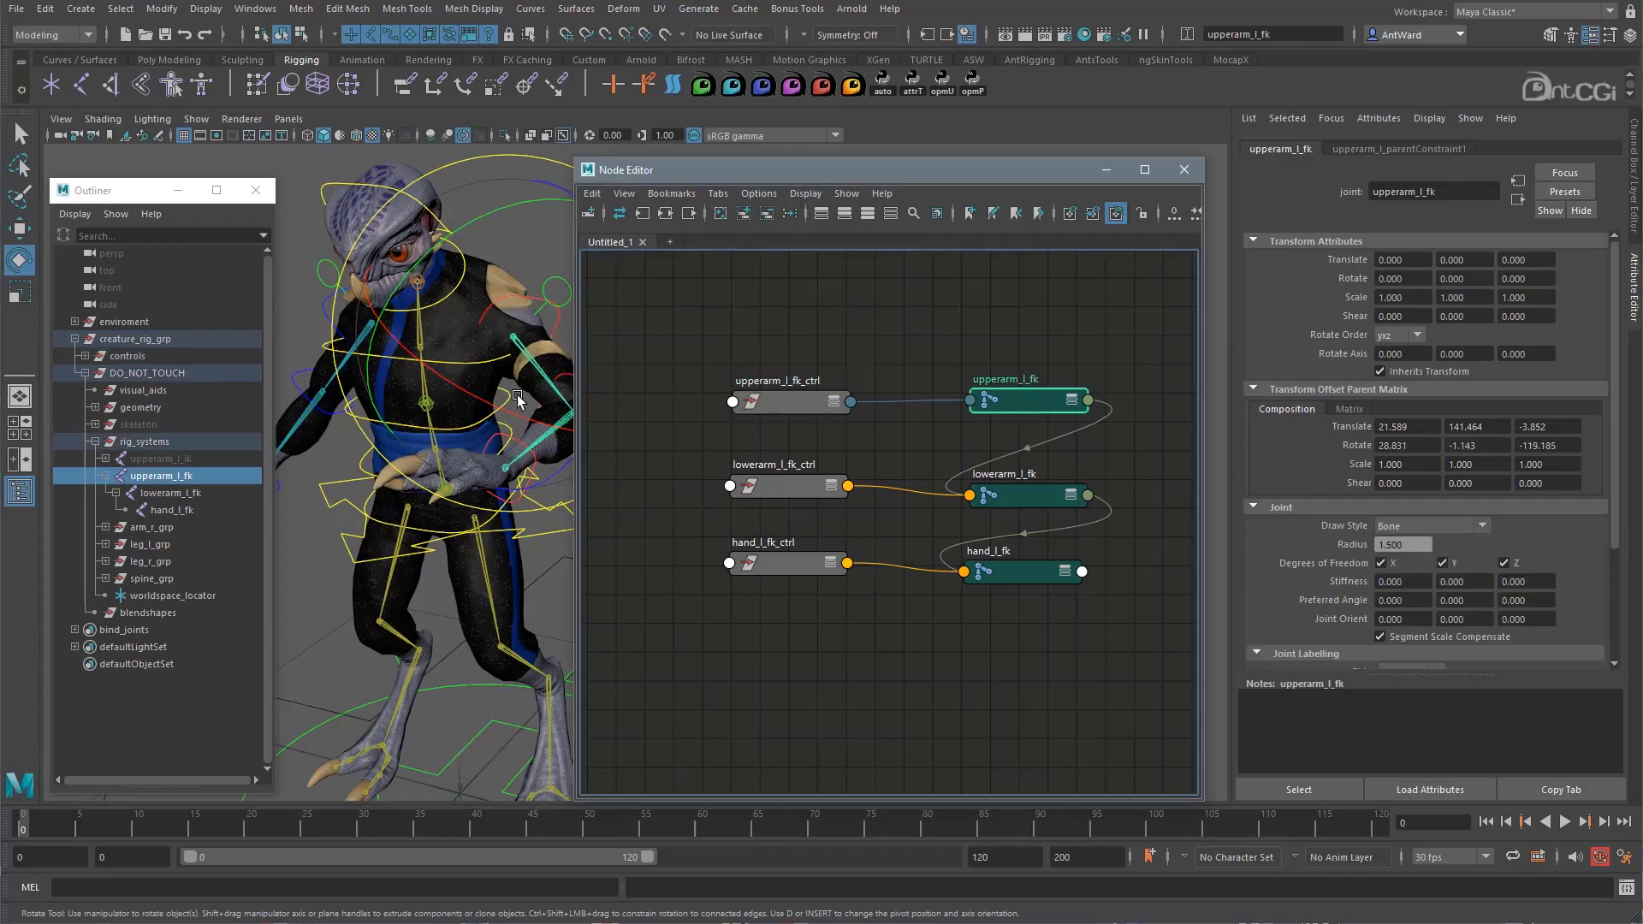
{"action": "left_click", "coordinate": [788, 486]}
{"action": "left_click", "coordinate": [1399, 335]}
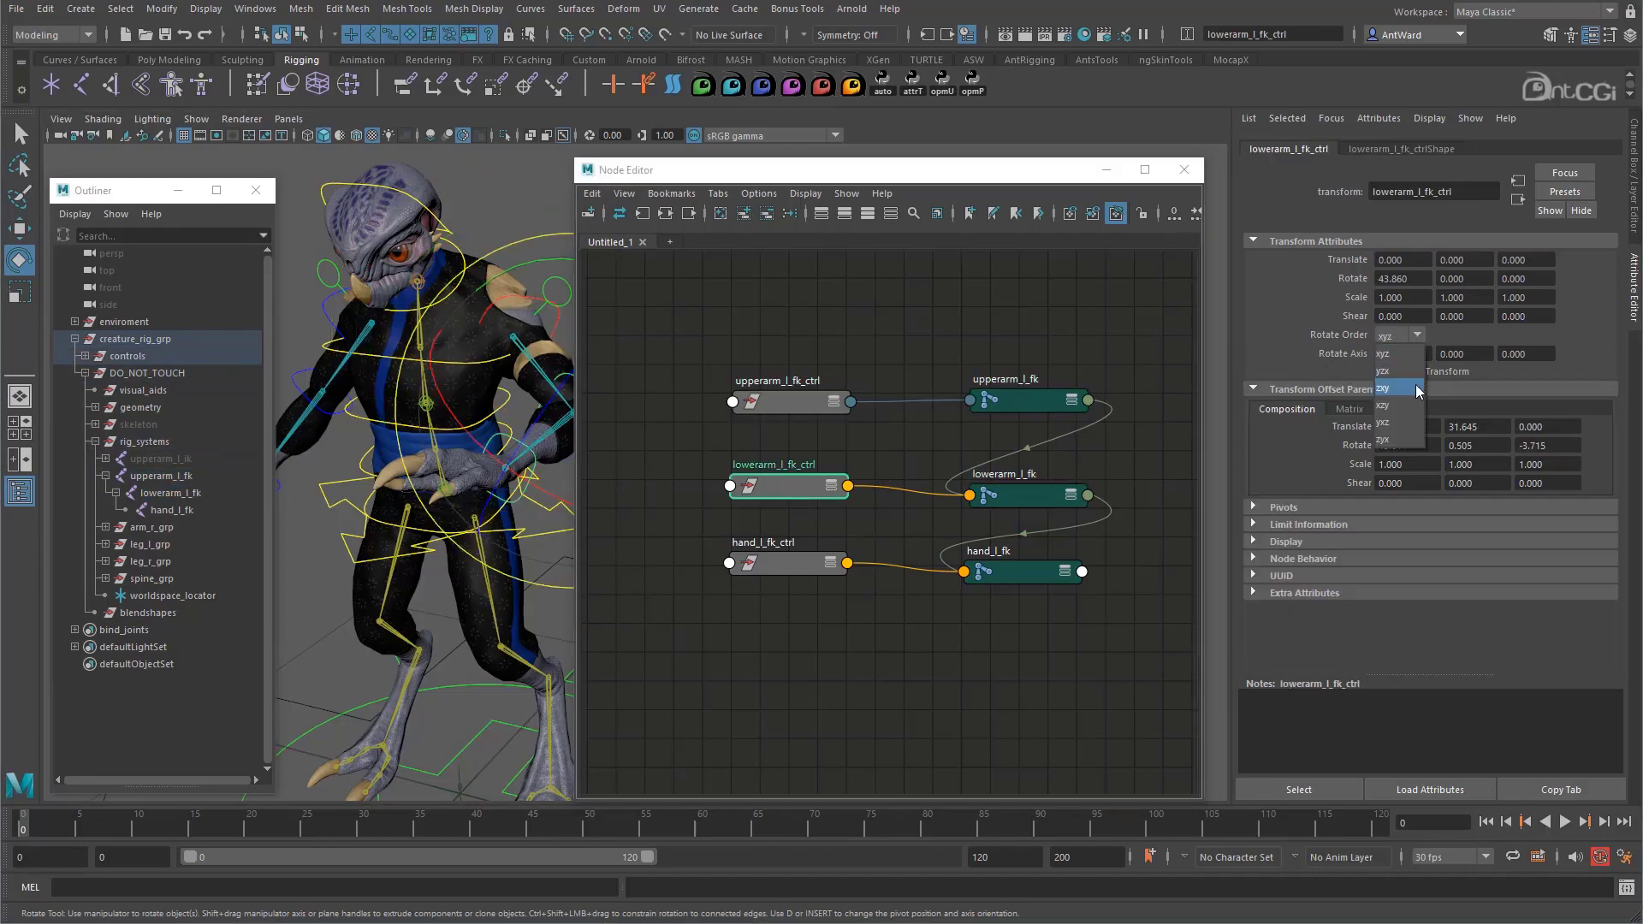
{"action": "left_click", "coordinate": [1410, 386]}
{"action": "left_click", "coordinate": [771, 569]}
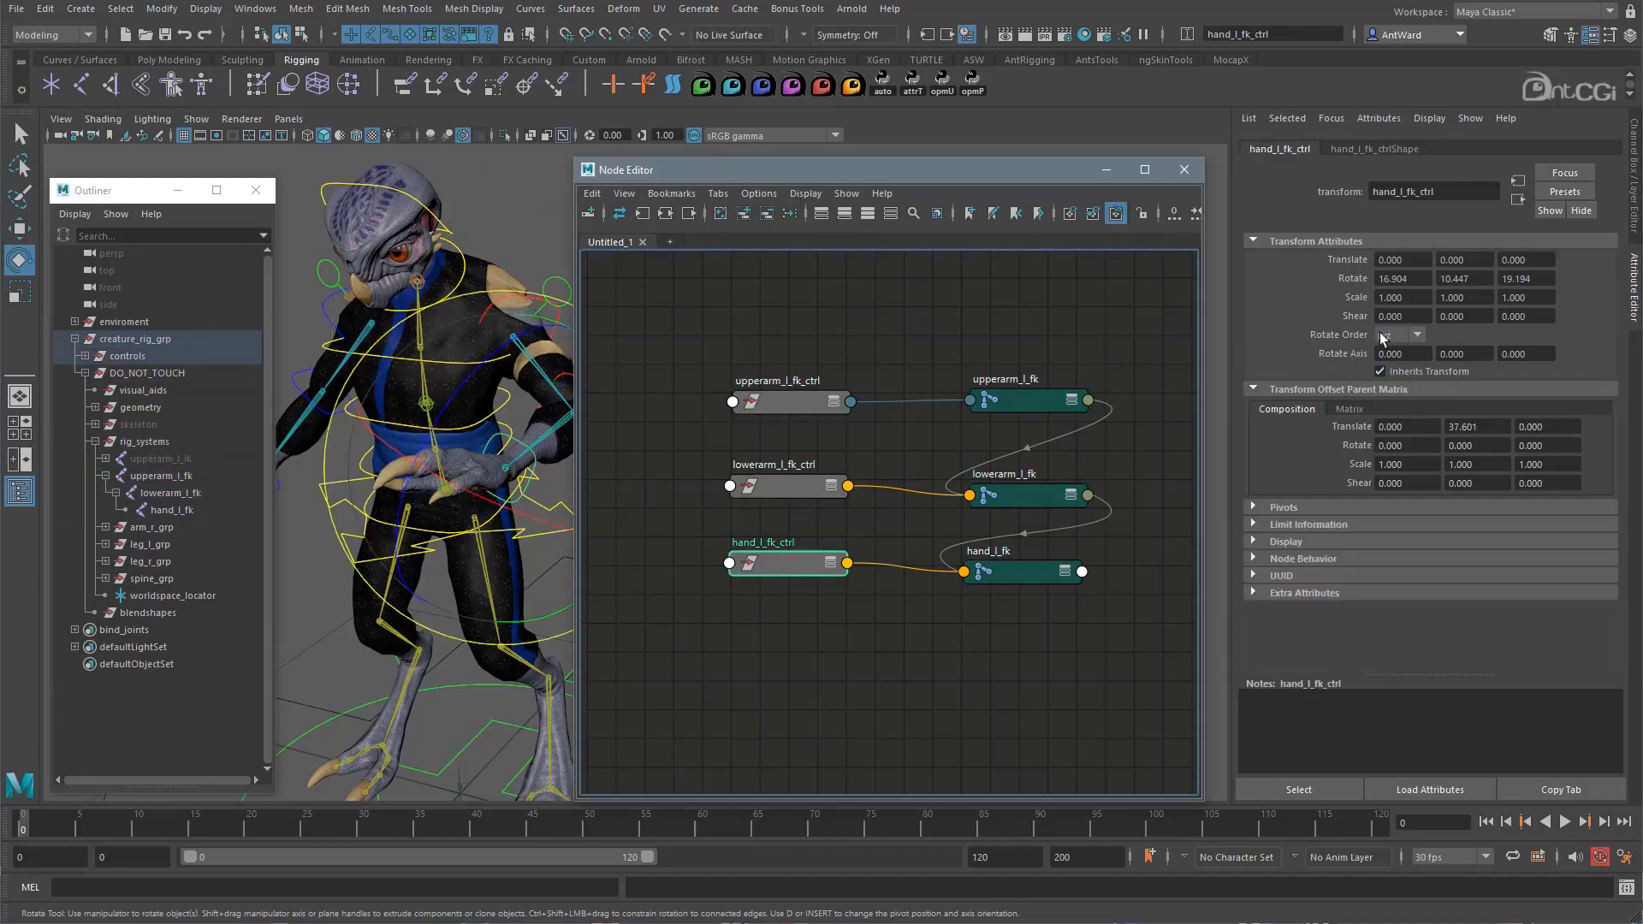
{"action": "left_click", "coordinate": [1400, 334]}
{"action": "left_click", "coordinate": [1397, 372]}
{"action": "left_click", "coordinate": [1008, 582]}
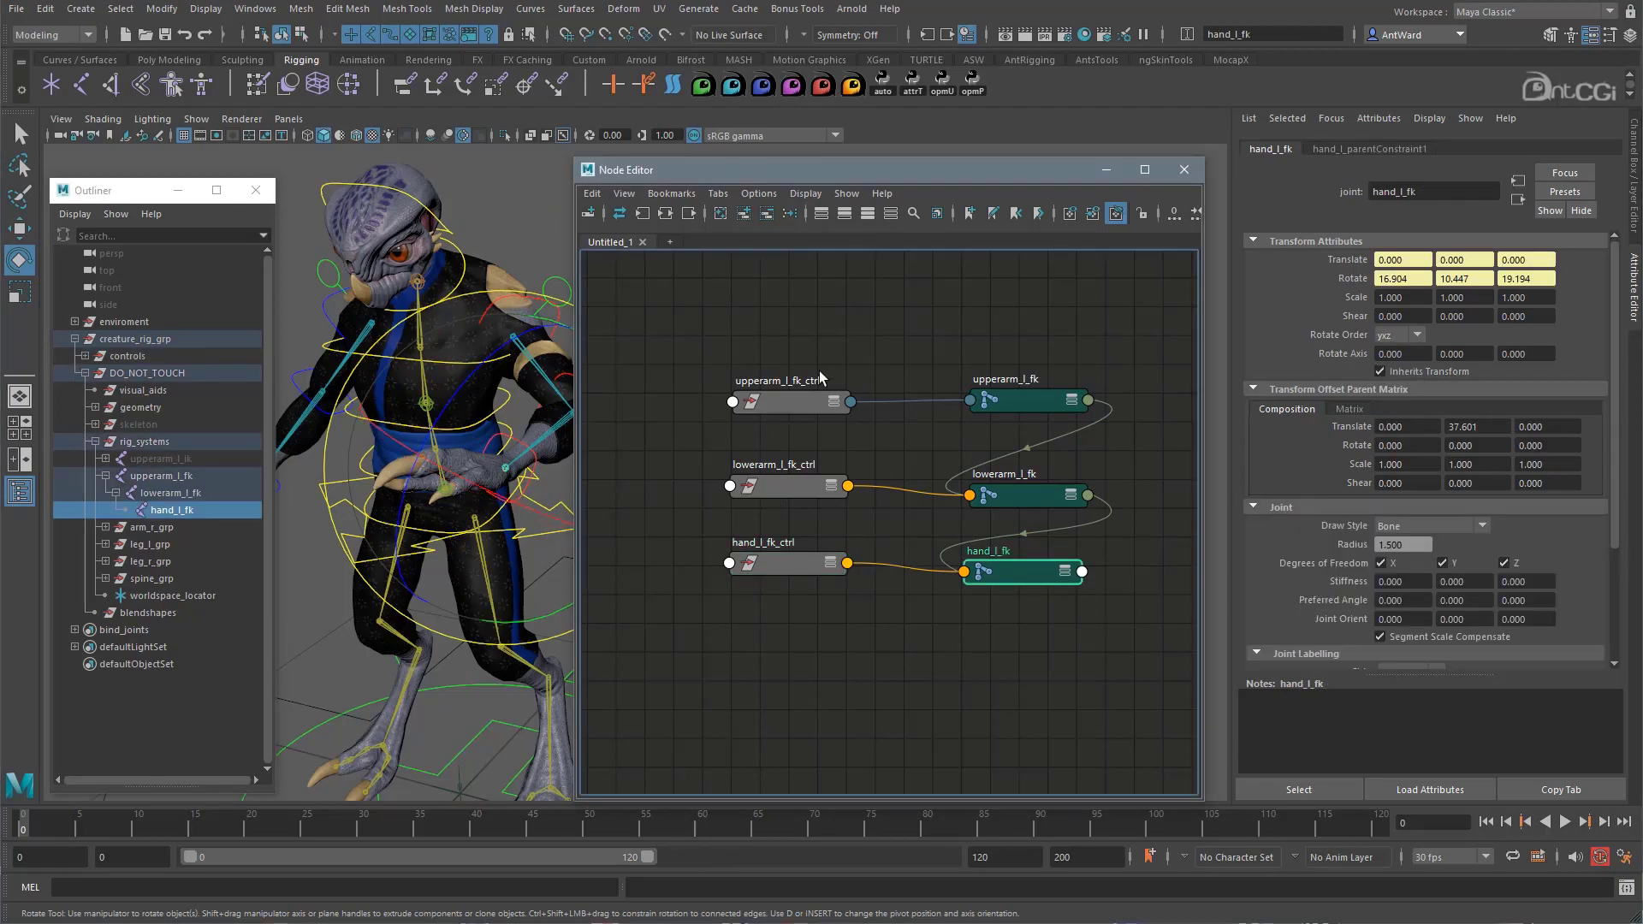
Reset Rotate X, Y and Z to 0 on the upperarm, lowerarm and hand FK controls of the left arm together.
{"action": "key", "text": "ctrl+a"}
{"action": "left_click_drag", "start_coordinate": [917, 169], "coordinate": [1190, 171]}
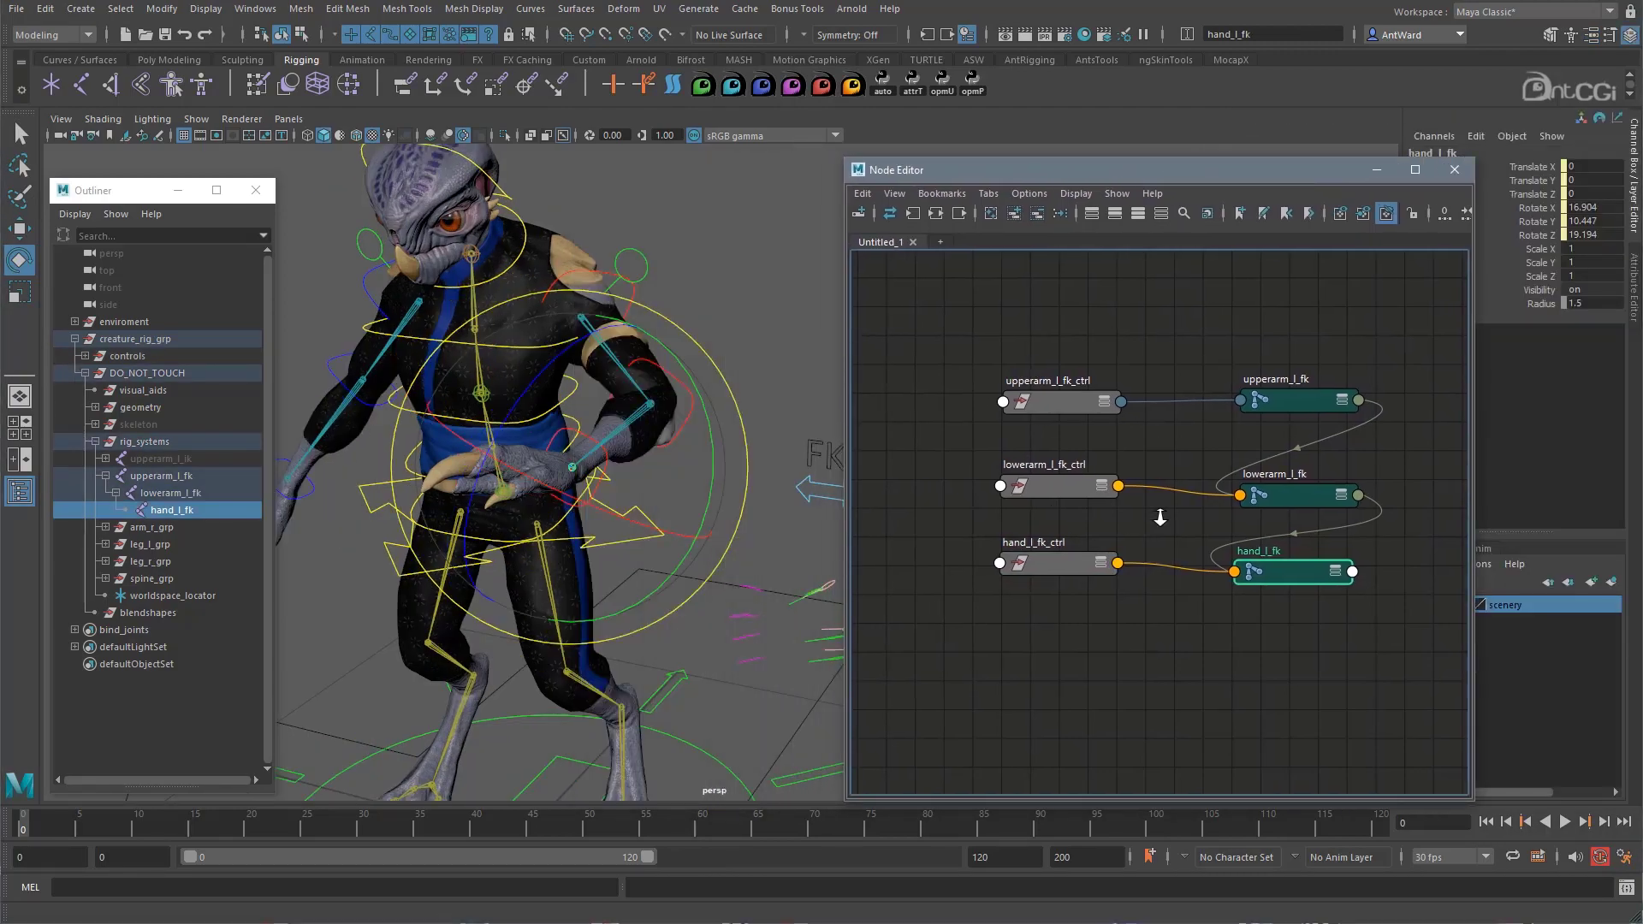
{"action": "left_click_drag", "start_coordinate": [847, 499], "coordinate": [789, 499]}
{"action": "scroll", "coordinate": [753, 499], "scroll_direction": "up", "scroll_amount": 3}
{"action": "left_click_drag", "start_coordinate": [1087, 599], "coordinate": [933, 369]}
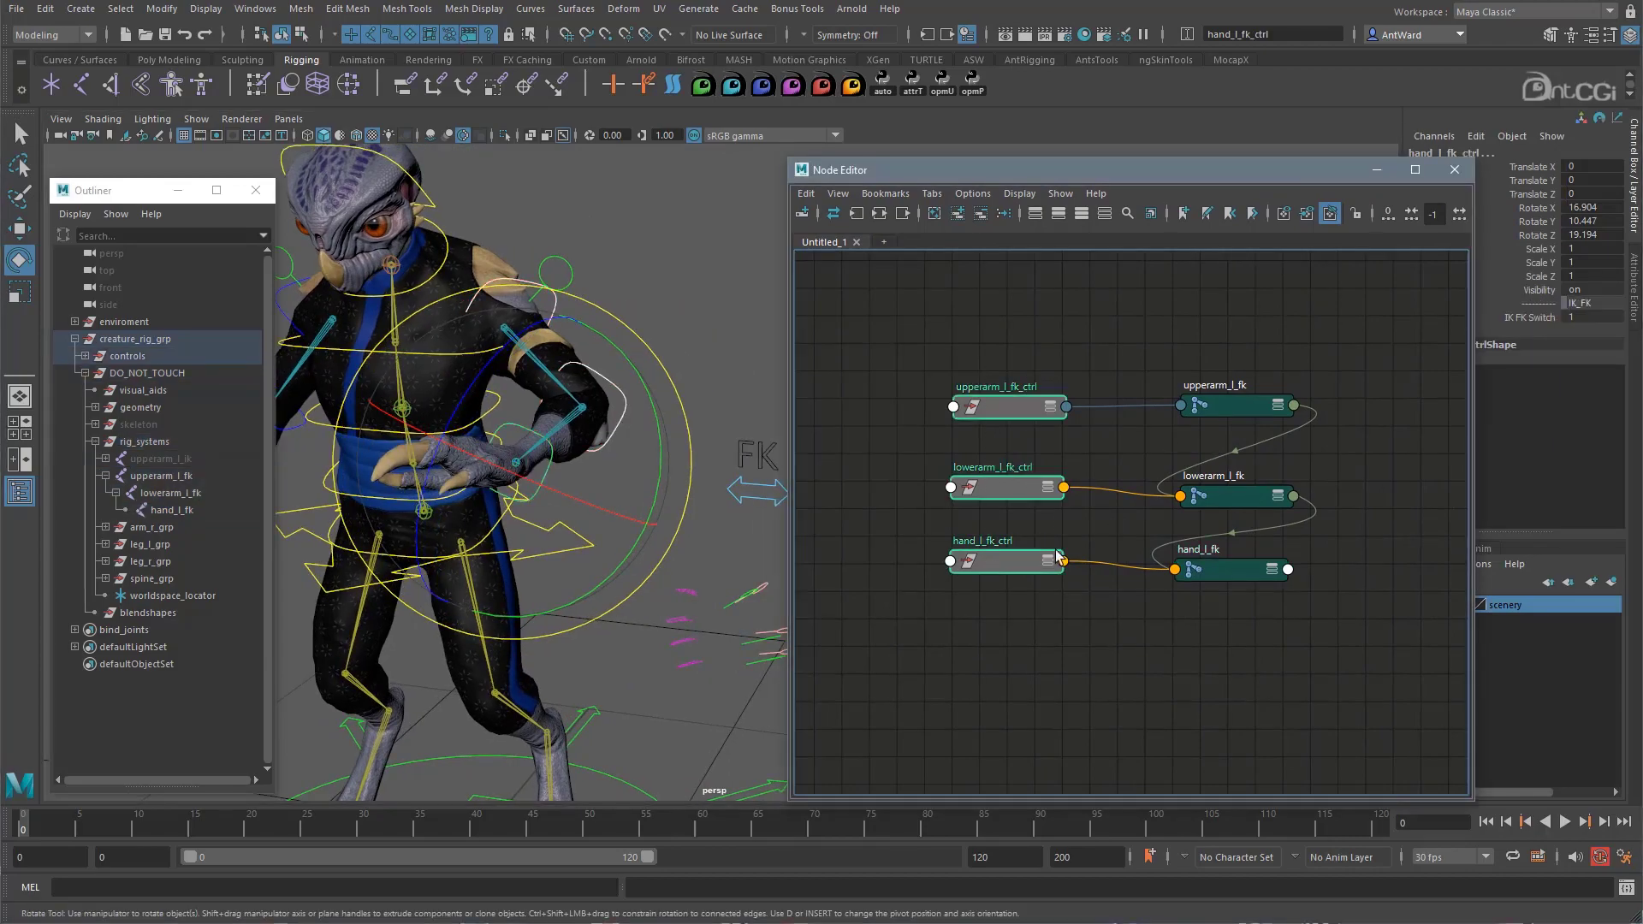
{"action": "left_click_drag", "start_coordinate": [1584, 207], "coordinate": [1594, 234]}
{"action": "type", "text": "0"}
{"action": "key", "text": "Return"}
Move arm_root_l_ctrl to test whether the left arm follows, and undo the move.
{"action": "middle_click_drag", "start_coordinate": [1124, 477], "coordinate": [1232, 479], "text": "alt"}
{"action": "left_click", "coordinate": [566, 276]}
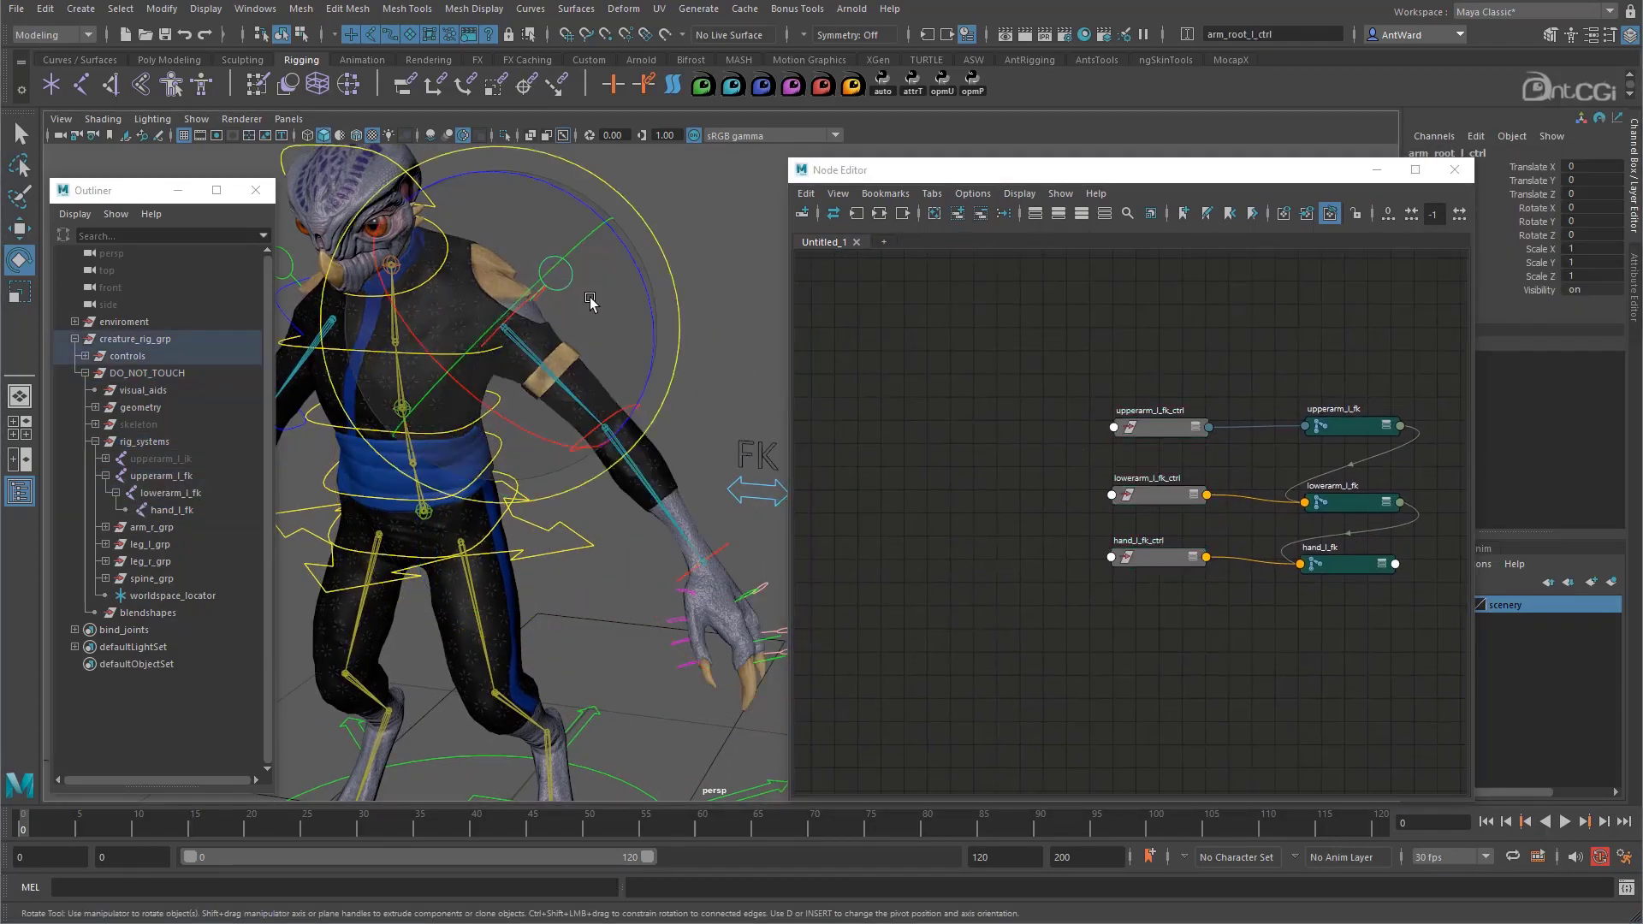
{"action": "key", "text": "w"}
{"action": "left_click_drag", "start_coordinate": [514, 340], "coordinate": [493, 310]}
{"action": "key", "text": "ctrl+z"}
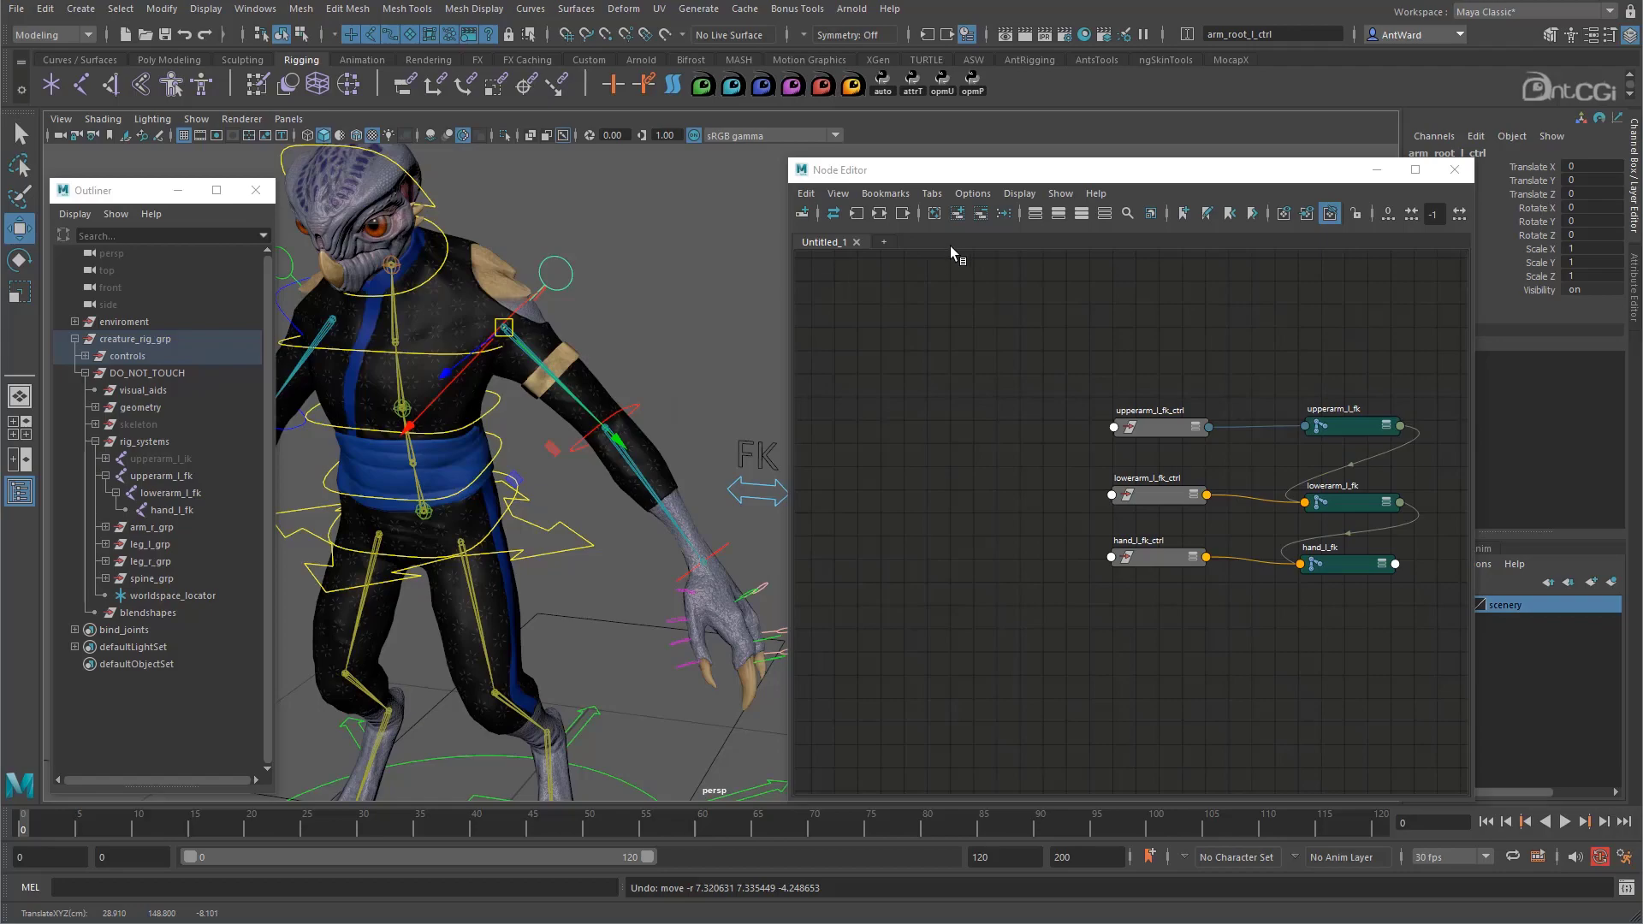
Add arm_root_l_ctrl to the node graph and connect its World Matrix[0] to the offsetParentMatrix of upperarm_l_fk_ctrl.
{"action": "left_click", "coordinate": [958, 215]}
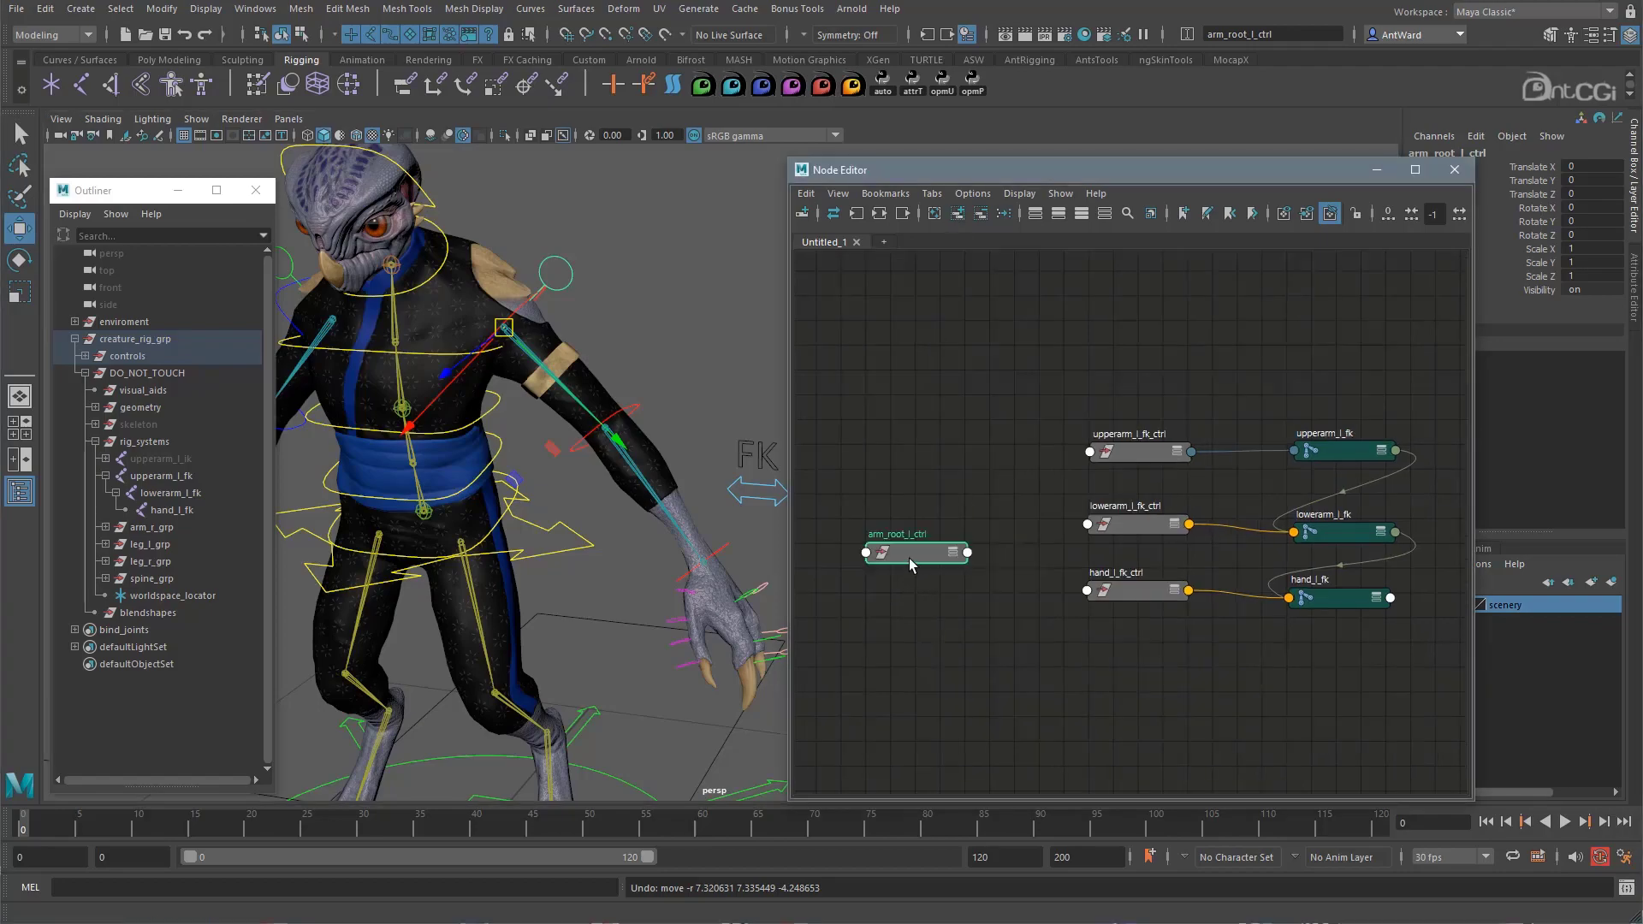
{"action": "left_click_drag", "start_coordinate": [912, 565], "coordinate": [906, 470]}
{"action": "left_click", "coordinate": [962, 458]}
{"action": "mouse_move", "coordinate": [1070, 710]}
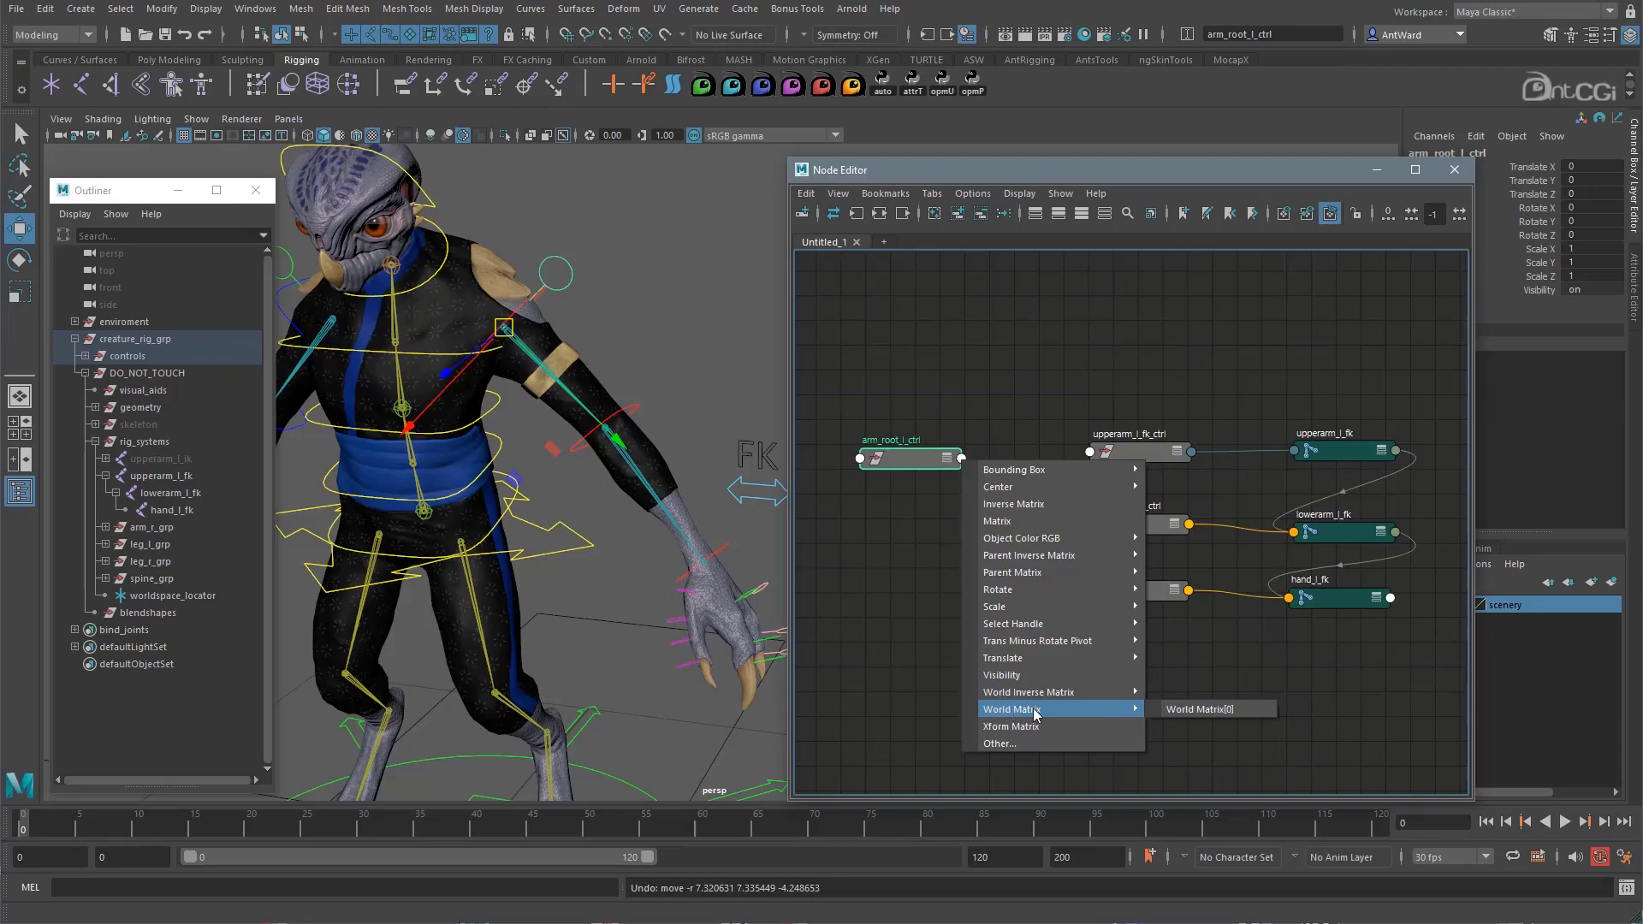
{"action": "left_click", "coordinate": [1187, 709]}
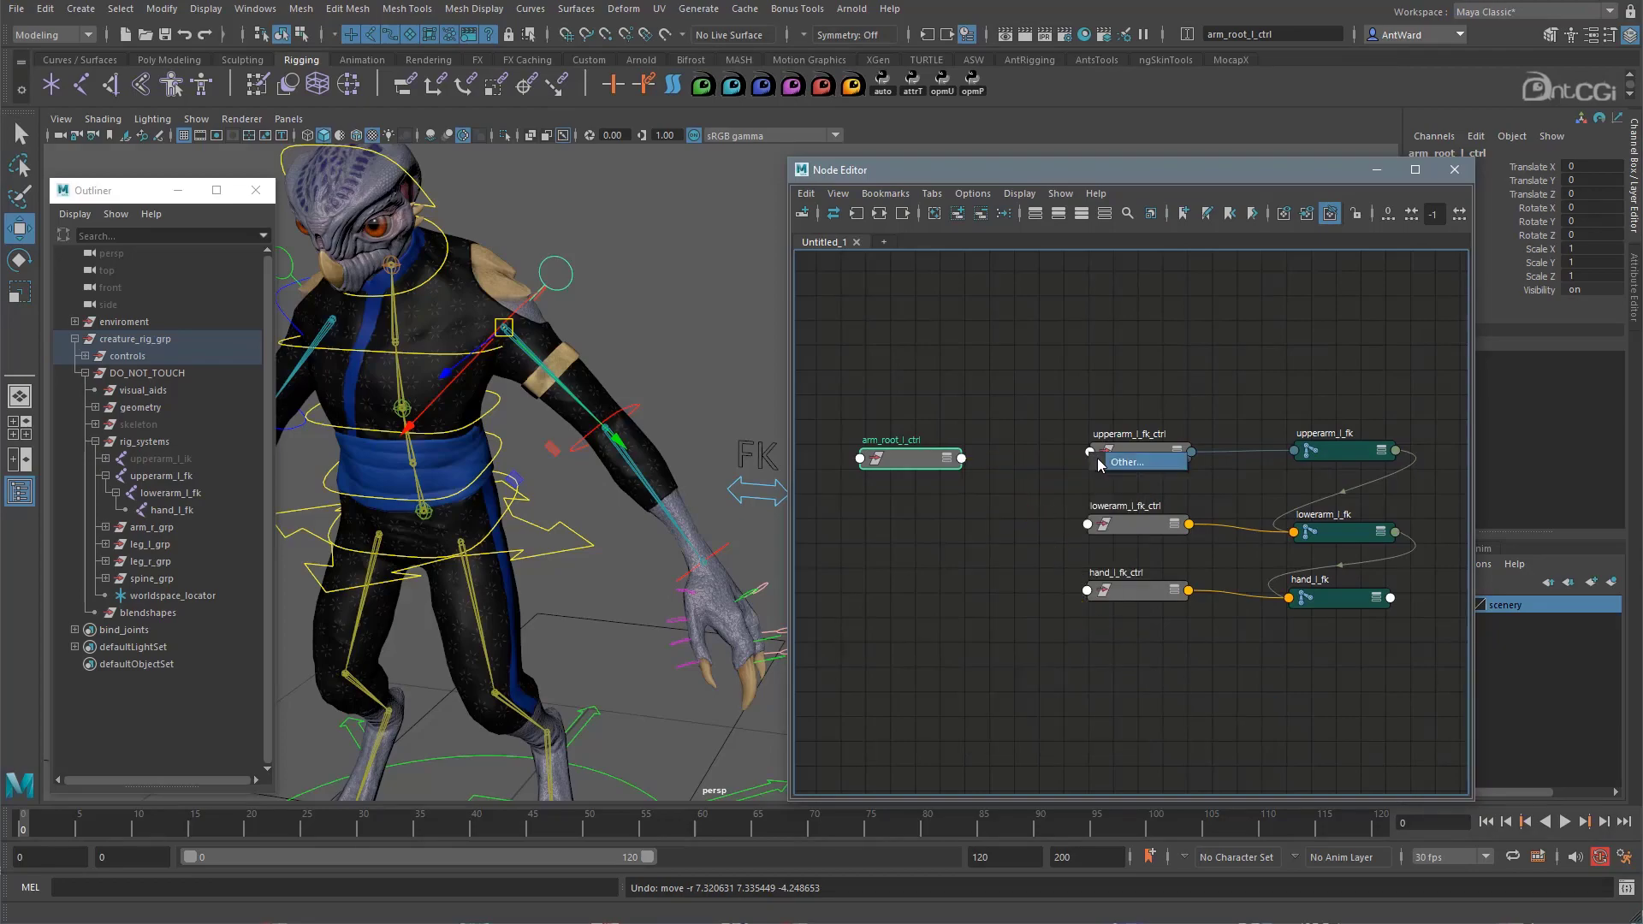
{"action": "left_click", "coordinate": [1139, 451]}
{"action": "scroll", "coordinate": [799, 516], "scroll_direction": "down", "scroll_amount": 10}
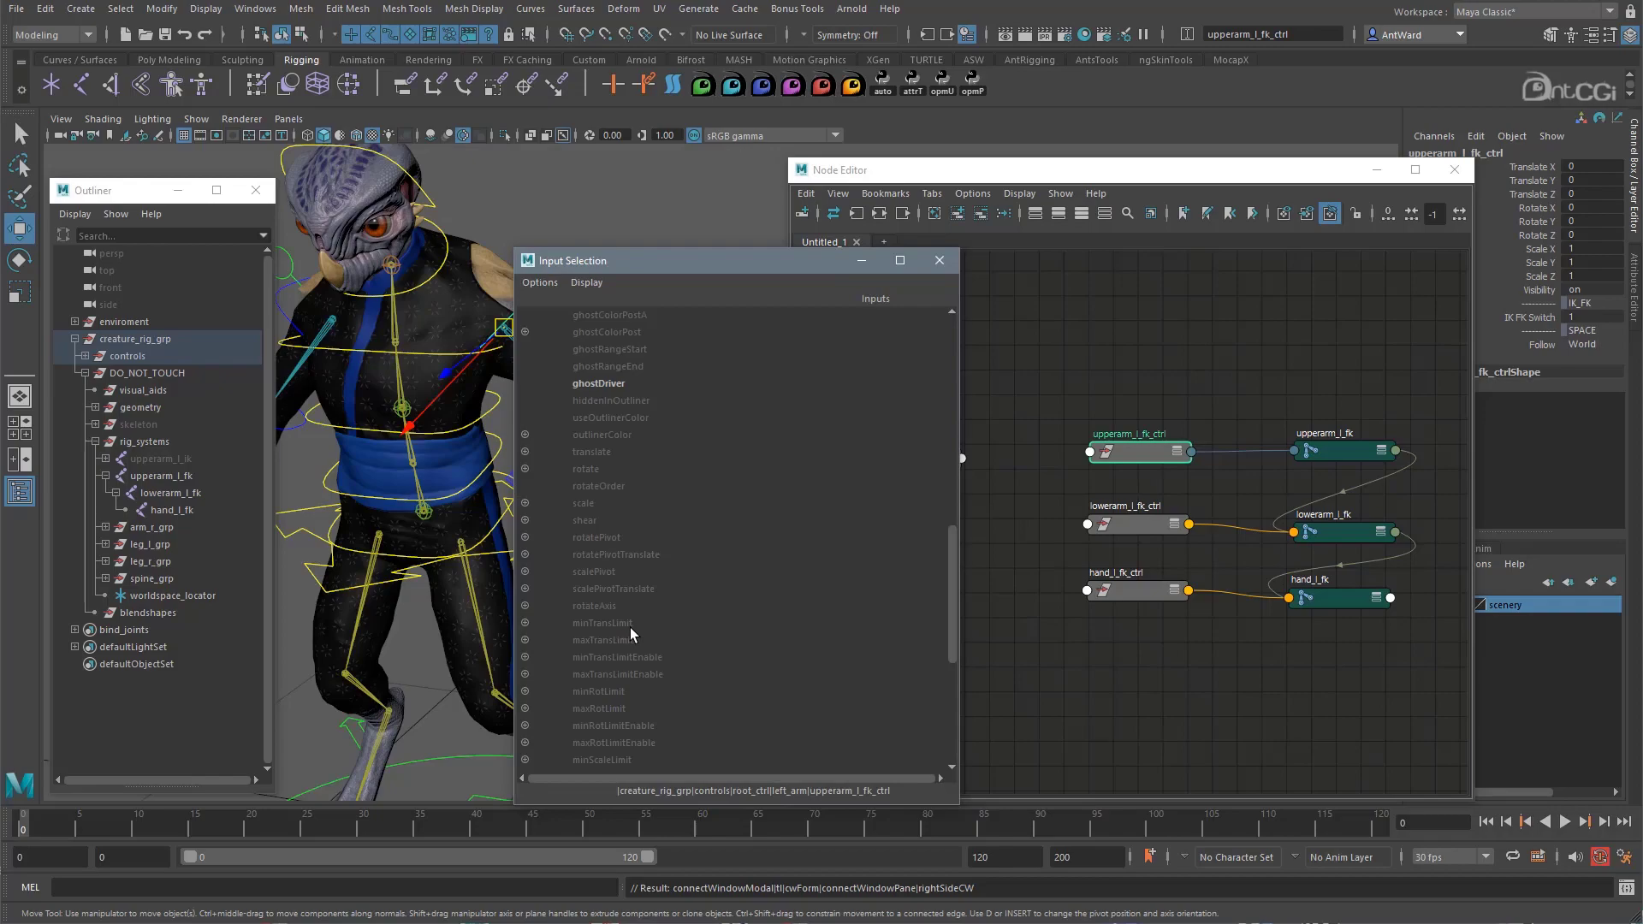
{"action": "left_click", "coordinate": [624, 692]}
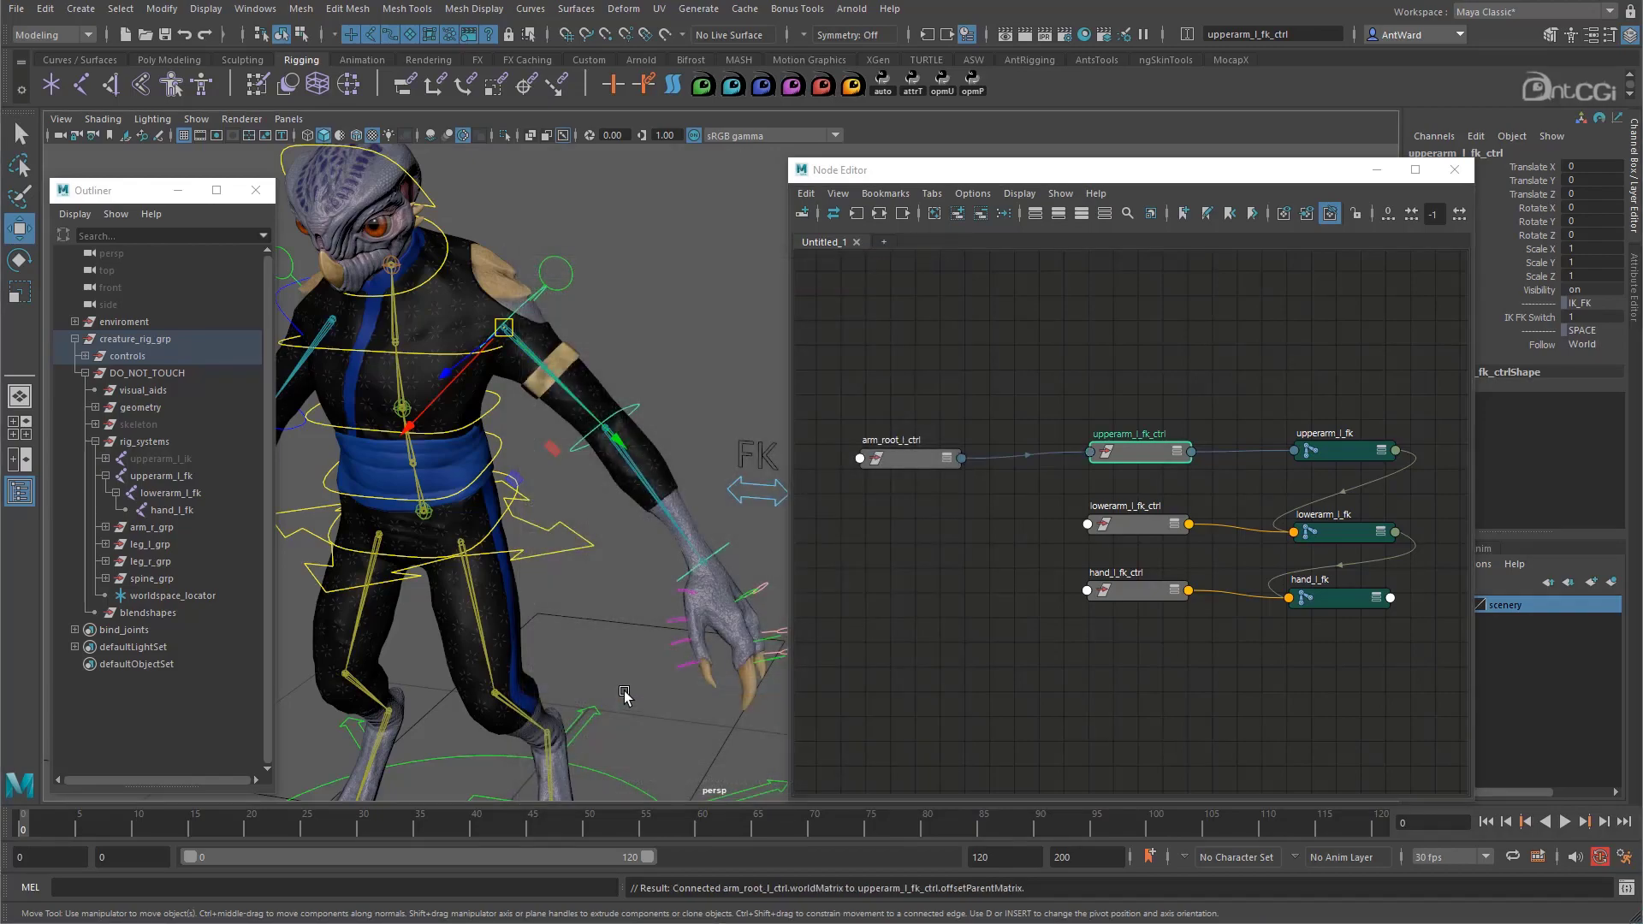
Test the new connection by moving and rotating arm_root_l_ctrl and rotating the upper arm FK control, and undo these changes.
{"action": "left_click", "coordinate": [575, 273]}
{"action": "mouse_move", "coordinate": [504, 328]}
{"action": "left_mouse_down"}
{"action": "mouse_move", "coordinate": [535, 291]}
{"action": "mouse_move", "coordinate": [492, 334]}
{"action": "left_mouse_up"}
{"action": "key", "text": "ctrl+z"}
{"action": "key", "text": "e"}
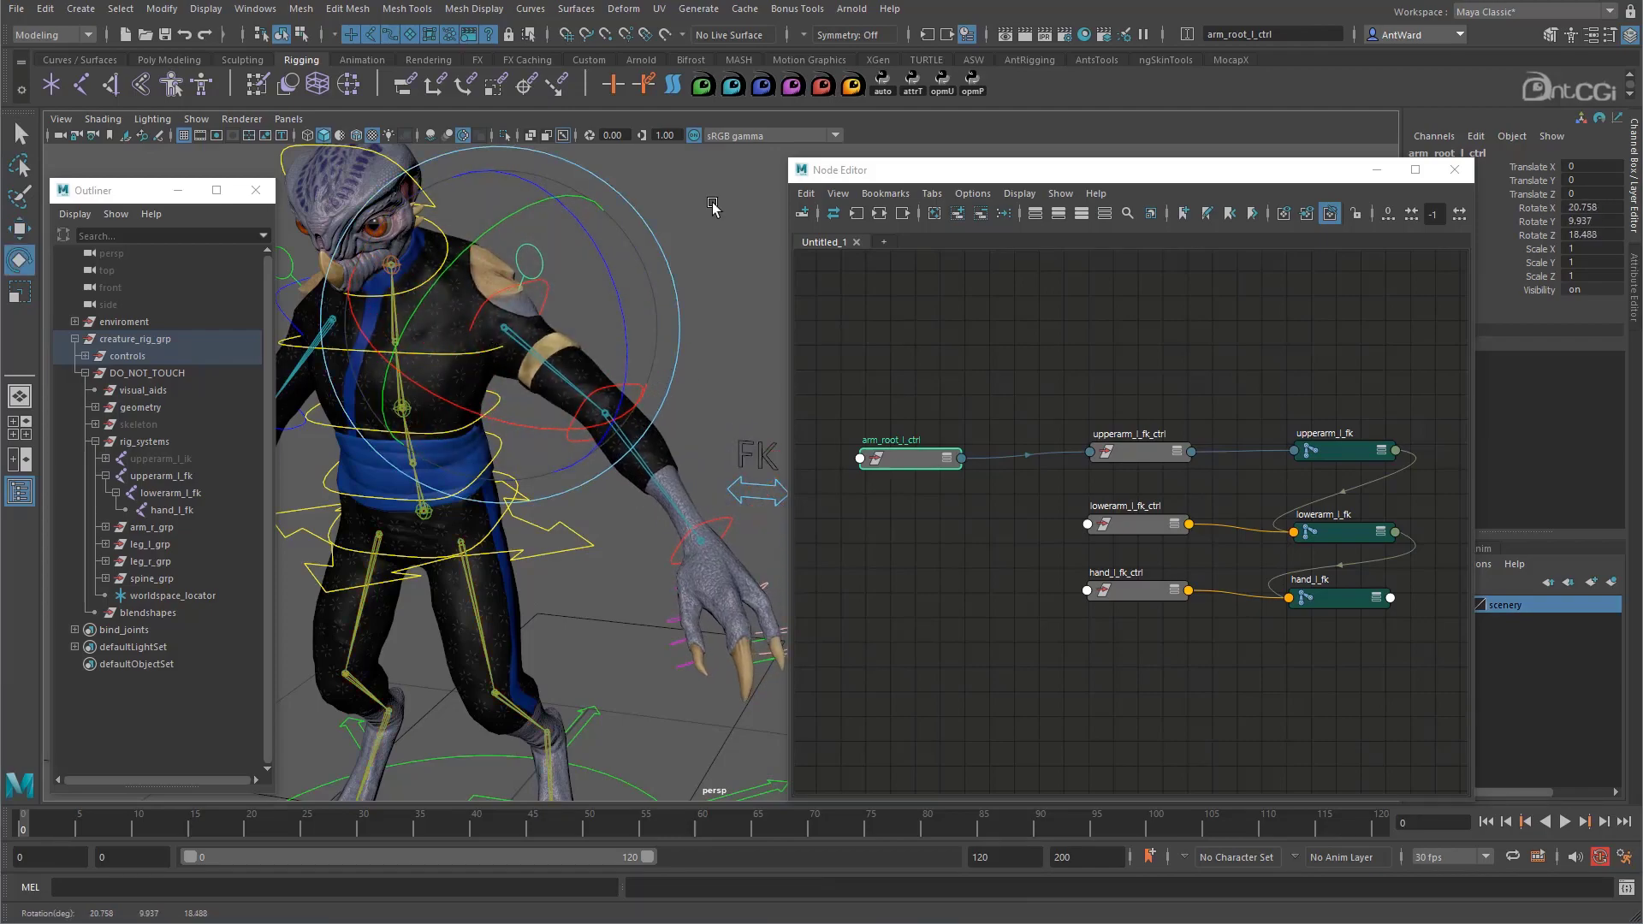
{"action": "left_click", "coordinate": [712, 207]}
{"action": "left_click", "coordinate": [546, 285]}
{"action": "left_click_drag", "start_coordinate": [534, 386], "coordinate": [469, 353]}
{"action": "key", "text": "ctrl+z"}
{"action": "key", "text": "ctrl+z"}
{"action": "key", "text": "ctrl+z"}
{"action": "key", "text": "ctrl+z"}
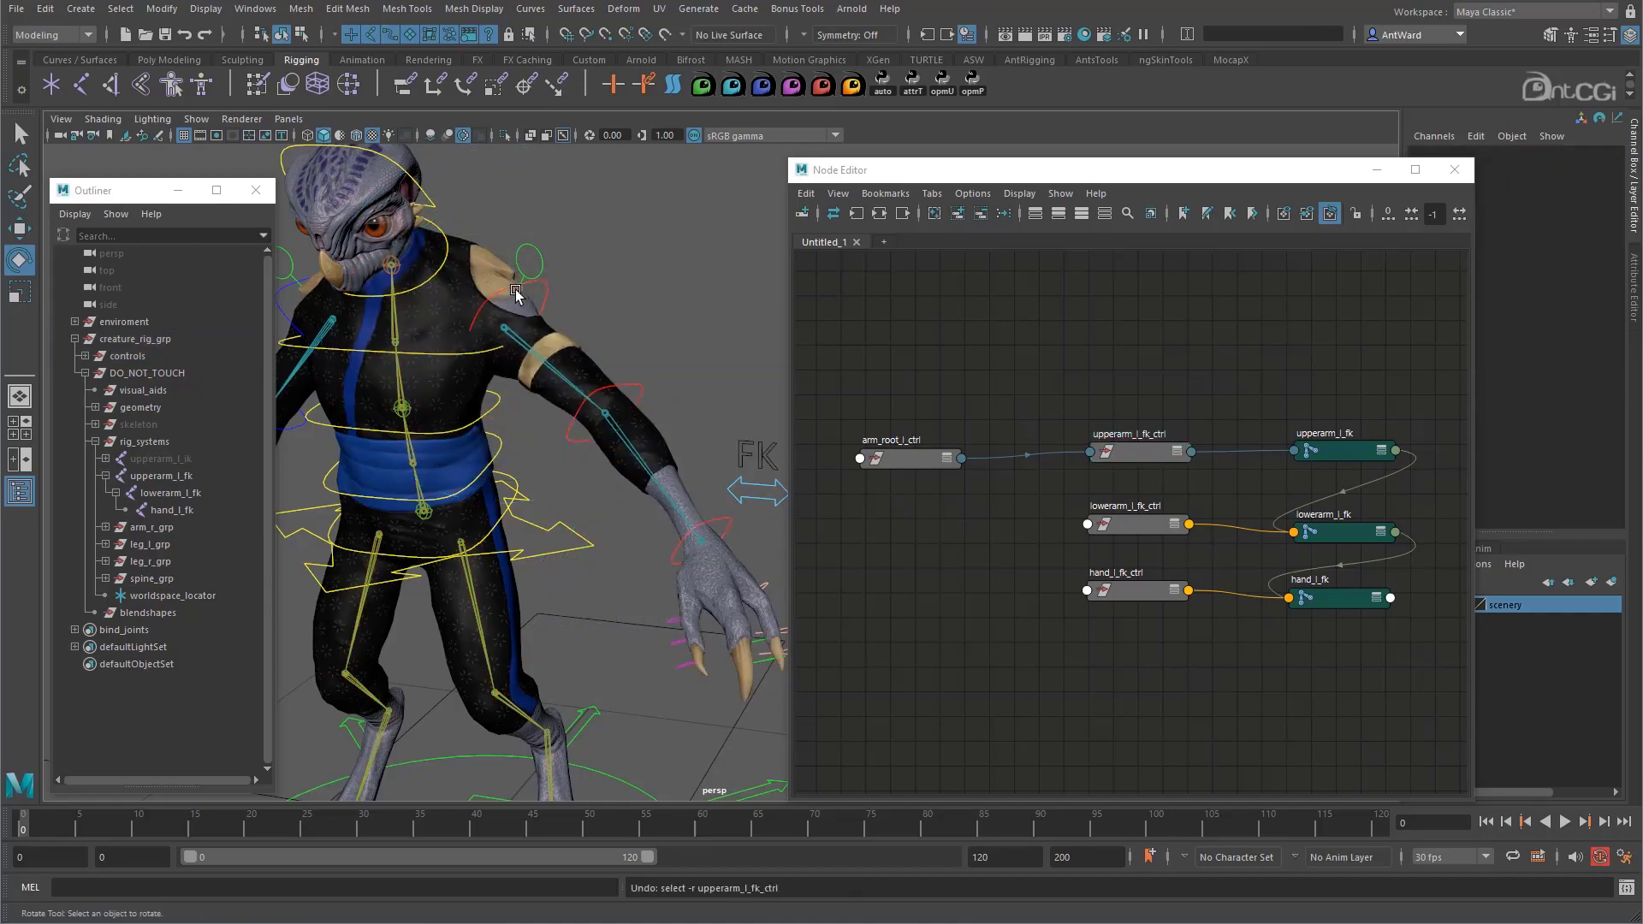
Rotate root_ctrl to about X 0.15, Y 16.16, Z -18.66 and examine how the left arm follows the body.
{"action": "left_click_drag", "start_coordinate": [638, 430], "coordinate": [589, 418], "text": "alt"}
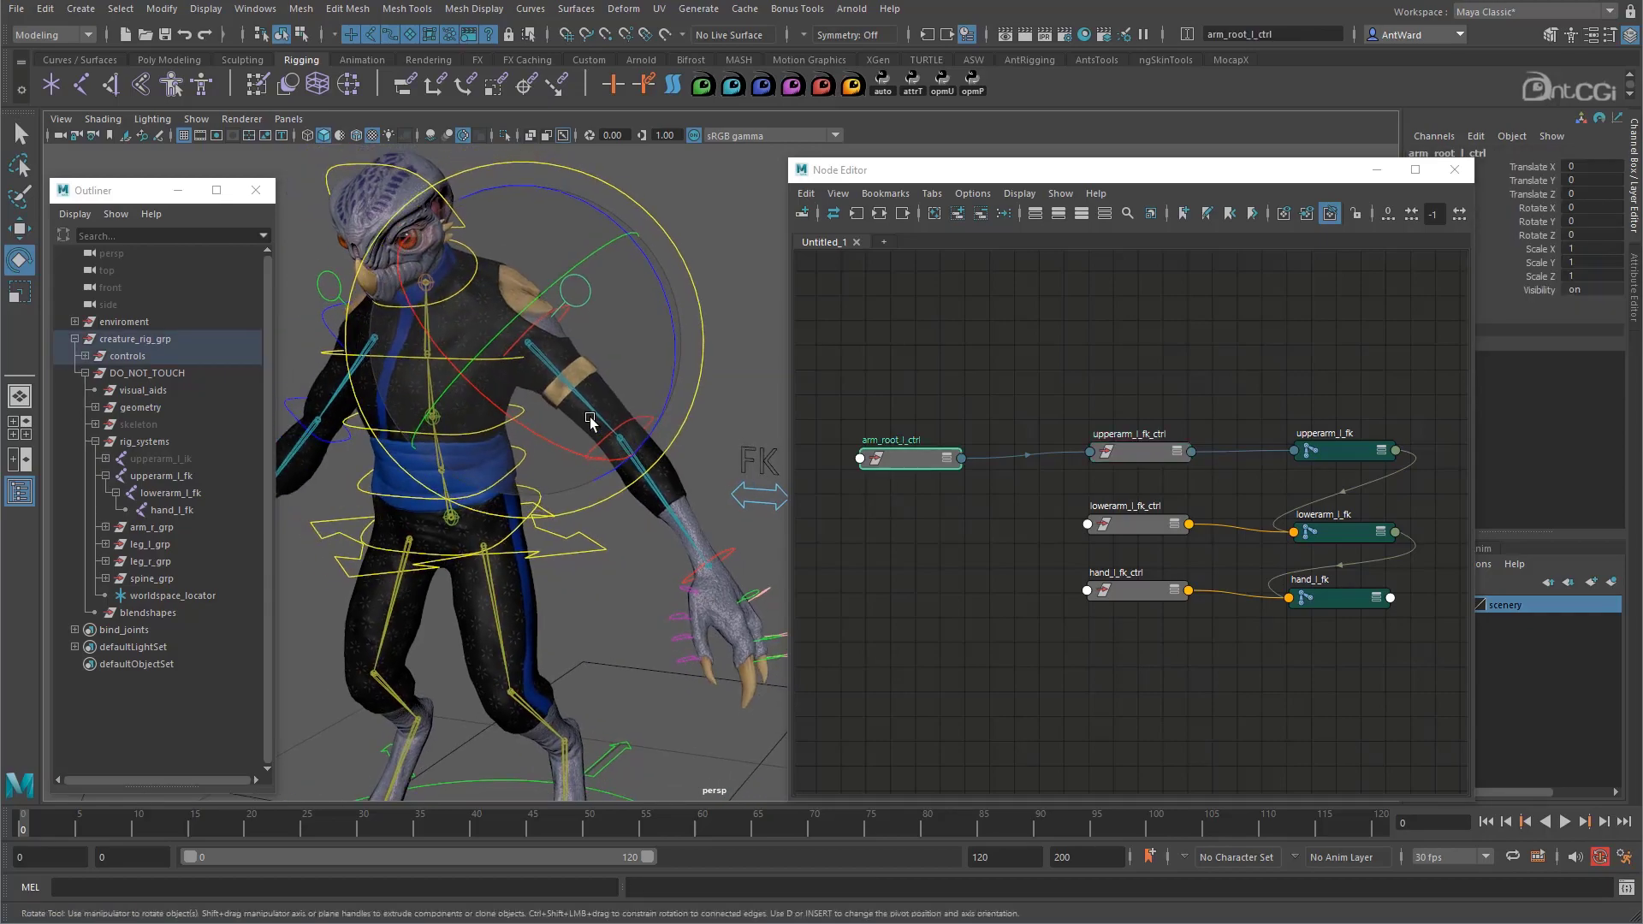
{"action": "left_click_drag", "start_coordinate": [703, 572], "coordinate": [696, 685], "text": "alt"}
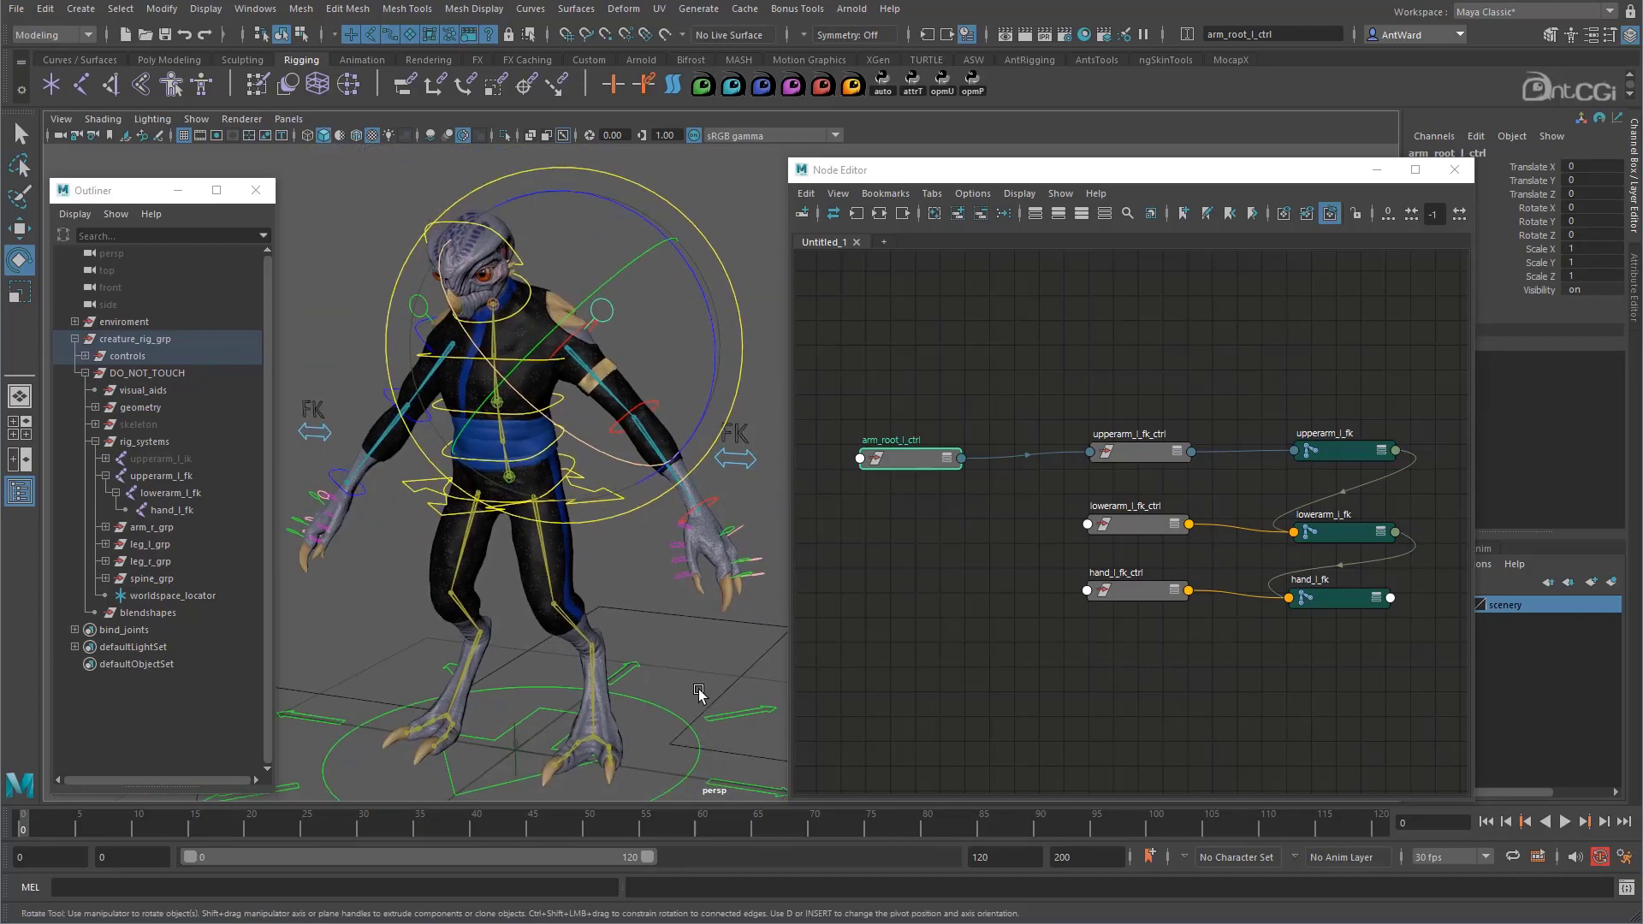
{"action": "left_click", "coordinate": [687, 721]}
{"action": "left_click_drag", "start_coordinate": [516, 673], "coordinate": [527, 663]}
{"action": "left_click_drag", "start_coordinate": [544, 663], "coordinate": [572, 682]}
{"action": "left_click_drag", "start_coordinate": [614, 578], "coordinate": [533, 675]}
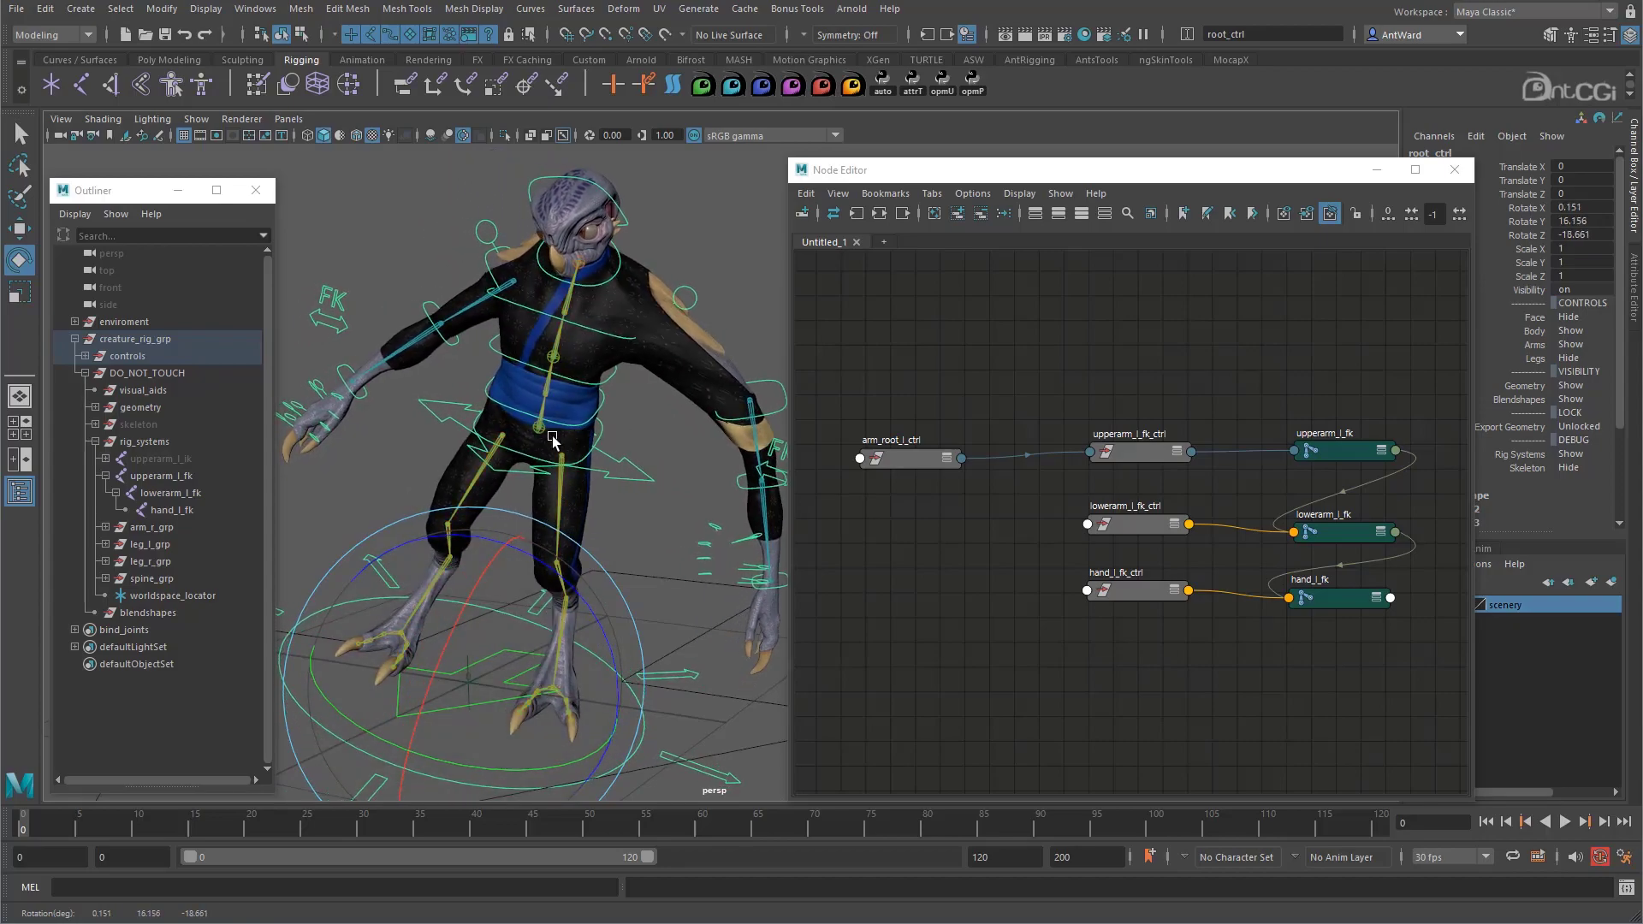
{"action": "left_click_drag", "start_coordinate": [555, 442], "coordinate": [527, 322], "text": "alt"}
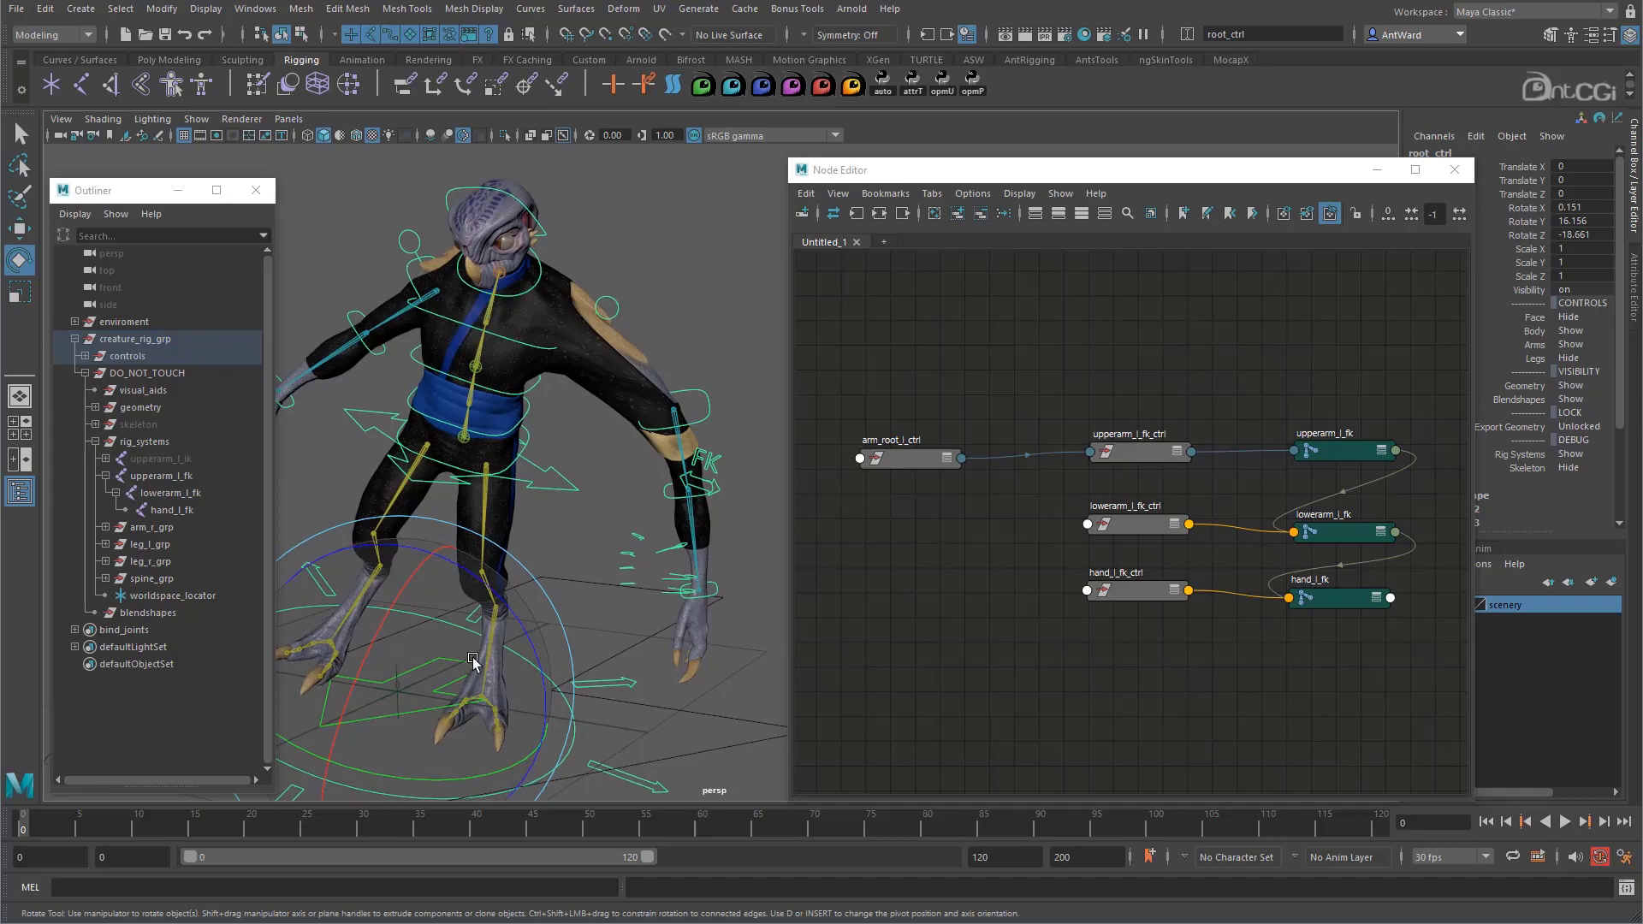
{"action": "right_click_drag", "start_coordinate": [550, 447], "coordinate": [756, 446], "text": "alt"}
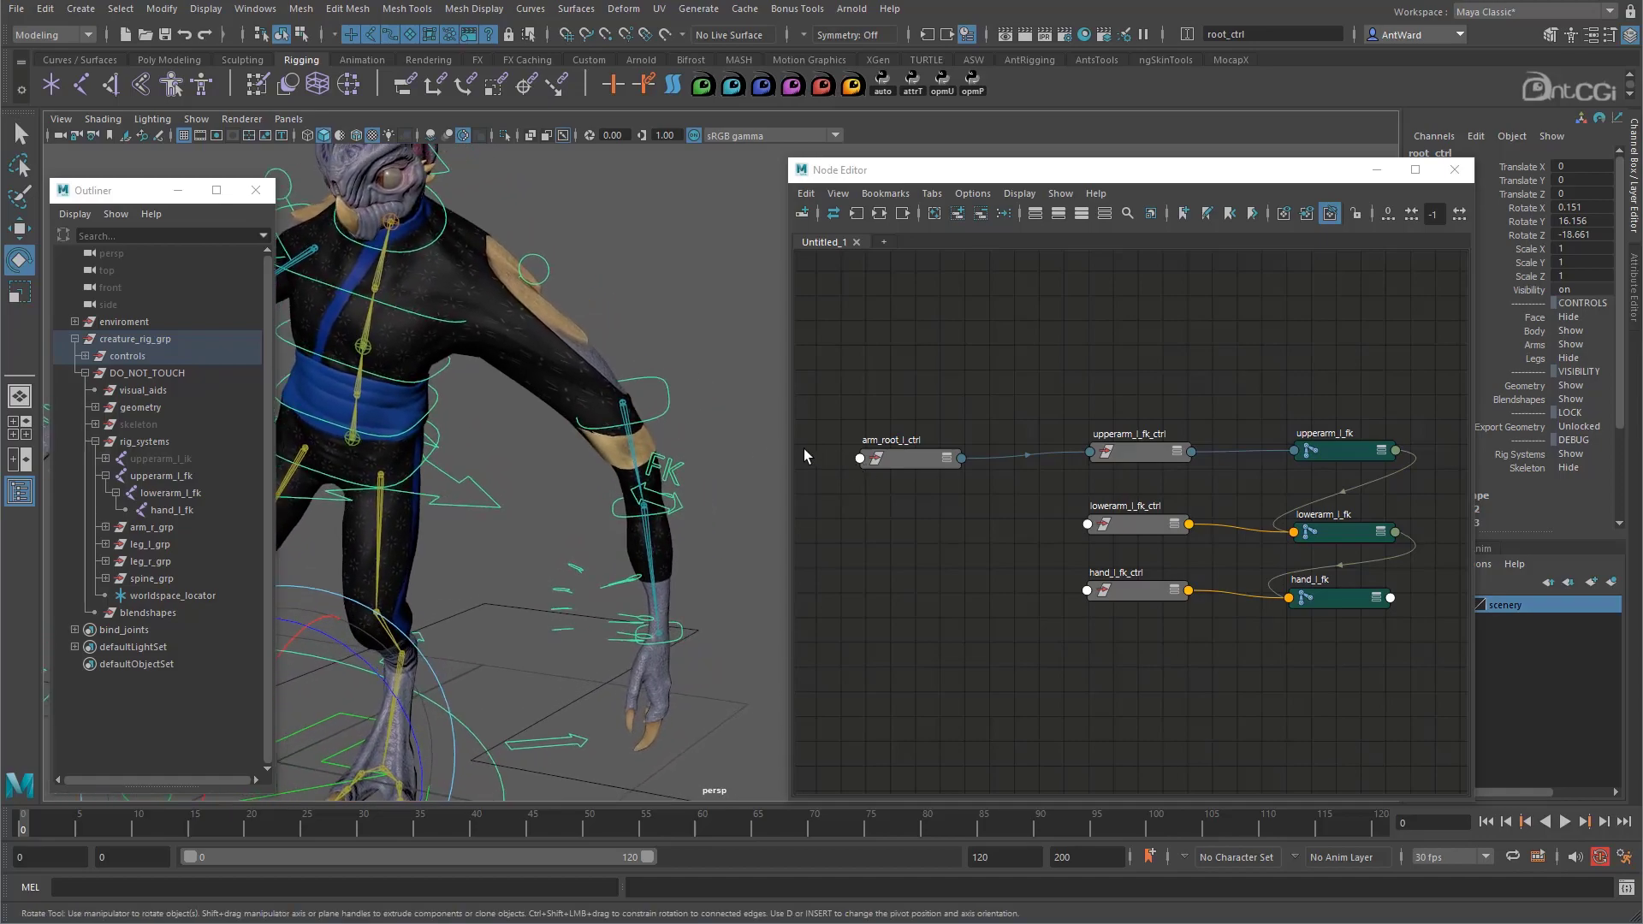
Enlarge the node graph window, add root_ctrl to the graph and place it below arm_root_l_ctrl.
{"action": "left_click_drag", "start_coordinate": [787, 446], "coordinate": [693, 445]}
{"action": "middle_click_drag", "start_coordinate": [870, 496], "coordinate": [1036, 467], "text": "alt"}
{"action": "left_click_drag", "start_coordinate": [926, 443], "coordinate": [812, 433]}
{"action": "left_click", "coordinate": [537, 740]}
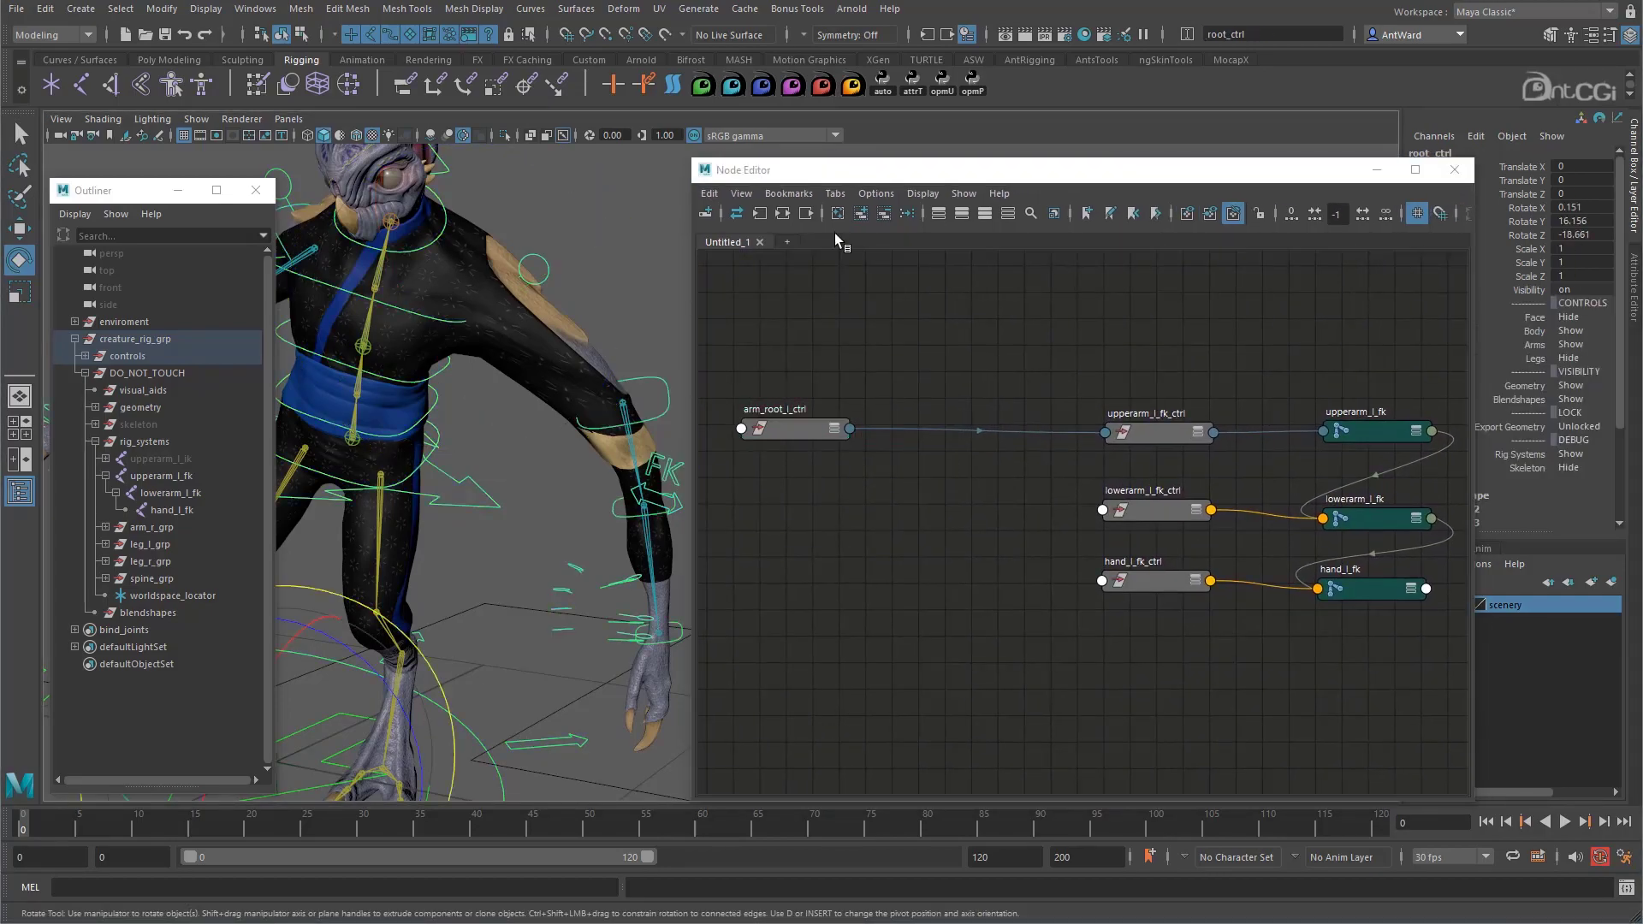
{"action": "left_click", "coordinate": [867, 217]}
{"action": "left_click_drag", "start_coordinate": [1074, 656], "coordinate": [811, 529]}
{"action": "key", "text": "a"}
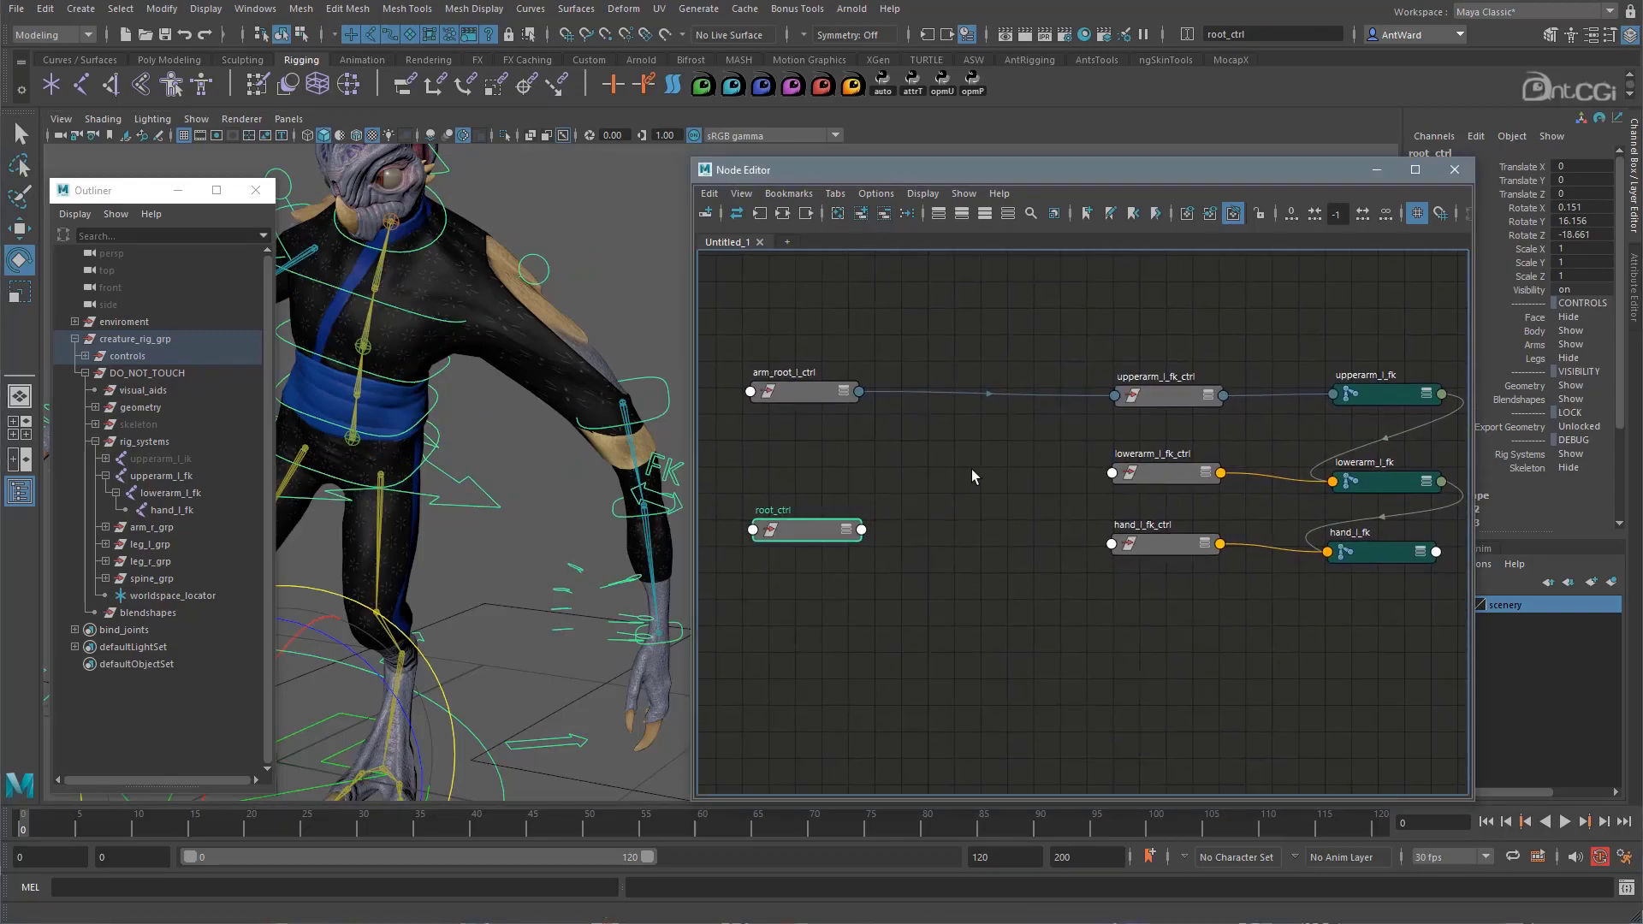
Create a multMatrix node between arm_root_l_ctrl and upperarm_l_fk_ctrl and expand it to show its attributes.
{"action": "left_click", "coordinate": [963, 356]}
{"action": "key", "text": "Tab"}
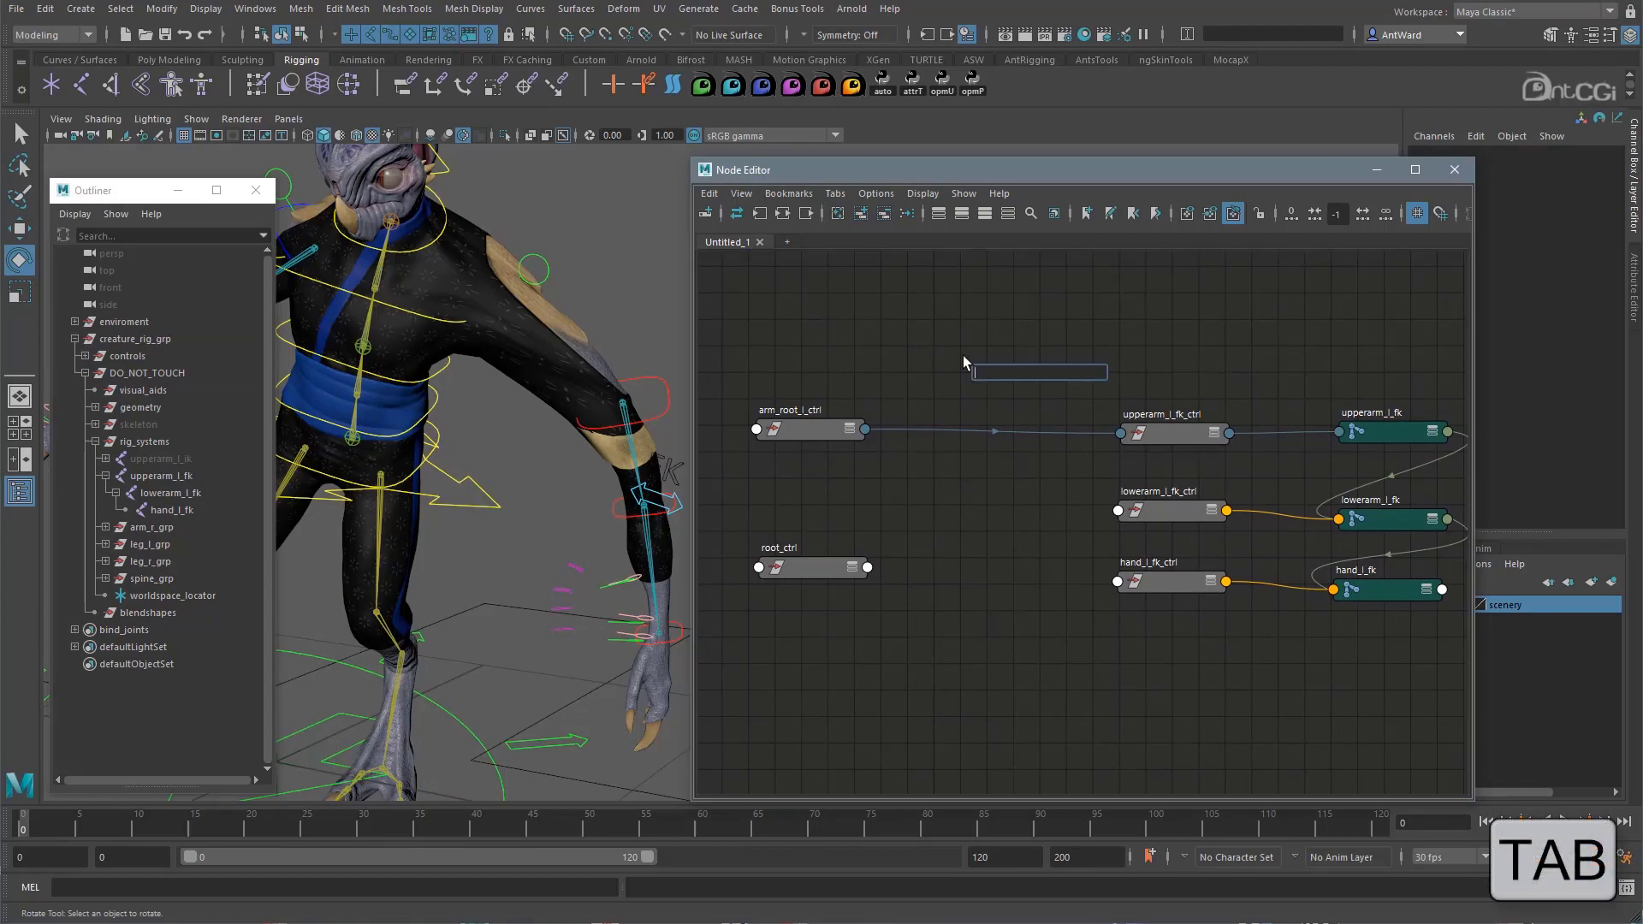
{"action": "type", "text": "mult"}
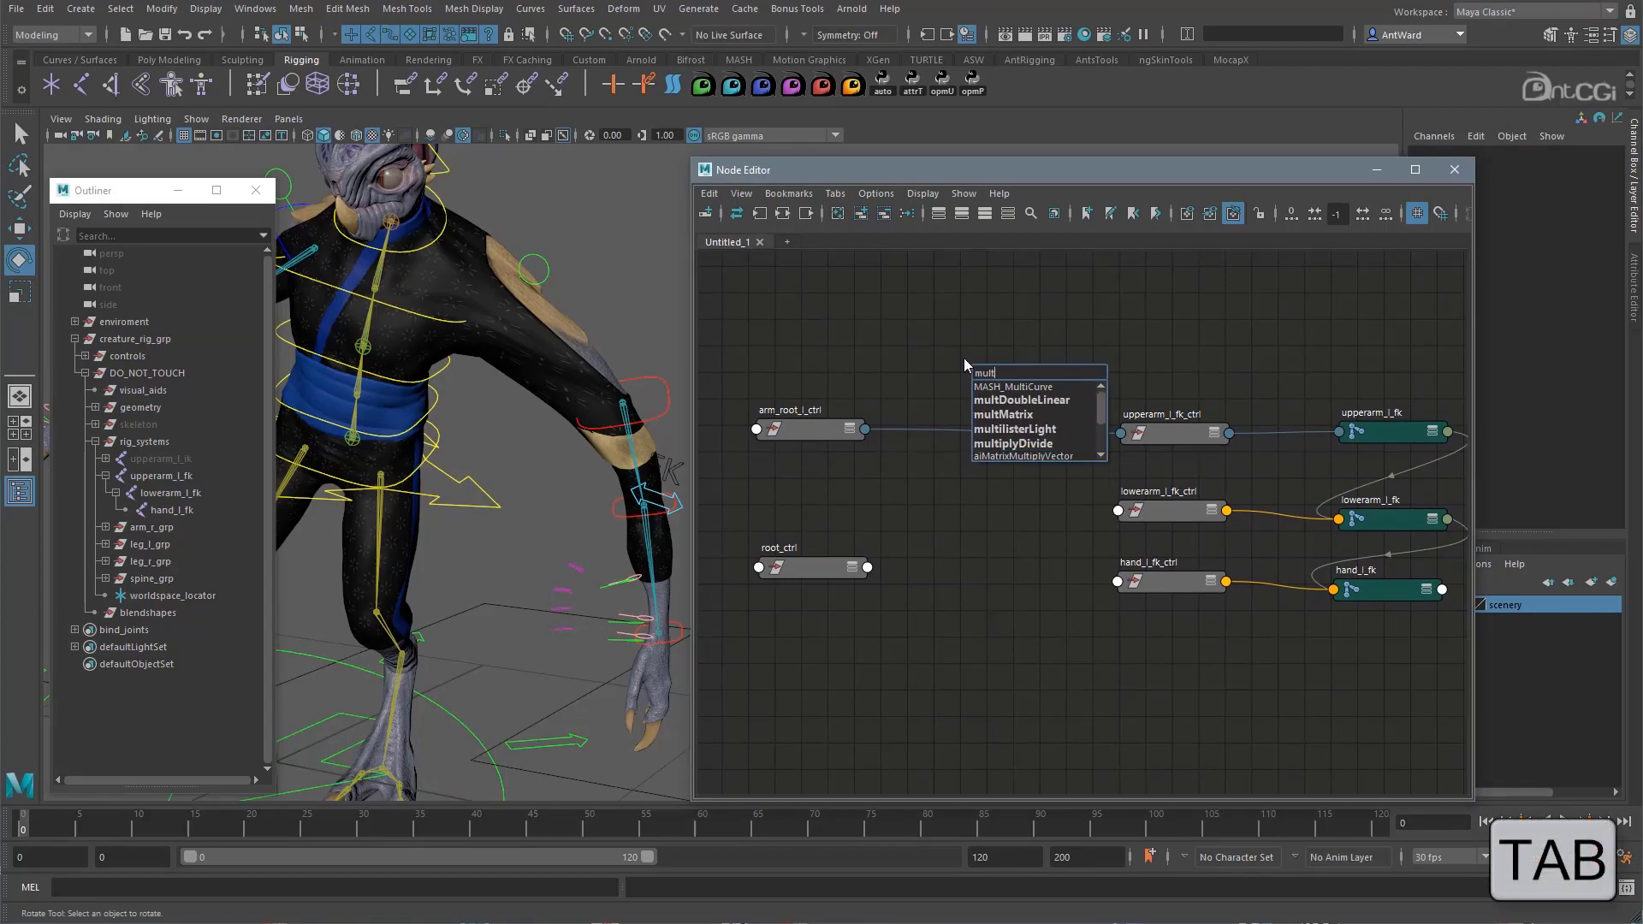
{"action": "left_click", "coordinate": [998, 416]}
{"action": "left_click_drag", "start_coordinate": [997, 424], "coordinate": [981, 483]}
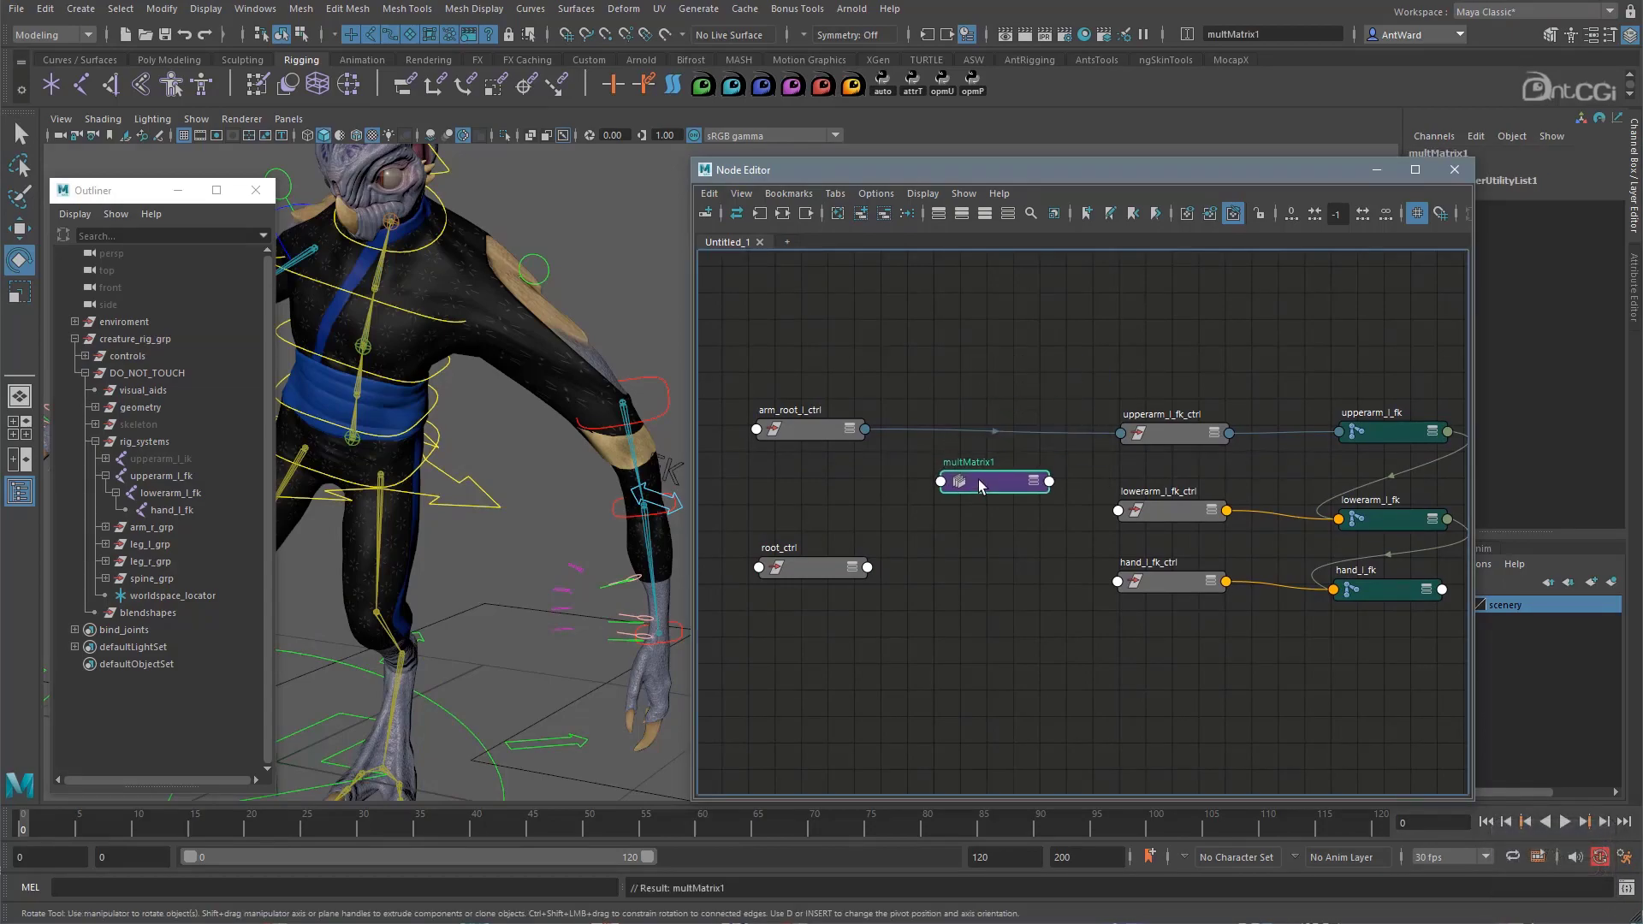
{"action": "key", "text": "3"}
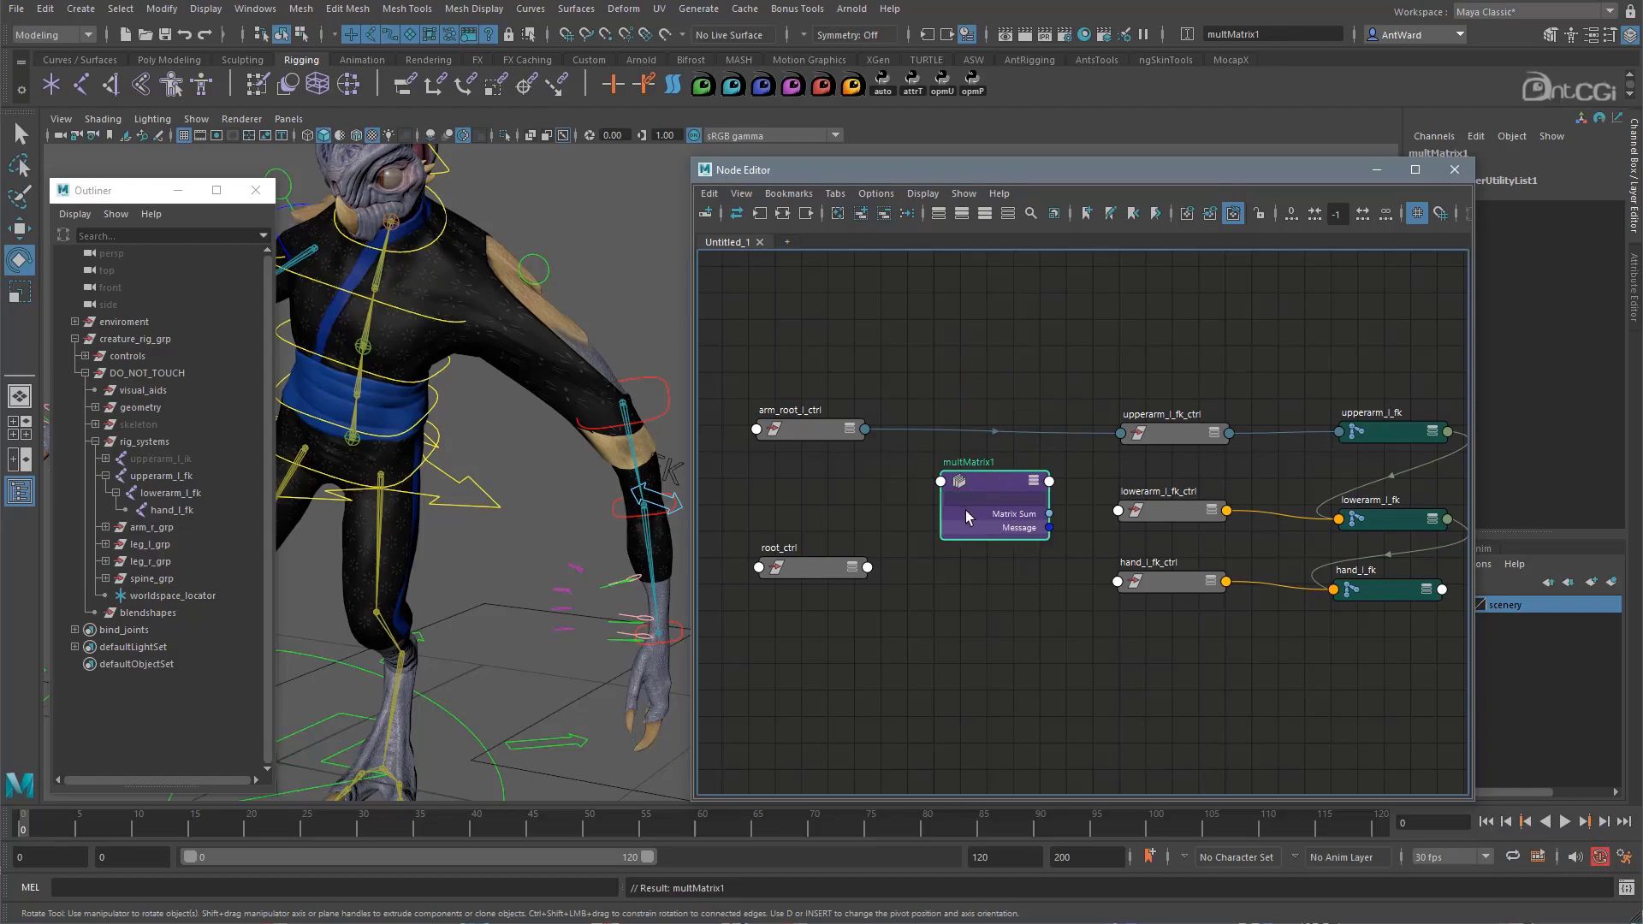
Rename the multMatrix node to upperarm_l_fk_mult, based on the copied name of the upper arm FK control.
{"action": "double_click", "coordinate": [1152, 415]}
{"action": "key", "text": "ctrl+c"}
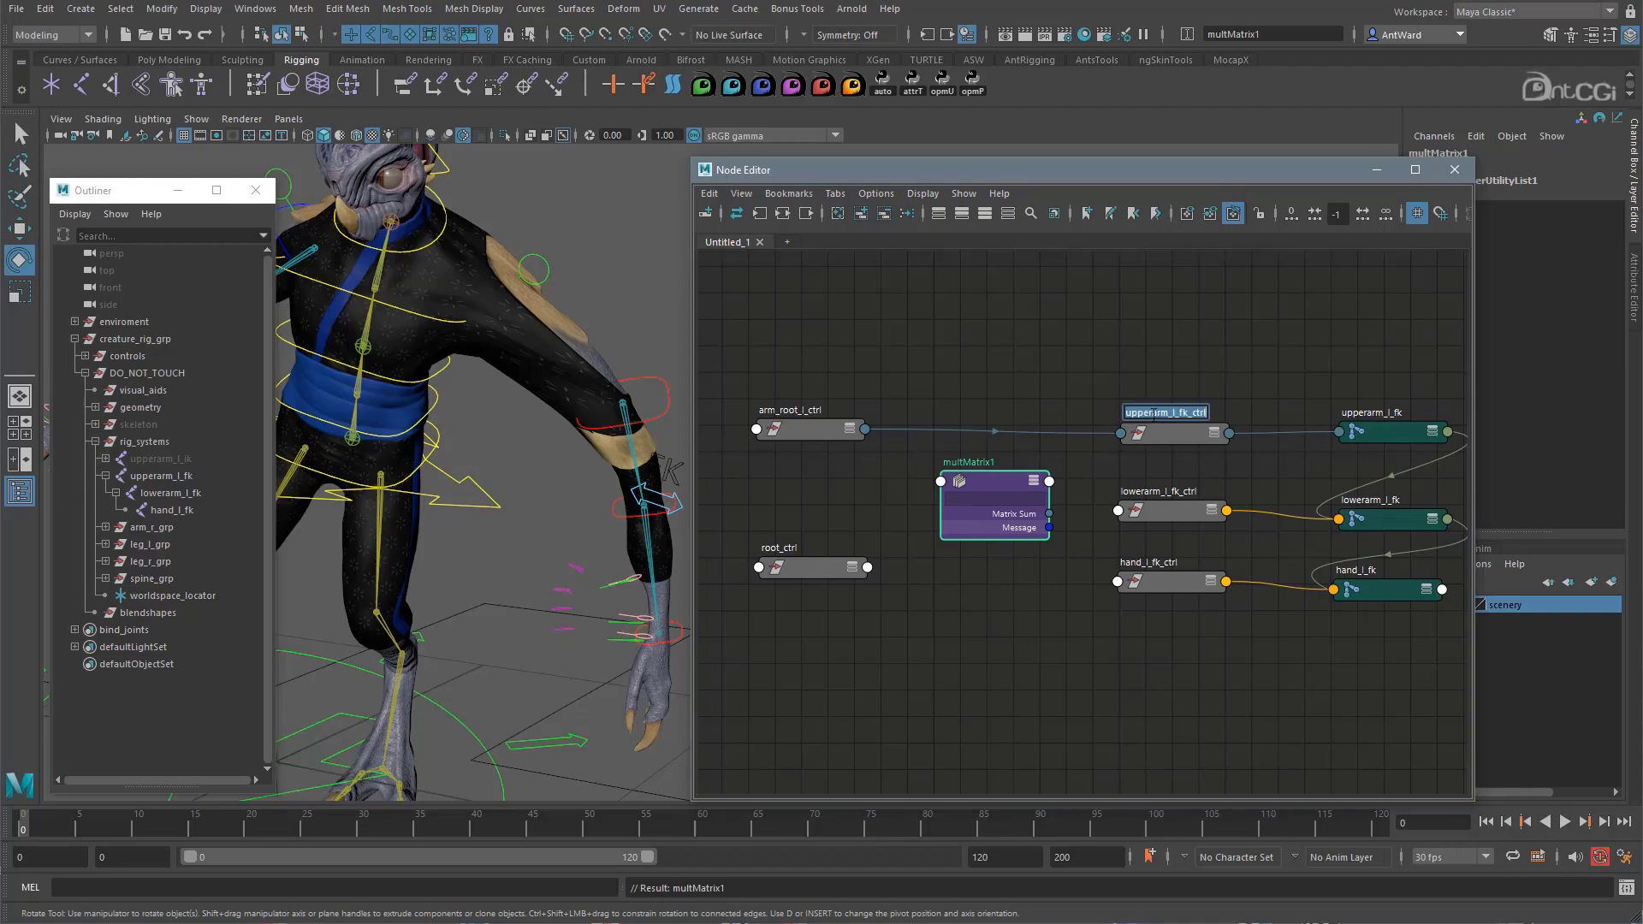
{"action": "double_click", "coordinate": [969, 463]}
{"action": "key", "text": "ctrl+v"}
{"action": "key", "text": "BackSpace"}
{"action": "key", "text": "BackSpace"}
{"action": "key", "text": "BackSpace"}
{"action": "key", "text": "BackSpace"}
{"action": "type", "text": "mult"}
{"action": "key", "text": "Return"}
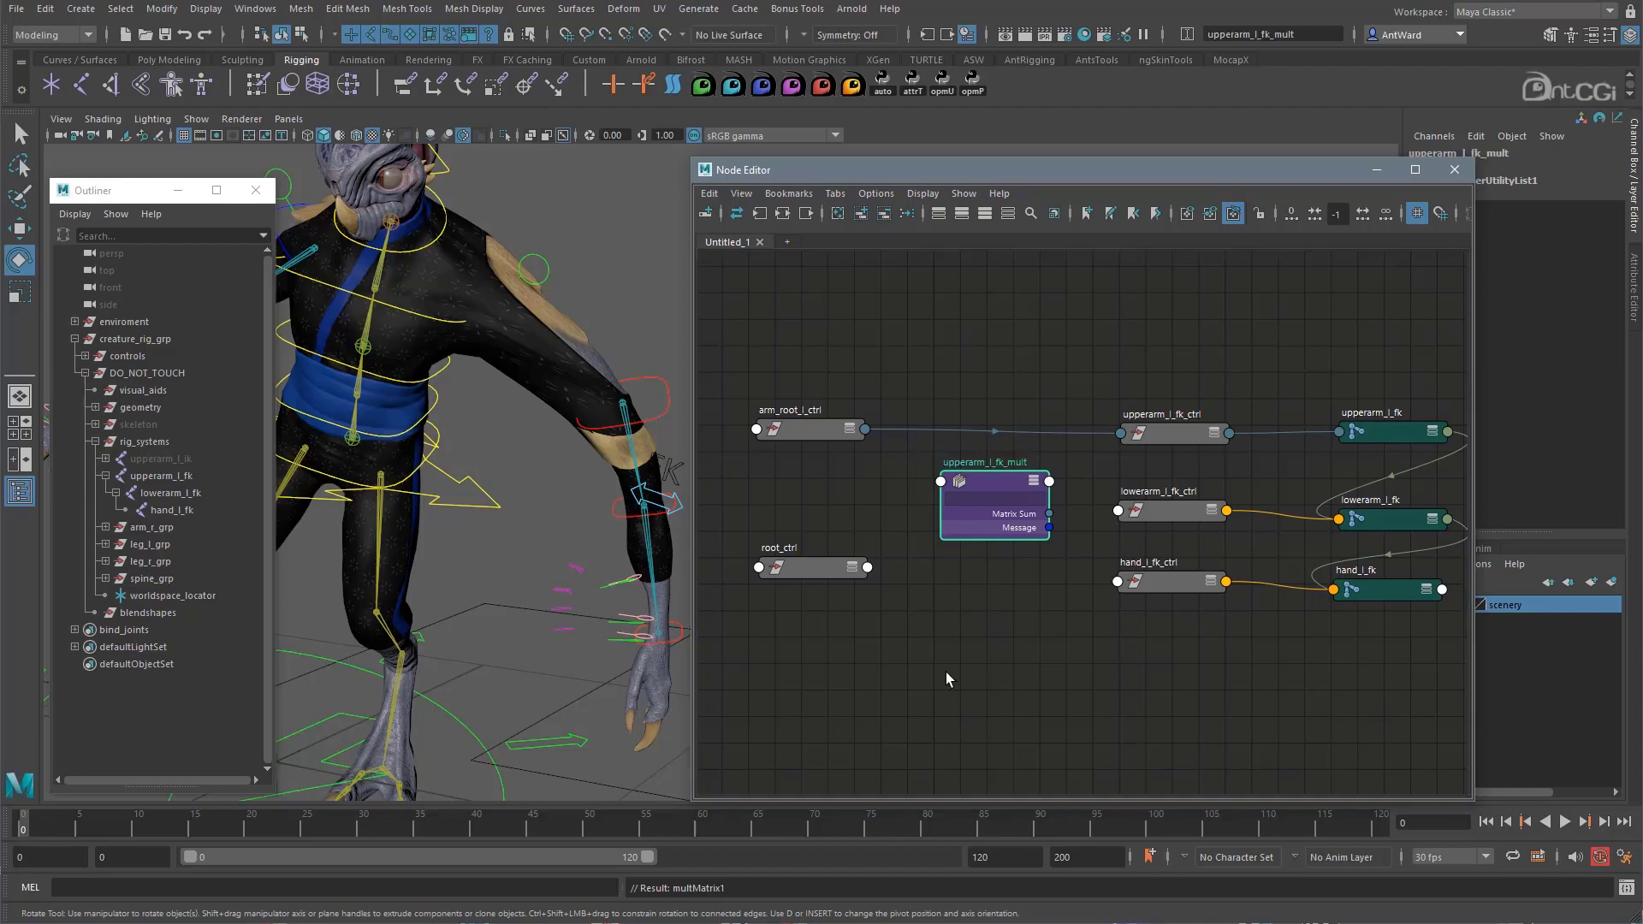
Connect arm_root_l_ctrl's world matrix to the matrixIn input of upperarm_l_fk_mult.
{"action": "left_click", "coordinate": [866, 430]}
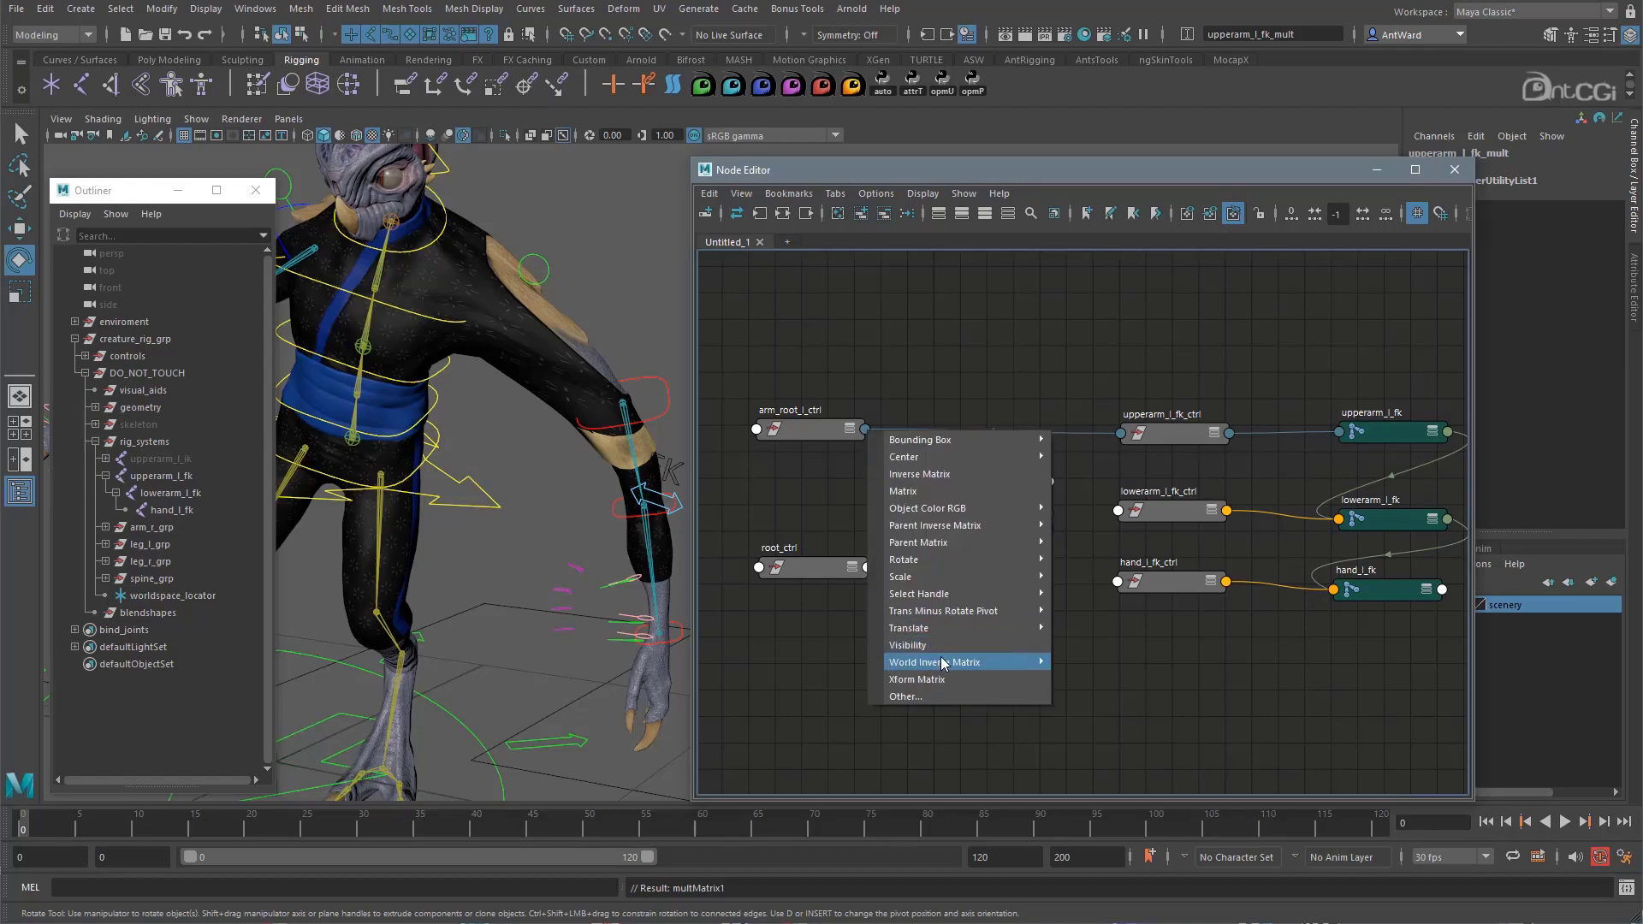
{"action": "left_click", "coordinate": [887, 661]}
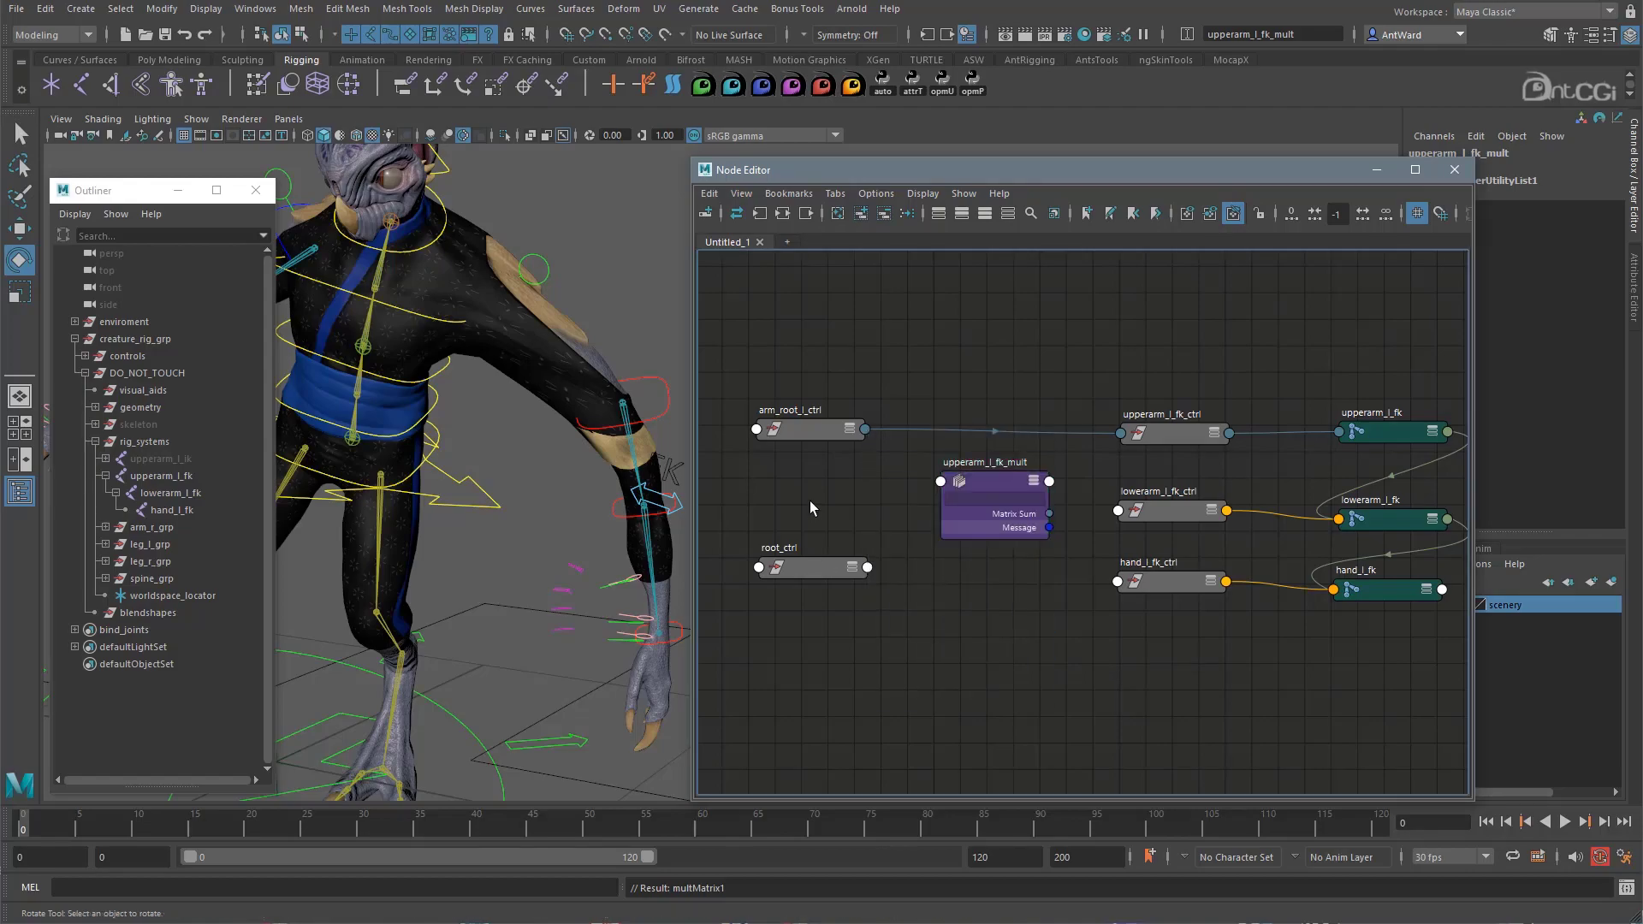
{"action": "left_click", "coordinate": [942, 481]}
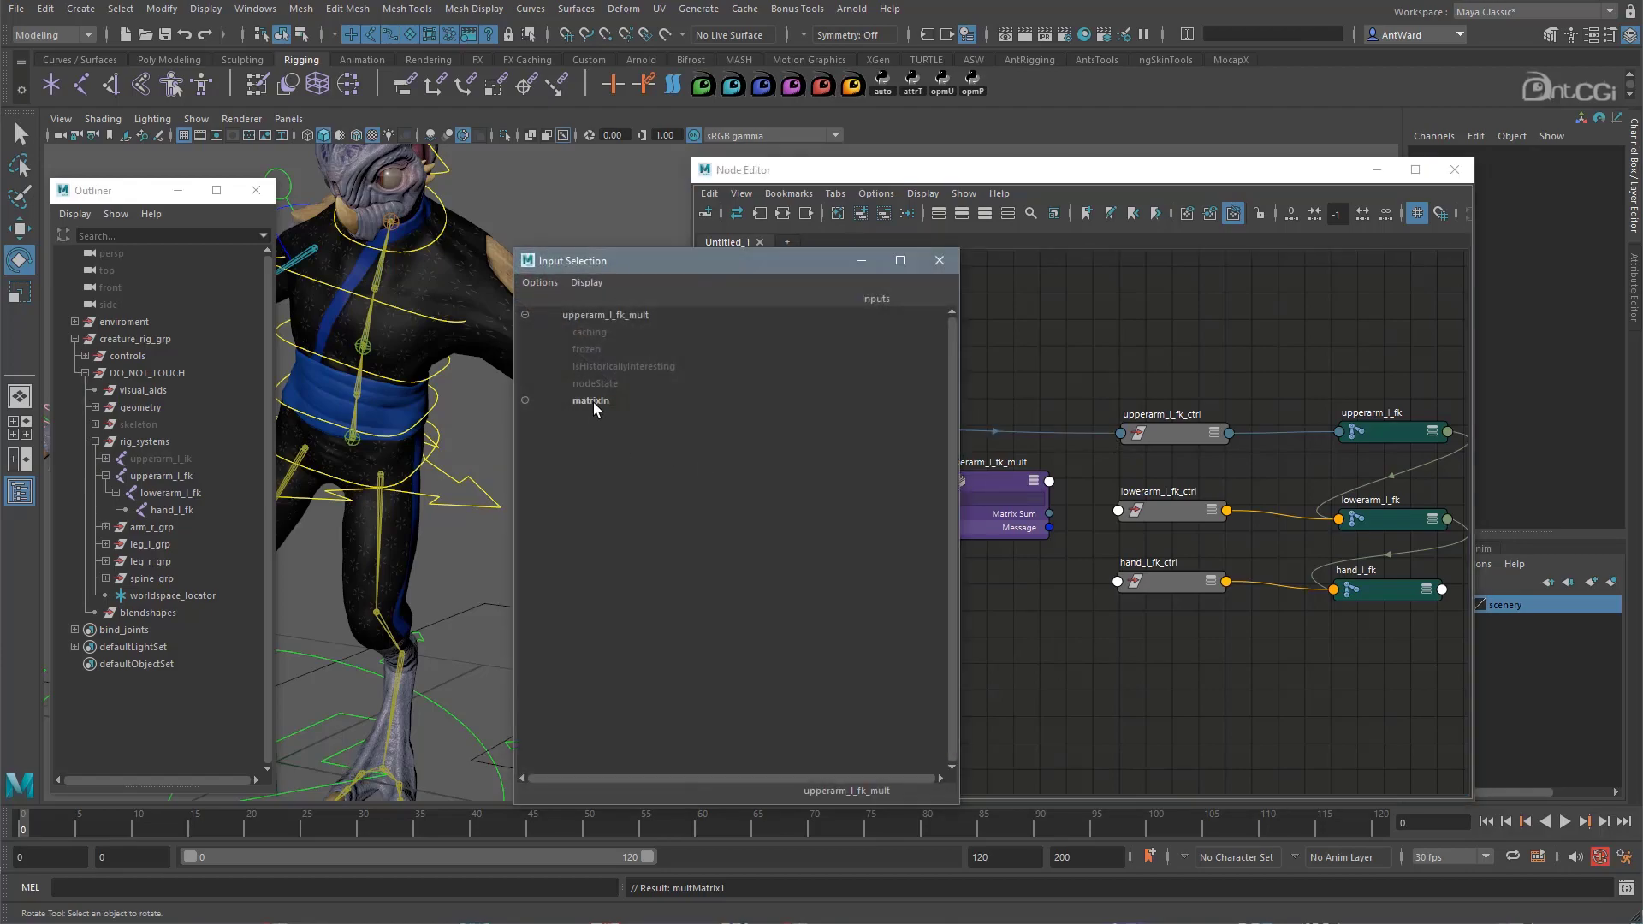
{"action": "left_click", "coordinate": [593, 402]}
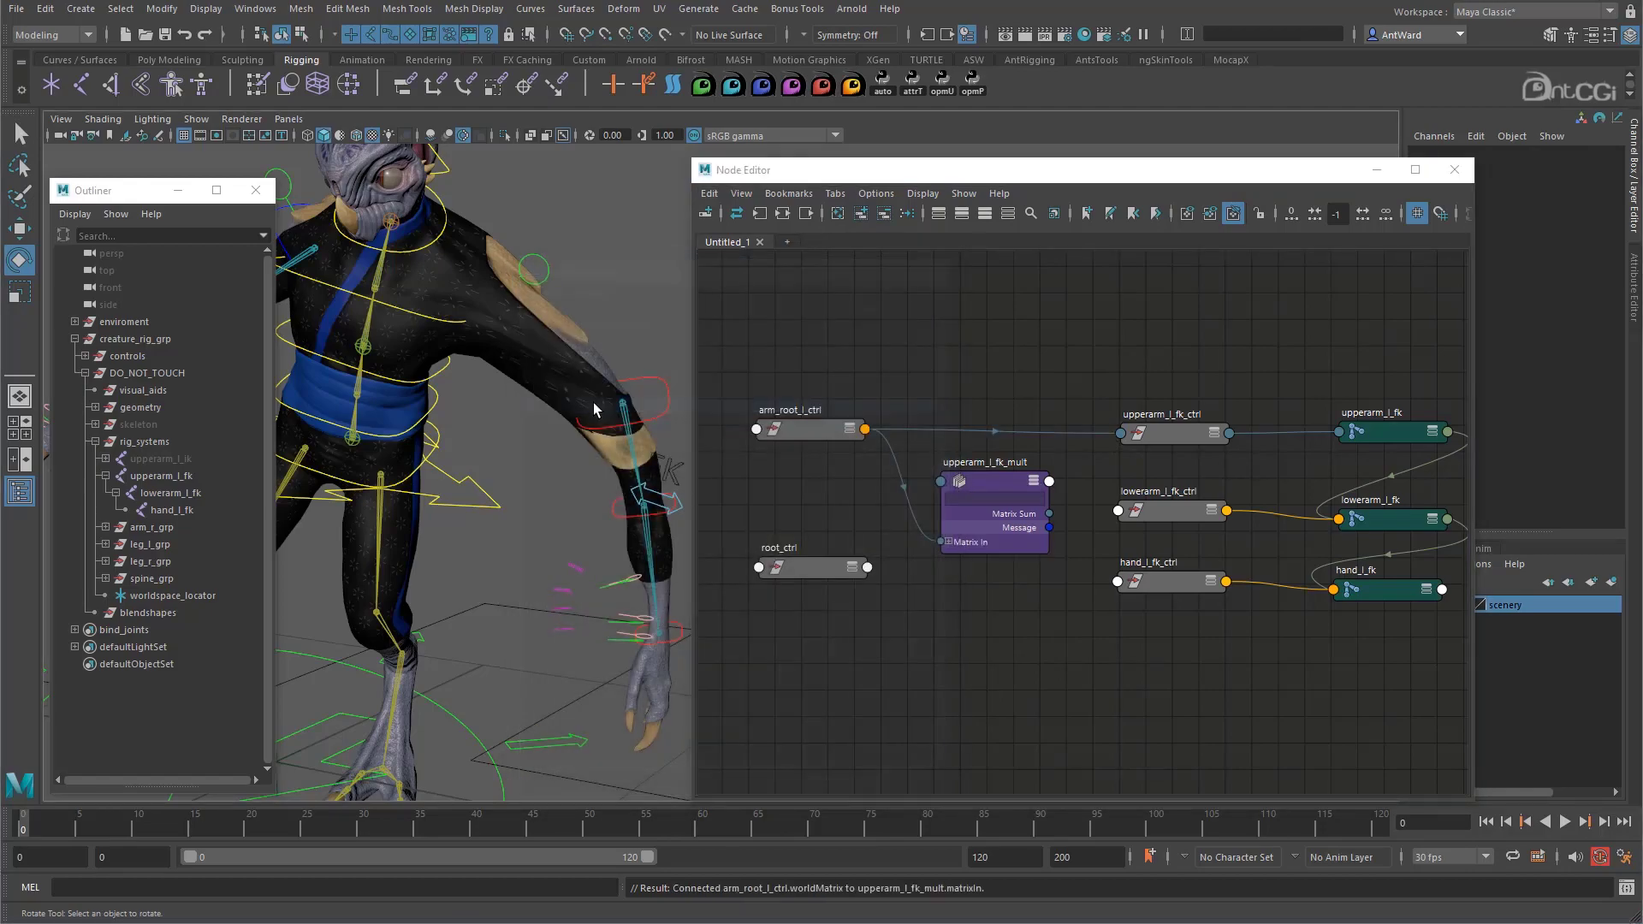
Expand the matrix inputs of upperarm_l_fk_mult and connect root_ctrl's World Inverse Matrix[0] to Matrix In[1].
{"action": "left_click", "coordinate": [948, 542]}
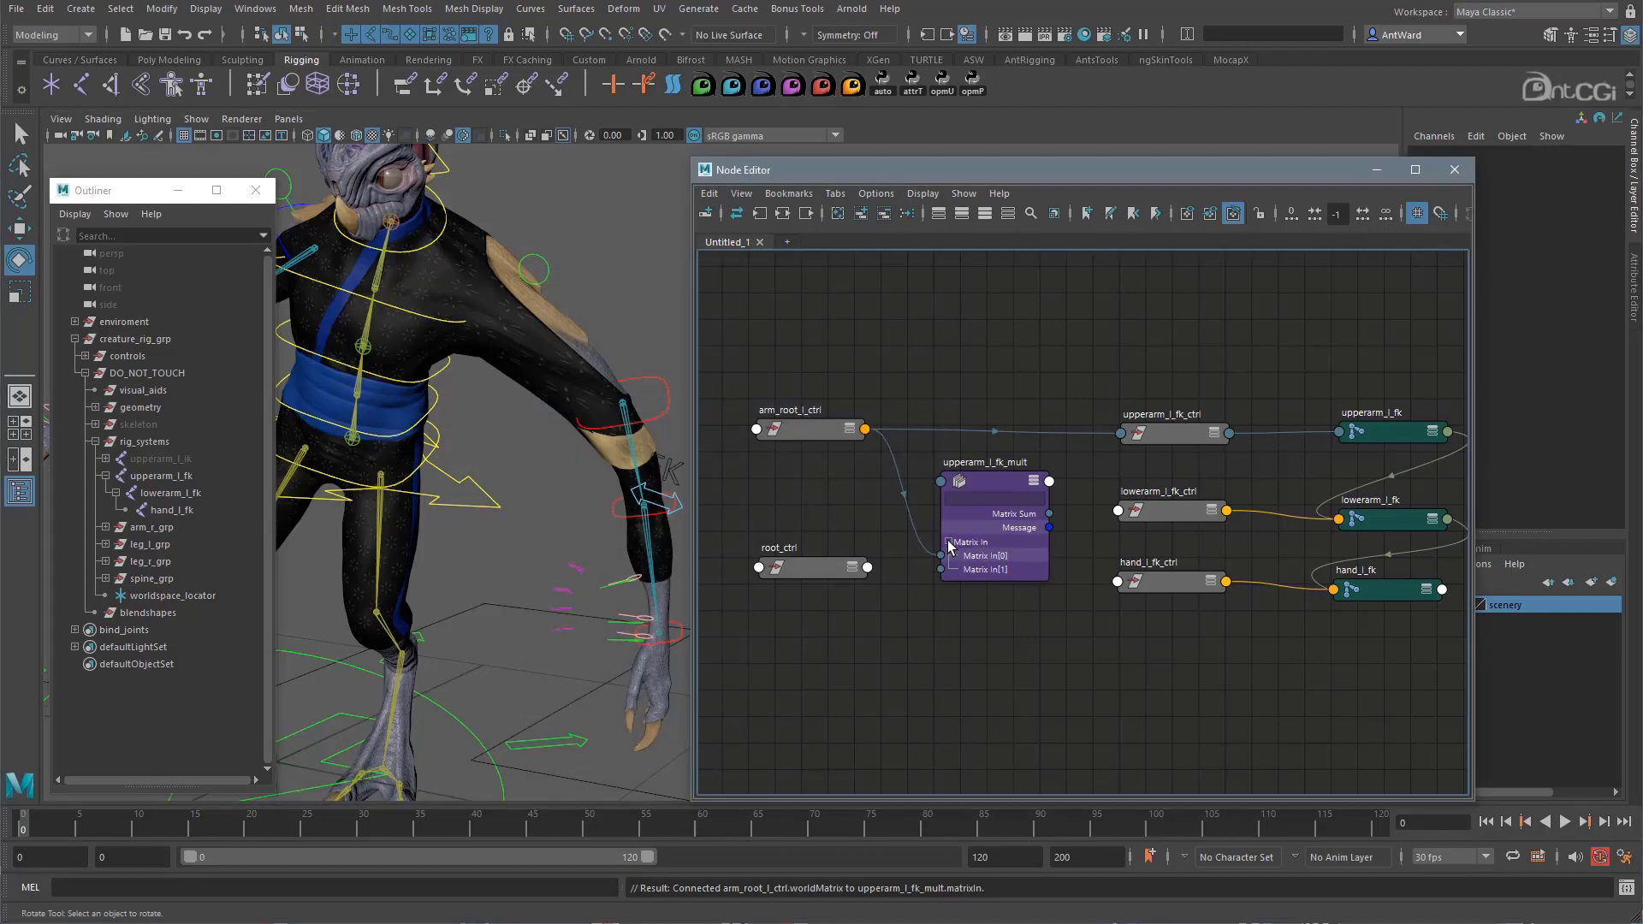
{"action": "left_click", "coordinate": [804, 565]}
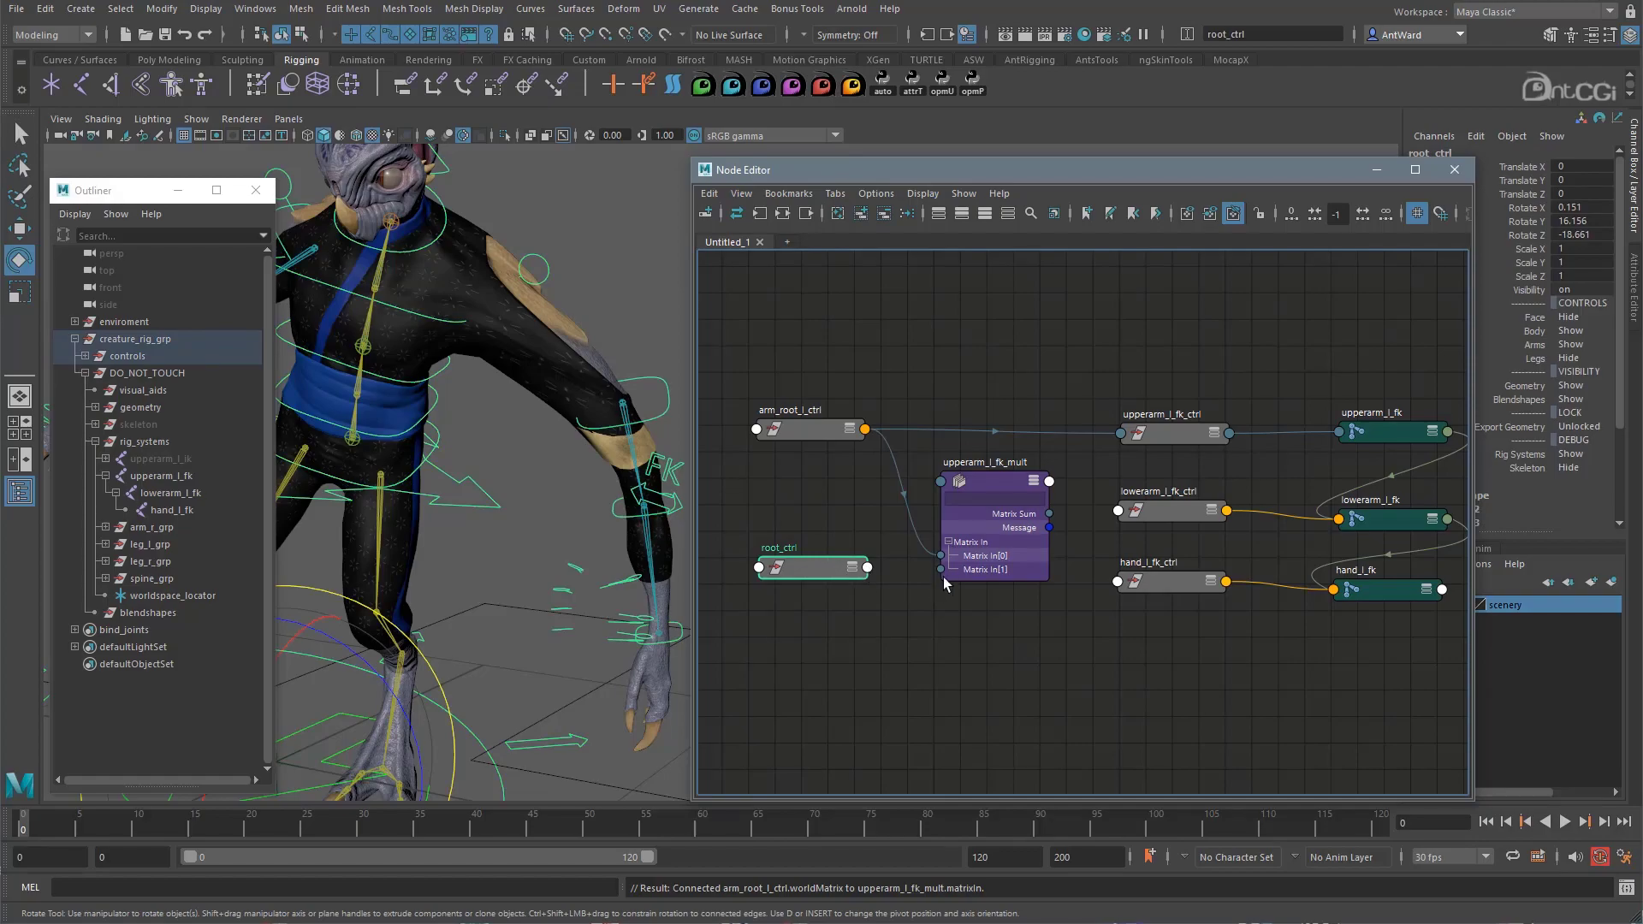
{"action": "left_click", "coordinate": [867, 567]}
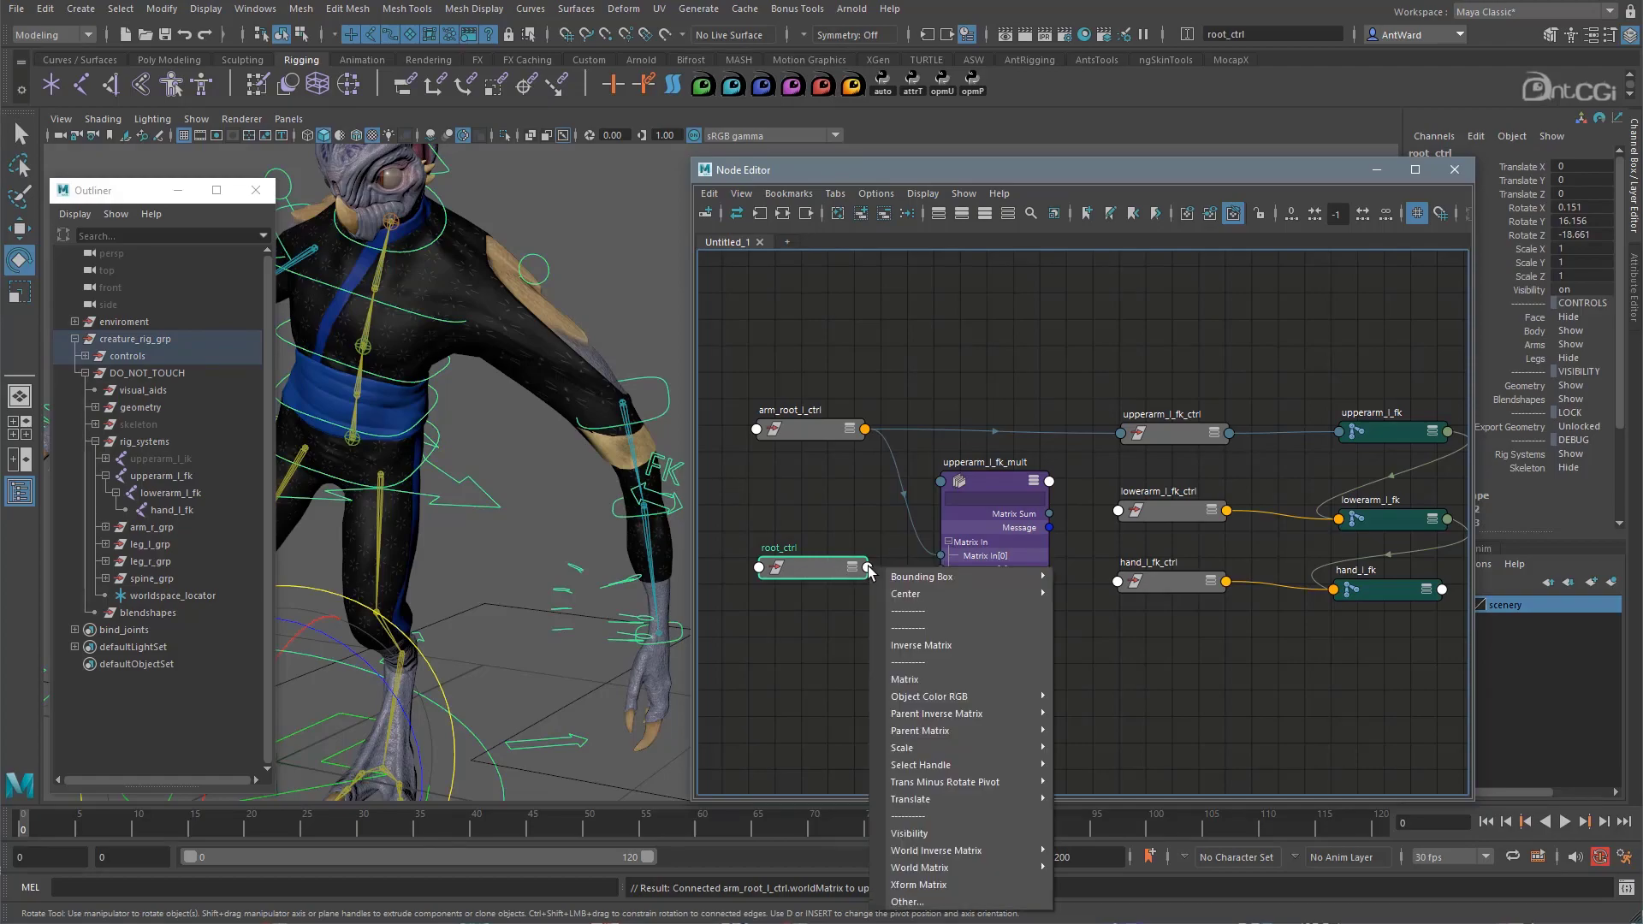
{"action": "mouse_move", "coordinate": [965, 854]}
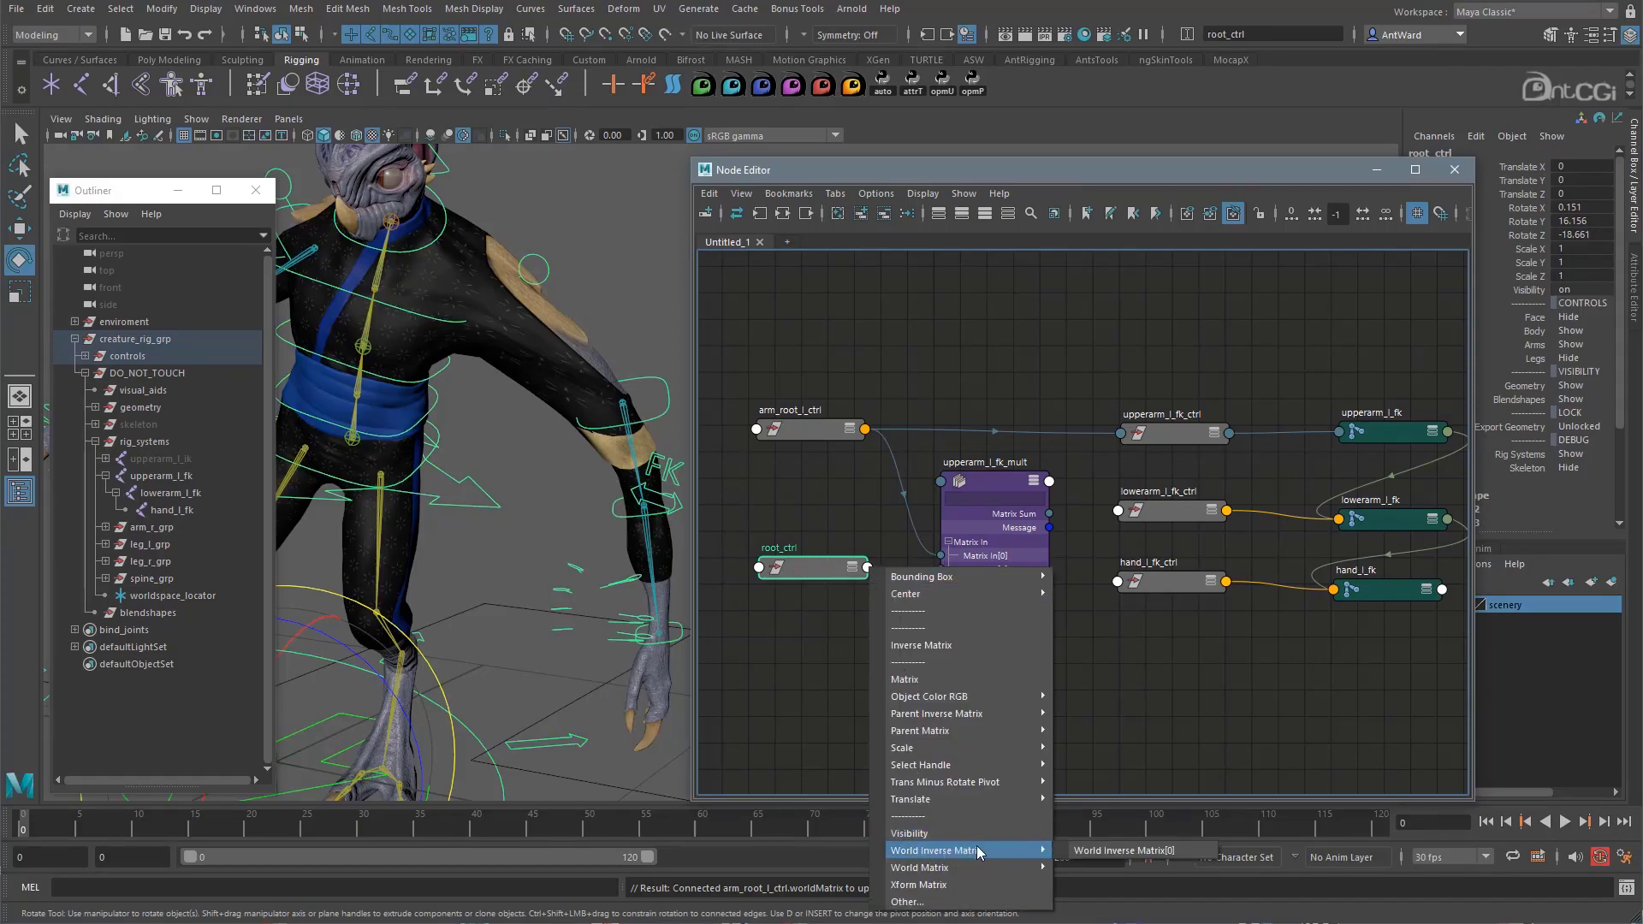
{"action": "left_click", "coordinate": [1093, 851]}
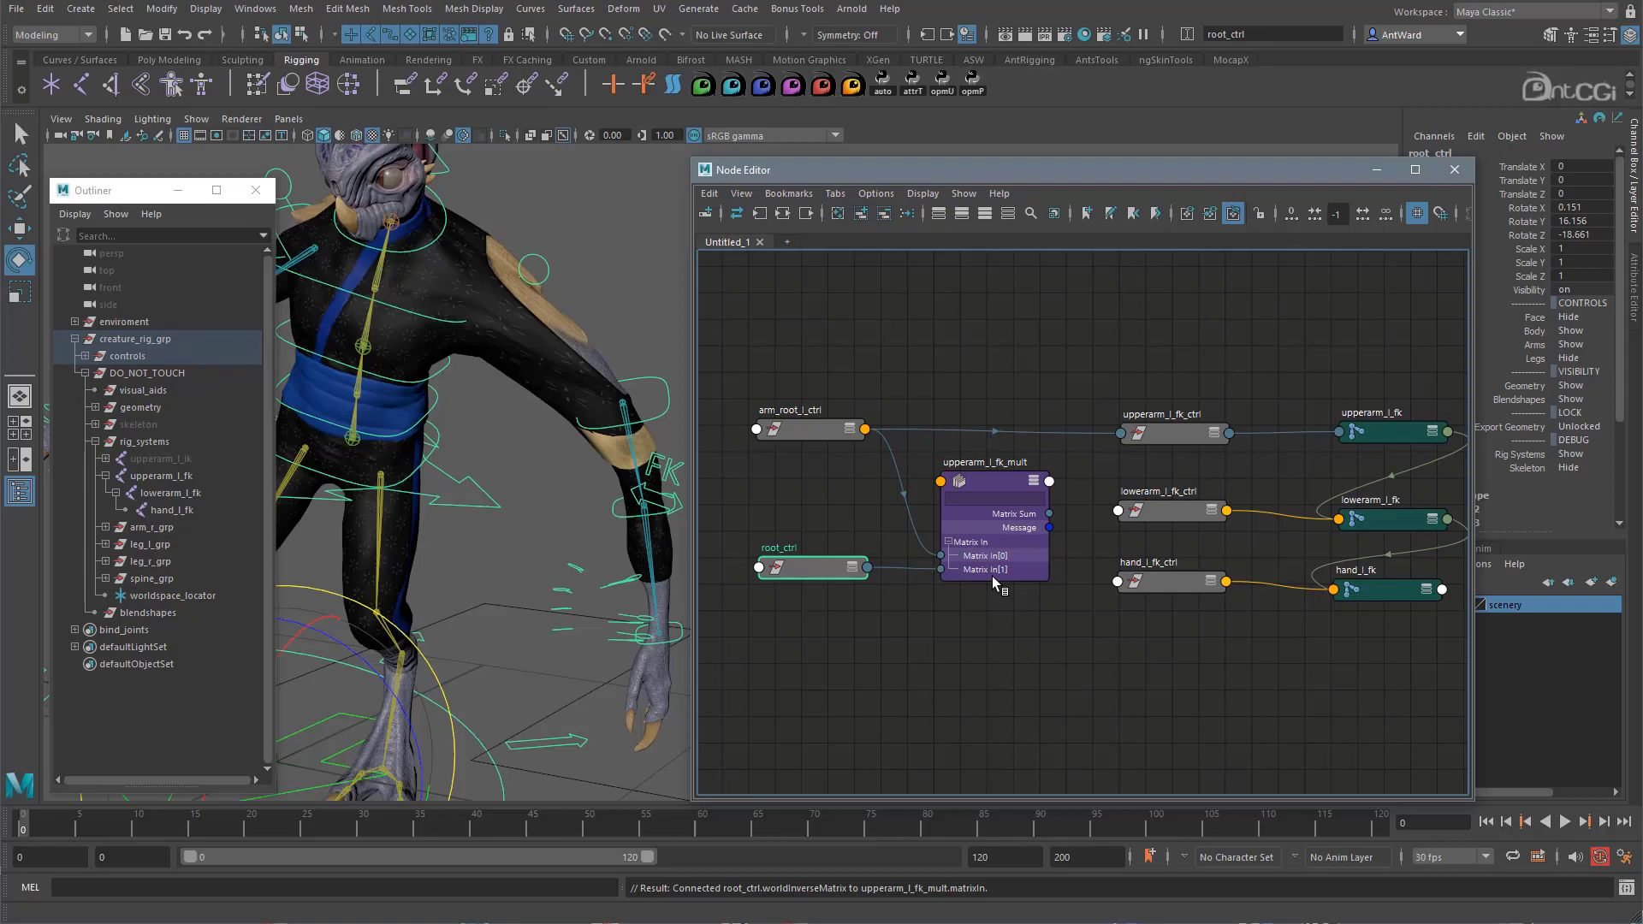
Connect the Matrix Sum of upperarm_l_fk_mult to the offsetParentMatrix of upperarm_l_fk_ctrl.
{"action": "left_click_drag", "start_coordinate": [1051, 517], "coordinate": [1124, 439]}
{"action": "left_click", "coordinate": [1162, 444]}
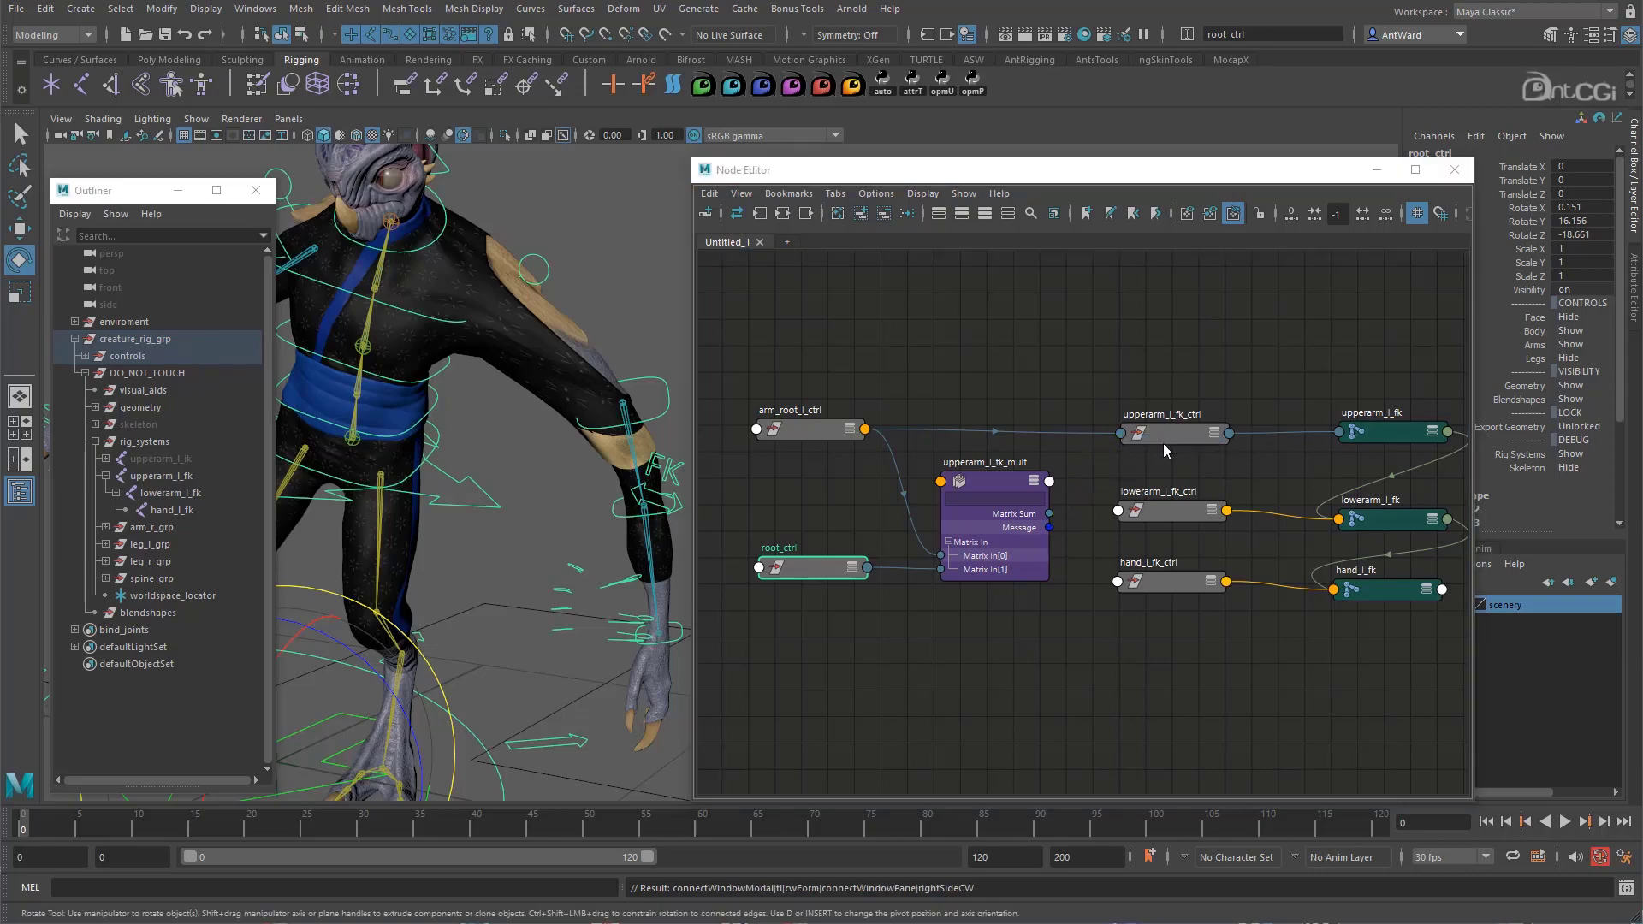
{"action": "scroll", "coordinate": [652, 495], "scroll_direction": "down", "scroll_amount": 10}
{"action": "scroll", "coordinate": [654, 573], "scroll_direction": "down", "scroll_amount": 3}
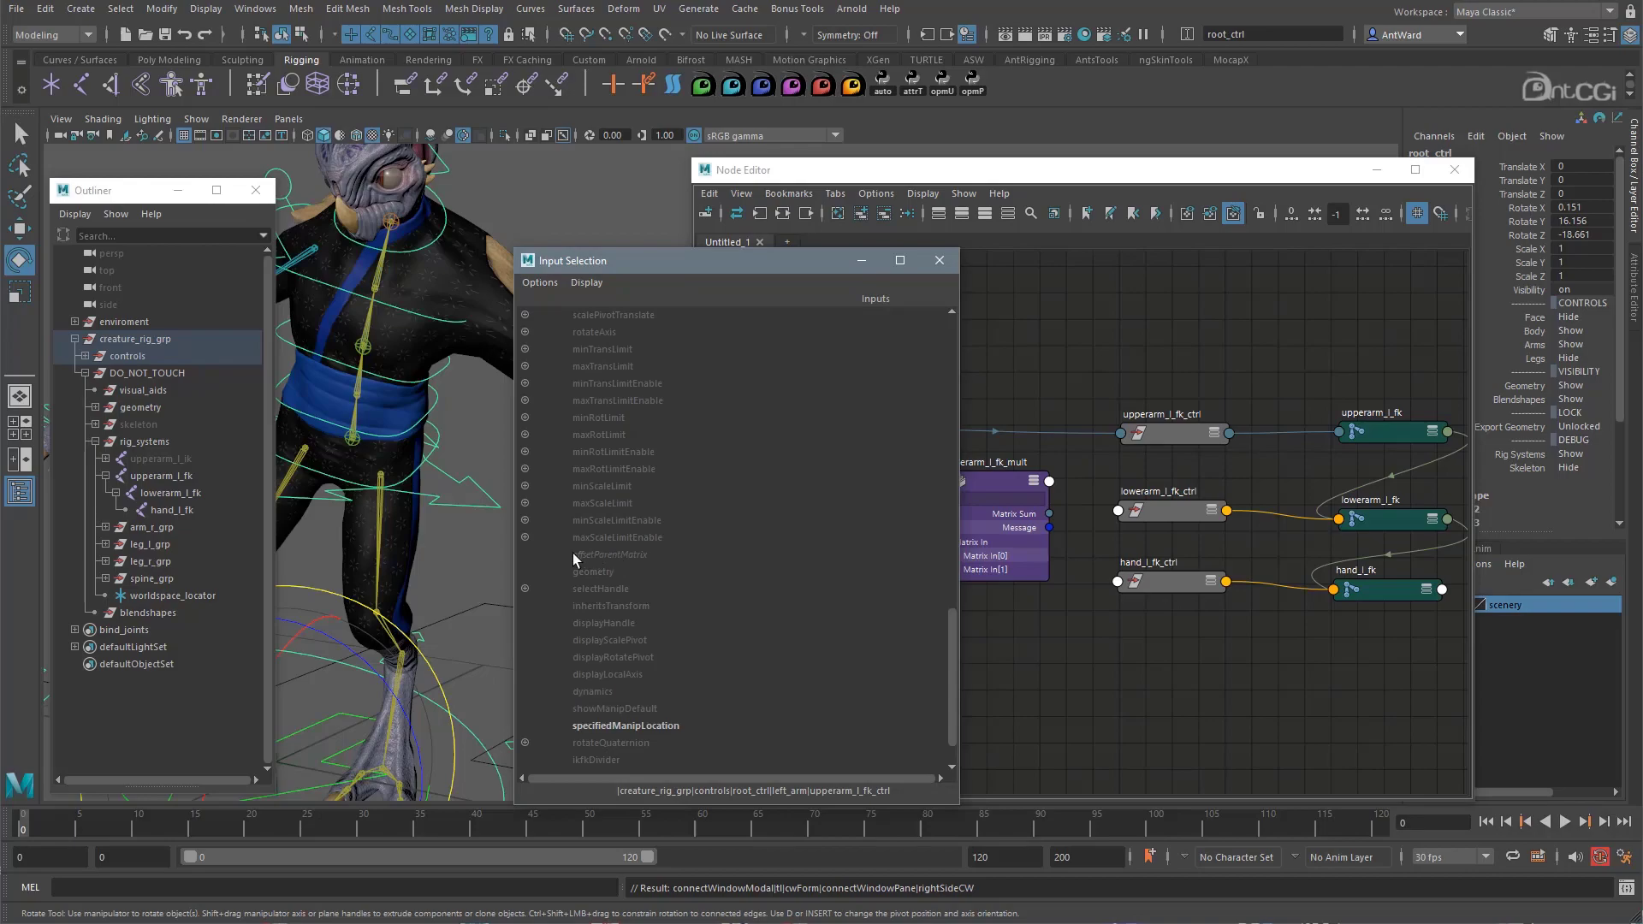
{"action": "left_click", "coordinate": [639, 556]}
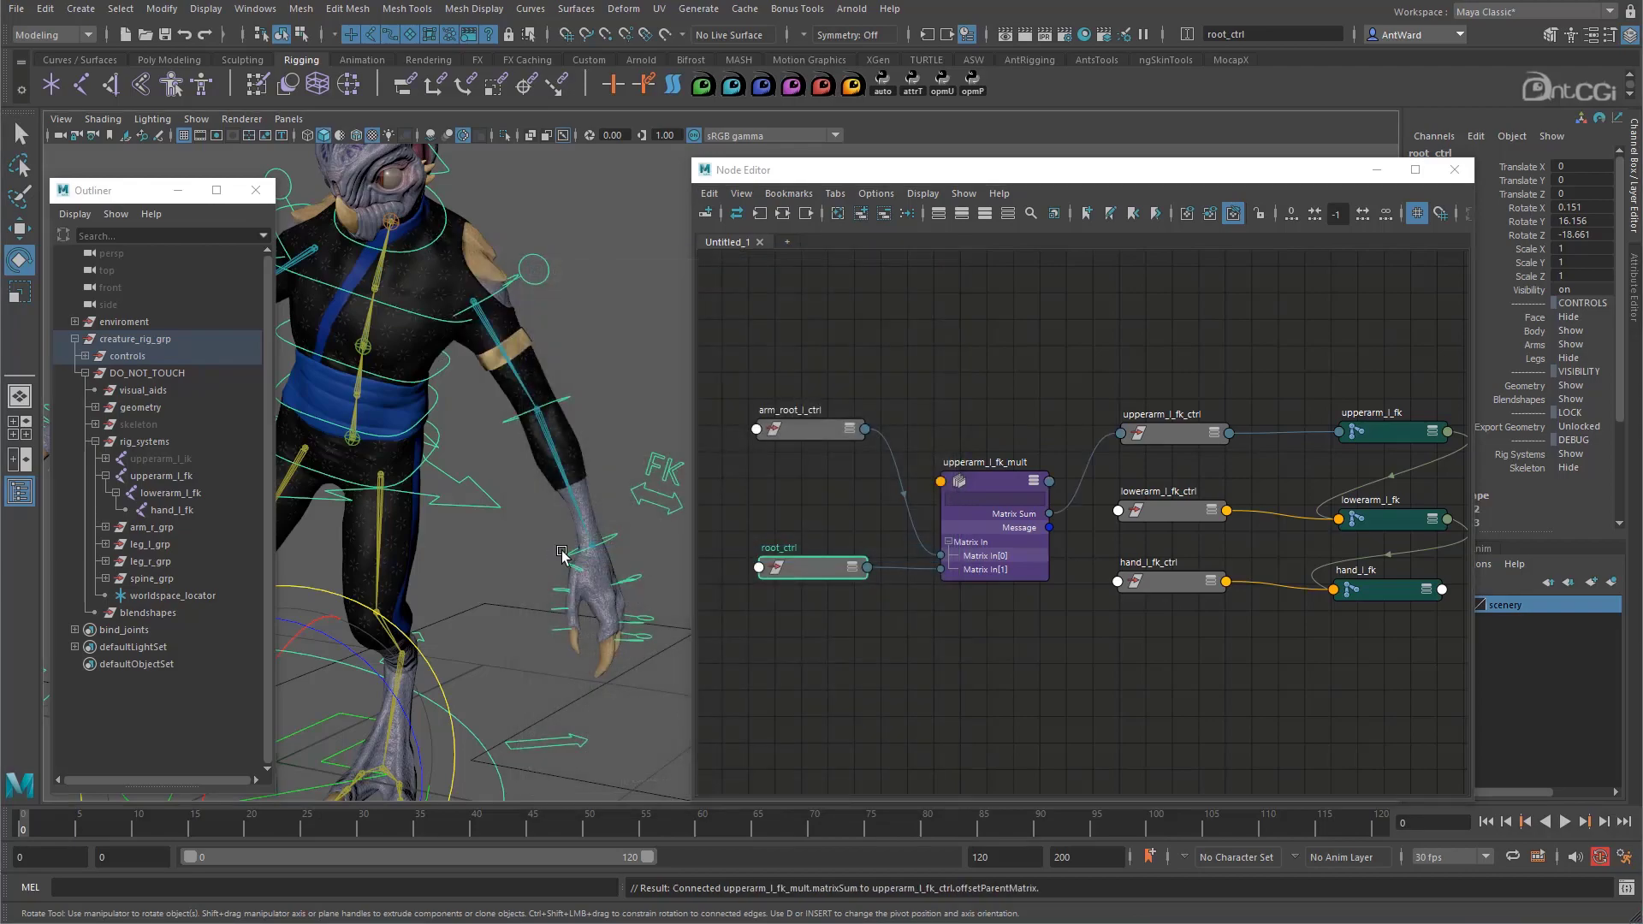
Test the left arm by rotating arm_root_l_ctrl to about X 21.72, Y -4.31, Z 9.33.
{"action": "scroll", "coordinate": [457, 517], "scroll_direction": "down", "scroll_amount": 3}
{"action": "left_click_drag", "start_coordinate": [457, 518], "coordinate": [576, 389], "text": "alt"}
{"action": "left_click_drag", "start_coordinate": [589, 631], "coordinate": [496, 603], "text": "alt"}
{"action": "left_click", "coordinate": [565, 363]}
{"action": "left_click_drag", "start_coordinate": [565, 363], "coordinate": [594, 458]}
{"action": "left_click", "coordinate": [569, 364]}
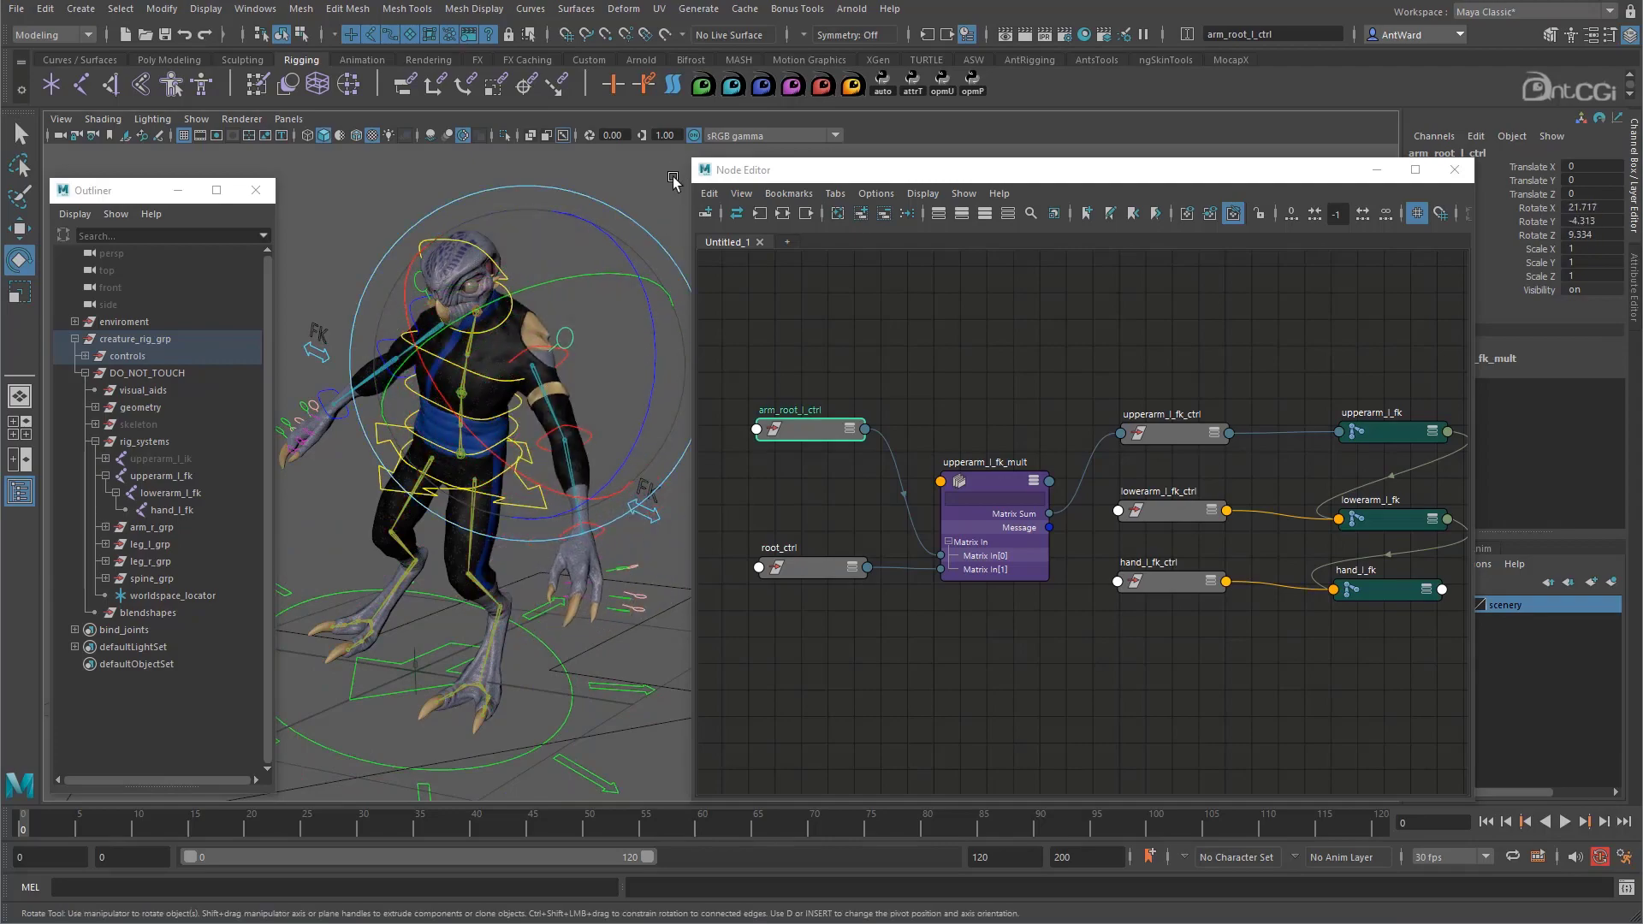
{"action": "left_click", "coordinate": [568, 364]}
{"action": "left_click_drag", "start_coordinate": [572, 433], "coordinate": [589, 702]}
Move and rotate root_ctrl, to about X 5.58, Y -2.40, Z -16.97 rotation, to test how the arm follows.
{"action": "left_click", "coordinate": [591, 685]}
{"action": "key", "text": "w"}
{"action": "left_click_drag", "start_coordinate": [447, 707], "coordinate": [420, 625]}
Reset root_ctrl's translation and rotation to 0 on all axes and clear the selection.
{"action": "left_click_drag", "start_coordinate": [1583, 166], "coordinate": [1583, 235]}
{"action": "type", "text": "0"}
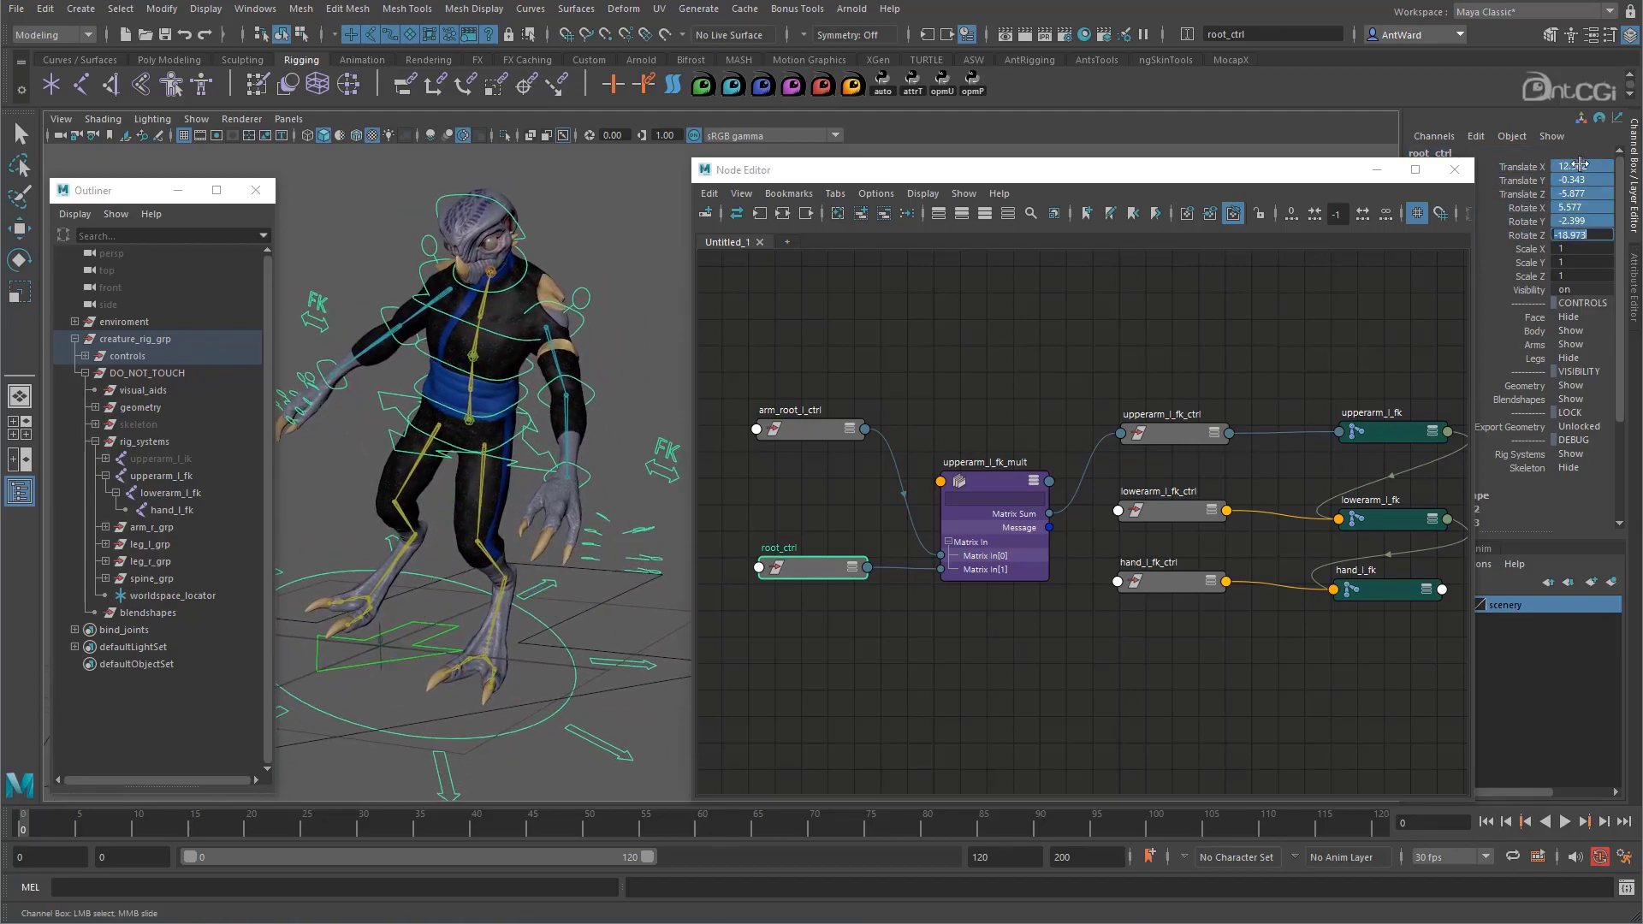
{"action": "key", "text": "Return"}
{"action": "left_click", "coordinate": [452, 263]}
Test-rotate arm_root_l_ctrl to about X 9.11, Y -11.55, Z 19.21, and undo the rotation.
{"action": "left_click_drag", "start_coordinate": [539, 440], "coordinate": [525, 307], "text": "alt"}
{"action": "left_click", "coordinate": [525, 306]}
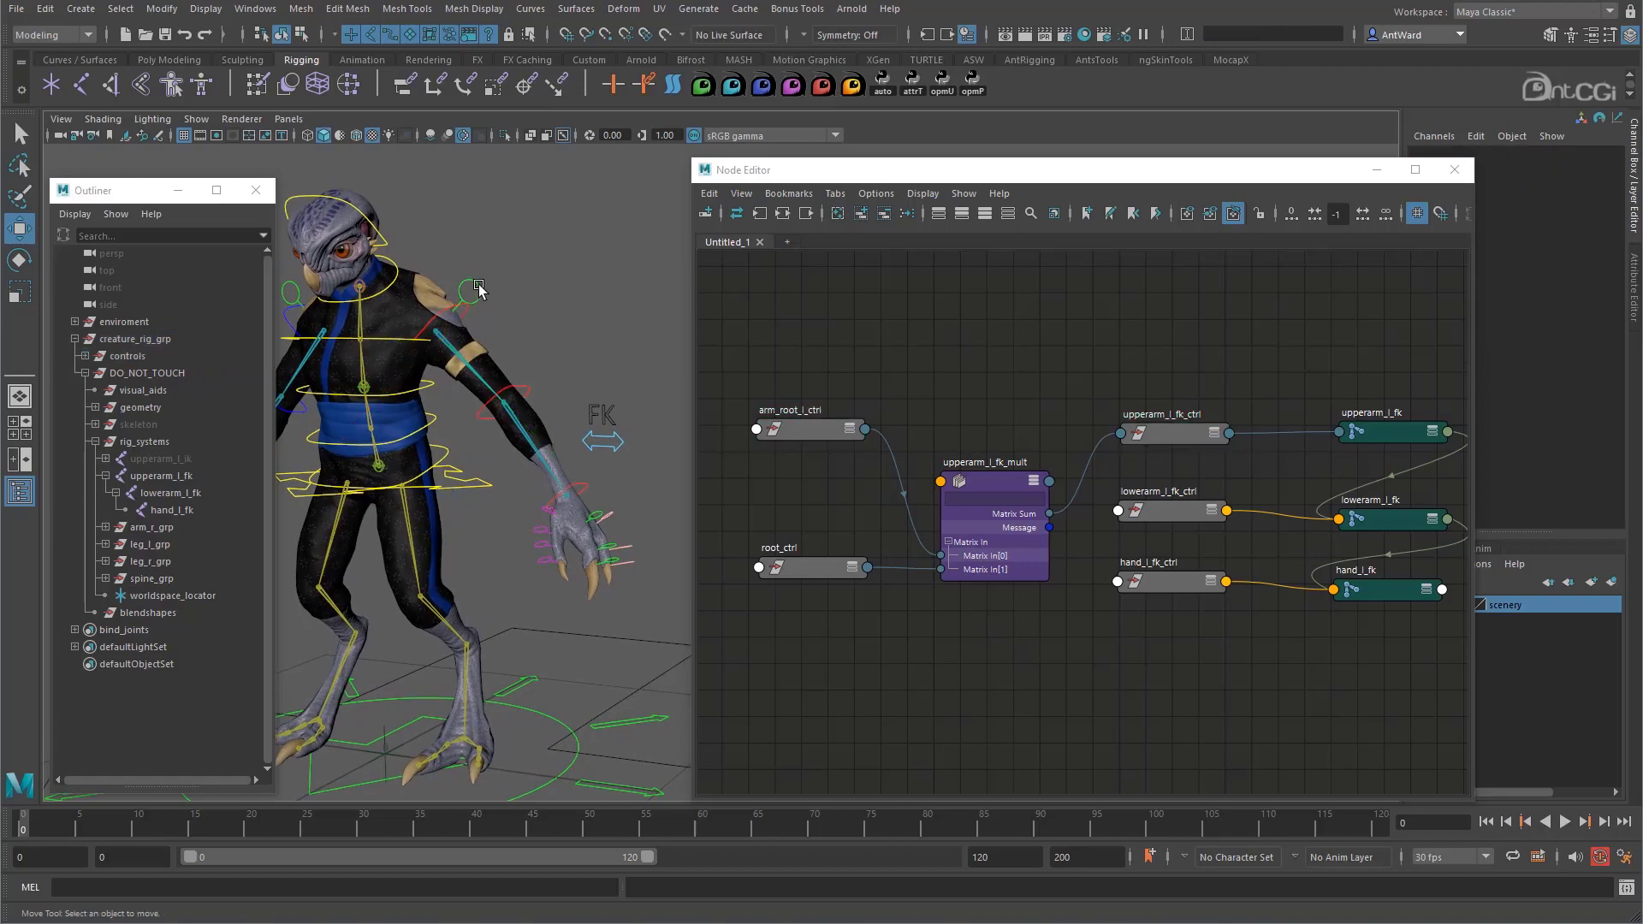
{"action": "left_click", "coordinate": [479, 291]}
{"action": "key", "text": "e"}
{"action": "left_click_drag", "start_coordinate": [476, 355], "coordinate": [420, 314]}
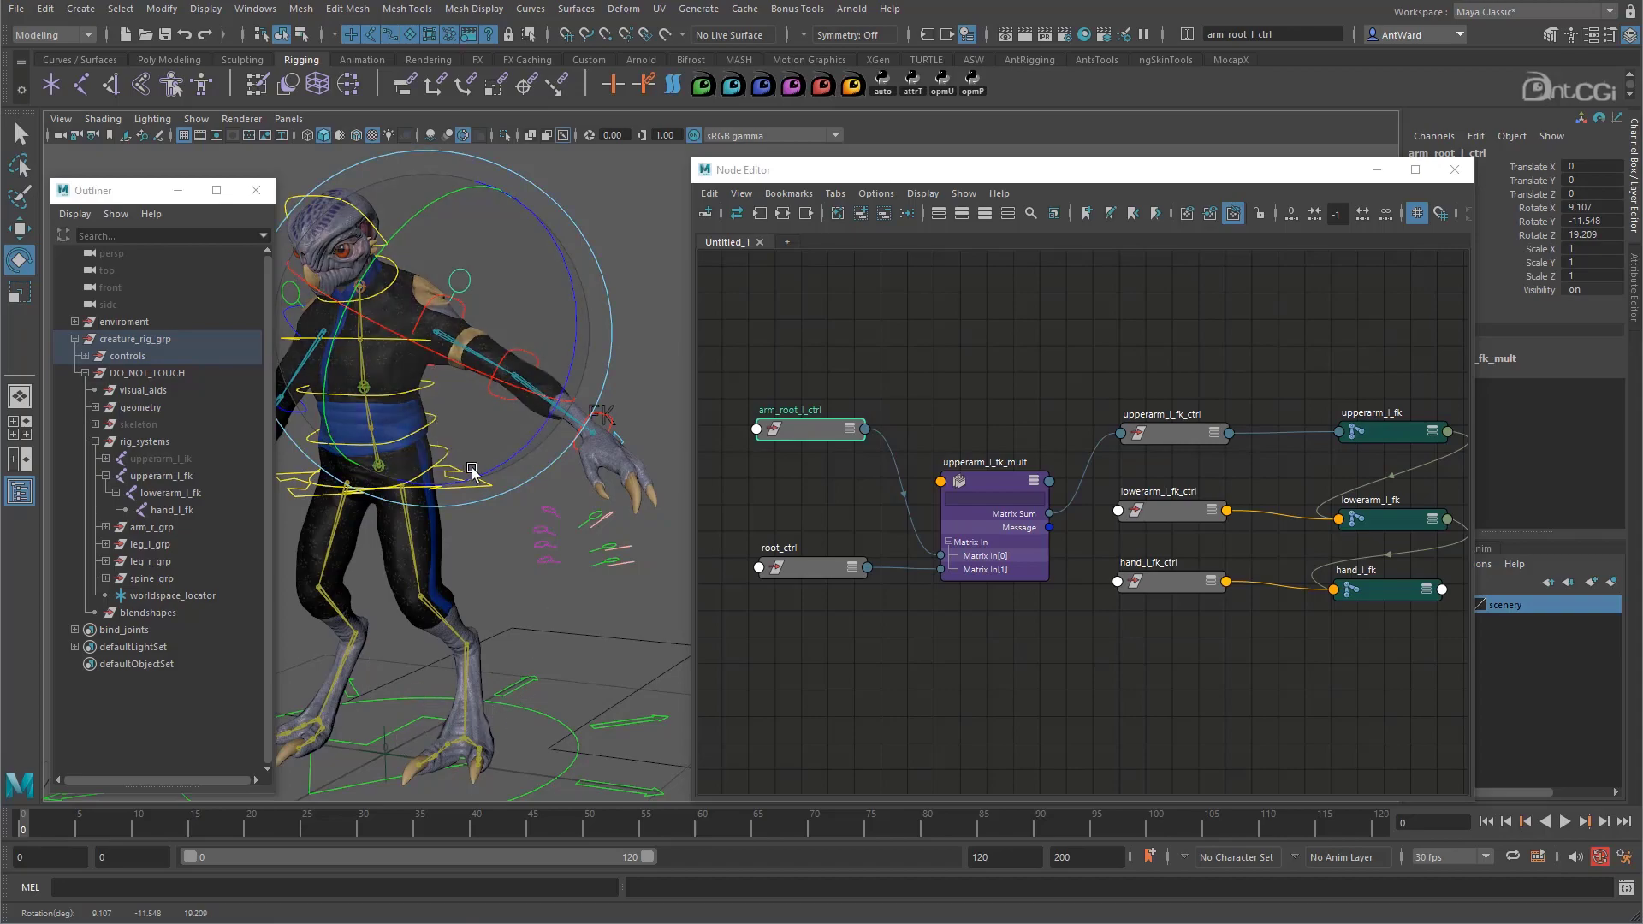
{"action": "key", "text": "ctrl+z"}
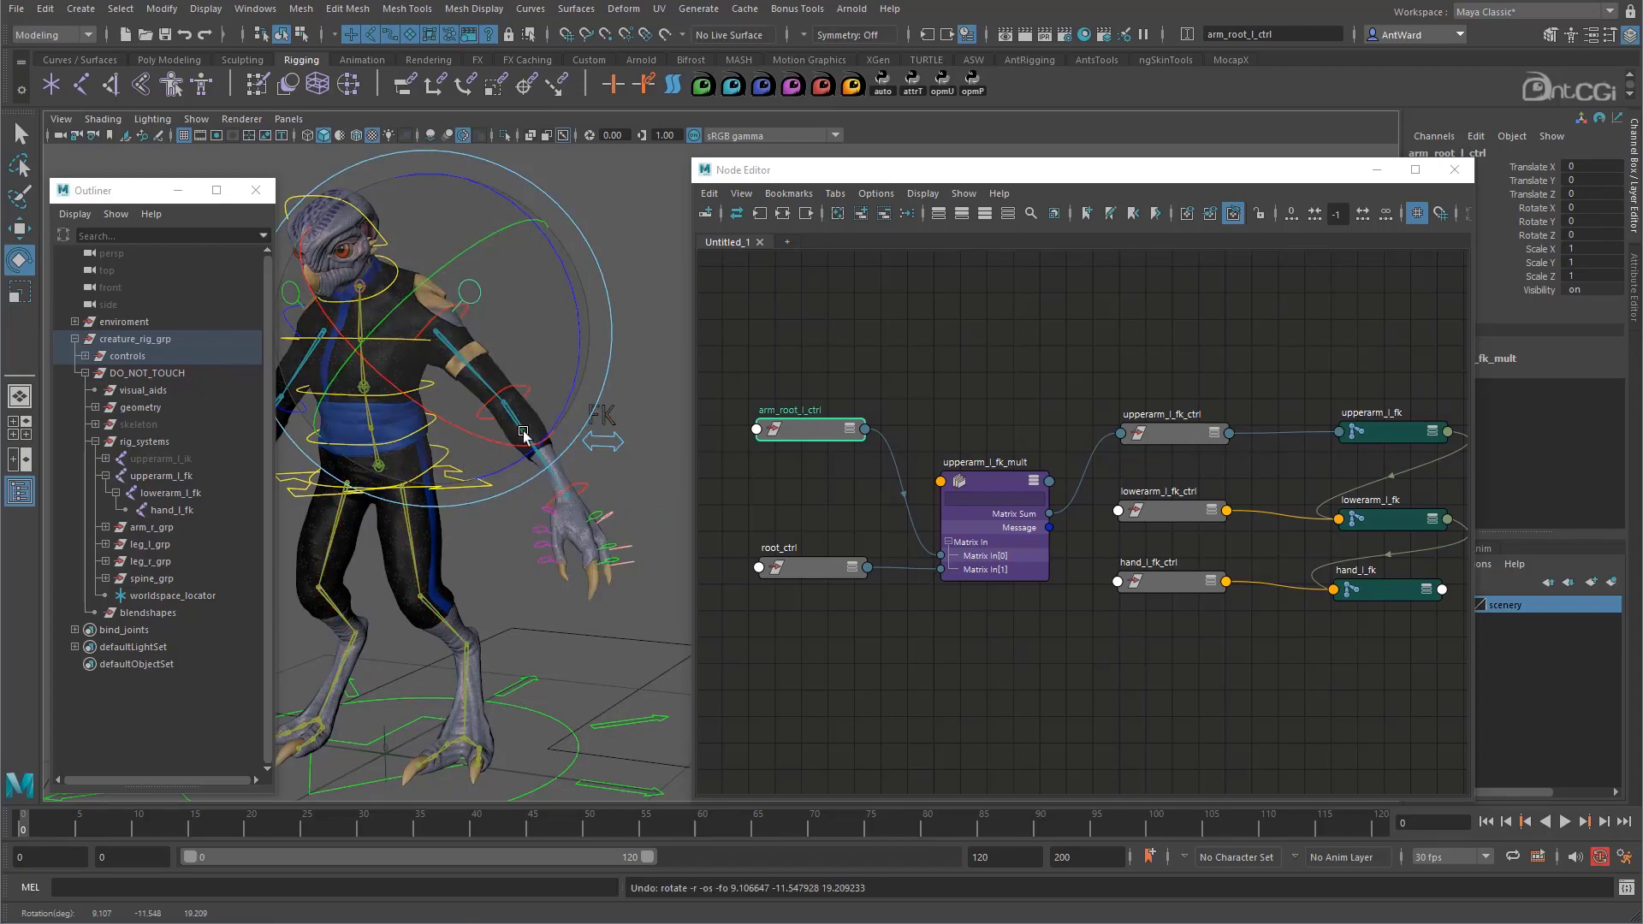
Move the upperarm_l_fk_mult node up so it lines up between arm_root_l_ctrl and upperarm_l_fk_ctrl.
{"action": "middle_click_drag", "start_coordinate": [1092, 554], "coordinate": [1087, 490]}
{"action": "left_click", "coordinate": [1001, 425]}
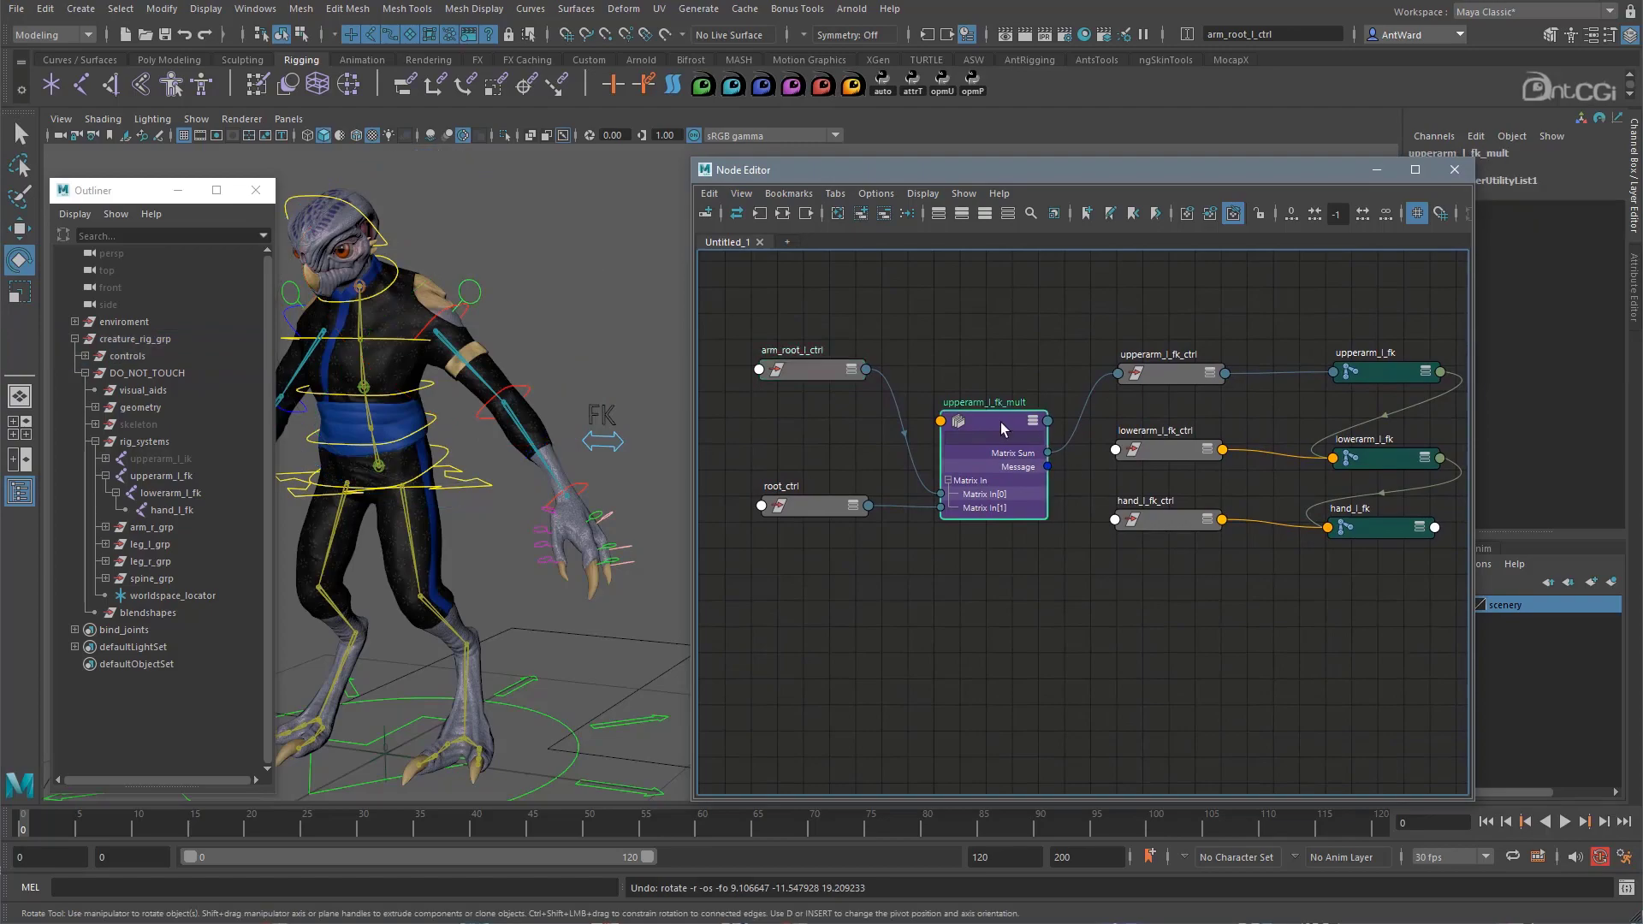
{"action": "left_click_drag", "start_coordinate": [1003, 428], "coordinate": [1005, 382]}
{"action": "left_click", "coordinate": [986, 583]}
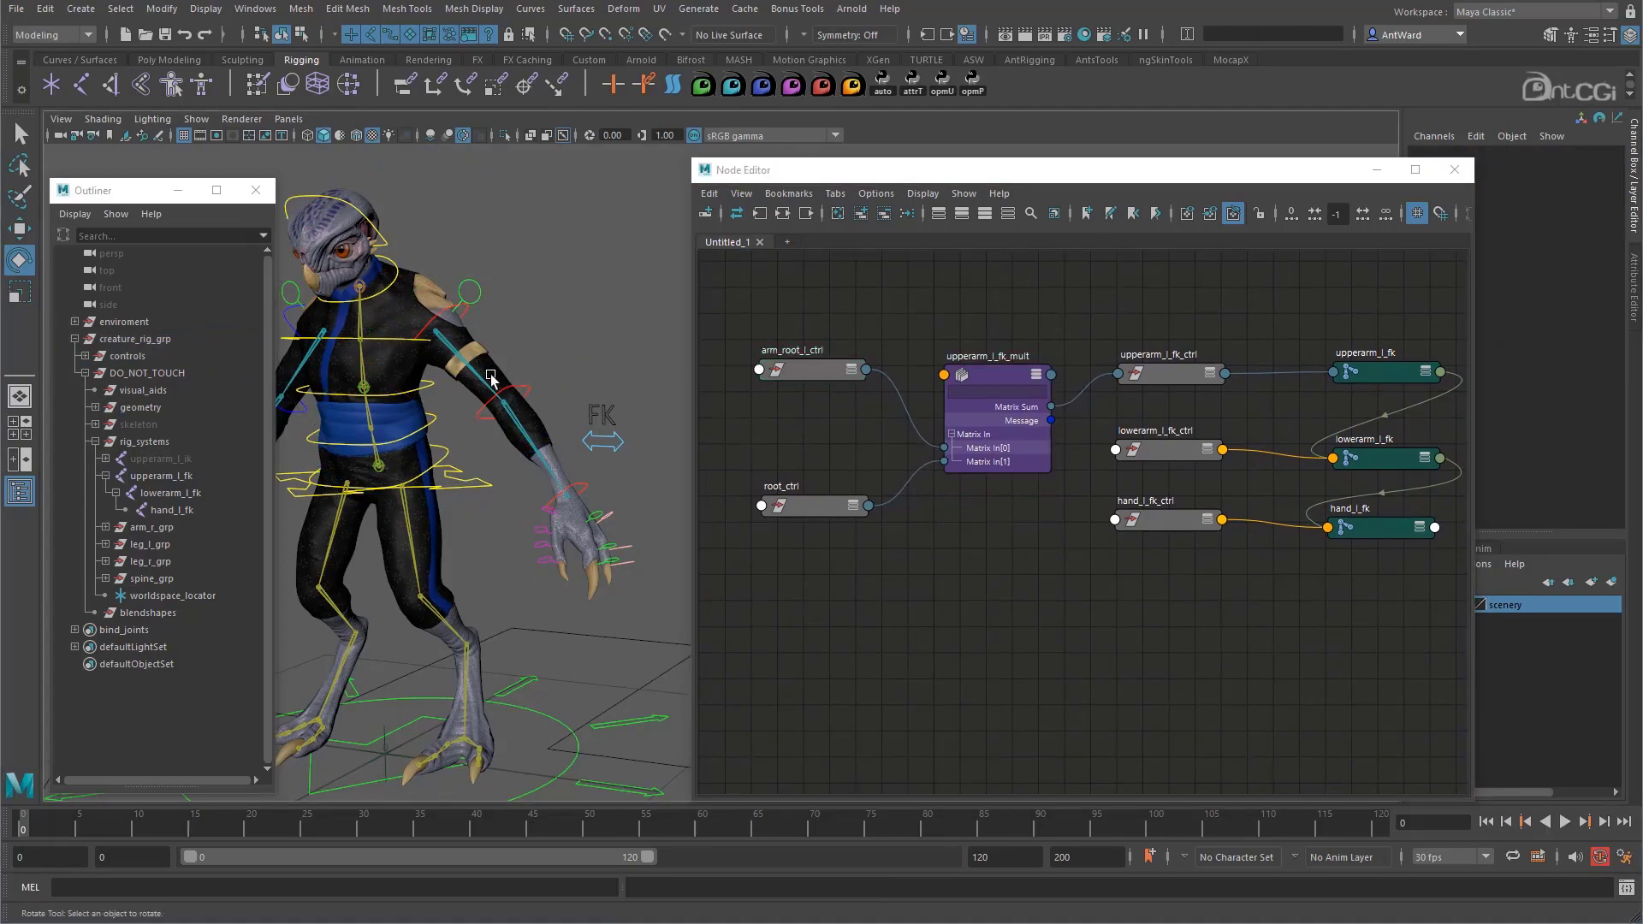
Create an empty group, add it to the node graph and rename it arm_root_l_wspace.
{"action": "left_click_drag", "start_coordinate": [520, 396], "coordinate": [488, 376], "text": "alt"}
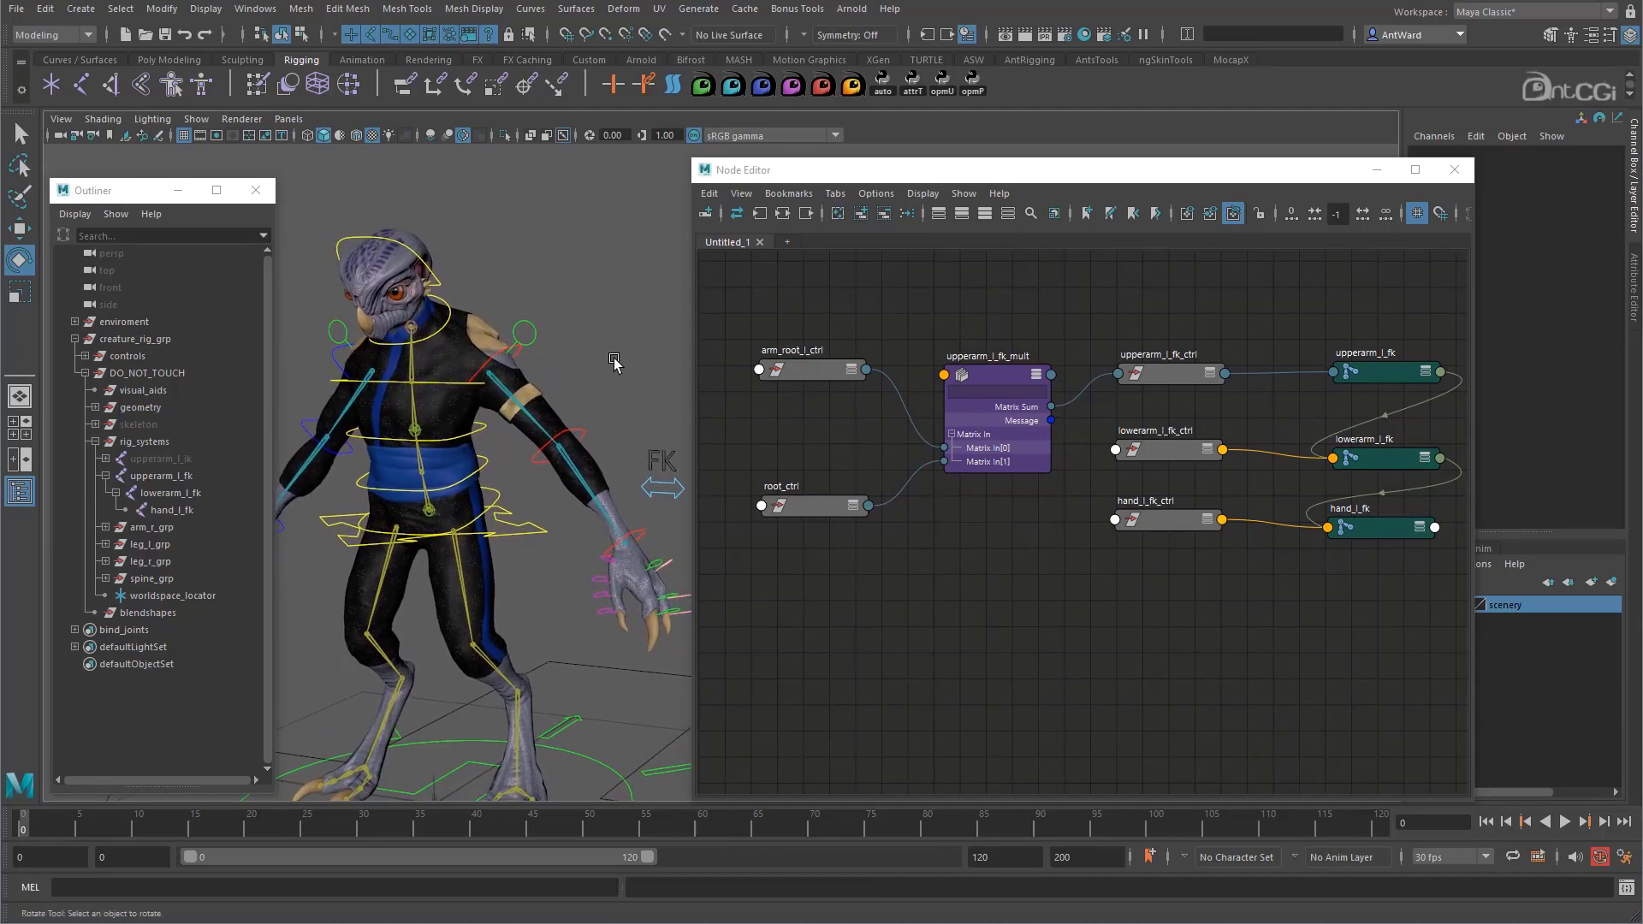
{"action": "key", "text": "ctrl+g"}
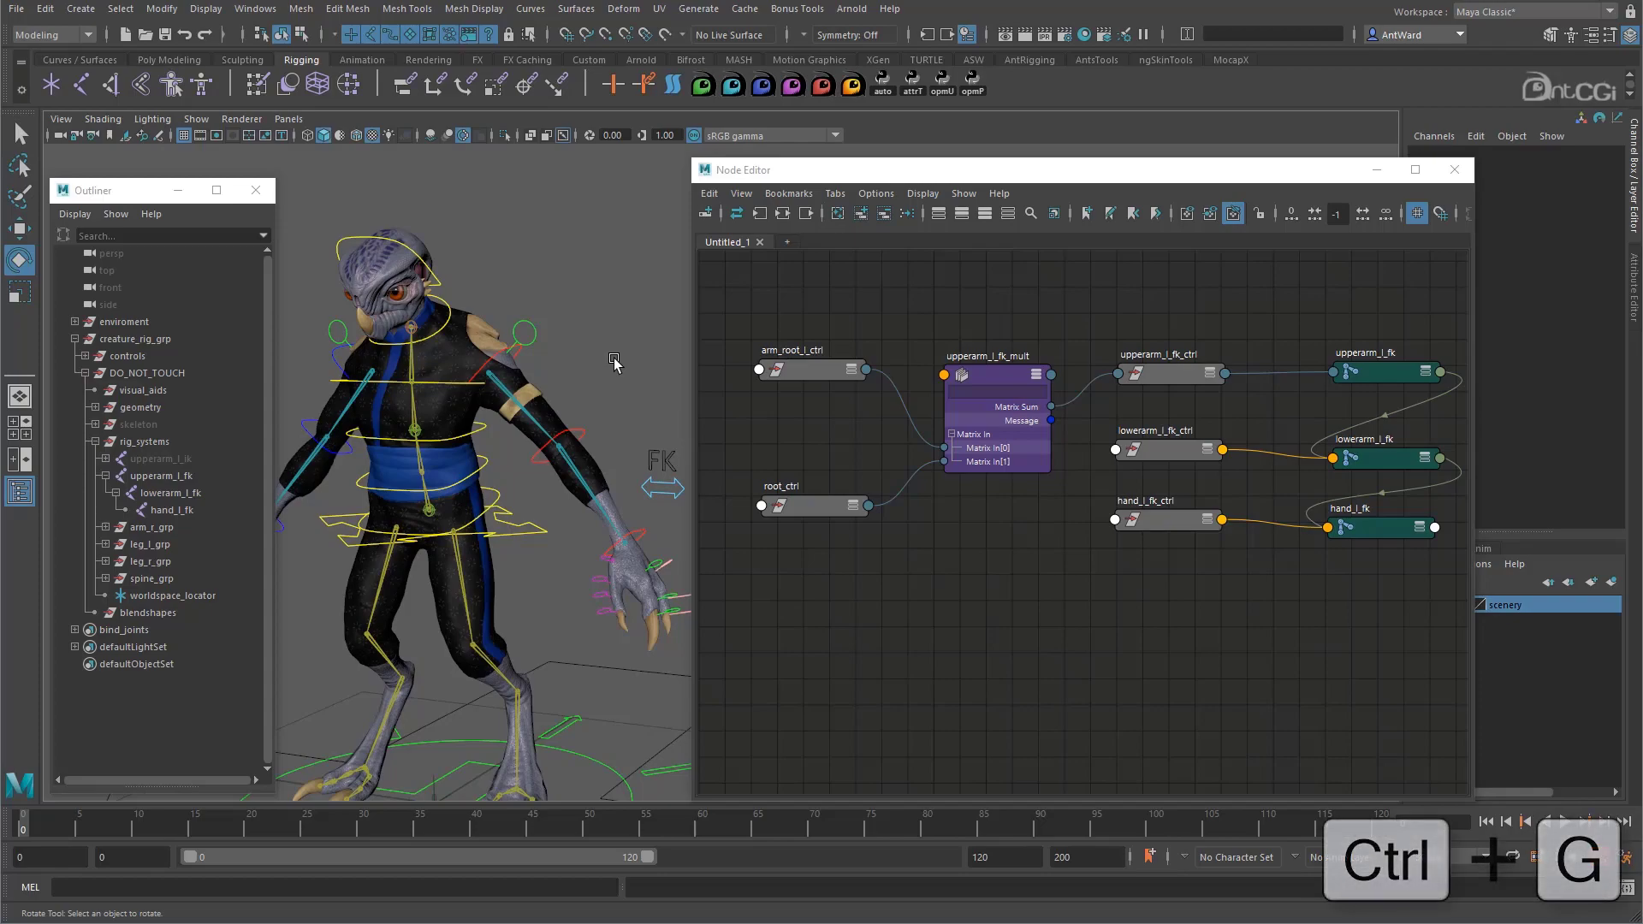
{"action": "left_click_drag", "start_coordinate": [109, 635], "coordinate": [151, 652]}
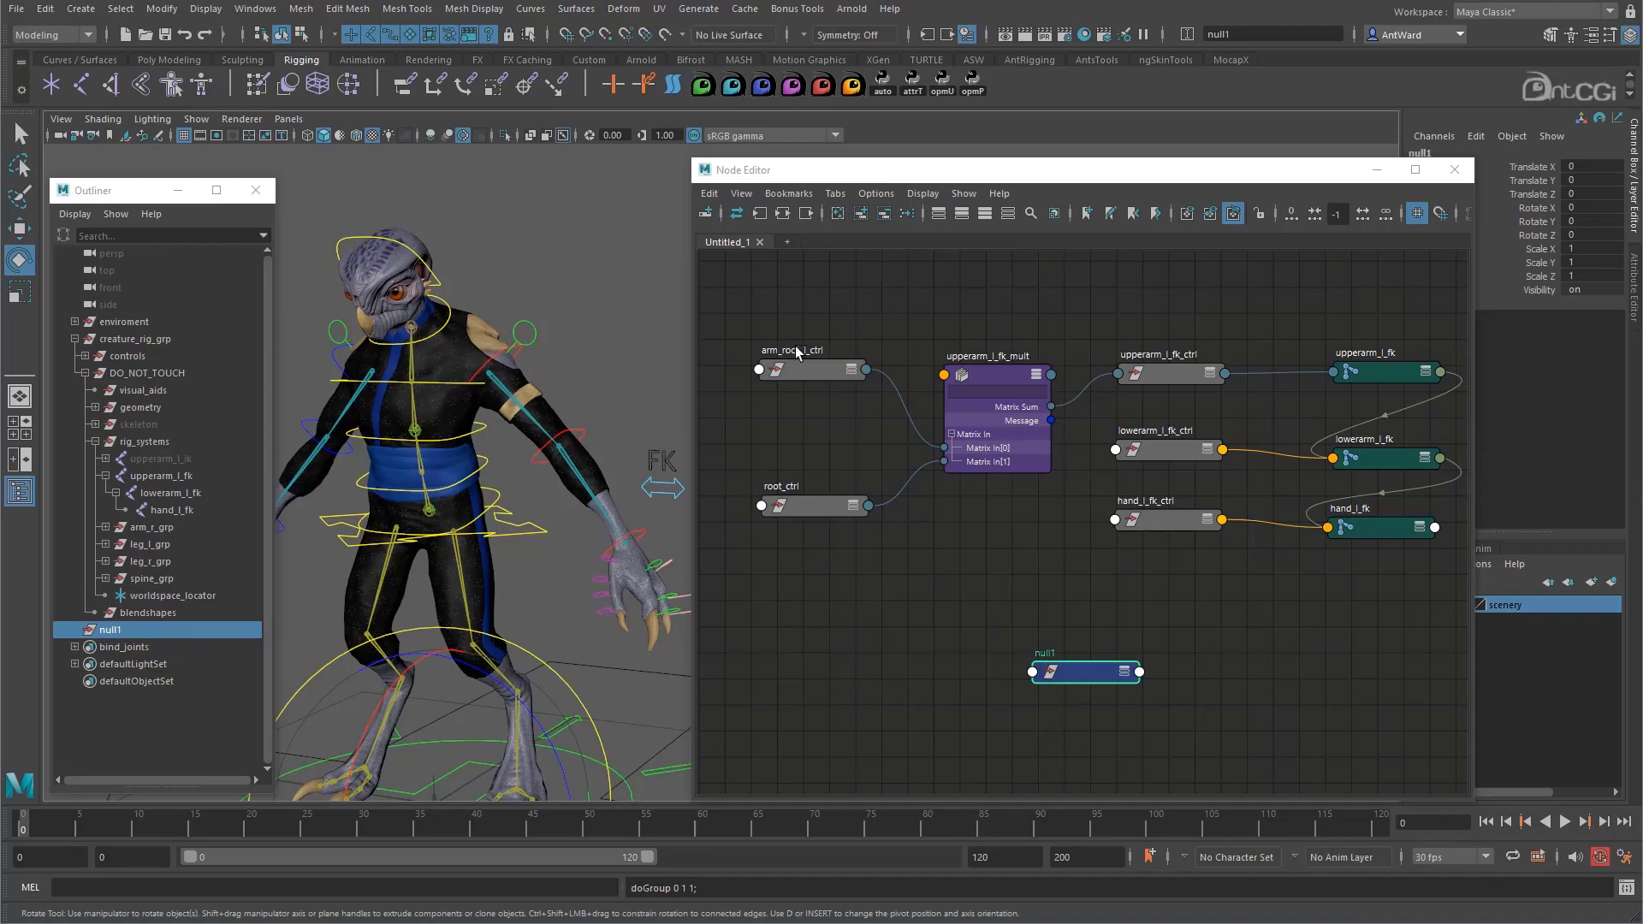
{"action": "double_click", "coordinate": [796, 350]}
{"action": "double_click", "coordinate": [1048, 653]}
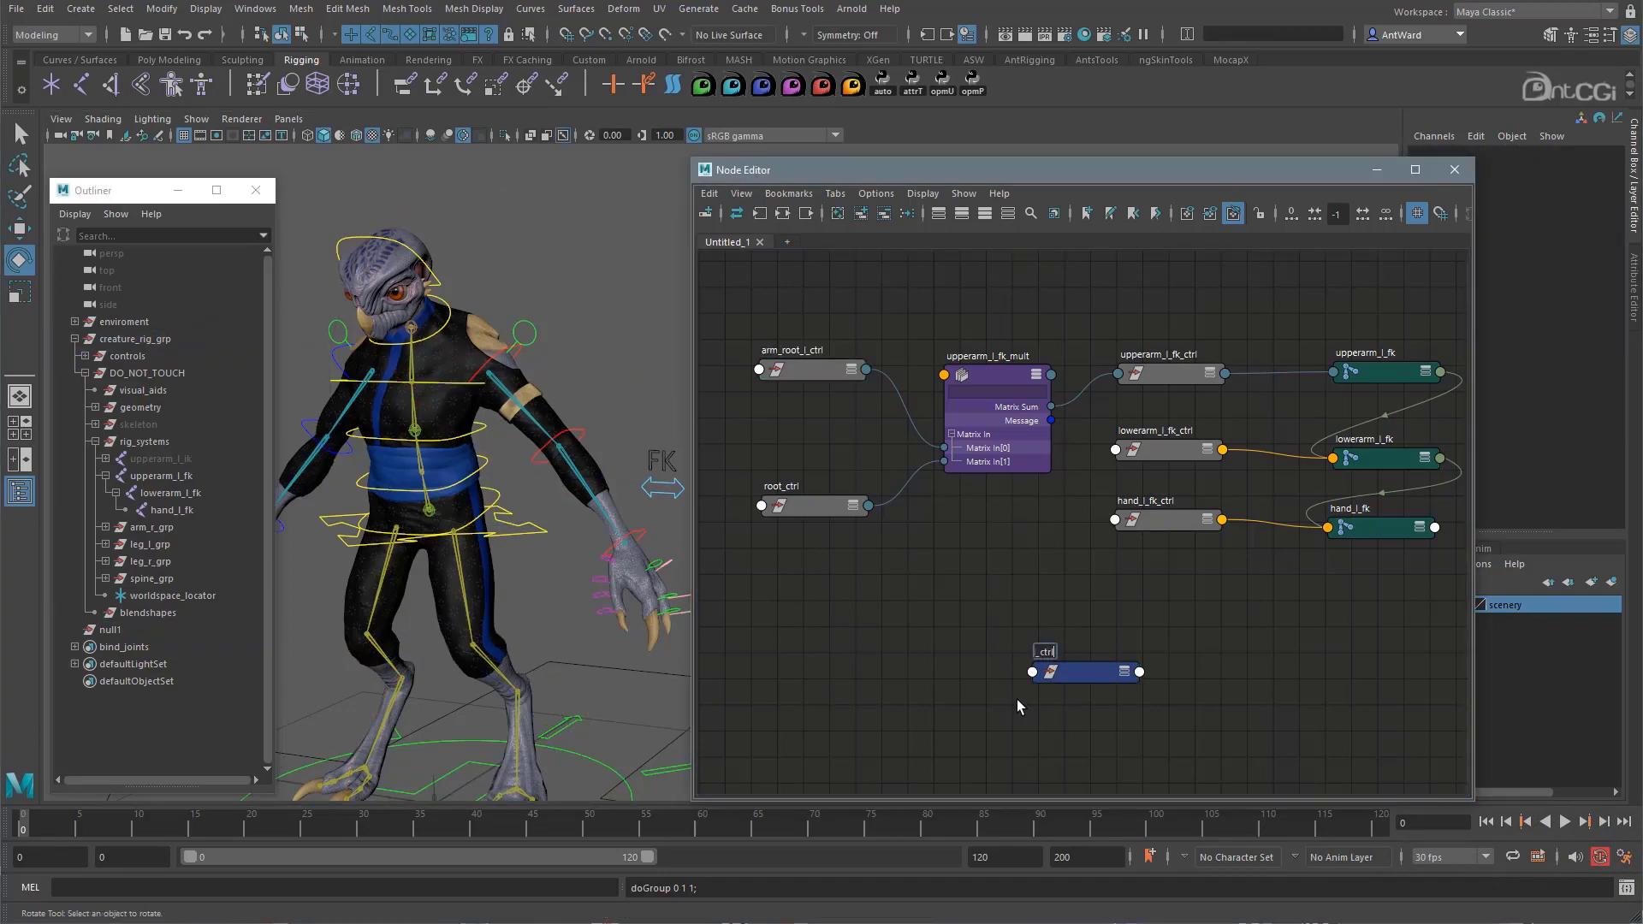
{"action": "type", "text": "arm_root_l_wspace"}
{"action": "key", "text": "Return"}
Match the transforms of the arm_root_l_wspace group to arm_root_l_ctrl at the left shoulder.
{"action": "left_click", "coordinate": [525, 347]}
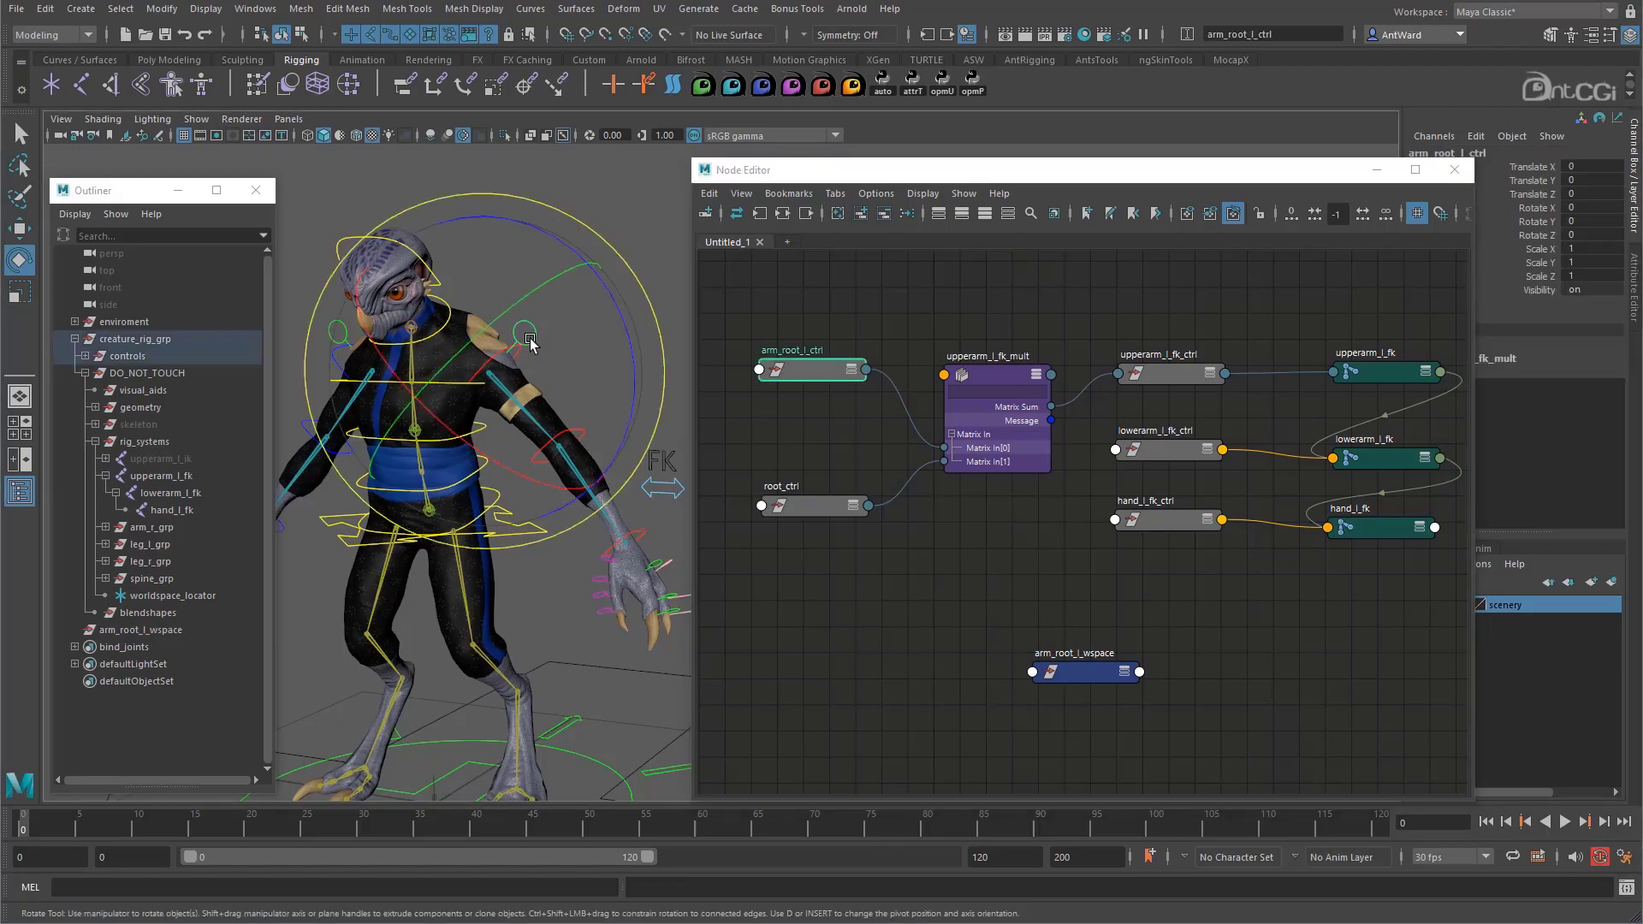
{"action": "left_click", "coordinate": [480, 364]}
{"action": "left_click", "coordinate": [493, 367]}
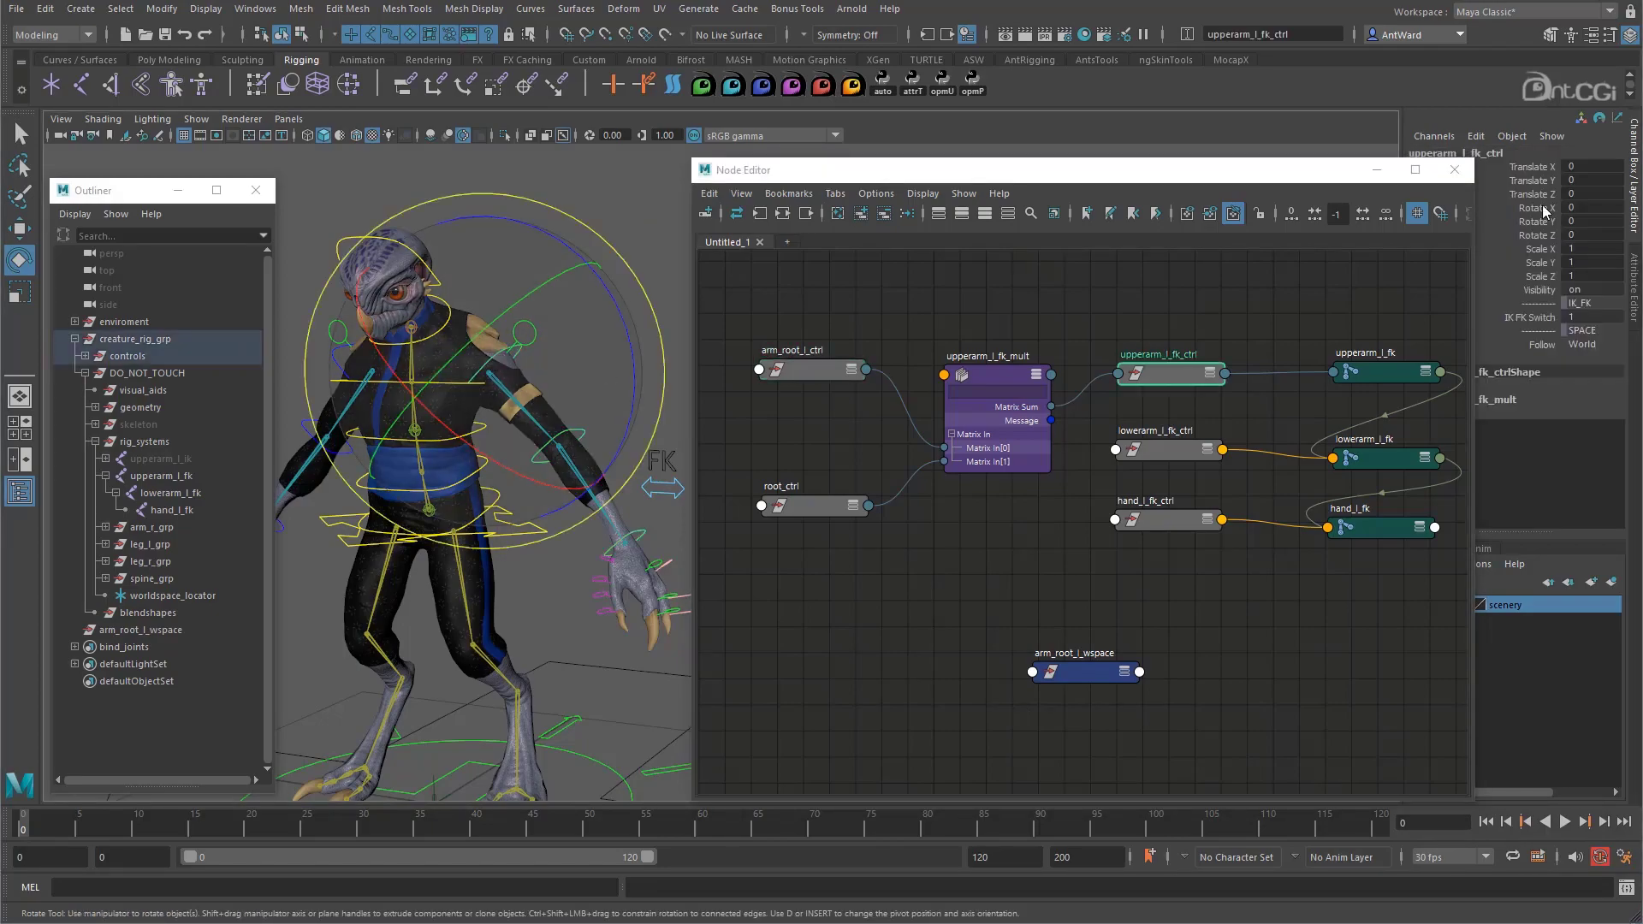
{"action": "left_click", "coordinate": [635, 200]}
{"action": "left_click", "coordinate": [1080, 674]}
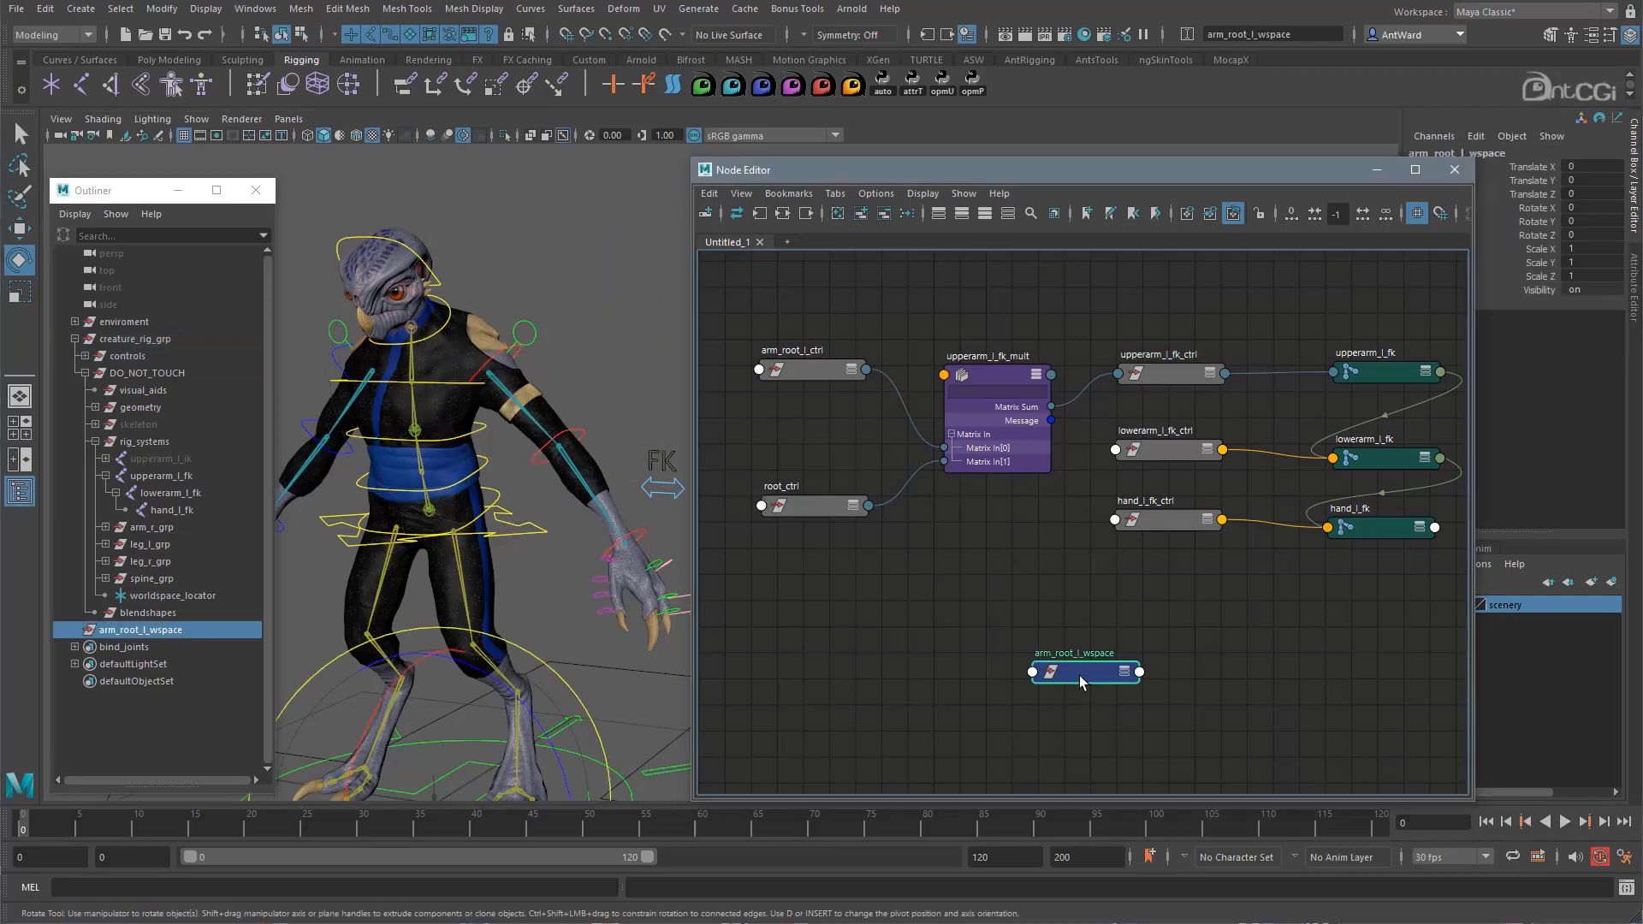
{"action": "left_click", "coordinate": [527, 333], "text": "shift"}
{"action": "left_click", "coordinate": [161, 8]}
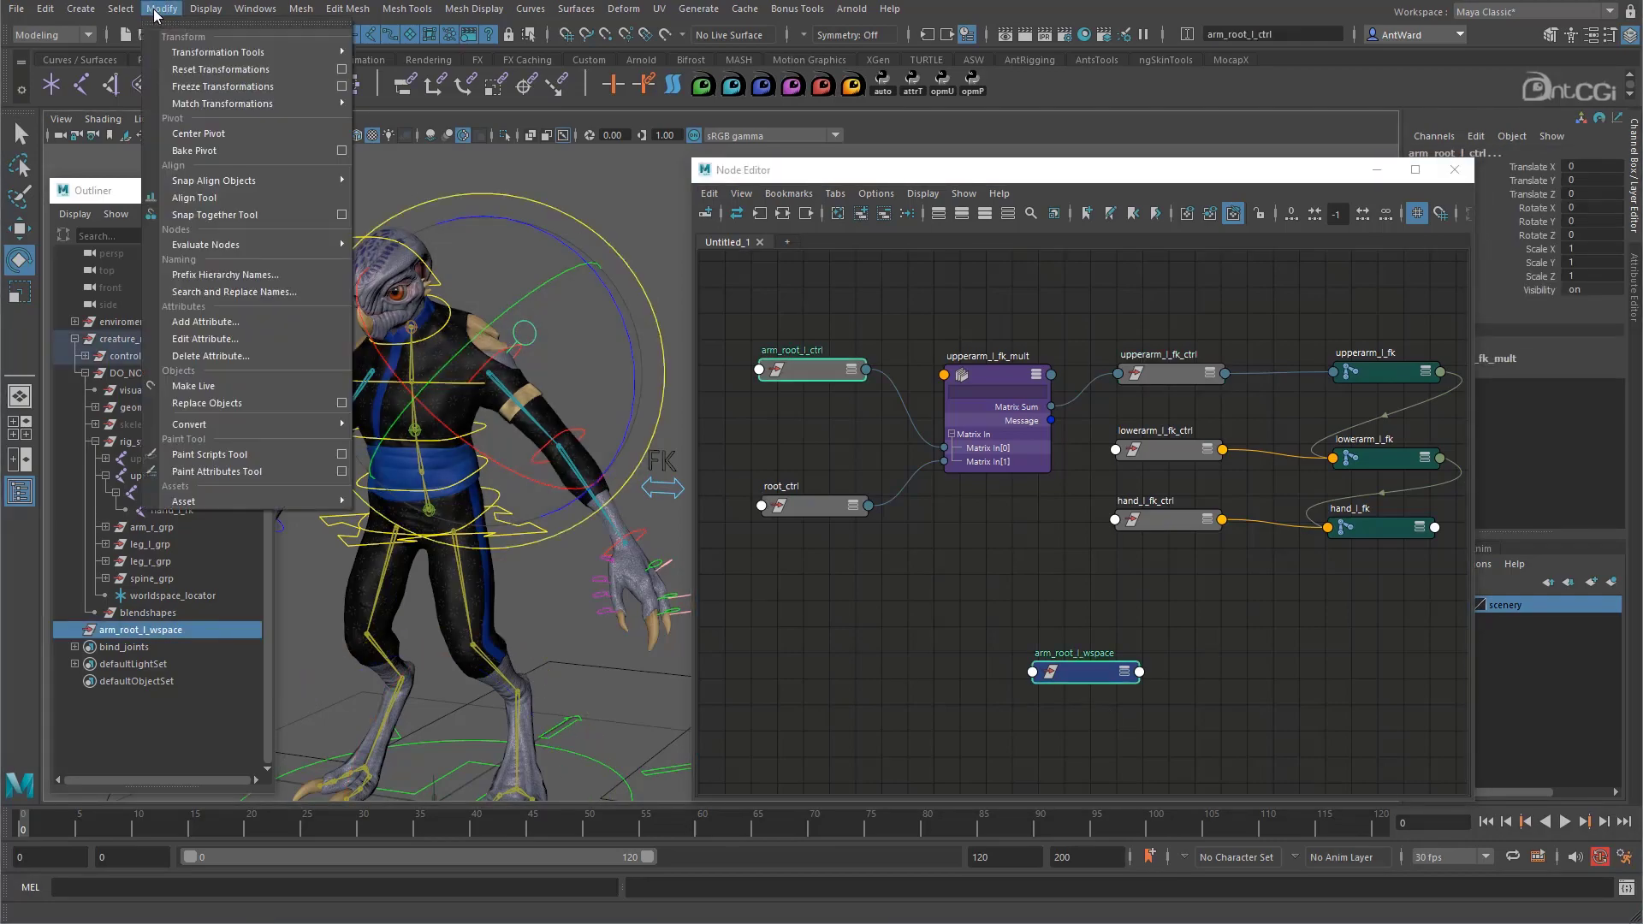
{"action": "mouse_move", "coordinate": [208, 103]}
{"action": "left_click", "coordinate": [418, 104]}
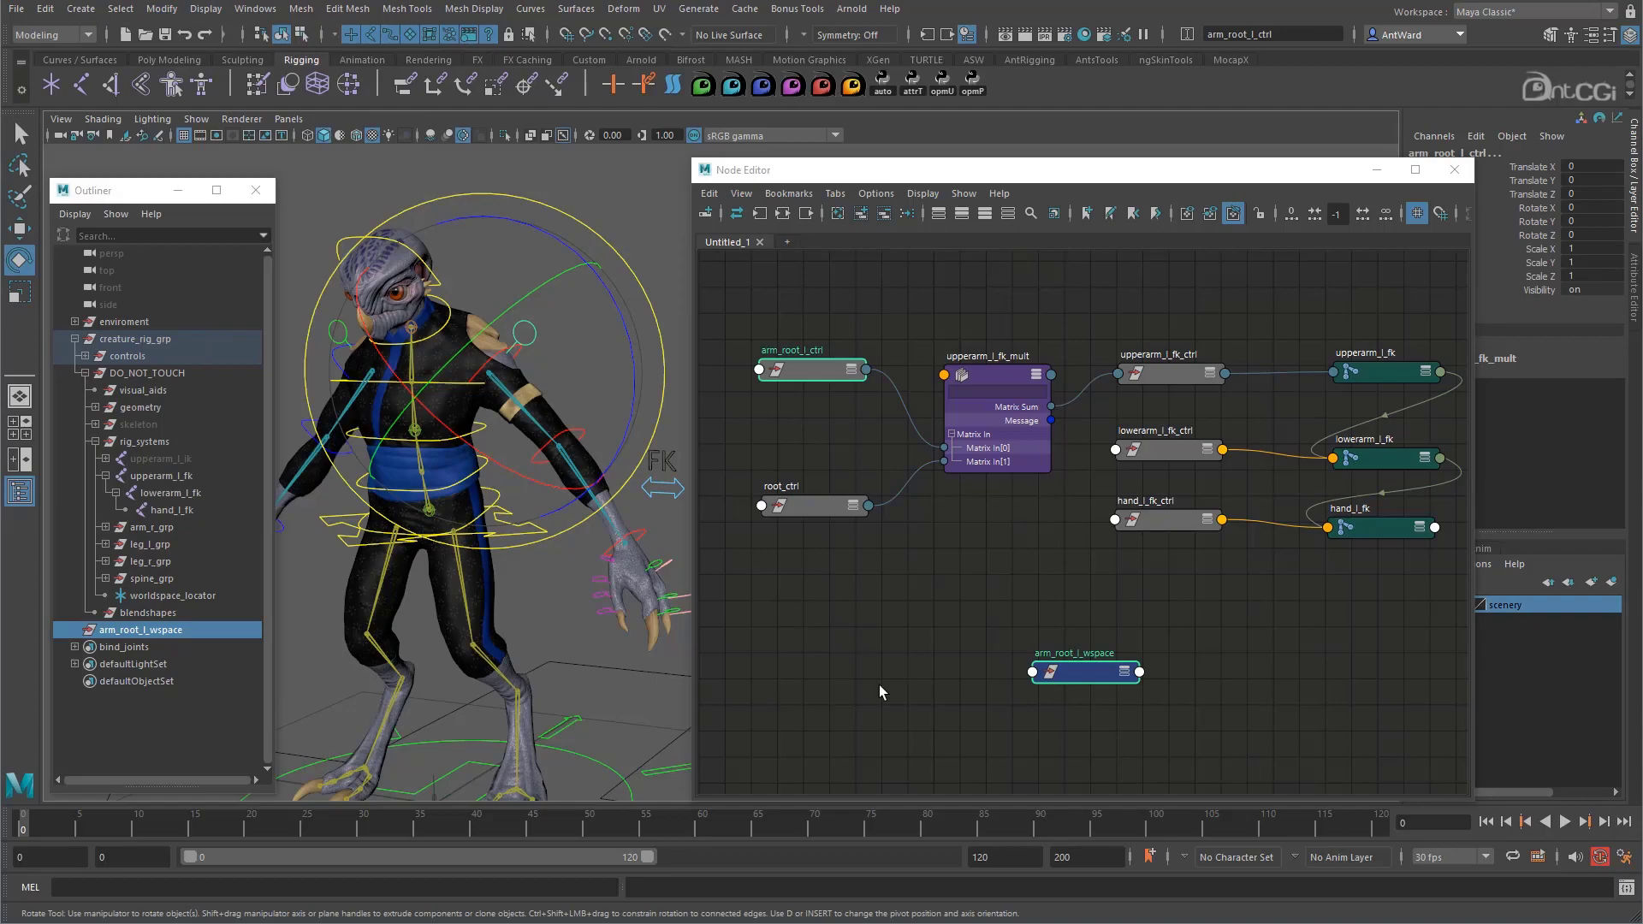
Transfer arm_root_l_wspace's translation and rotation values into its offset parent matrix, zeroing its channels.
{"action": "left_click", "coordinate": [1071, 673]}
{"action": "key", "text": "w"}
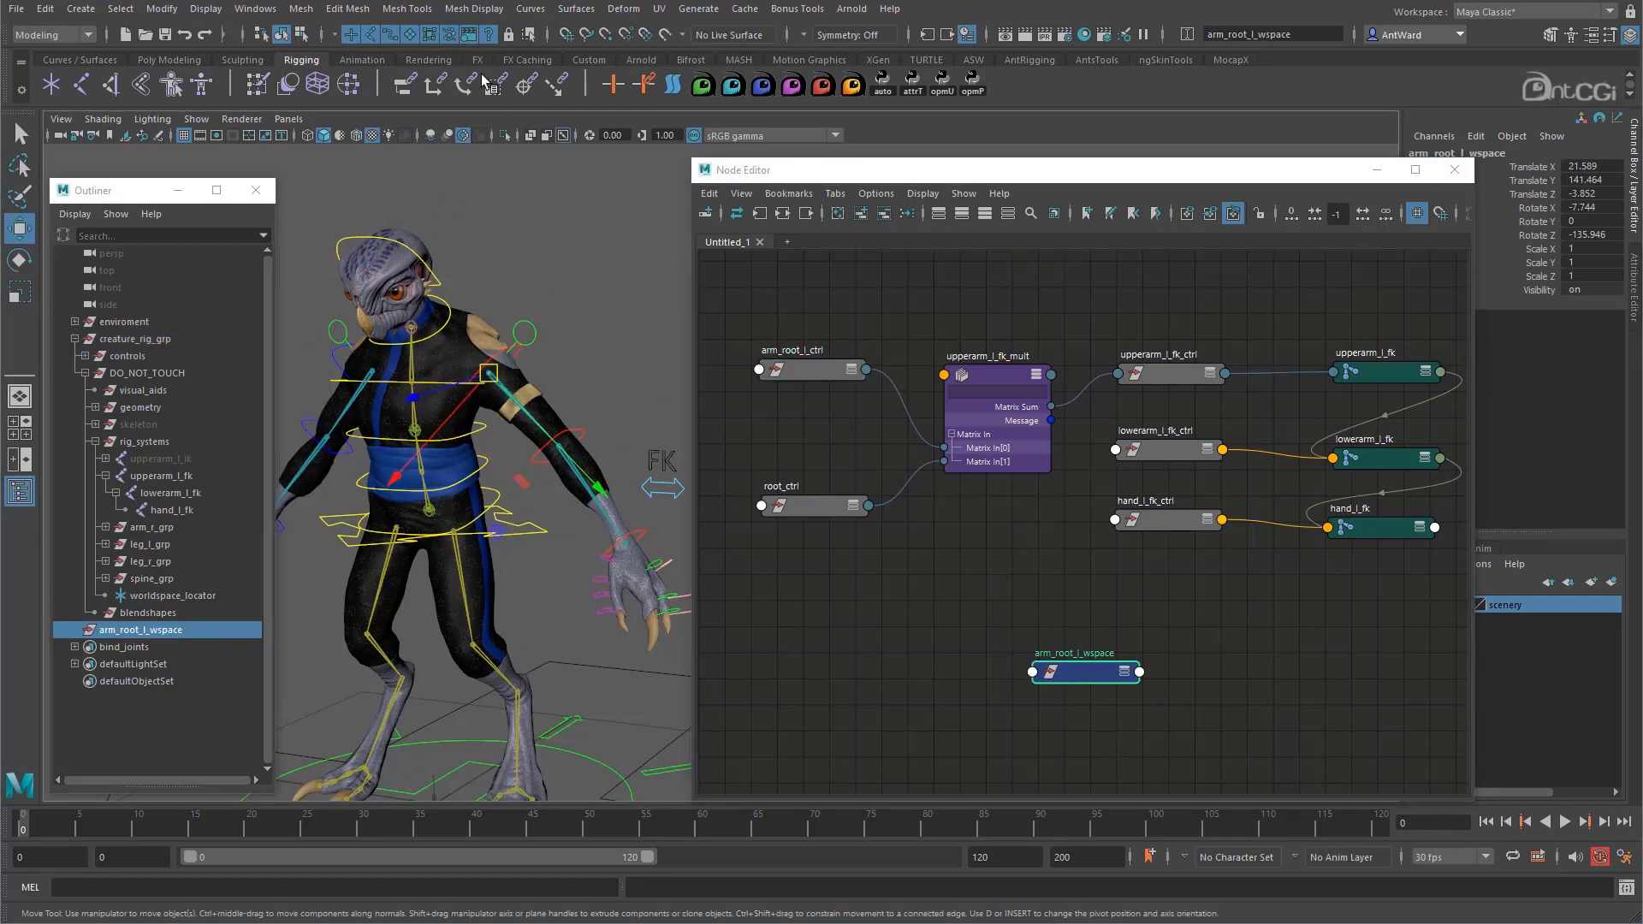
{"action": "left_click", "coordinate": [973, 85]}
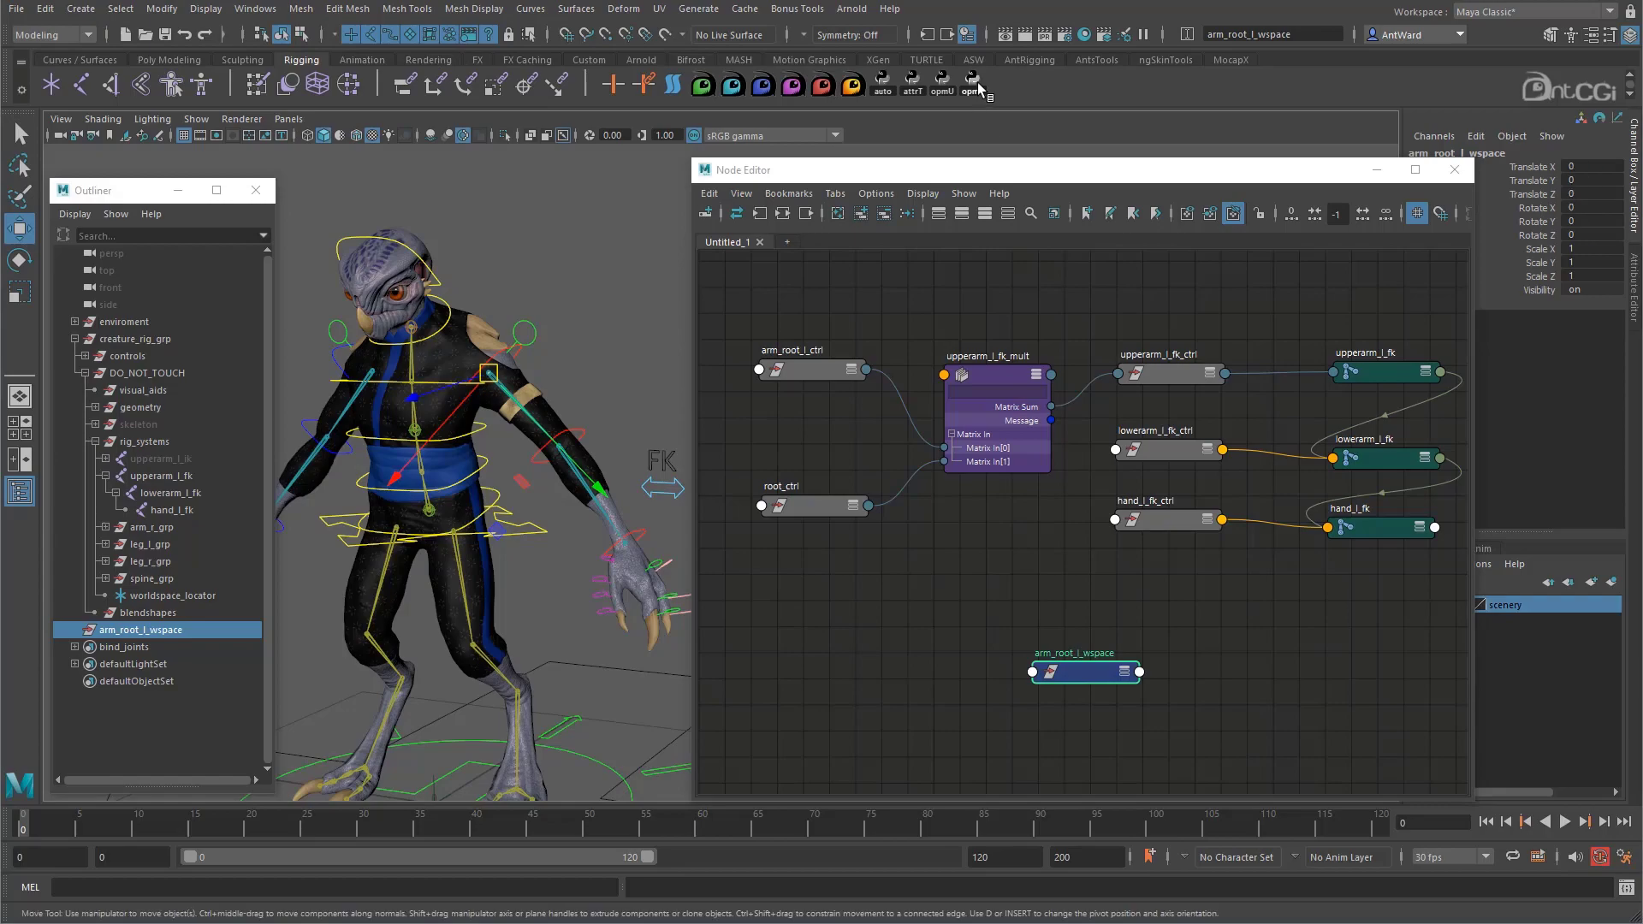
{"action": "left_click_drag", "start_coordinate": [534, 394], "coordinate": [519, 356], "text": "alt"}
Rearrange the graph with arm_root_l_wspace below root_ctrl, root_ctrl nearer arm_root_l_ctrl, and upperarm_l_fk_mult raised.
{"action": "left_click_drag", "start_coordinate": [1097, 667], "coordinate": [809, 588]}
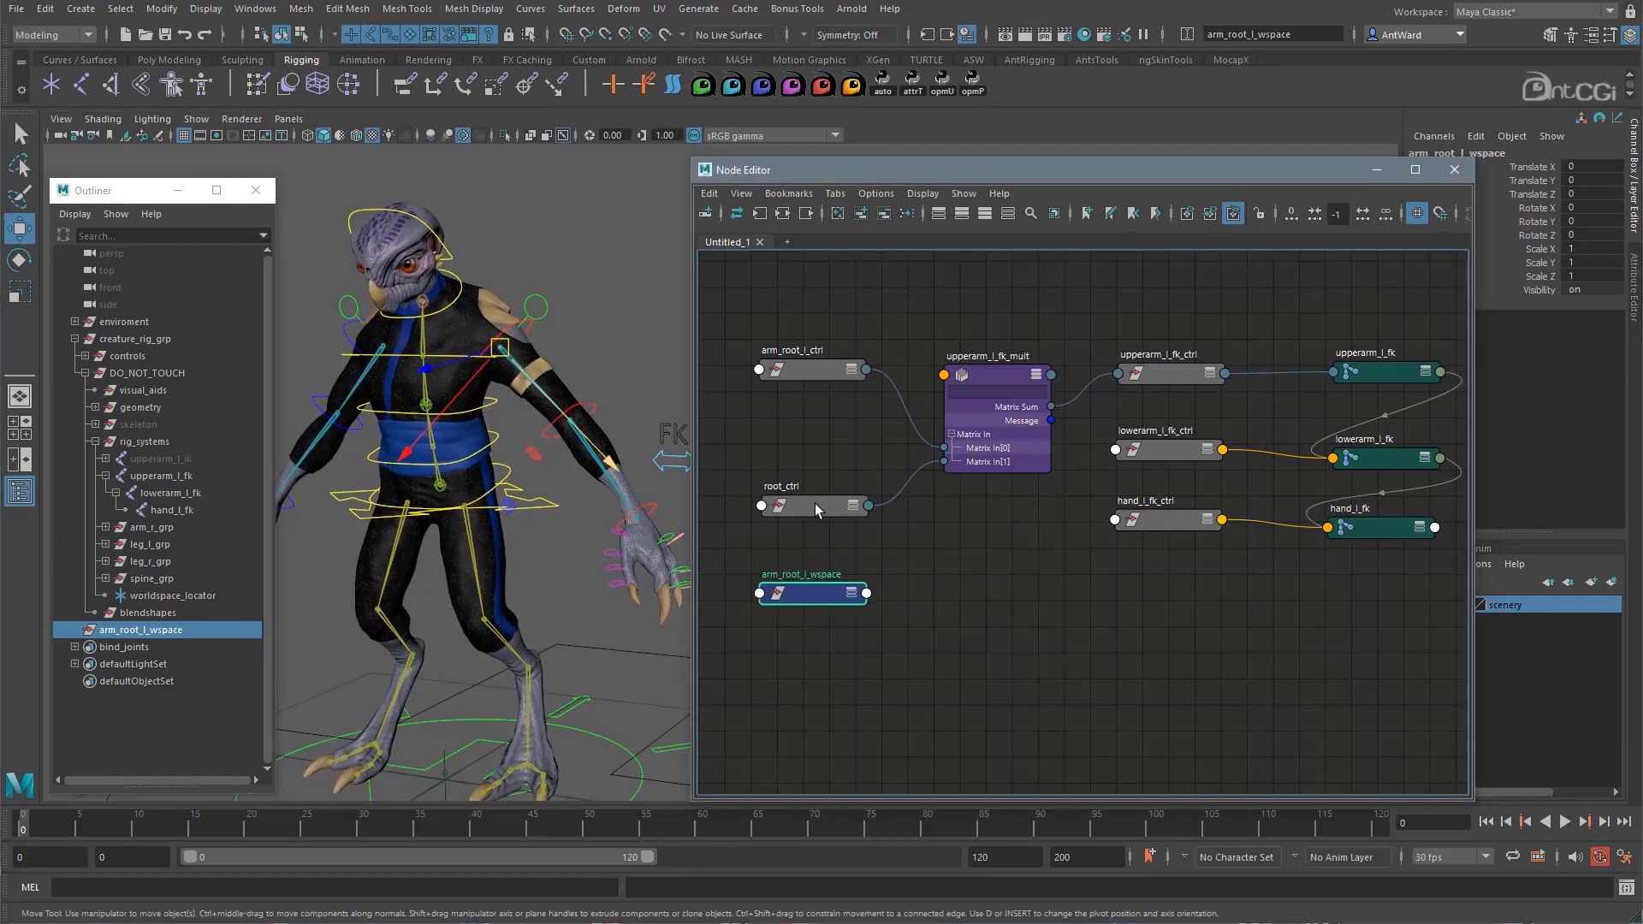
{"action": "left_click_drag", "start_coordinate": [813, 505], "coordinate": [804, 459]}
{"action": "left_click", "coordinate": [945, 541]}
{"action": "left_click_drag", "start_coordinate": [989, 371], "coordinate": [989, 338]}
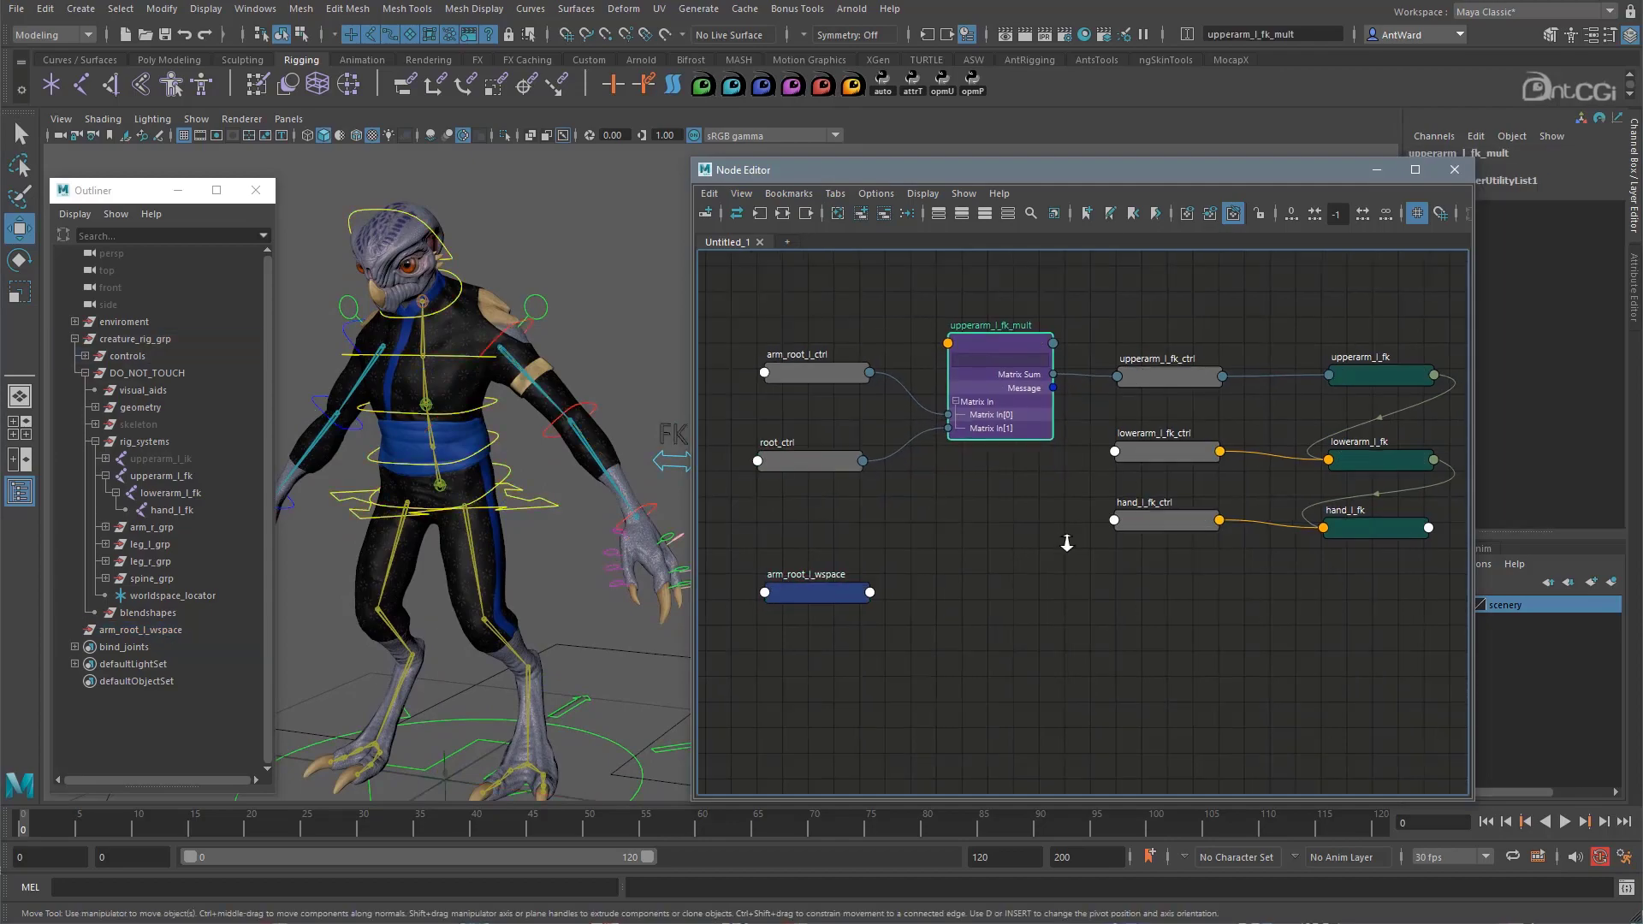
{"action": "scroll", "coordinate": [1058, 562], "scroll_direction": "down", "scroll_amount": 1}
Create a blendMatrix node and place it beside arm_root_l_wspace in the graph.
{"action": "key", "text": "Tab"}
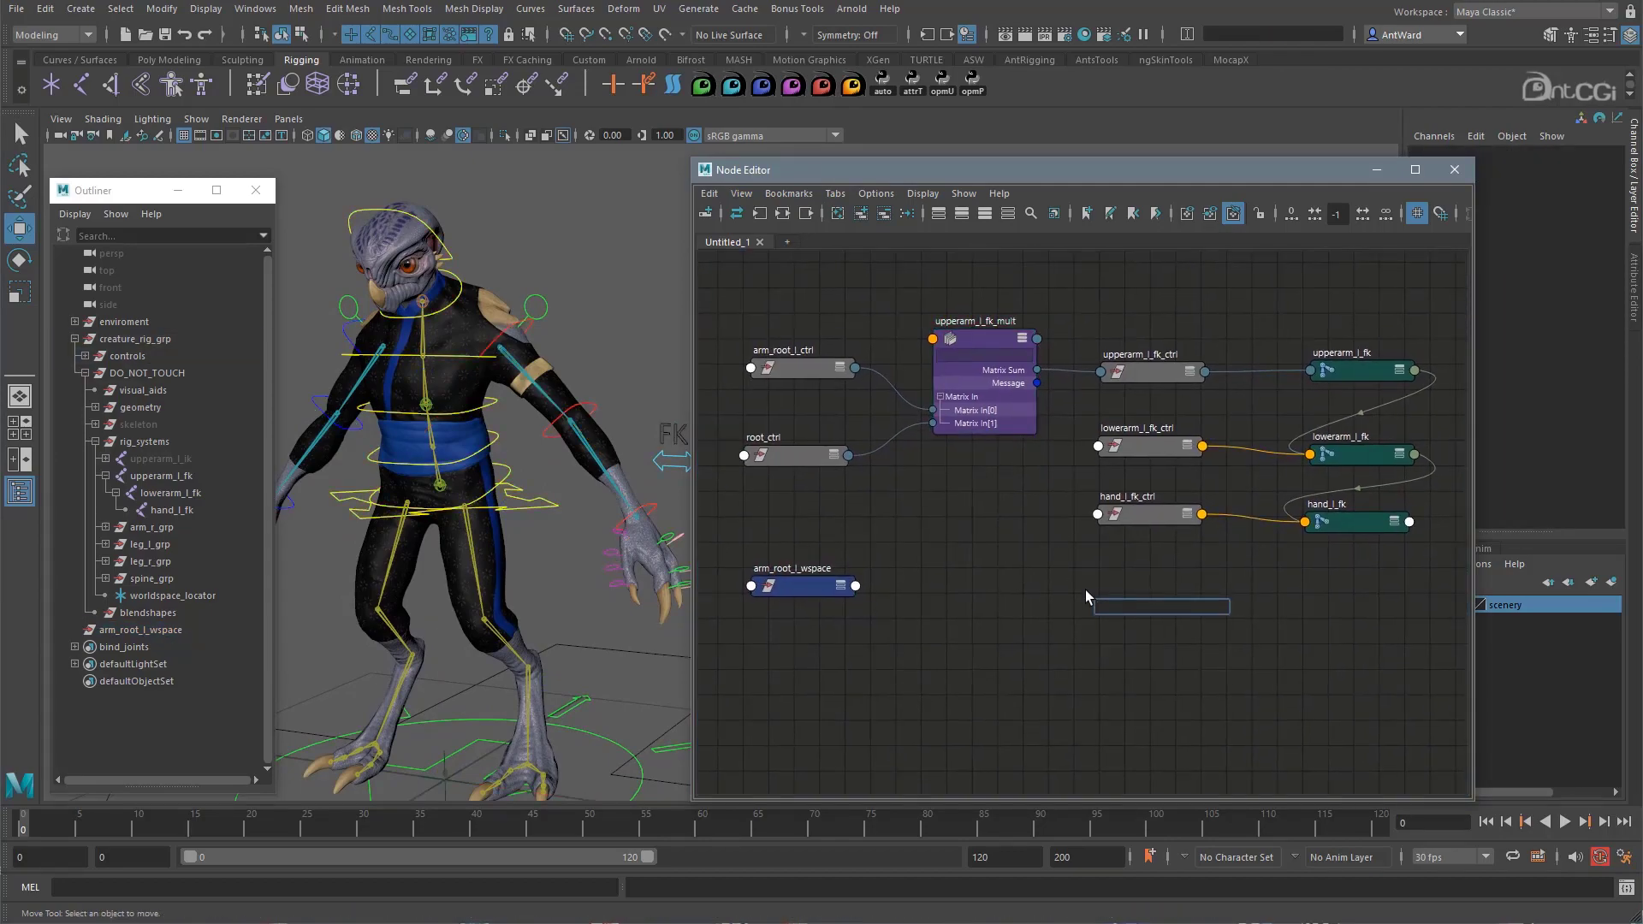
{"action": "type", "text": "blend"}
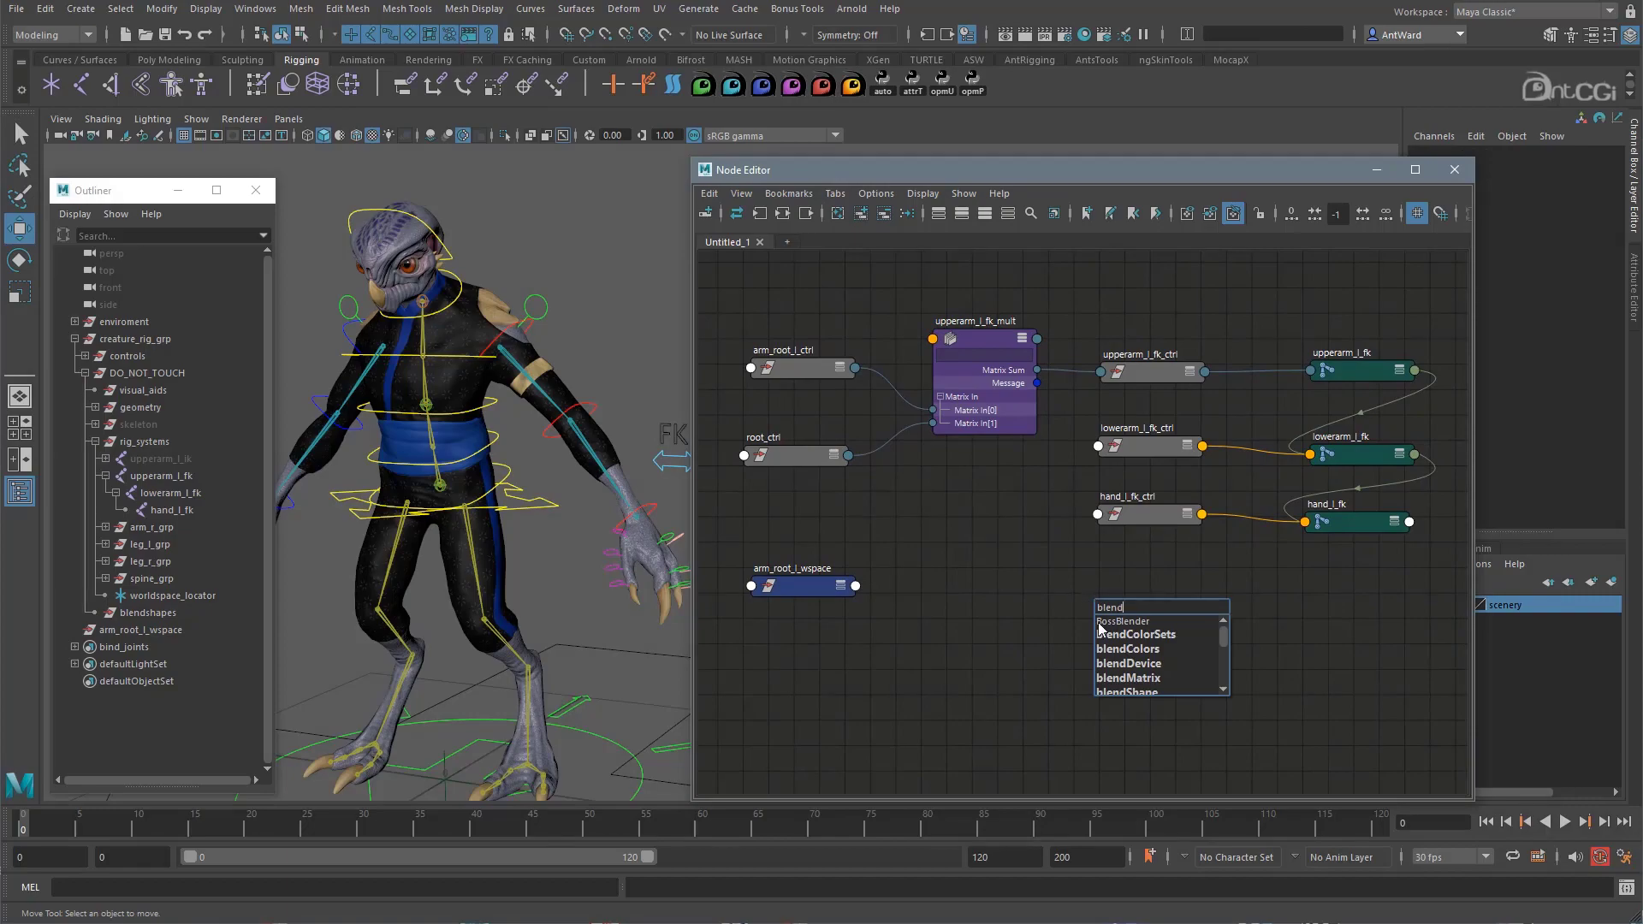
{"action": "left_click", "coordinate": [1130, 678]}
{"action": "left_click_drag", "start_coordinate": [1154, 613], "coordinate": [1015, 588]}
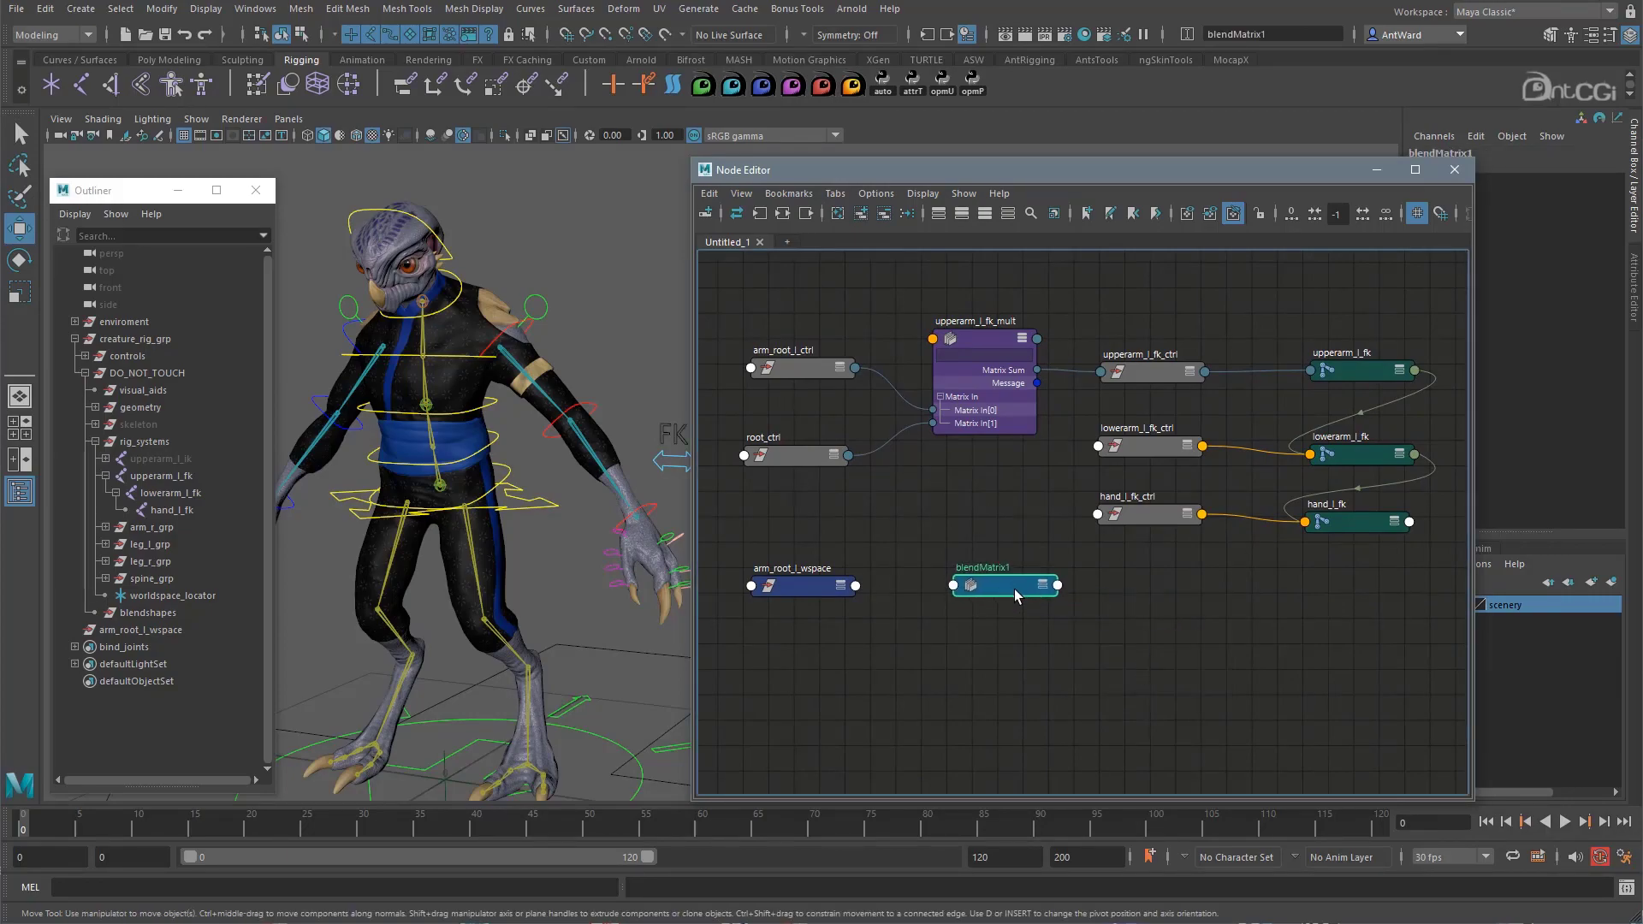
Show the blendMatrix node's connected attributes and rename the node upperarm_l_fk_blend.
{"action": "key", "text": "2"}
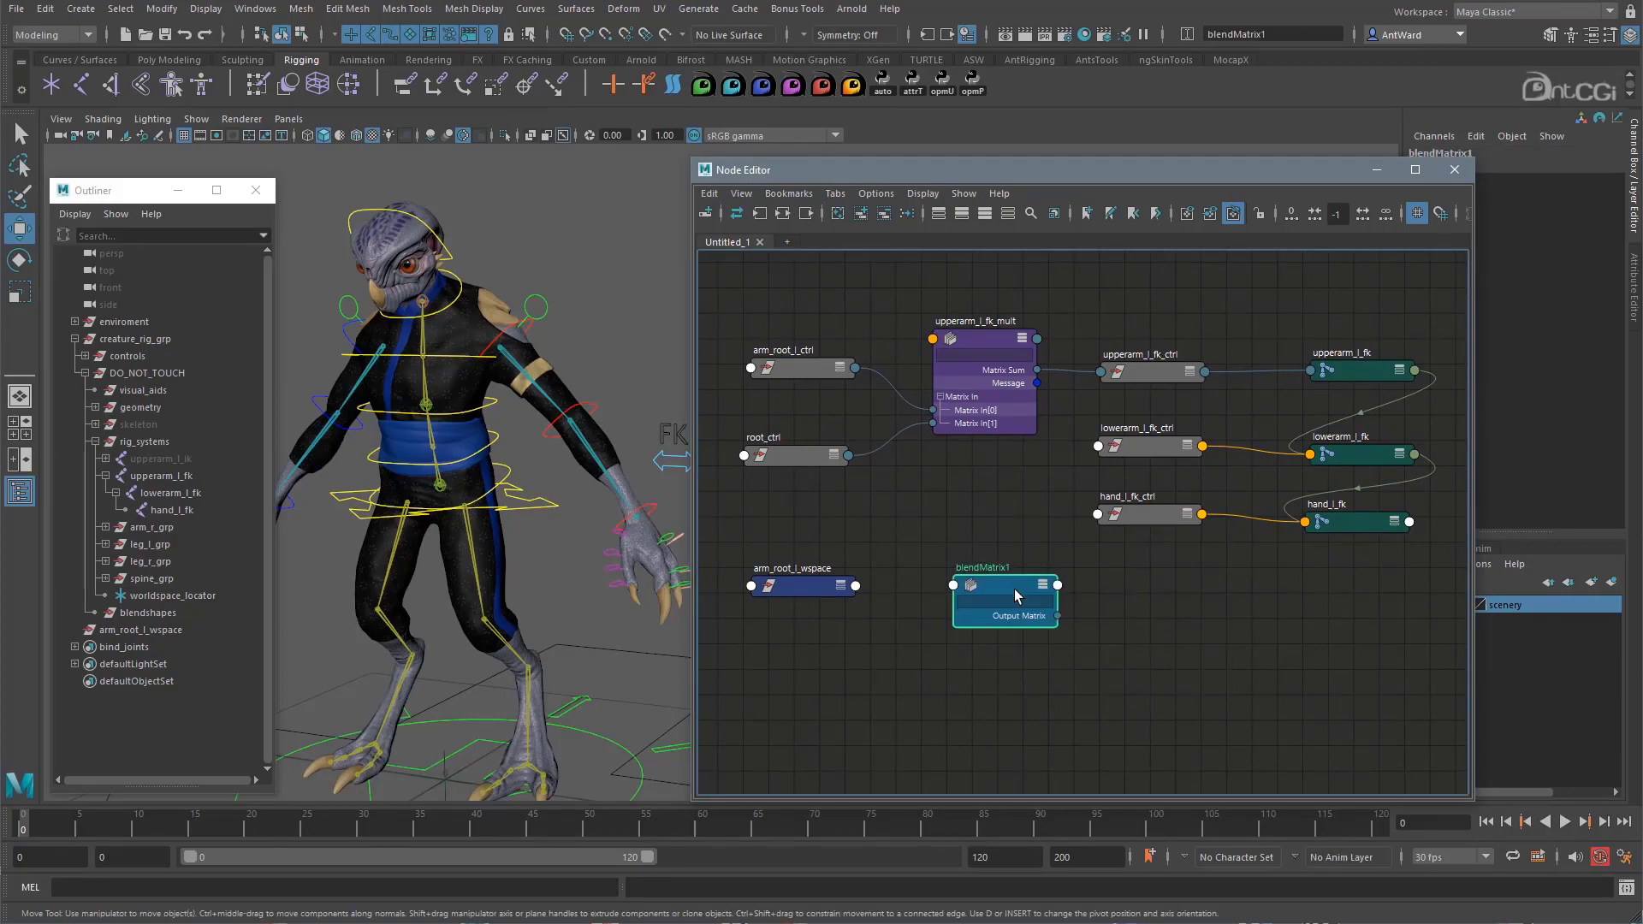
{"action": "double_click", "coordinate": [984, 320]}
{"action": "key", "text": "ctrl+c"}
{"action": "double_click", "coordinate": [983, 567]}
{"action": "key", "text": "ctrl+v"}
{"action": "key", "text": "BackSpace"}
{"action": "key", "text": "BackSpace"}
{"action": "key", "text": "BackSpace"}
{"action": "key", "text": "BackSpace"}
{"action": "type", "text": "blend"}
{"action": "key", "text": "Return"}
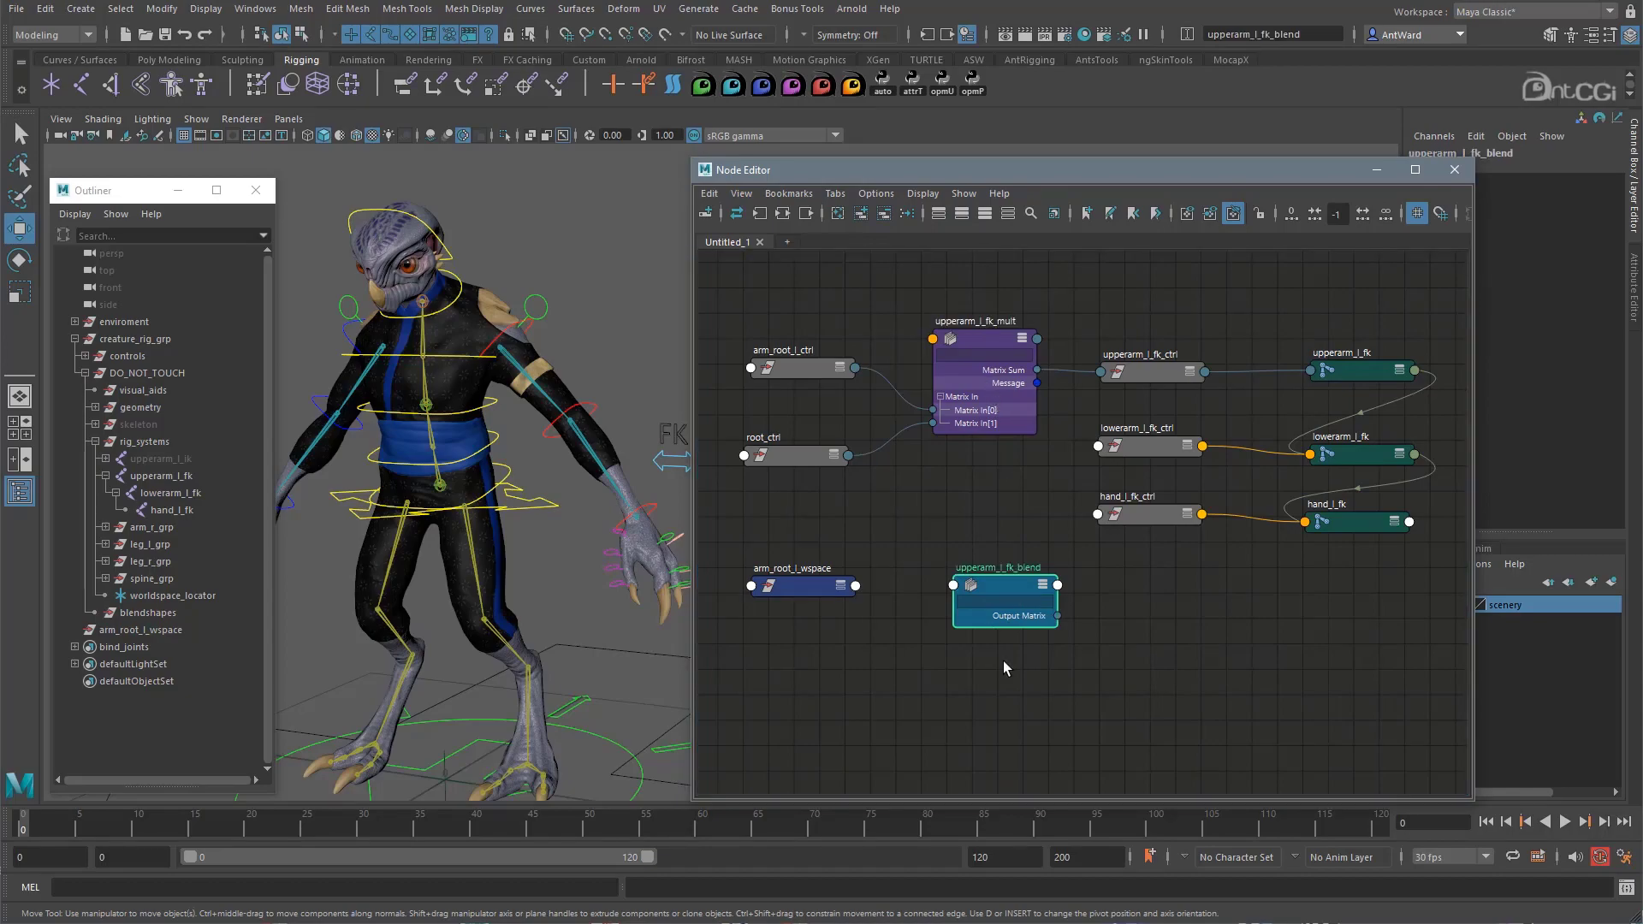
Shift the FK controls and joints right in the graph and place upperarm_l_fk_blend between upperarm_l_fk_mult and the controls.
{"action": "left_click_drag", "start_coordinate": [1157, 334], "coordinate": [1447, 535]}
{"action": "left_click_drag", "start_coordinate": [1151, 370], "coordinate": [1352, 371]}
{"action": "left_click_drag", "start_coordinate": [1015, 573], "coordinate": [1146, 469]}
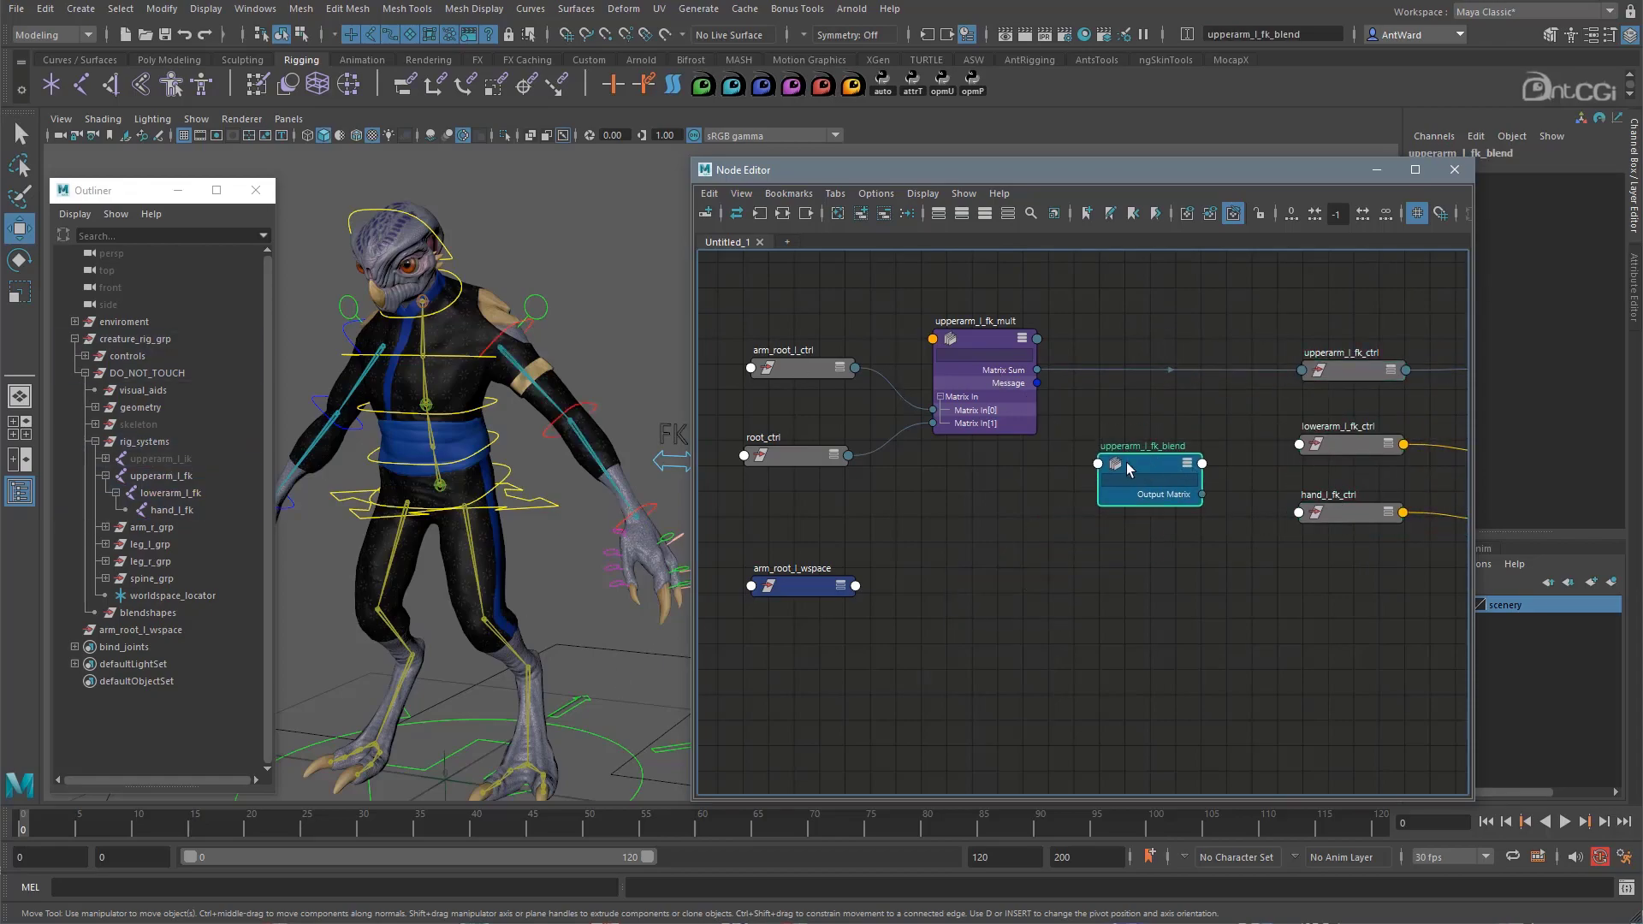
Connect the Matrix Sum output of upperarm_l_fk_mult to the inputMatrix of upperarm_l_fk_blend.
{"action": "left_click_drag", "start_coordinate": [1038, 370], "coordinate": [1113, 479]}
{"action": "left_click", "coordinate": [1113, 477]}
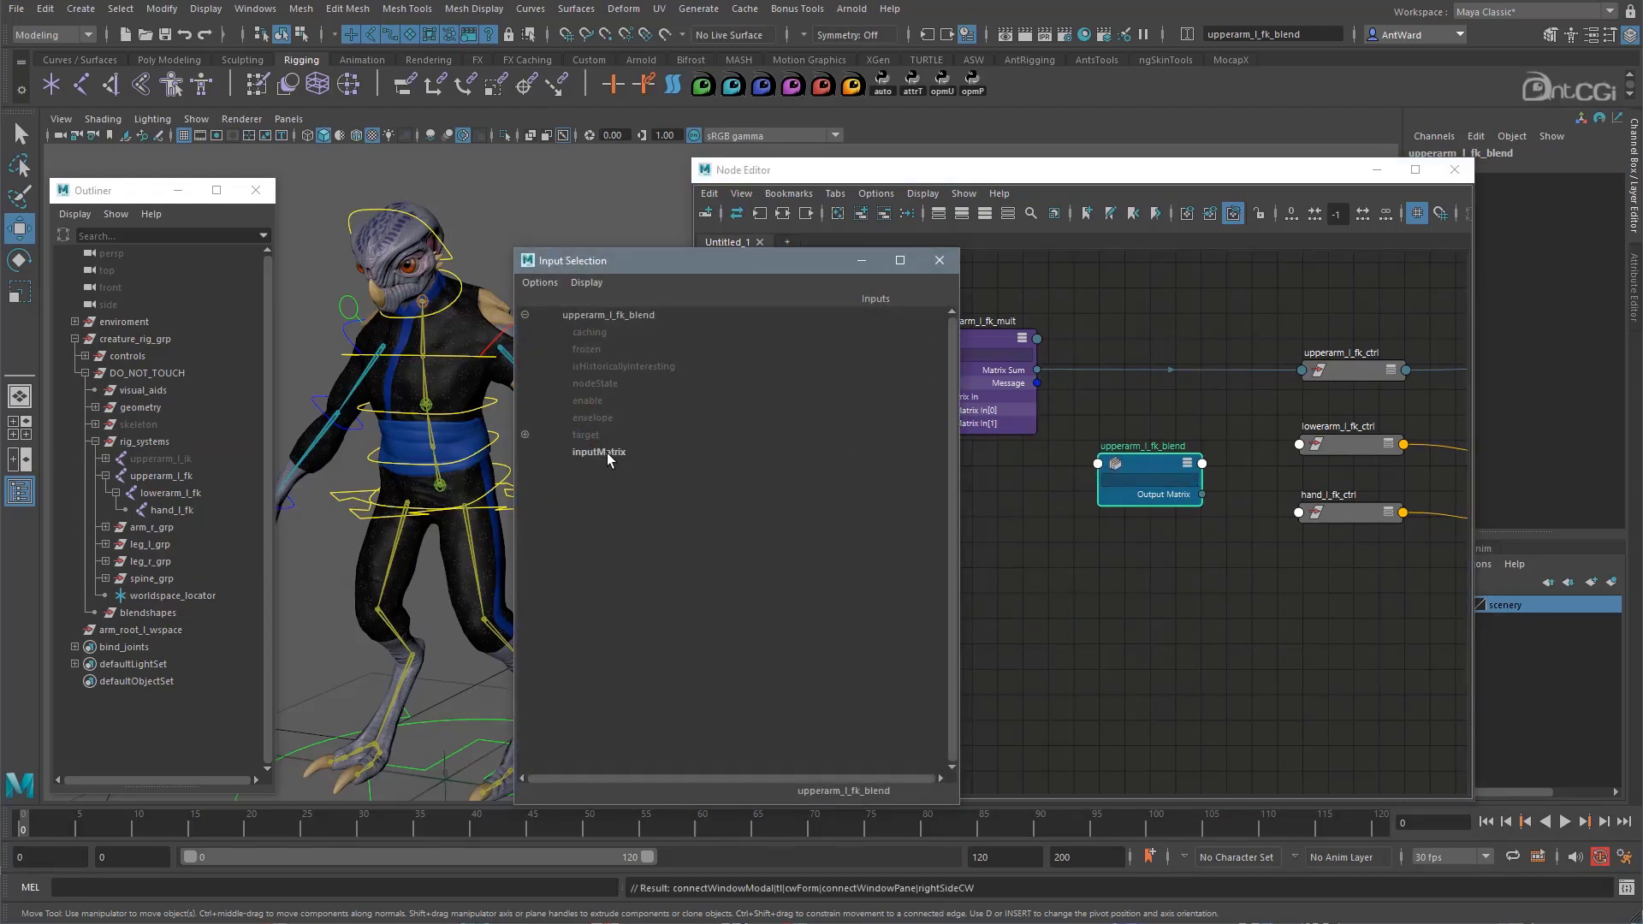
{"action": "left_click", "coordinate": [604, 452]}
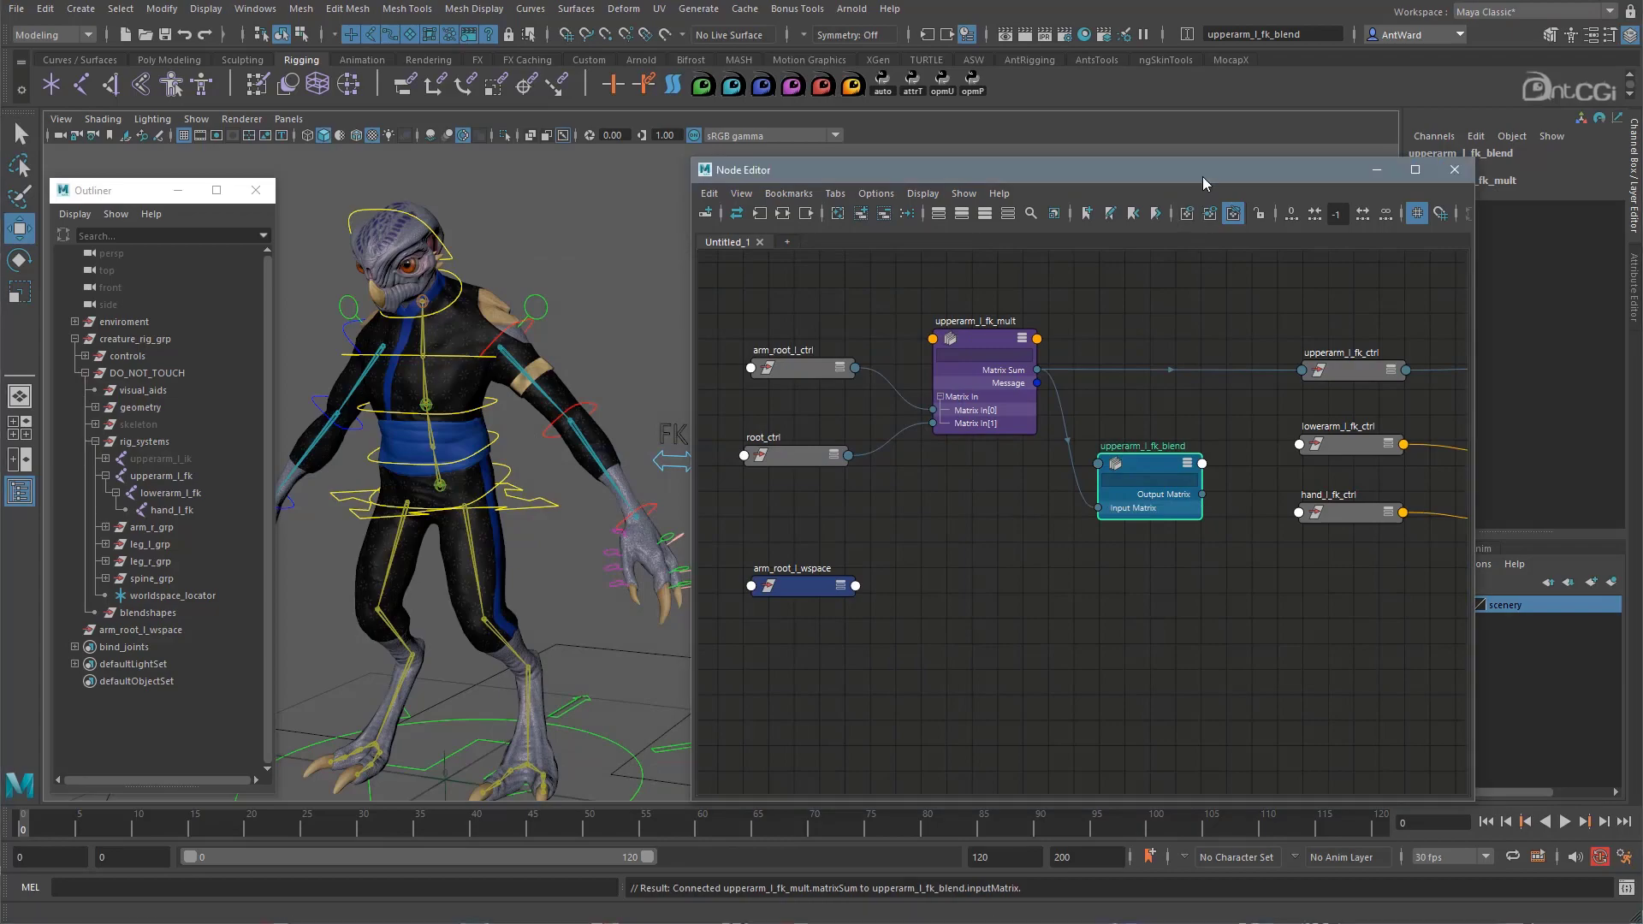
Show the attributes of upperarm_l_fk_blend and add a new item to its Target Matrix.
{"action": "left_click_drag", "start_coordinate": [1203, 177], "coordinate": [1060, 176]}
{"action": "left_click", "coordinate": [1633, 280]}
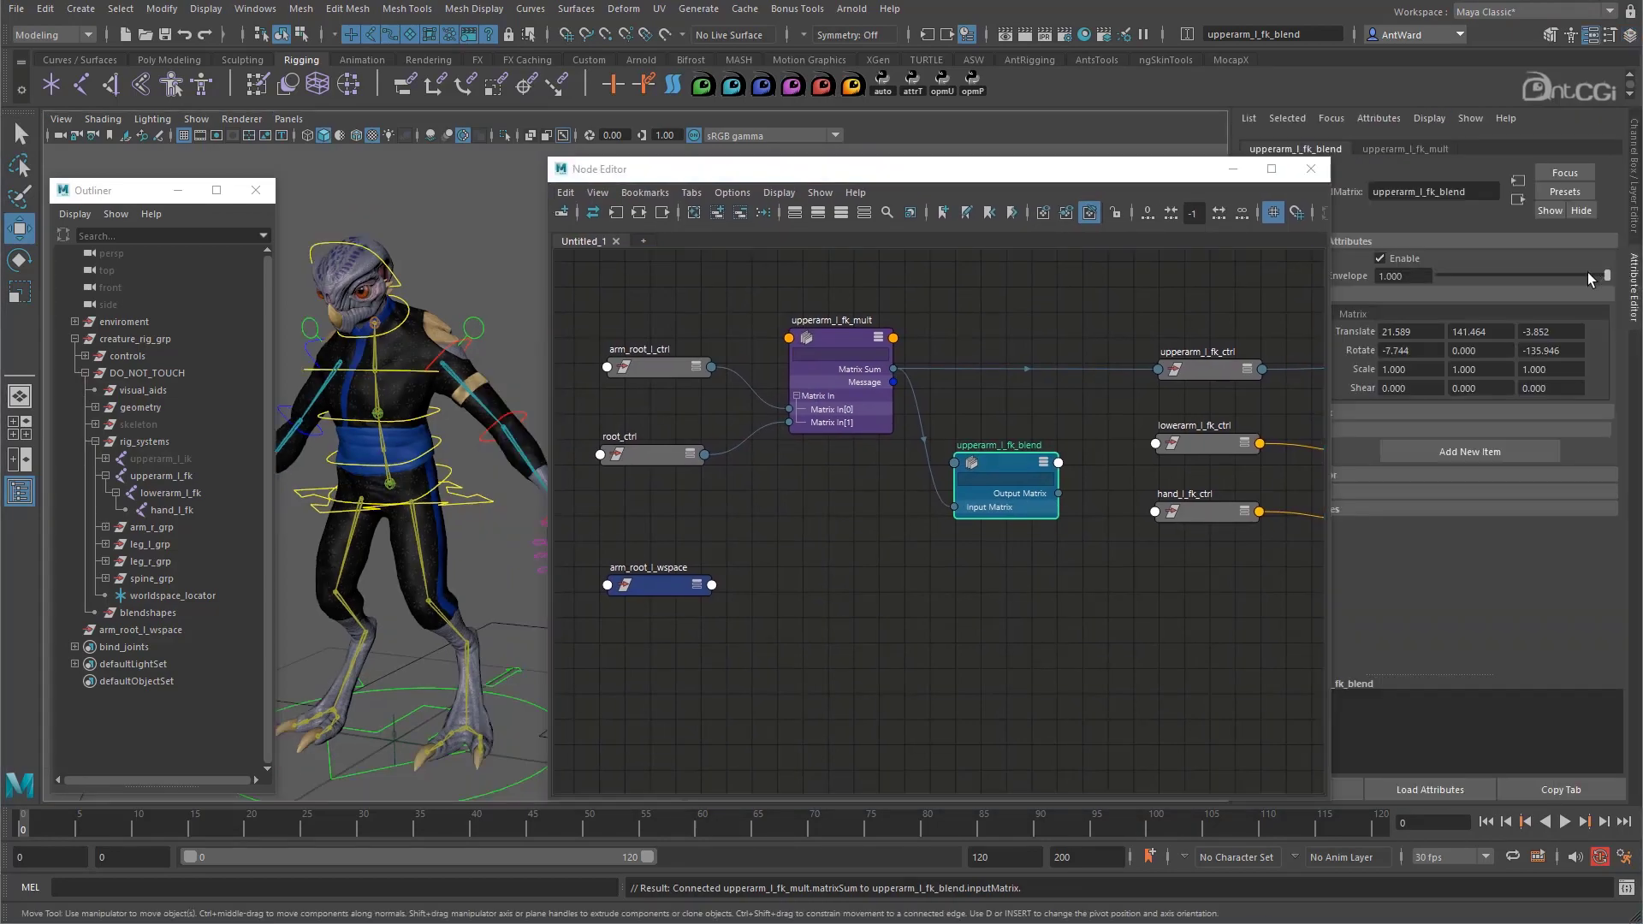
{"action": "left_click_drag", "start_coordinate": [1191, 182], "coordinate": [1077, 183]}
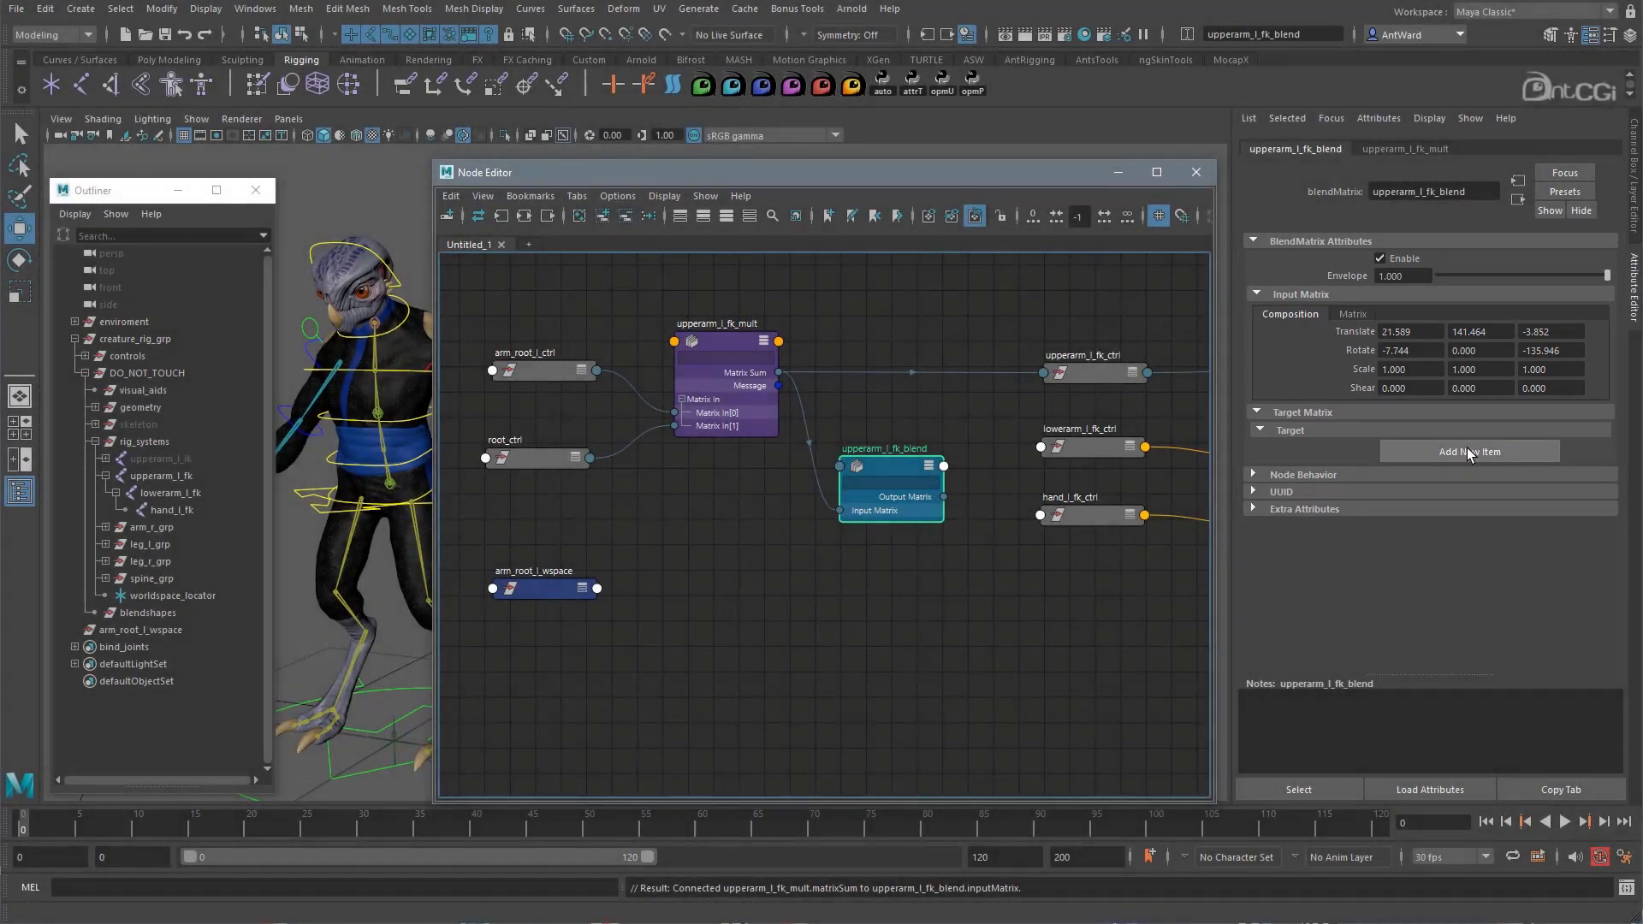
{"action": "left_click", "coordinate": [1467, 449]}
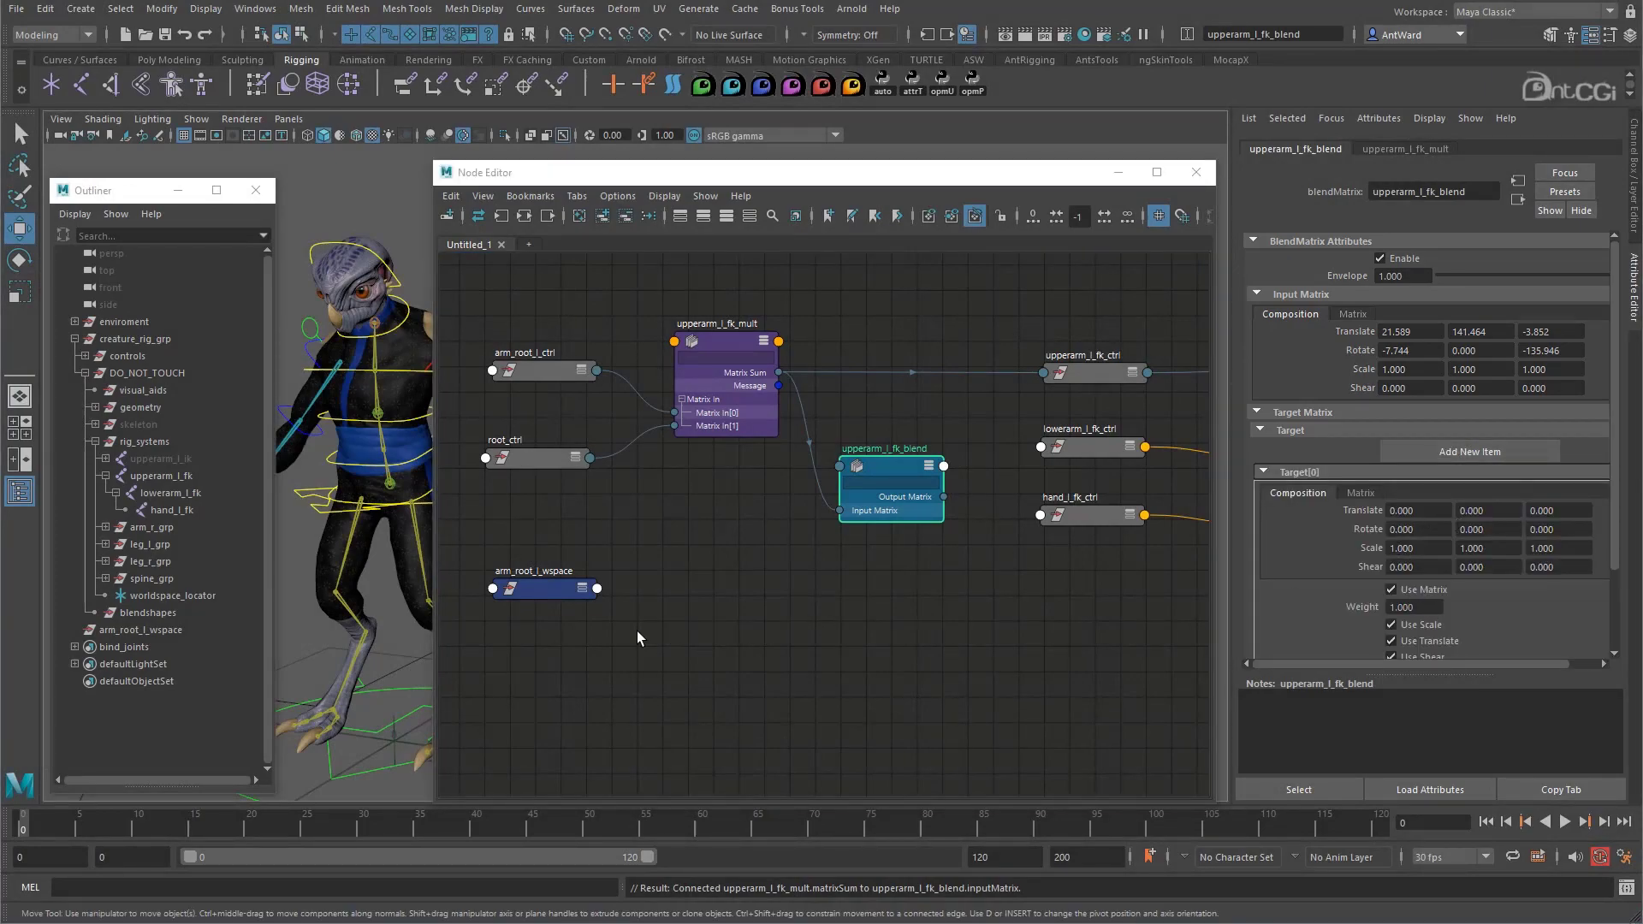
Connect World Matrix[0] of arm_root_l_wspace to target[0].targetMatrix of upperarm_l_fk_blend, and expand the node's Target[0] attributes.
{"action": "left_click", "coordinate": [597, 589]}
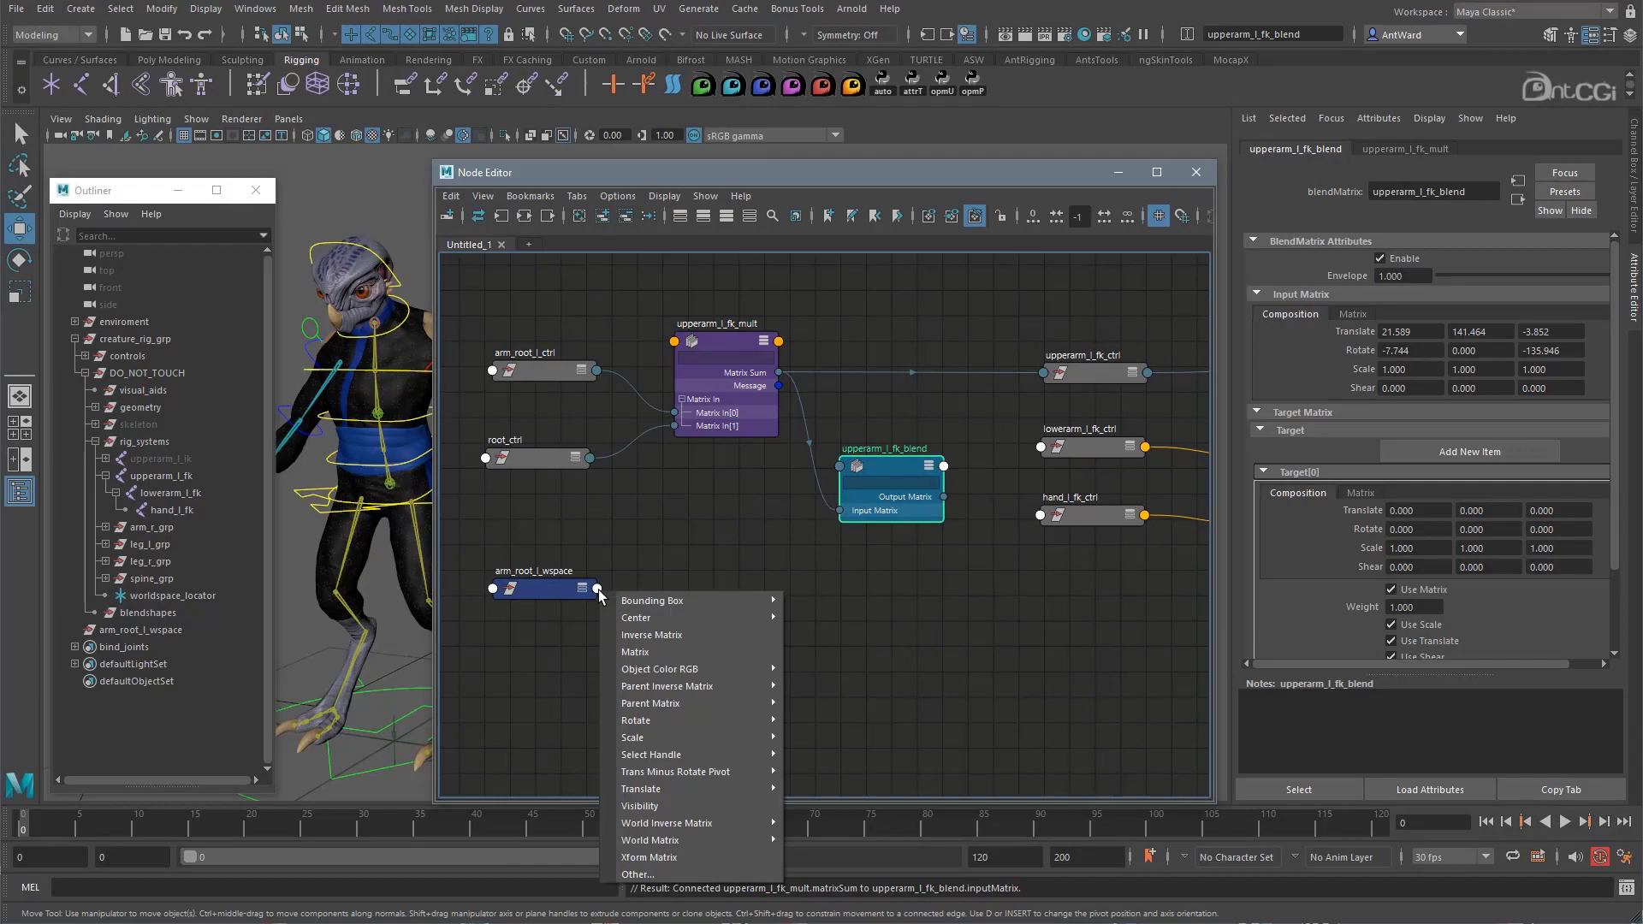
{"action": "mouse_move", "coordinate": [695, 841]}
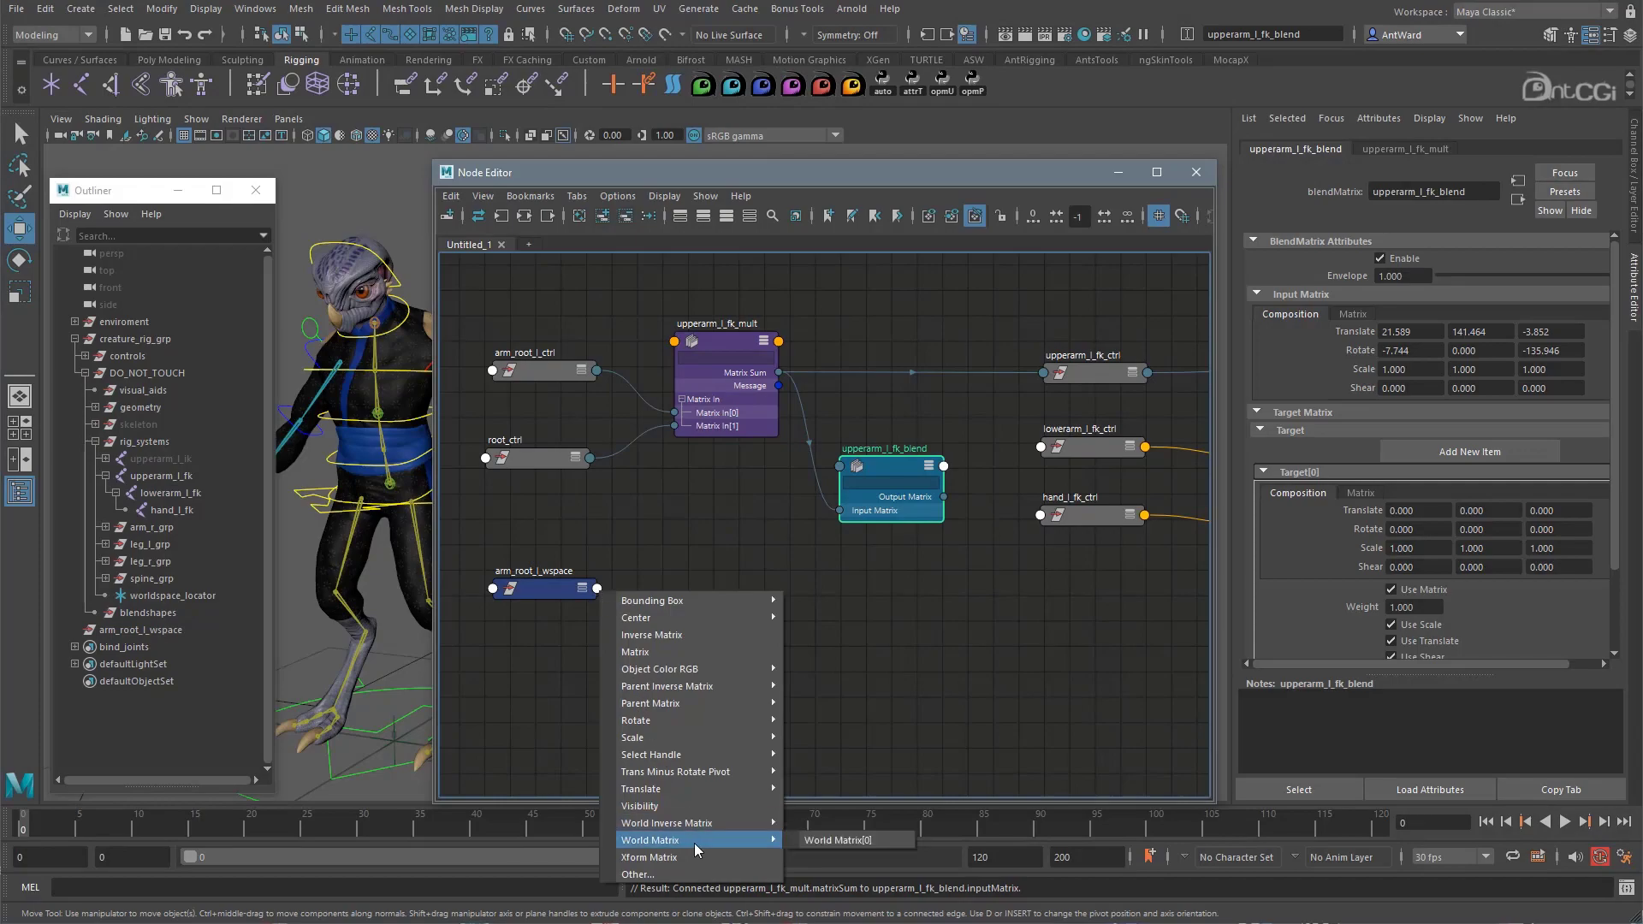
{"action": "left_click", "coordinate": [804, 839]}
{"action": "left_click", "coordinate": [859, 471]}
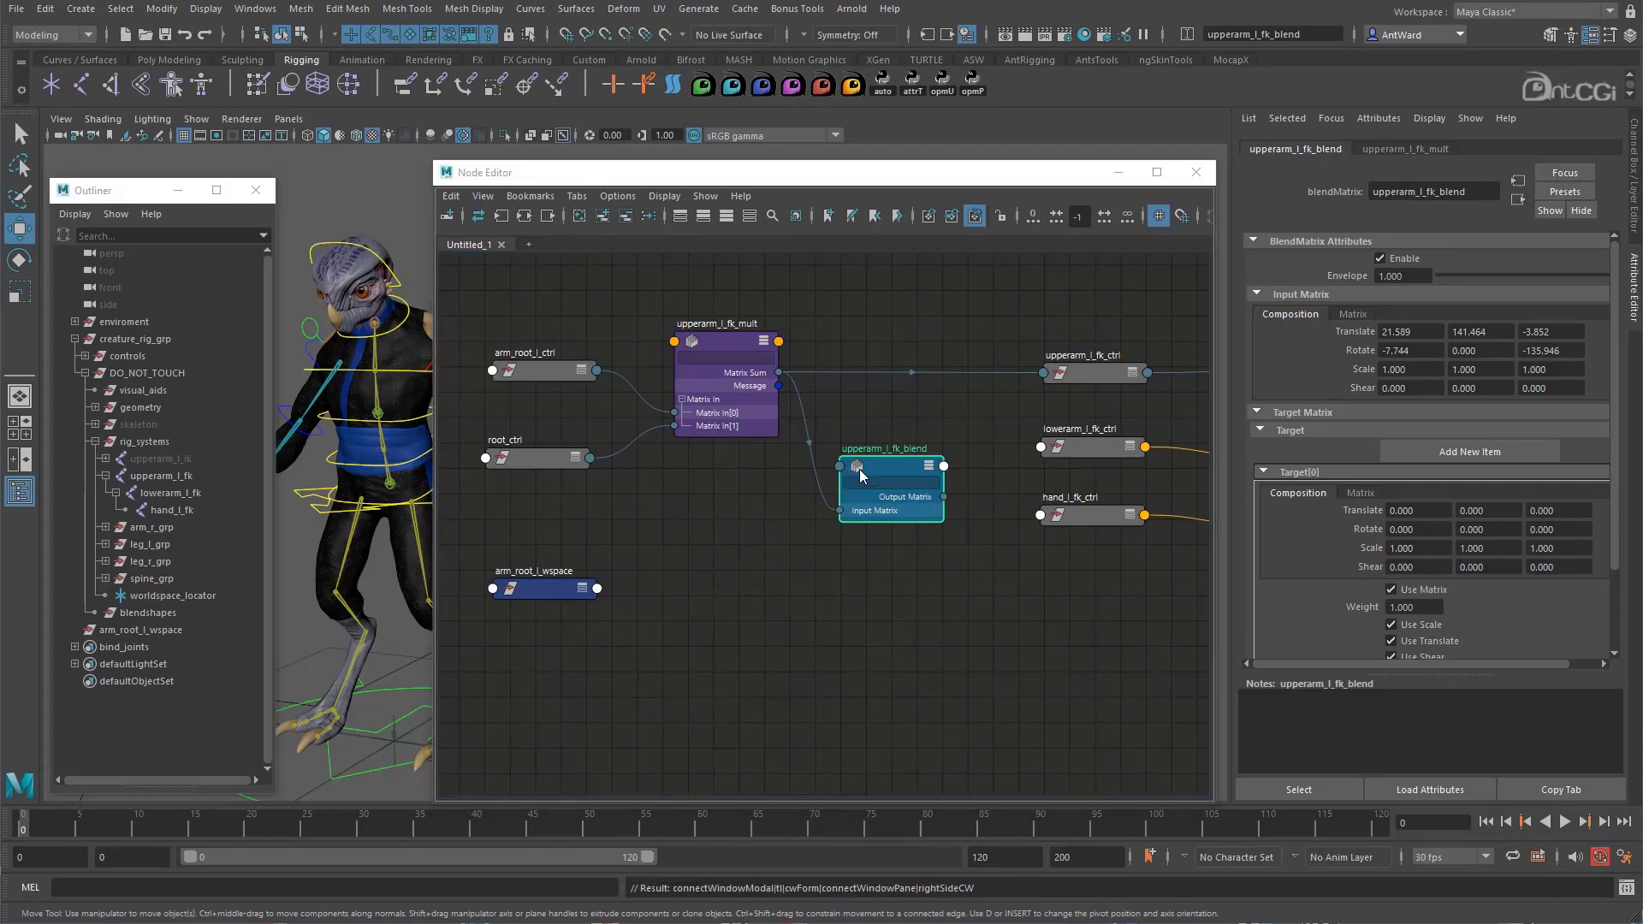
{"action": "left_click", "coordinate": [525, 436]}
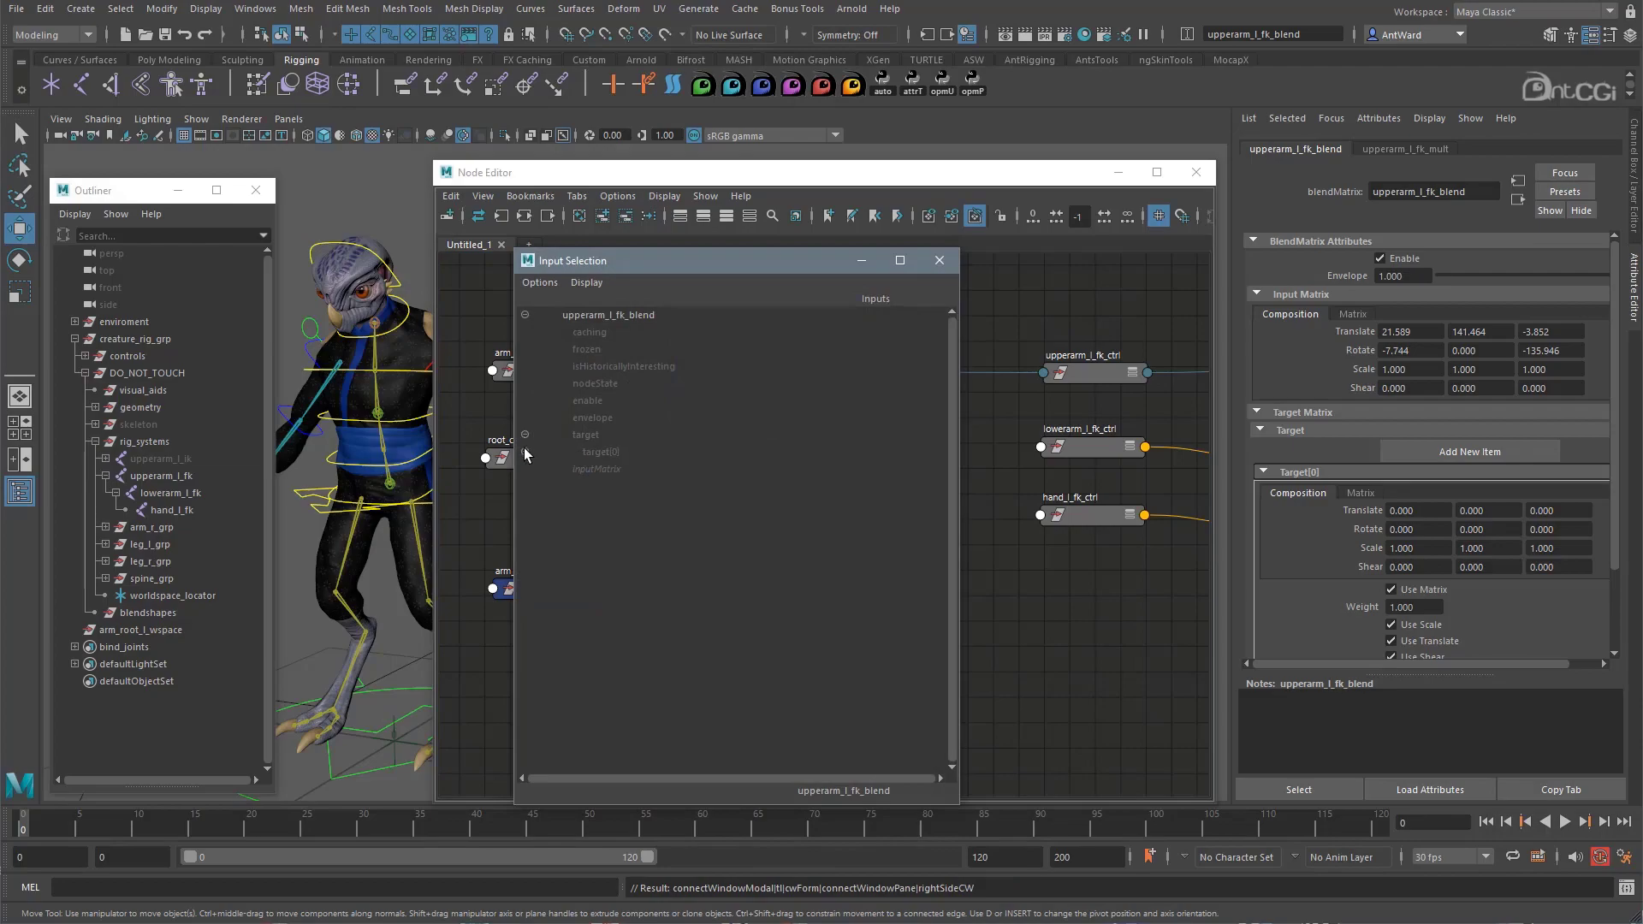
{"action": "left_click", "coordinate": [535, 452]}
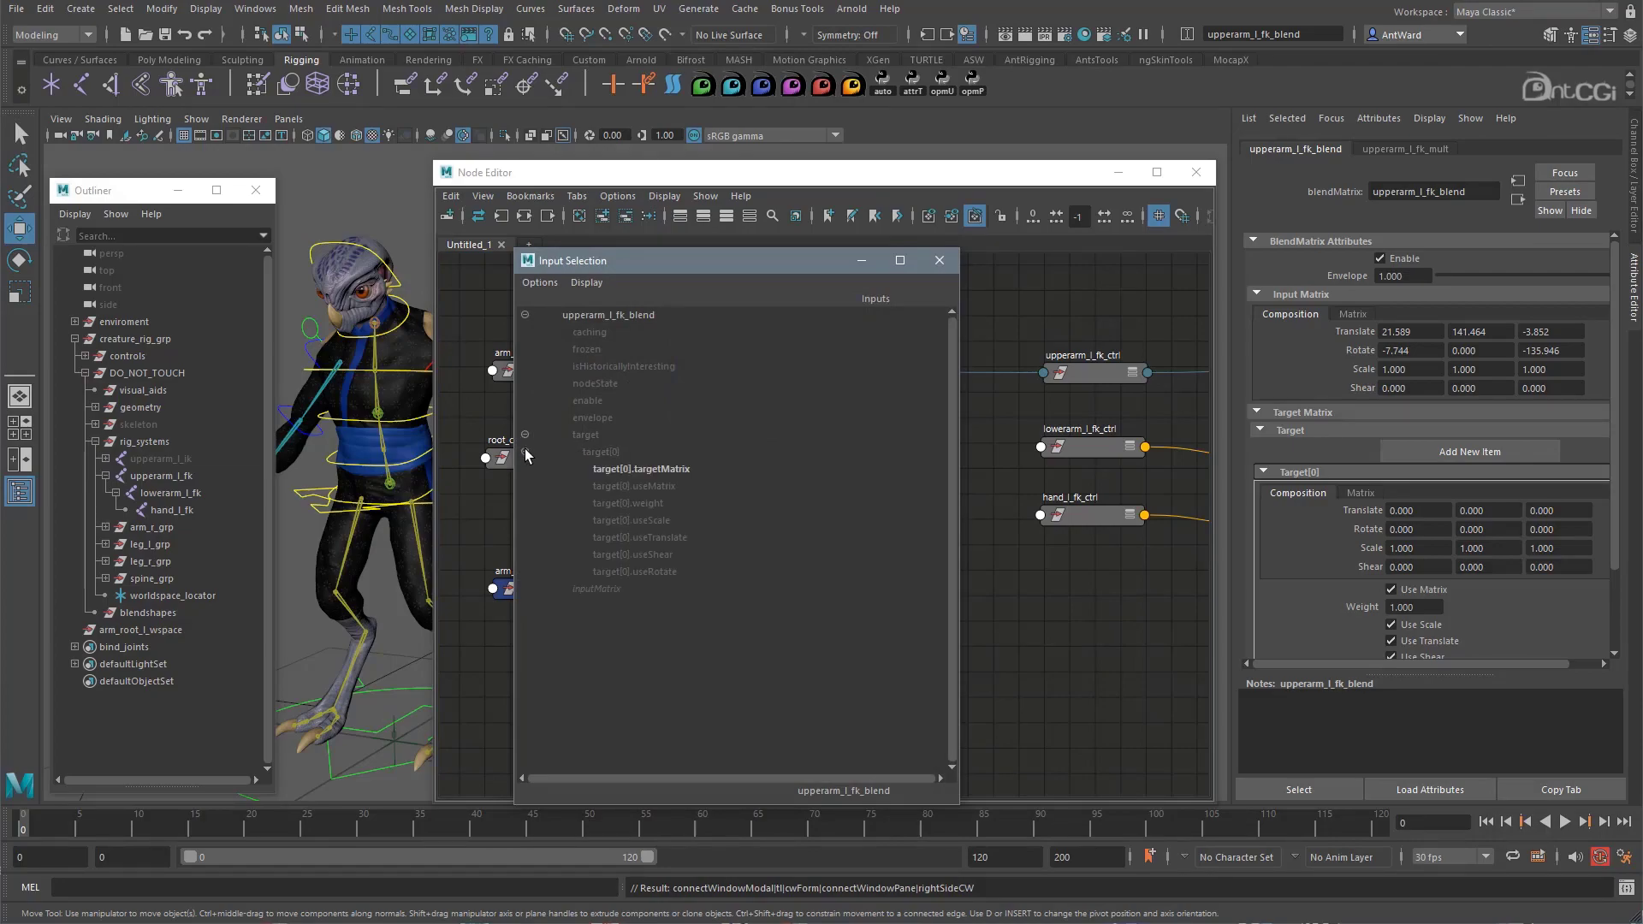
{"action": "left_click", "coordinate": [653, 470]}
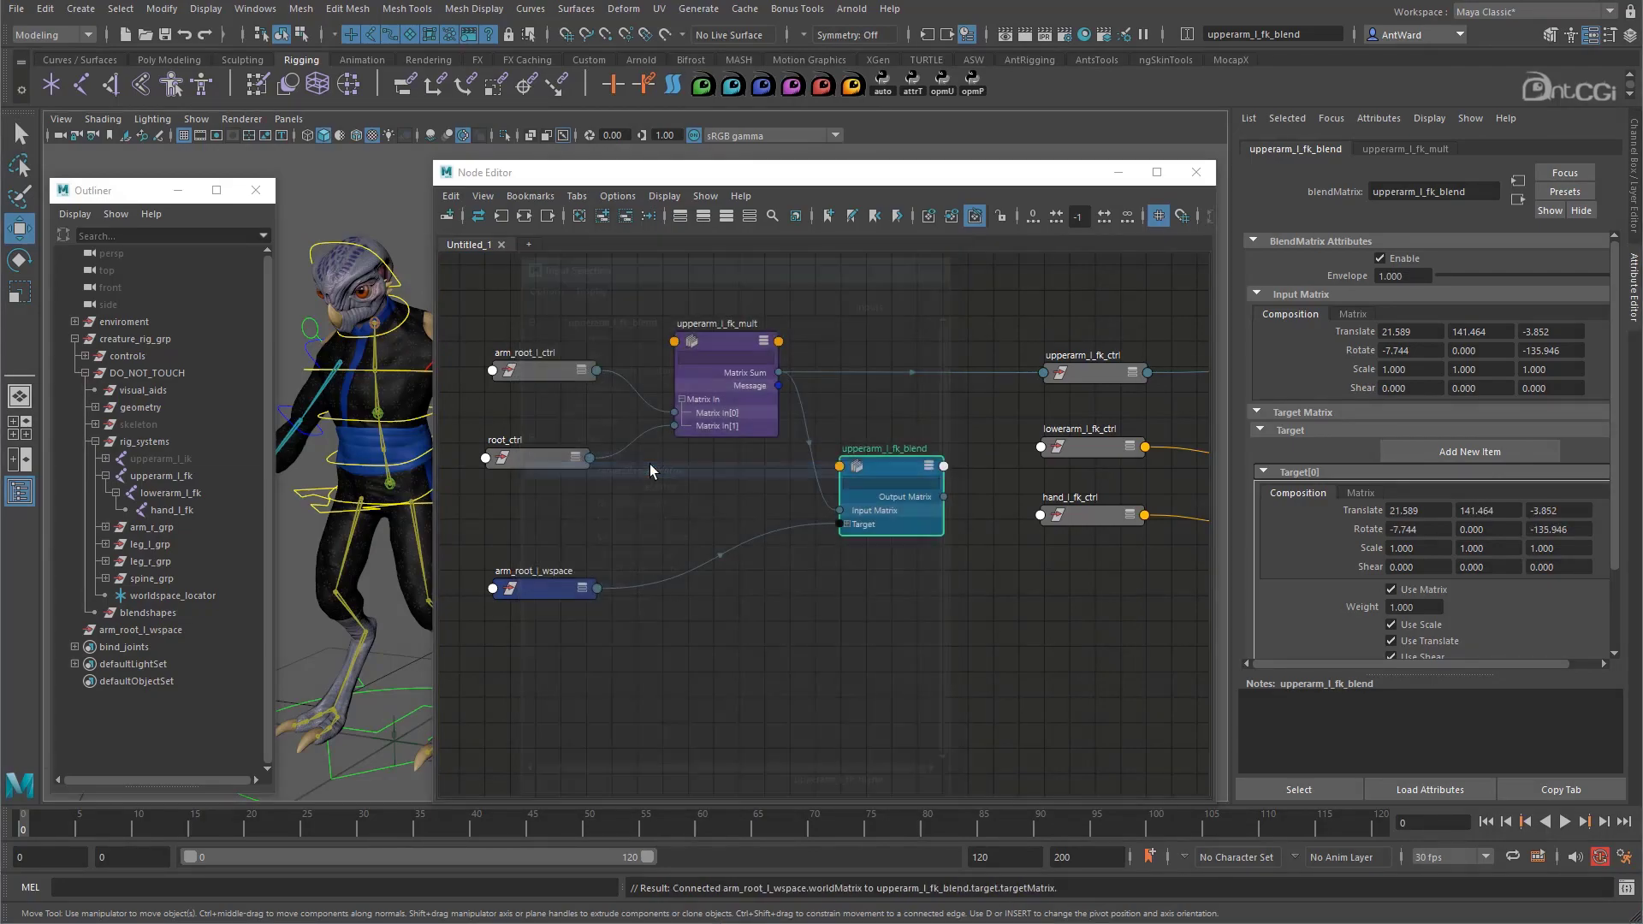
{"action": "left_click", "coordinate": [847, 524]}
{"action": "left_click", "coordinate": [854, 538]}
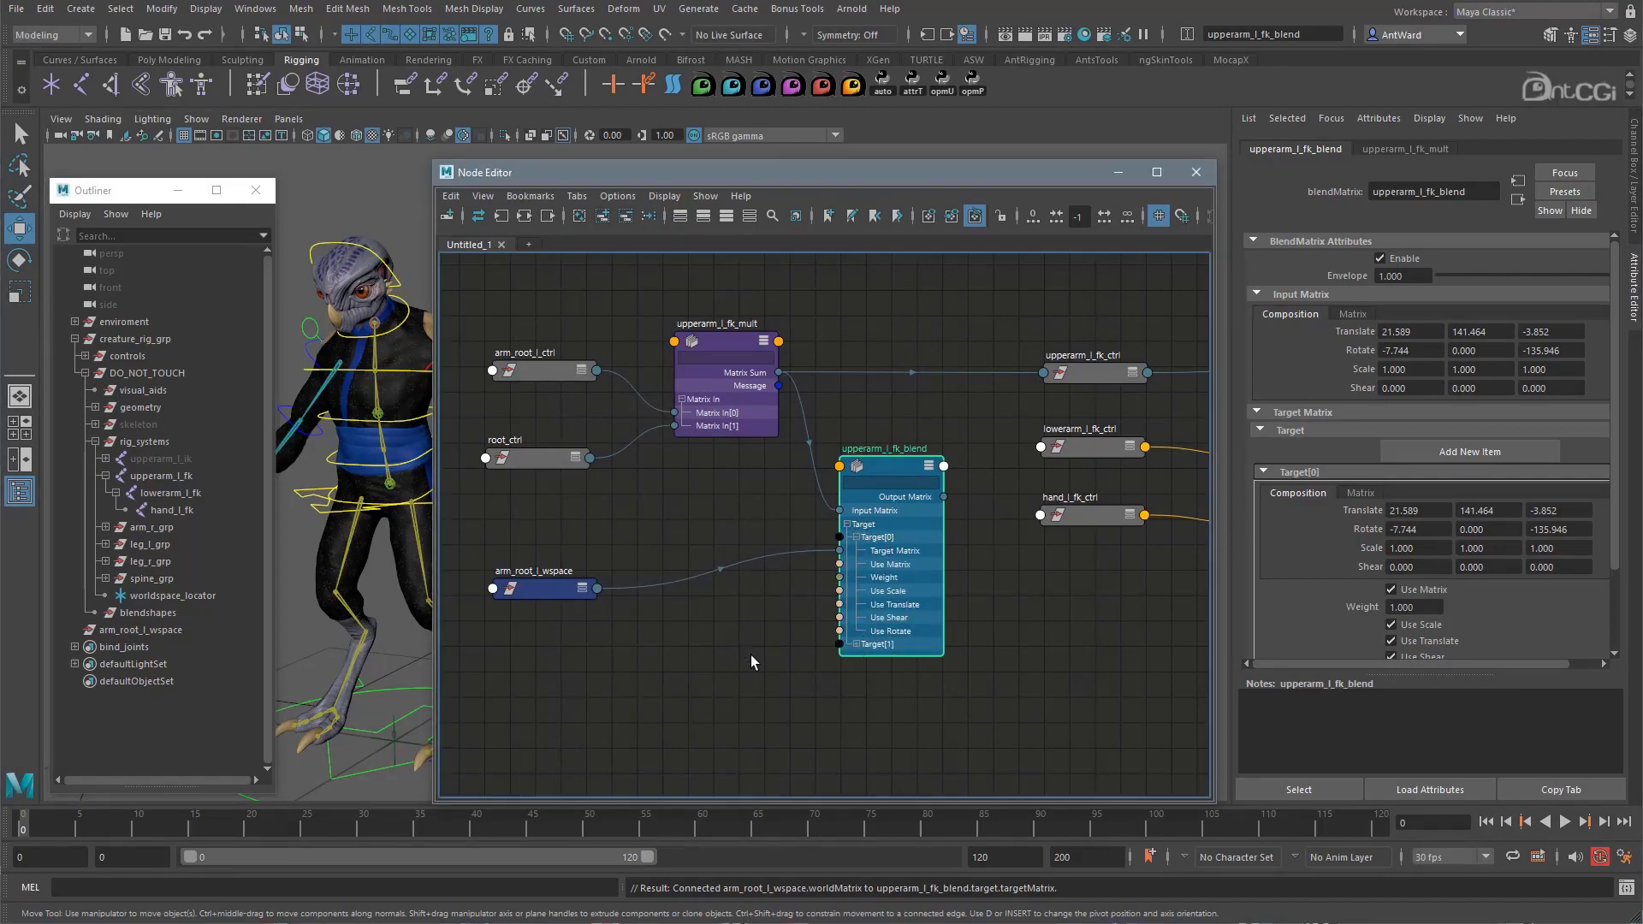
Turn off Use Translate for Target[0] of upperarm_l_fk_blend.
{"action": "scroll", "coordinate": [1502, 548], "scroll_direction": "down", "scroll_amount": 2}
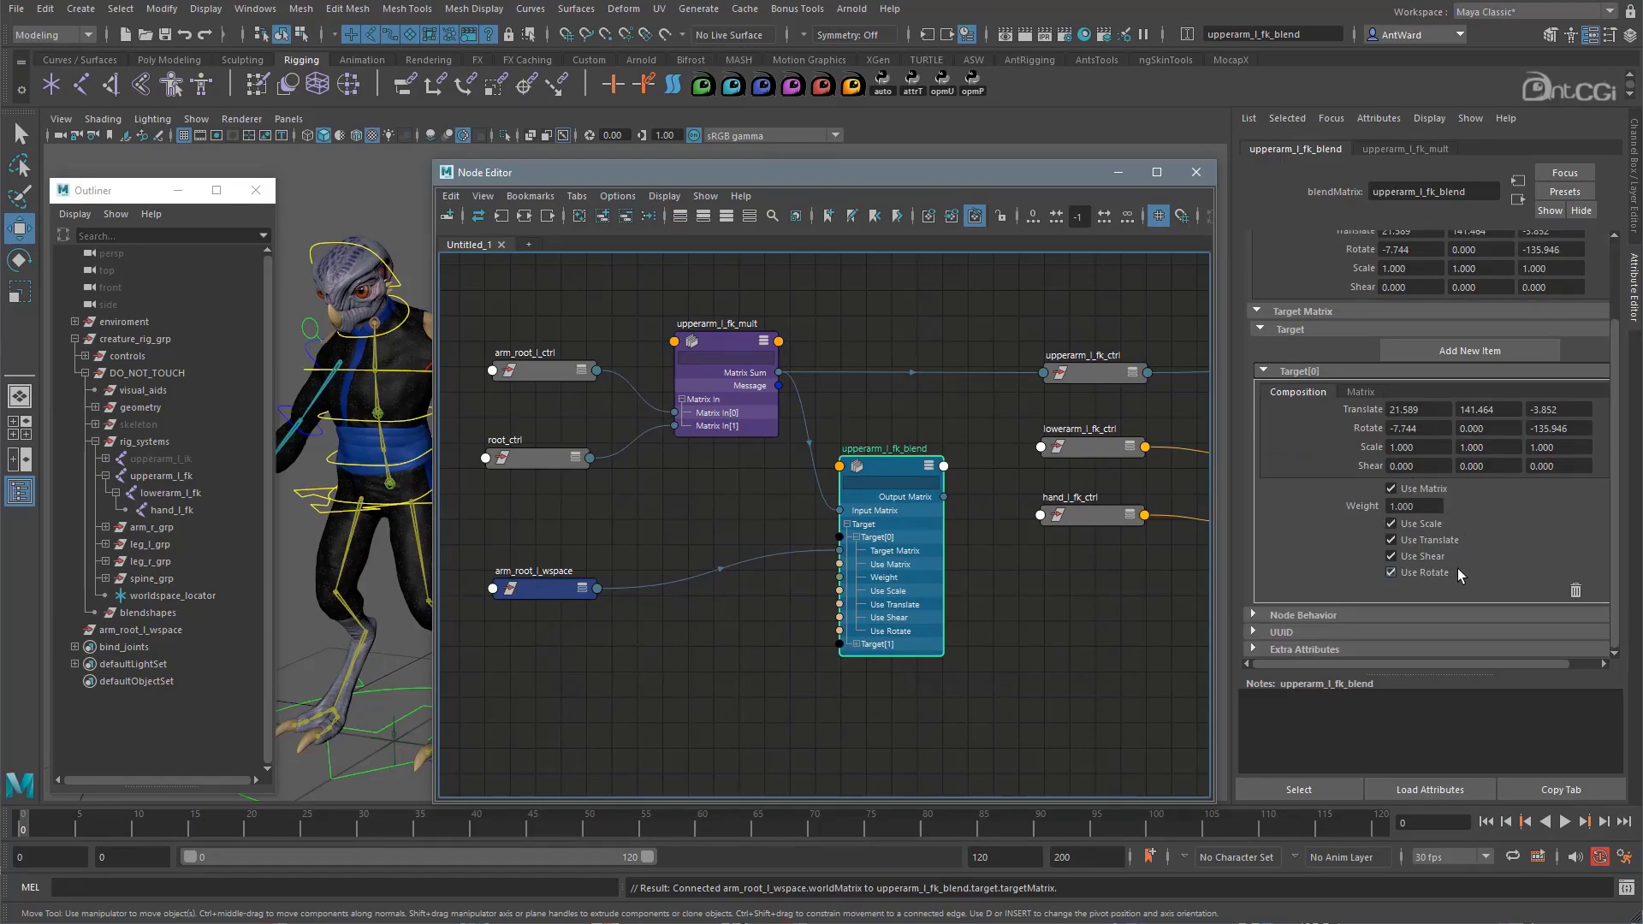
{"action": "left_click", "coordinate": [1410, 537]}
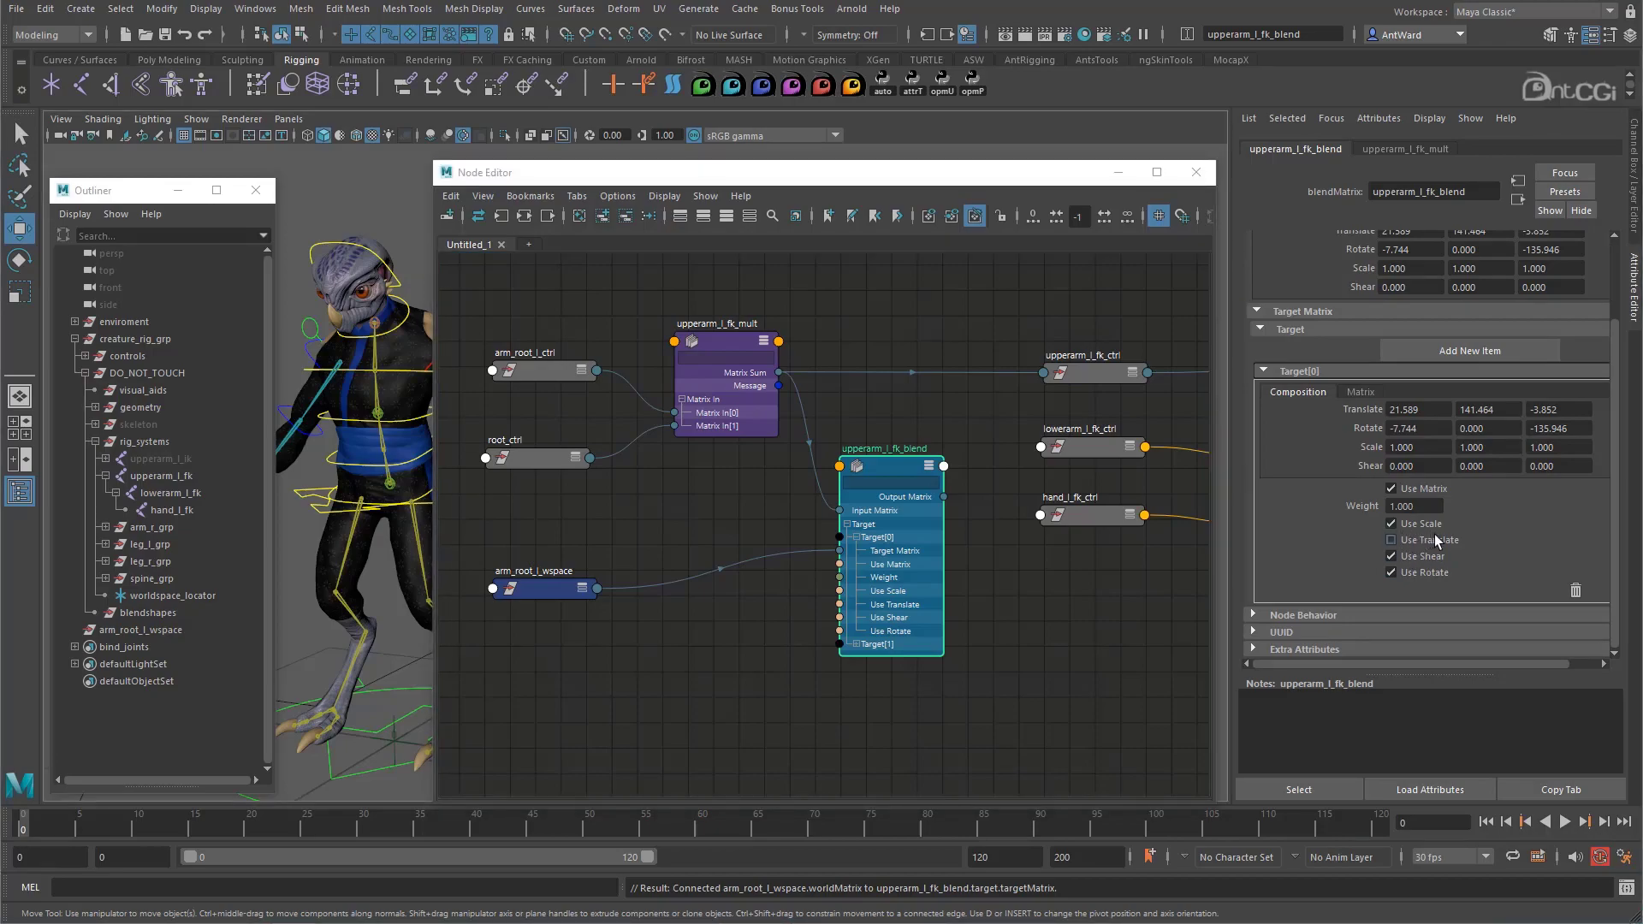
{"action": "scroll", "coordinate": [1455, 516], "scroll_direction": "up", "scroll_amount": 2}
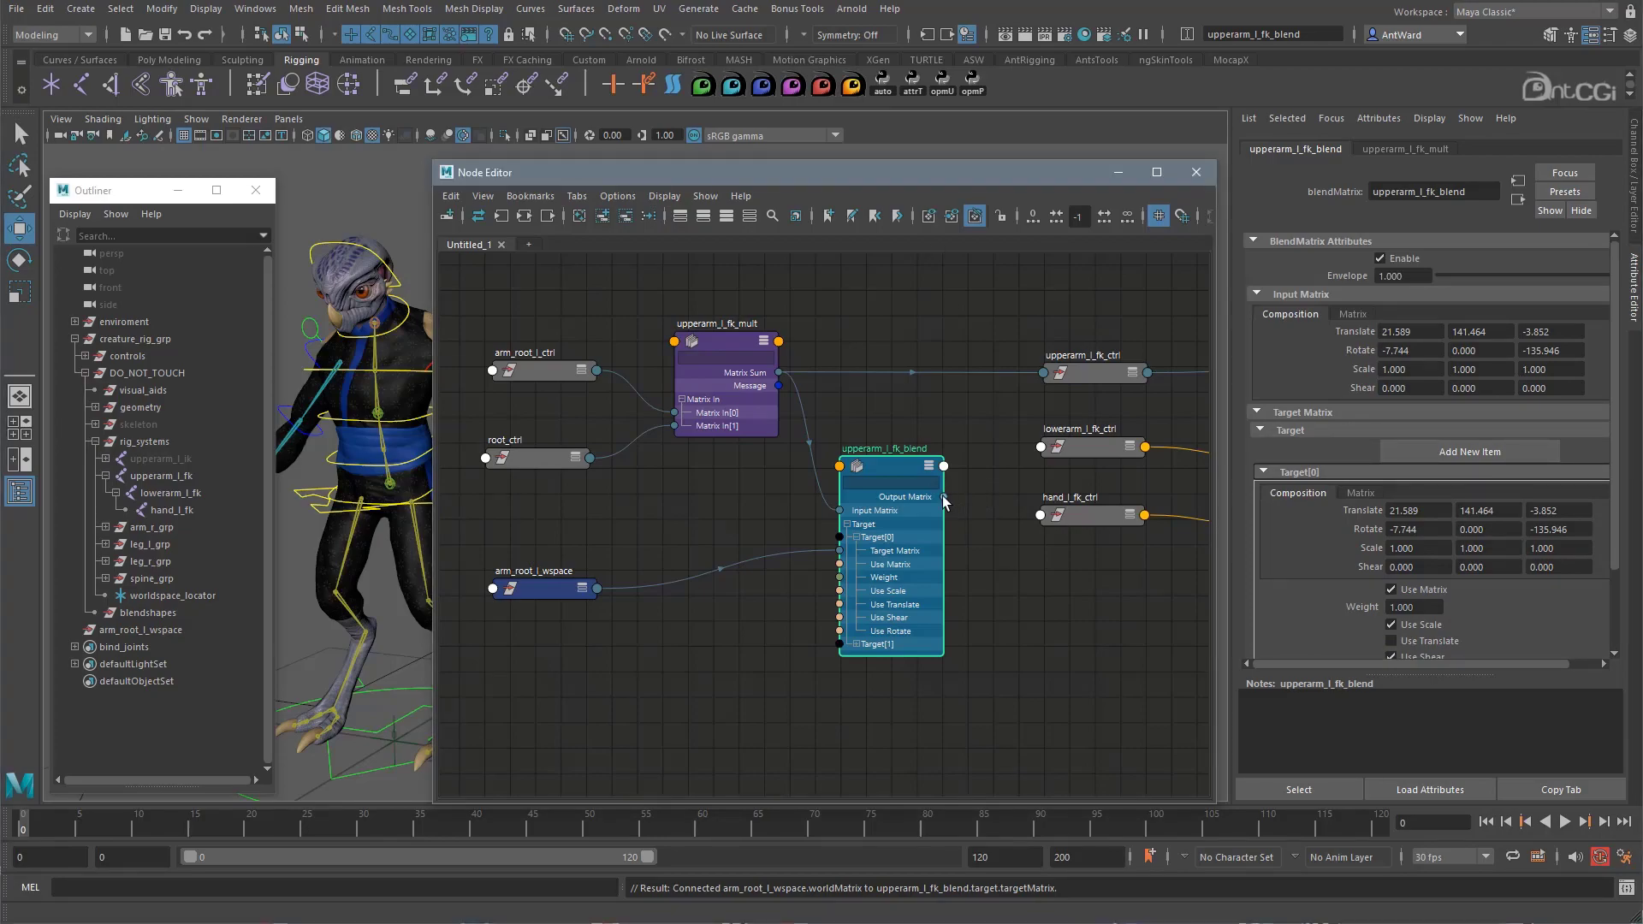
Connect the Output Matrix of upperarm_l_fk_blend to the offsetParentMatrix of upperarm_l_fk_ctrl, replacing the direct link from upperarm_l_fk_mult.
{"action": "left_click_drag", "start_coordinate": [944, 501], "coordinate": [1087, 373]}
{"action": "scroll", "coordinate": [662, 531], "scroll_direction": "down", "scroll_amount": 12}
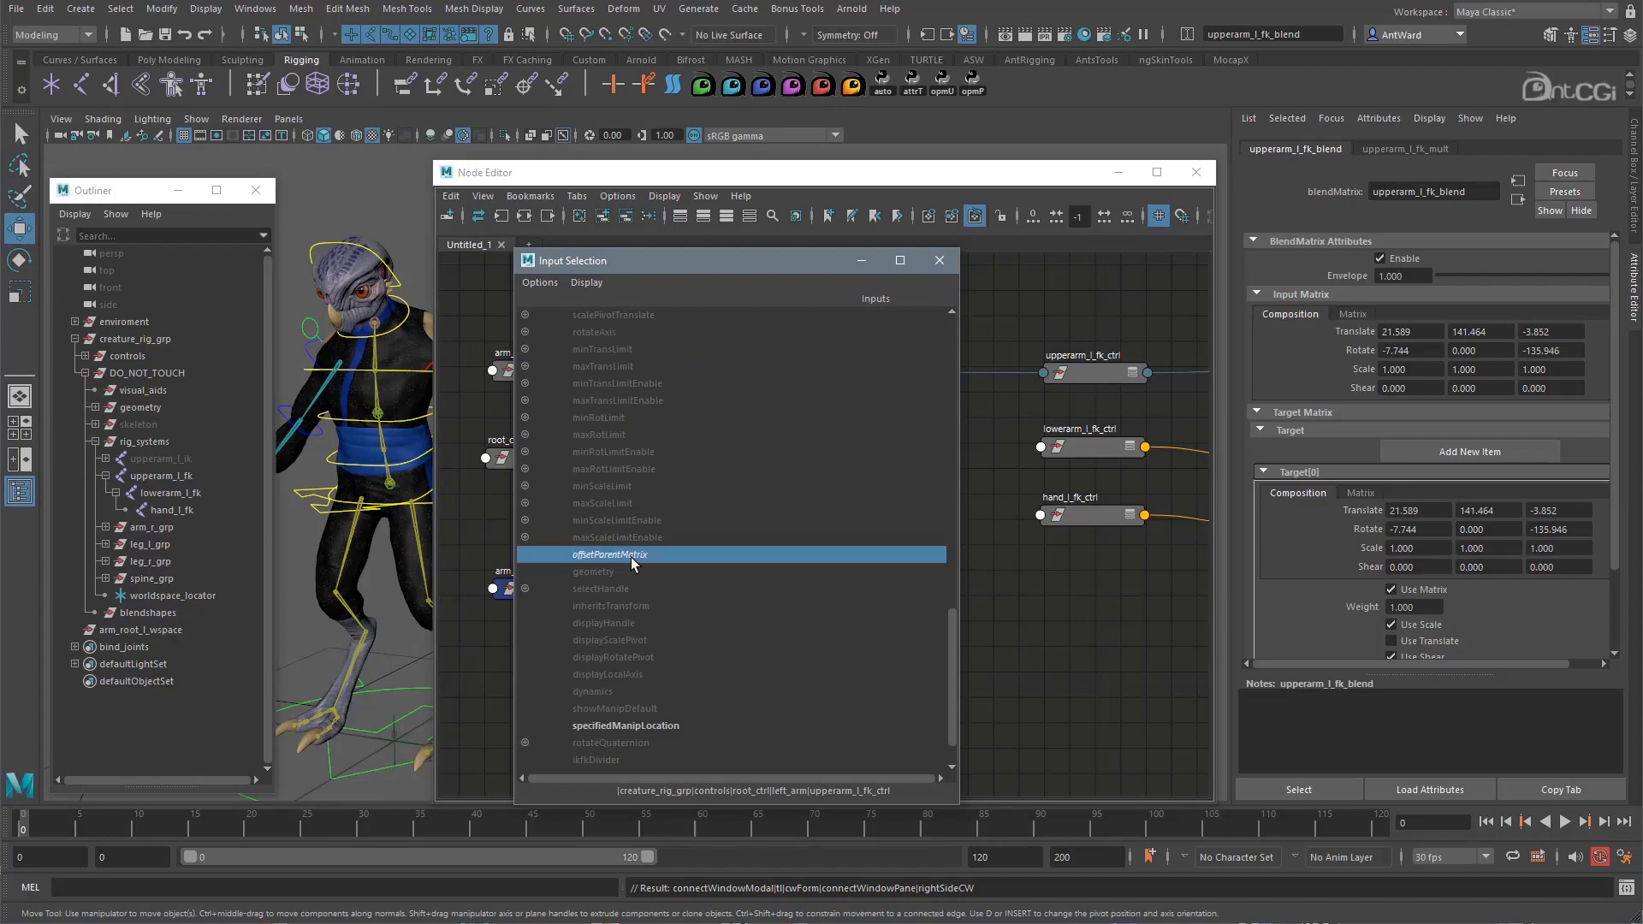
{"action": "left_click", "coordinate": [631, 557]}
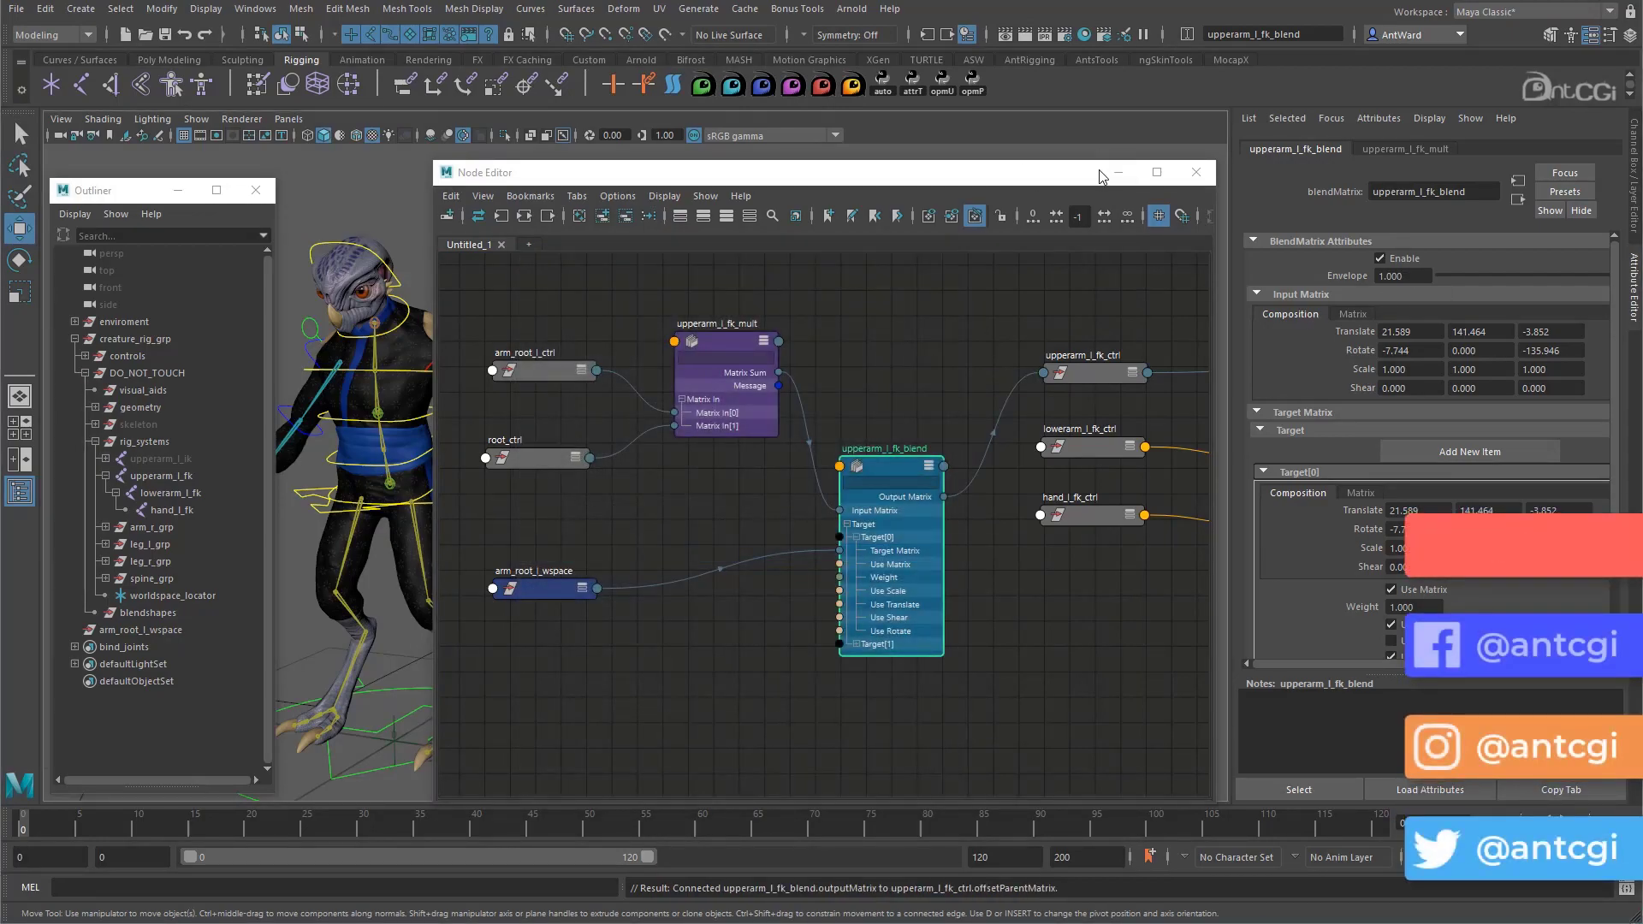
Test the left arm by rotating arm_root_l_ctrl, undoing that rotation, moving the control, and checking upperarm_l_fk_ctrl.
{"action": "left_click_drag", "start_coordinate": [1032, 168], "coordinate": [91, 331]}
{"action": "left_click_drag", "start_coordinate": [771, 445], "coordinate": [839, 428], "text": "alt"}
{"action": "scroll", "coordinate": [695, 321], "scroll_direction": "up", "scroll_amount": 2}
{"action": "left_click", "coordinate": [695, 322]}
{"action": "key", "text": "e"}
{"action": "left_click_drag", "start_coordinate": [686, 322], "coordinate": [750, 339]}
{"action": "key", "text": "ctrl+z"}
{"action": "key", "text": "w"}
{"action": "left_click_drag", "start_coordinate": [651, 364], "coordinate": [791, 358]}
{"action": "key", "text": "e"}
{"action": "left_click", "coordinate": [1005, 359]}
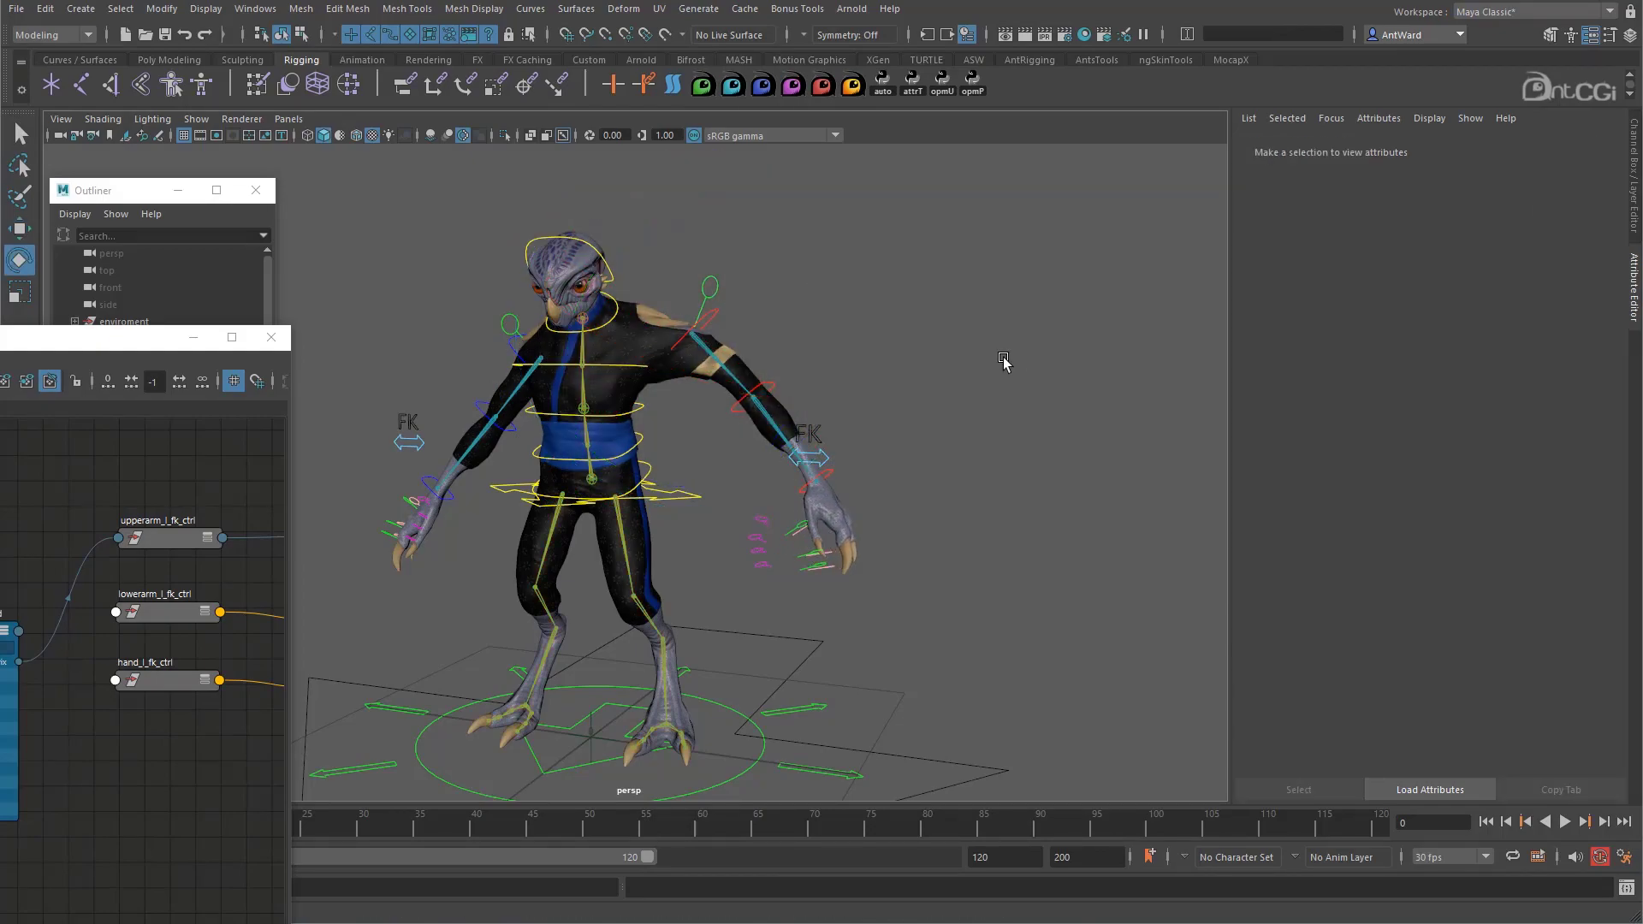
{"action": "left_click", "coordinate": [702, 347]}
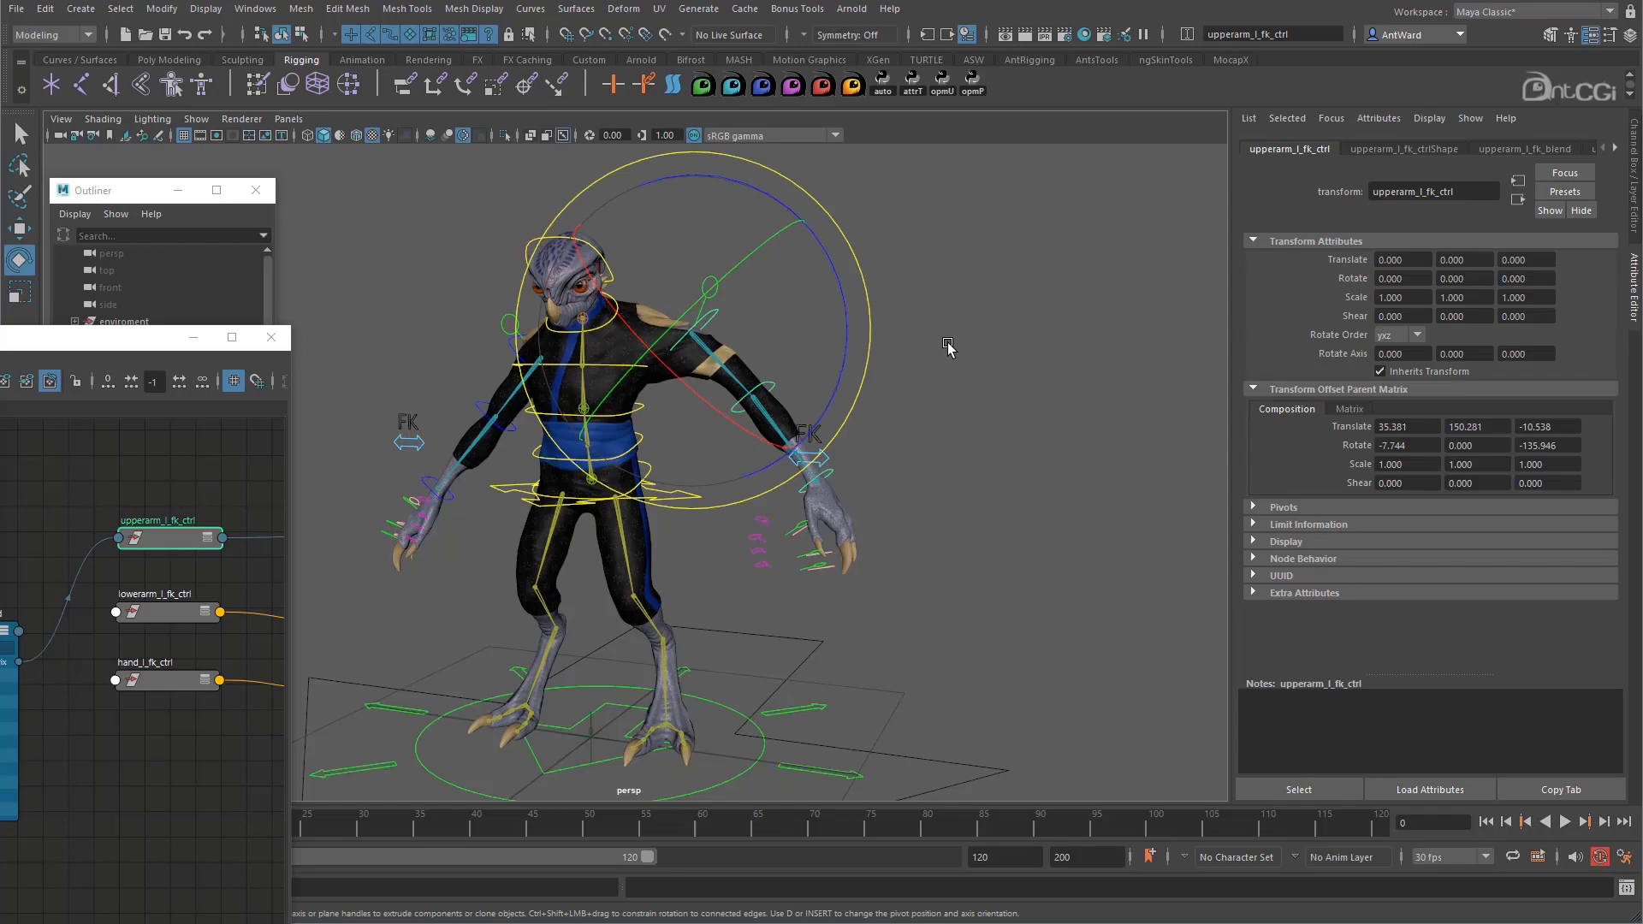
{"action": "left_click", "coordinate": [865, 351]}
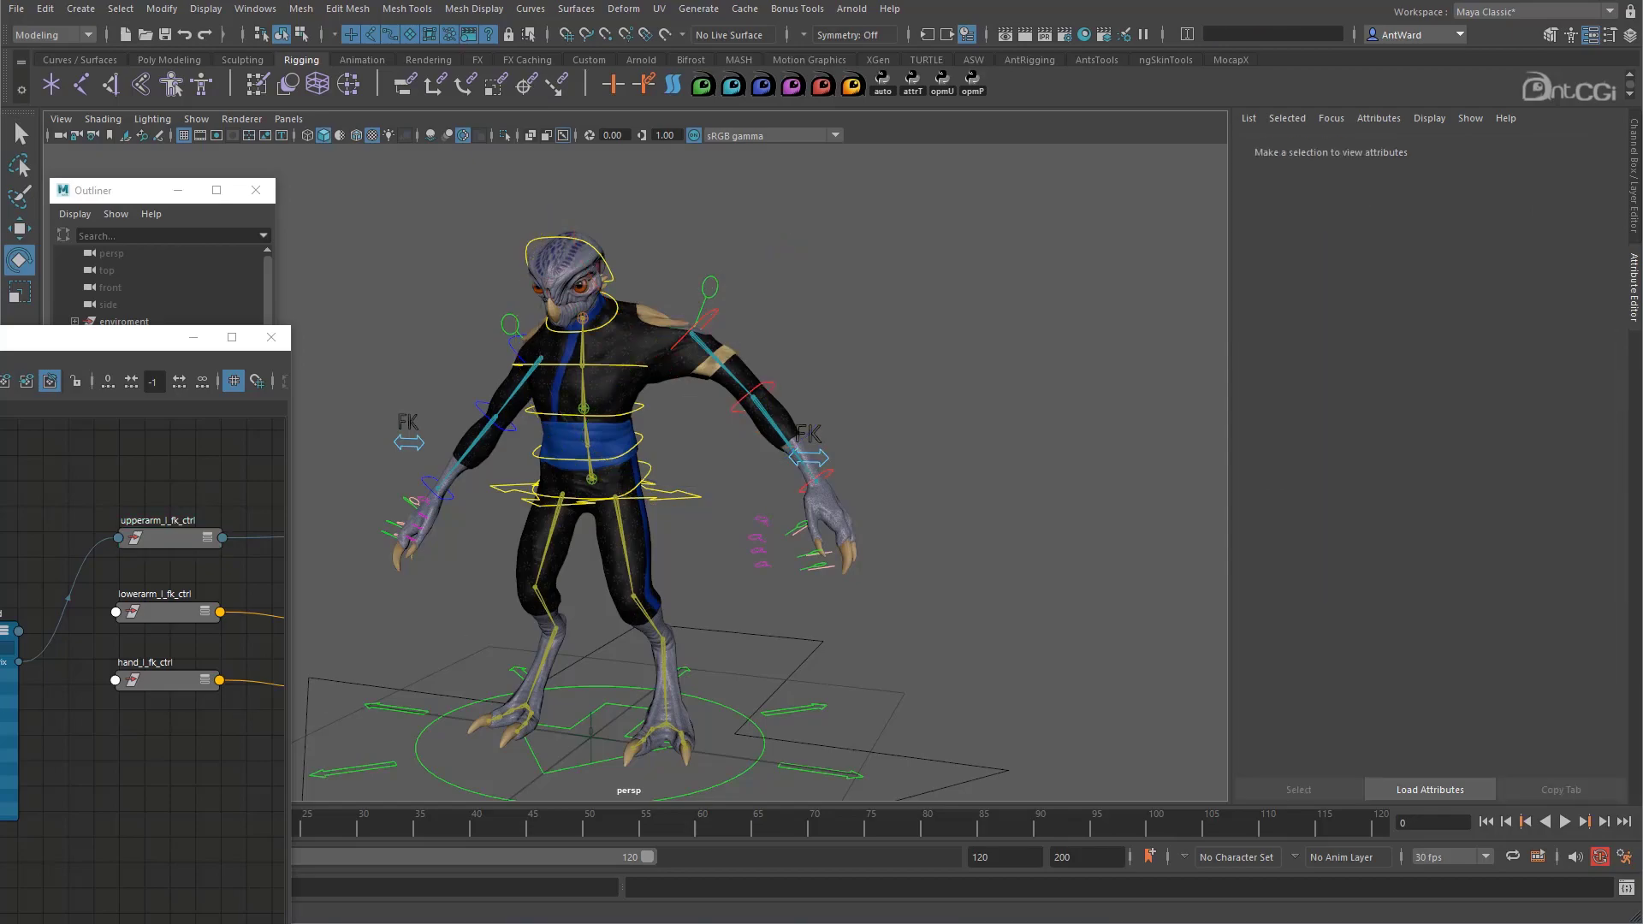
Lower the Envelope of upperarm_l_fk_blend and rotate arm_root_l_ctrl to test the arm following the shoulder.
{"action": "left_click", "coordinate": [9, 727]}
{"action": "left_click_drag", "start_coordinate": [1573, 286], "coordinate": [1395, 273]}
{"action": "left_click", "coordinate": [717, 291]}
{"action": "left_click_drag", "start_coordinate": [689, 299], "coordinate": [659, 322]}
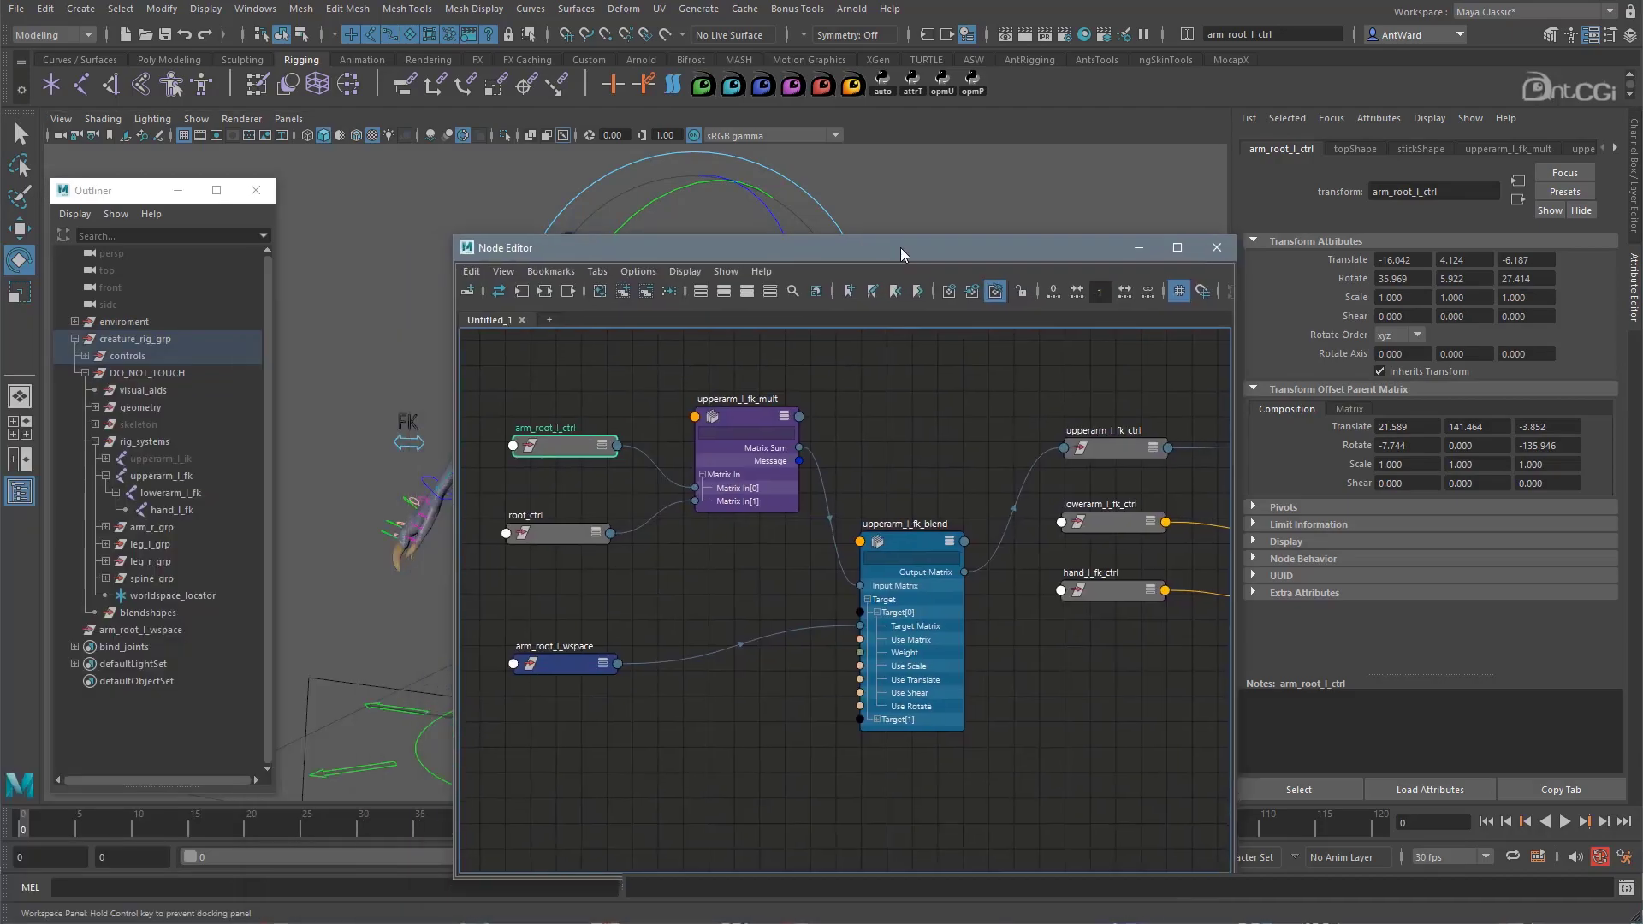
Select upperarm_l_fk_ctrl and examine the options of its Follow attribute, leaving it on World.
{"action": "left_click_drag", "start_coordinate": [900, 257], "coordinate": [1054, 218]}
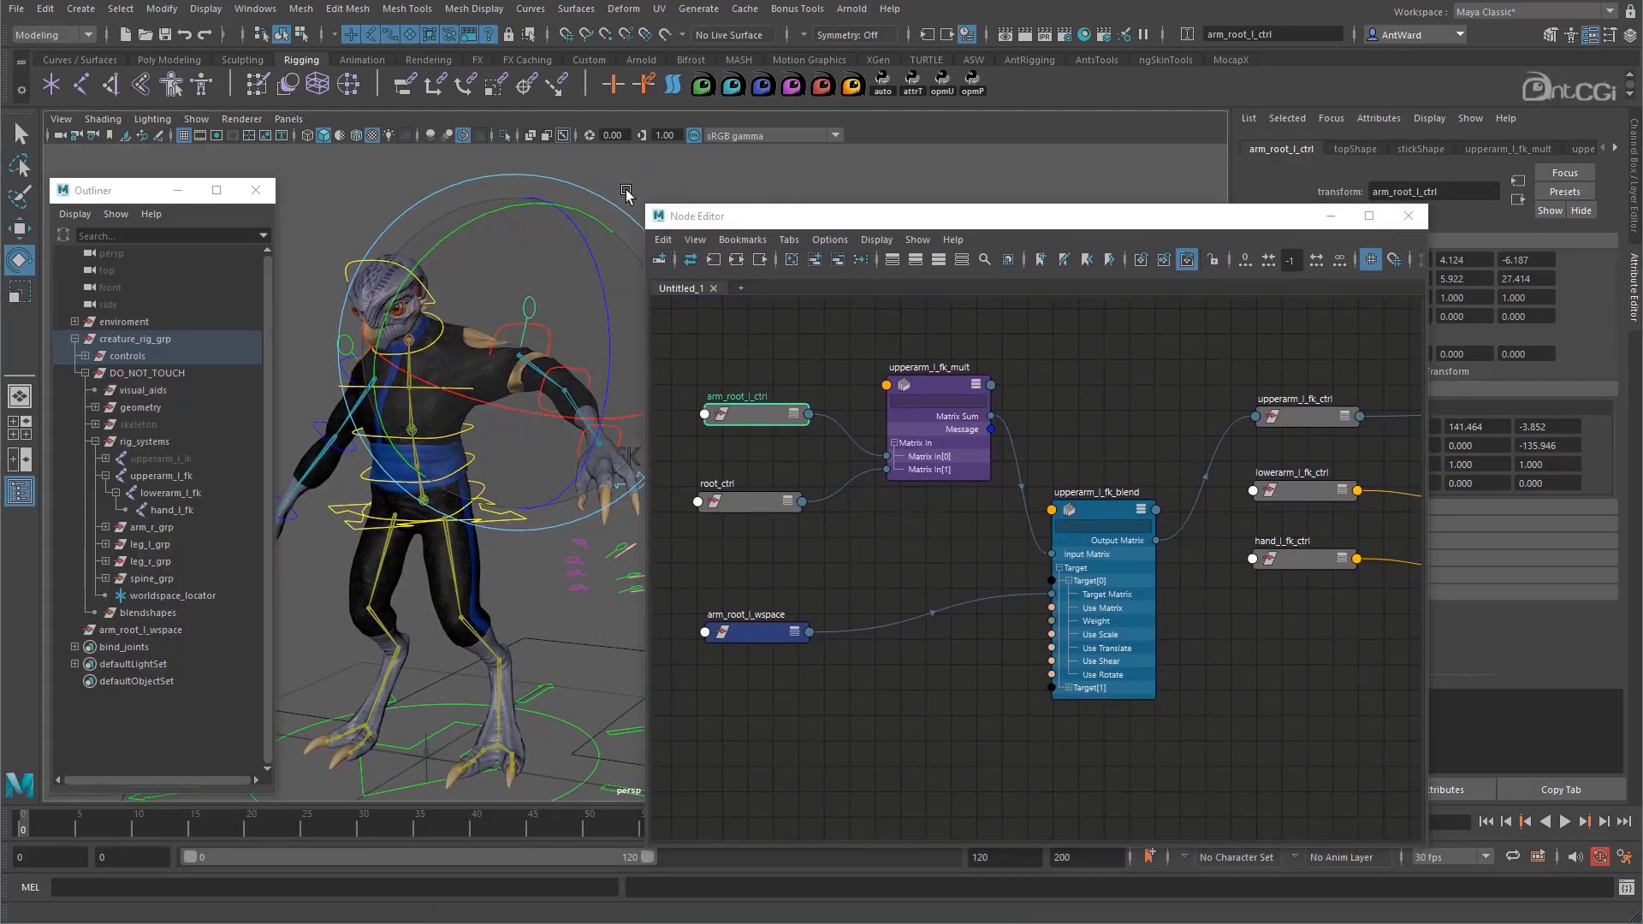
{"action": "left_click", "coordinate": [518, 306]}
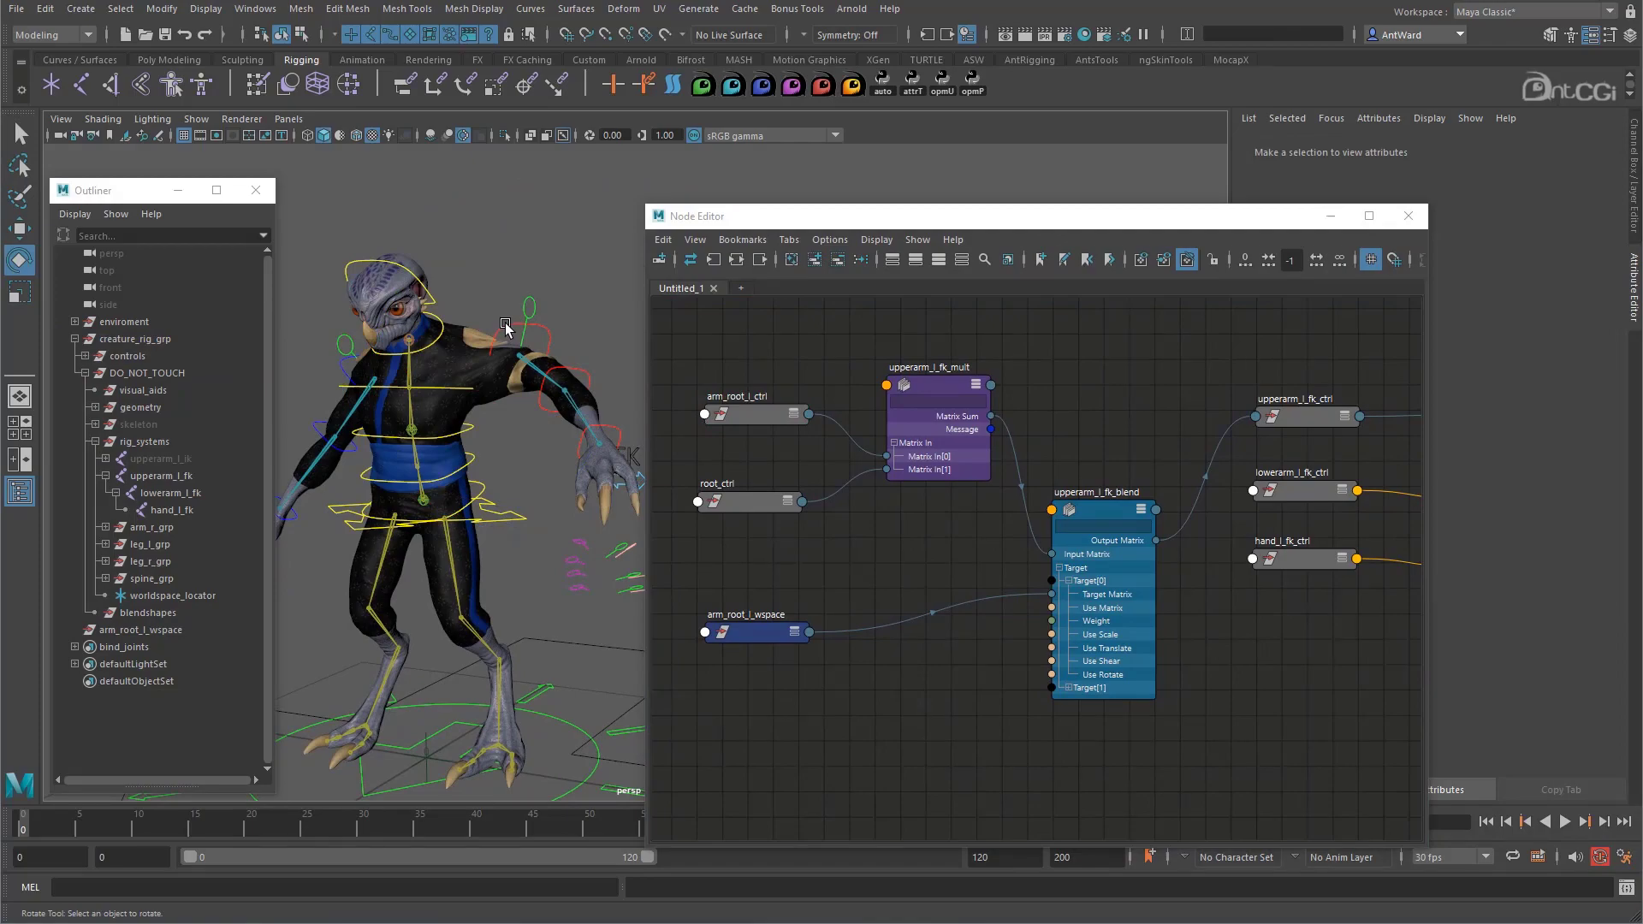
{"action": "left_click", "coordinate": [505, 322]}
{"action": "key", "text": "f"}
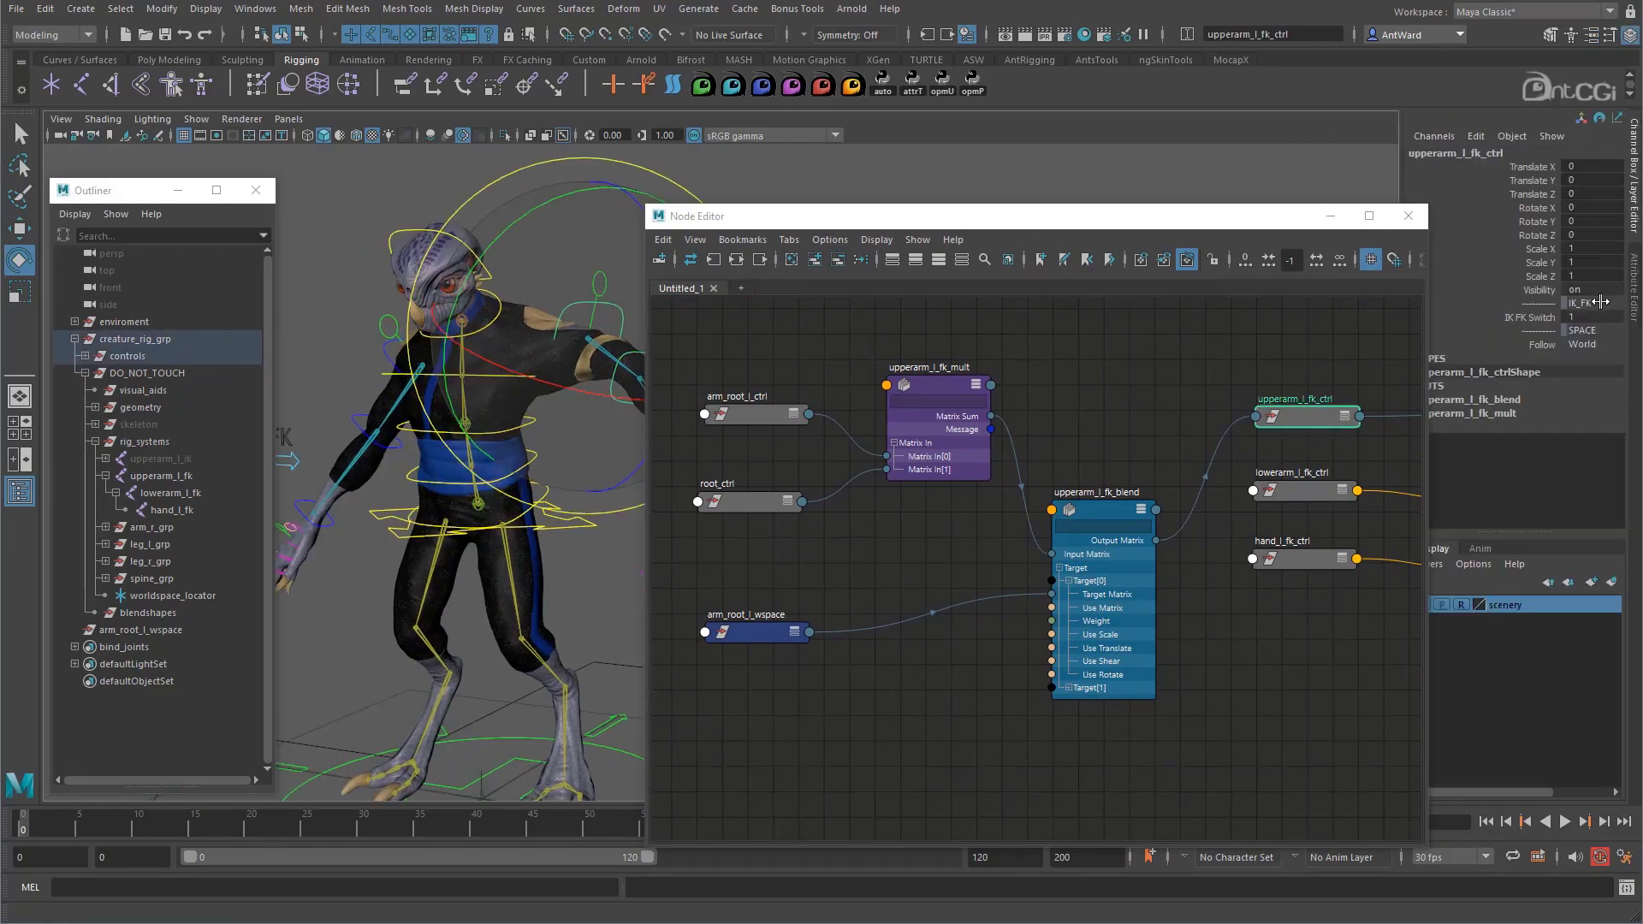
{"action": "left_click", "coordinate": [1583, 344]}
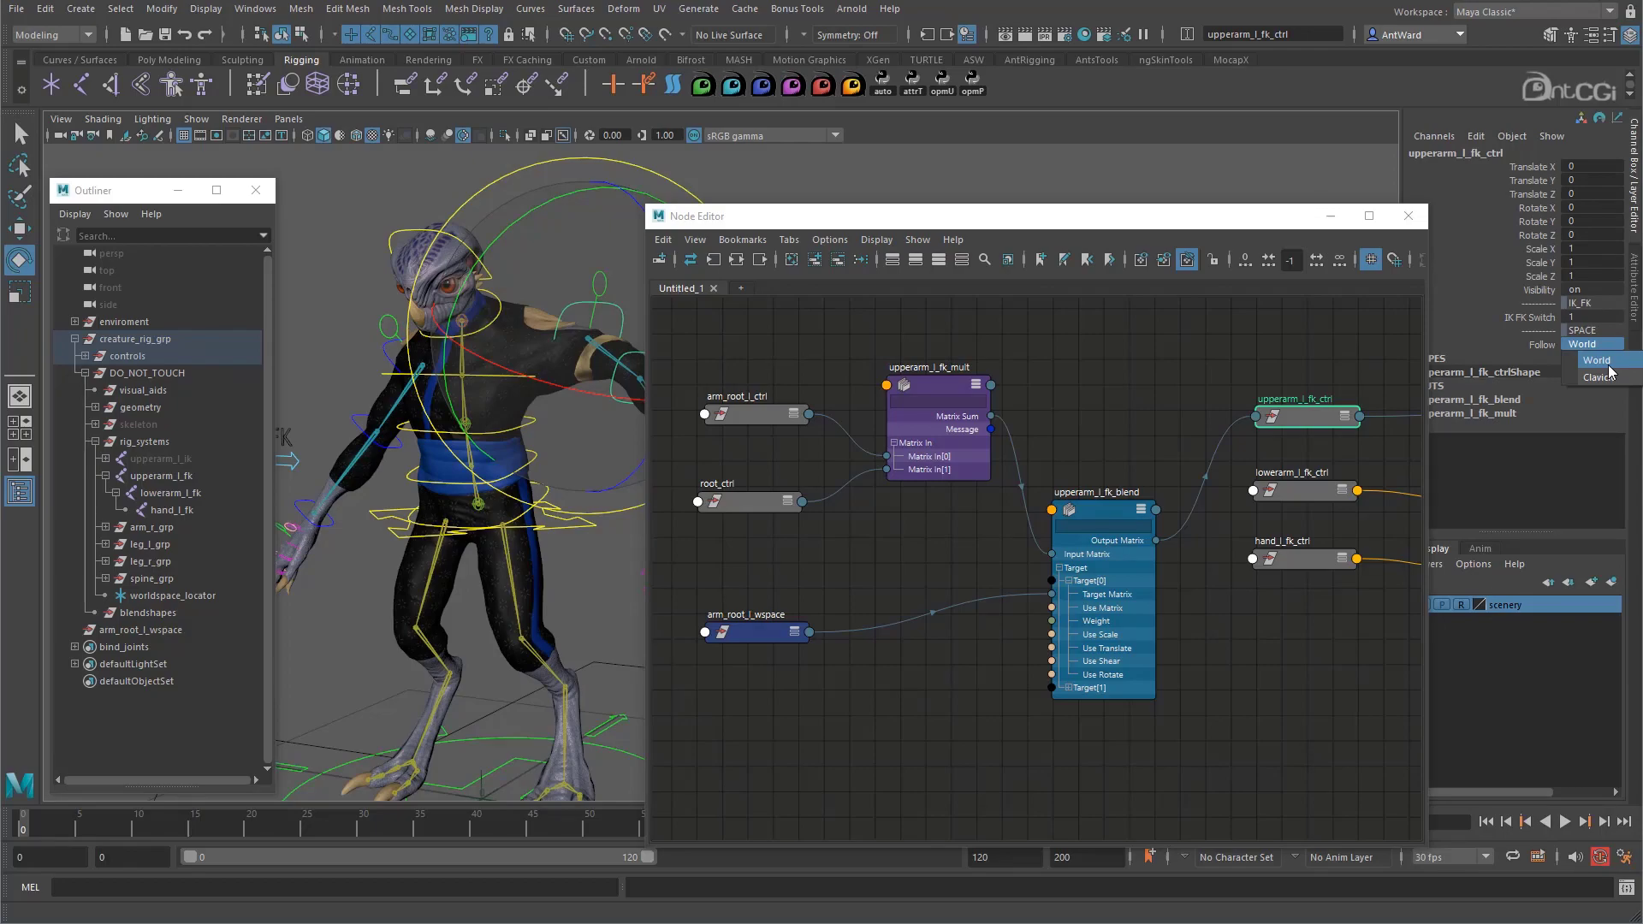
{"action": "left_click", "coordinate": [1609, 368]}
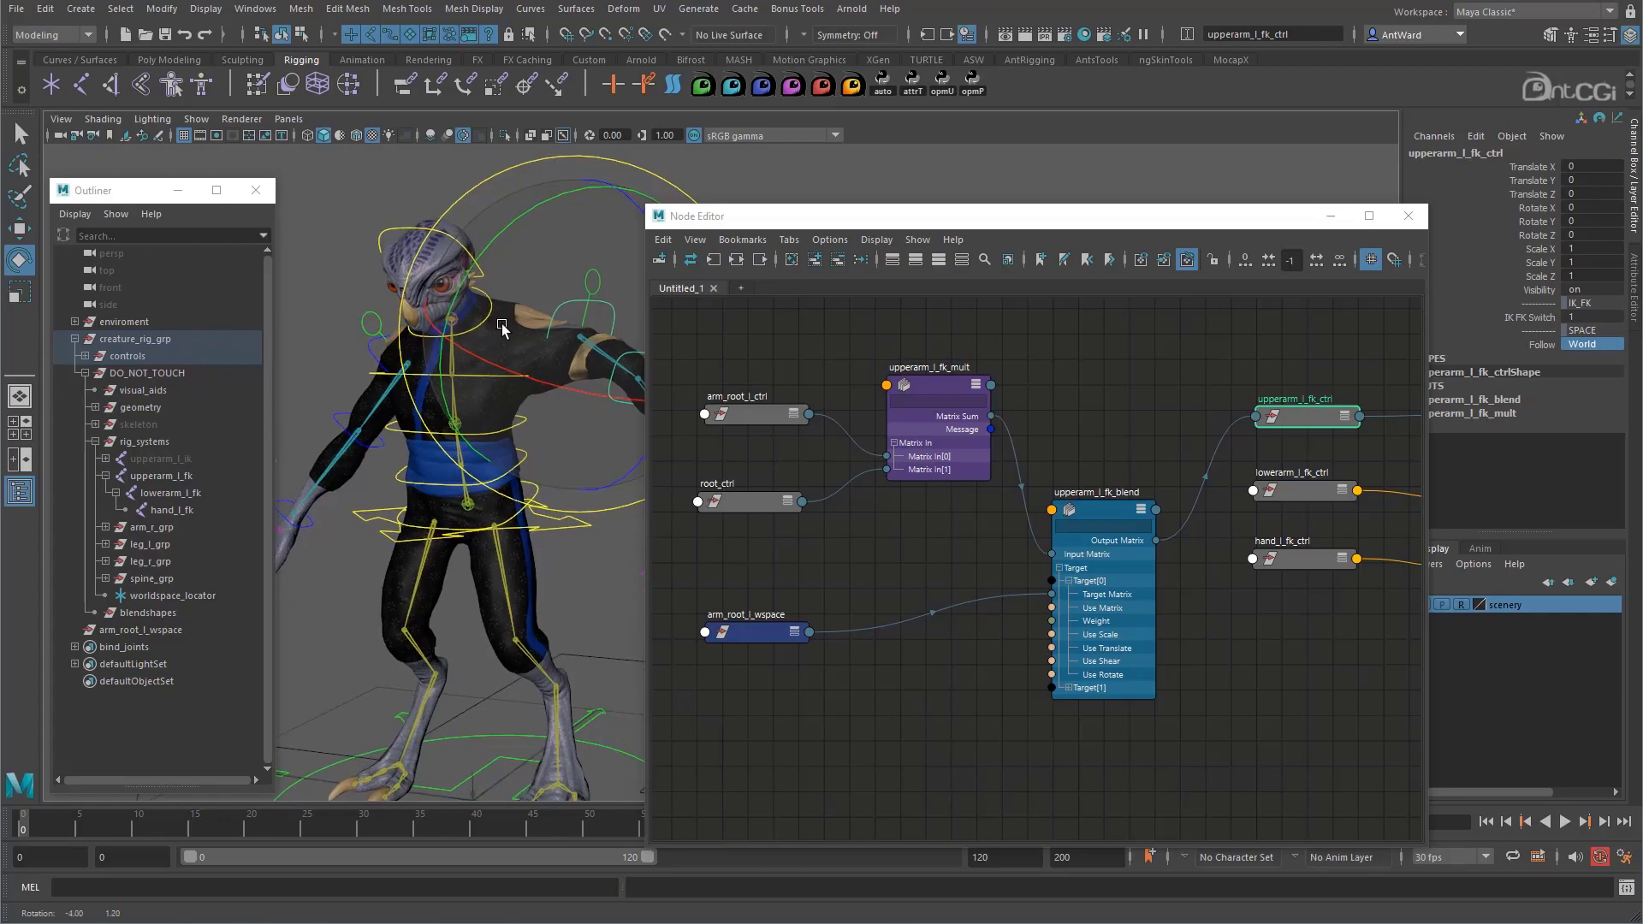
Add a keyable float attribute named World_Orient to upperarm_l_fk_ctrl with minimum 0, maximum 1 and default 0.
{"action": "left_click", "coordinate": [163, 9]}
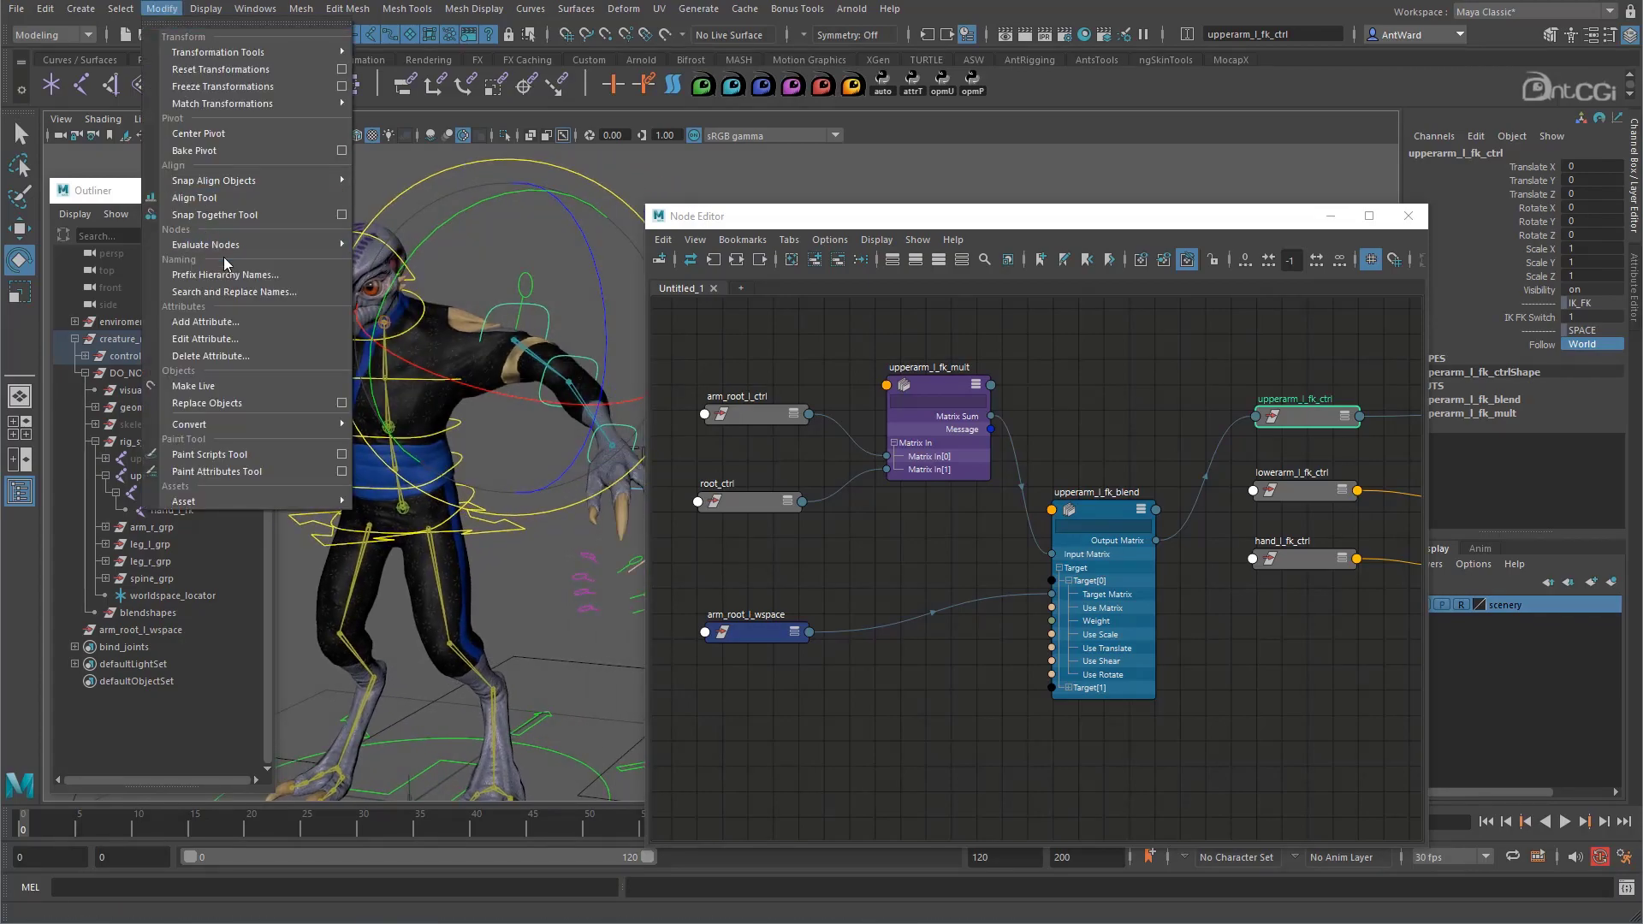
{"action": "left_click", "coordinate": [243, 322]}
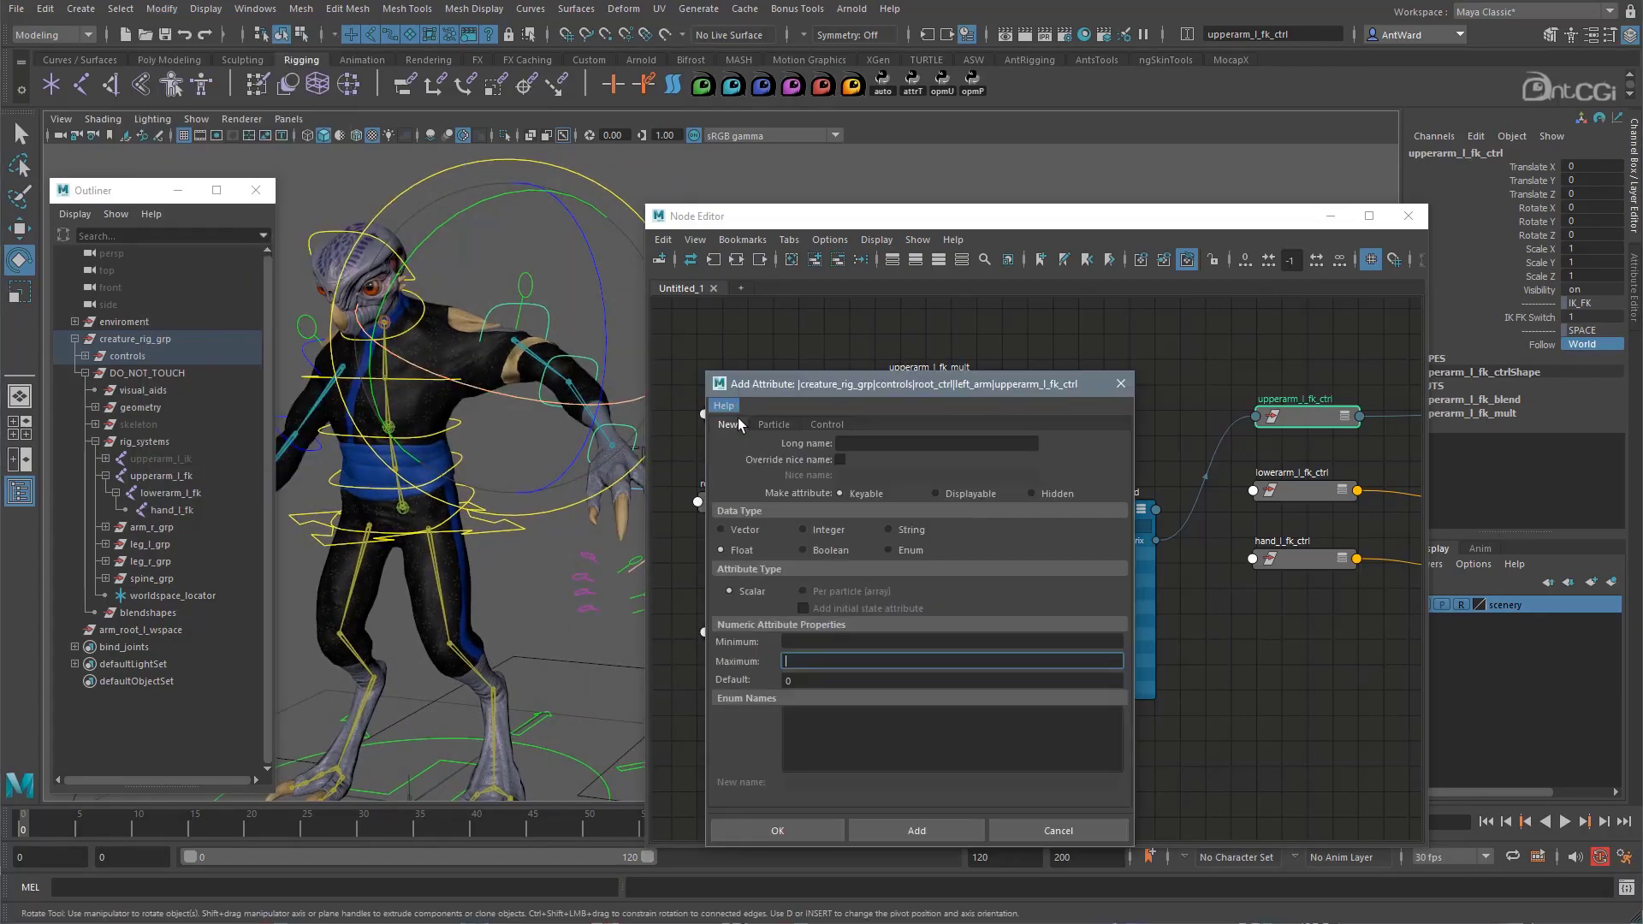
{"action": "left_click", "coordinate": [869, 442]}
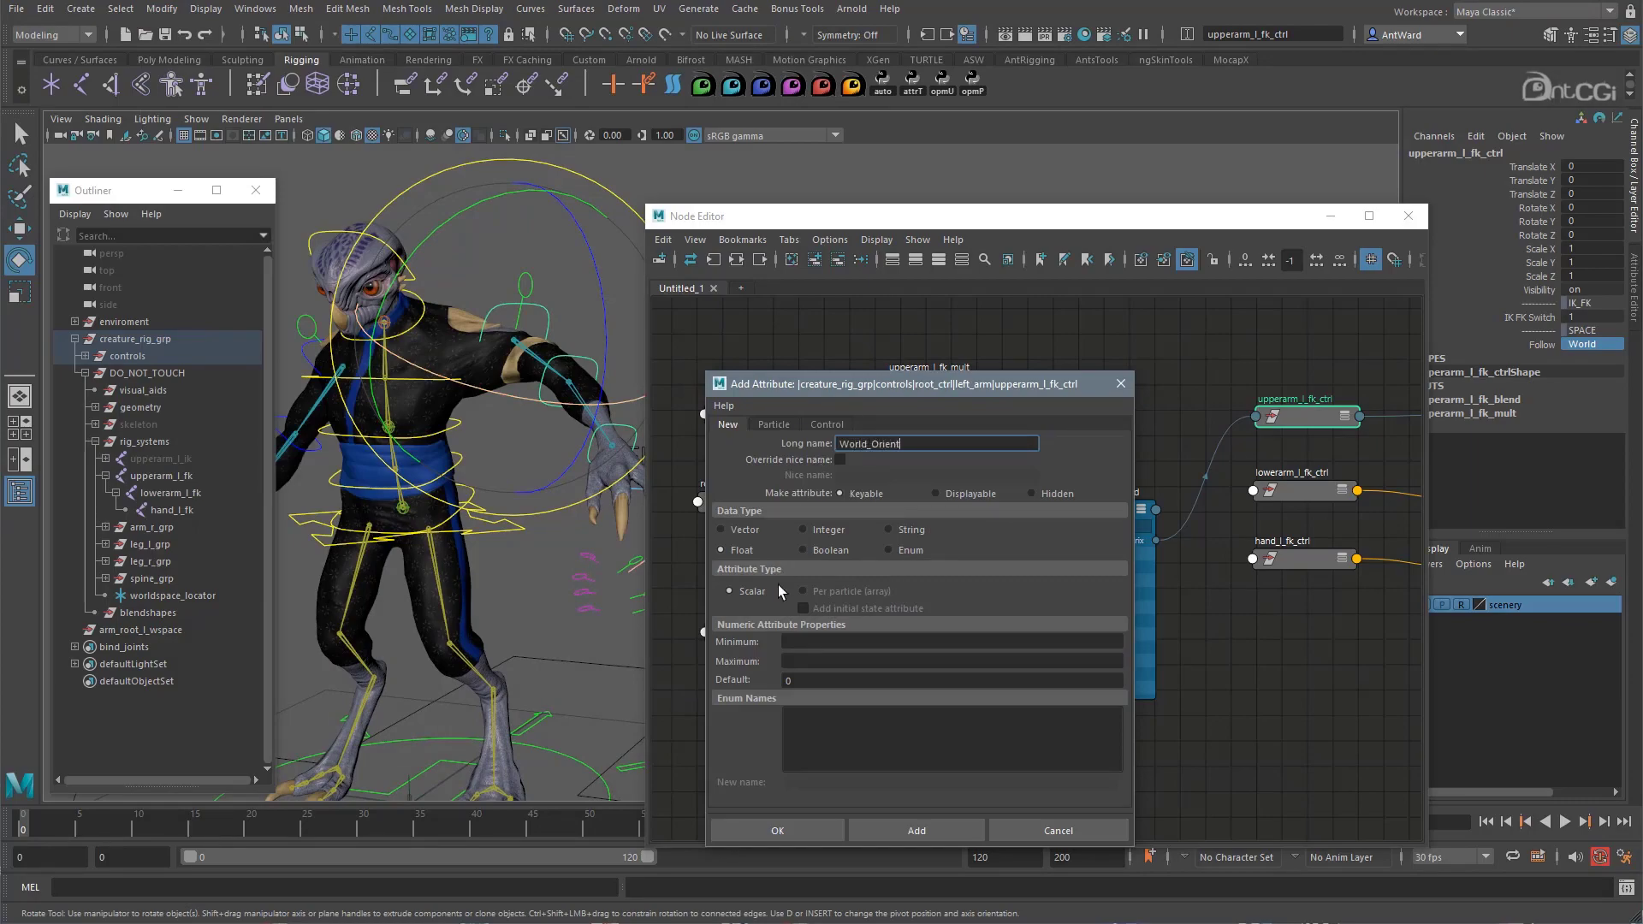
{"action": "left_click", "coordinate": [817, 642]}
{"action": "left_click", "coordinate": [824, 660]}
{"action": "type", "text": "1"}
{"action": "key", "text": "Tab"}
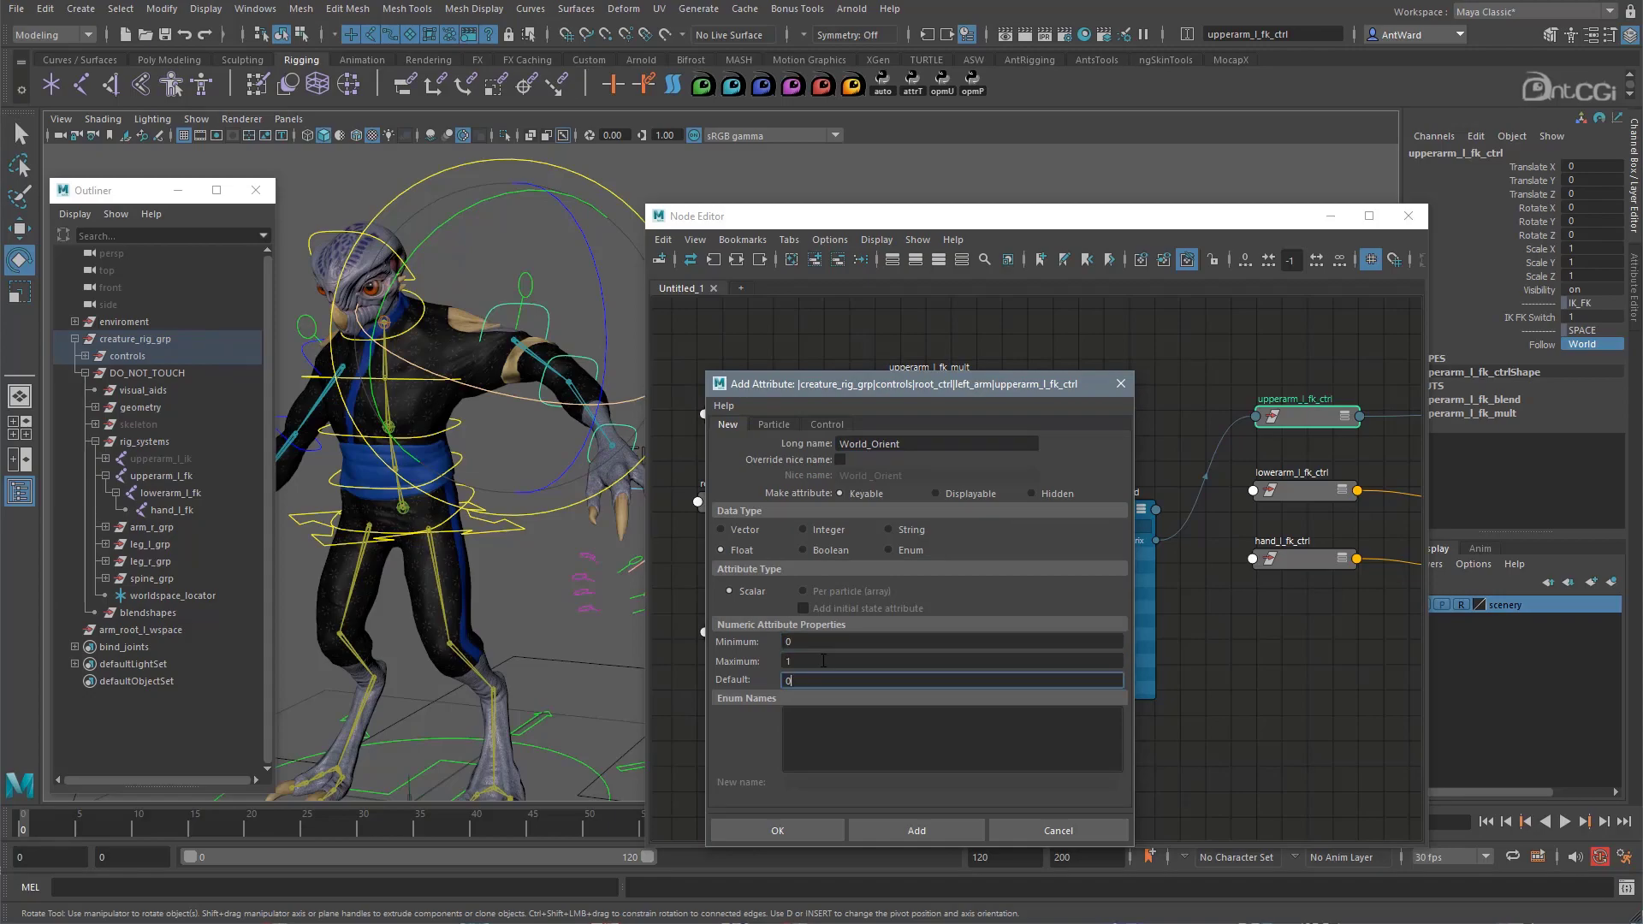
{"action": "left_click", "coordinate": [906, 832]}
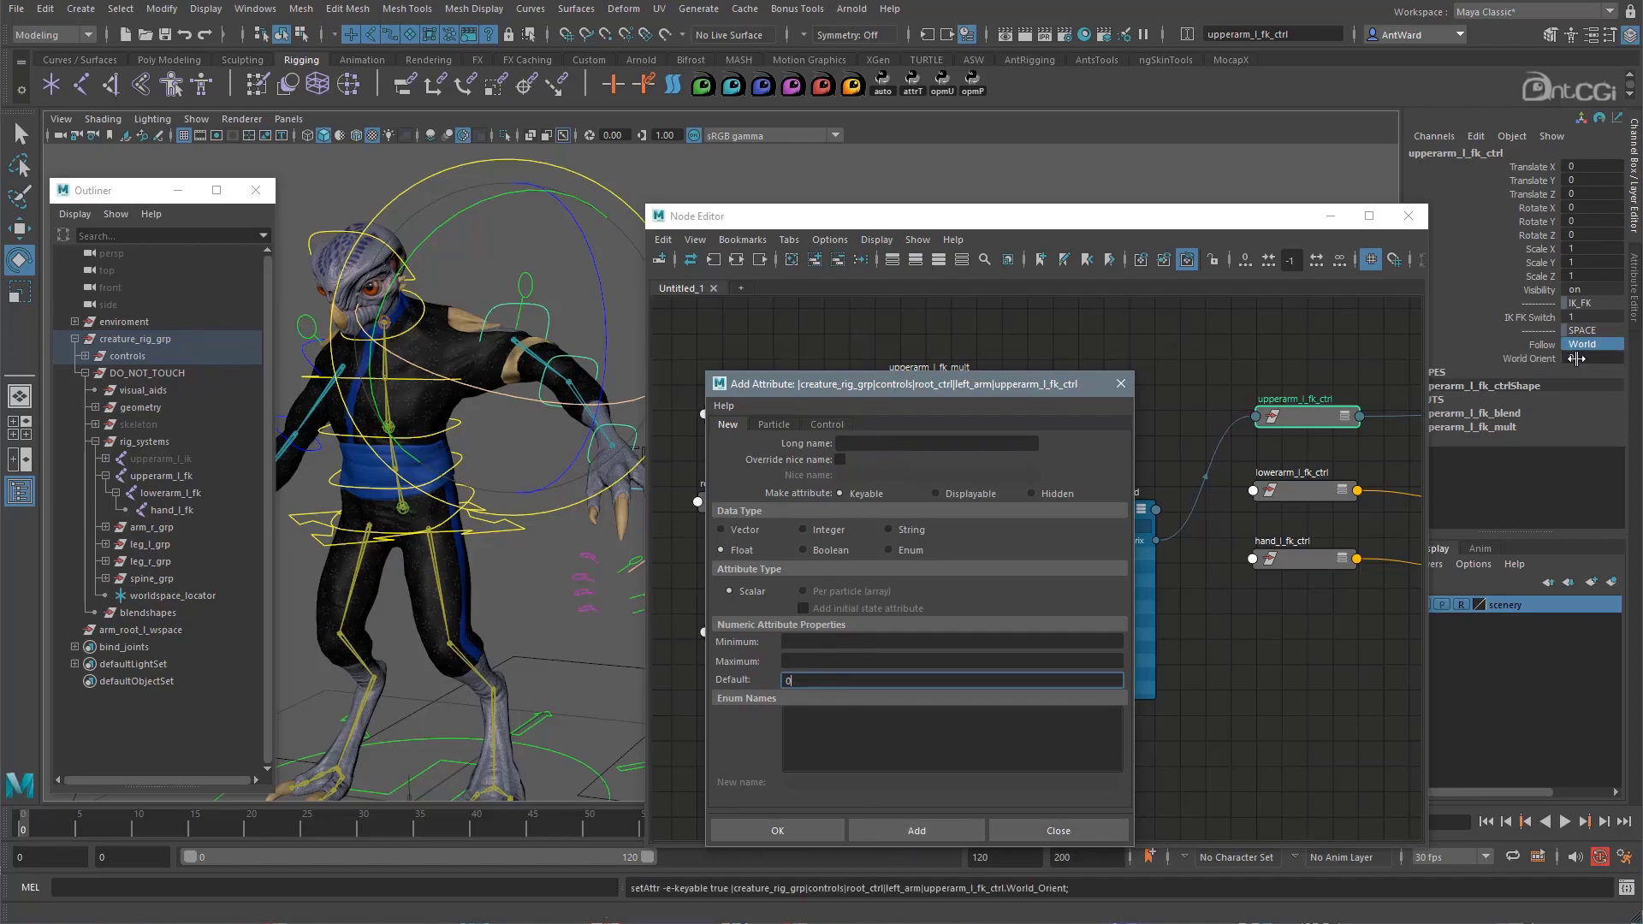
{"action": "left_click", "coordinate": [1120, 385]}
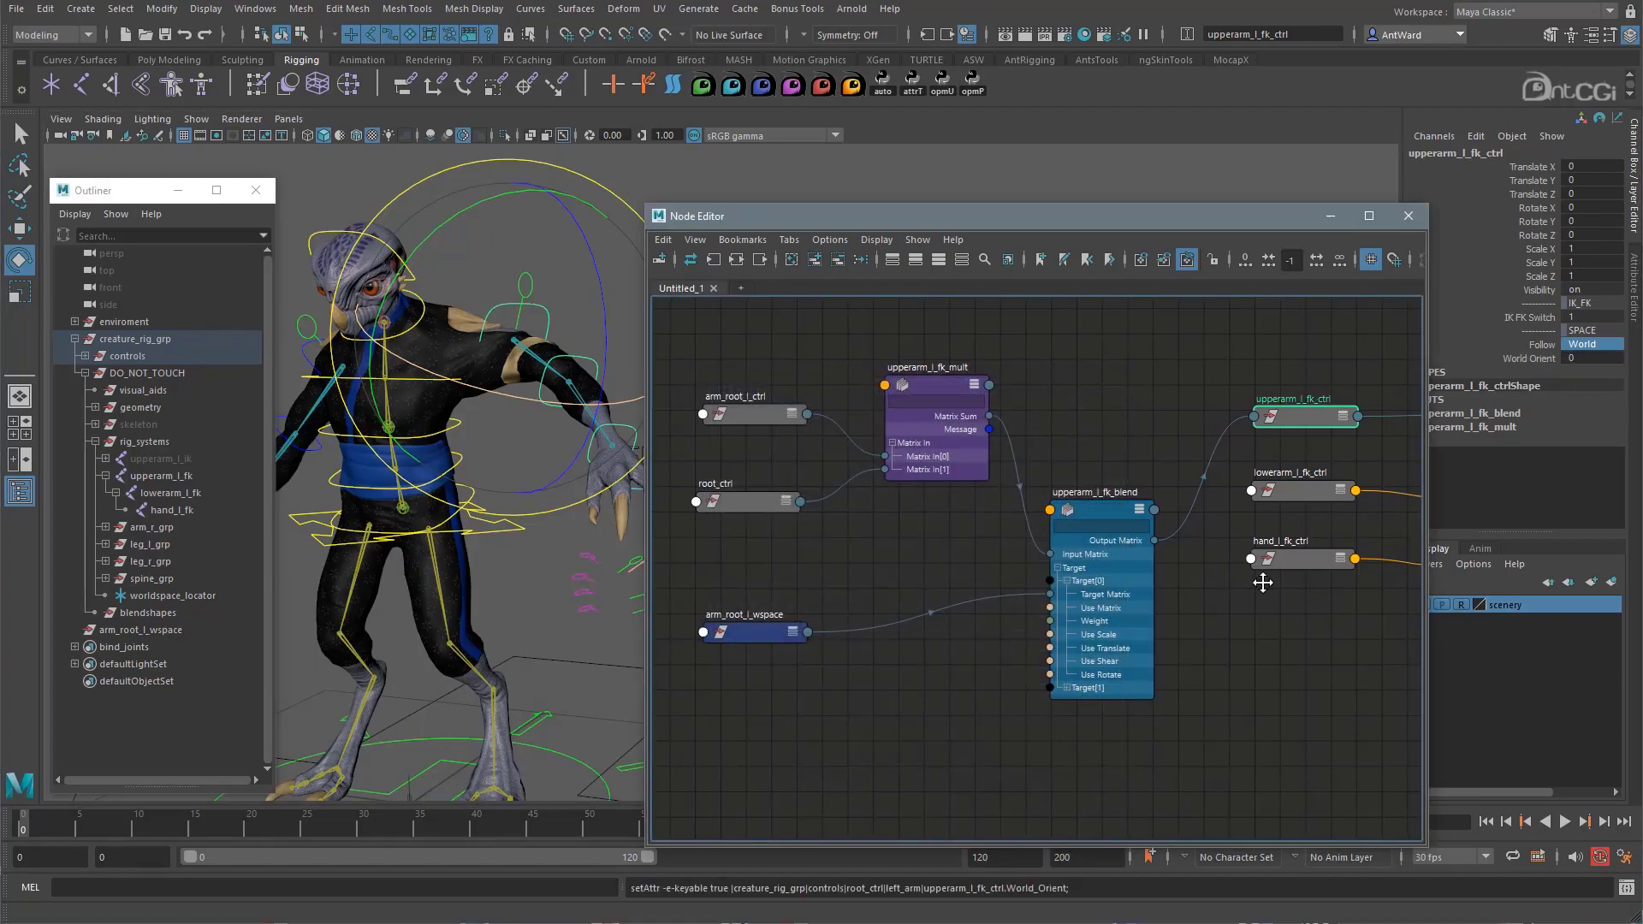
Connect the World Orient attribute of upperarm_l_fk_ctrl to the envelope of upperarm_l_fk_blend.
{"action": "middle_click_drag", "start_coordinate": [1258, 576], "coordinate": [1247, 579]}
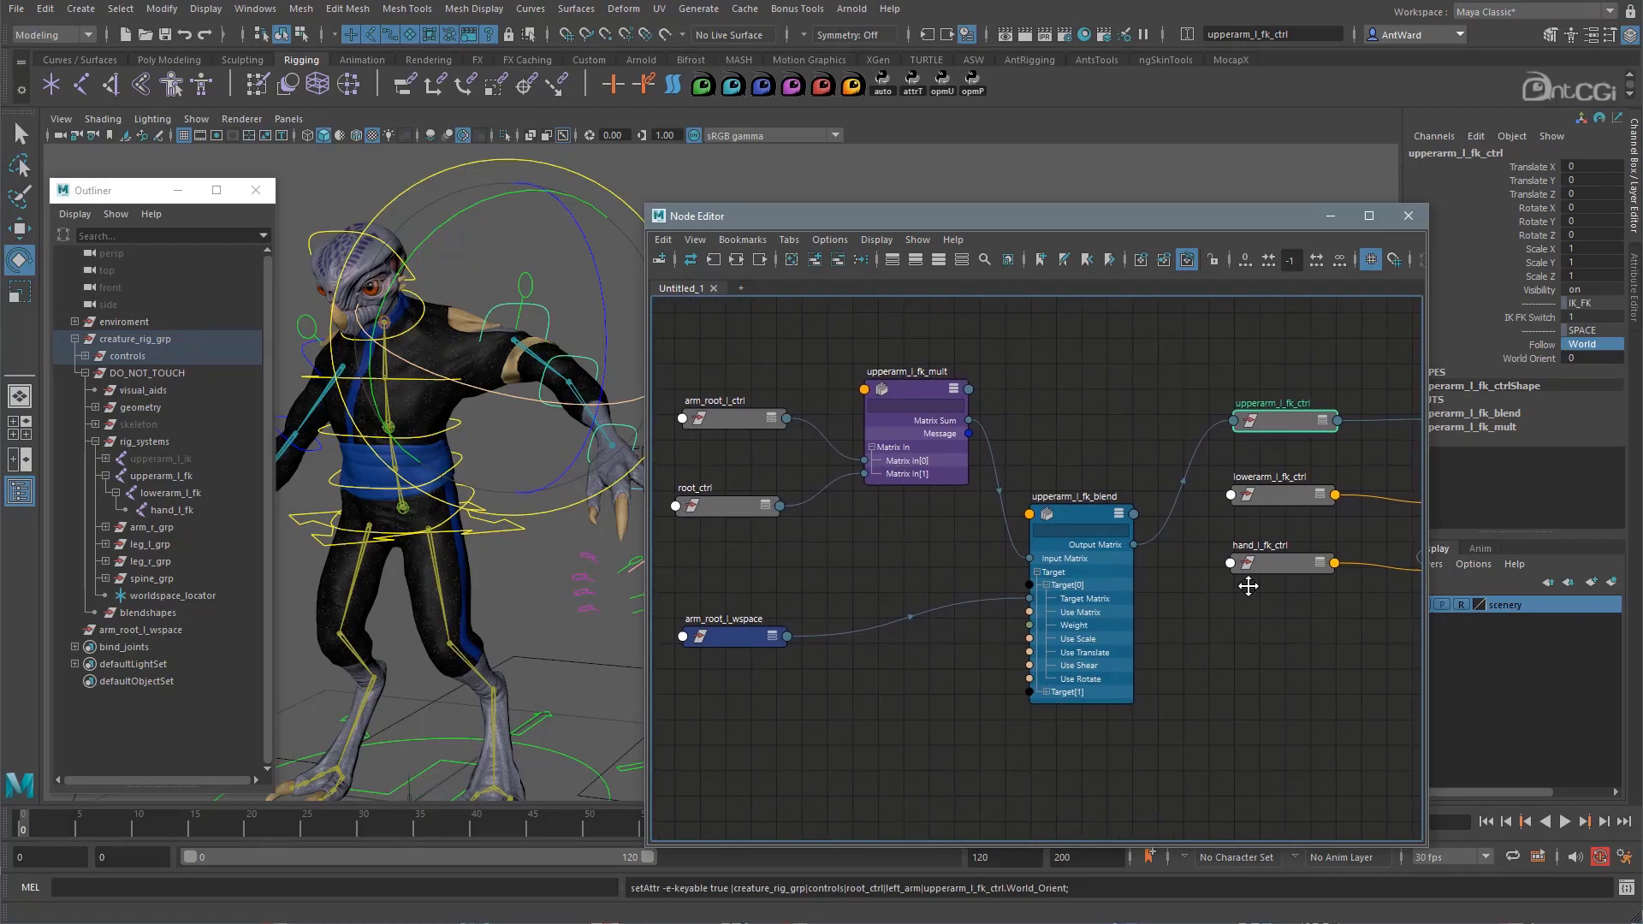
{"action": "left_click", "coordinate": [1338, 422]}
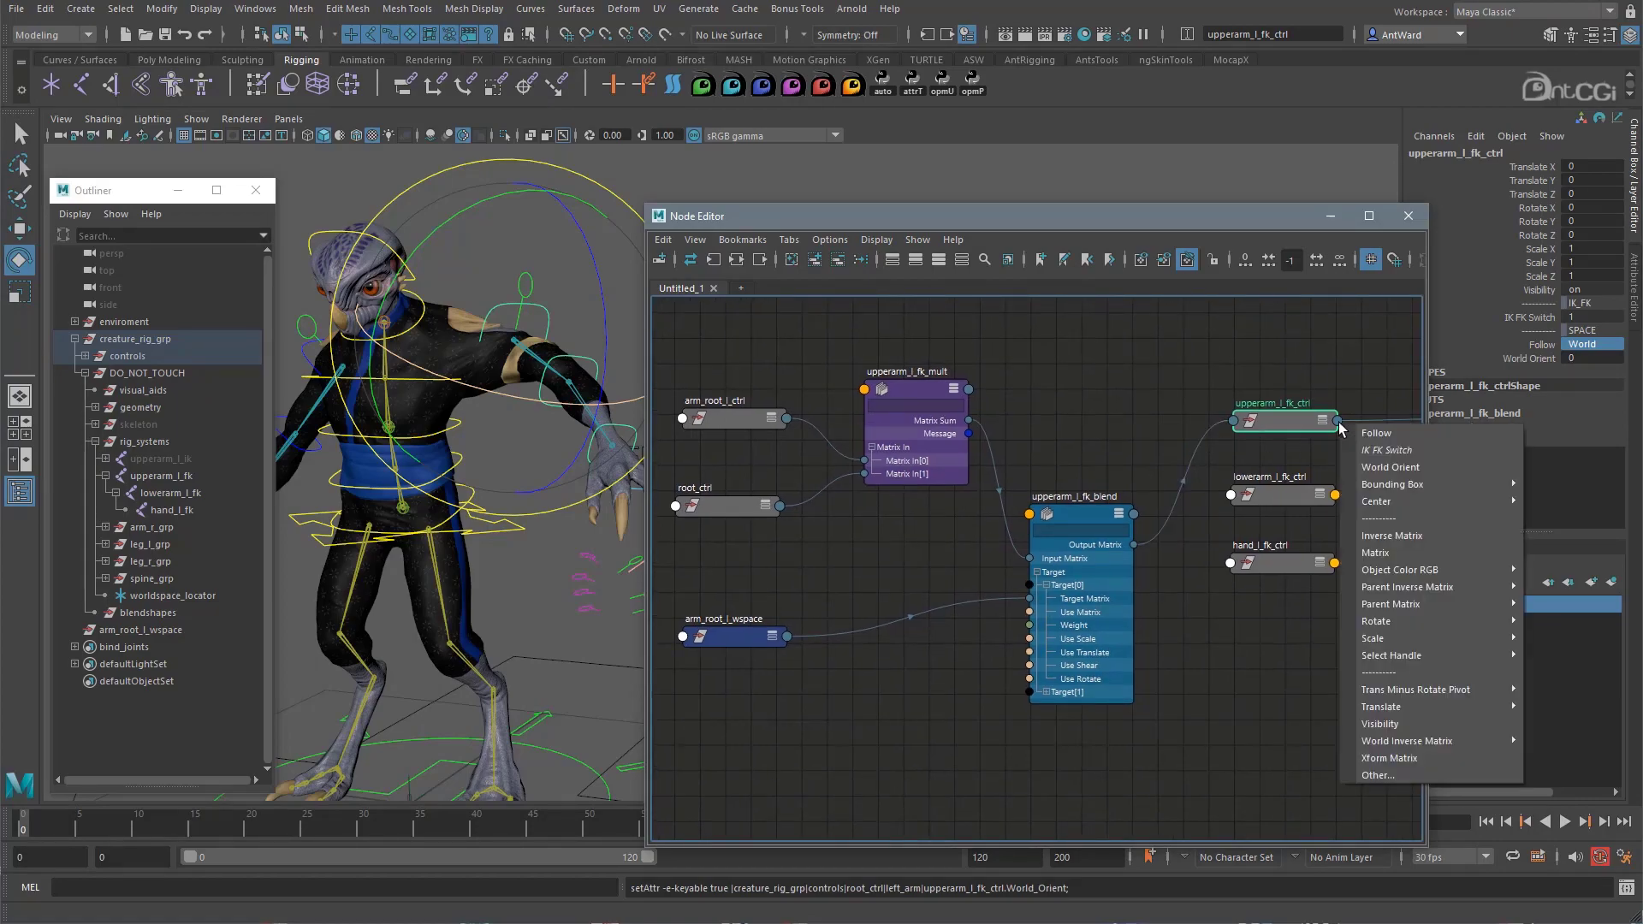
{"action": "left_click", "coordinate": [1415, 469]}
{"action": "left_click", "coordinate": [1046, 517]}
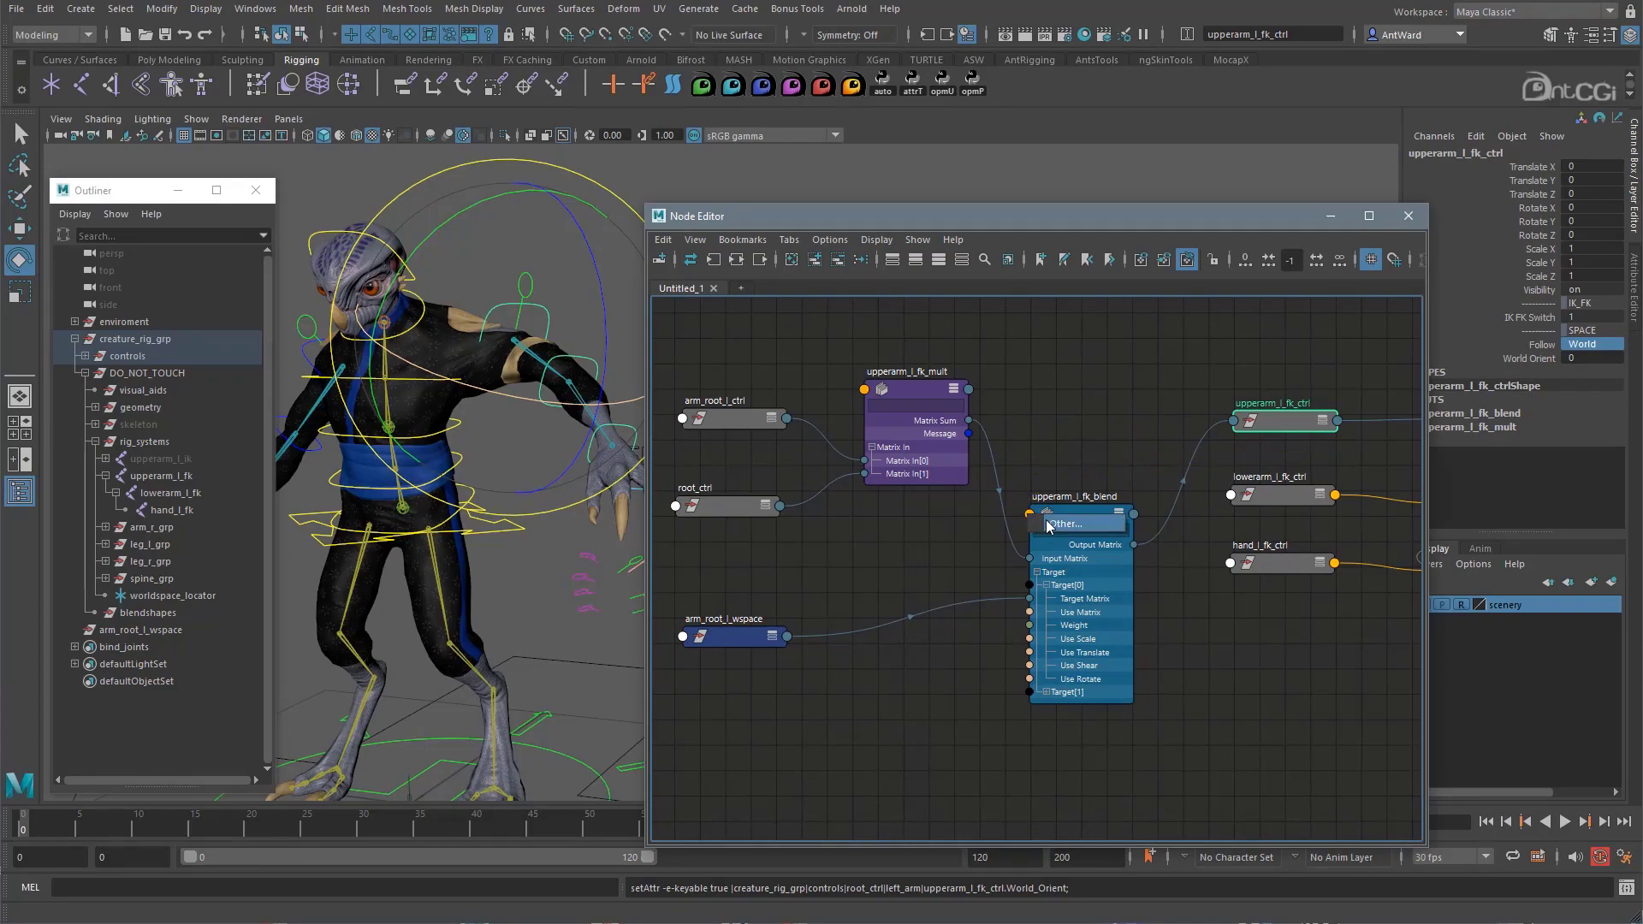
{"action": "left_click", "coordinate": [1065, 524]}
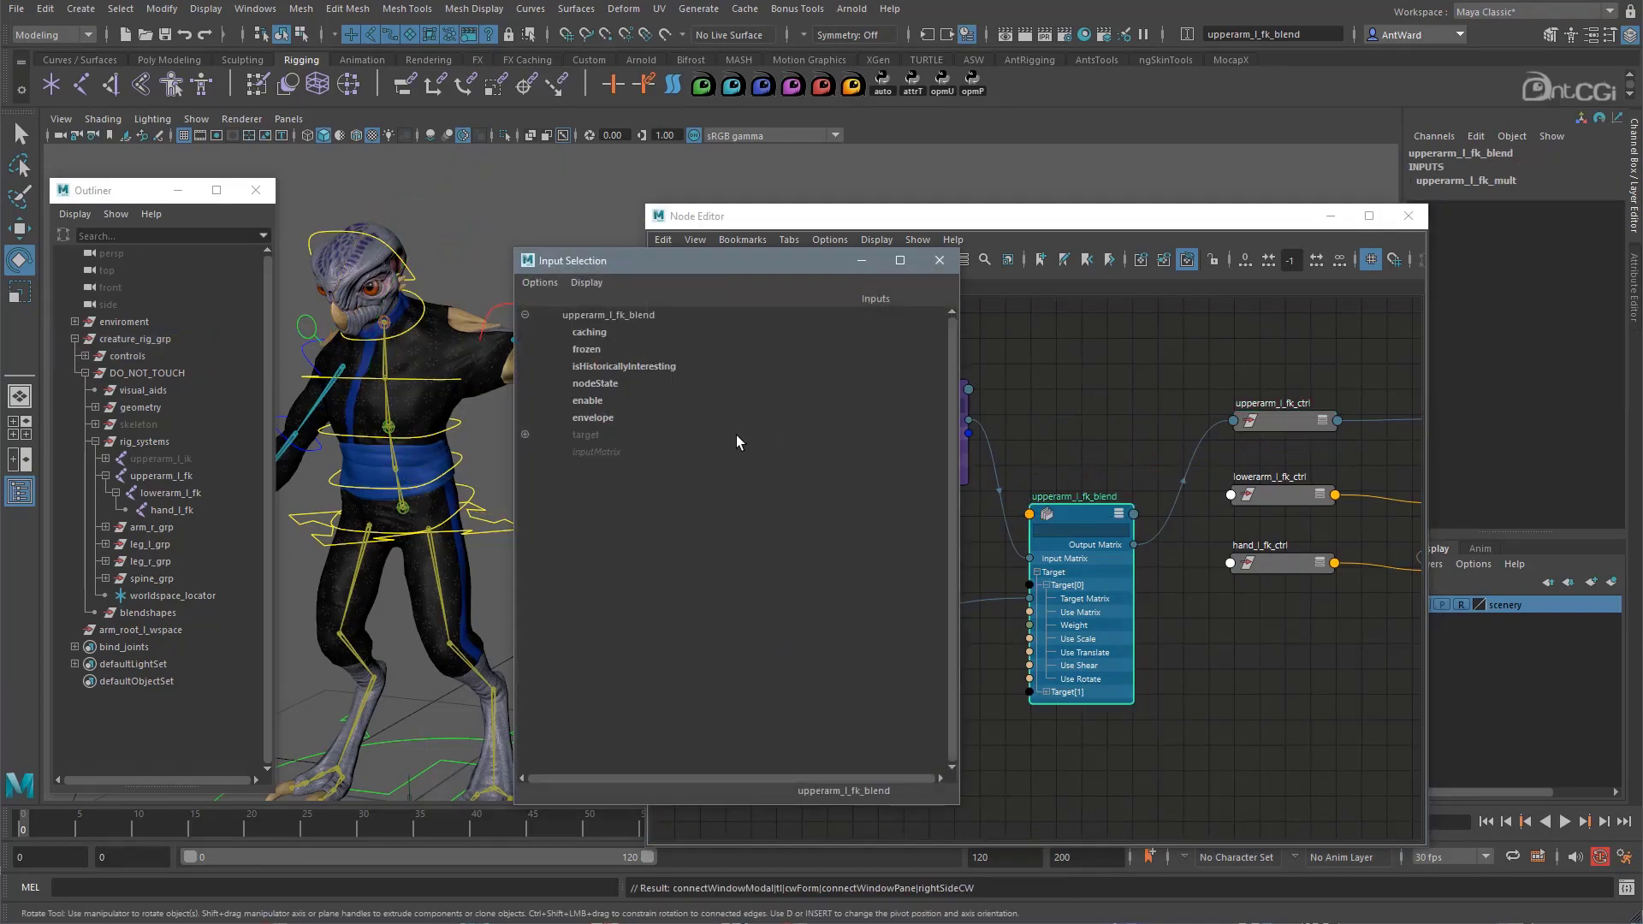
{"action": "left_click", "coordinate": [589, 417]}
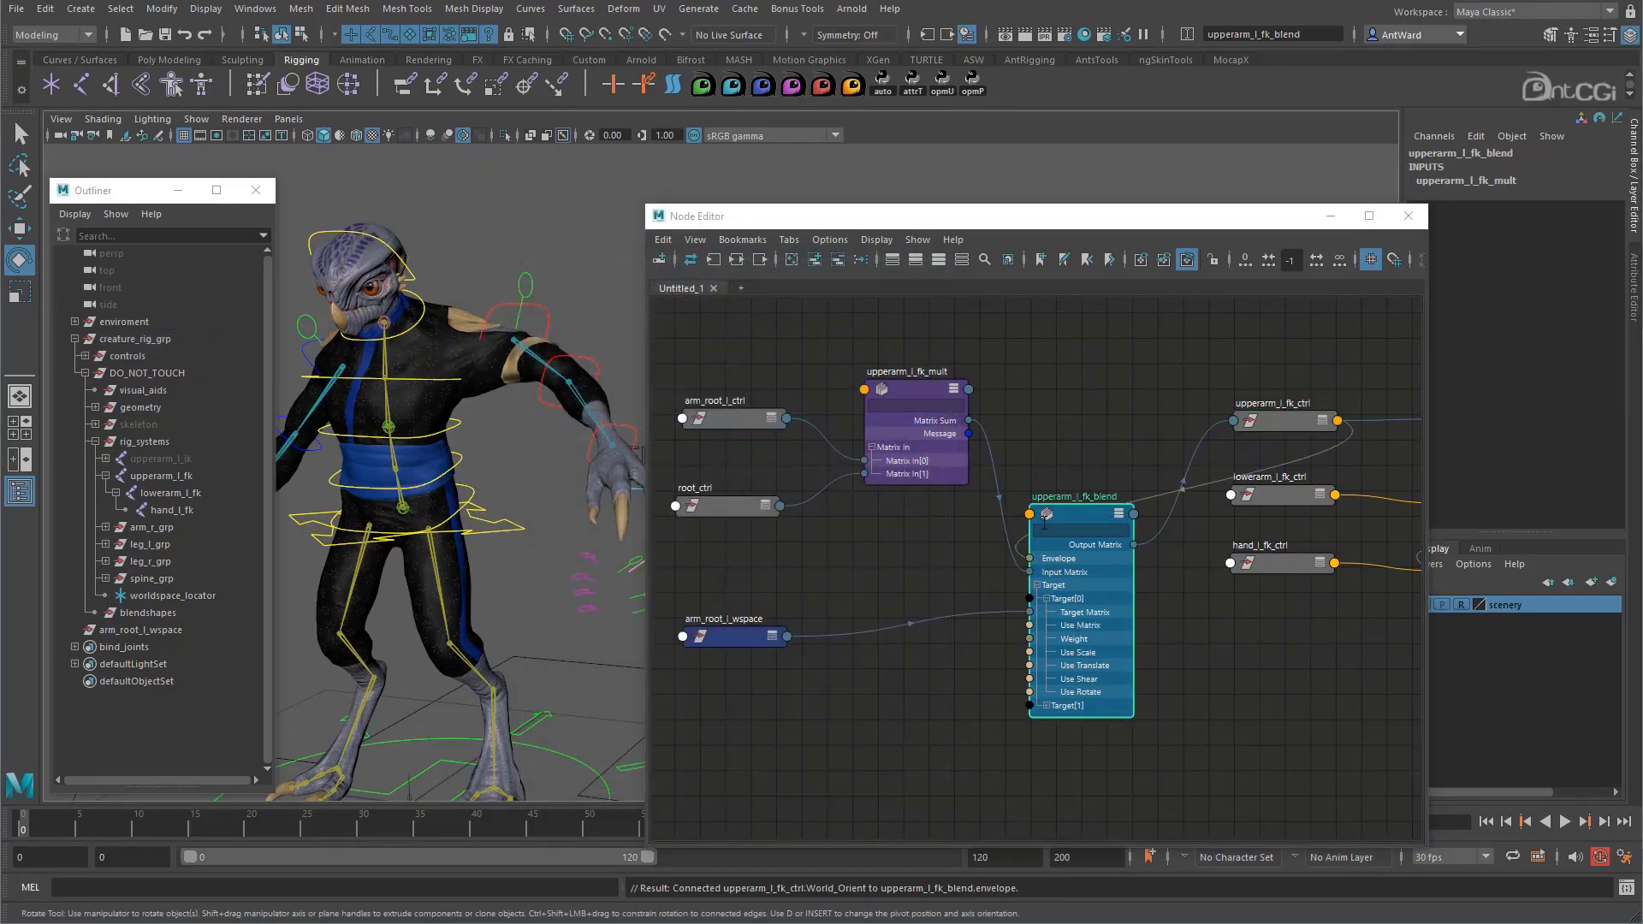
Delete the Follow attribute from upperarm_l_fk_ctrl.
{"action": "left_click", "coordinate": [1303, 424]}
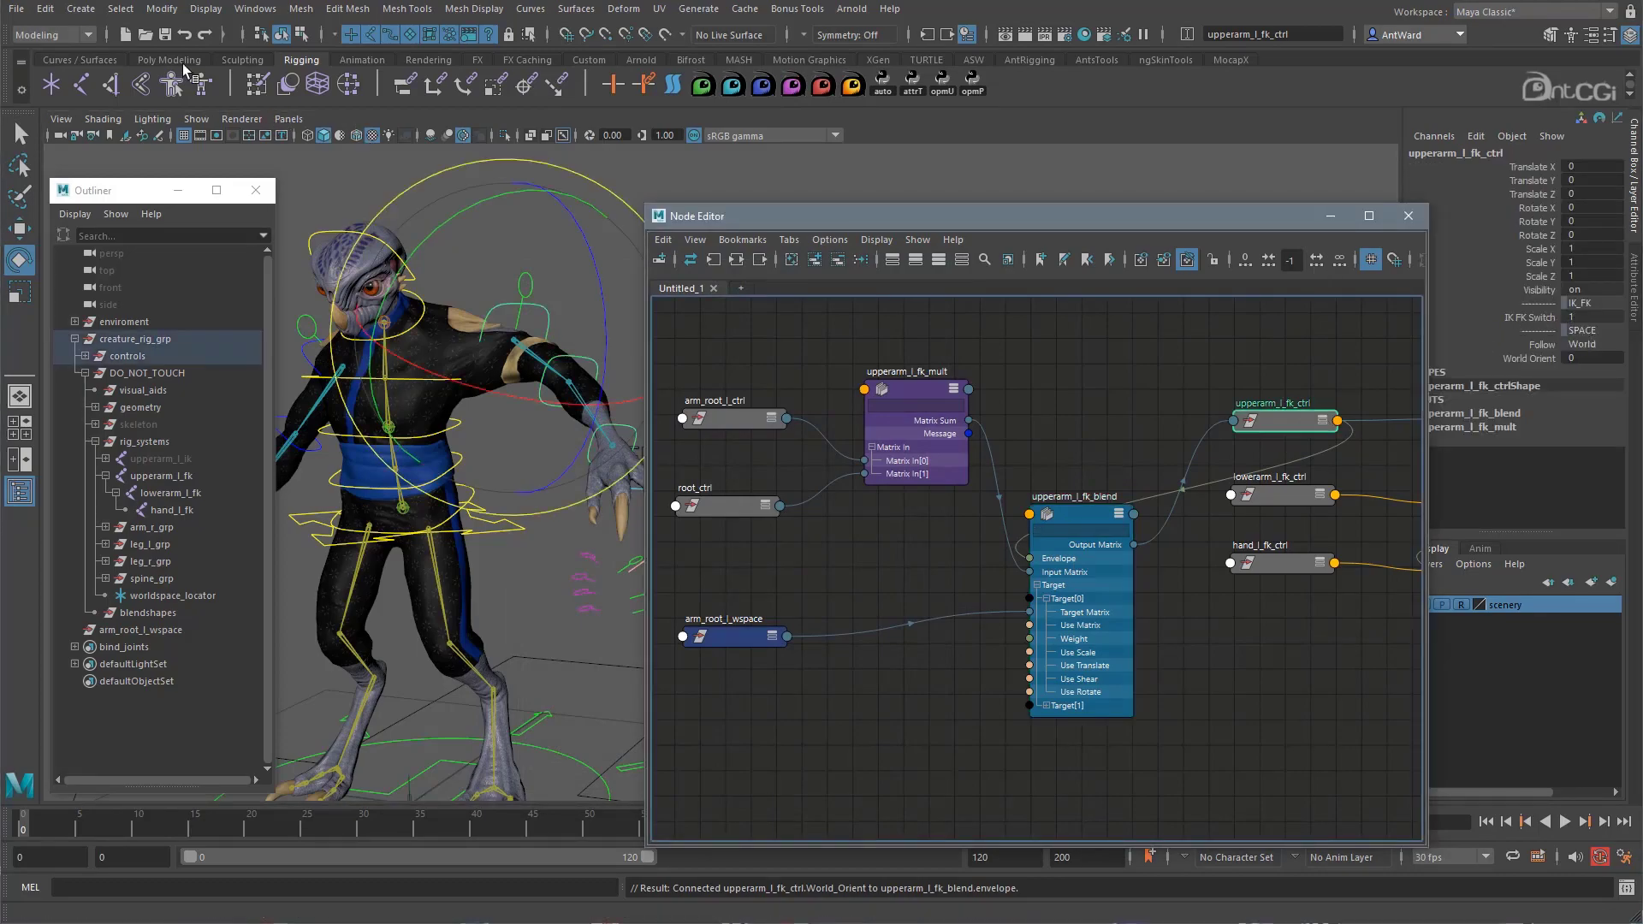
{"action": "left_click", "coordinate": [162, 11]}
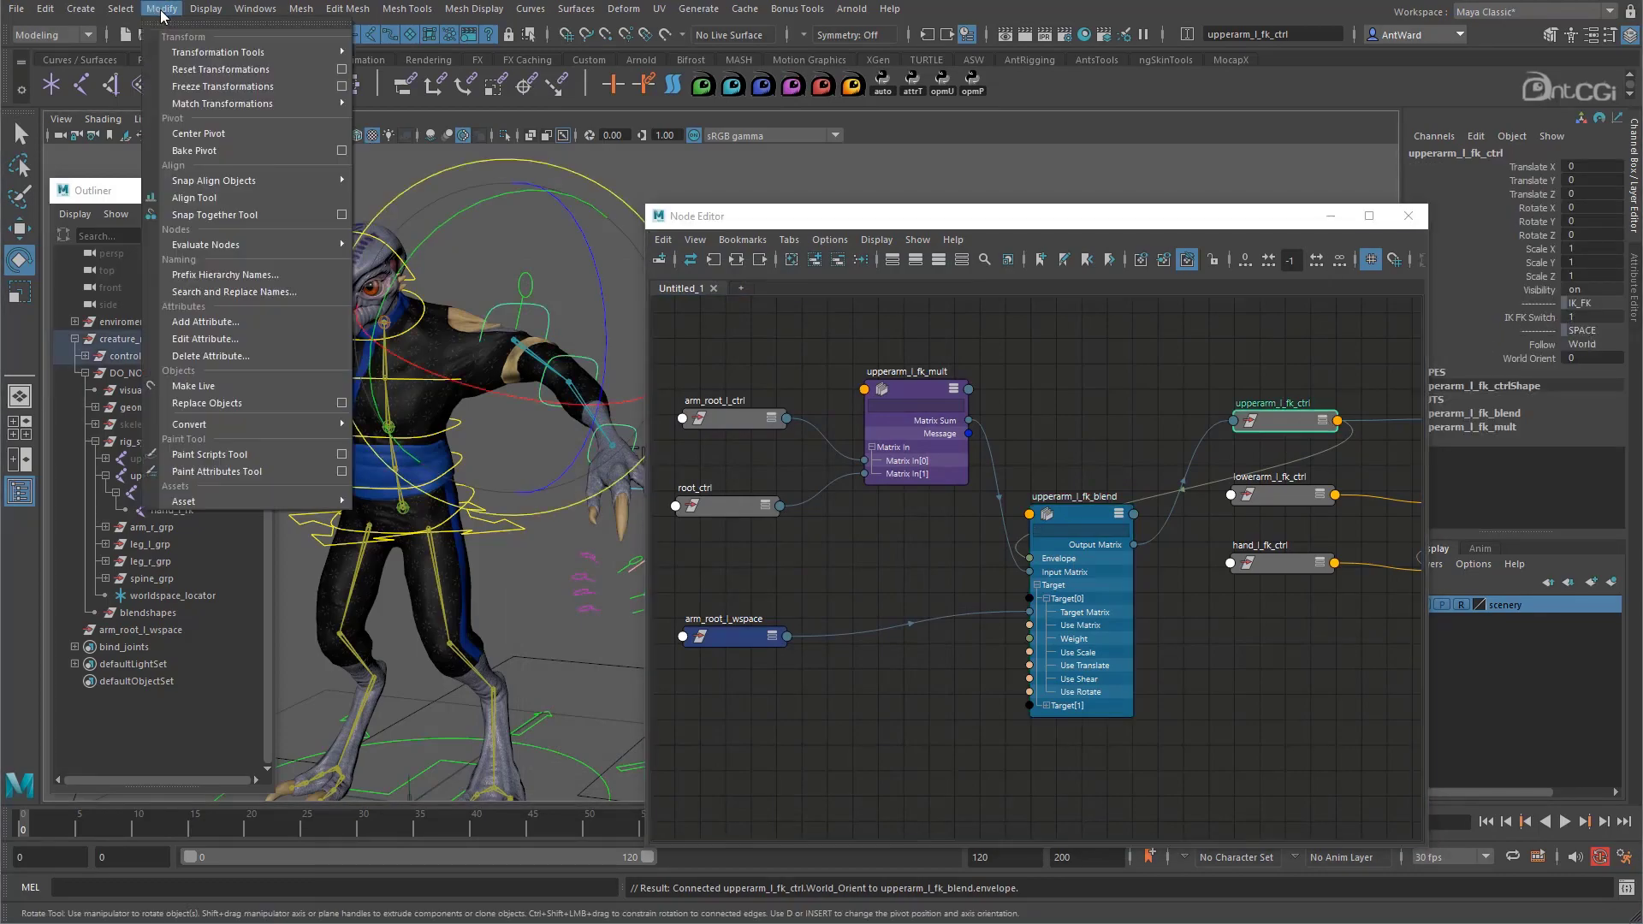
{"action": "left_click", "coordinate": [233, 353]}
{"action": "left_click", "coordinate": [343, 341]}
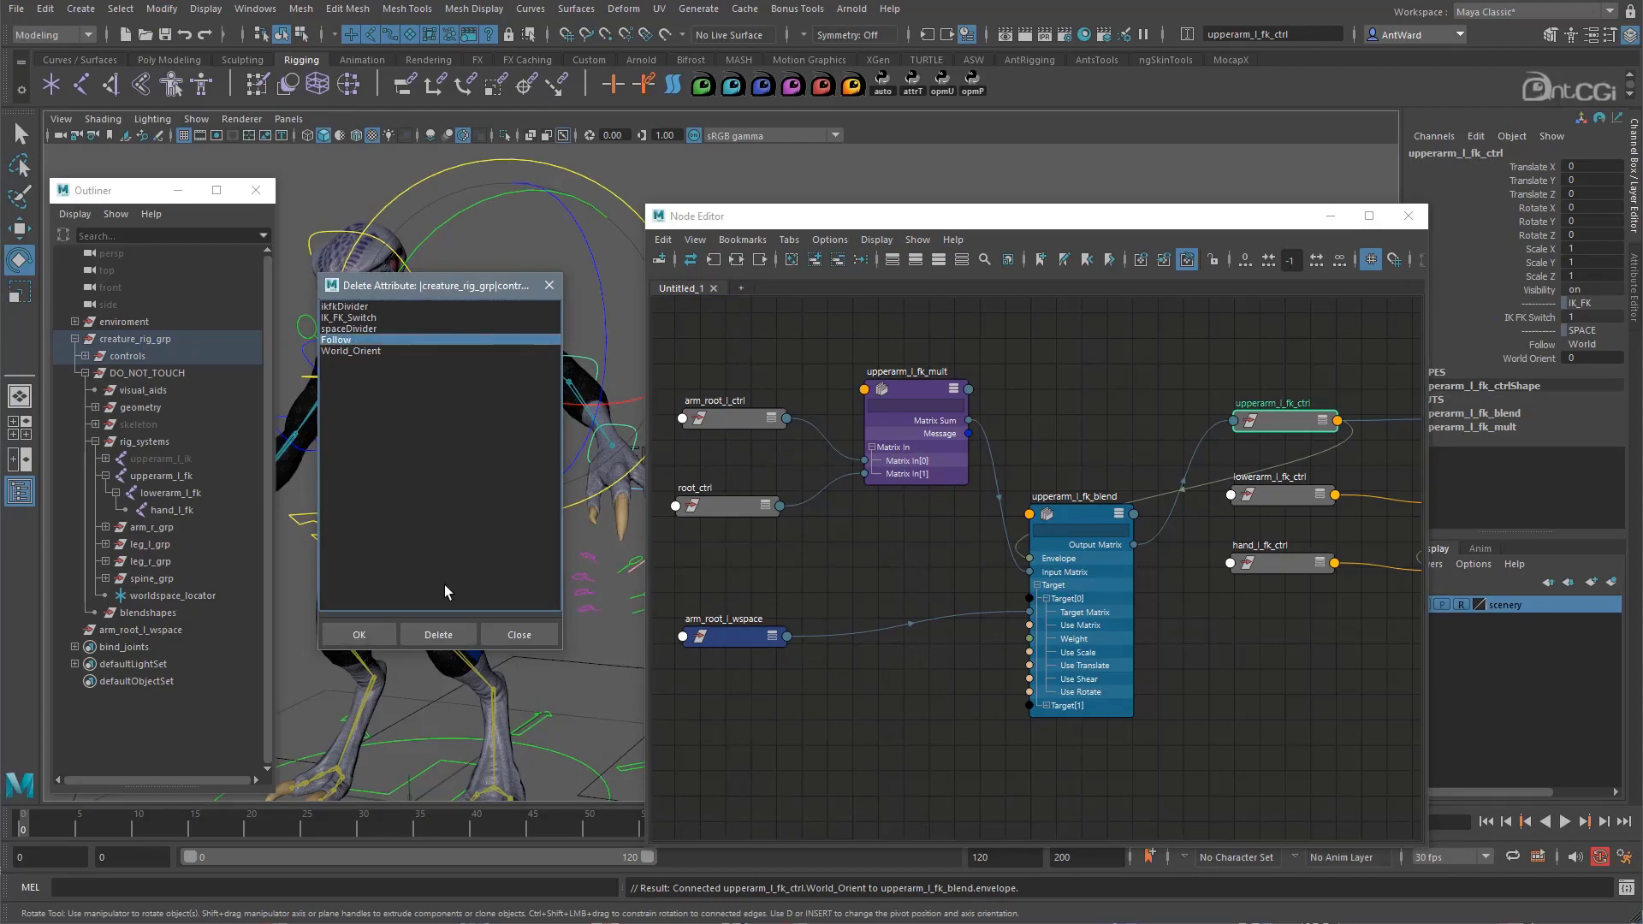
{"action": "left_click", "coordinate": [440, 635]}
{"action": "left_click", "coordinate": [496, 634]}
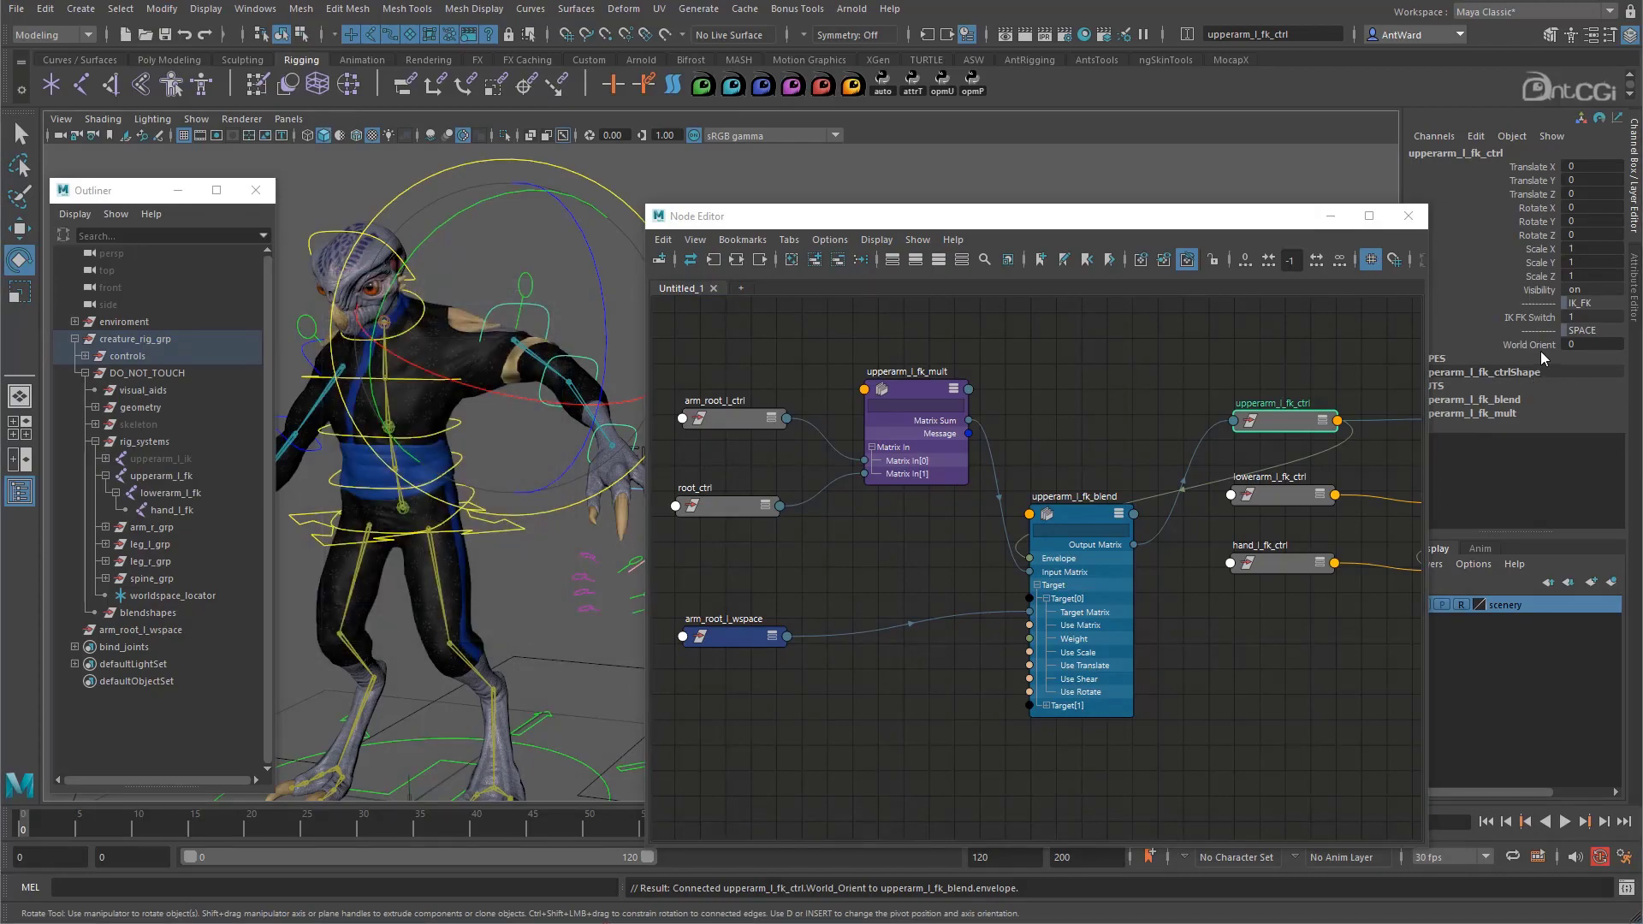
Set World Orient to 1 on upperarm_l_fk_ctrl and move arm_root_l_ctrl to test the left arm.
{"action": "left_click", "coordinate": [1500, 345]}
{"action": "middle_click_drag", "start_coordinate": [496, 372], "coordinate": [553, 359]}
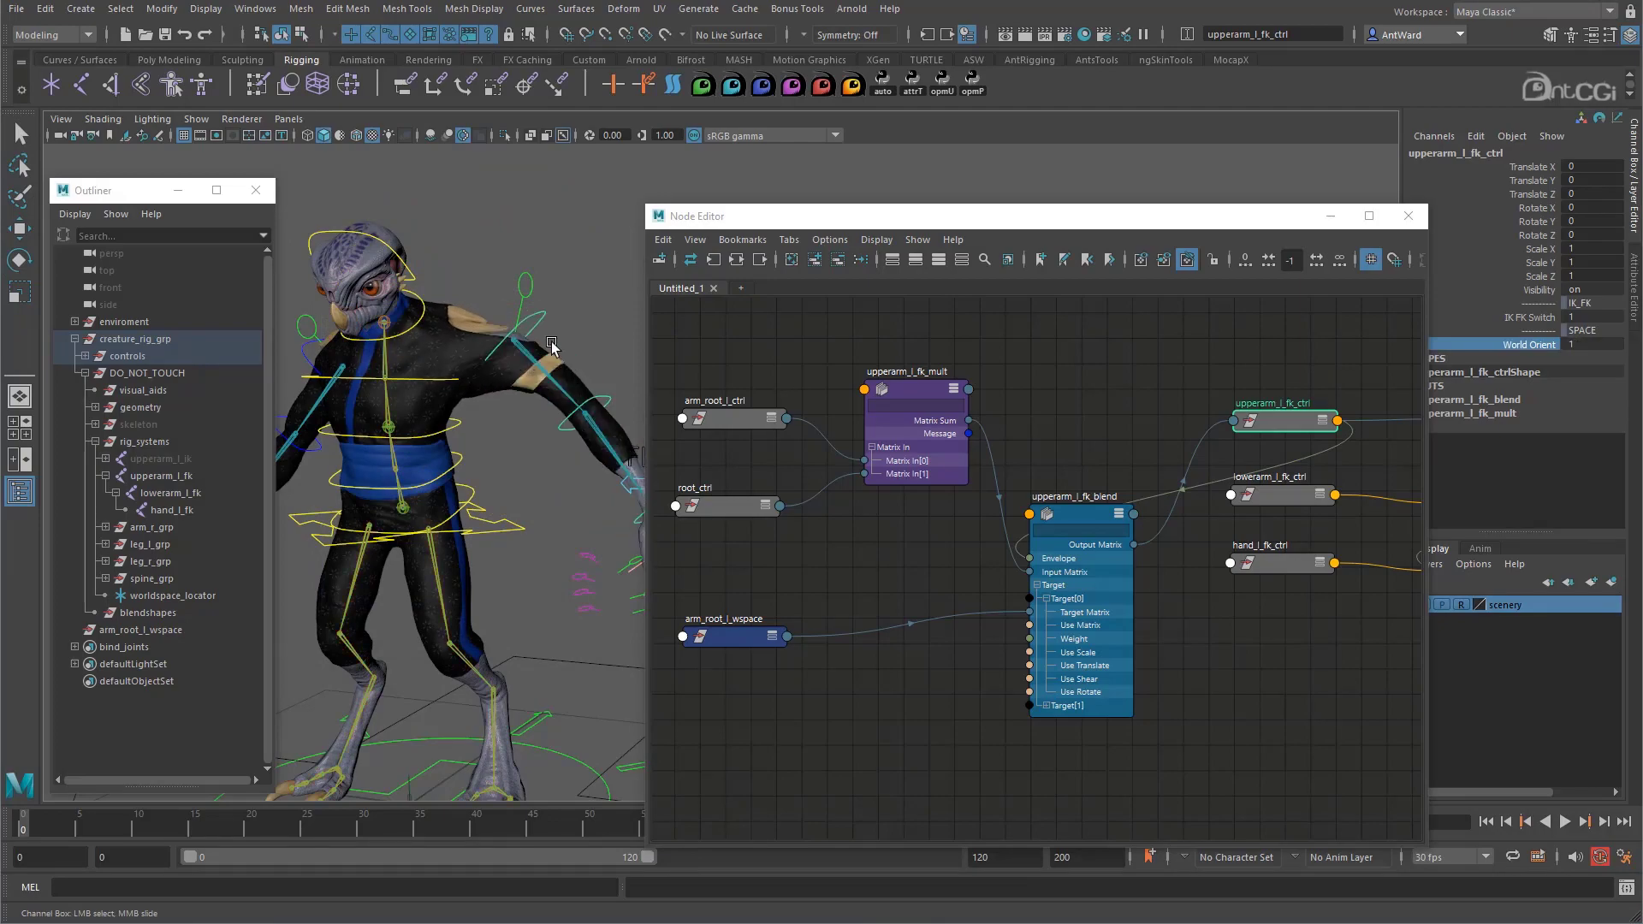
{"action": "left_click", "coordinate": [527, 283]}
{"action": "key", "text": "e"}
{"action": "key", "text": "w"}
{"action": "left_click_drag", "start_coordinate": [526, 287], "coordinate": [475, 354]}
{"action": "middle_click_drag", "start_coordinate": [555, 576], "coordinate": [510, 466]}
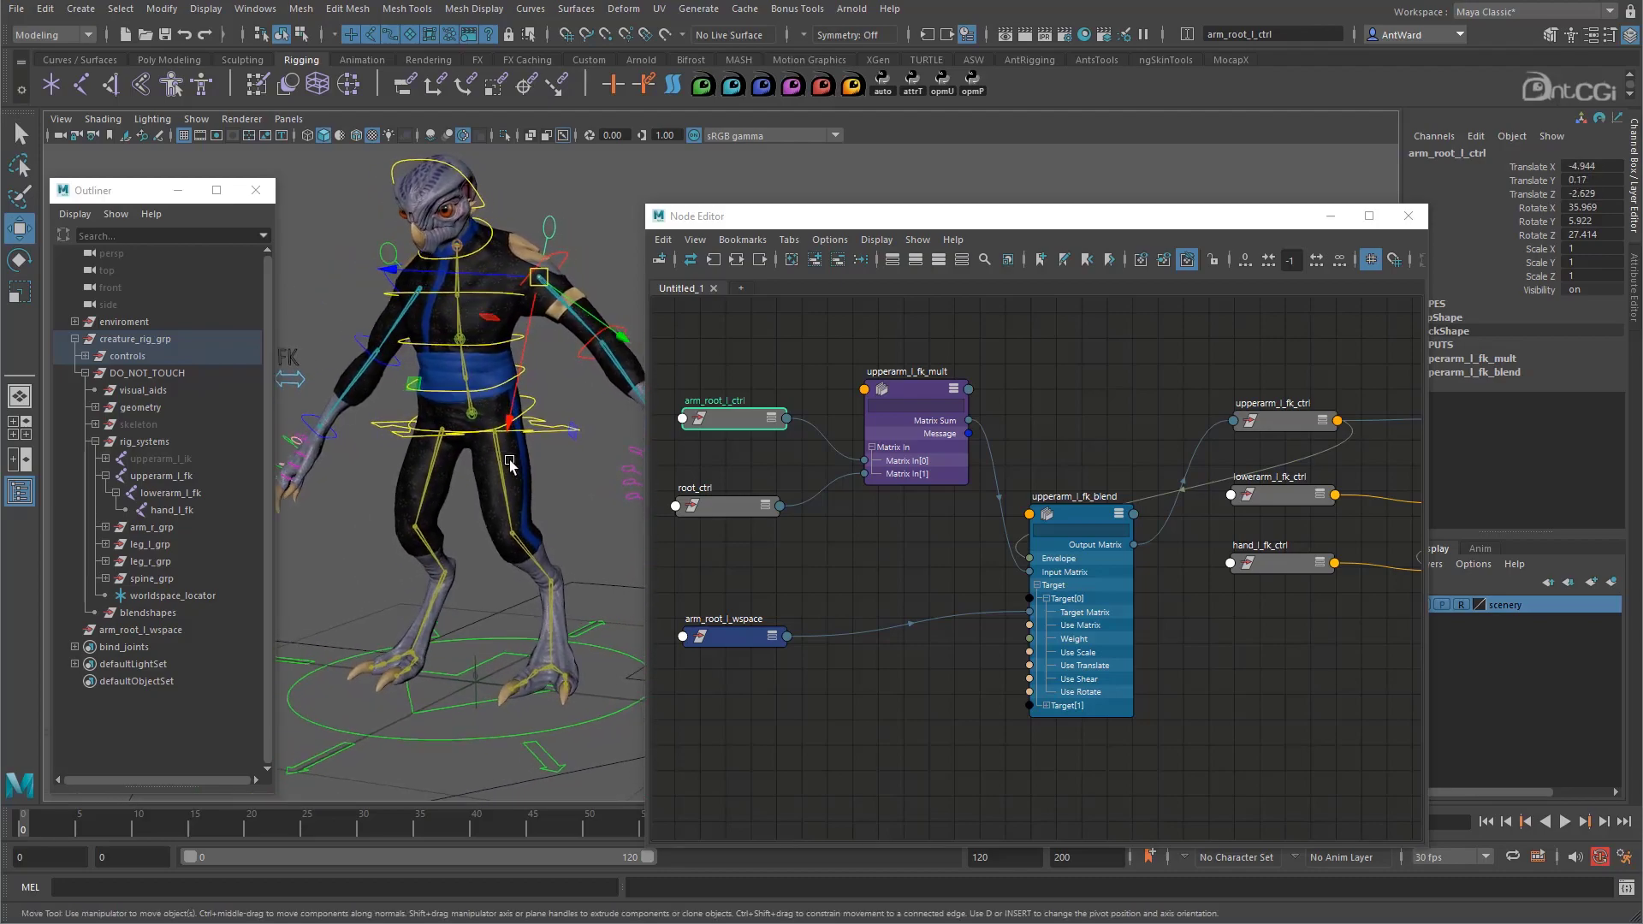
{"action": "left_click_drag", "start_coordinate": [510, 467], "coordinate": [532, 463], "text": "alt"}
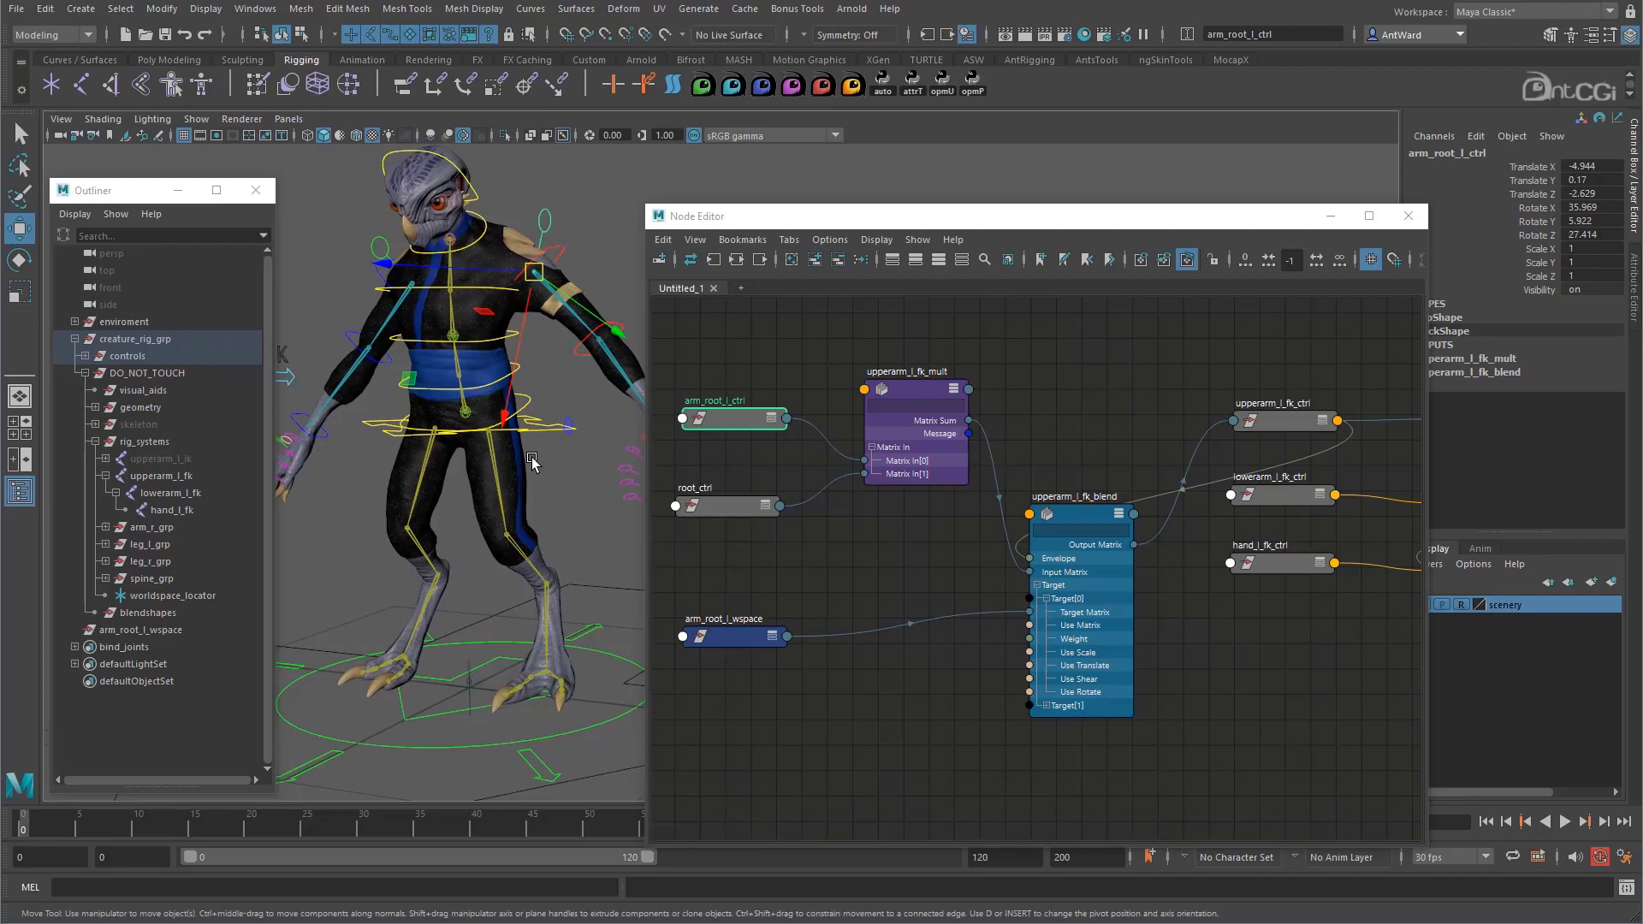
{"action": "left_click_drag", "start_coordinate": [495, 389], "coordinate": [557, 444], "text": "alt"}
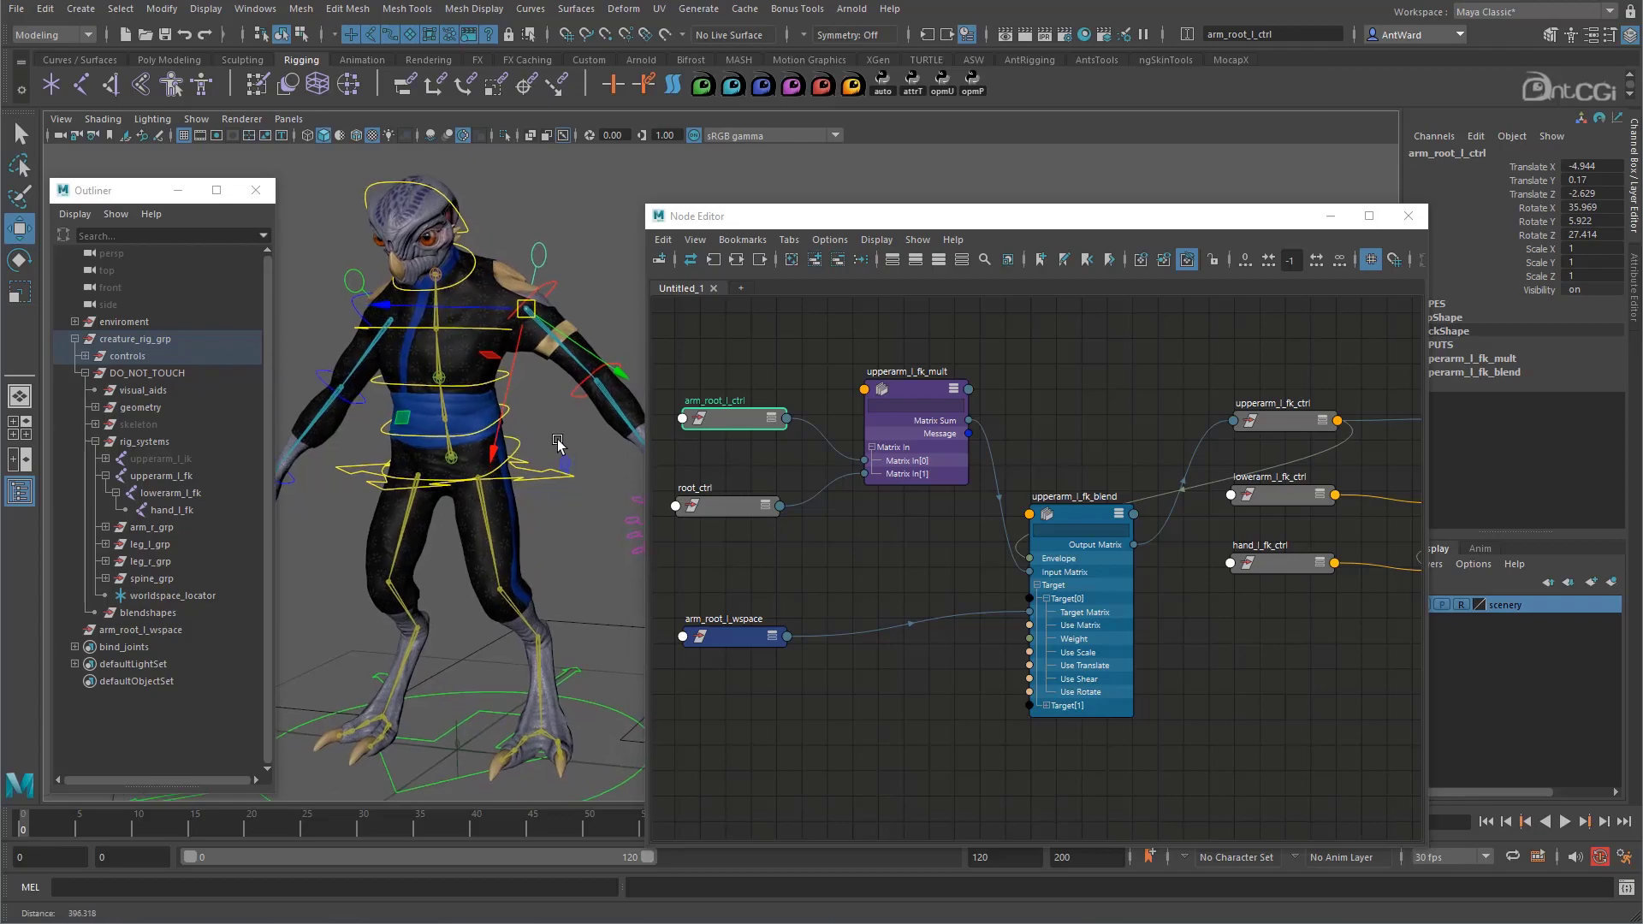
Close the Node Editor and reset all translation and rotation values of arm_root_l_ctrl to 0.
{"action": "scroll", "coordinate": [1179, 501], "scroll_direction": "down", "scroll_amount": 2}
{"action": "middle_click_drag", "start_coordinate": [1180, 501], "coordinate": [1152, 455]}
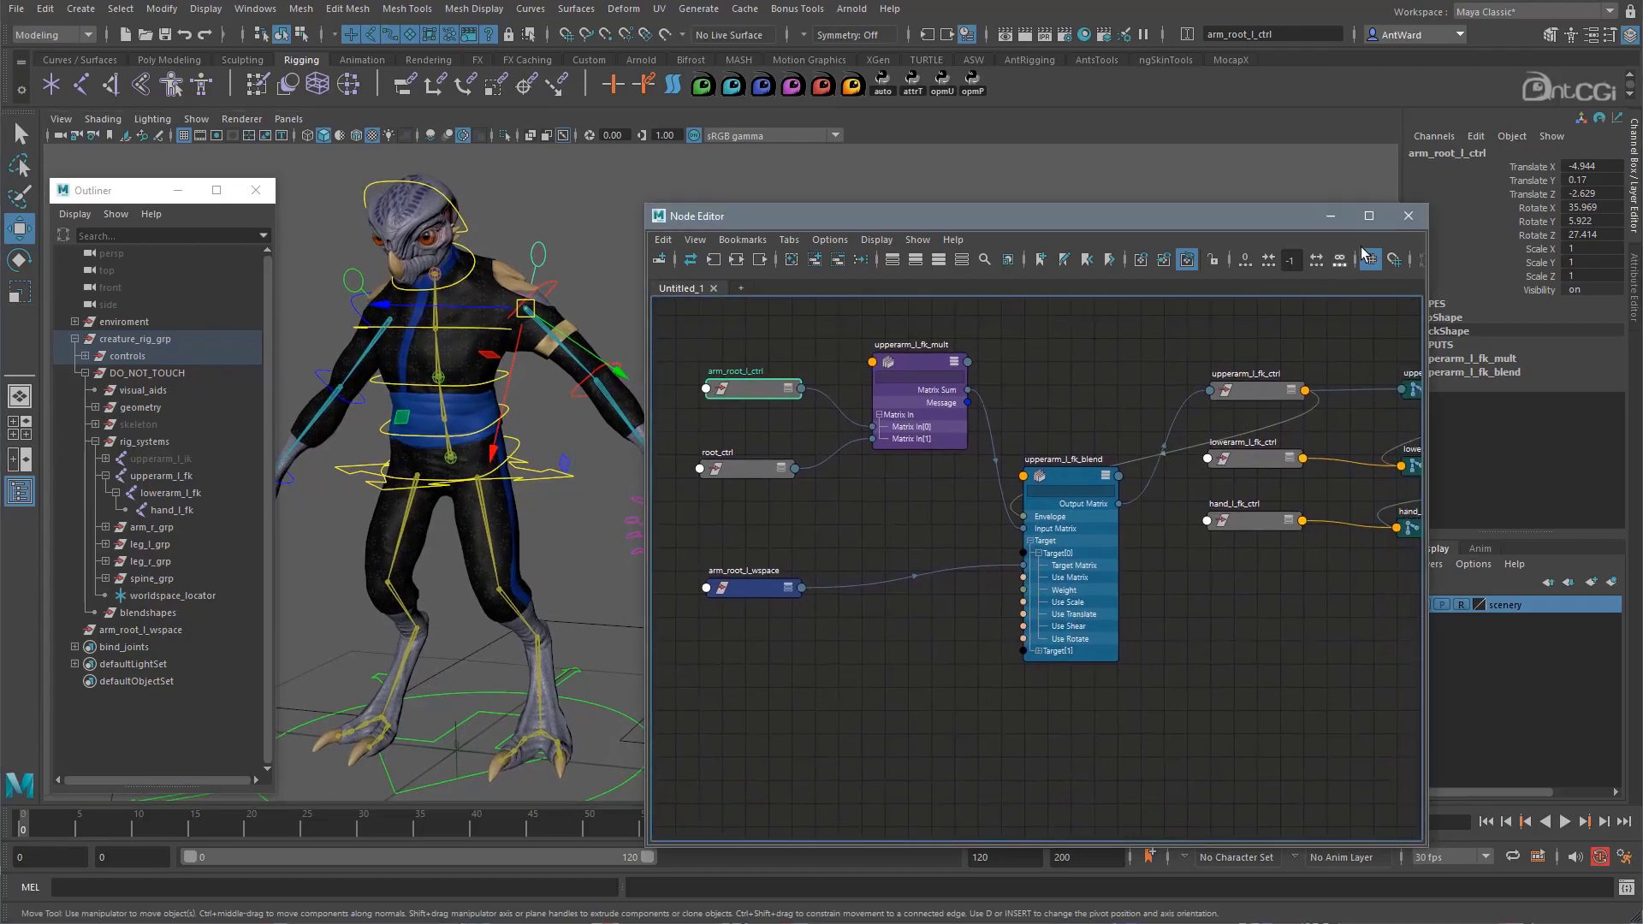
{"action": "left_click", "coordinate": [1408, 216]}
{"action": "key", "text": "a"}
{"action": "left_click_drag", "start_coordinate": [1581, 166], "coordinate": [1580, 235]}
{"action": "type", "text": "0"}
{"action": "key", "text": "Return"}
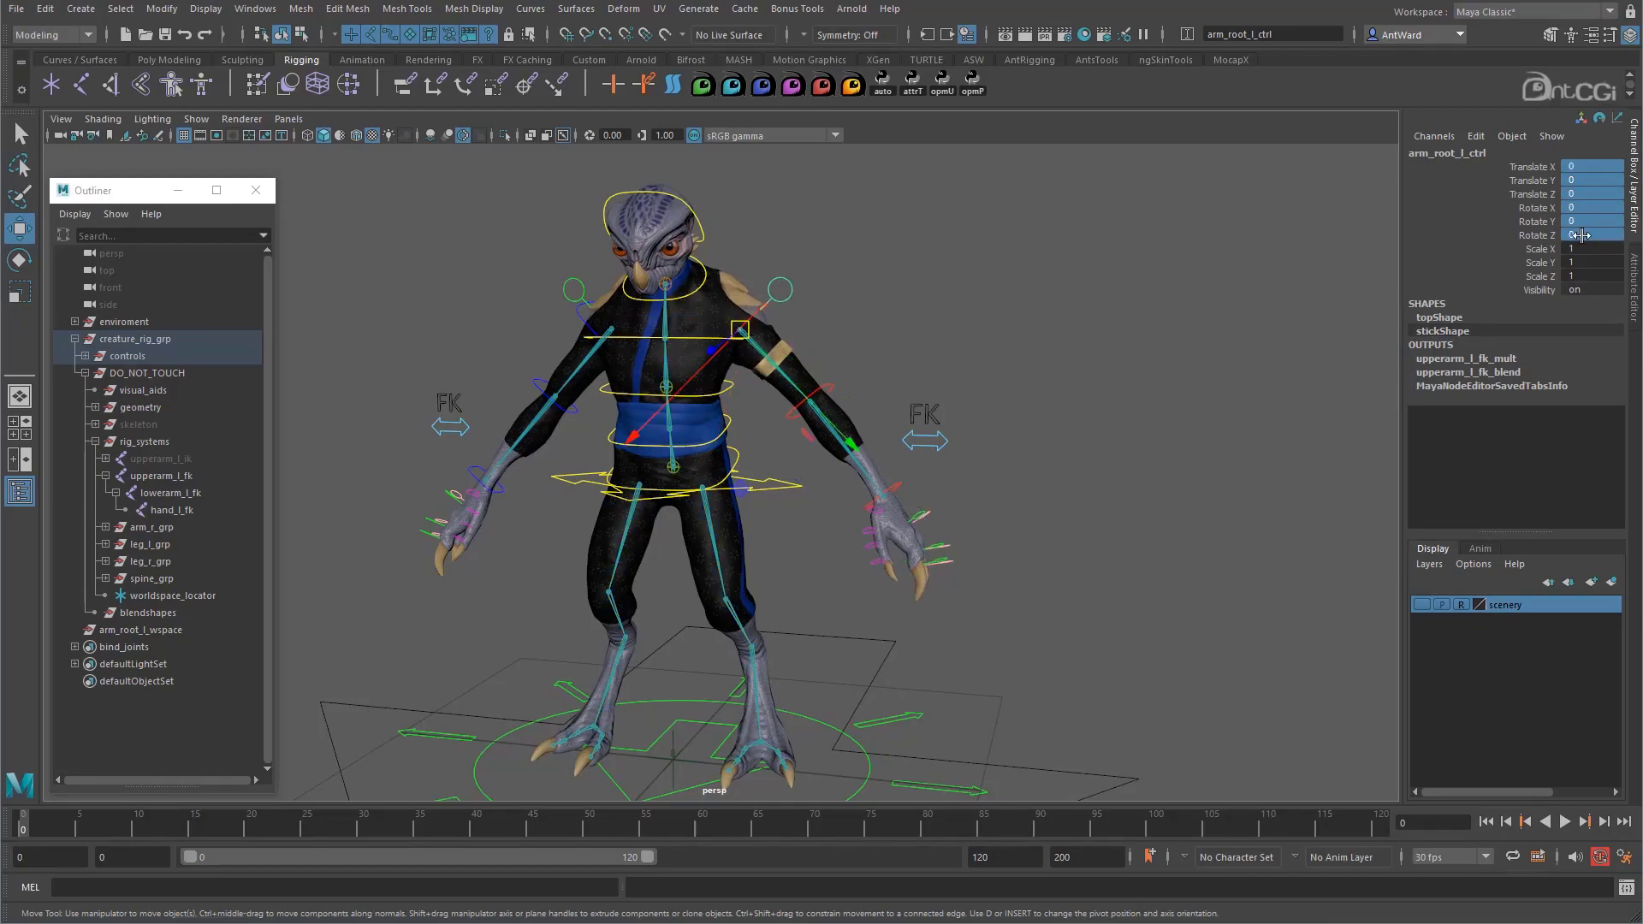
Try rotating upperarm_l_fk_ctrl to test the left arm's FK chain, and deselect it.
{"action": "scroll", "coordinate": [817, 236], "scroll_direction": "up", "scroll_amount": 3}
{"action": "left_click", "coordinate": [816, 237]}
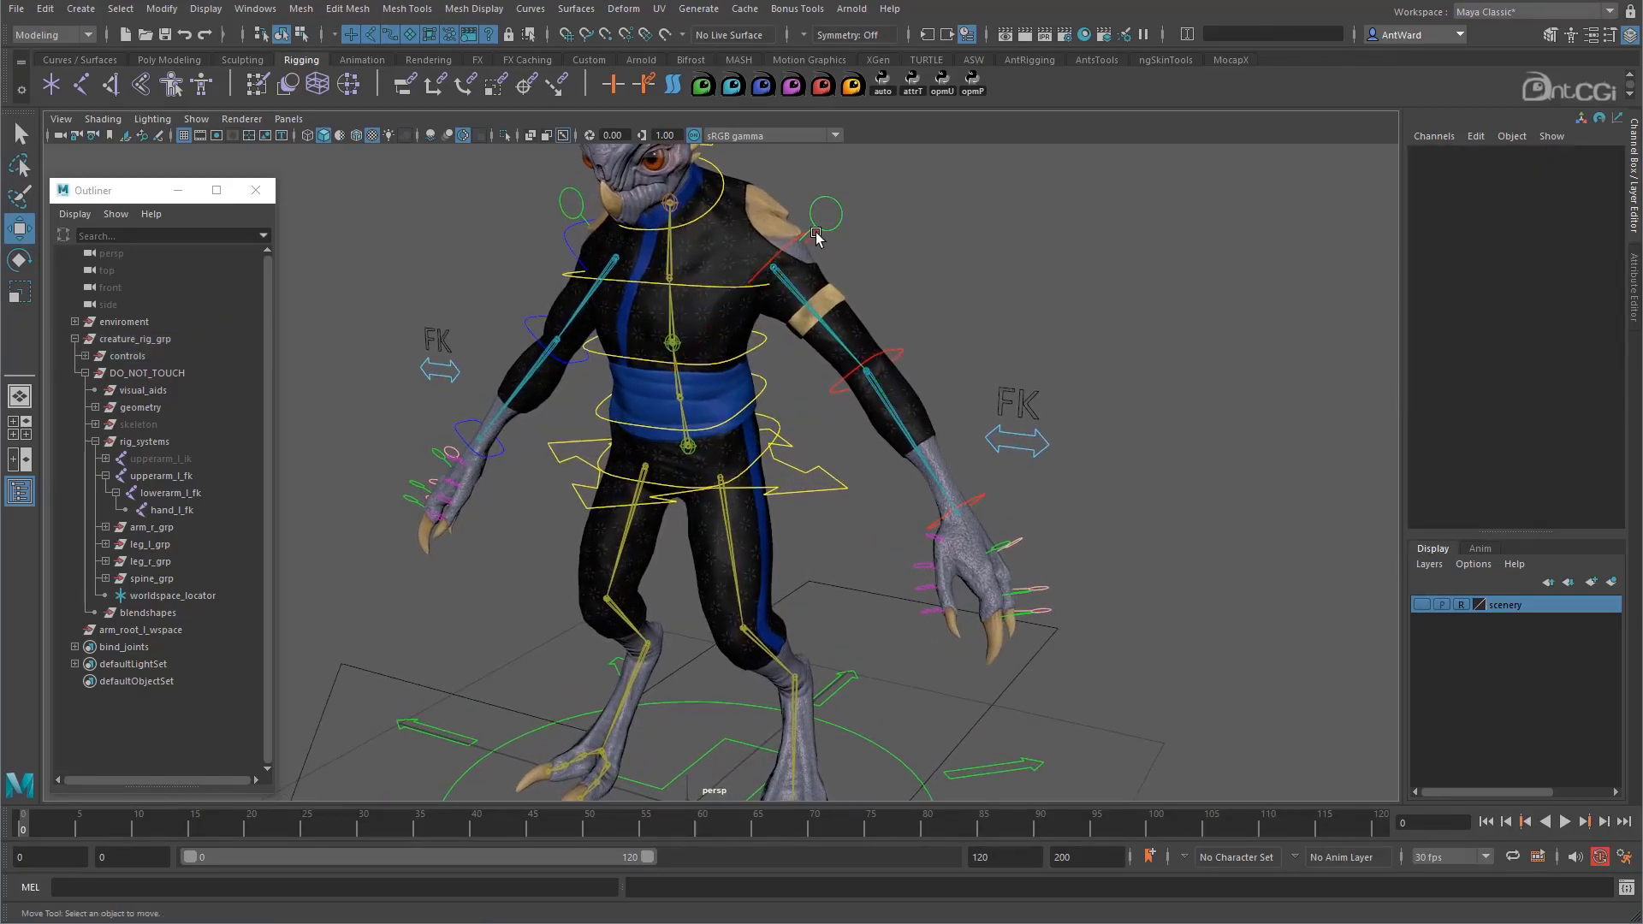
{"action": "left_click", "coordinate": [798, 243]}
{"action": "key", "text": "e"}
{"action": "left_click_drag", "start_coordinate": [825, 349], "coordinate": [921, 414]}
{"action": "scroll", "coordinate": [921, 414], "scroll_direction": "down", "scroll_amount": 3}
{"action": "left_click", "coordinate": [1081, 303]}
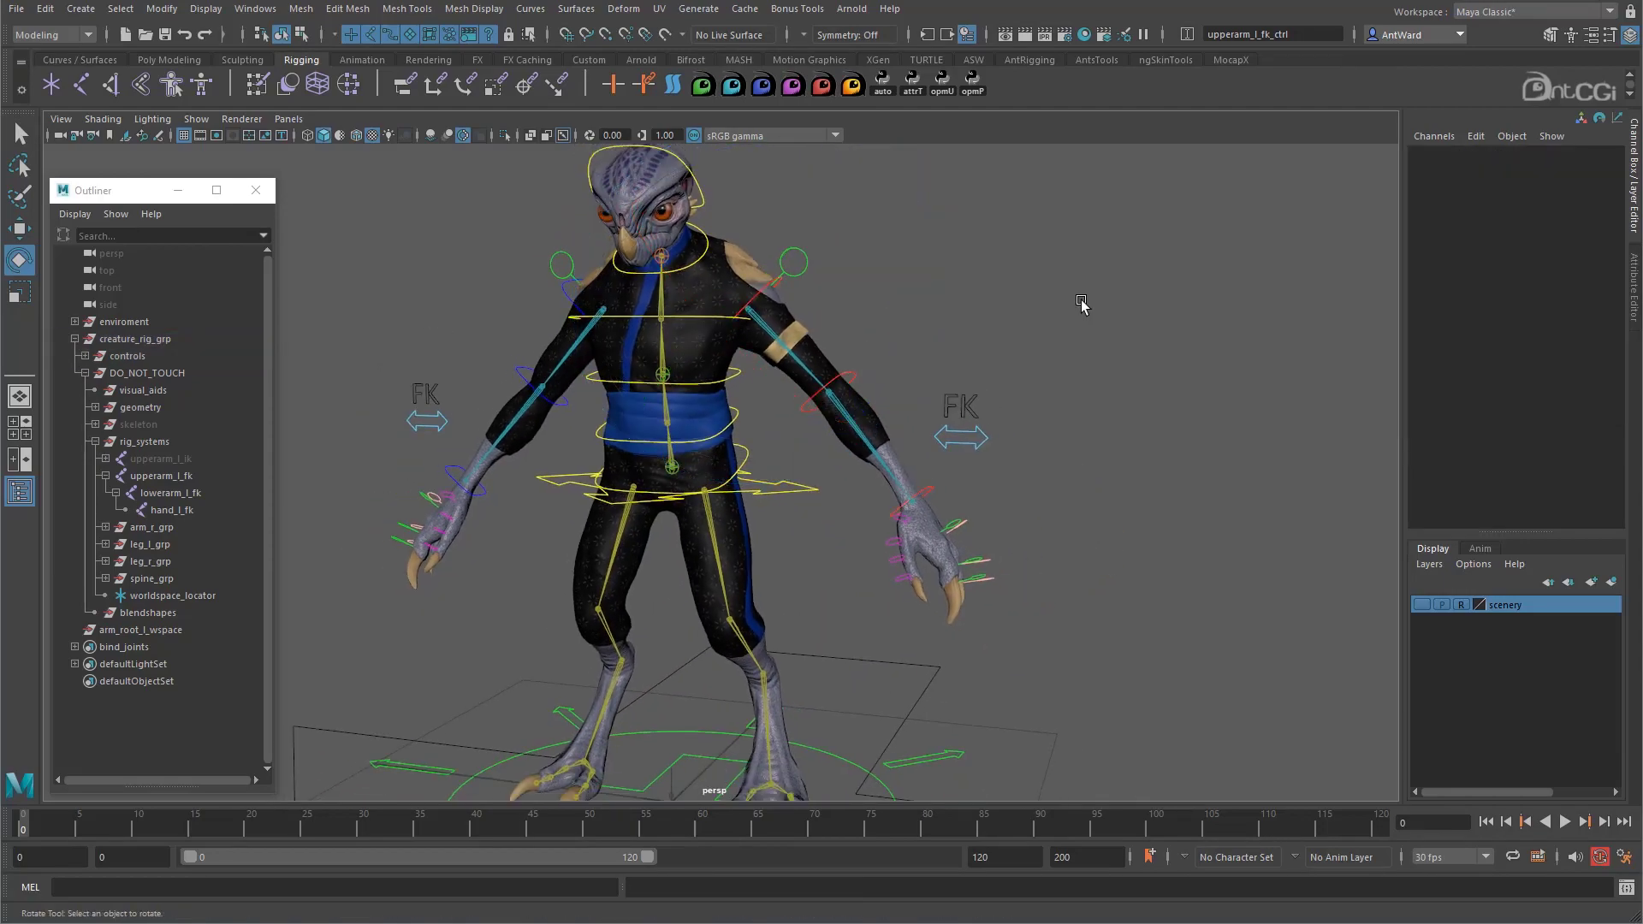
Rotate spine_03_fk_ctrl about 22.6 degrees in Z to test whether the arms follow, and undo the rotation.
{"action": "left_click", "coordinate": [717, 320]}
{"action": "left_click_drag", "start_coordinate": [717, 319], "coordinate": [787, 296]}
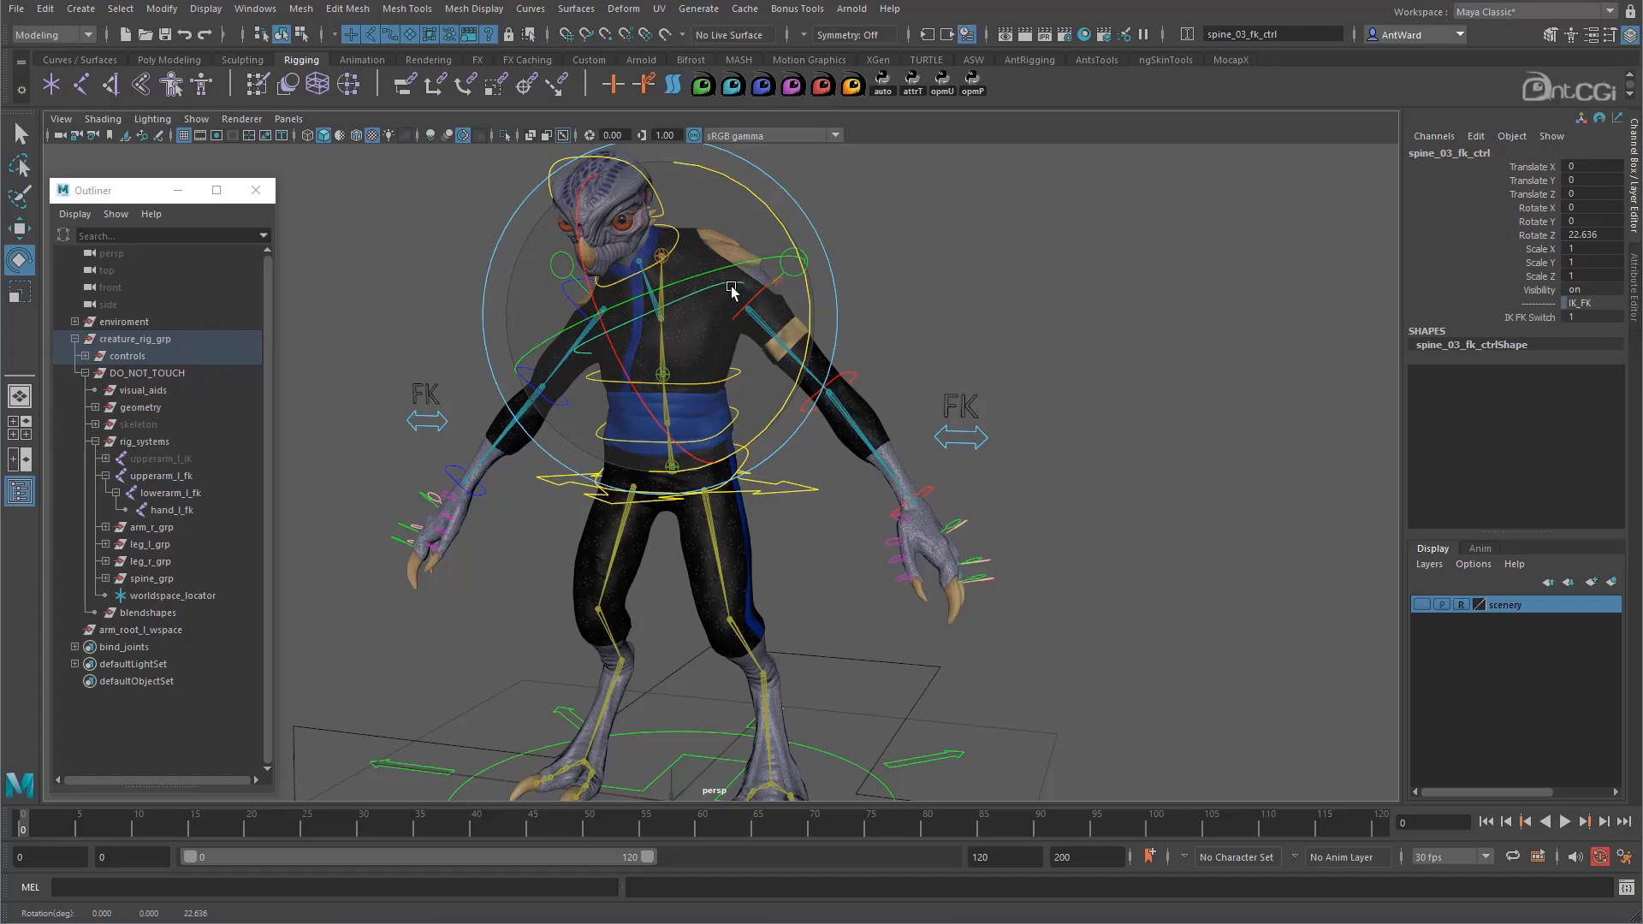
{"action": "key", "text": "ctrl+z"}
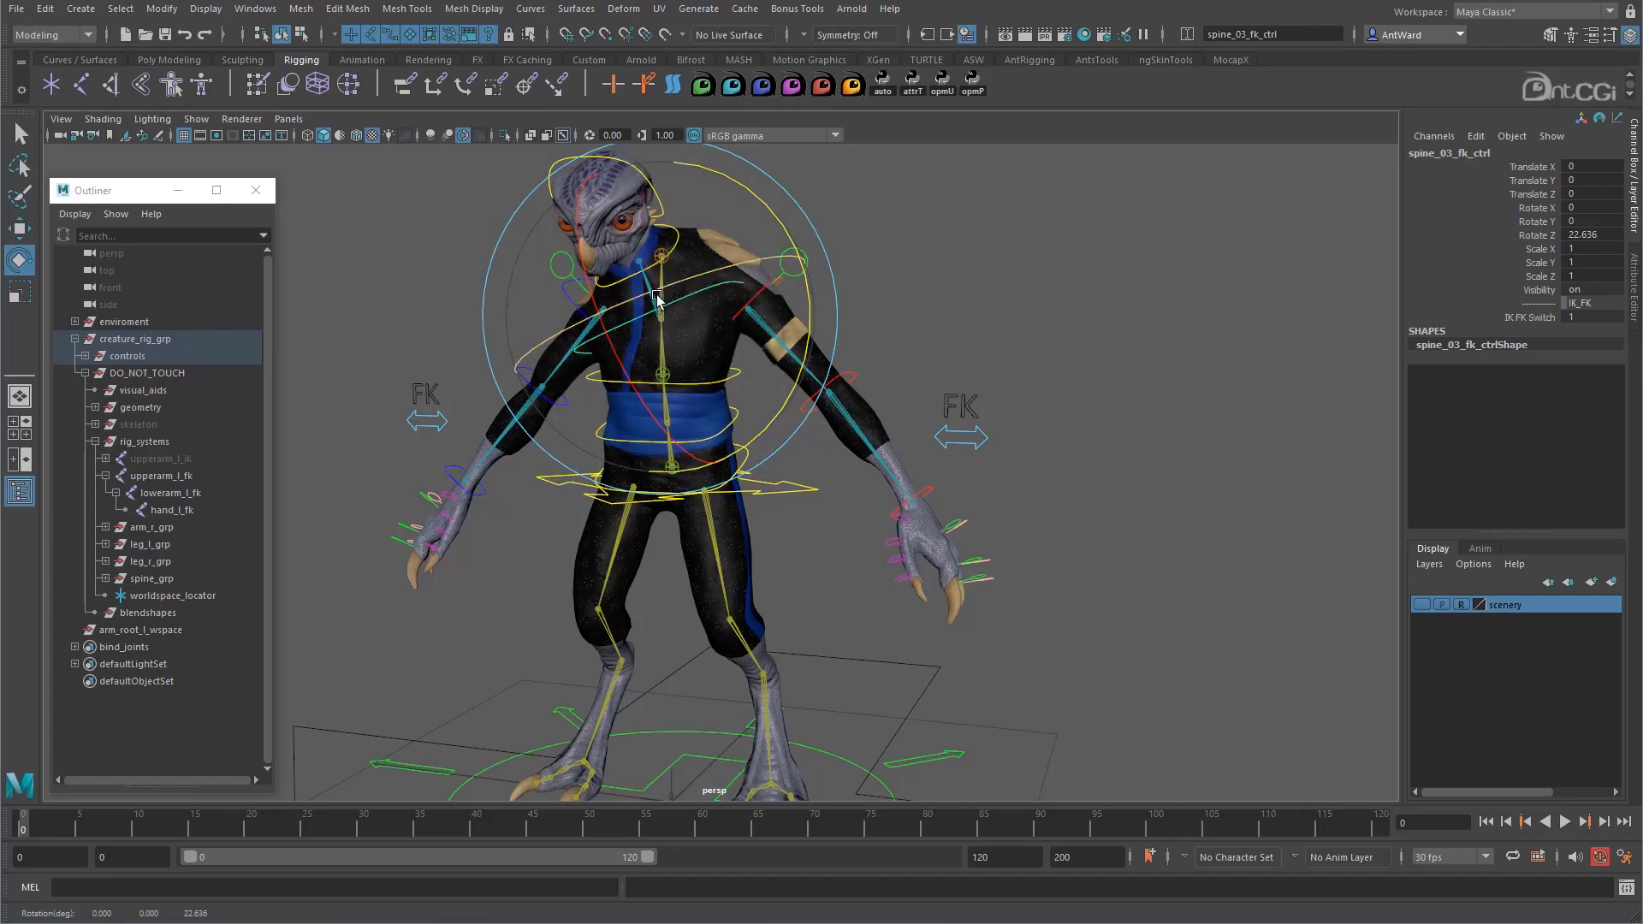
{"action": "key", "text": "ctrl+z"}
{"action": "key", "text": "ctrl+z"}
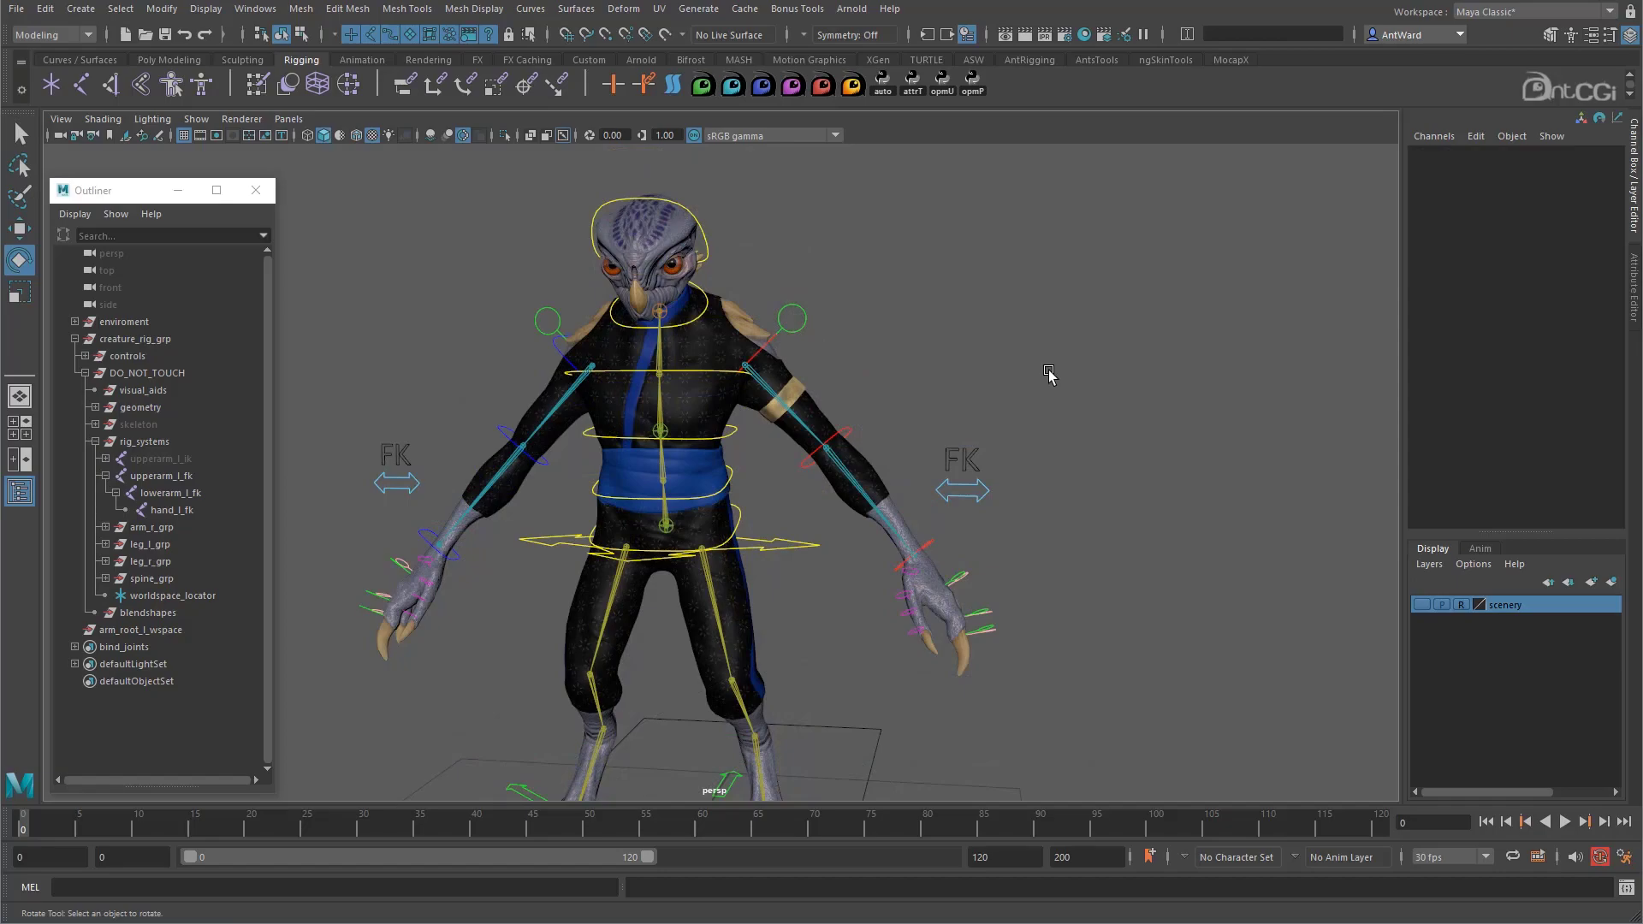
Create an empty group inside rig_systems and name it arm_l_grp, matching the naming of arm_r_grp.
{"action": "left_click", "coordinate": [105, 475]}
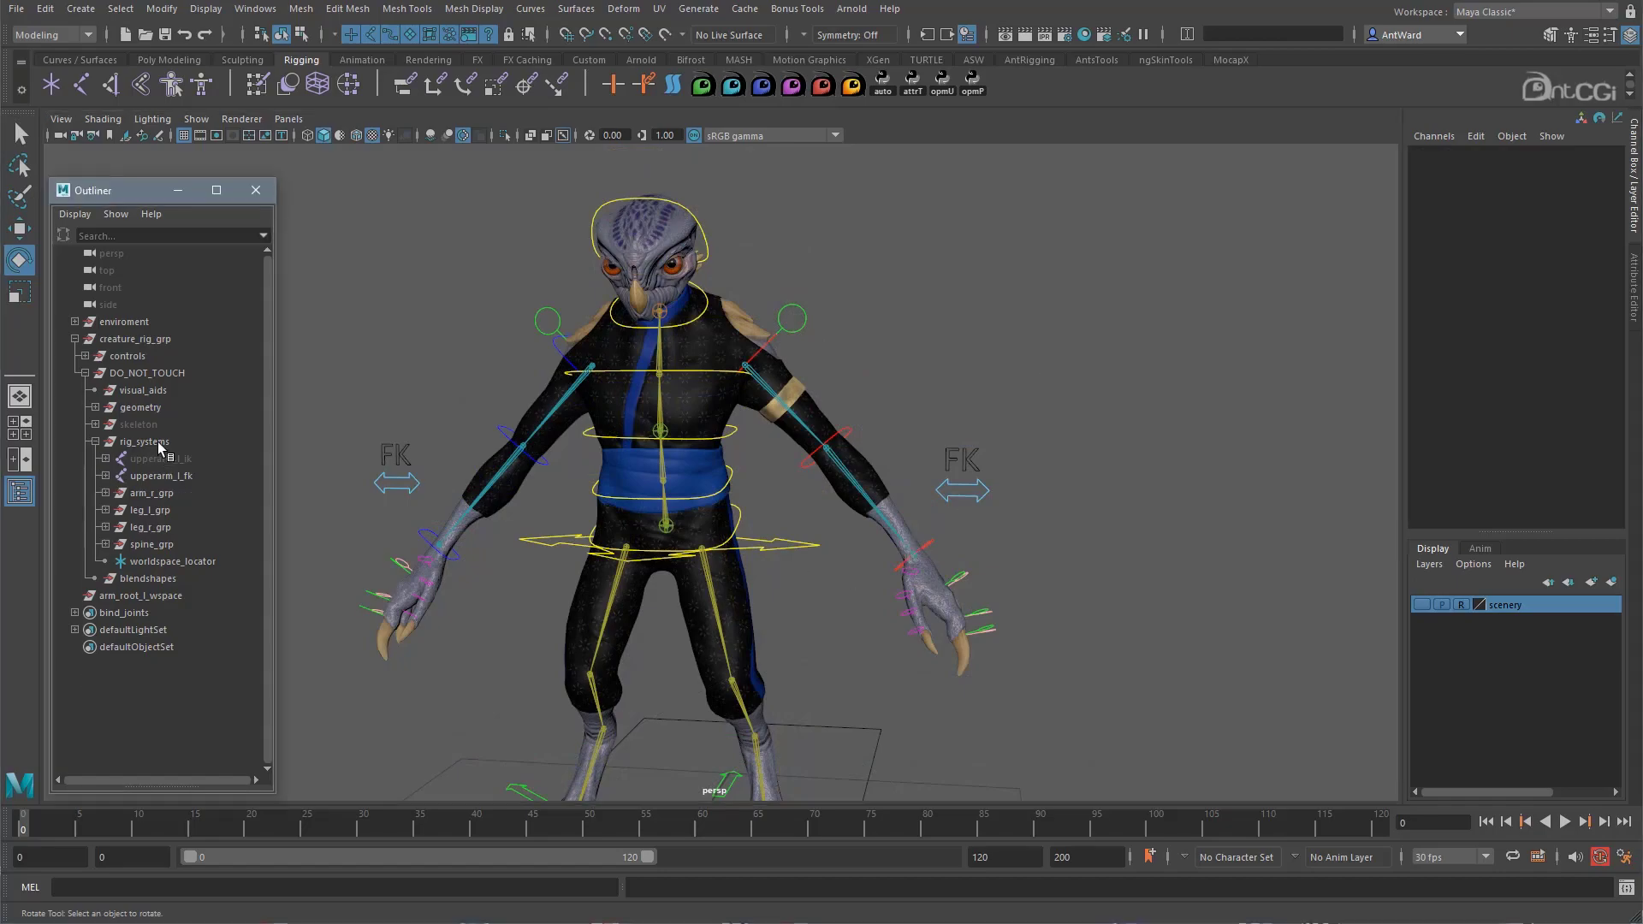
{"action": "left_click", "coordinate": [330, 537]}
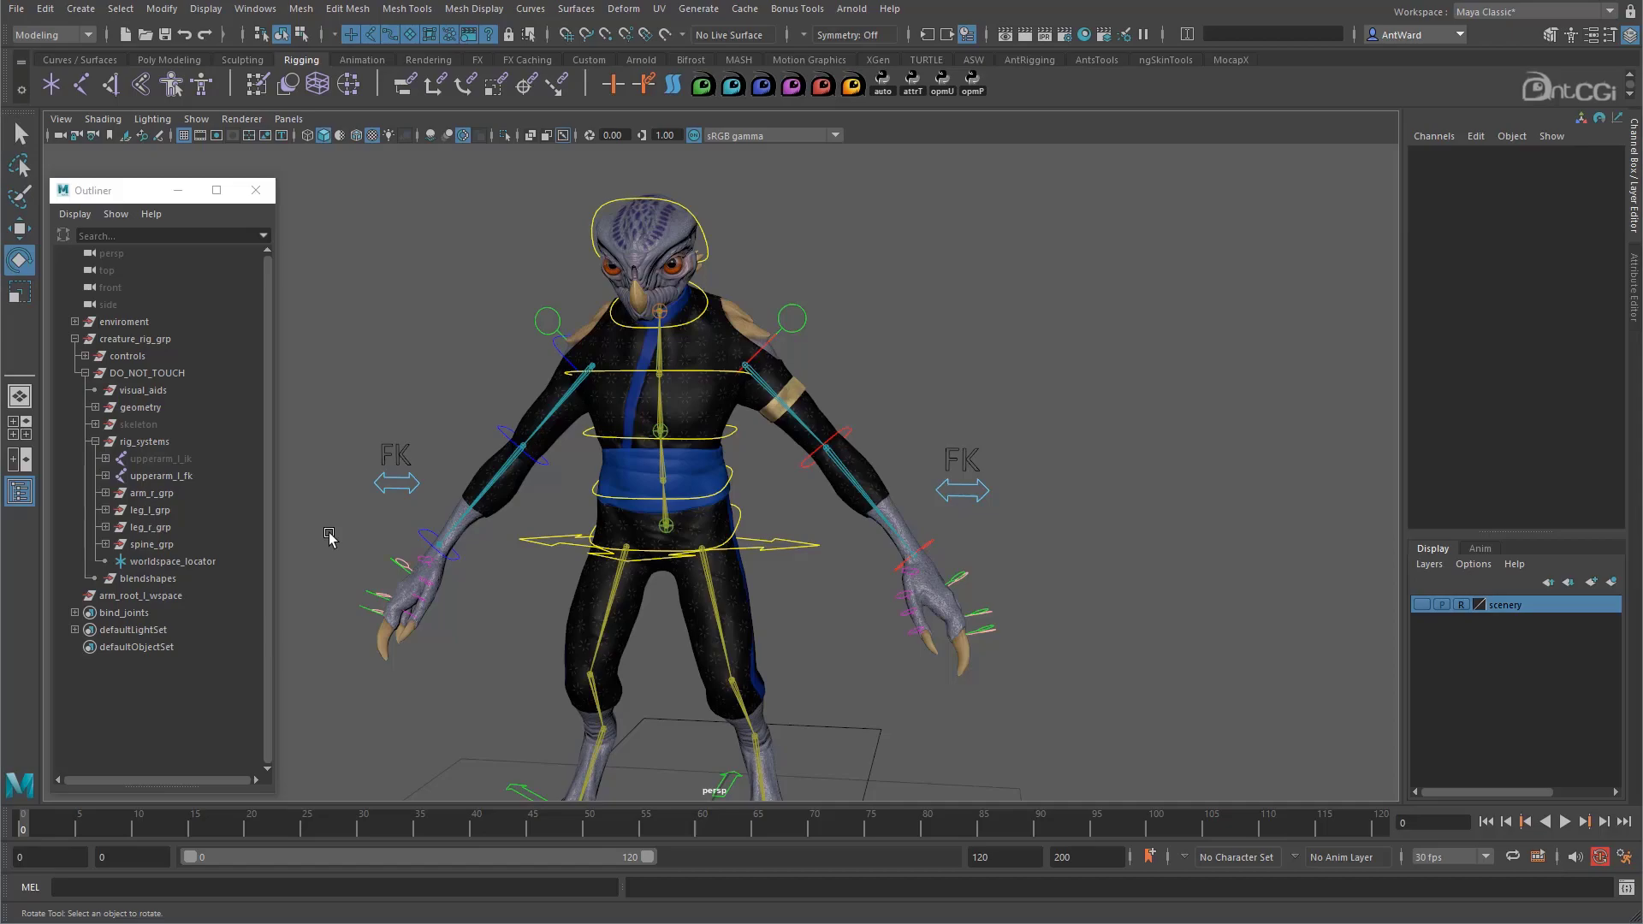
{"action": "key", "text": "ctrl+g"}
{"action": "middle_click_drag", "start_coordinate": [122, 616], "coordinate": [144, 441]}
{"action": "double_click", "coordinate": [154, 496]}
{"action": "key", "text": "ctrl+c"}
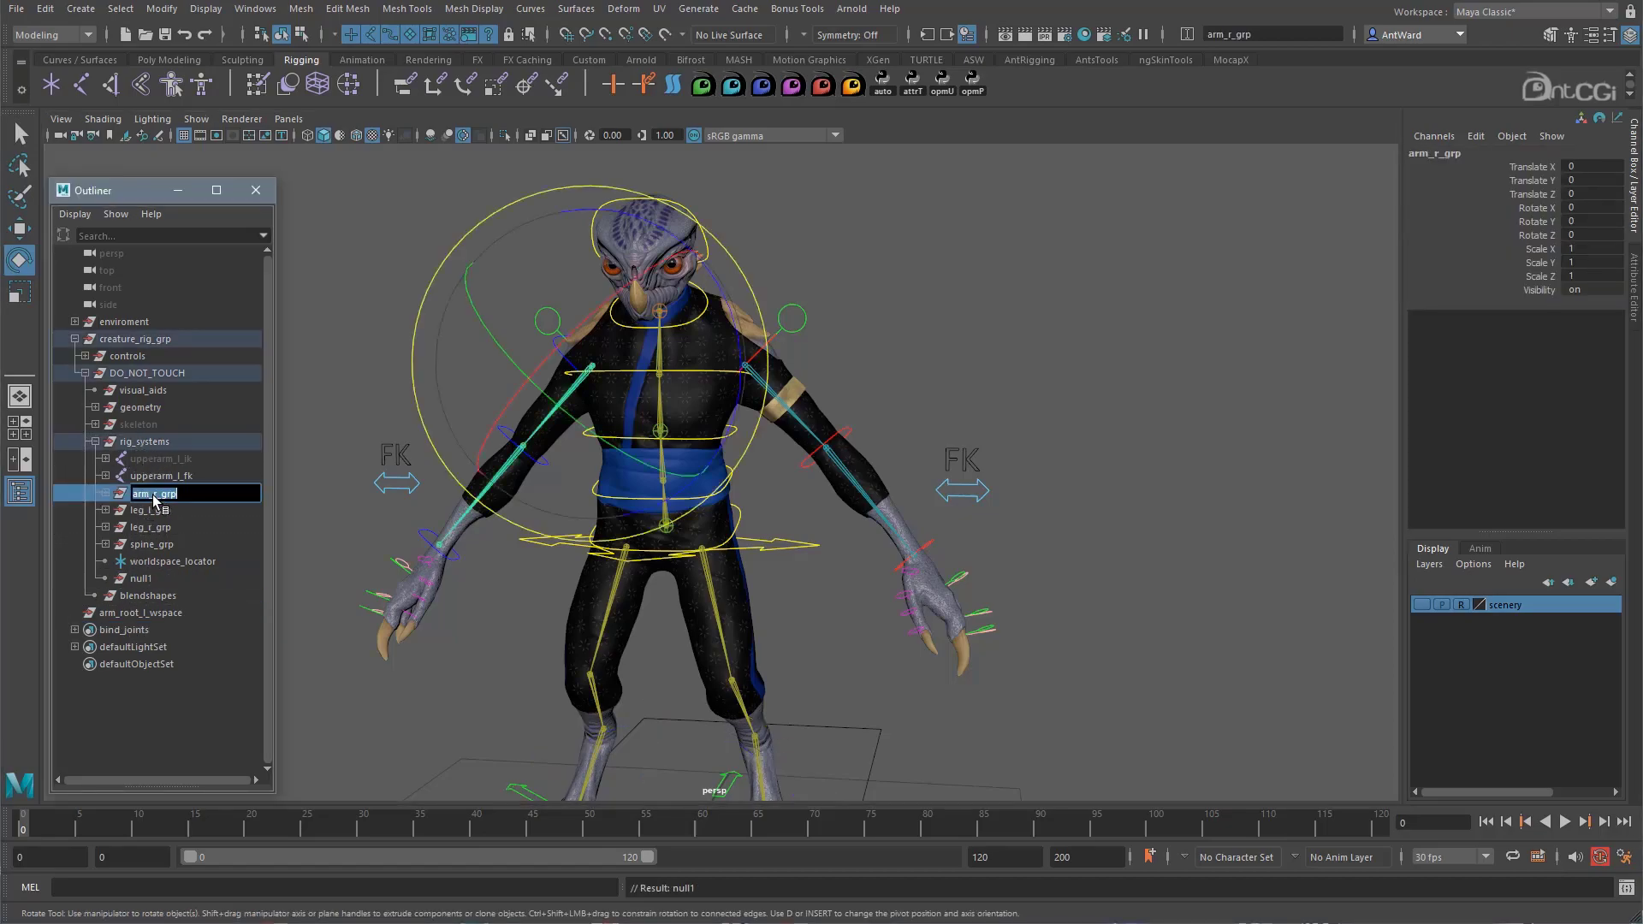
{"action": "double_click", "coordinate": [153, 580]}
{"action": "key", "text": "ctrl+v"}
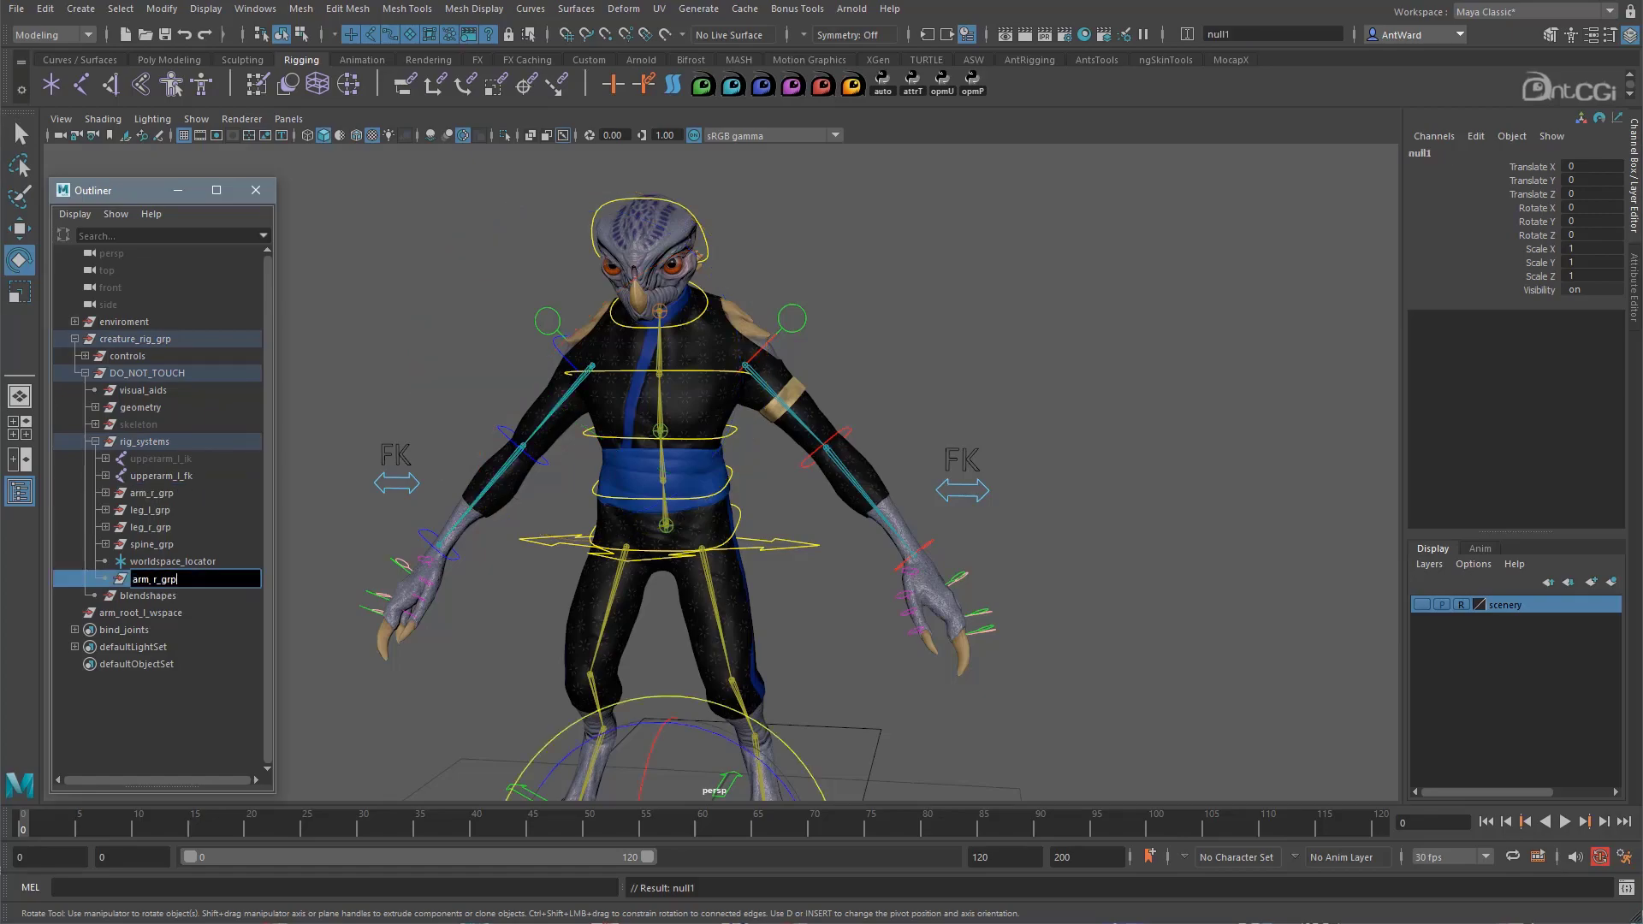
{"action": "type", "text": "l"}
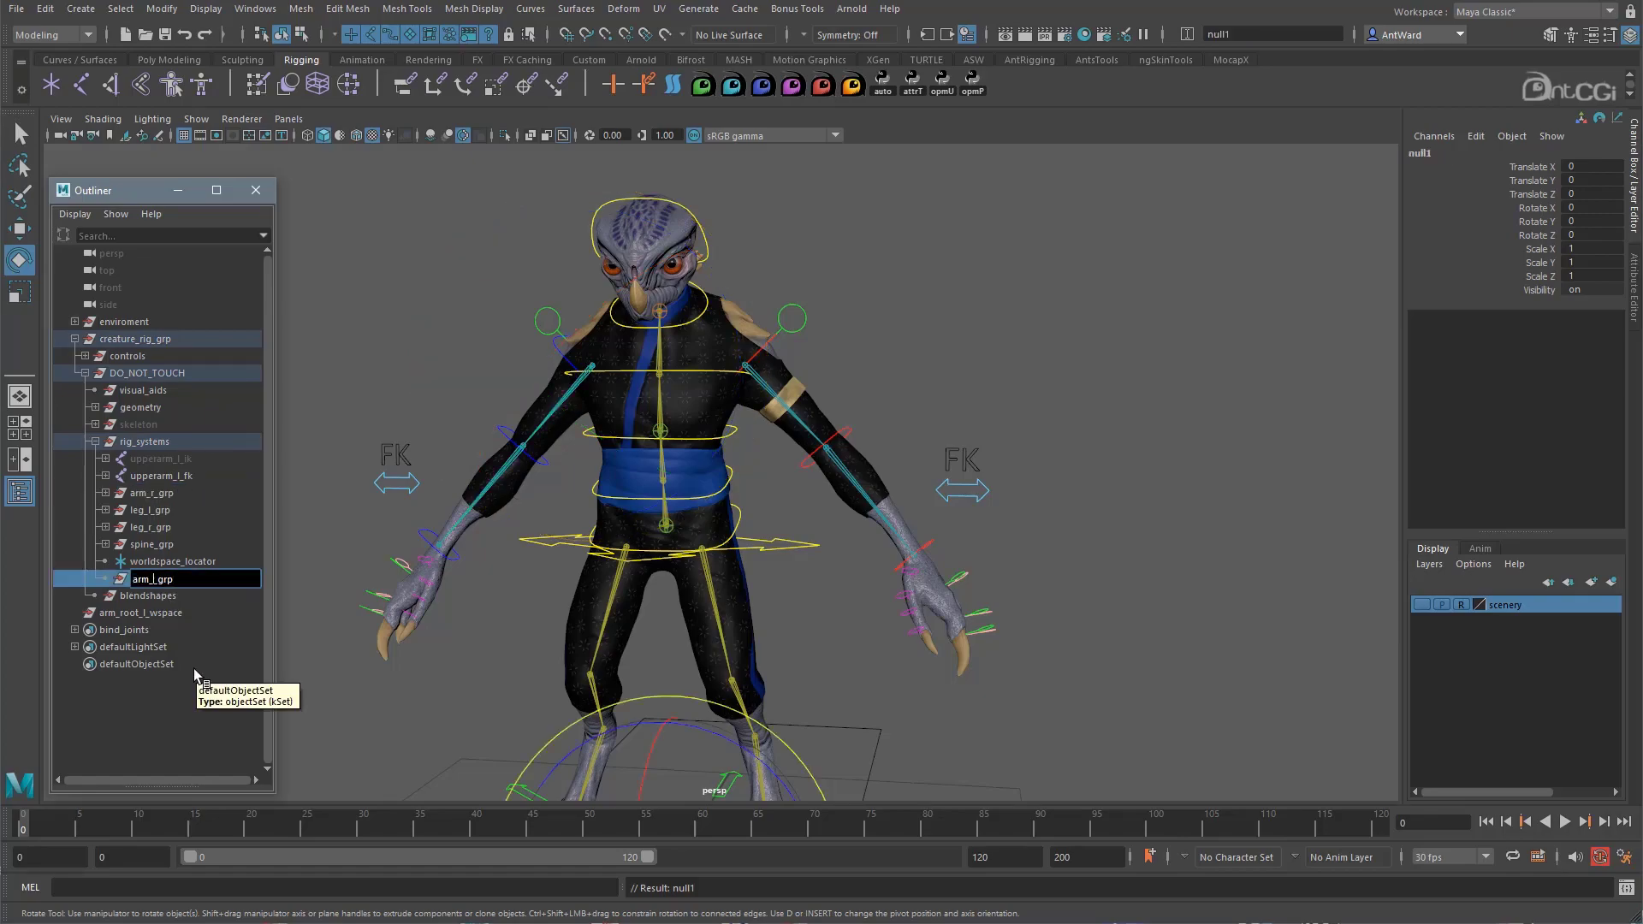
{"action": "key", "text": "Return"}
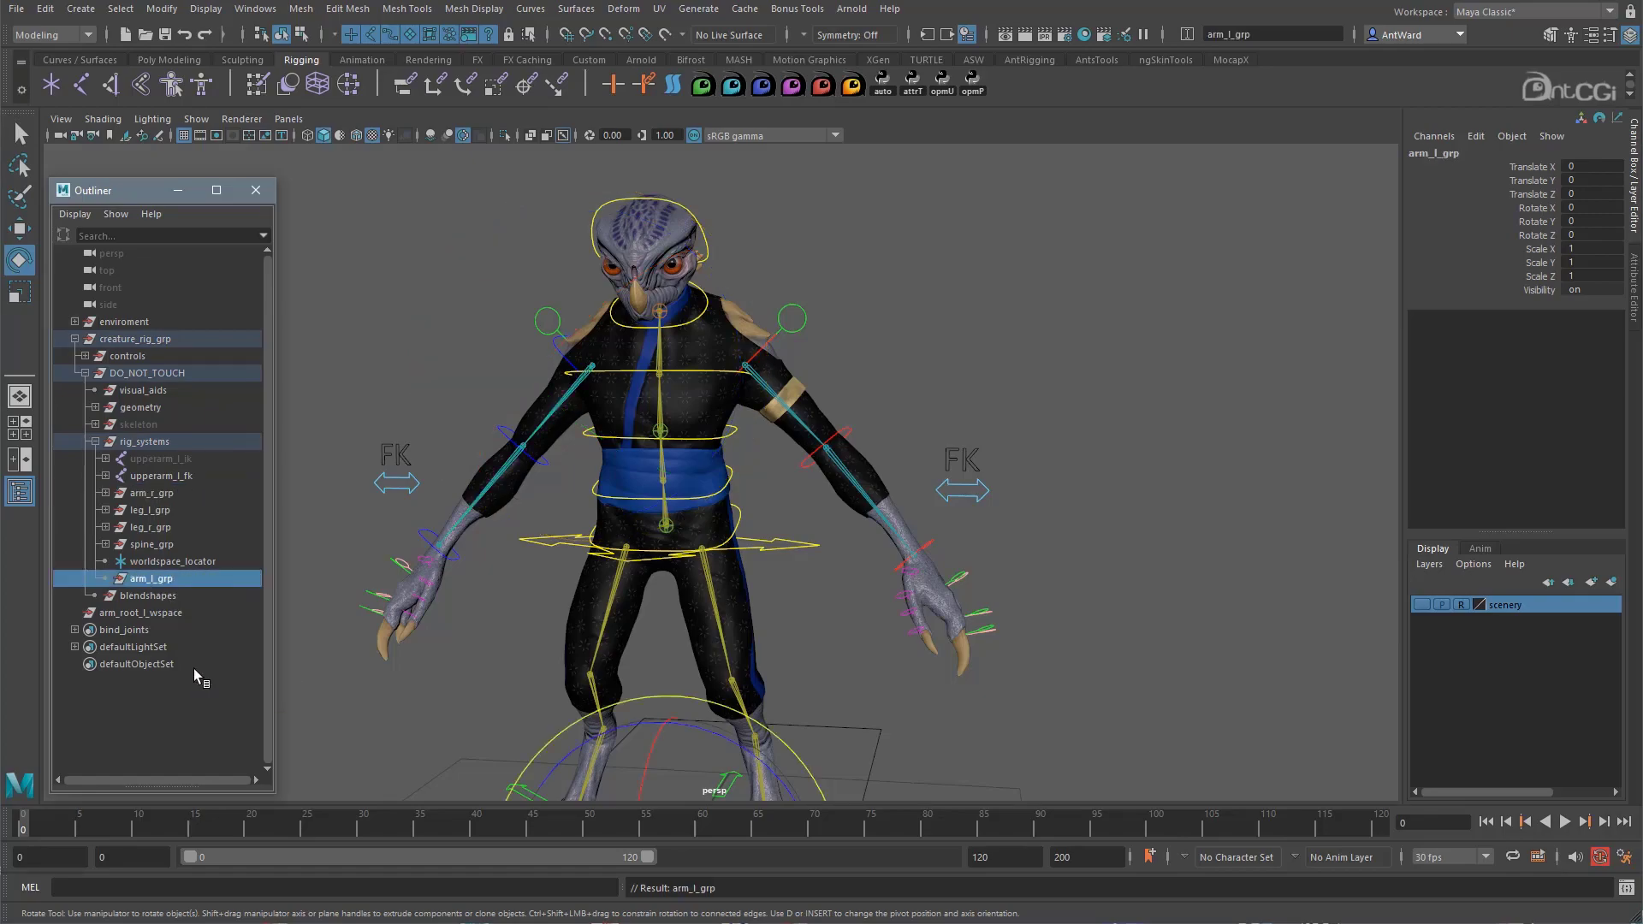
Parent arm_root_l_wspace, upperarm_l_fk and upperarm_l_ik under arm_l_grp.
{"action": "left_click", "coordinate": [173, 611]}
{"action": "left_click", "coordinate": [170, 474], "text": "ctrl"}
{"action": "left_click", "coordinate": [169, 460], "text": "ctrl"}
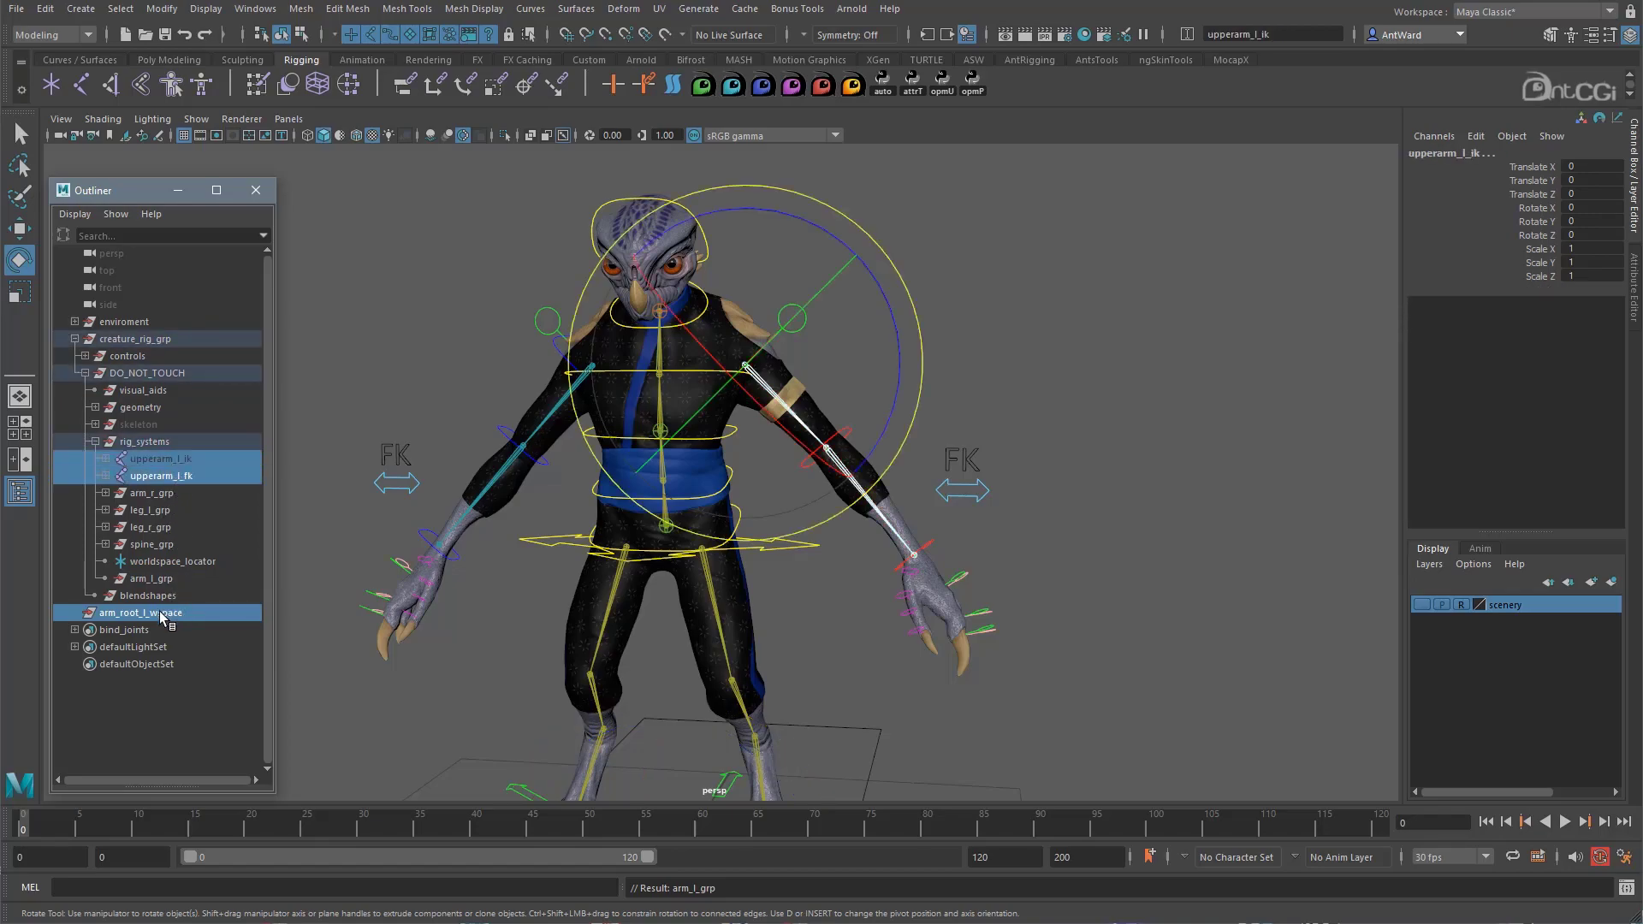
{"action": "middle_click_drag", "start_coordinate": [163, 616], "coordinate": [162, 579]}
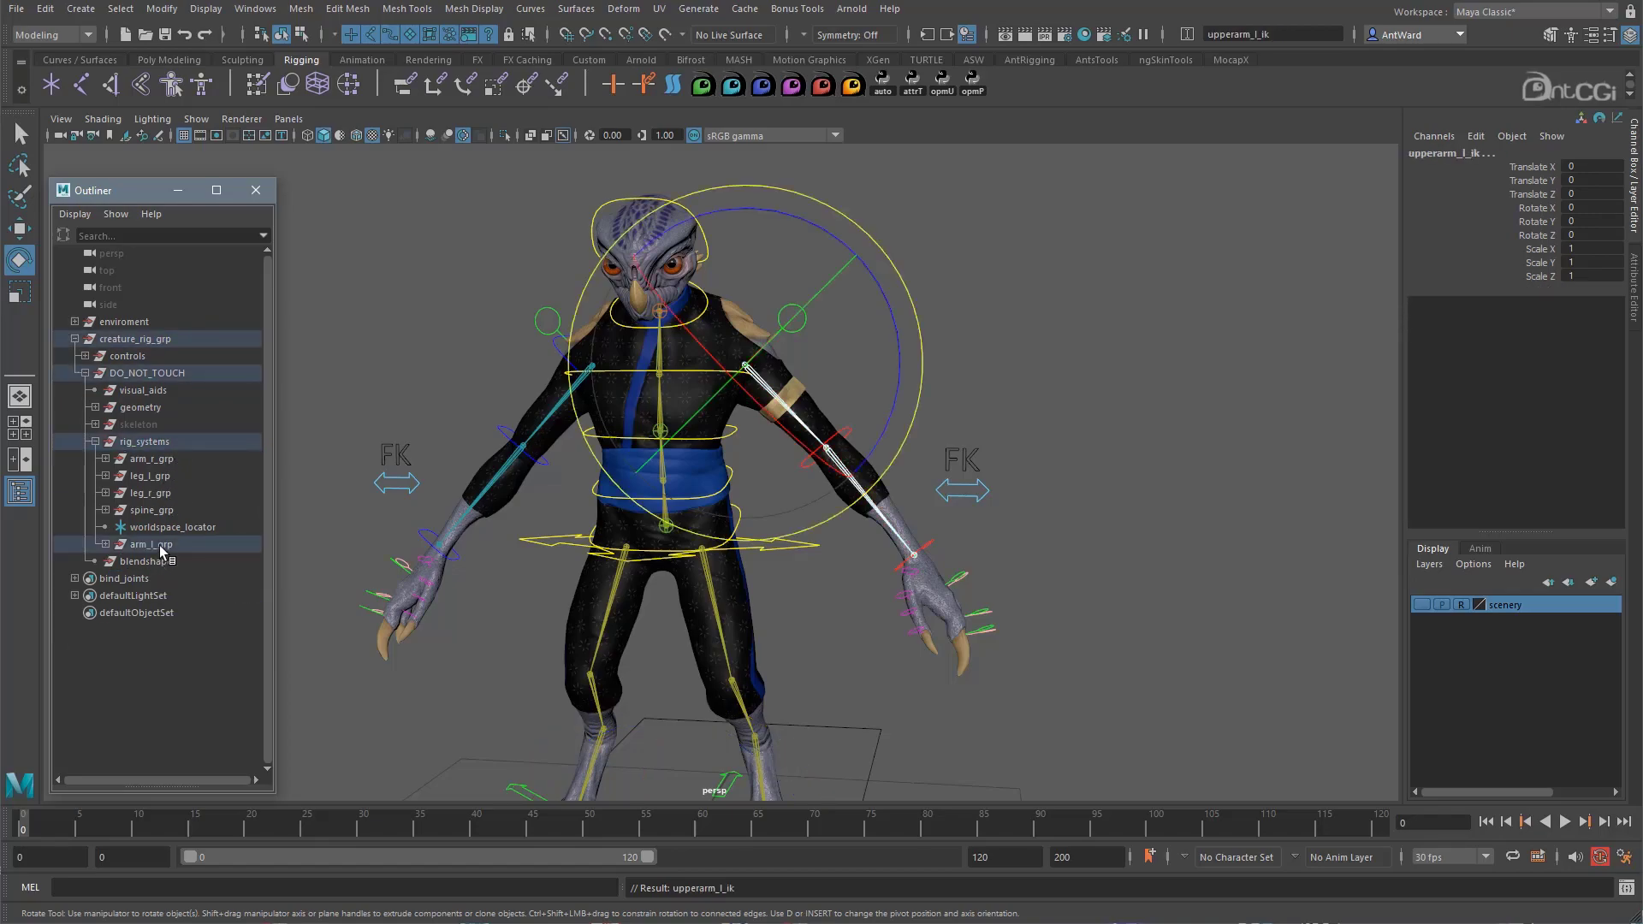
{"action": "left_click", "coordinate": [158, 549]}
{"action": "left_click", "coordinate": [157, 441]}
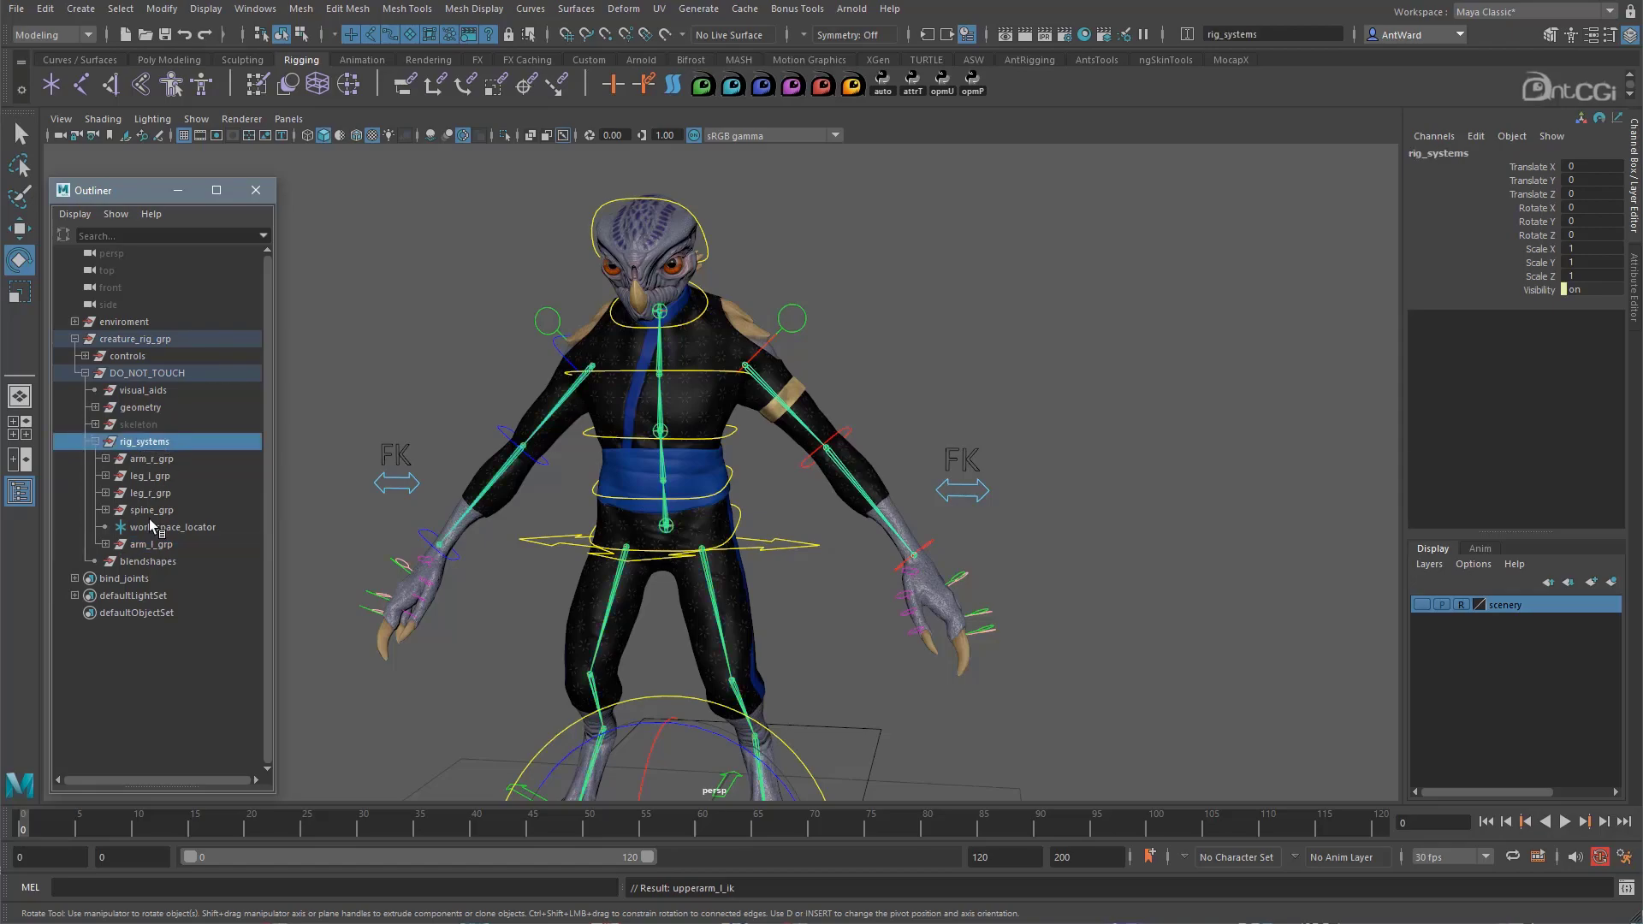
Create two empty groups at the top level of the scene.
{"action": "left_click_drag", "start_coordinate": [1007, 428], "coordinate": [998, 415], "text": "alt"}
{"action": "left_click", "coordinate": [985, 332]}
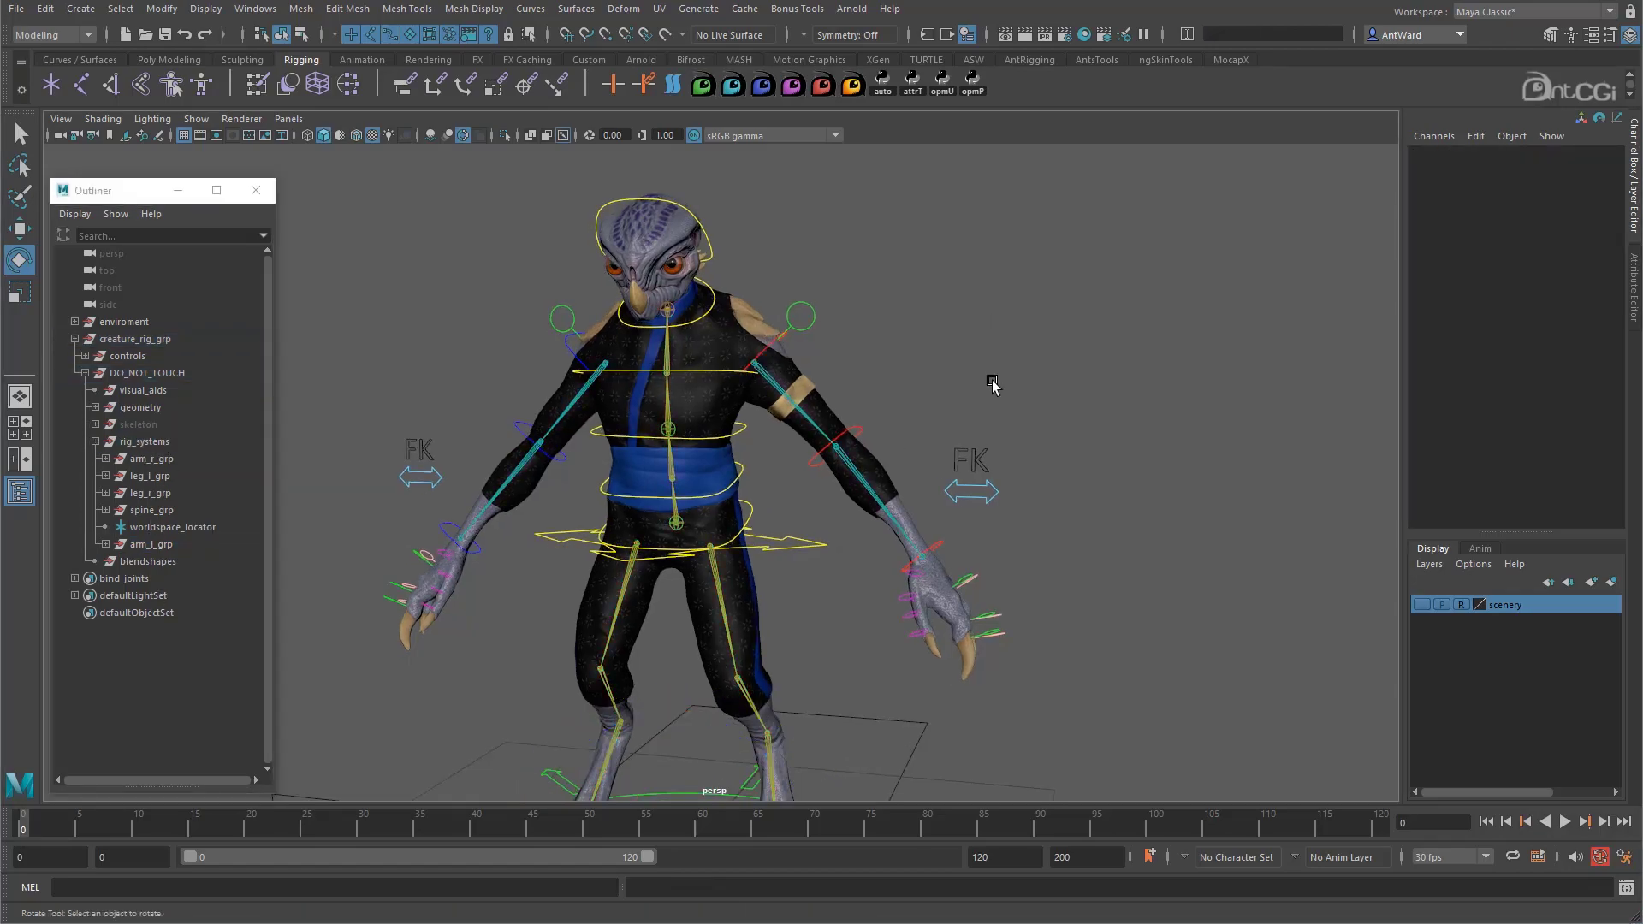
{"action": "key", "text": "ctrl+g"}
{"action": "key", "text": "ctrl+g"}
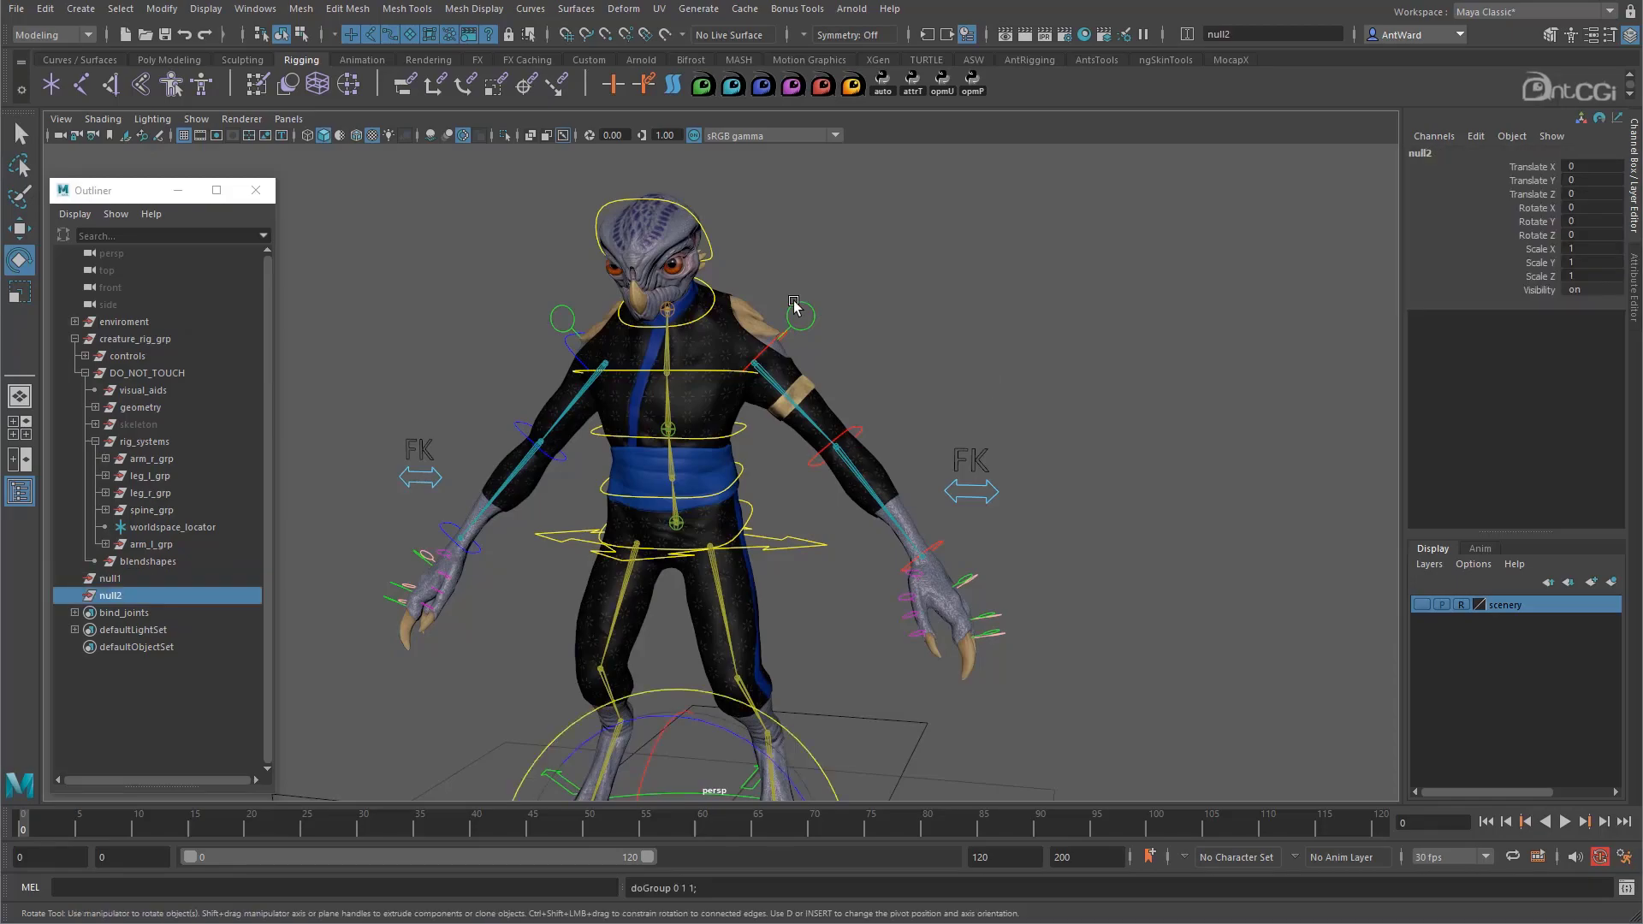
Select cog_ctrl and set its IK FK Switch to 0.
{"action": "left_click", "coordinate": [779, 338]}
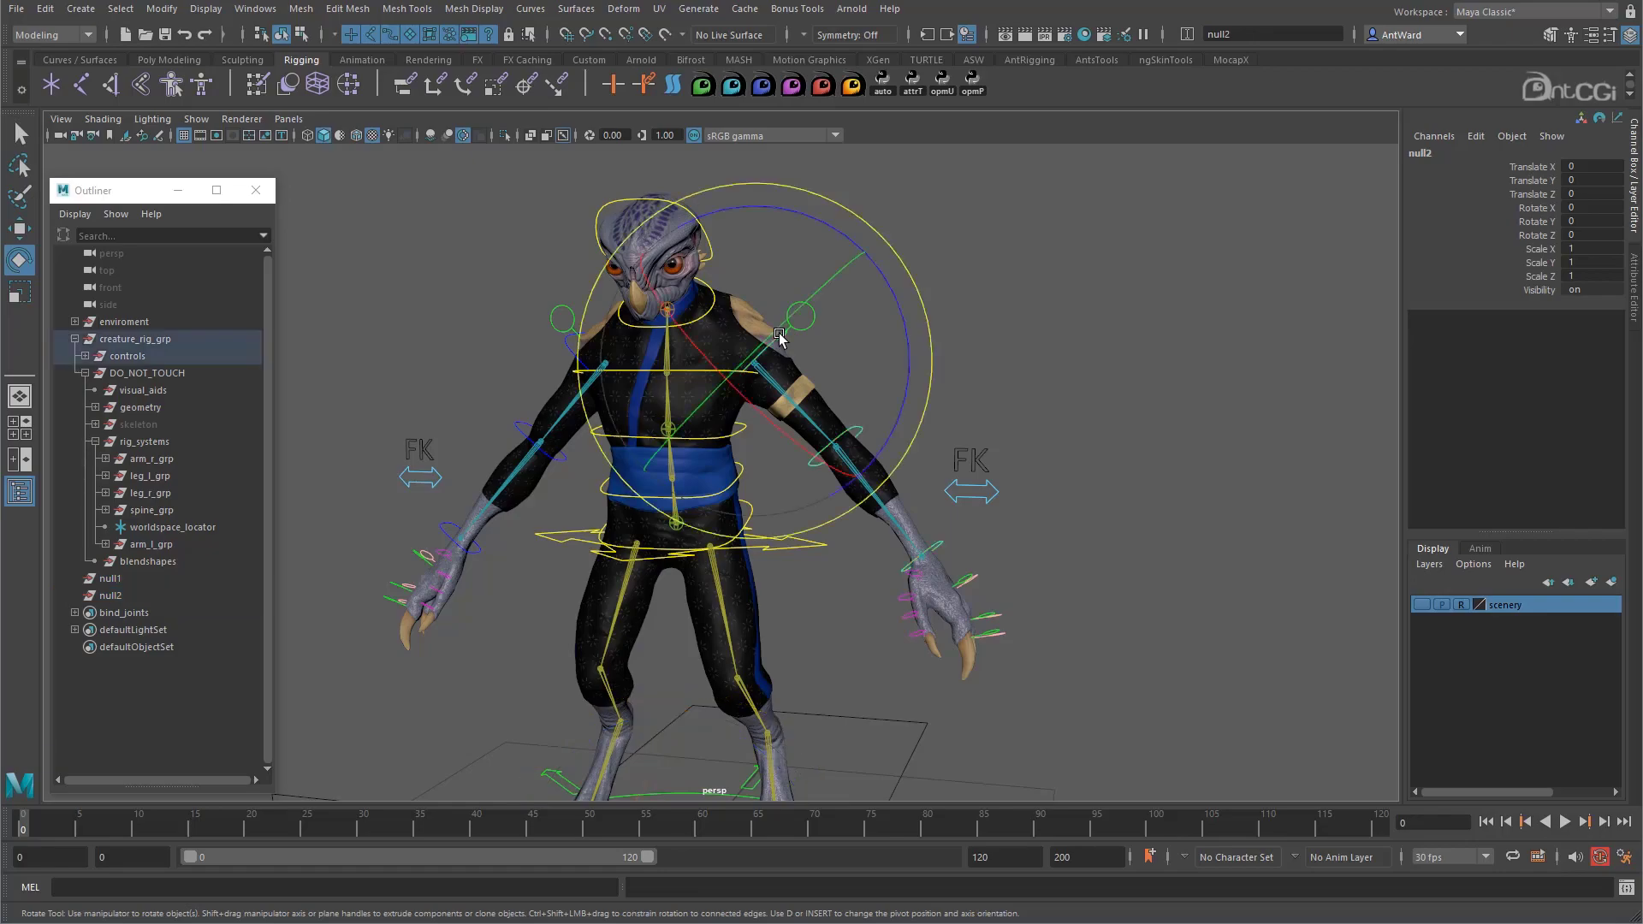
{"action": "left_click", "coordinate": [1295, 243]}
{"action": "left_click", "coordinate": [826, 543]}
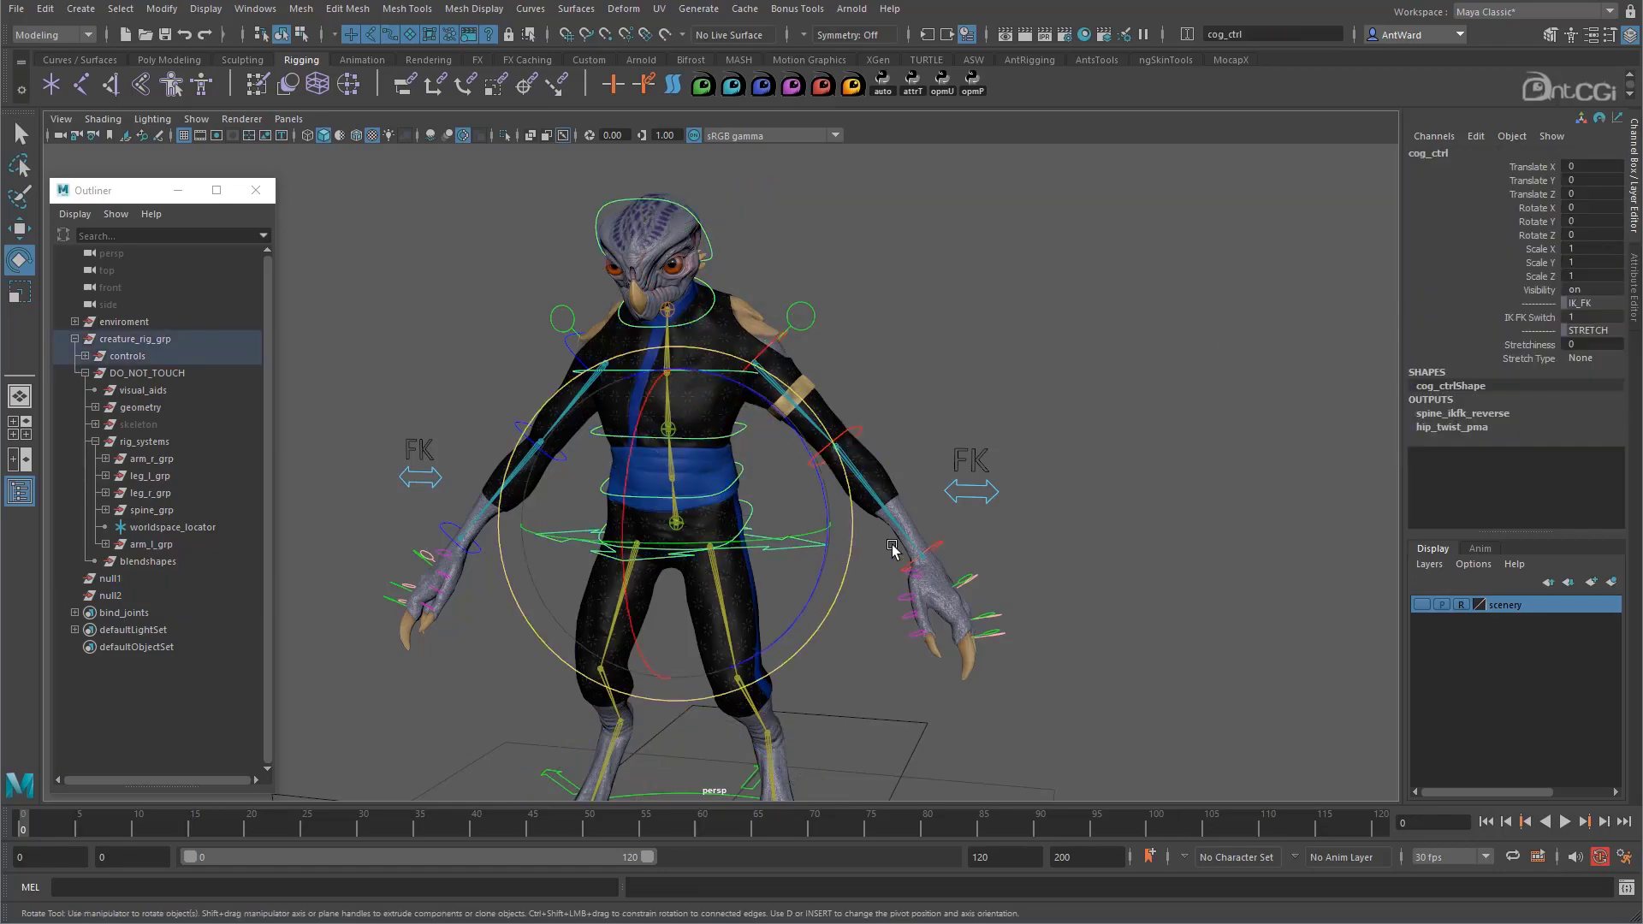
{"action": "middle_click_drag", "start_coordinate": [1005, 377], "coordinate": [776, 374]}
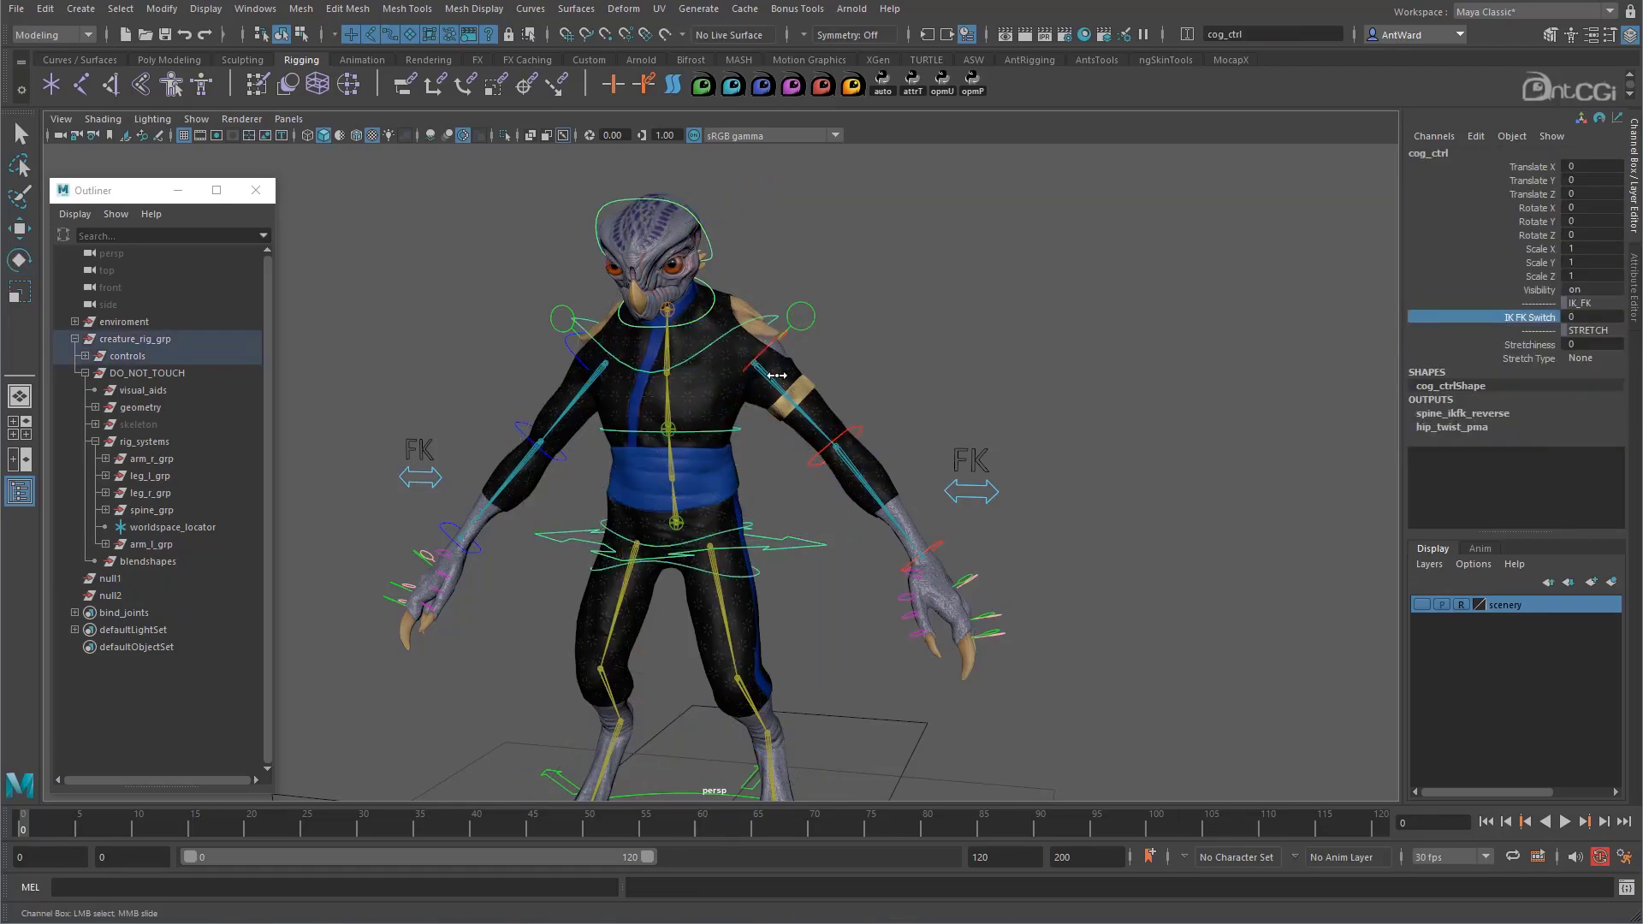
Rename the null1 group as shoulder_l_ik_wspace, basing the name on shoulder_ctrl.
{"action": "left_click", "coordinate": [767, 315]}
{"action": "key", "text": "e"}
{"action": "left_click", "coordinate": [1477, 154]}
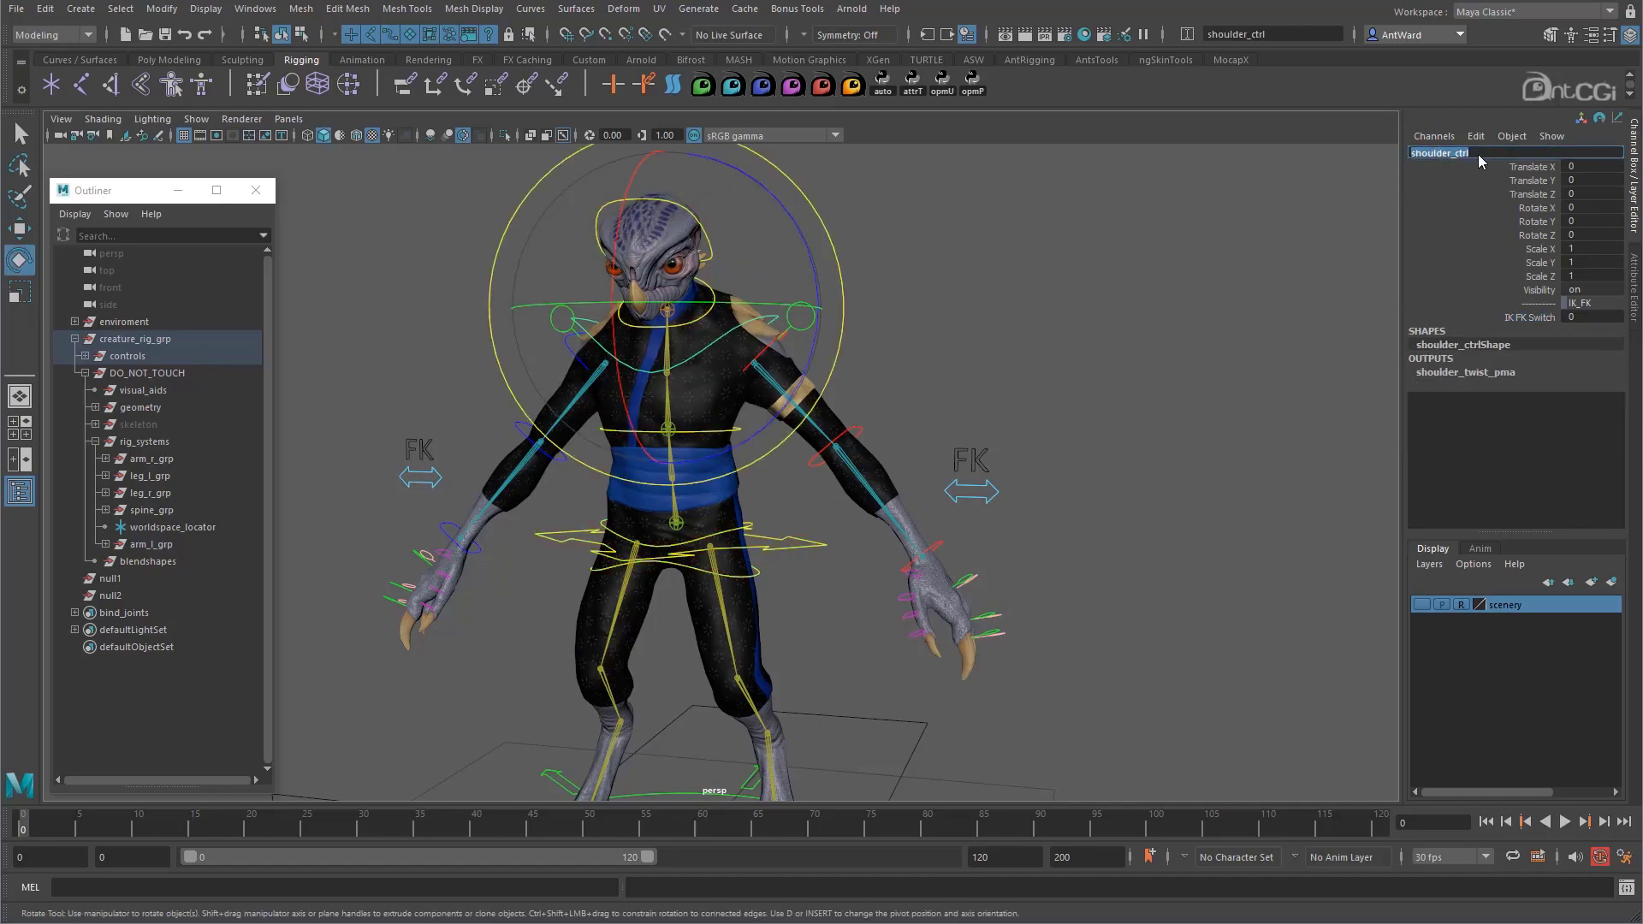
{"action": "double_click", "coordinate": [151, 577]}
{"action": "type", "text": "shoulder_l_"}
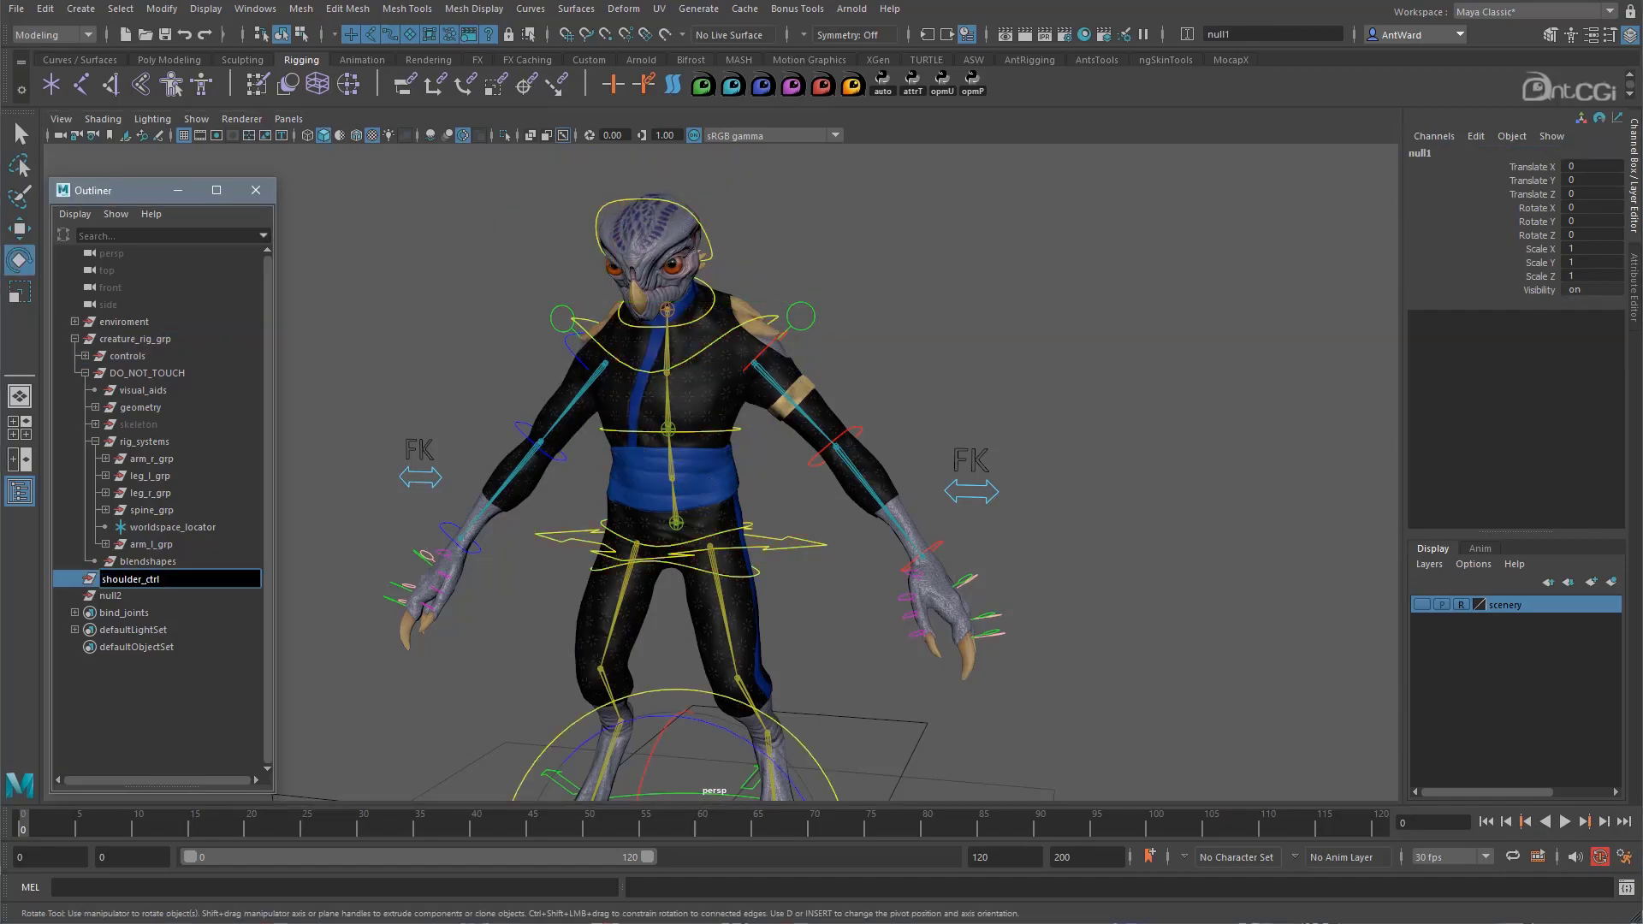
{"action": "key", "text": "Return"}
Rename the null2 group as shoulder_r_ik_wspace.
{"action": "double_click", "coordinate": [208, 596]}
{"action": "type", "text": "shoulder_l_ik_wspace"}
{"action": "key", "text": "BackSpace"}
{"action": "type", "text": "r"}
{"action": "key", "text": "Return"}
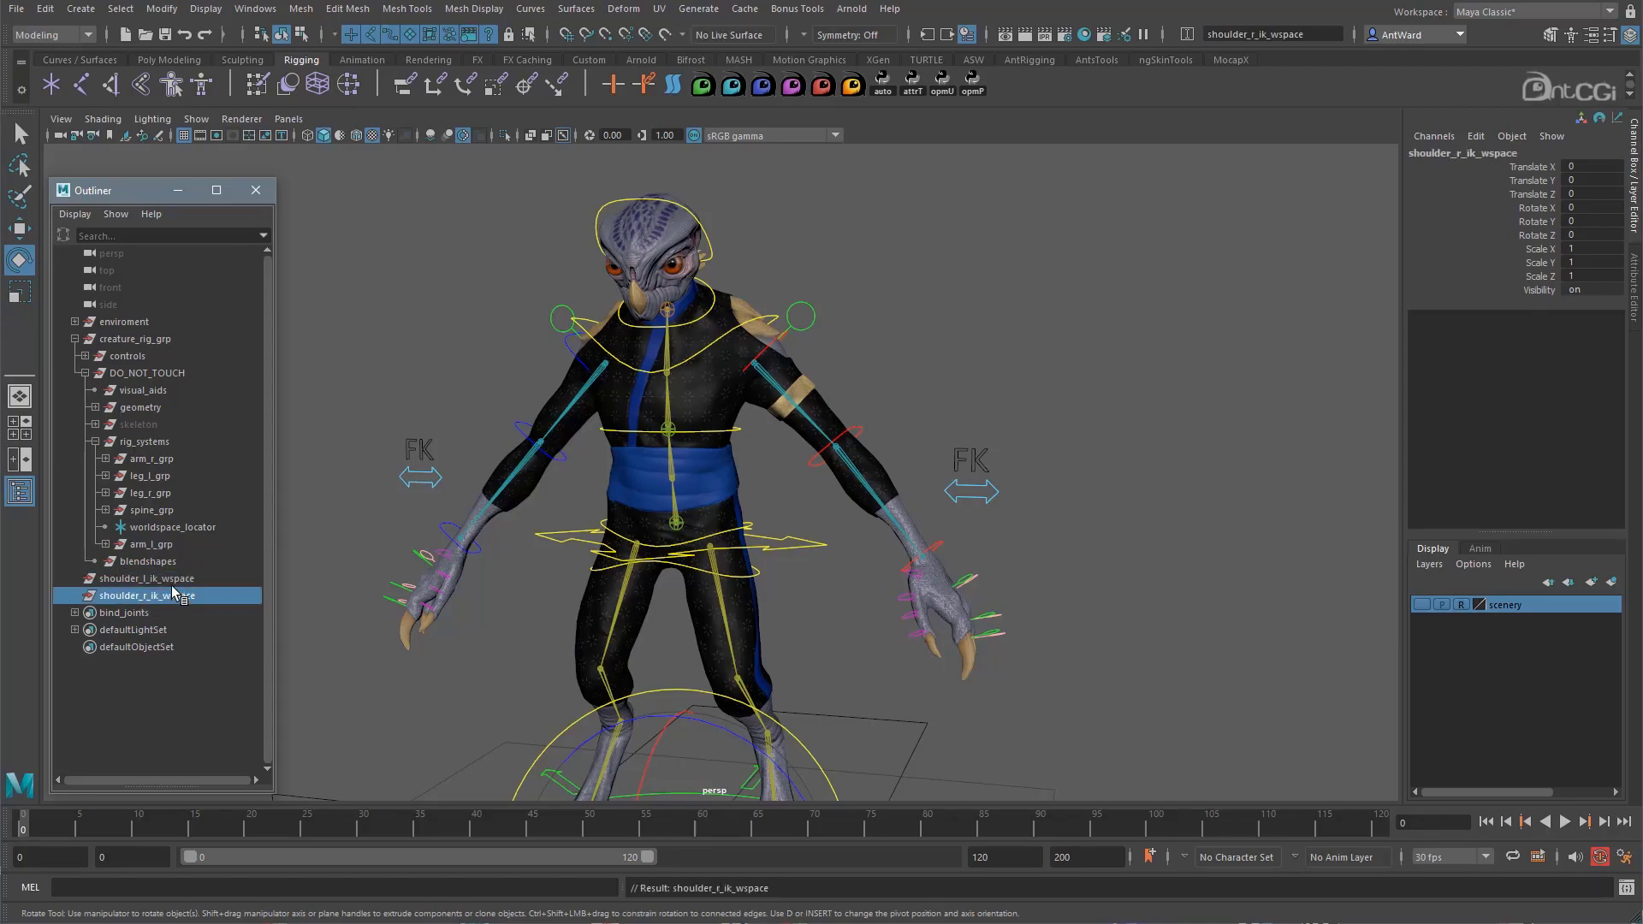
Match the transforms of shoulder_l_ik_wspace and shoulder_r_ik_wspace to arm_root_l_ctrl.
{"action": "left_click", "coordinate": [176, 581], "text": "ctrl"}
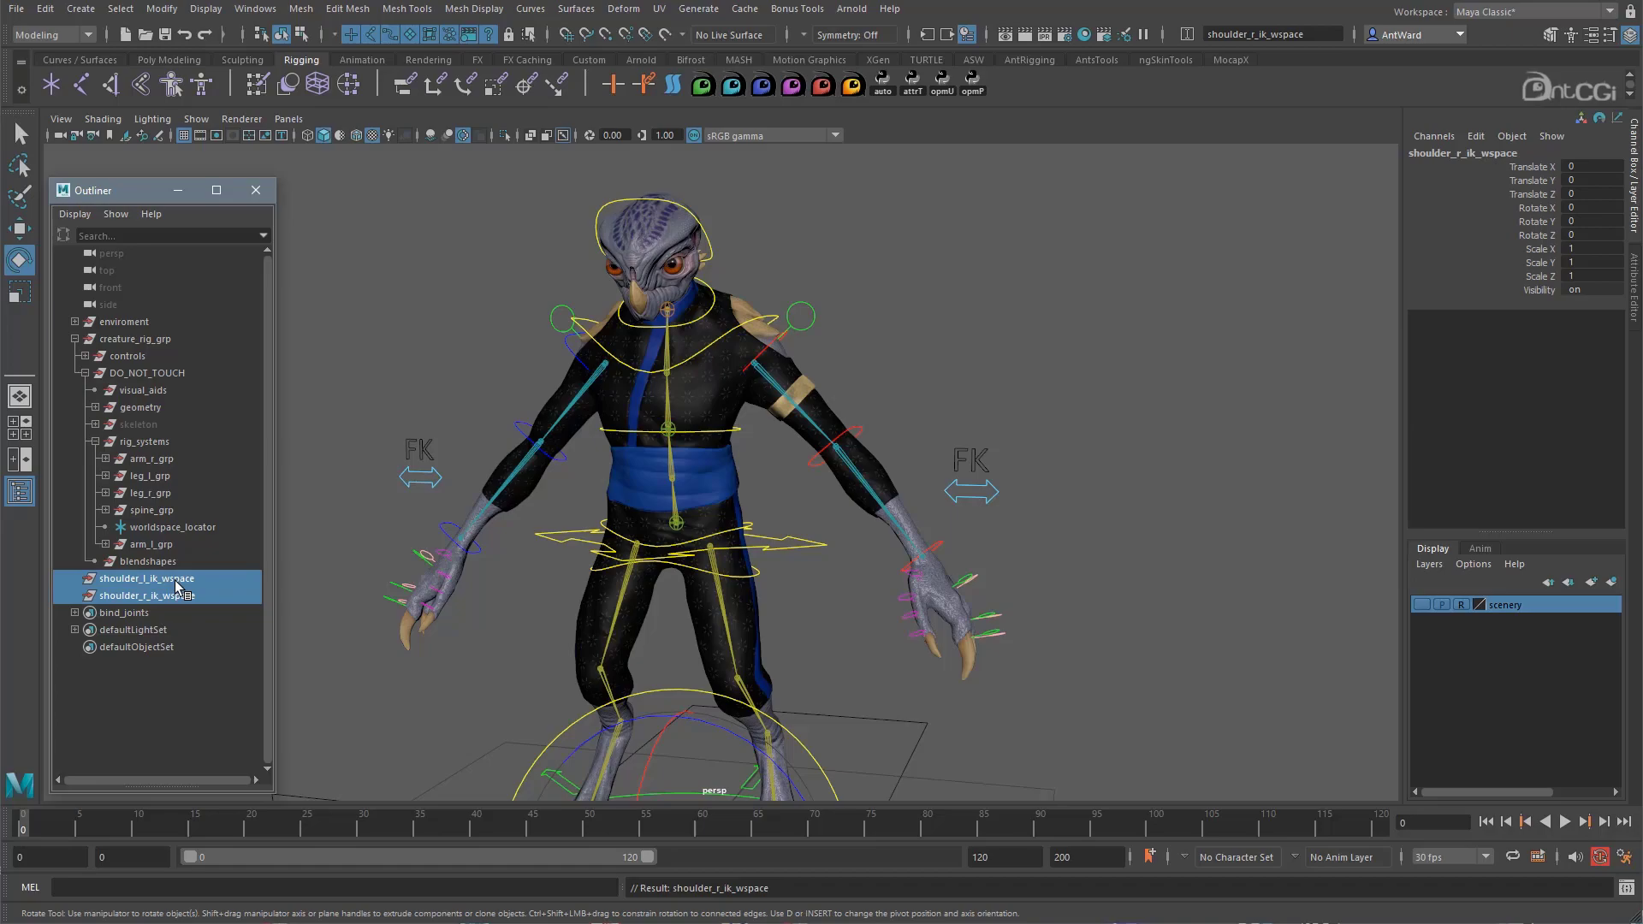
{"action": "left_click", "coordinate": [812, 306]}
{"action": "left_click", "coordinate": [162, 9]}
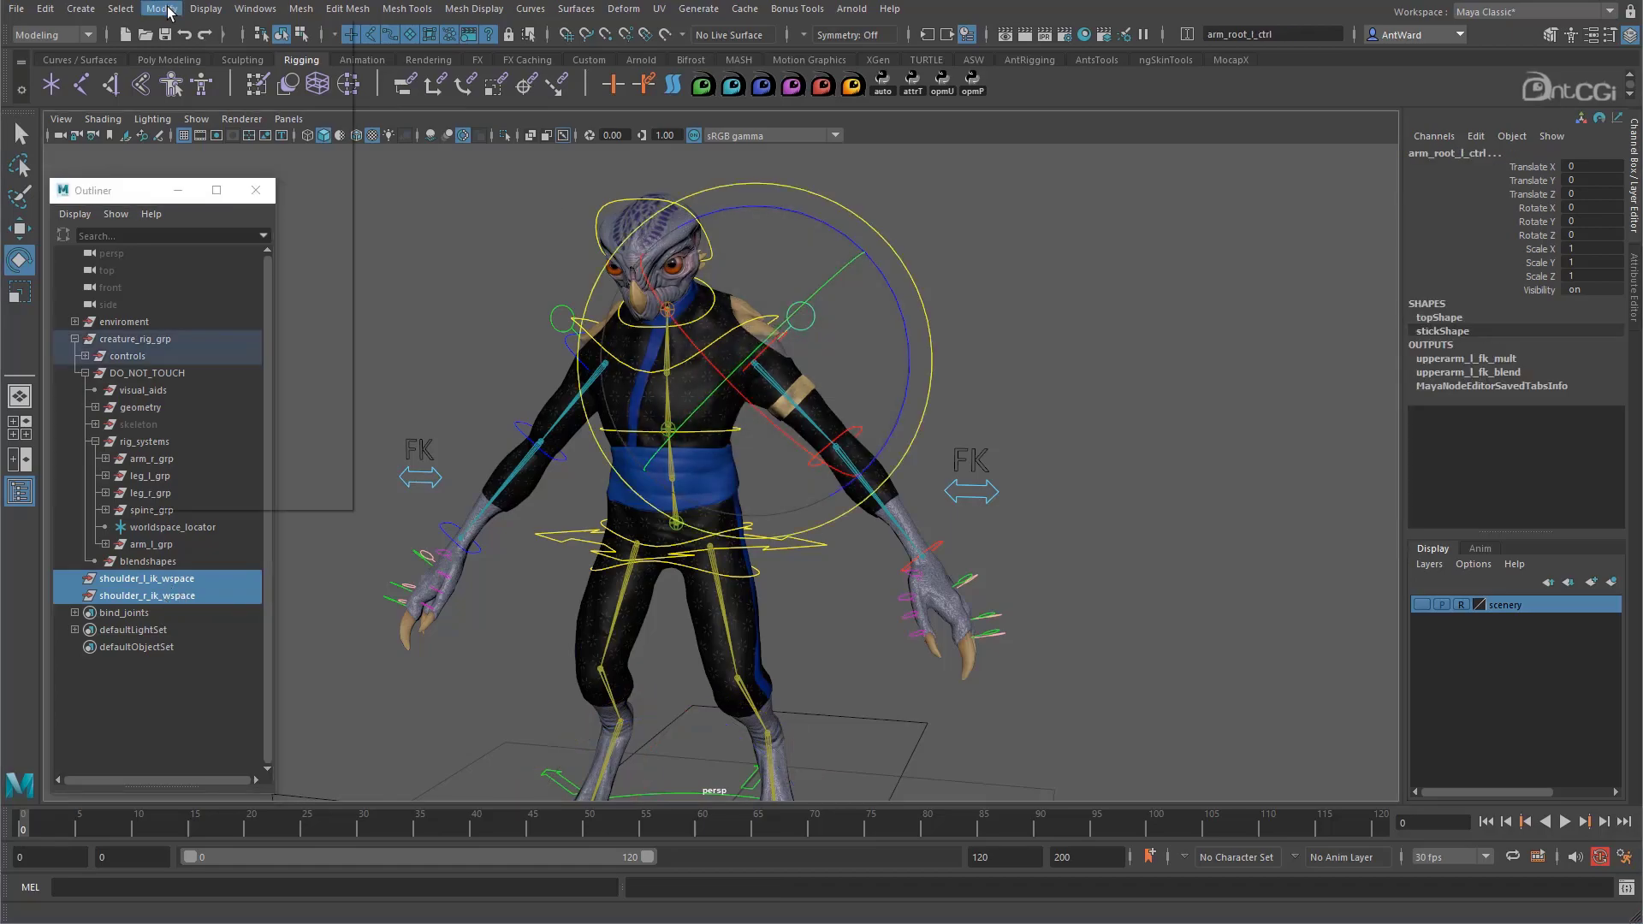
{"action": "mouse_move", "coordinate": [325, 107]}
{"action": "left_click", "coordinate": [405, 107]}
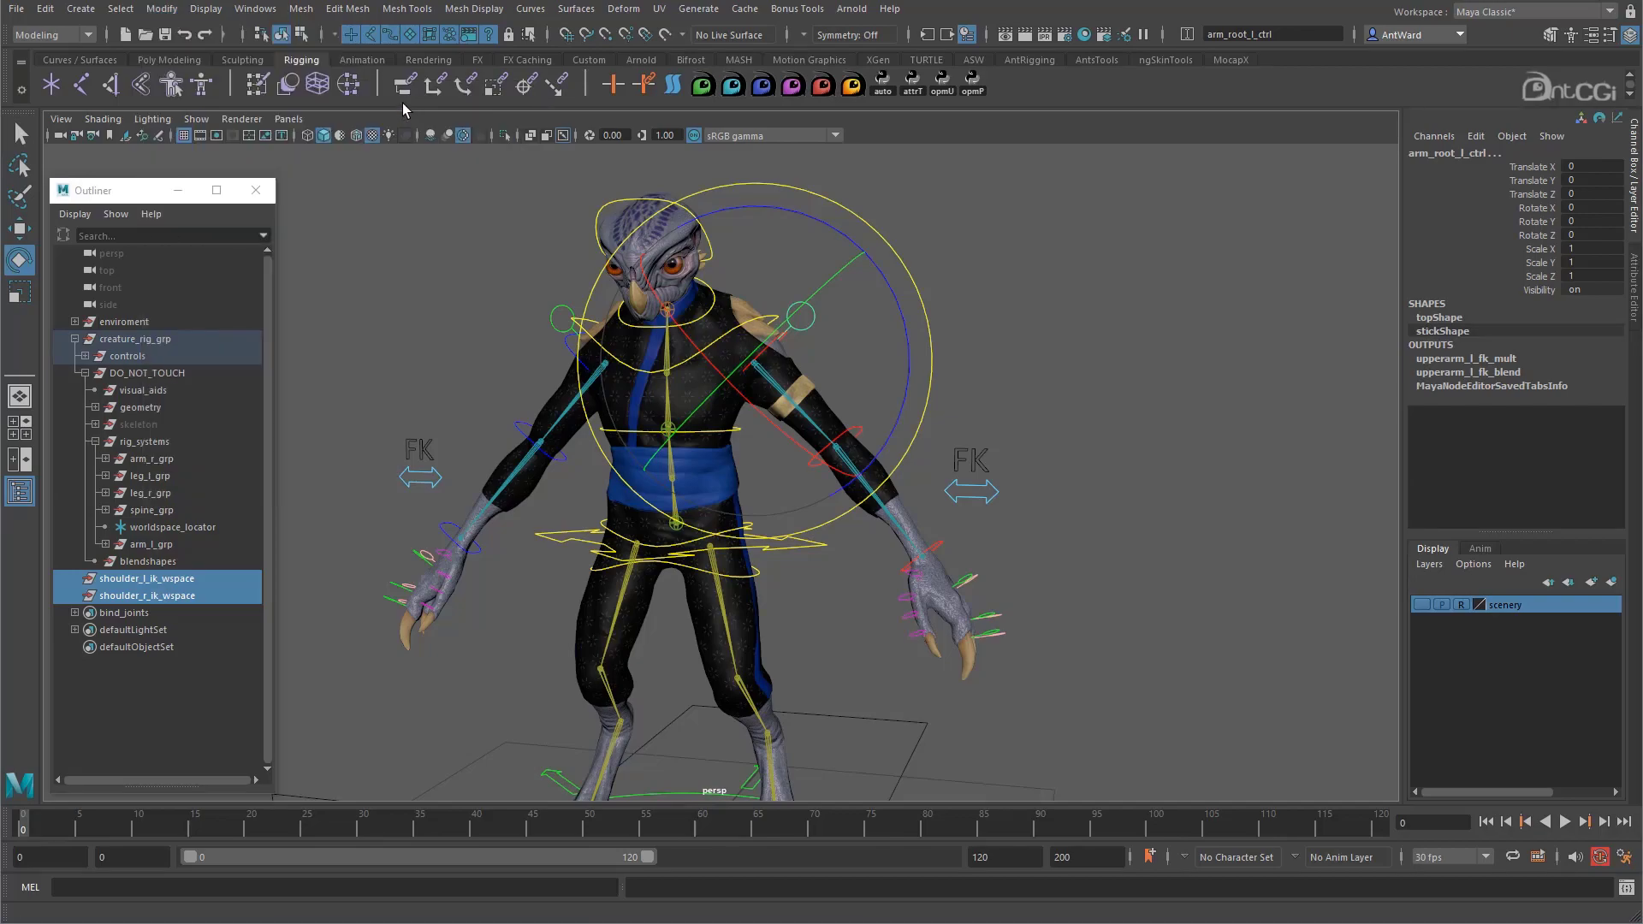
Rename shoulder_r_ik_wspace as shoulder_l_fk_wspace.
{"action": "scroll", "coordinate": [972, 525], "scroll_direction": "down", "scroll_amount": 3}
{"action": "key", "text": "w"}
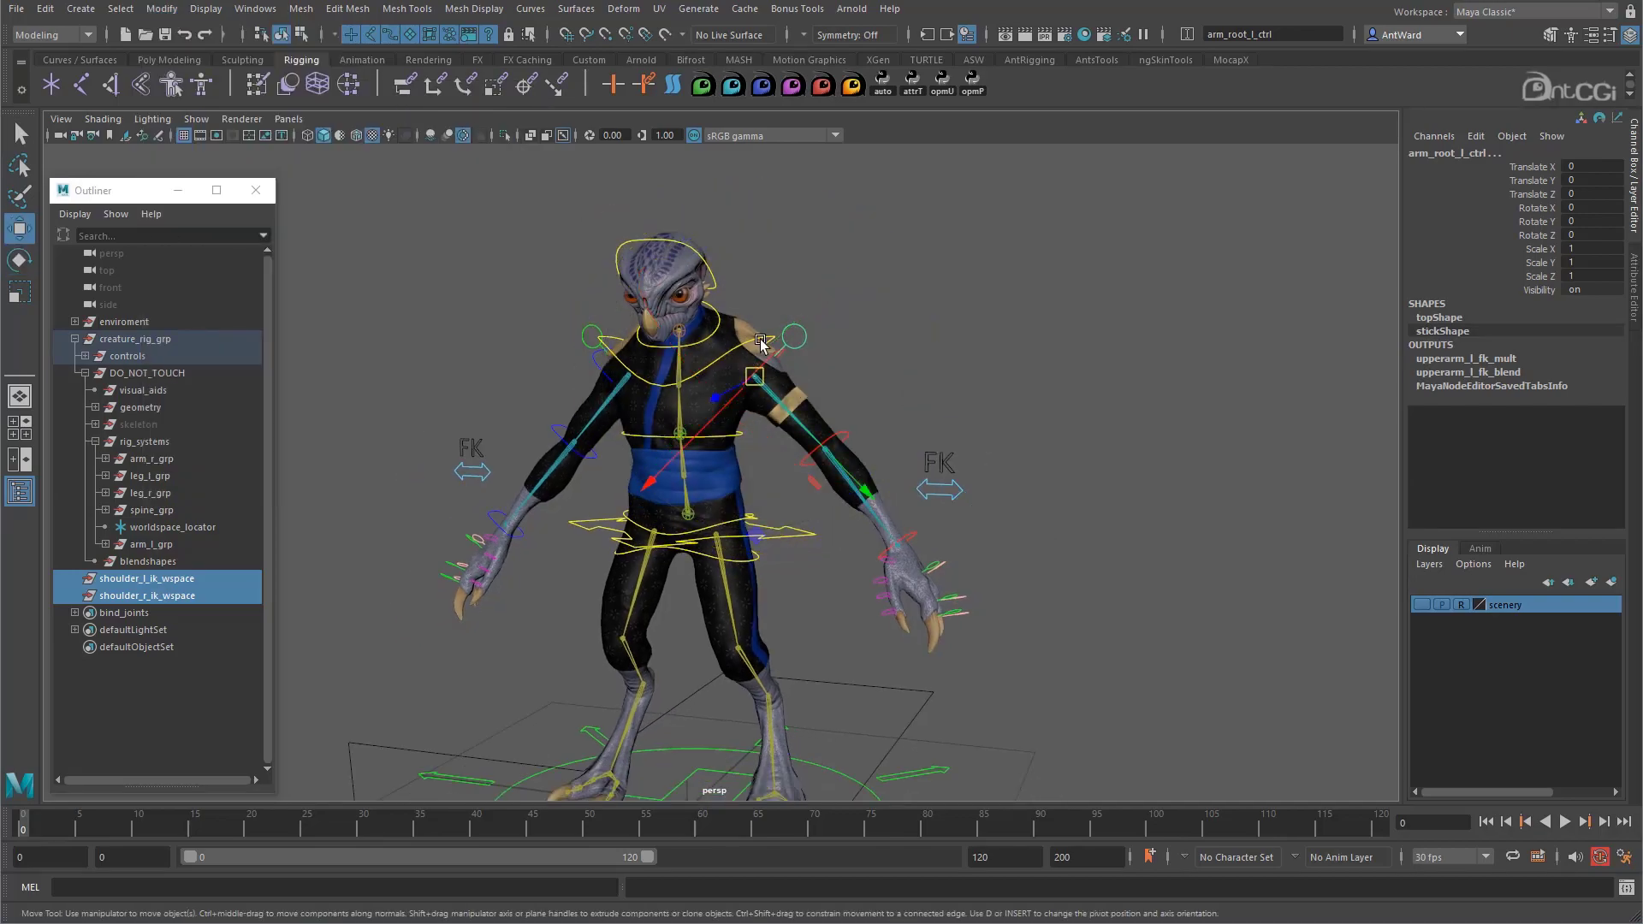
{"action": "left_click", "coordinate": [991, 337]}
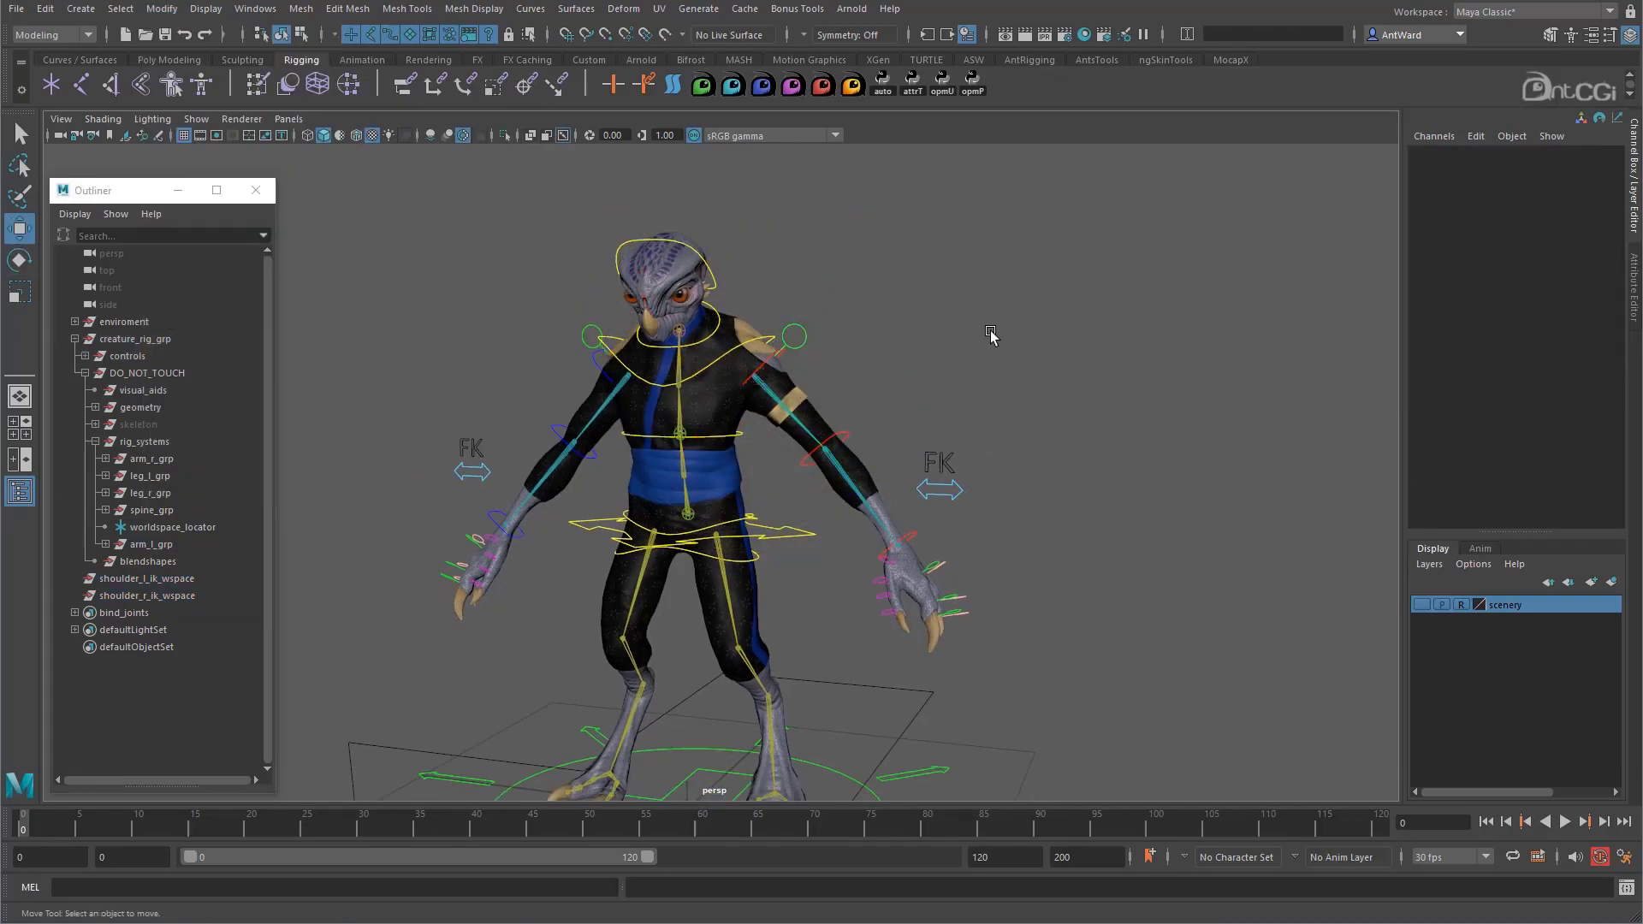
{"action": "left_click", "coordinate": [773, 337]}
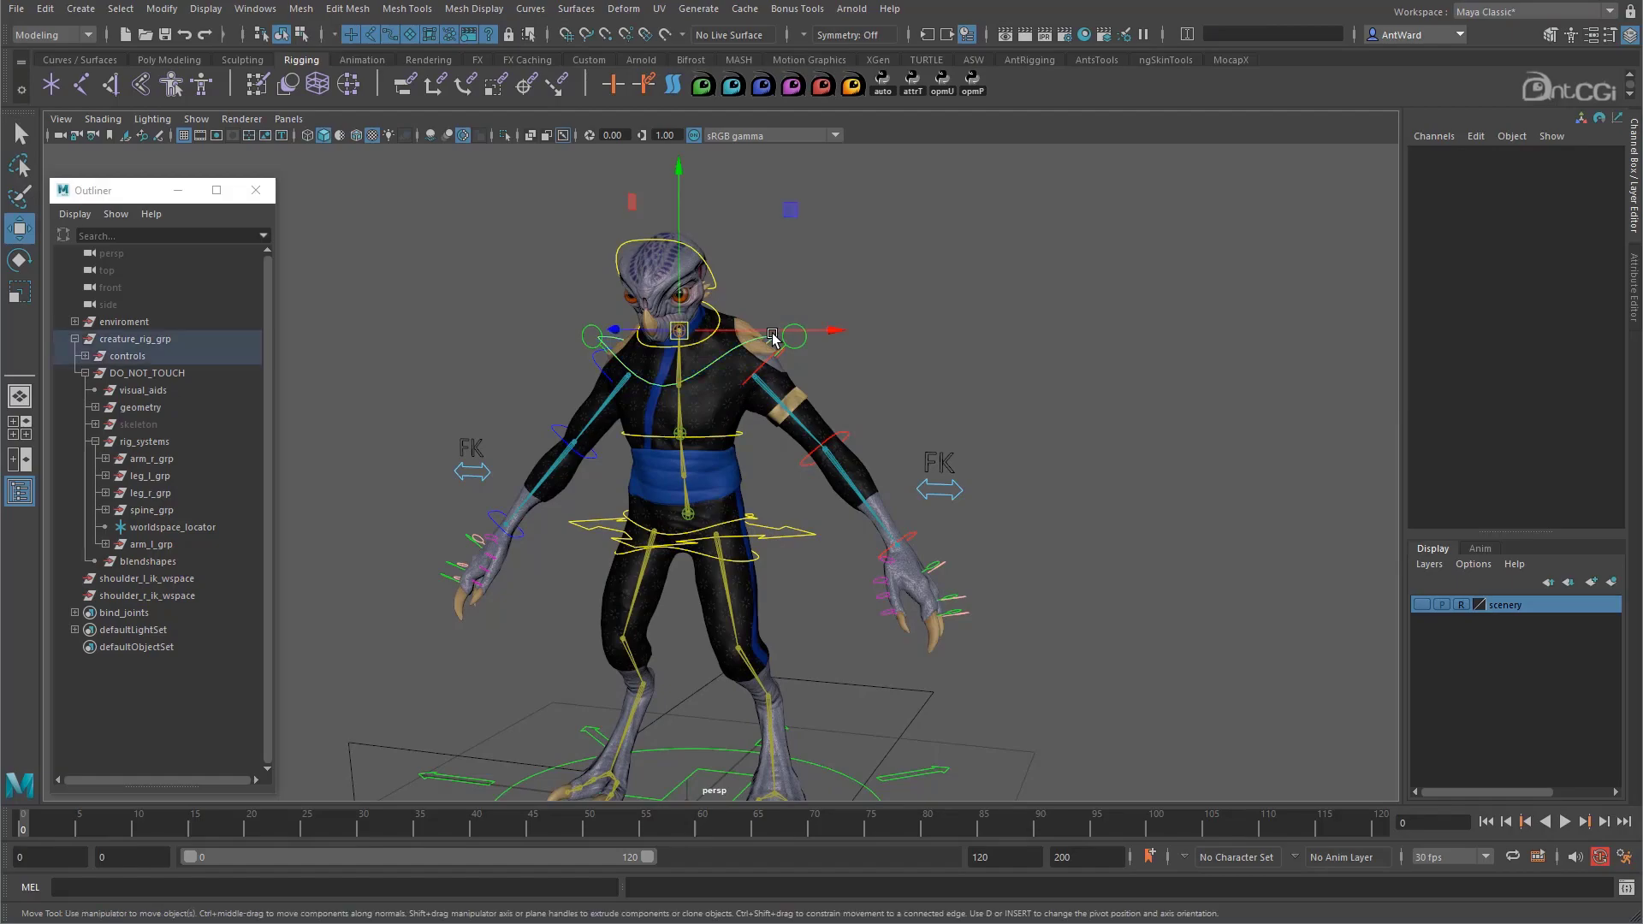
{"action": "double_click", "coordinate": [171, 597]}
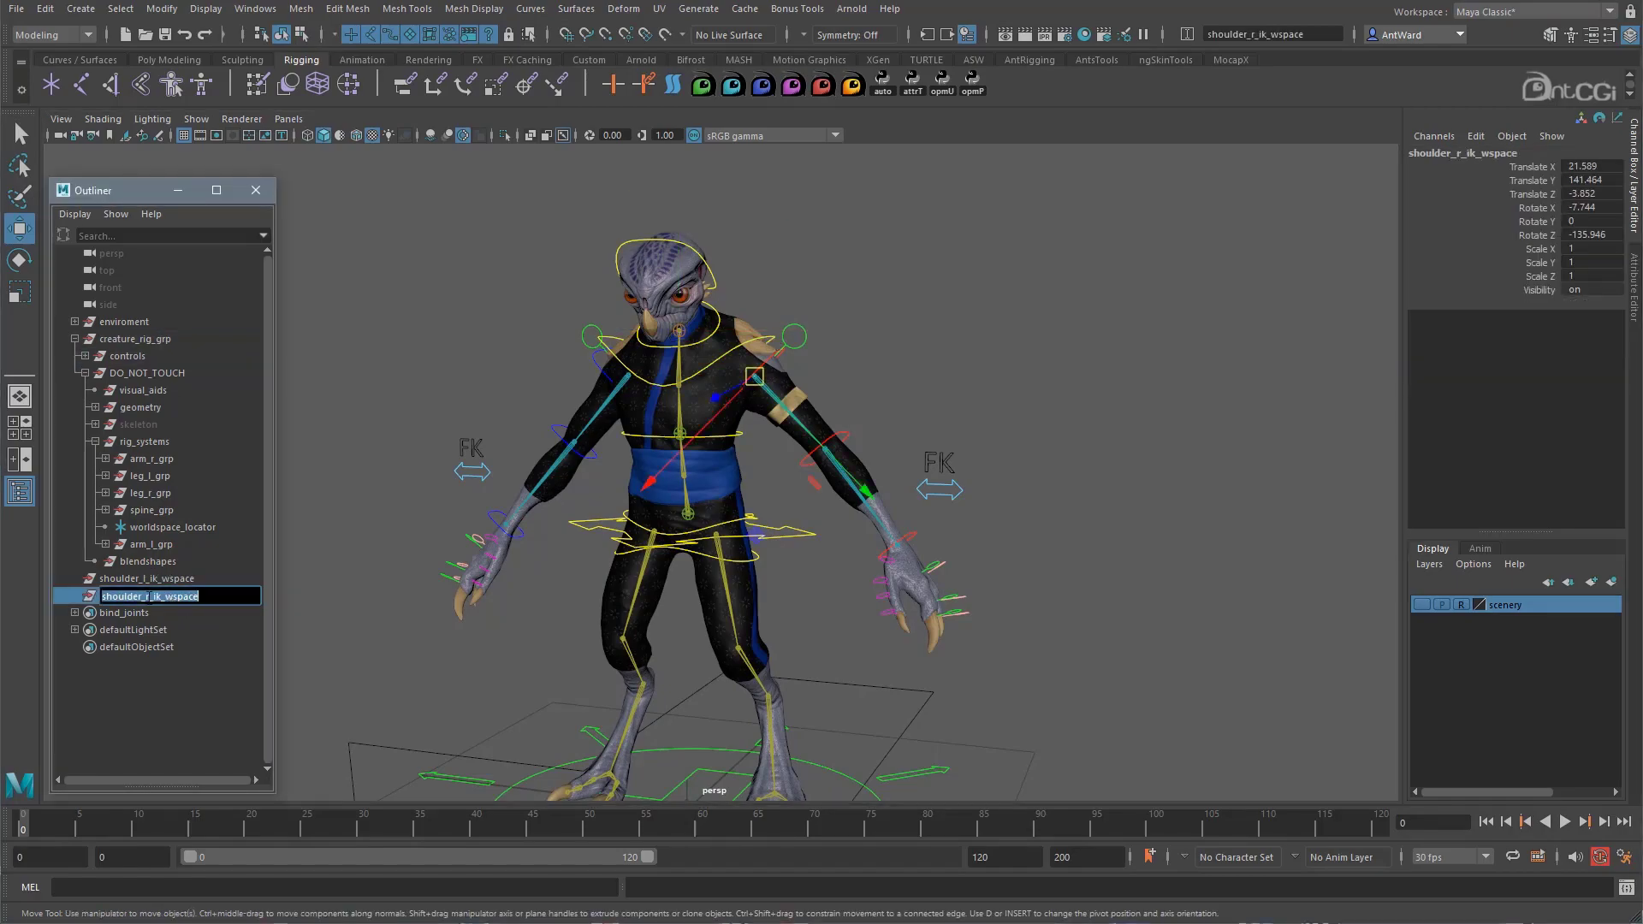
{"action": "key", "text": "Delete"}
{"action": "type", "text": "f"}
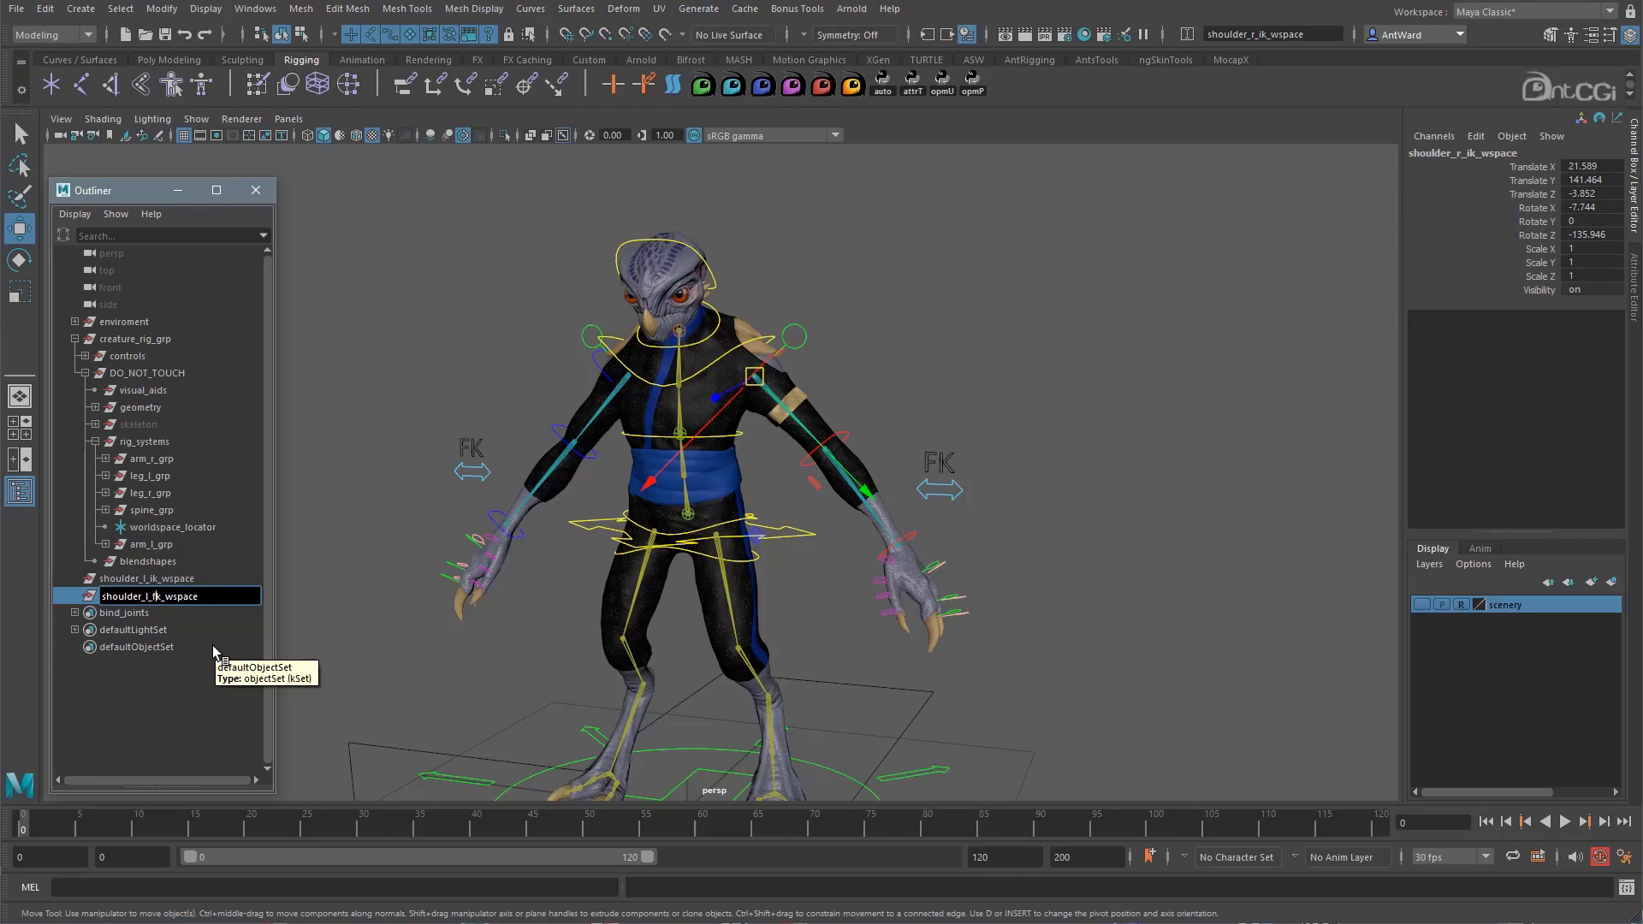
{"action": "key", "text": "Return"}
Parent shoulder_l_ik_wspace under the spine's shoulder_ctrl.
{"action": "key", "text": "p"}
{"action": "left_click", "coordinate": [174, 584]}
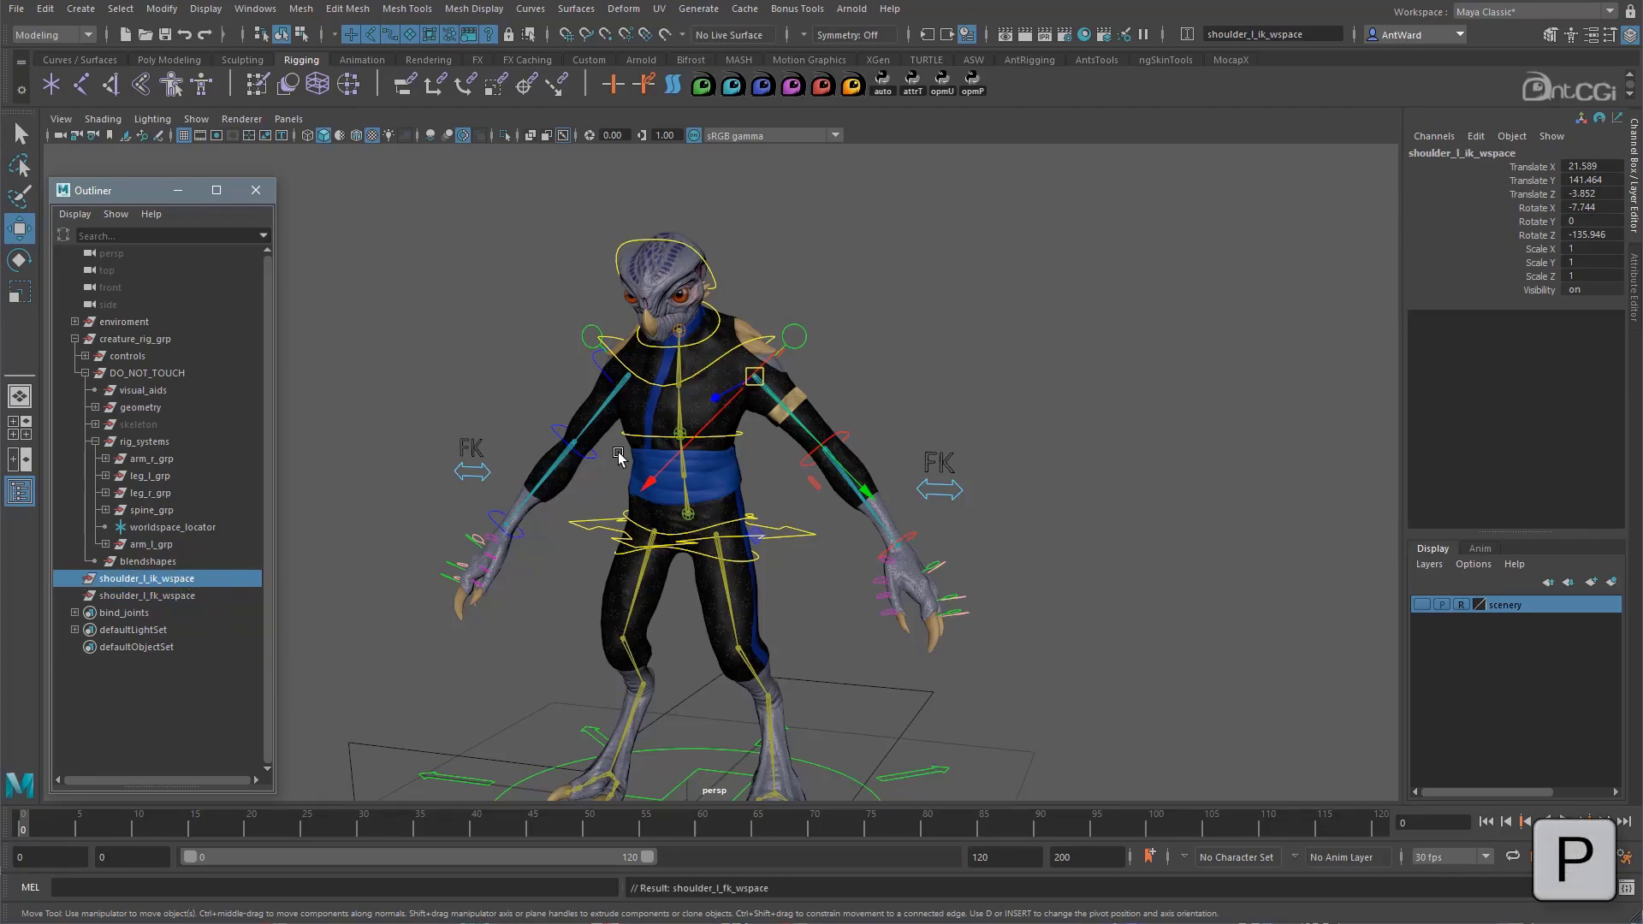
{"action": "left_click", "coordinate": [765, 337], "text": "shift"}
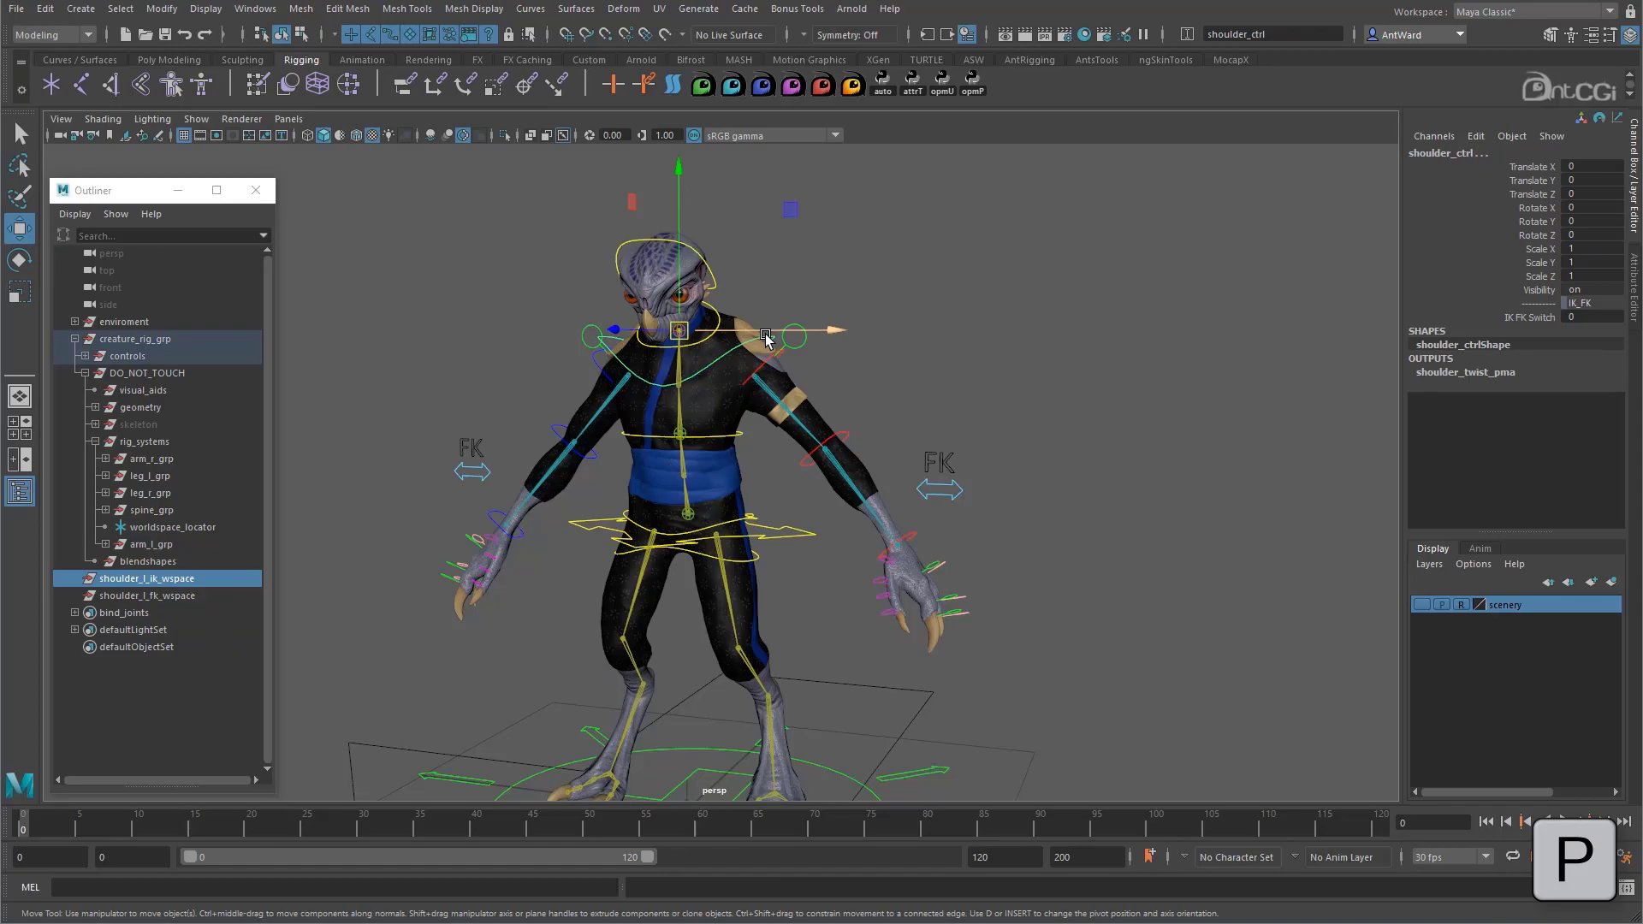
{"action": "key", "text": "p"}
Test-move shoulder_ctrl freely and undo the movement.
{"action": "left_click", "coordinate": [683, 333]}
{"action": "left_click_drag", "start_coordinate": [680, 331], "coordinate": [707, 338]}
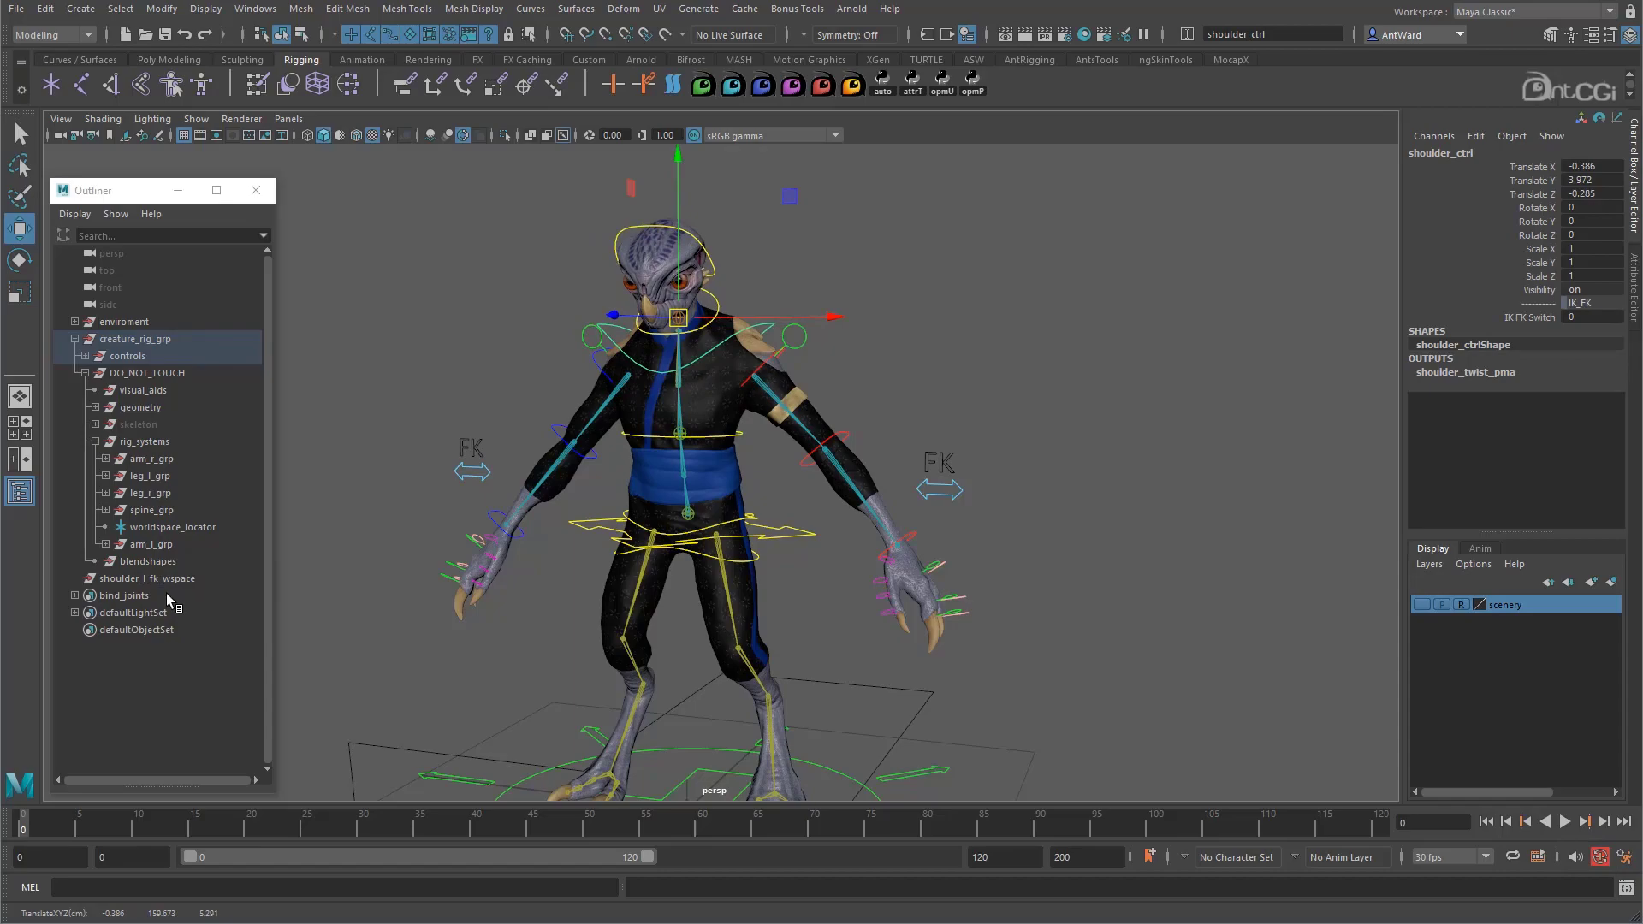
{"action": "key", "text": "ctrl+z"}
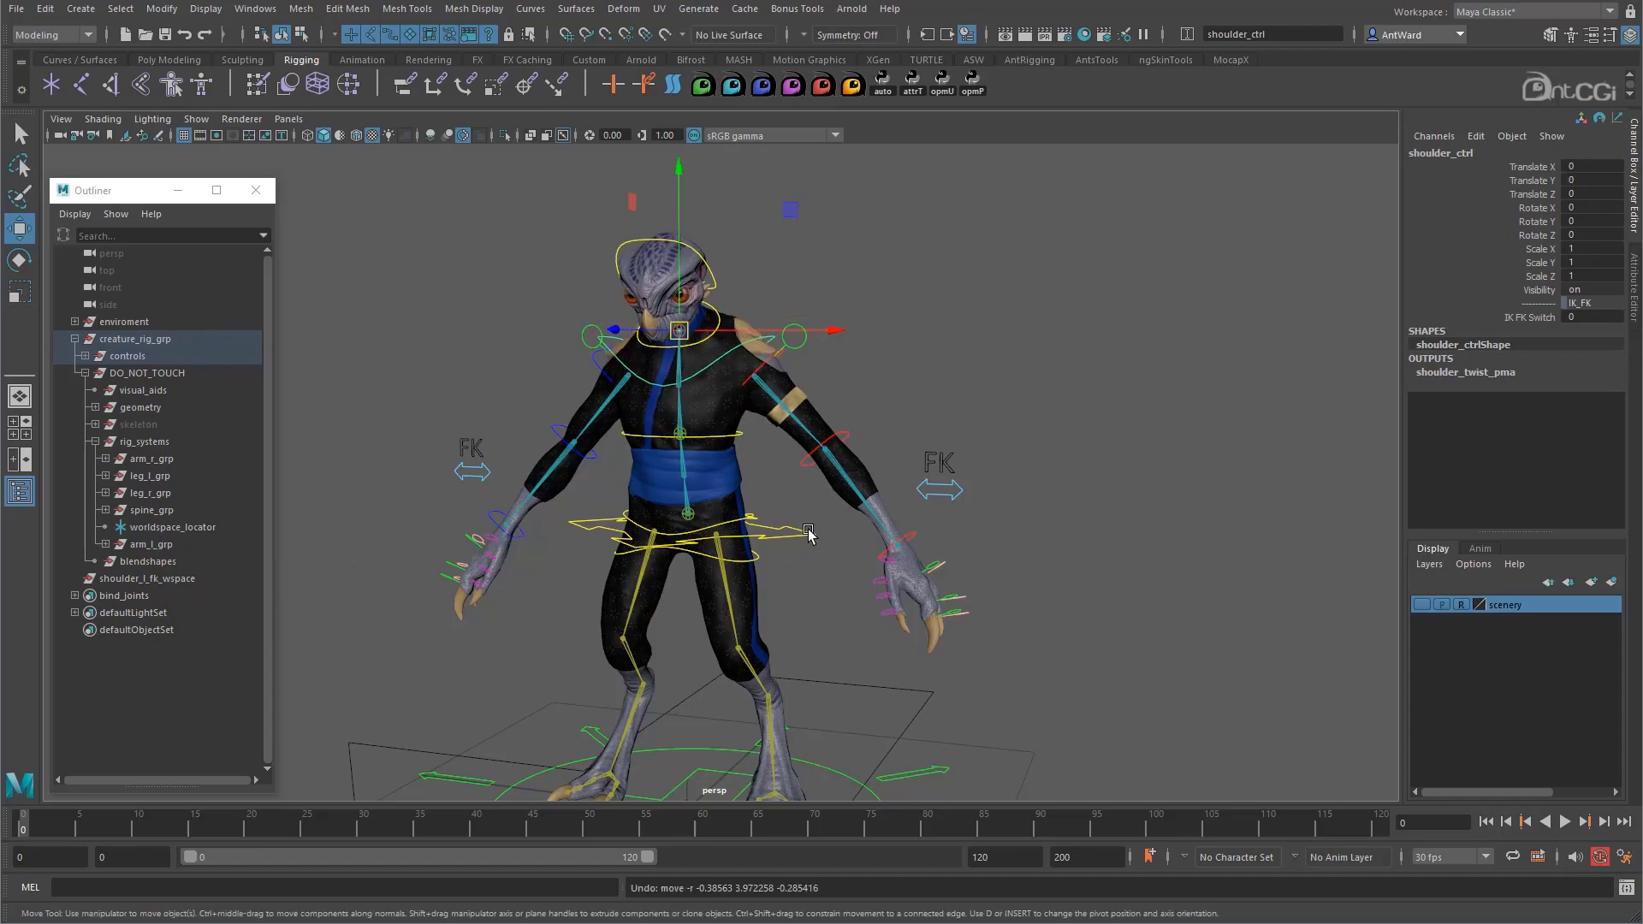
Select cog_ctrl and set its IK FK Switch to 1 for the FK spine controls.
{"action": "left_click", "coordinate": [809, 533]}
{"action": "left_click", "coordinate": [1537, 323]}
{"action": "middle_click_drag", "start_coordinate": [1087, 386], "coordinate": [1246, 393]}
Parent shoulder_l_fk_wspace under spine_03_fk_ctrl.
{"action": "left_click", "coordinate": [718, 389]}
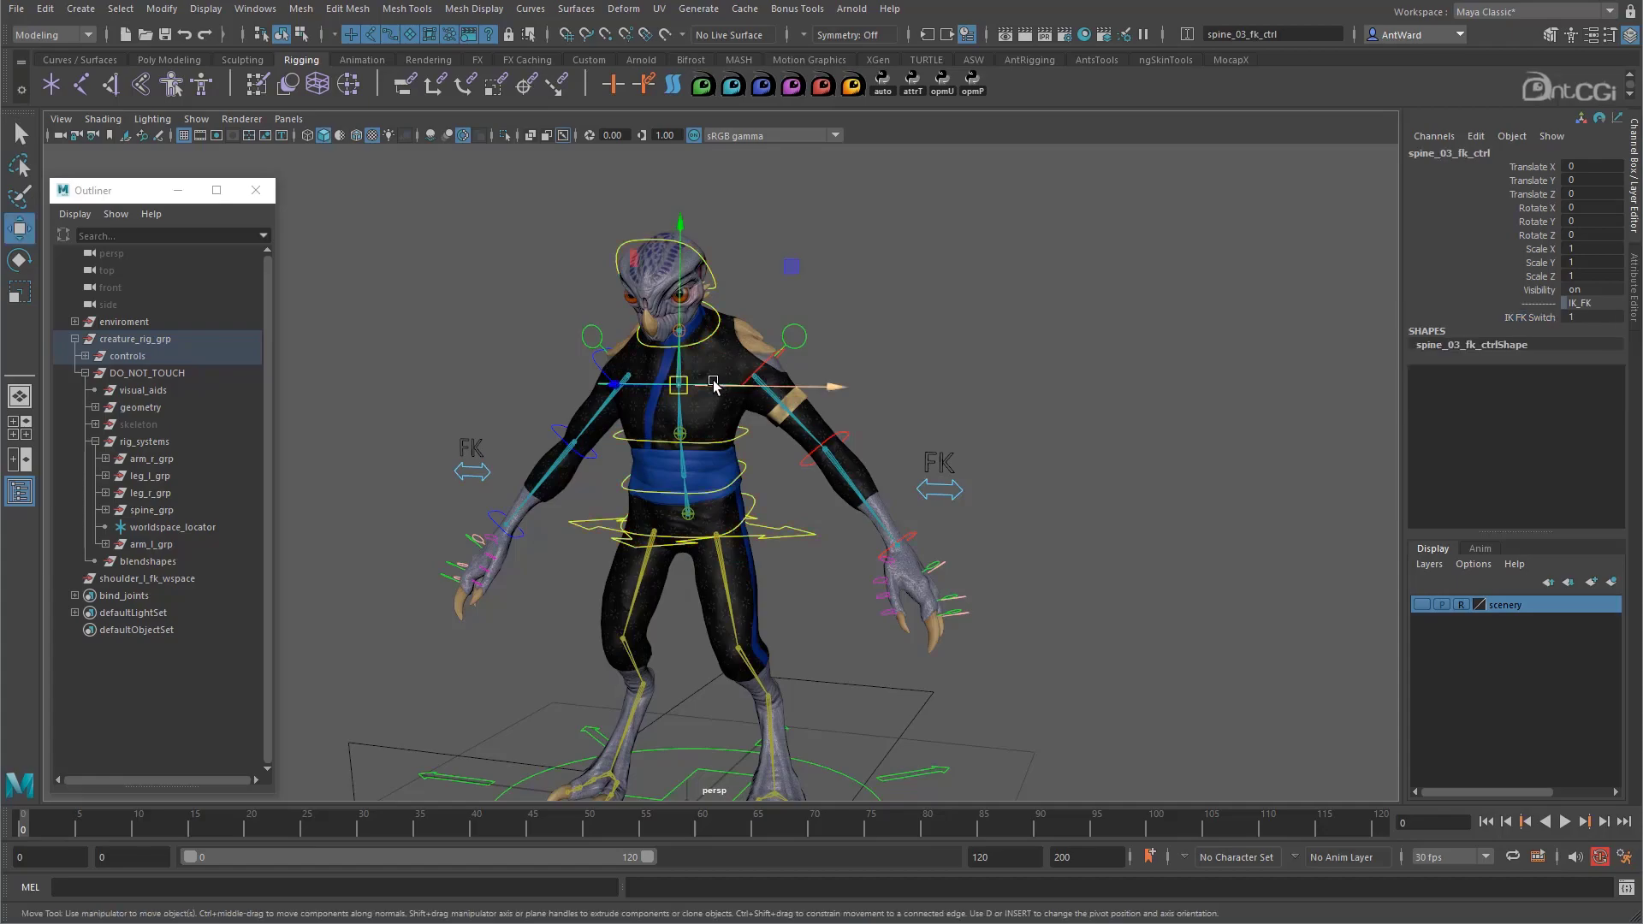
{"action": "key", "text": "w"}
{"action": "left_click", "coordinate": [194, 579]}
{"action": "key", "text": "p"}
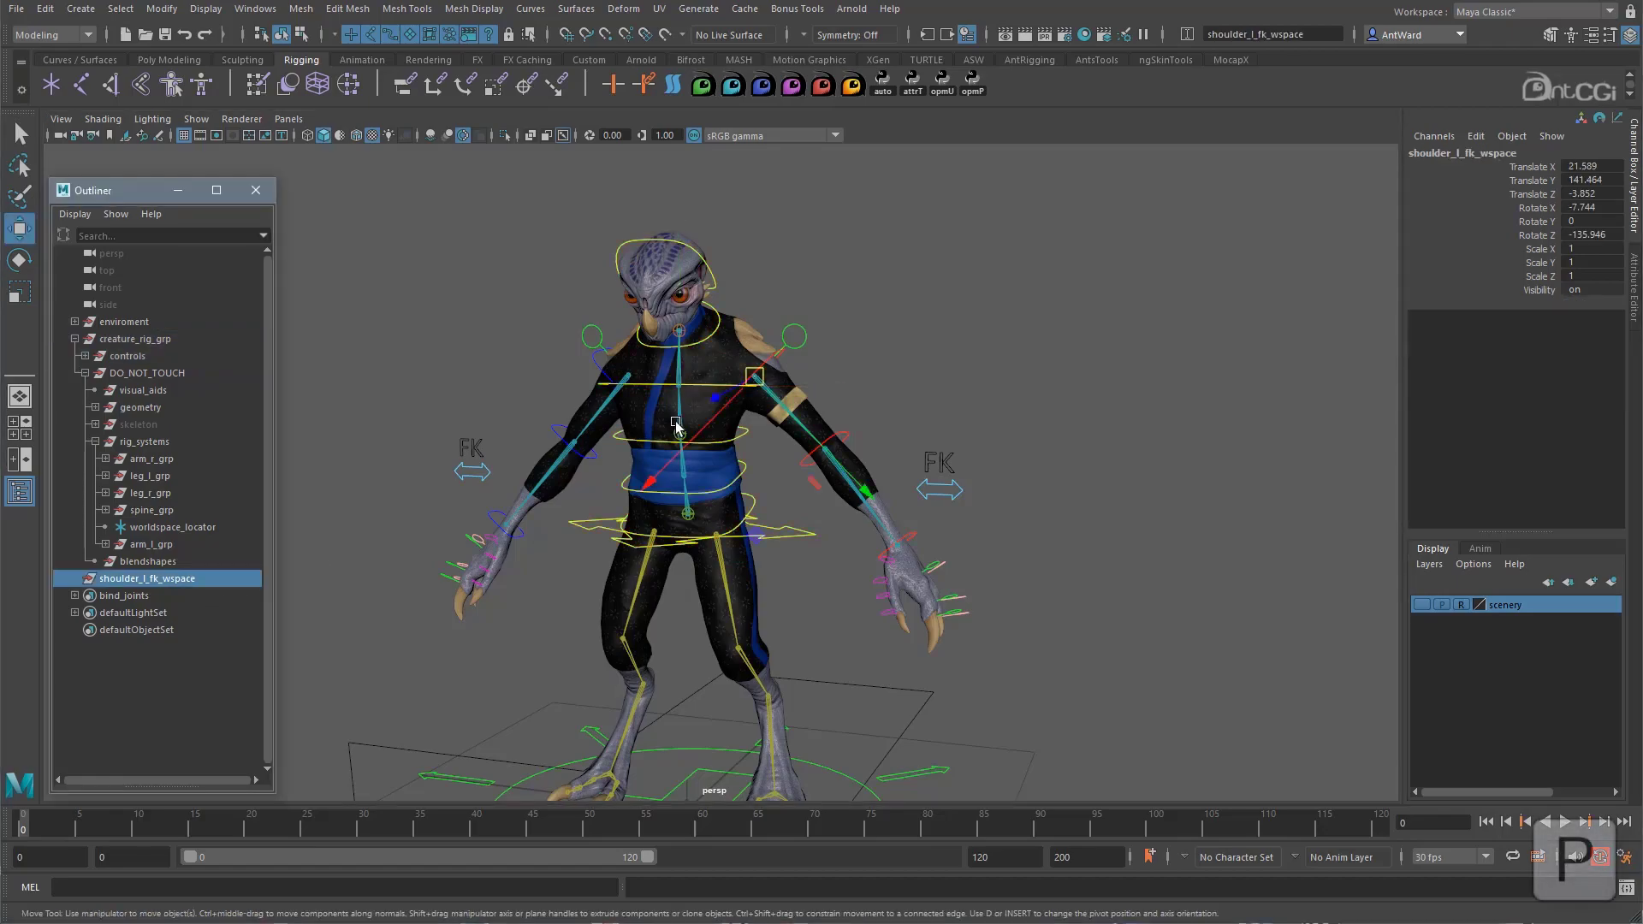
{"action": "left_click", "coordinate": [657, 389], "text": "shift"}
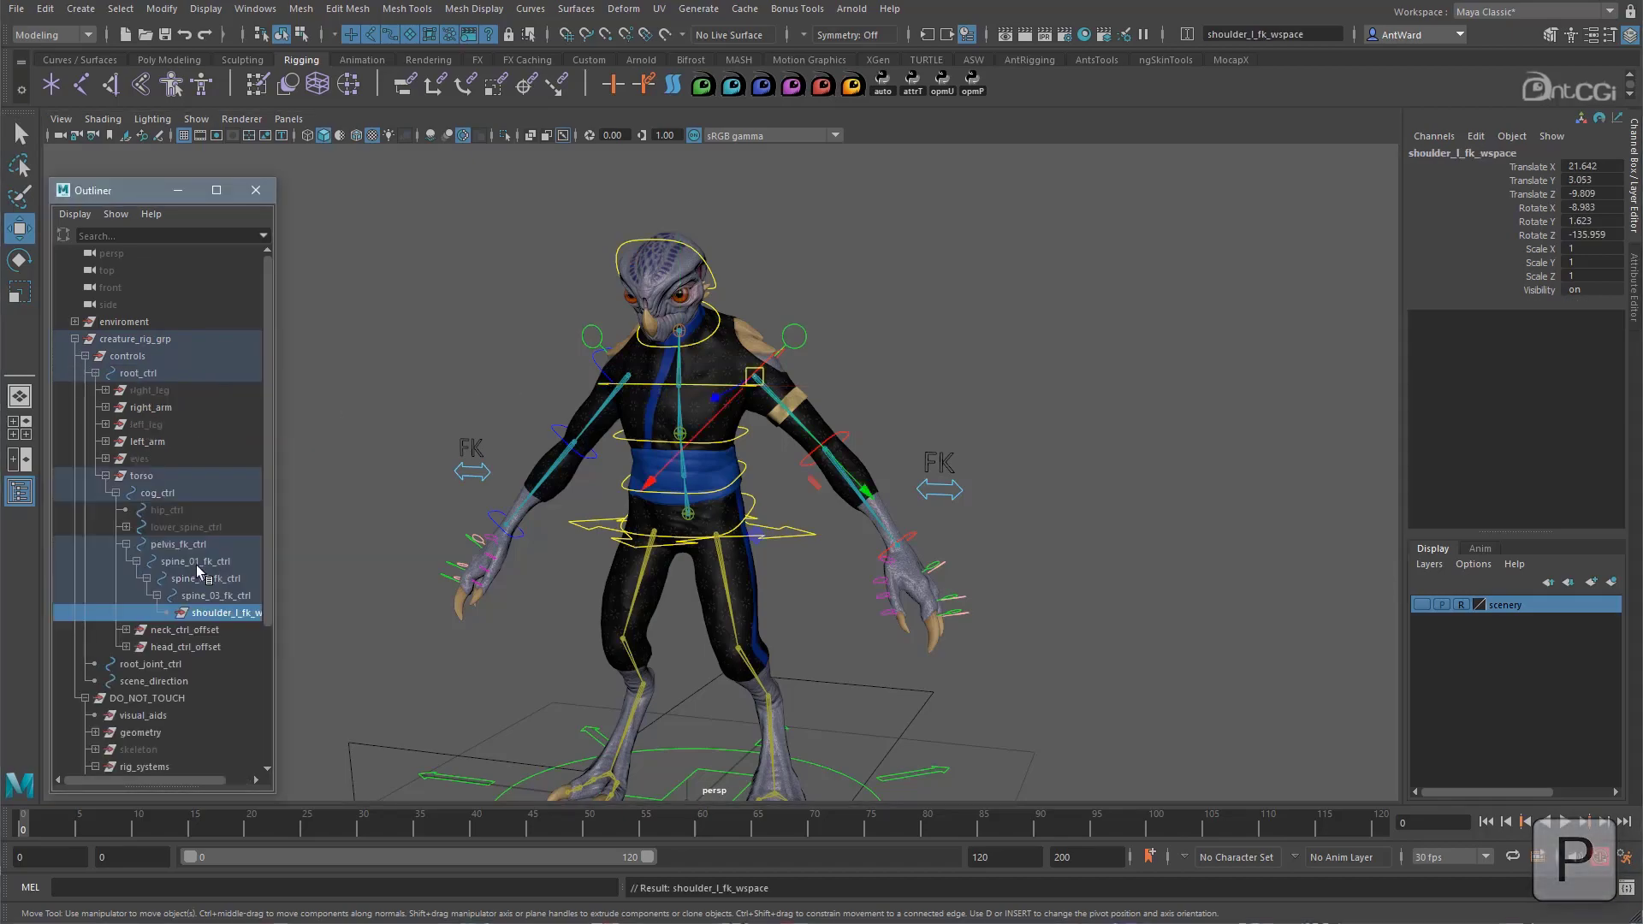
Transfer the transform values of shoulder_l_ik_wspace and shoulder_l_fk_wspace into their offset parent matrices.
{"action": "left_click_drag", "start_coordinate": [274, 659], "coordinate": [327, 659]}
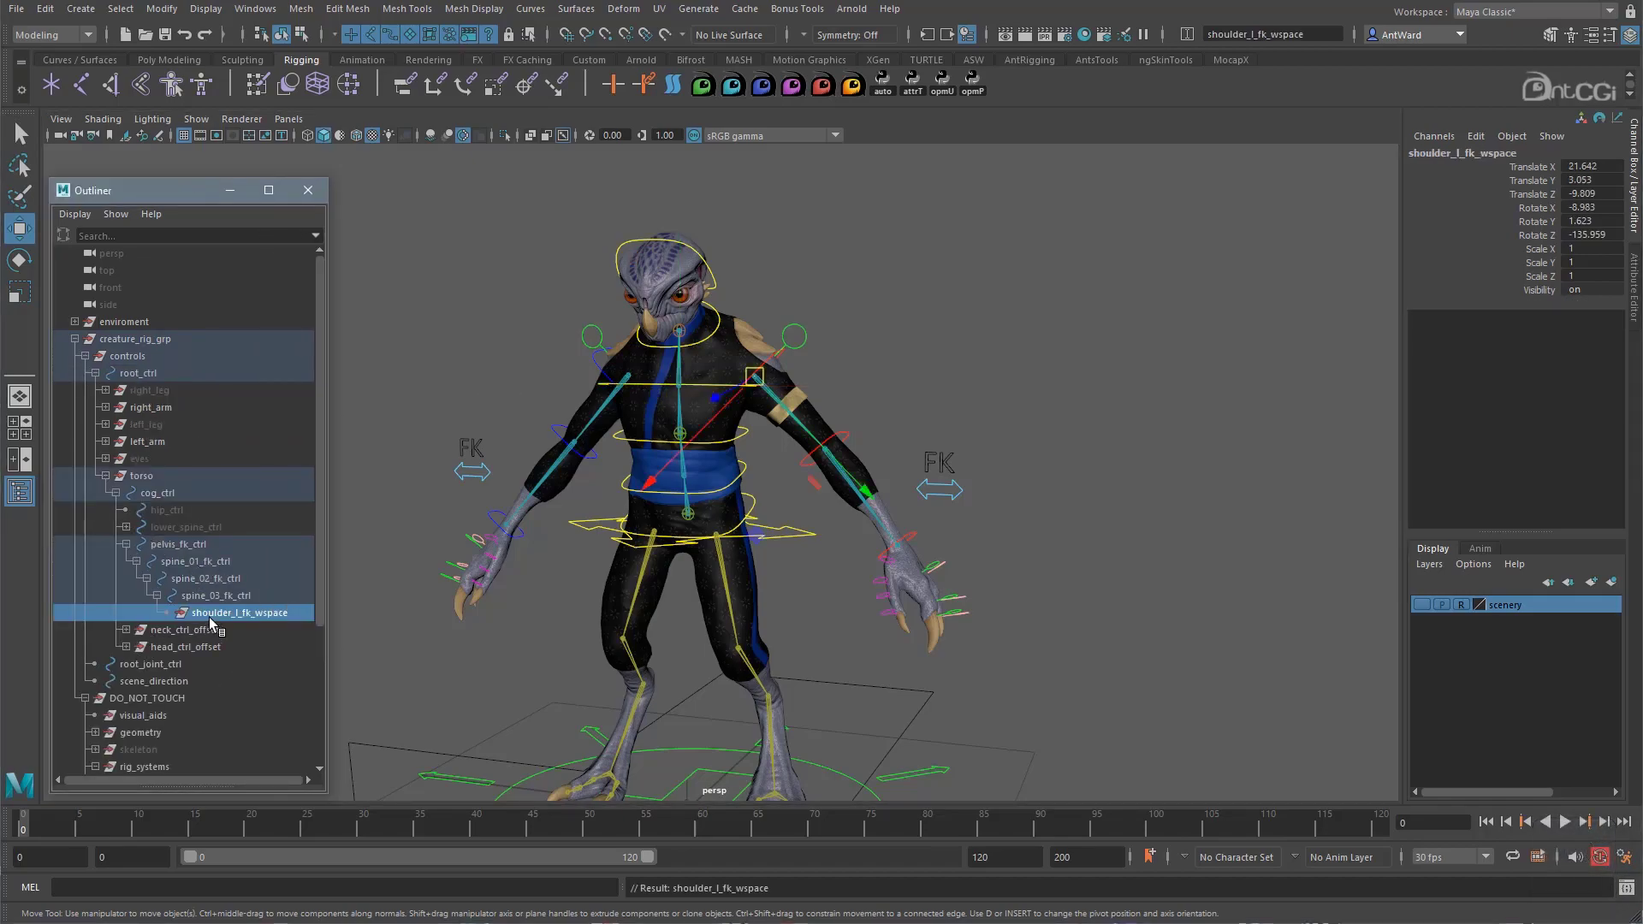
{"action": "left_click", "coordinate": [126, 527]}
{"action": "left_click", "coordinate": [229, 578]}
{"action": "left_click", "coordinate": [244, 665], "text": "ctrl"}
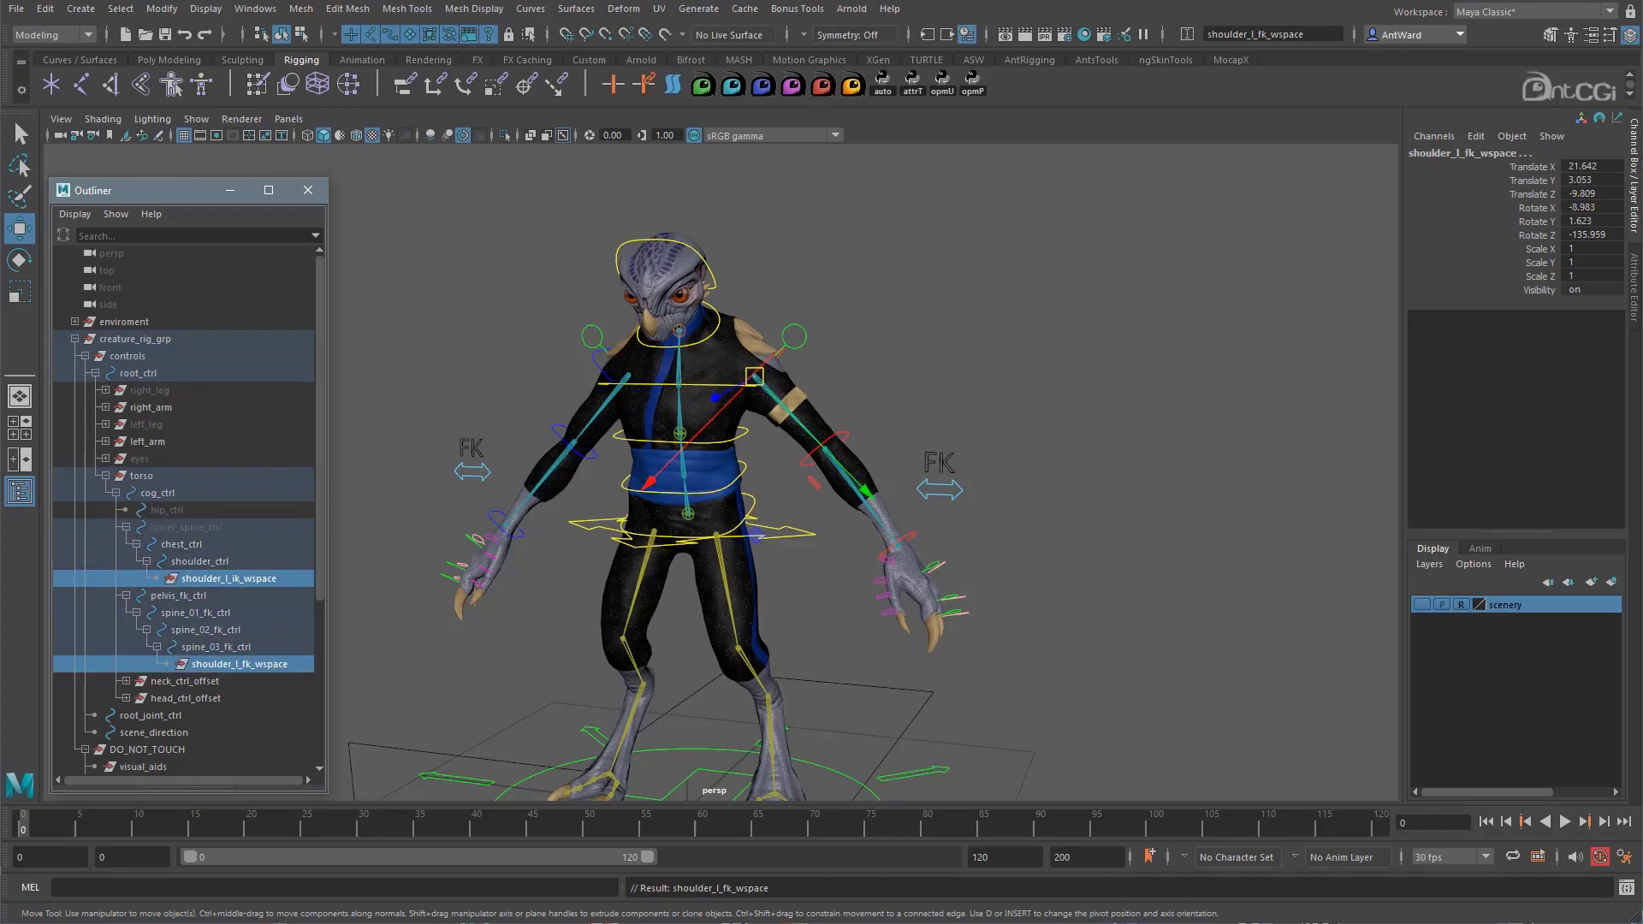
{"action": "key", "text": "ctrl+a"}
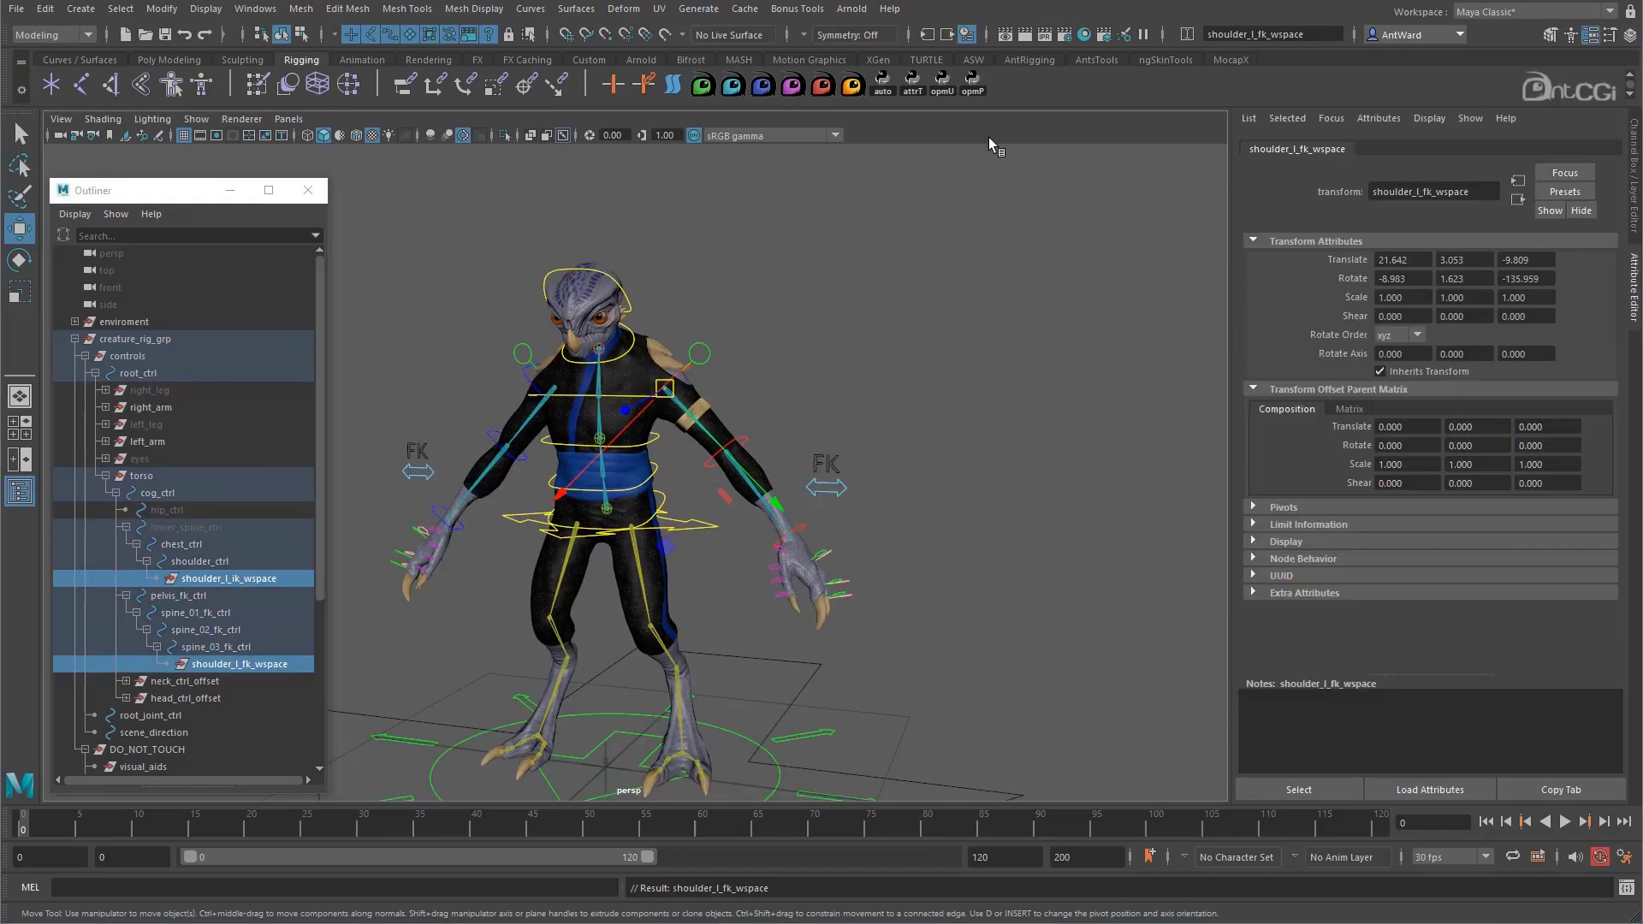
{"action": "left_click", "coordinate": [976, 88]}
{"action": "scroll", "coordinate": [695, 465], "scroll_direction": "up", "scroll_amount": 1}
{"action": "scroll", "coordinate": [693, 465], "scroll_direction": "up", "scroll_amount": 2}
{"action": "scroll", "coordinate": [233, 633], "scroll_direction": "down", "scroll_amount": 2}
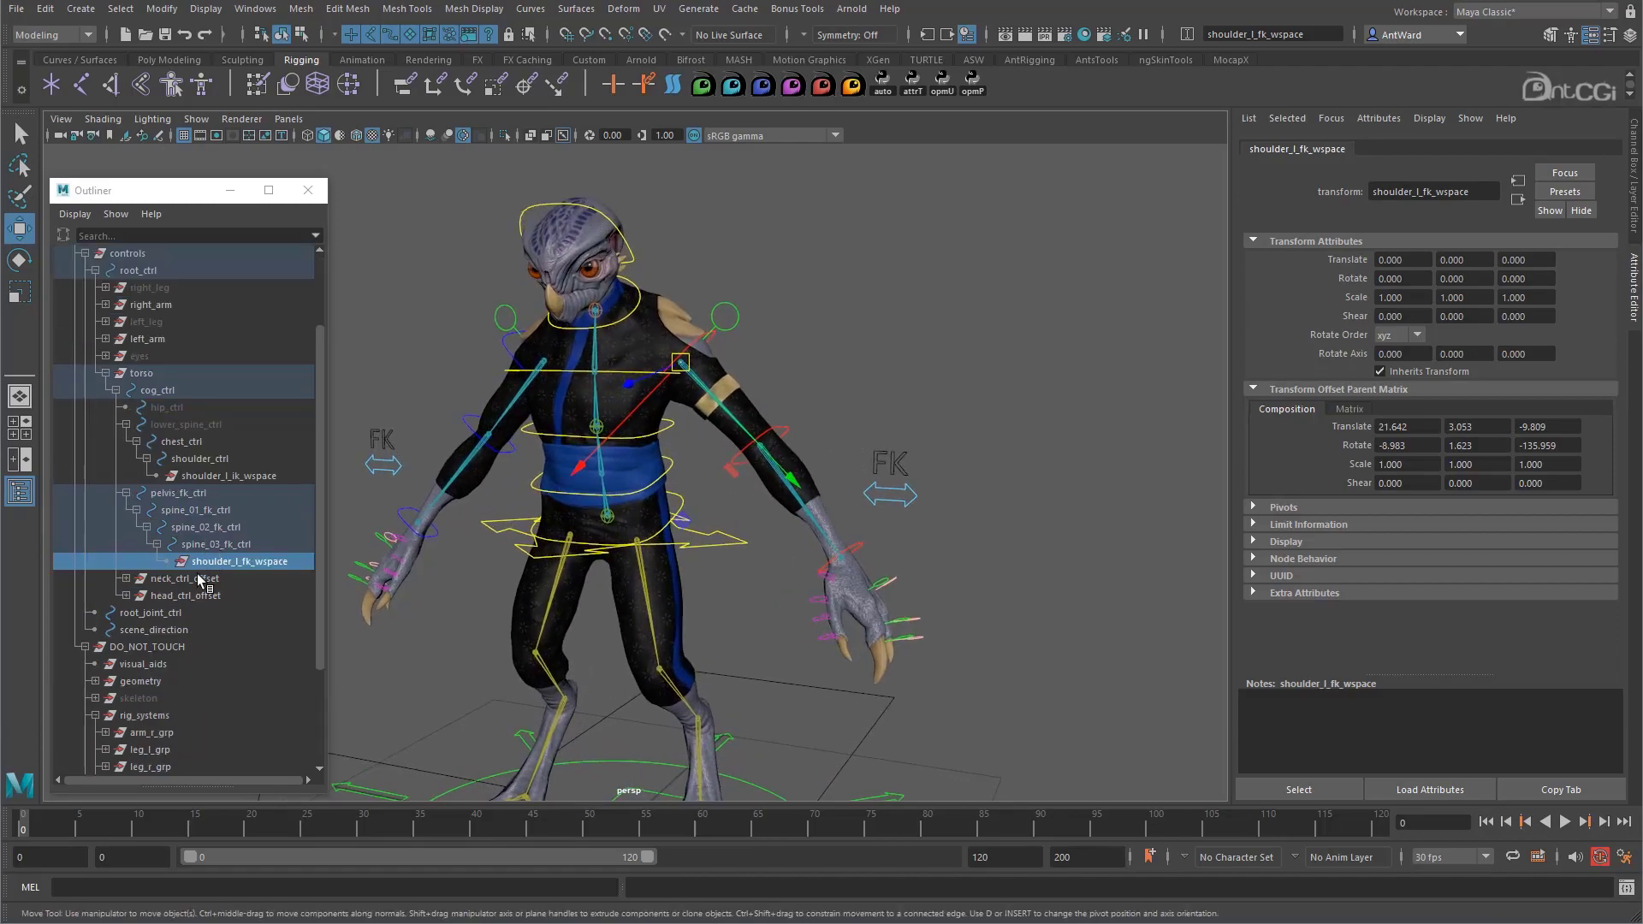
Open the Node Editor beside the character and clear its existing node graph.
{"action": "left_click", "coordinate": [1012, 488]}
{"action": "middle_click_drag", "start_coordinate": [1013, 492], "coordinate": [799, 393], "text": "alt"}
{"action": "left_click", "coordinate": [255, 8]}
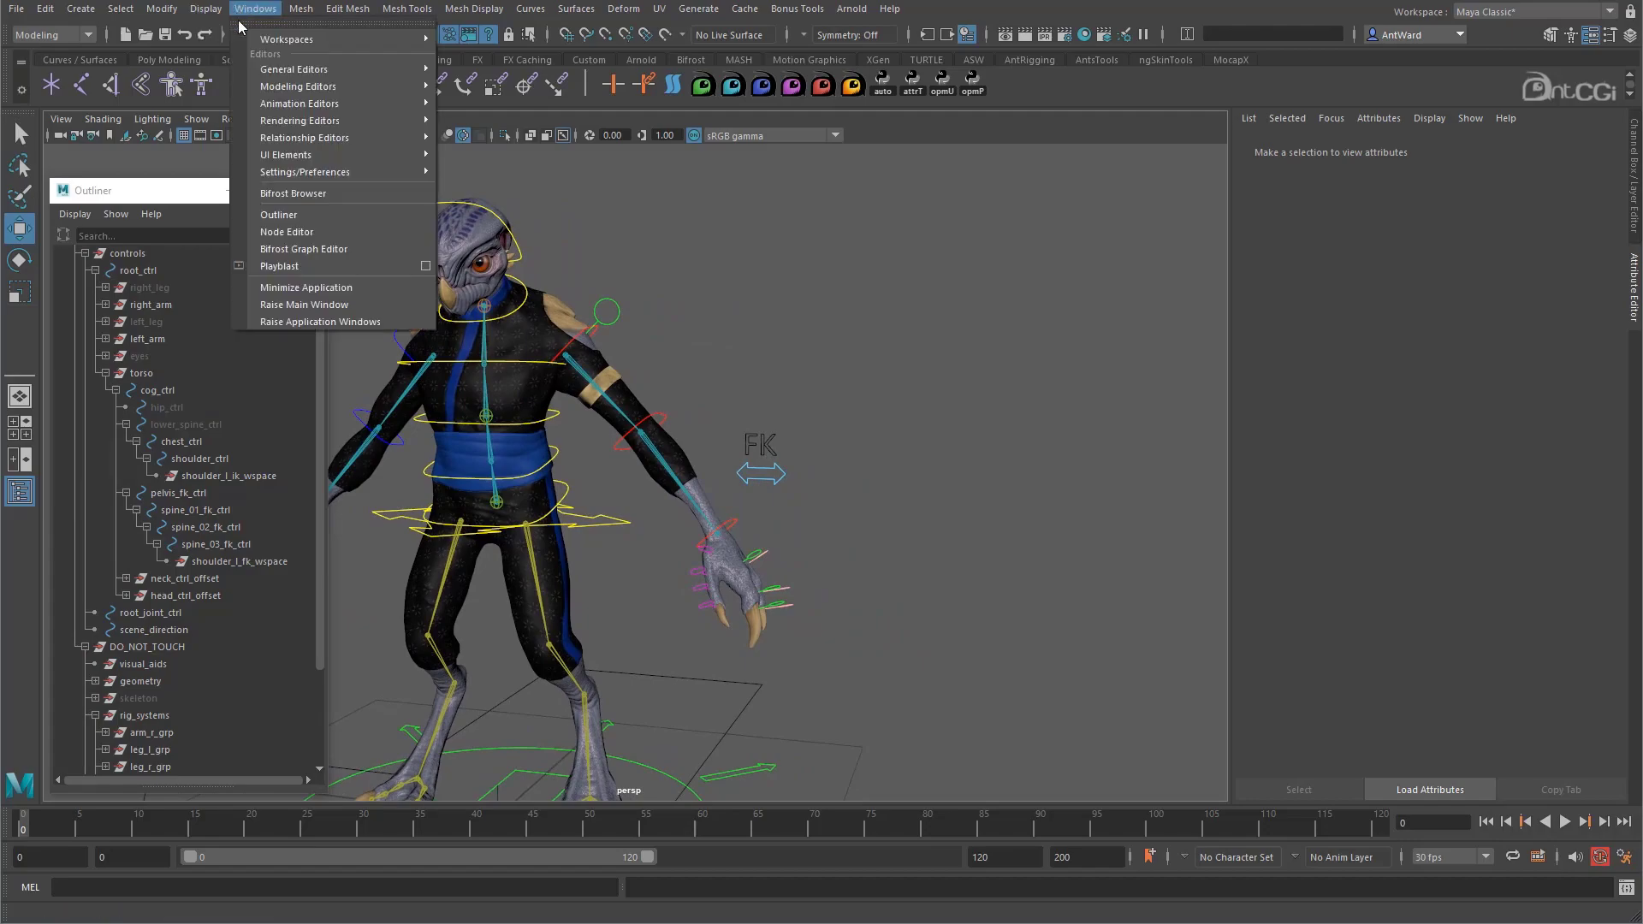
{"action": "left_click", "coordinate": [300, 231]}
{"action": "left_click_drag", "start_coordinate": [1085, 217], "coordinate": [1284, 202]}
{"action": "left_click", "coordinate": [1631, 193]}
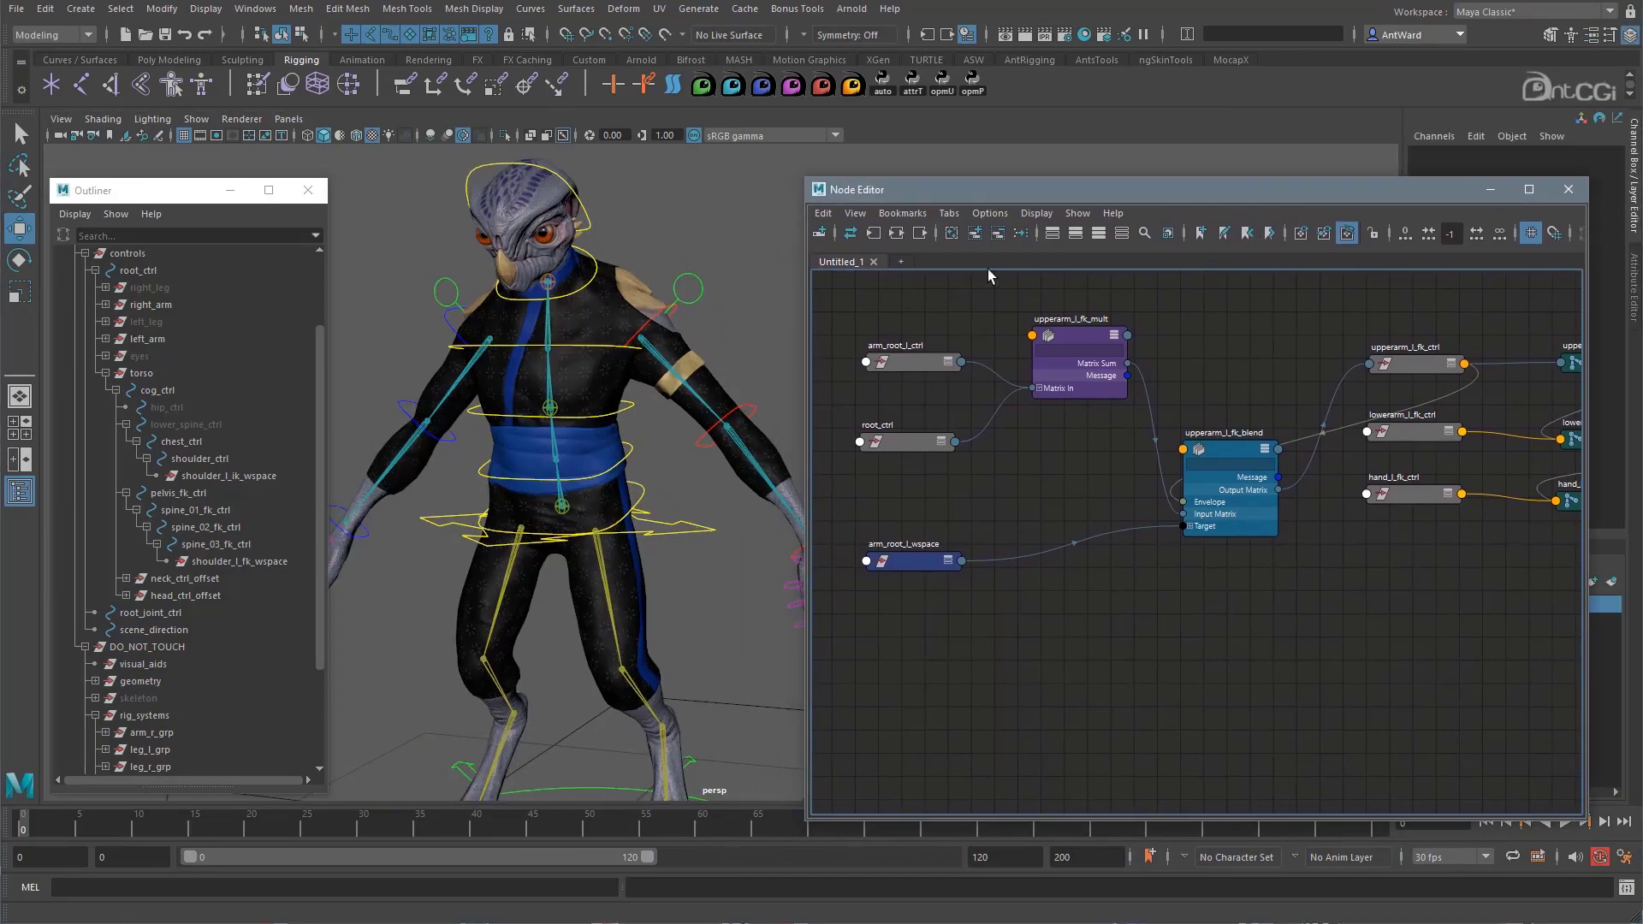
{"action": "left_click", "coordinate": [962, 235]}
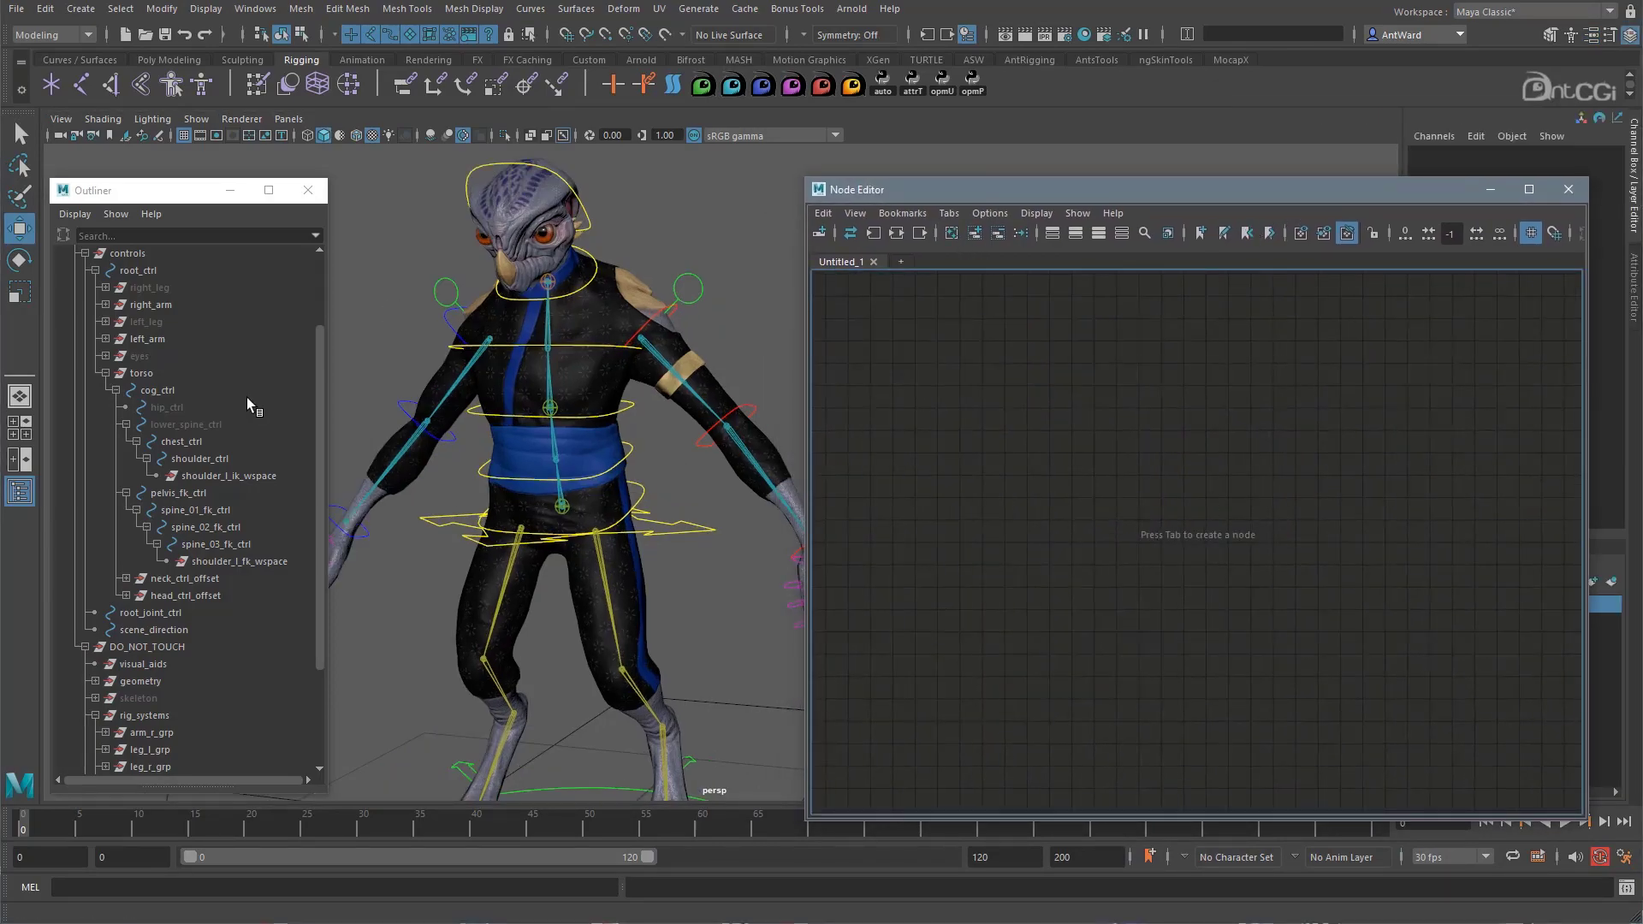
Add shoulder_l_ik_wspace and shoulder_l_fk_wspace to the node graph and stack them vertically.
{"action": "left_click", "coordinate": [252, 476]}
{"action": "left_click", "coordinate": [250, 561], "text": "ctrl"}
{"action": "middle_click_drag", "start_coordinate": [250, 561], "coordinate": [905, 454]}
{"action": "left_click_drag", "start_coordinate": [1070, 463], "coordinate": [949, 514]}
{"action": "scroll", "coordinate": [911, 518], "scroll_direction": "up", "scroll_amount": 3}
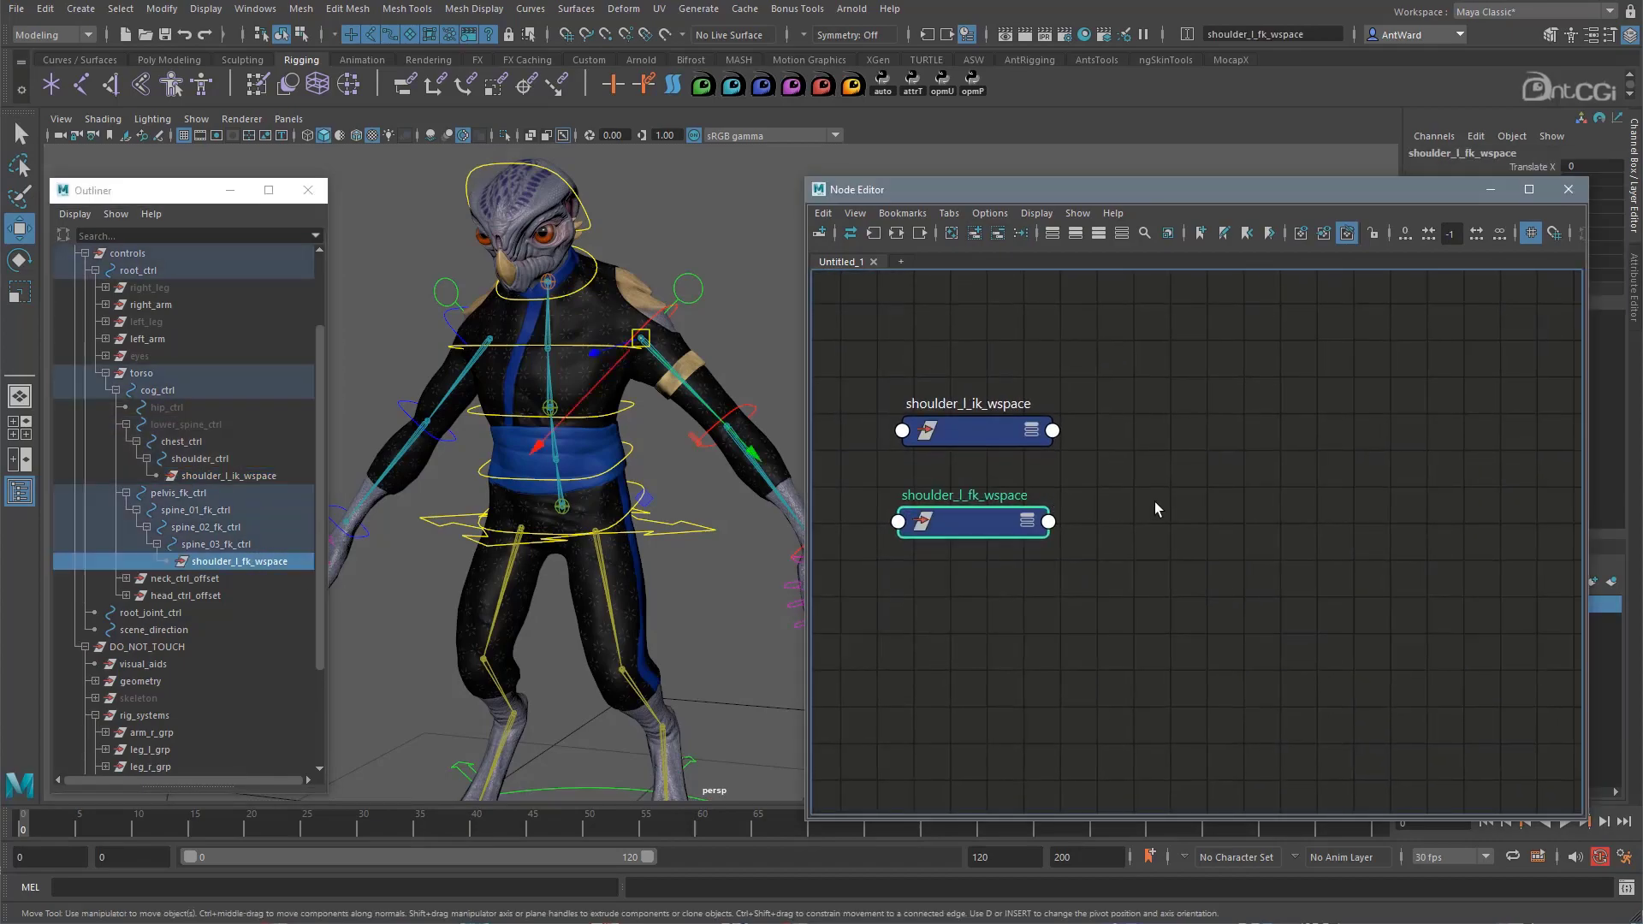
{"action": "scroll", "coordinate": [967, 549], "scroll_direction": "down", "scroll_amount": 1}
{"action": "left_click", "coordinate": [1258, 542]}
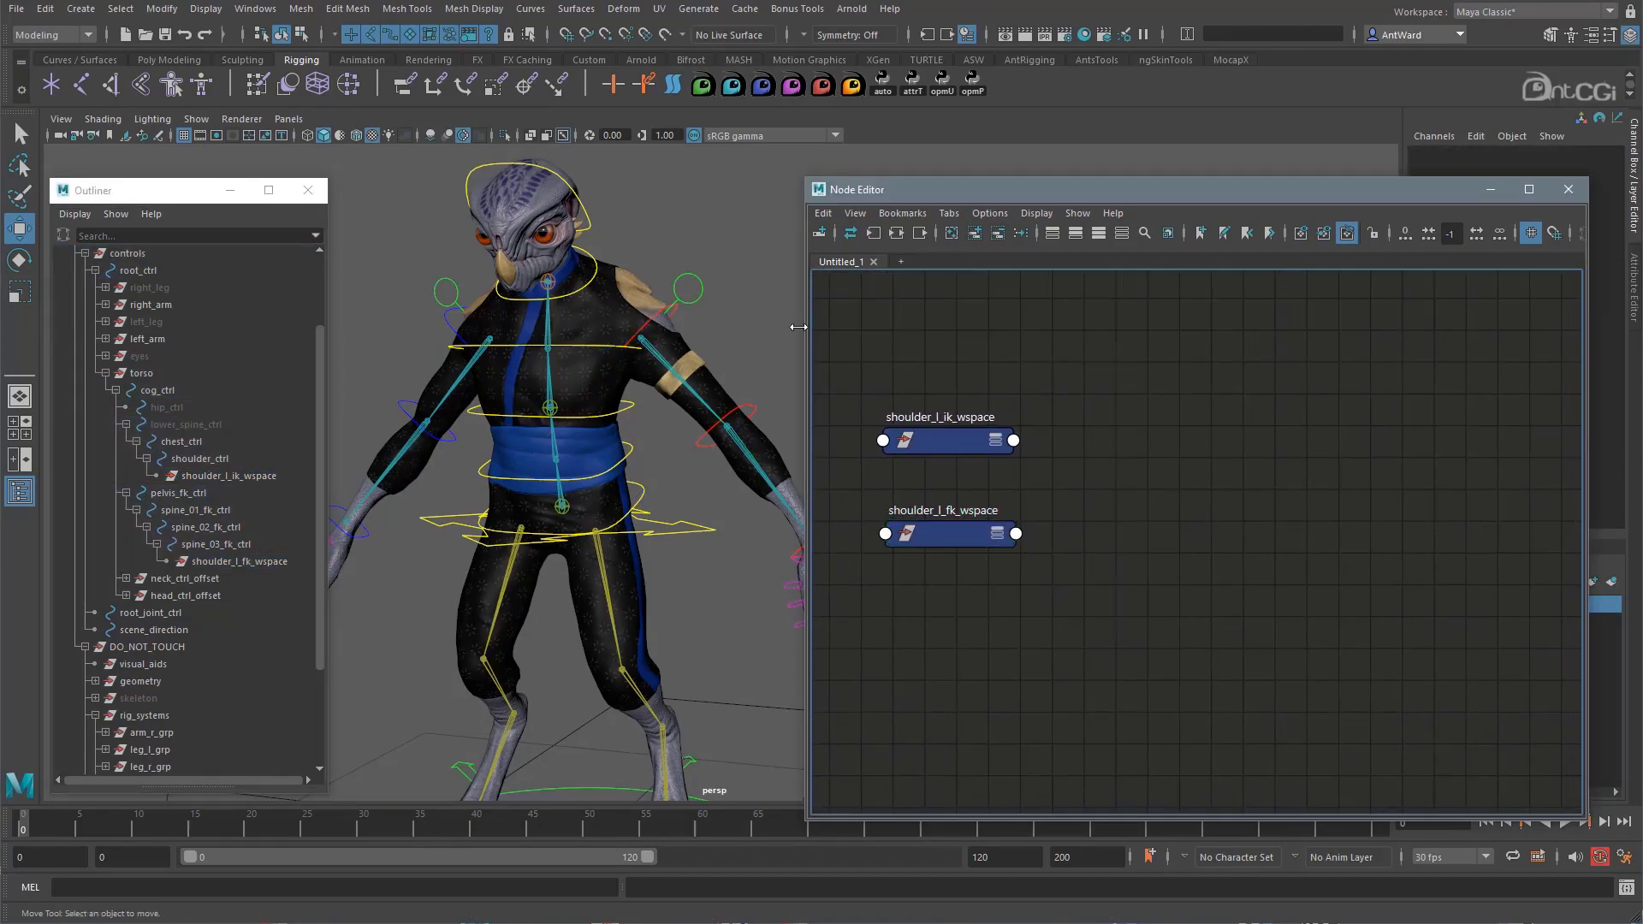
Add arm_root_l_ctrl to the node graph beside the two wspace nodes.
{"action": "left_click", "coordinate": [706, 295]}
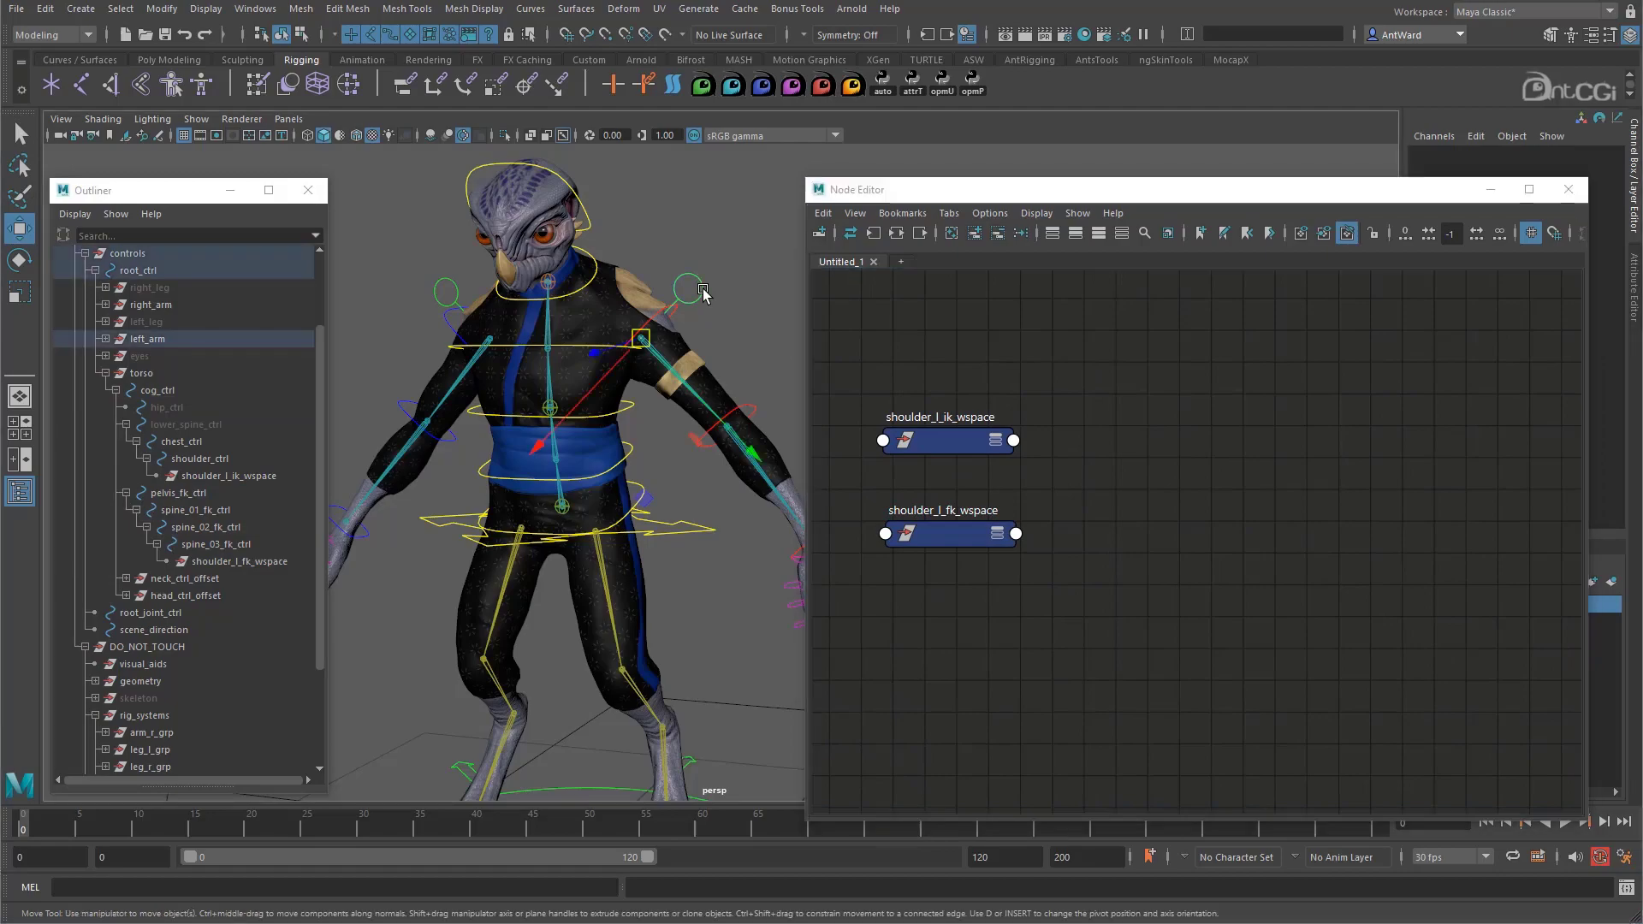
{"action": "left_click", "coordinate": [975, 233]}
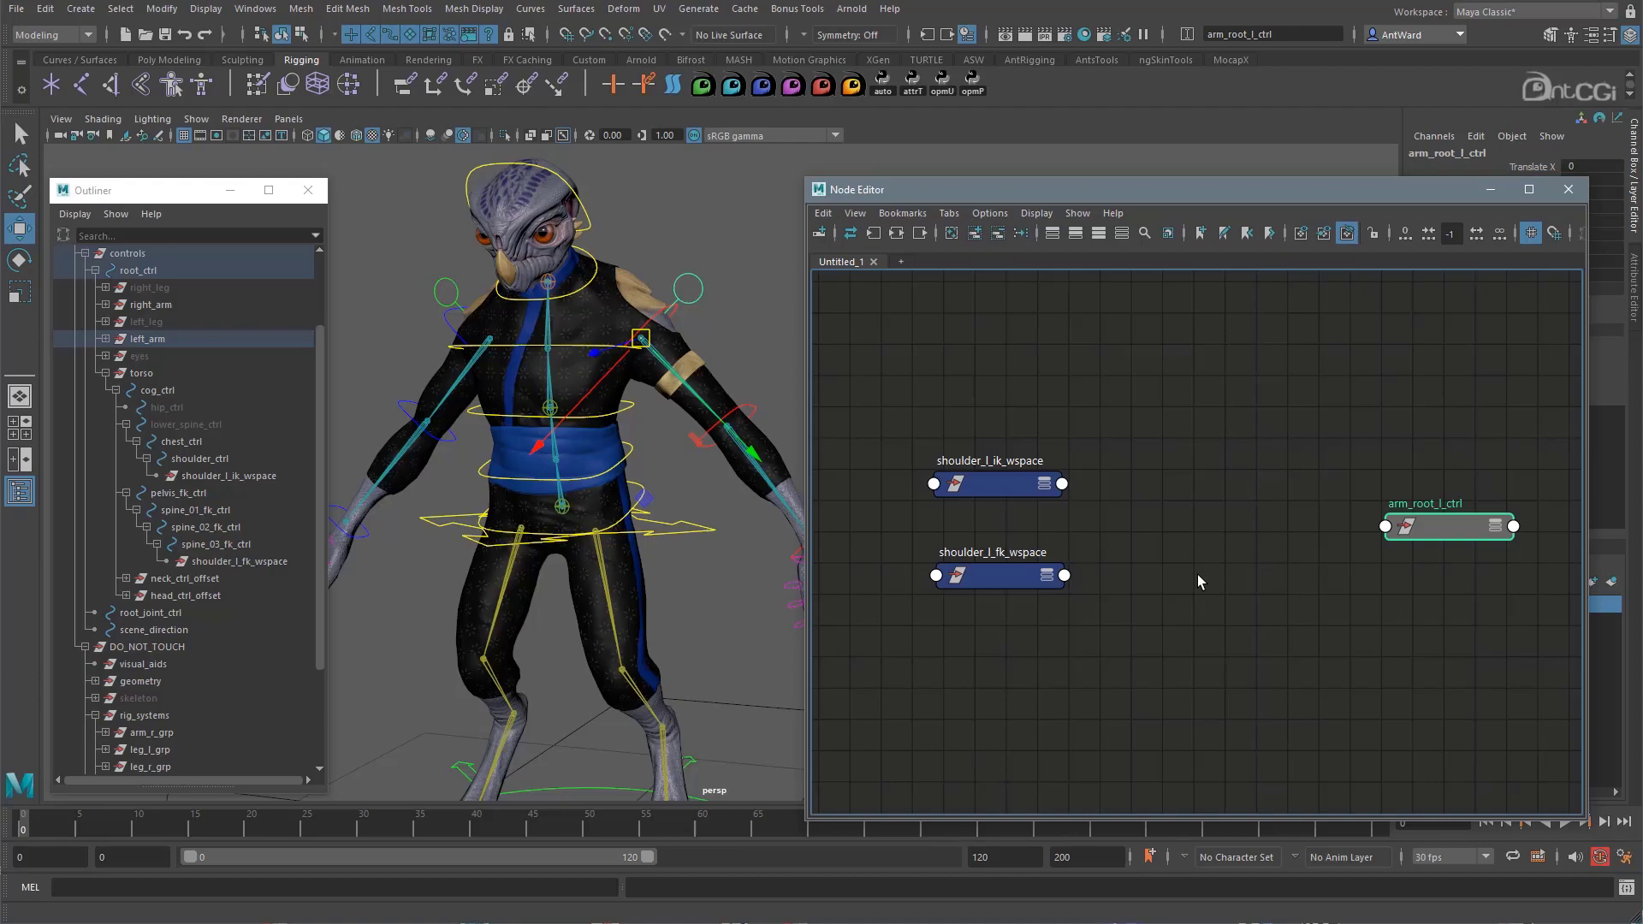
{"action": "left_click", "coordinate": [1198, 576]}
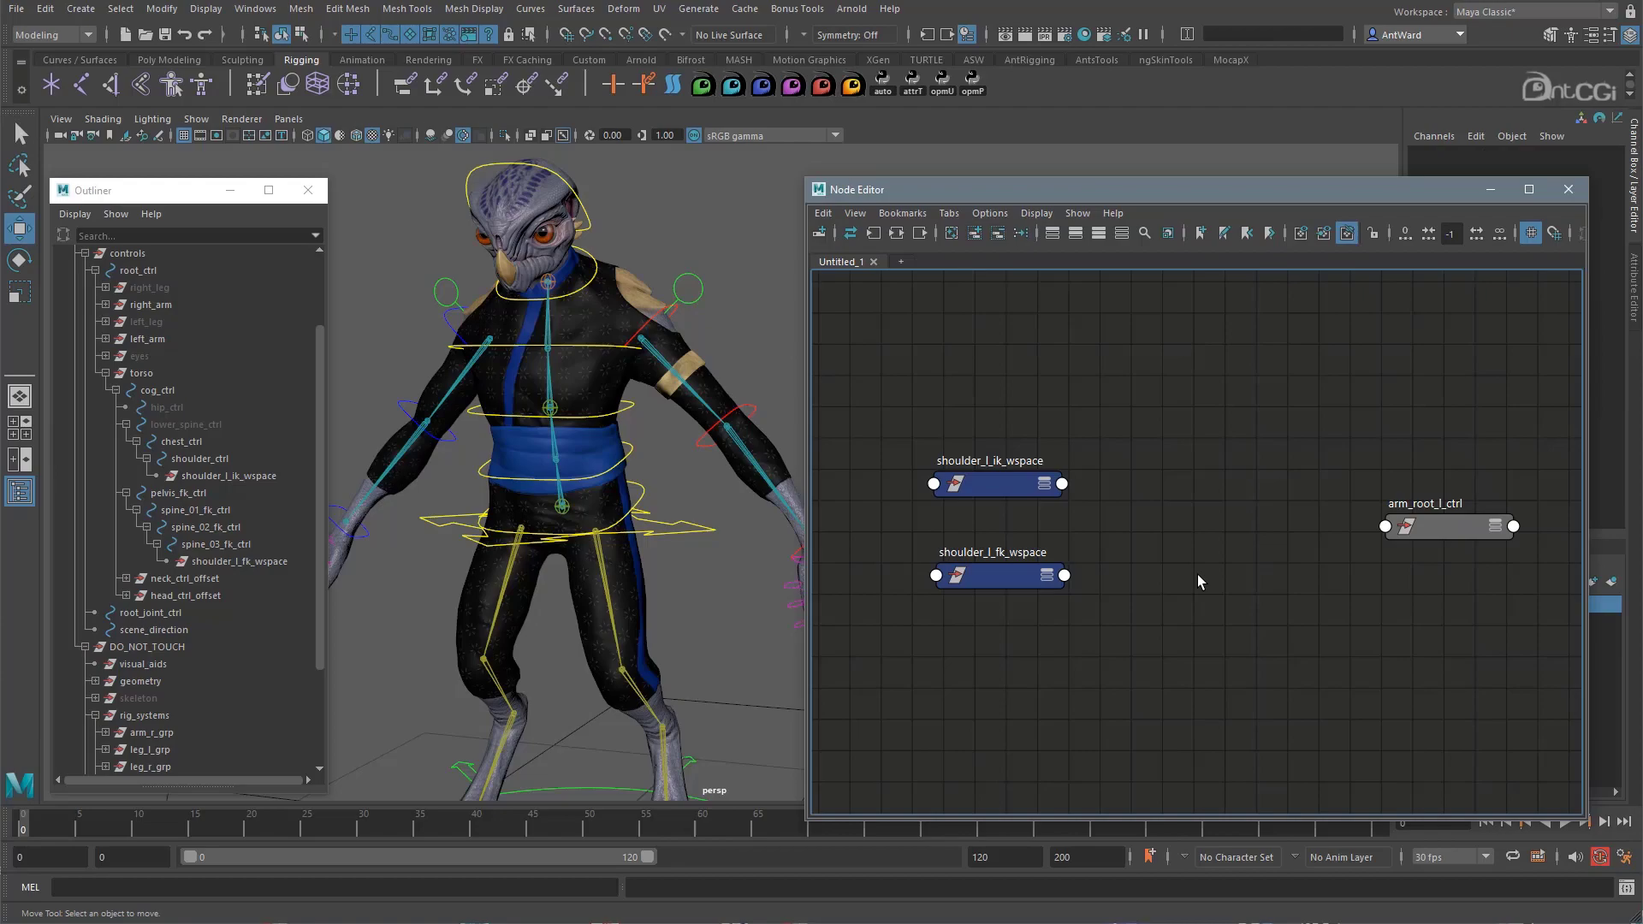
Create a blendMatrix node between the wspace nodes and arm_root_l_ctrl, with its connected attributes displayed.
{"action": "key", "text": "Tab"}
{"action": "type", "text": "blen"}
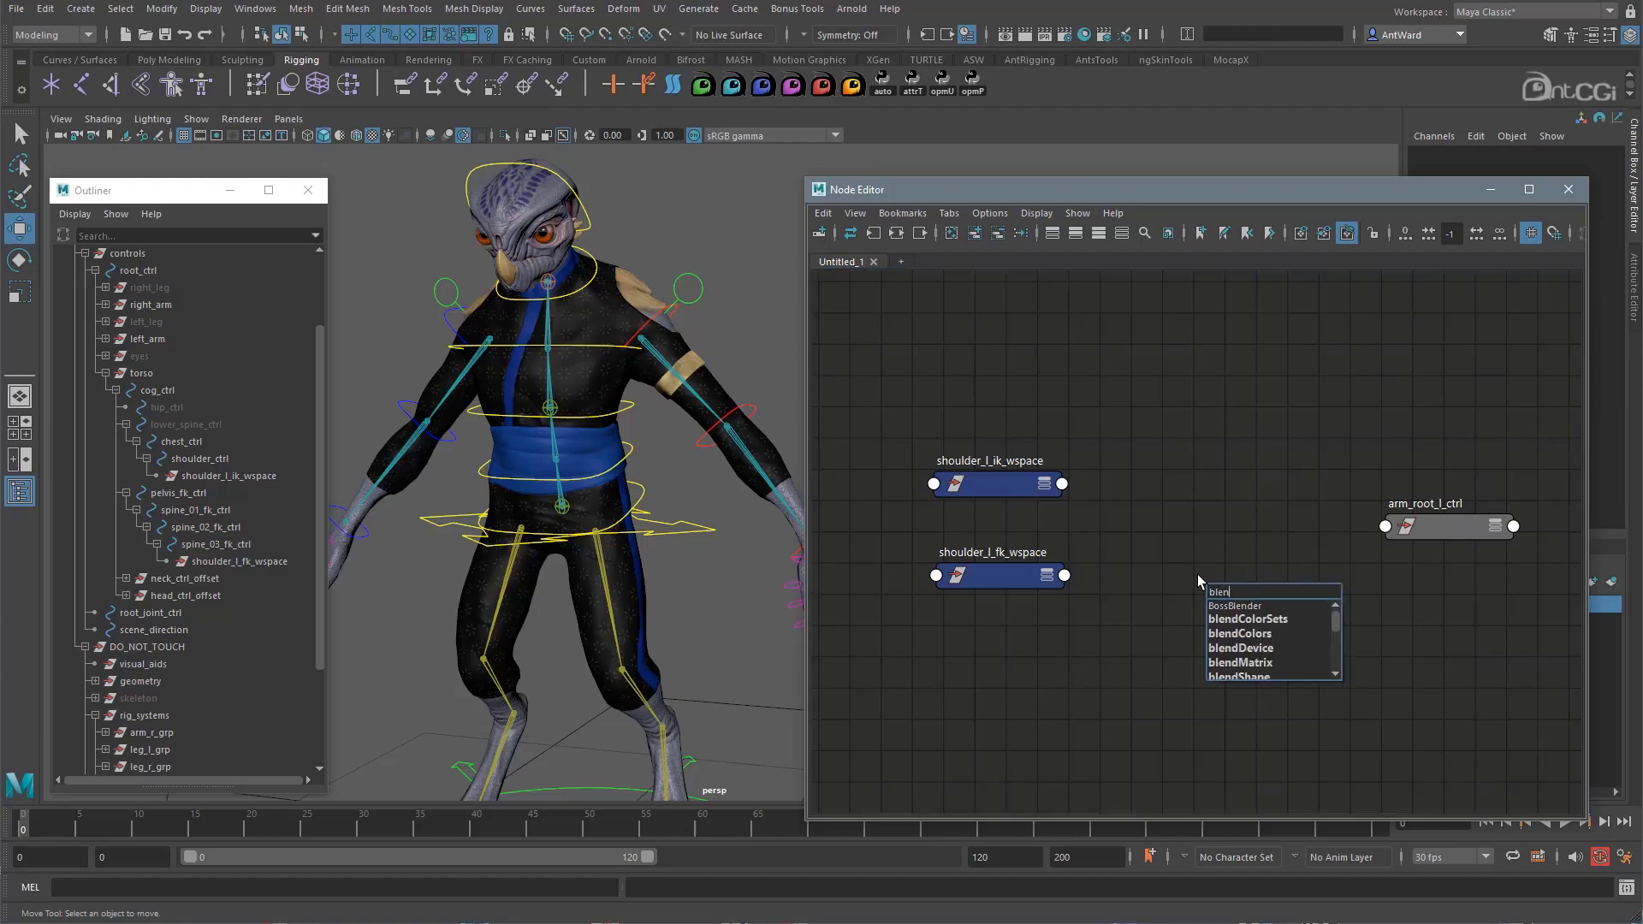
{"action": "type", "text": "d"}
{"action": "left_click", "coordinate": [1252, 664]}
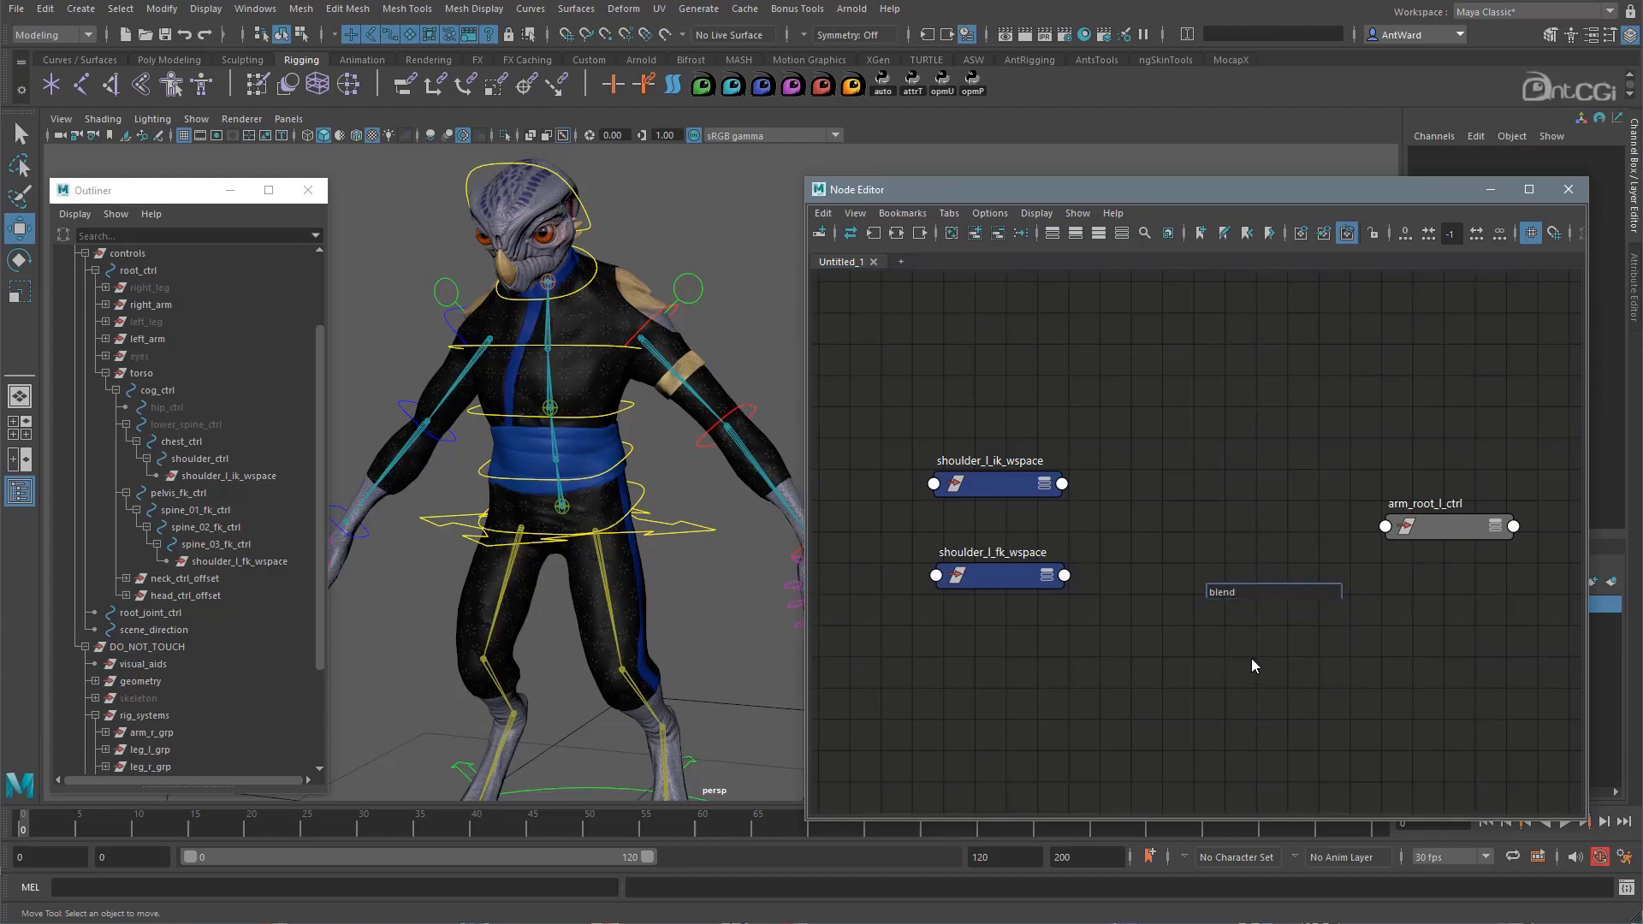
{"action": "left_click_drag", "start_coordinate": [1255, 609], "coordinate": [1229, 535]}
{"action": "key", "text": "2"}
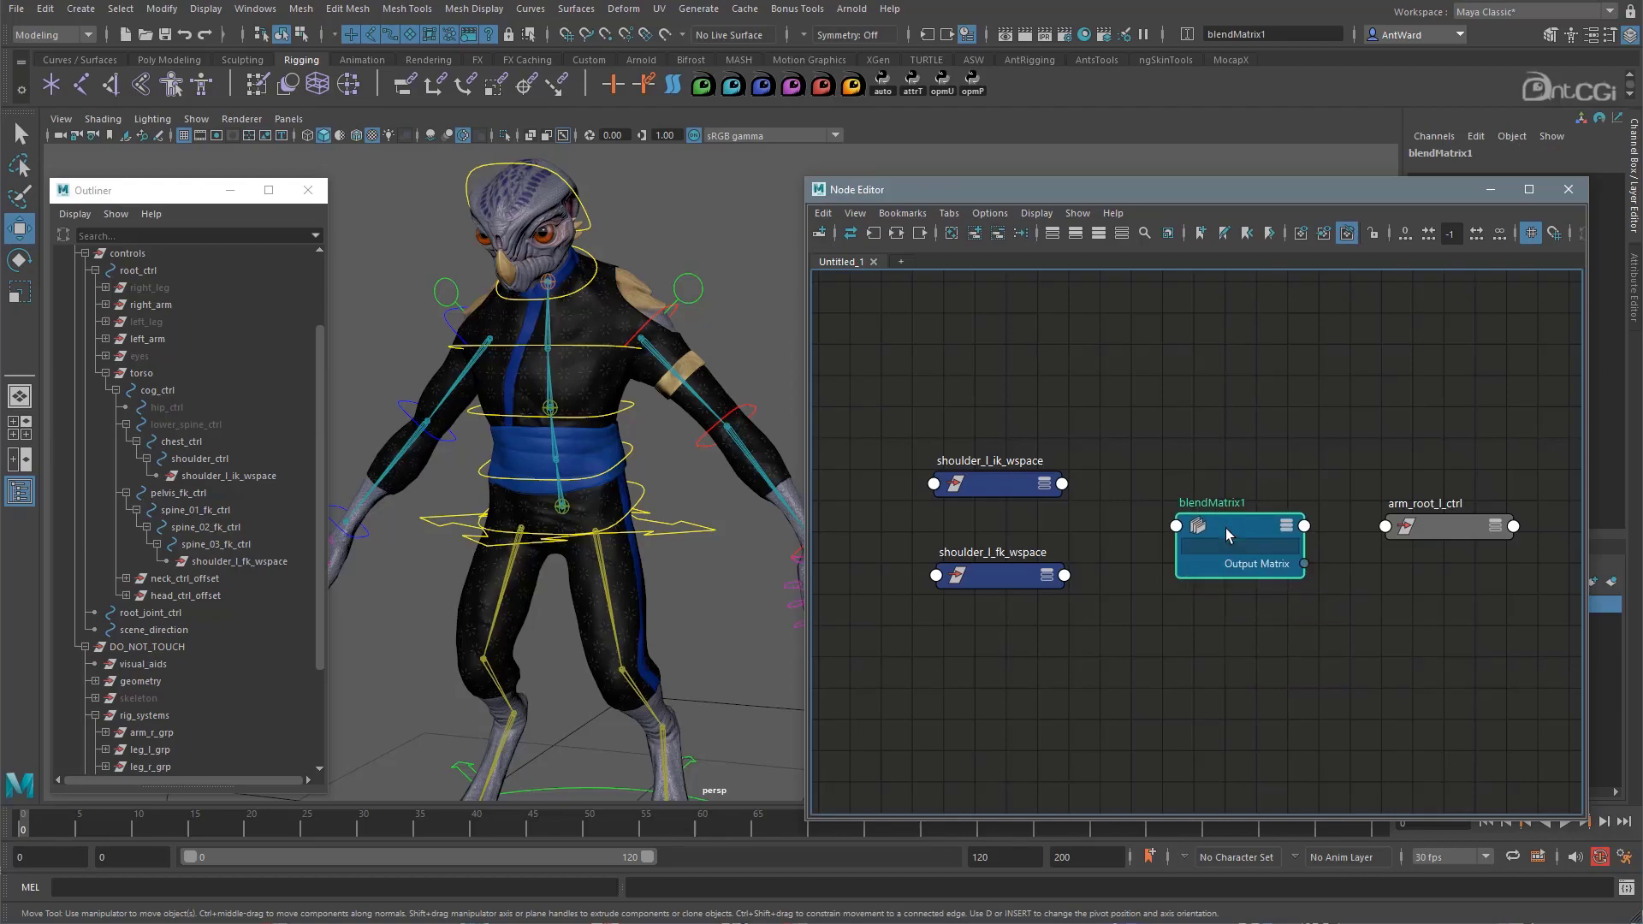
Rename the blendMatrix node as shoulder_ikfk_blend.
{"action": "double_click", "coordinate": [1000, 461]}
{"action": "key", "text": "ctrl+c"}
{"action": "double_click", "coordinate": [1212, 502]}
{"action": "key", "text": "ctrl+v"}
{"action": "left_click_drag", "start_coordinate": [1207, 502], "coordinate": [1292, 499]}
{"action": "type", "text": "blend"}
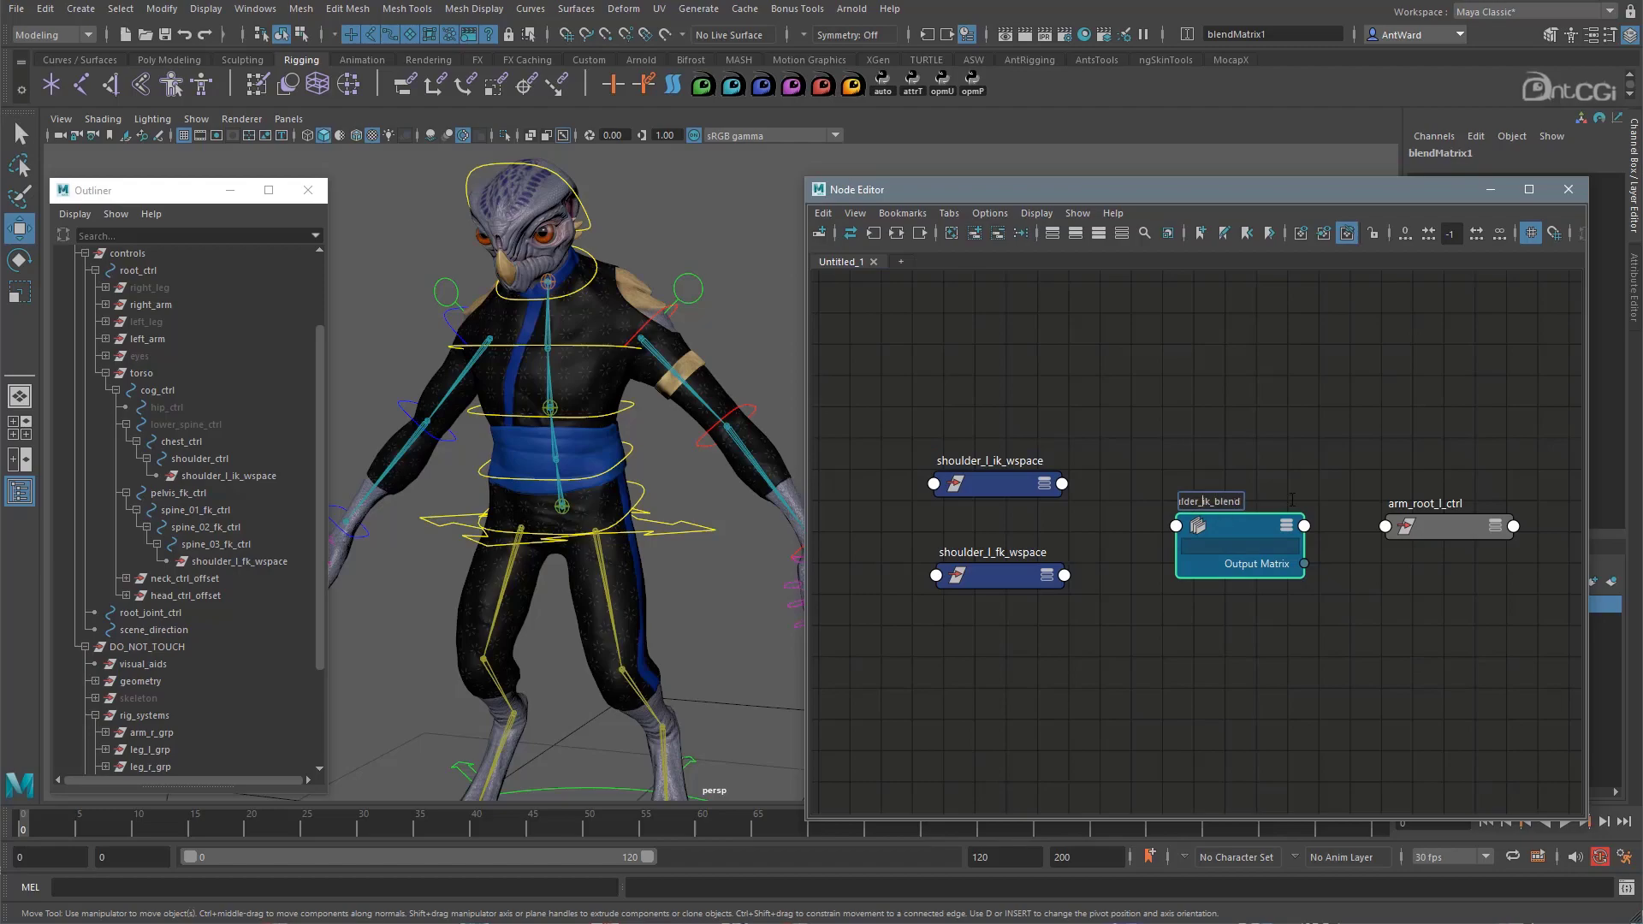
{"action": "type", "text": "fk"}
{"action": "key", "text": "Return"}
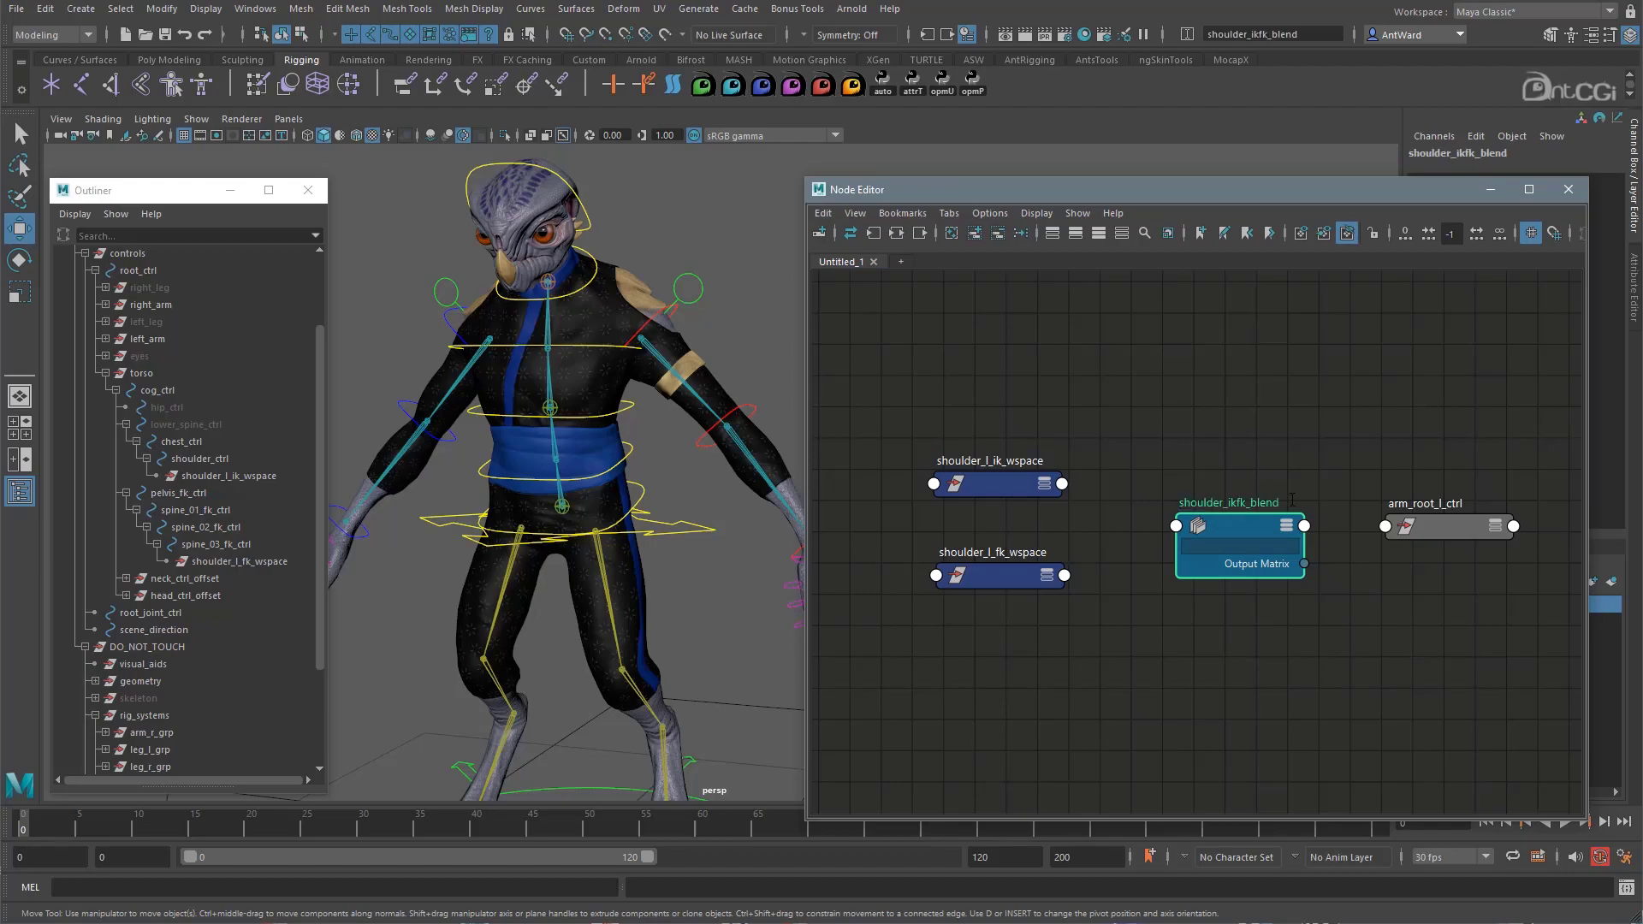
Connect the World Matrix[0] output of shoulder_l_ik_wspace to the inputMatrix of shoulder_ikfk_blend.
{"action": "left_click", "coordinate": [1062, 485]}
{"action": "mouse_move", "coordinate": [1183, 737]}
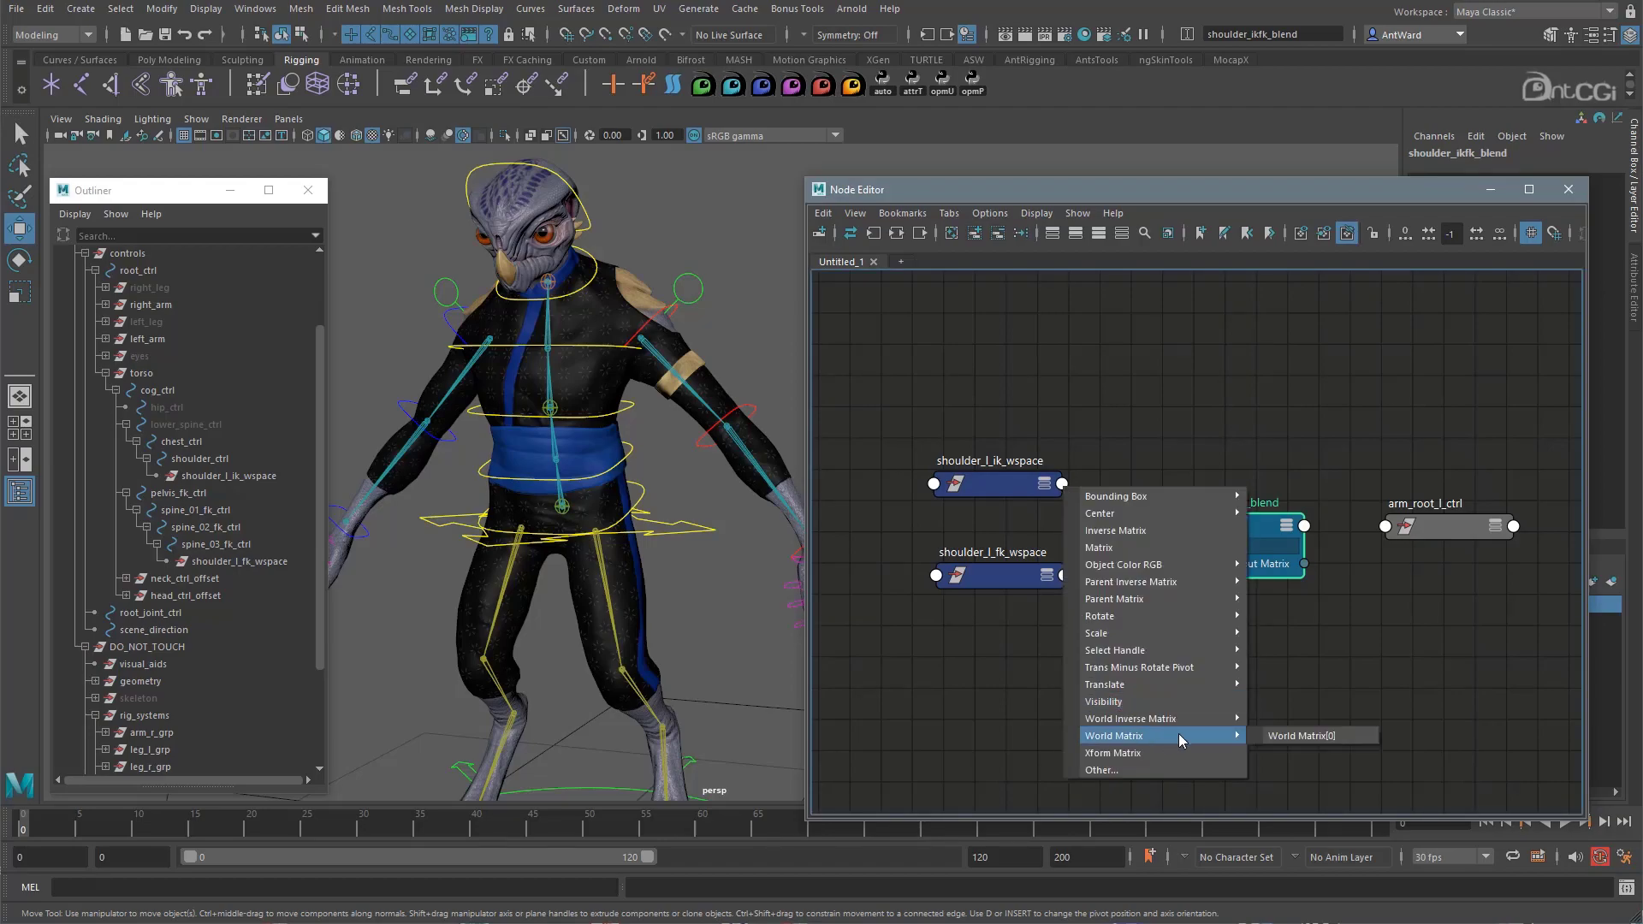
{"action": "left_click", "coordinate": [1293, 737]}
{"action": "left_click", "coordinate": [1178, 528]}
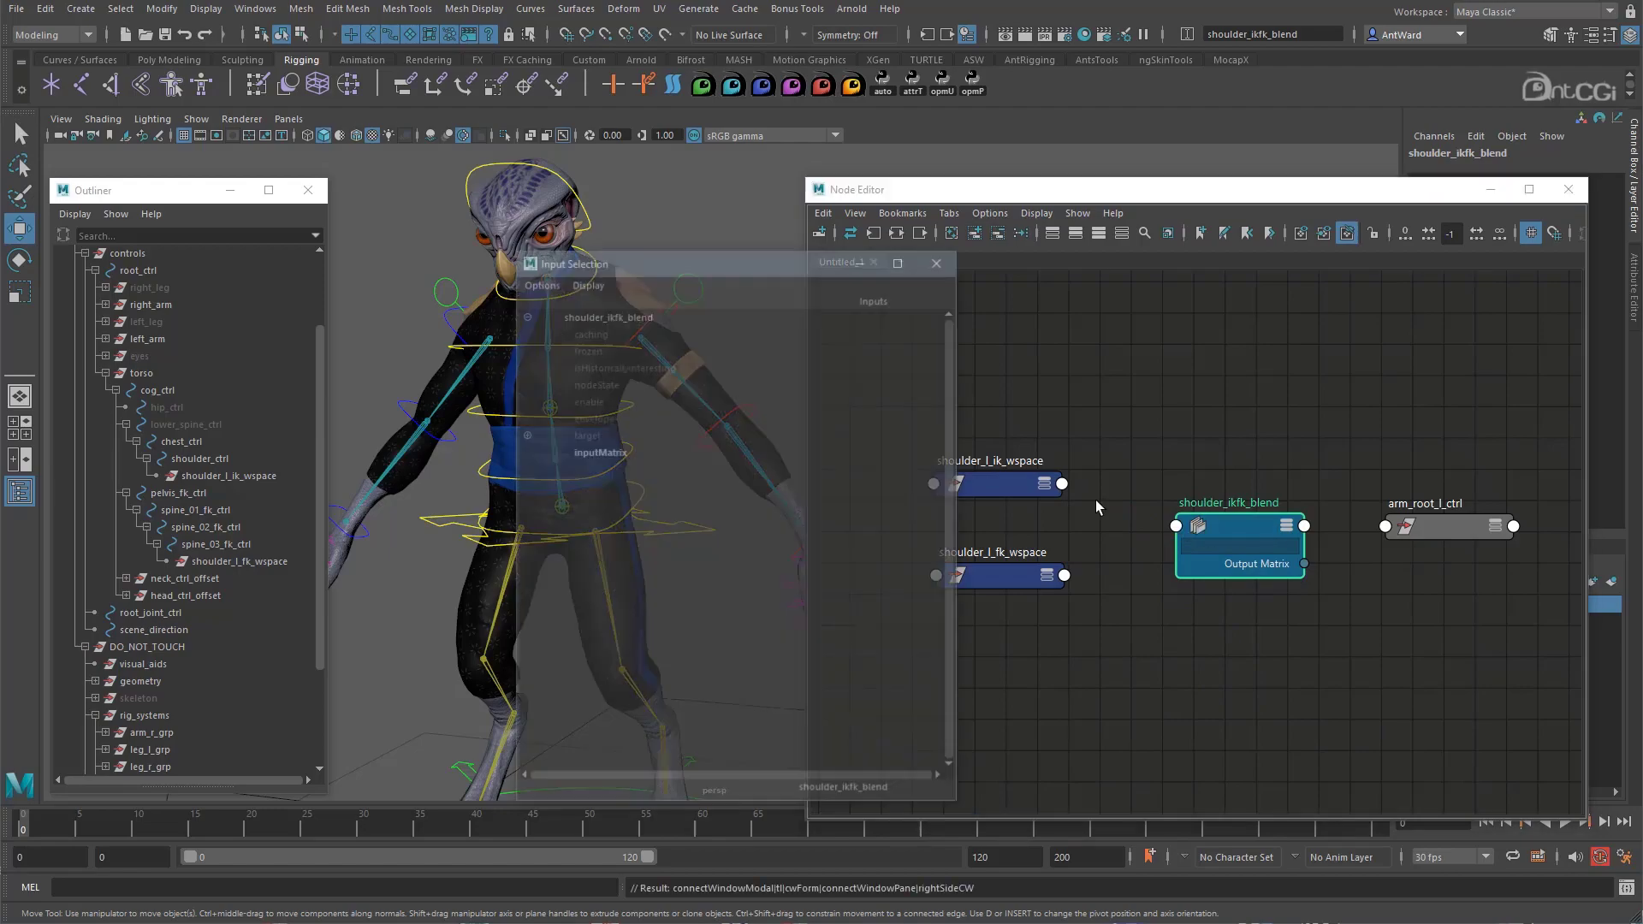
{"action": "left_click", "coordinate": [599, 452]}
Add a new target matrix item to shoulder_ikfk_blend in its attributes.
{"action": "left_click_drag", "start_coordinate": [1225, 196], "coordinate": [865, 185]}
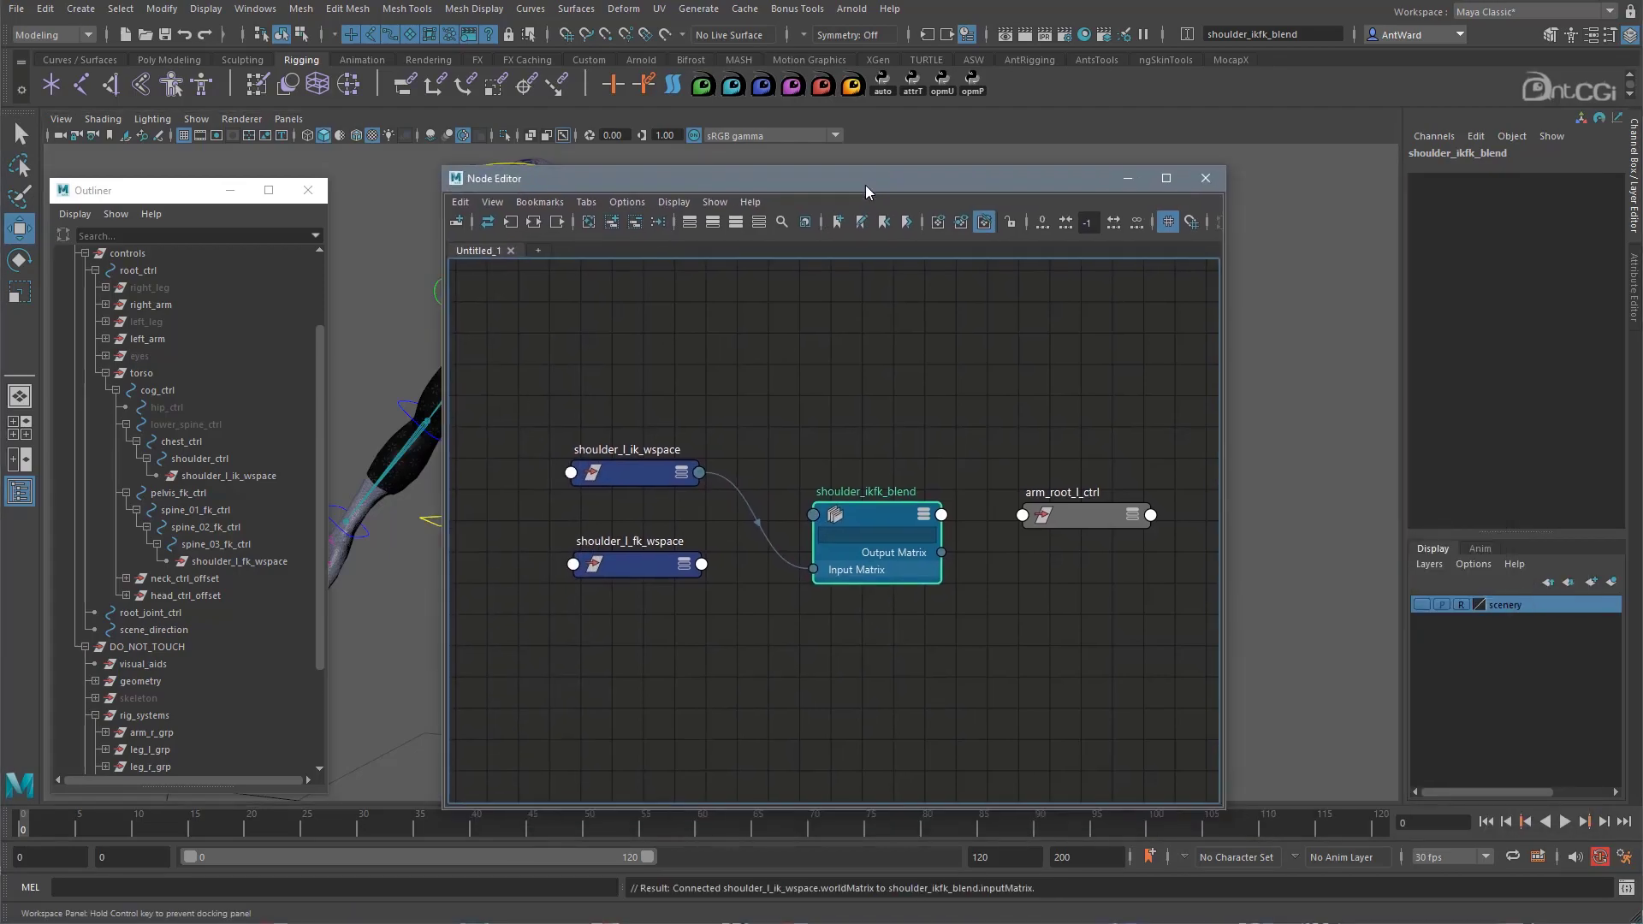
{"action": "left_click", "coordinate": [1632, 287]}
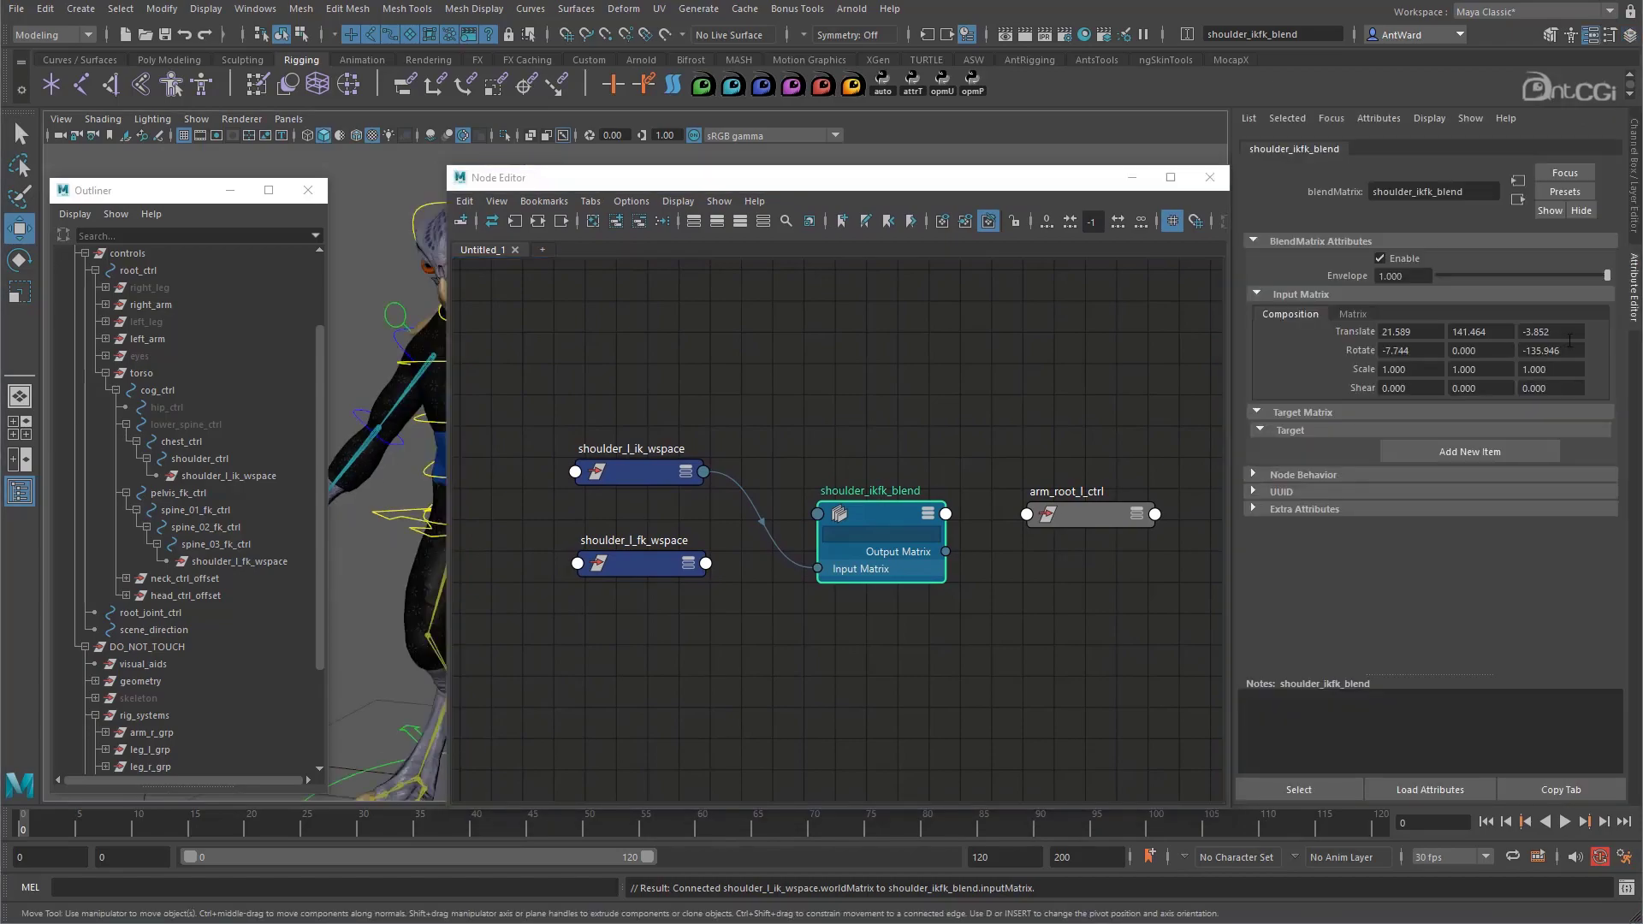
{"action": "left_click", "coordinate": [1480, 448]}
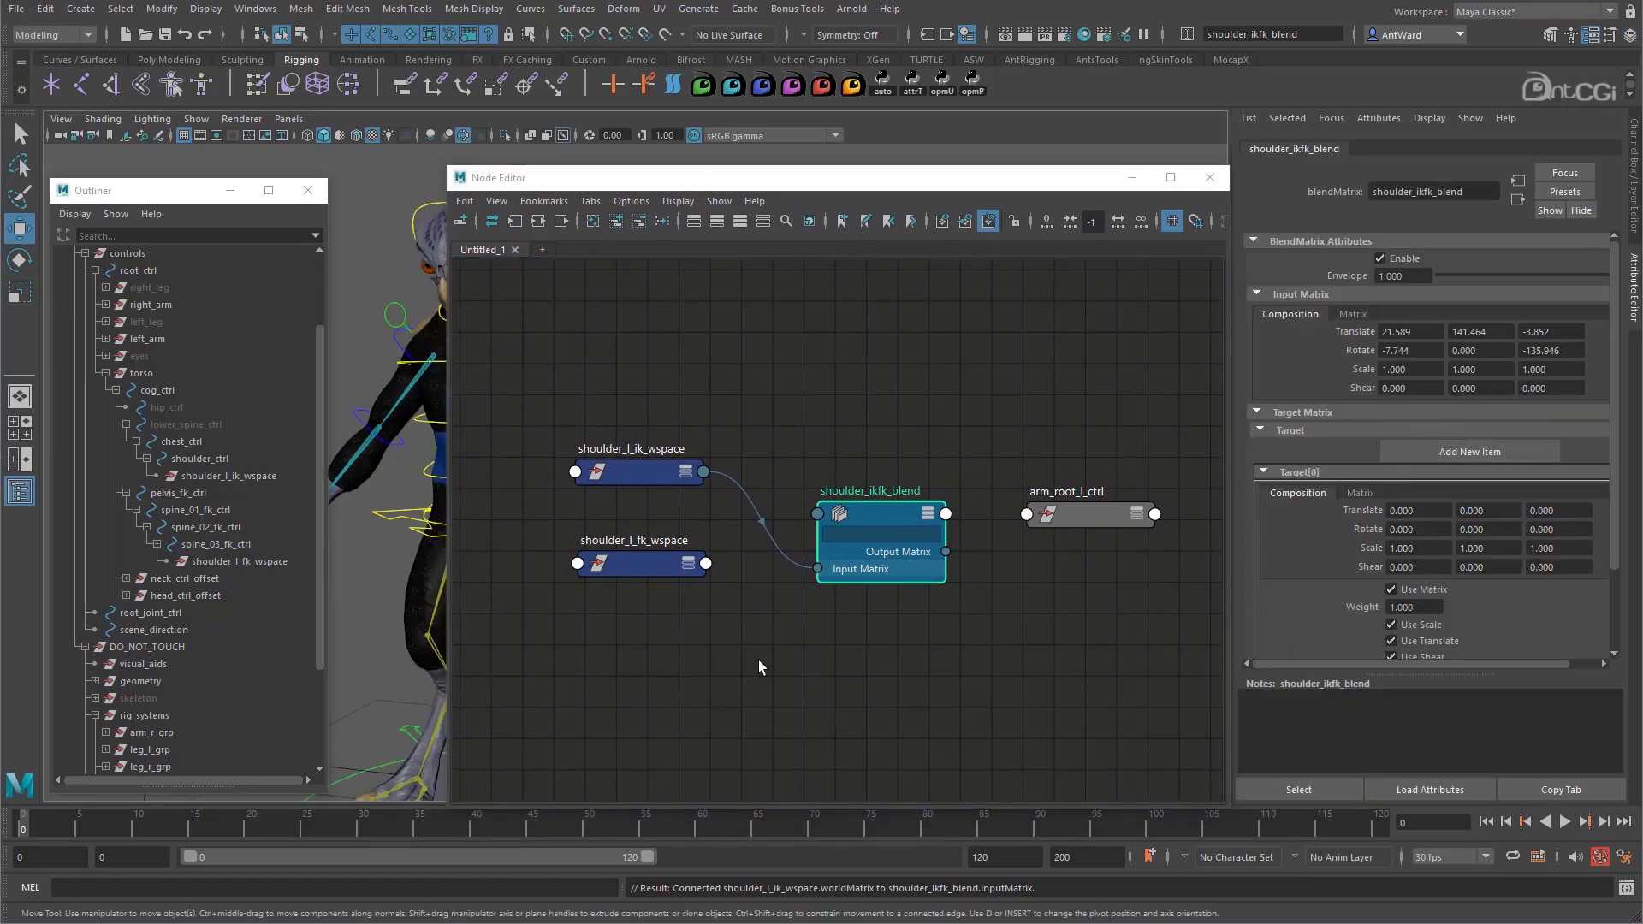
Connect the World Matrix[0] output of shoulder_l_fk_wspace to target[0].targetMatrix on shoulder_ikfk_blend.
{"action": "left_click", "coordinate": [706, 565]}
{"action": "mouse_move", "coordinate": [865, 815]}
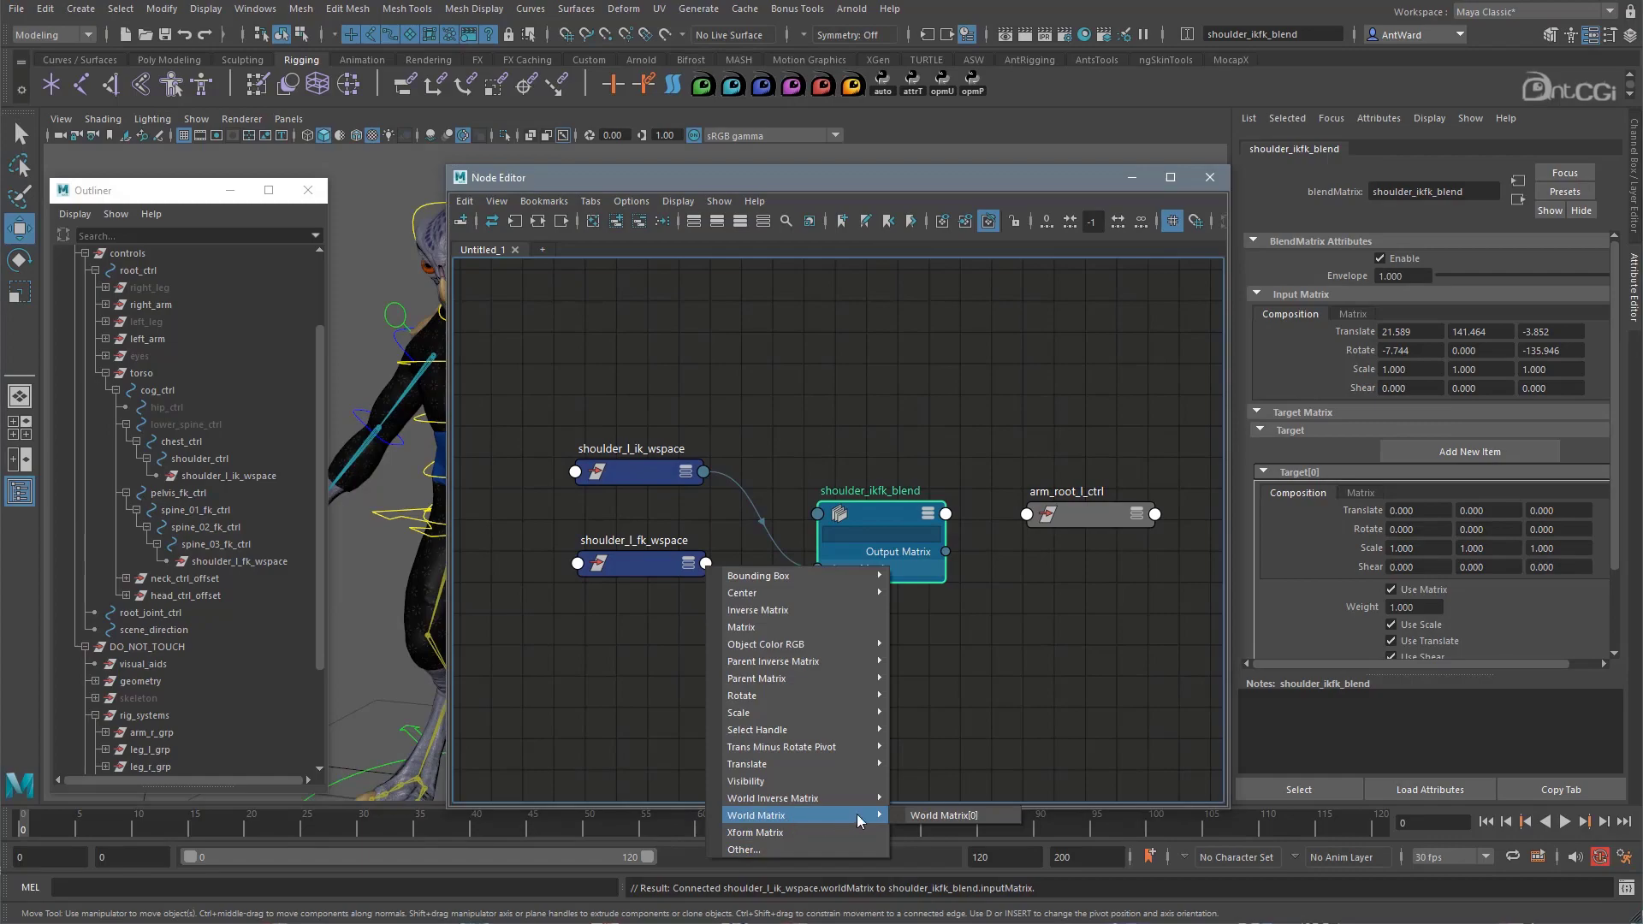
{"action": "left_click", "coordinate": [909, 815]}
{"action": "left_click", "coordinate": [842, 529]}
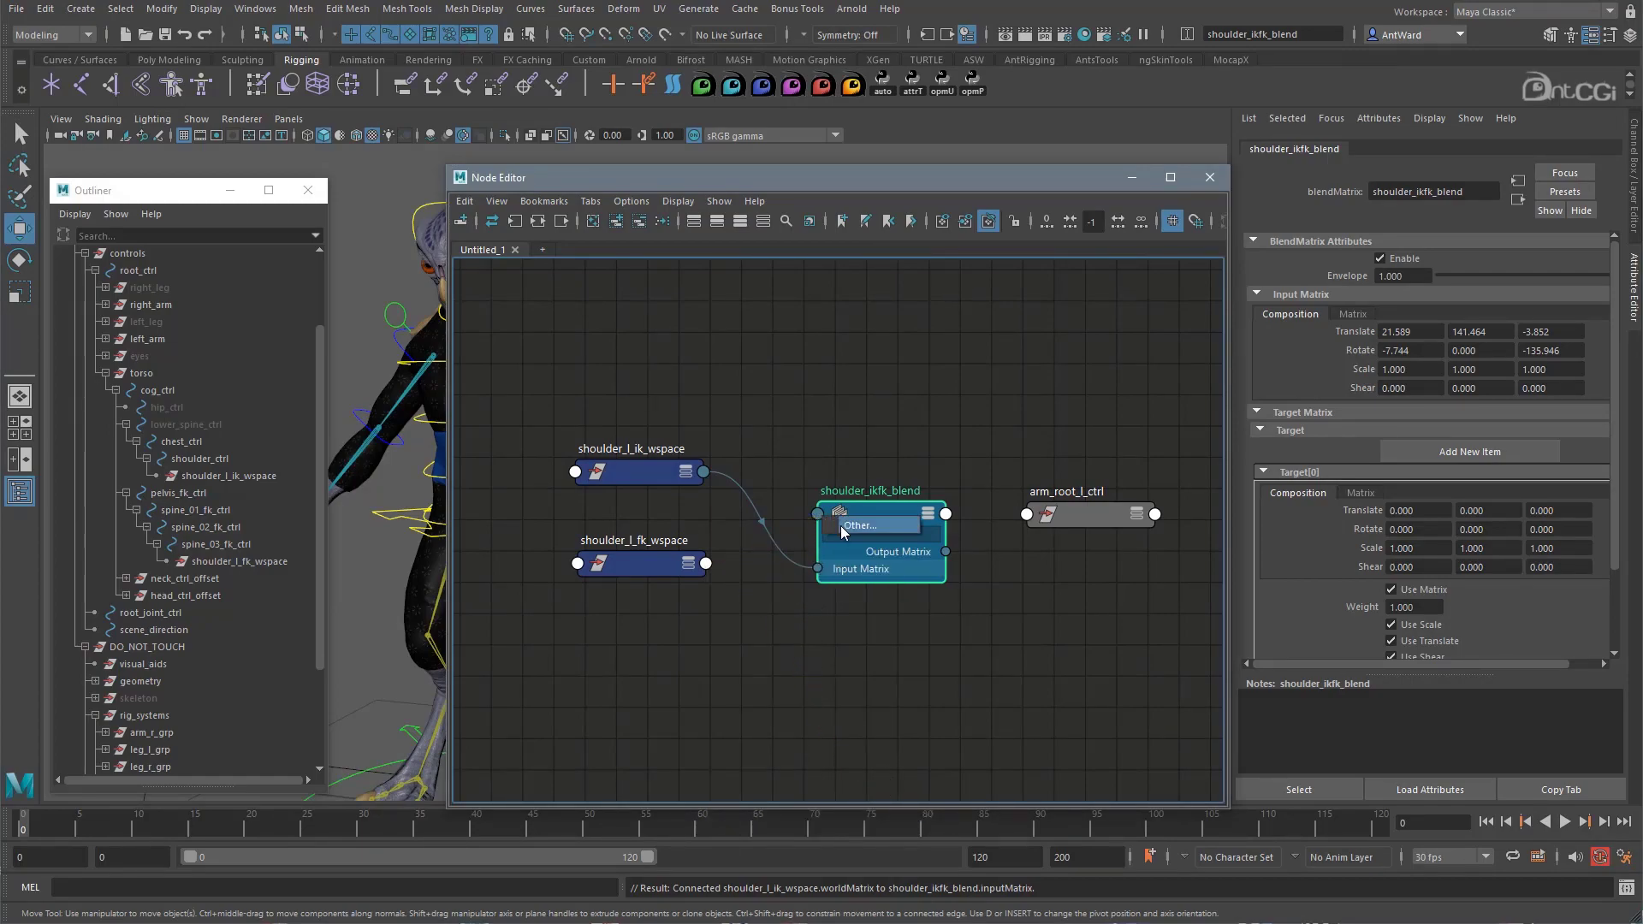
{"action": "left_click", "coordinate": [859, 526]}
{"action": "left_click", "coordinate": [525, 435]}
{"action": "left_click", "coordinate": [525, 451]}
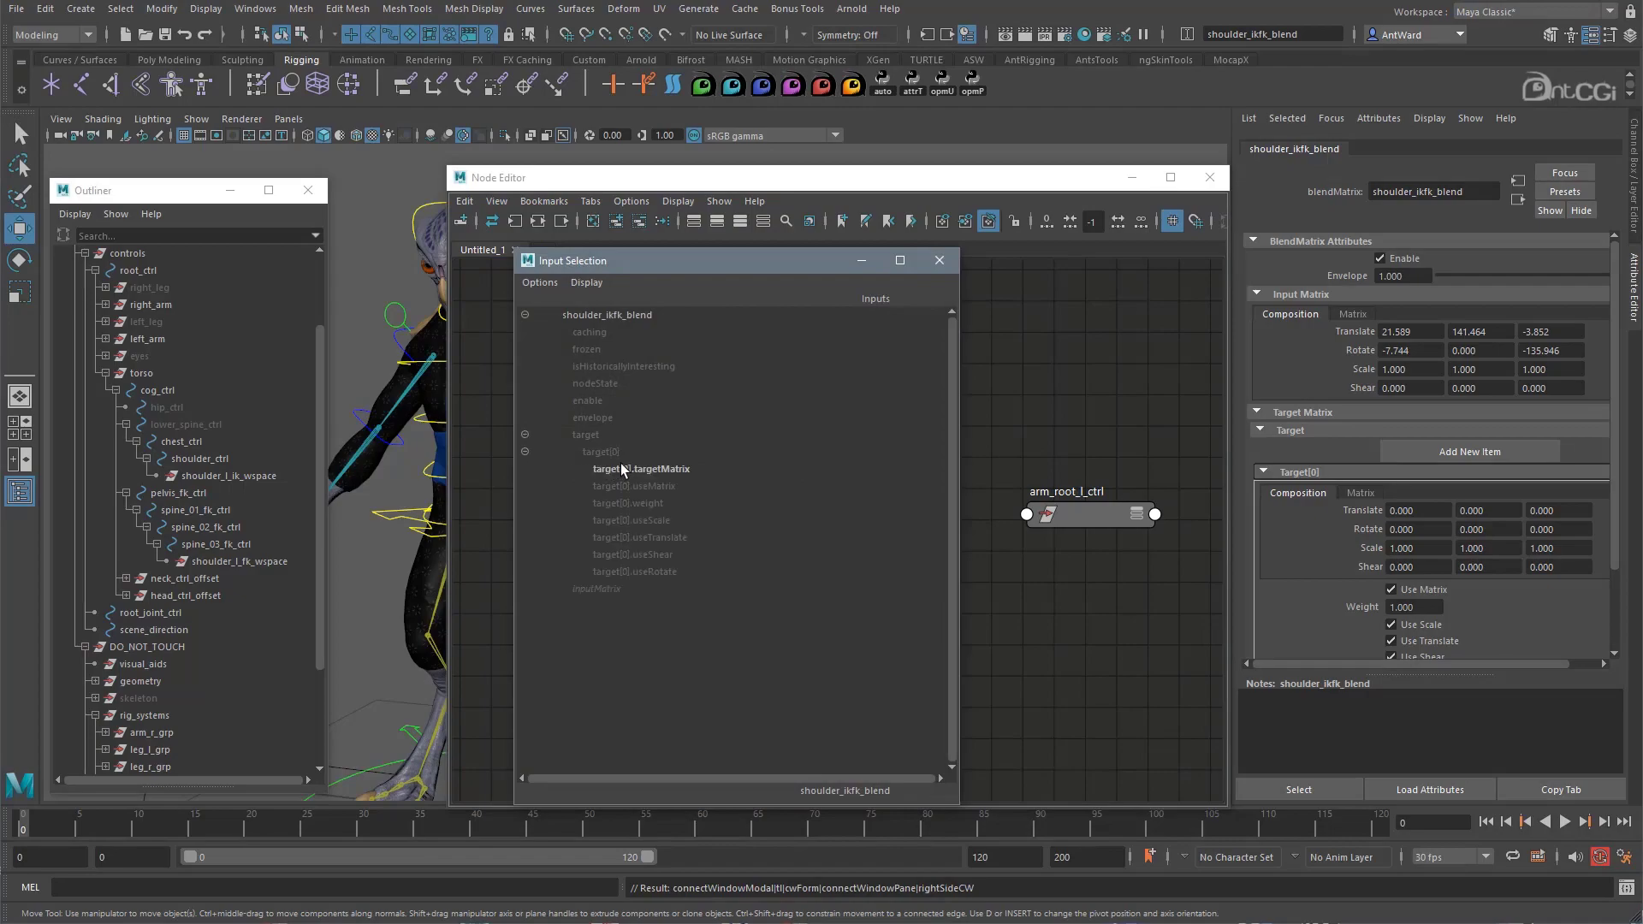
{"action": "left_click", "coordinate": [628, 468]}
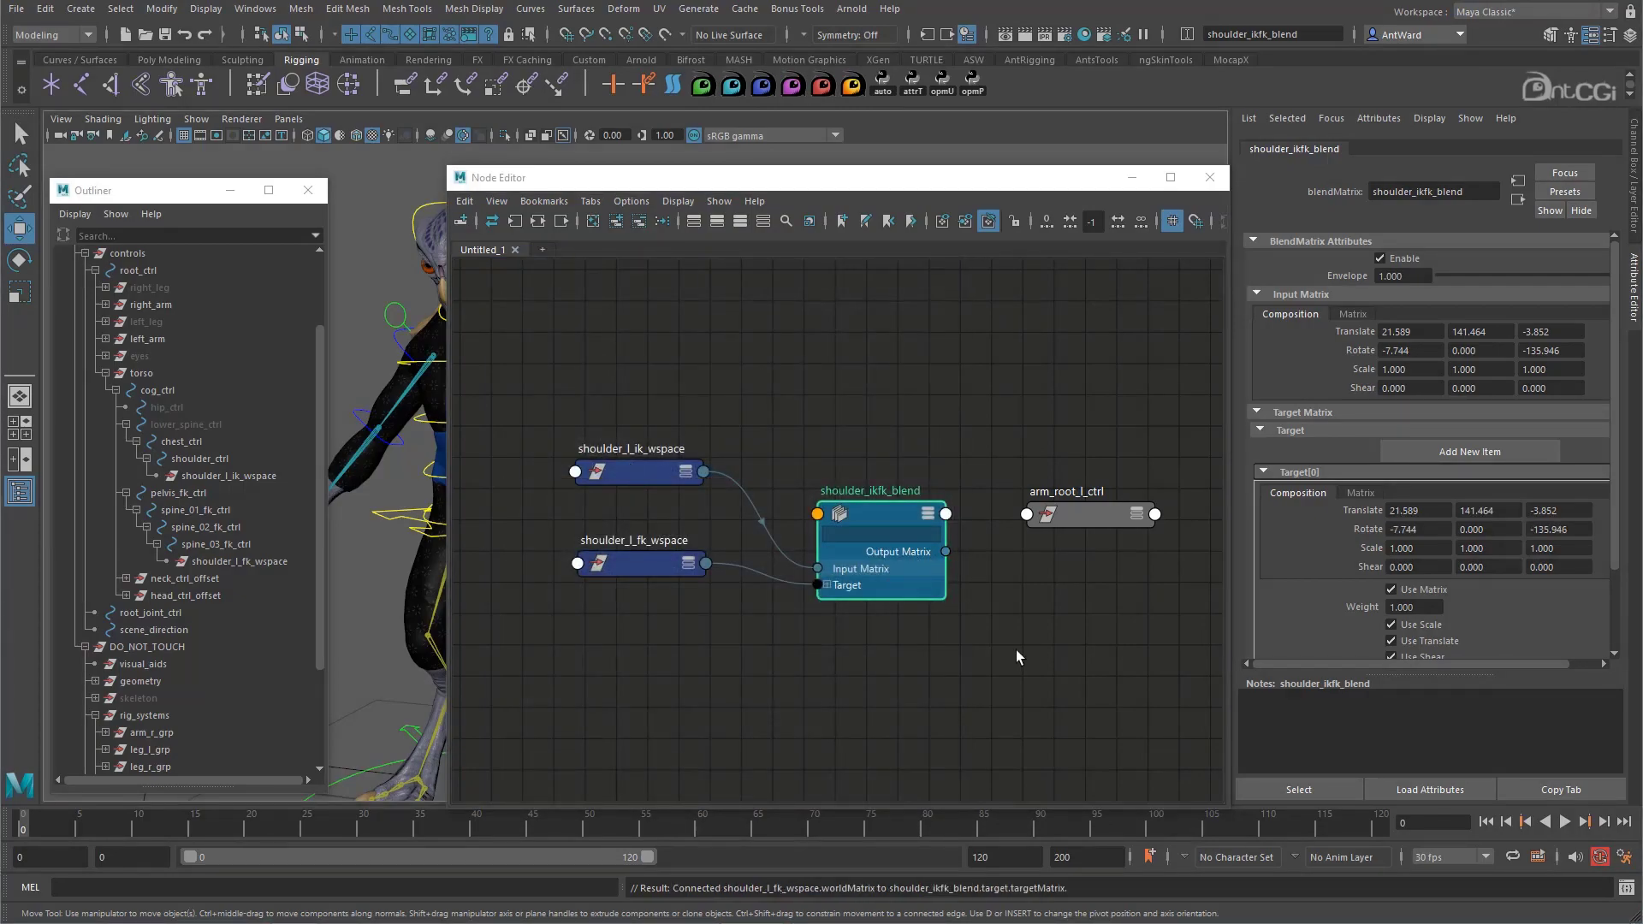
Connect the Output Matrix of shoulder_ikfk_blend to the offsetParentMatrix of arm_root_l_ctrl.
{"action": "left_click_drag", "start_coordinate": [945, 551], "coordinate": [1092, 515]}
{"action": "scroll", "coordinate": [669, 512], "scroll_direction": "down", "scroll_amount": 20}
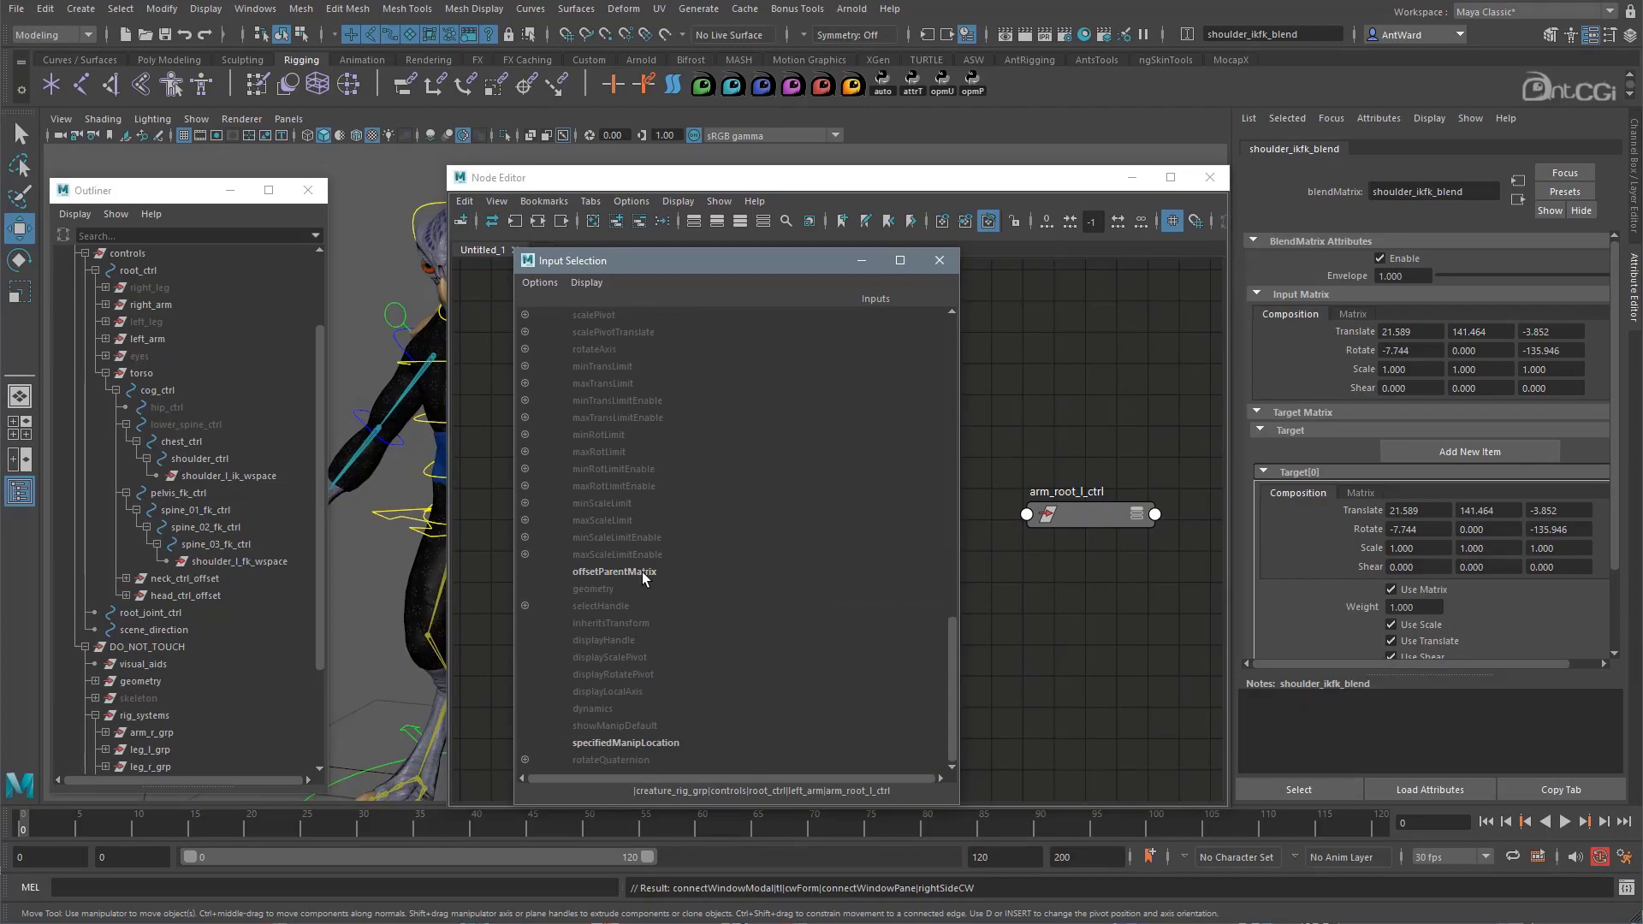
{"action": "left_click", "coordinate": [642, 572]}
{"action": "left_click", "coordinate": [1631, 197]}
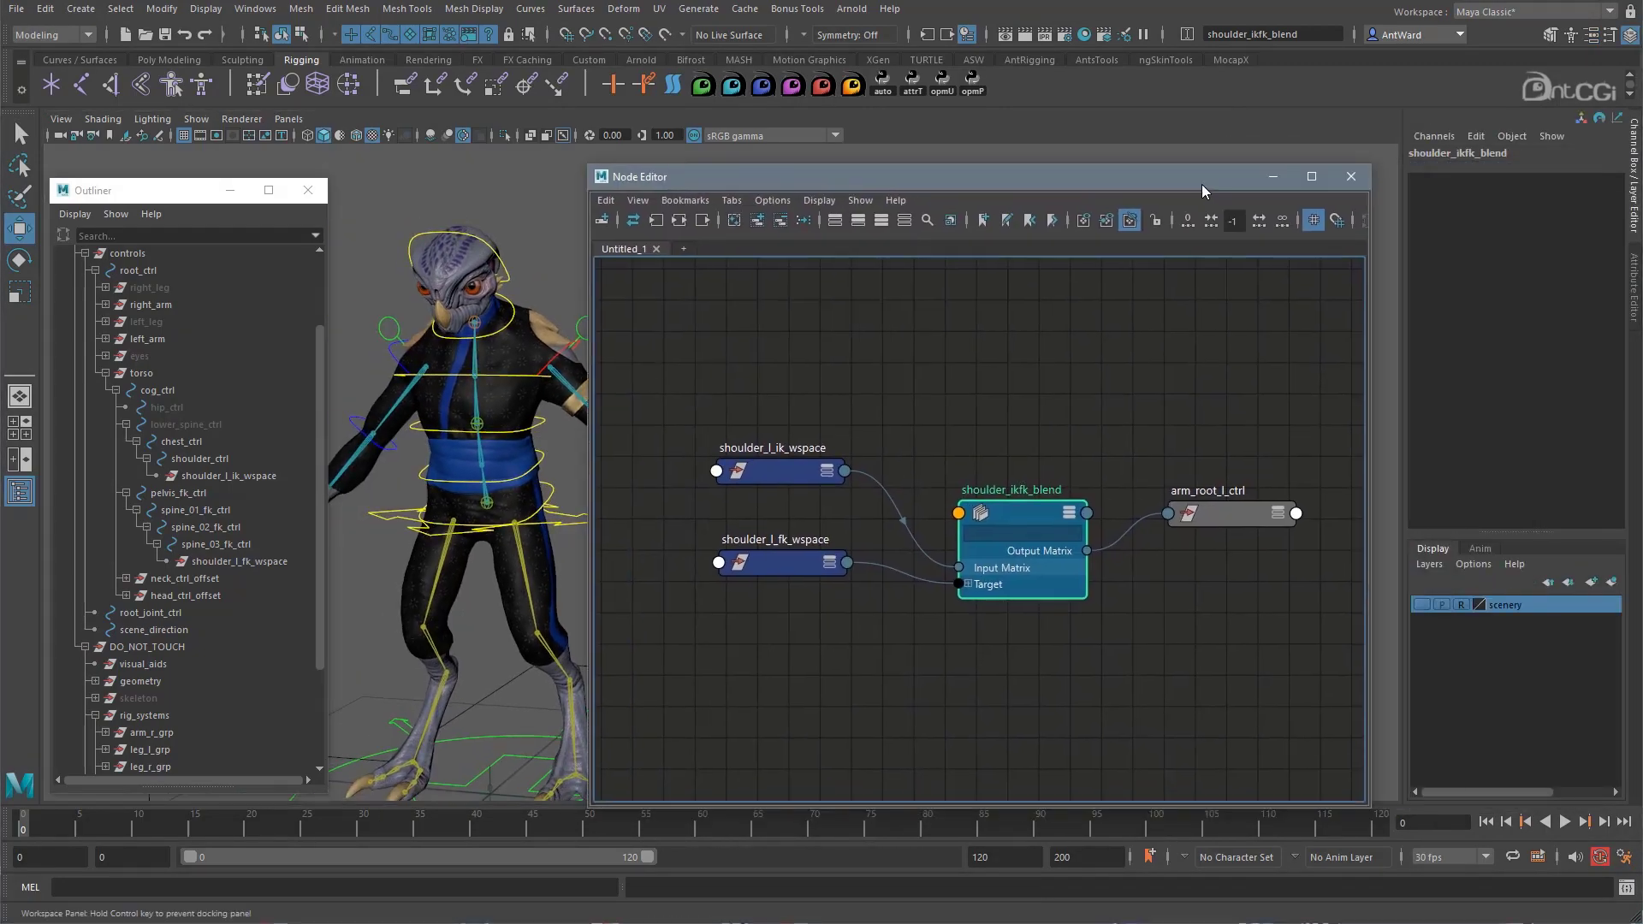
Rotate spine_02_fk_ctrl to about 22.165, 0.637, 1.378 to bend the FK spine, and close the Outliner.
{"action": "key", "text": "e"}
{"action": "left_click_drag", "start_coordinate": [480, 425], "coordinate": [454, 385]}
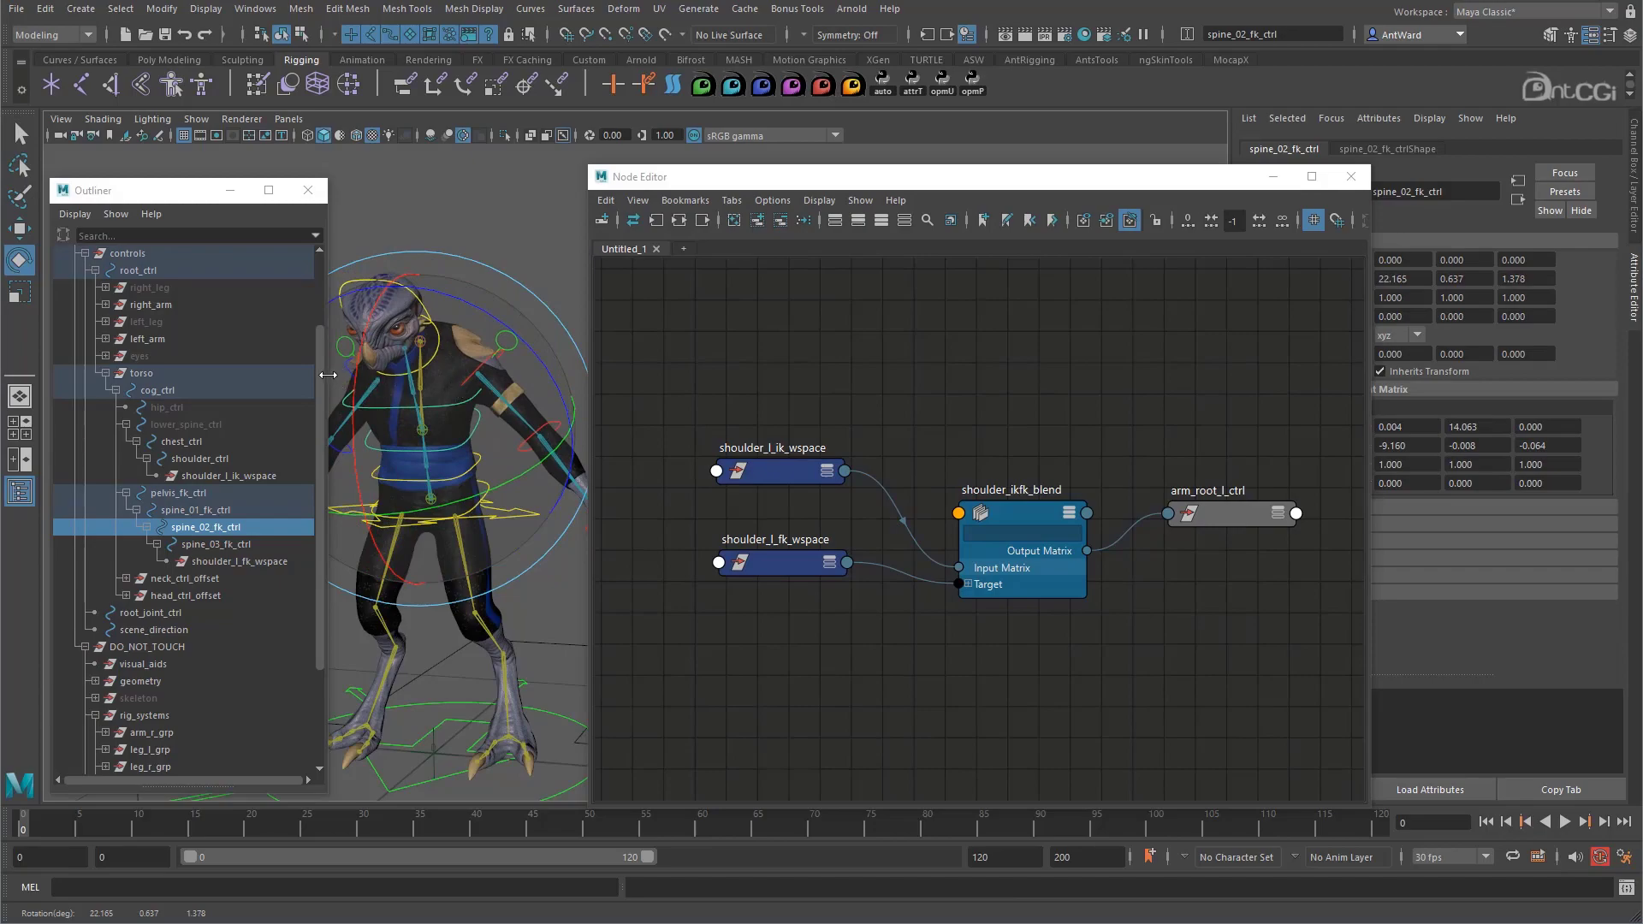
{"action": "left_click", "coordinate": [308, 190]}
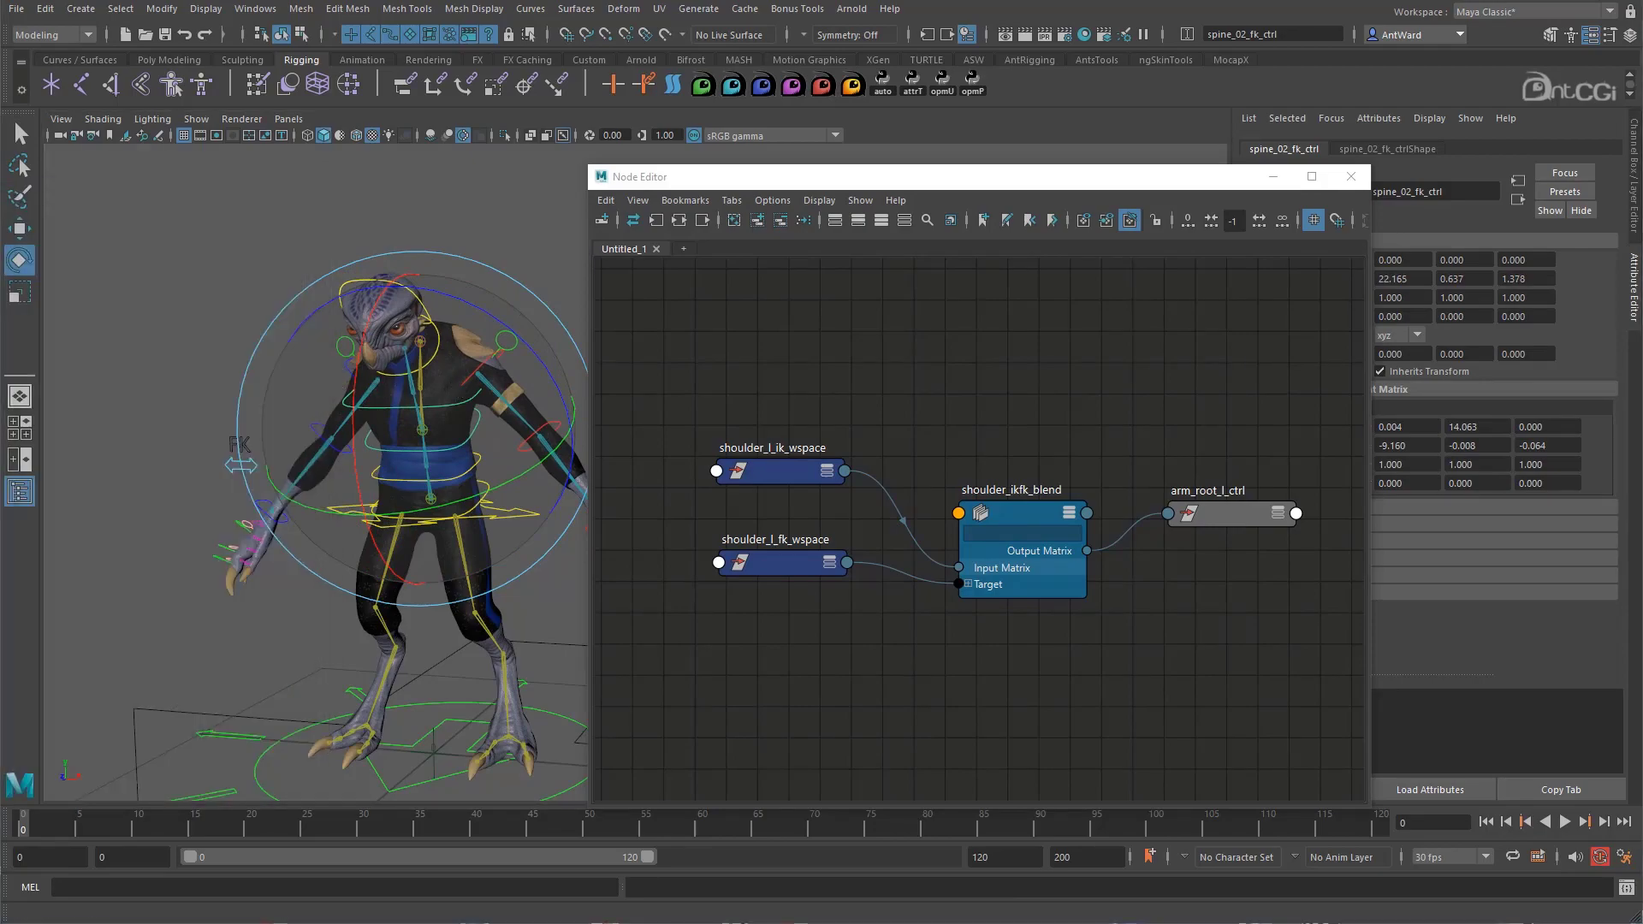
{"action": "left_click_drag", "start_coordinate": [325, 359], "coordinate": [366, 477], "text": "alt"}
Set the IK FK Switch on cog_ctrl to 0.
{"action": "left_click", "coordinate": [401, 519]}
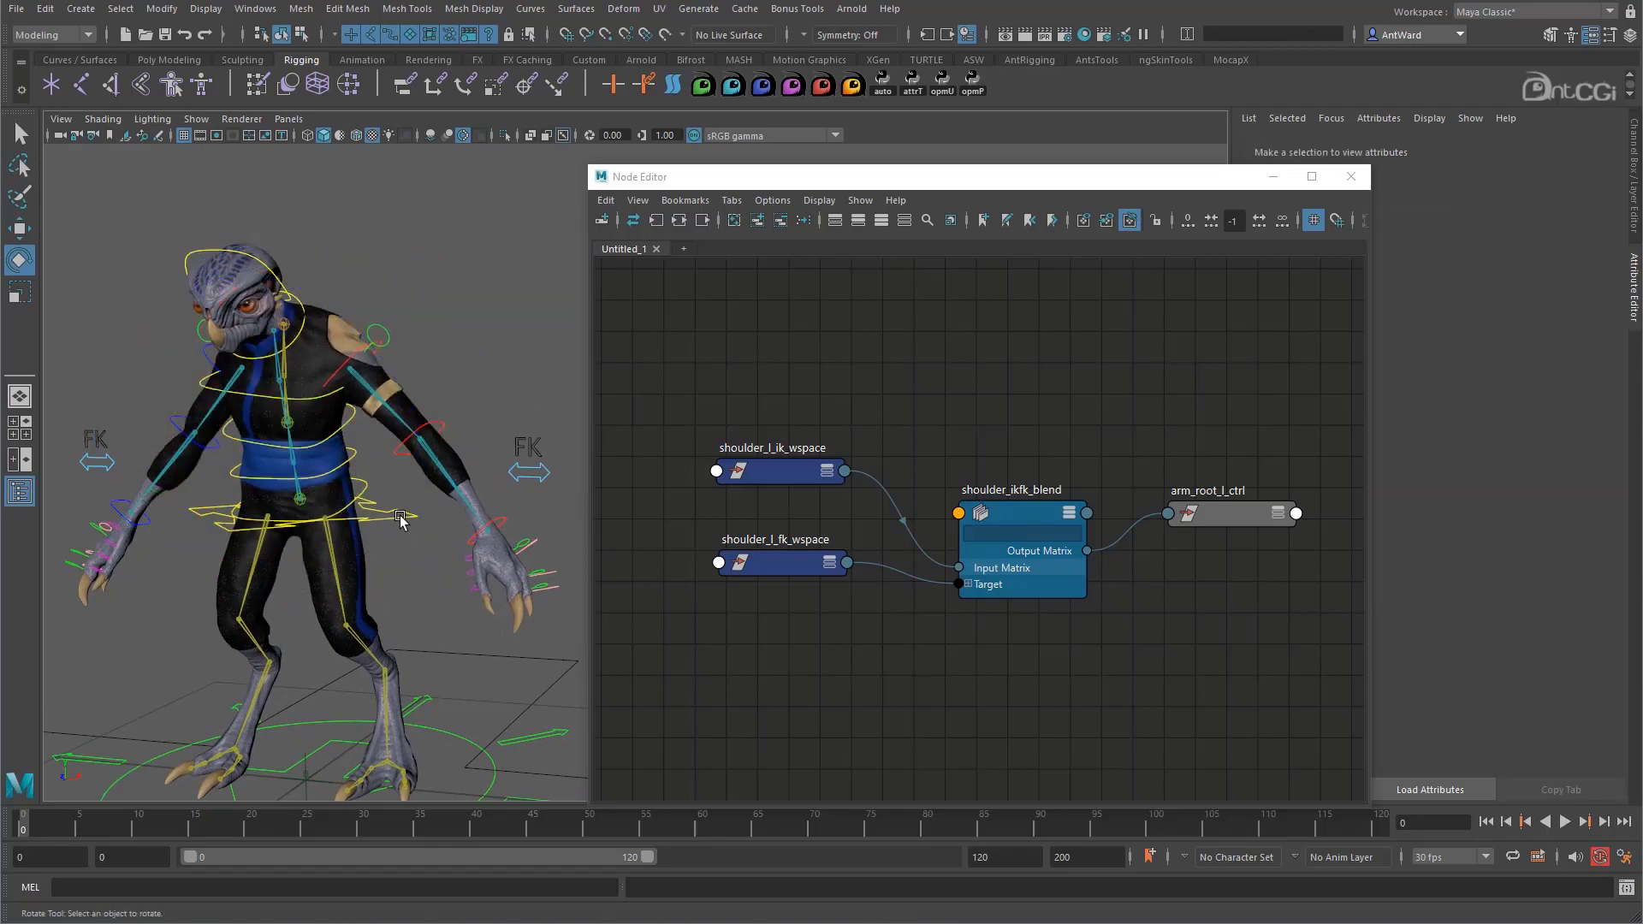
{"action": "left_click", "coordinate": [402, 519]}
{"action": "left_click", "coordinate": [1636, 214]}
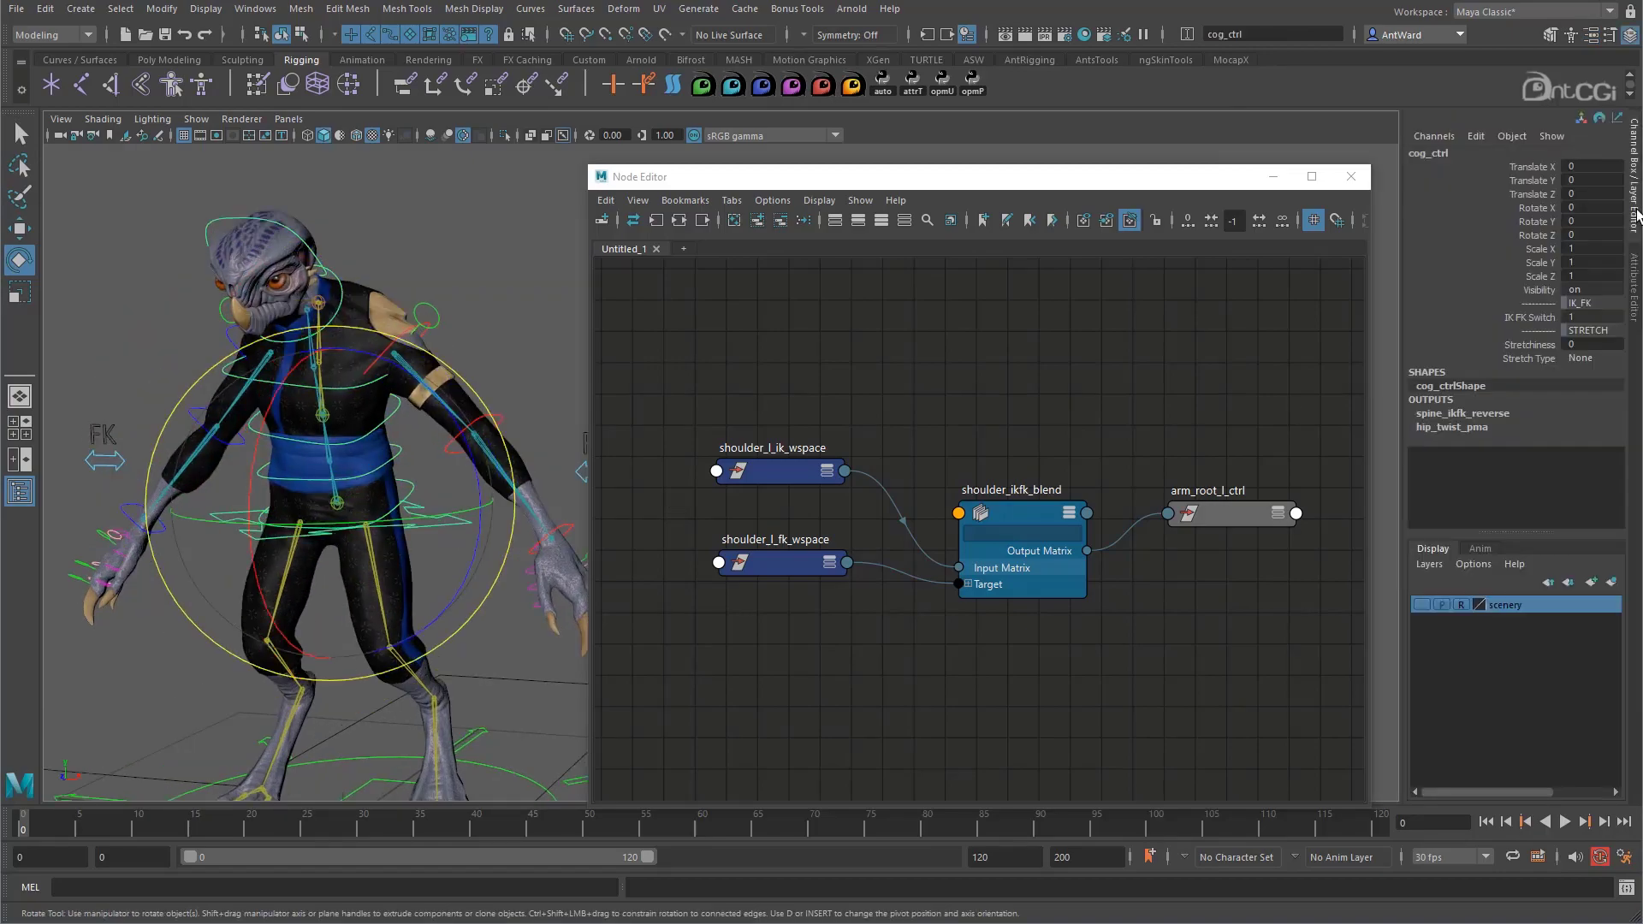
{"action": "left_click", "coordinate": [1551, 318]}
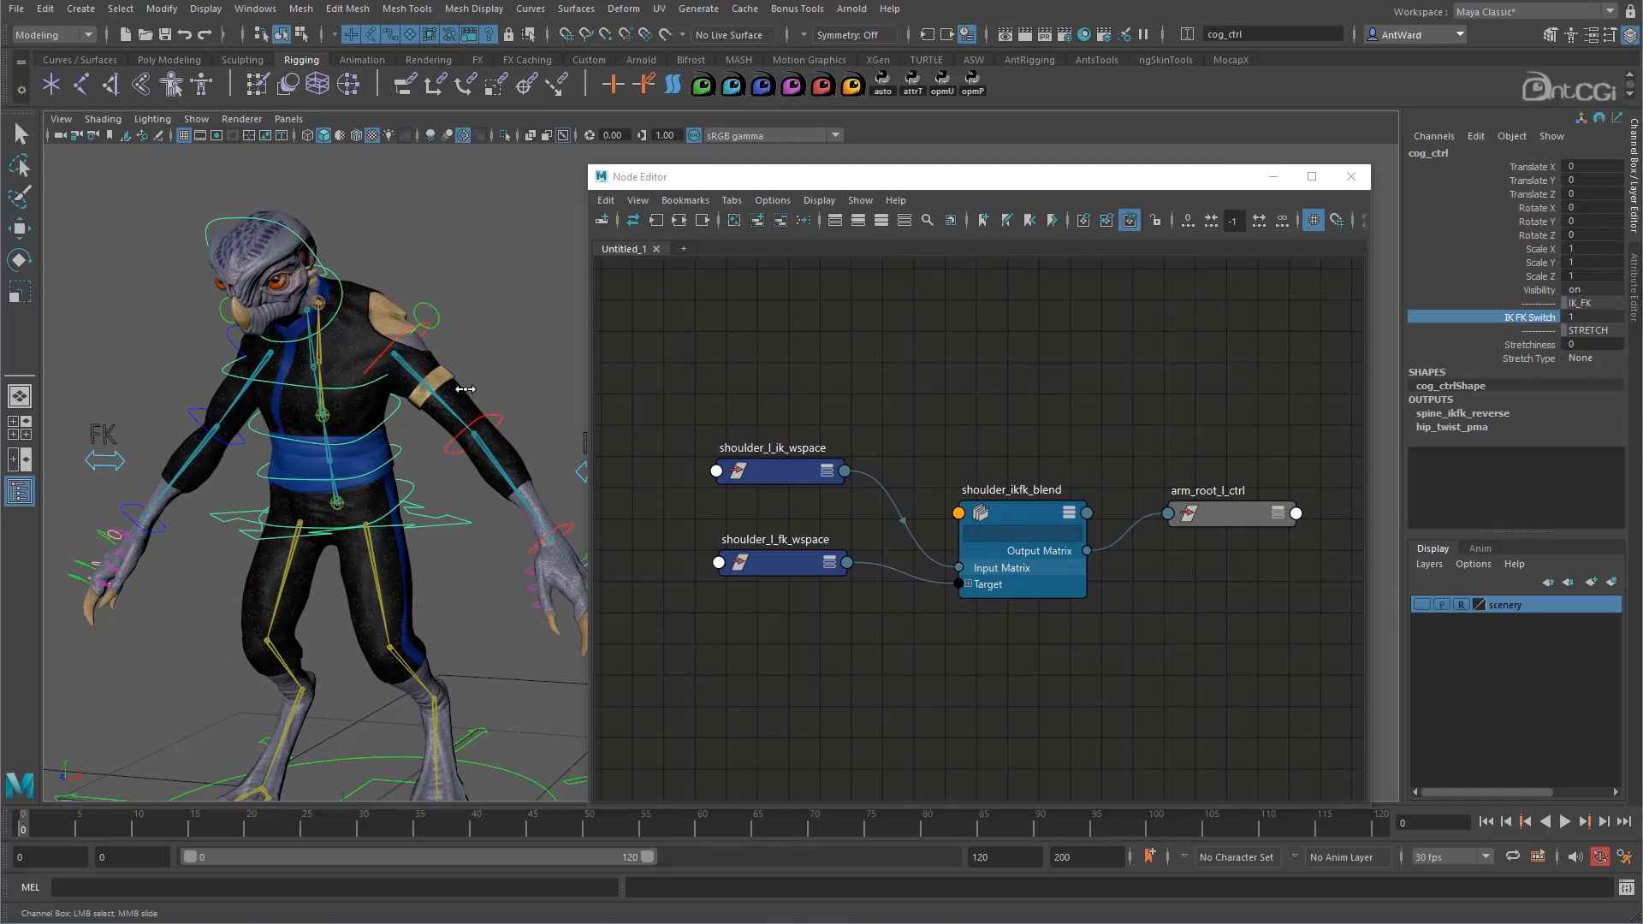
{"action": "middle_click_drag", "start_coordinate": [460, 390], "coordinate": [356, 397]}
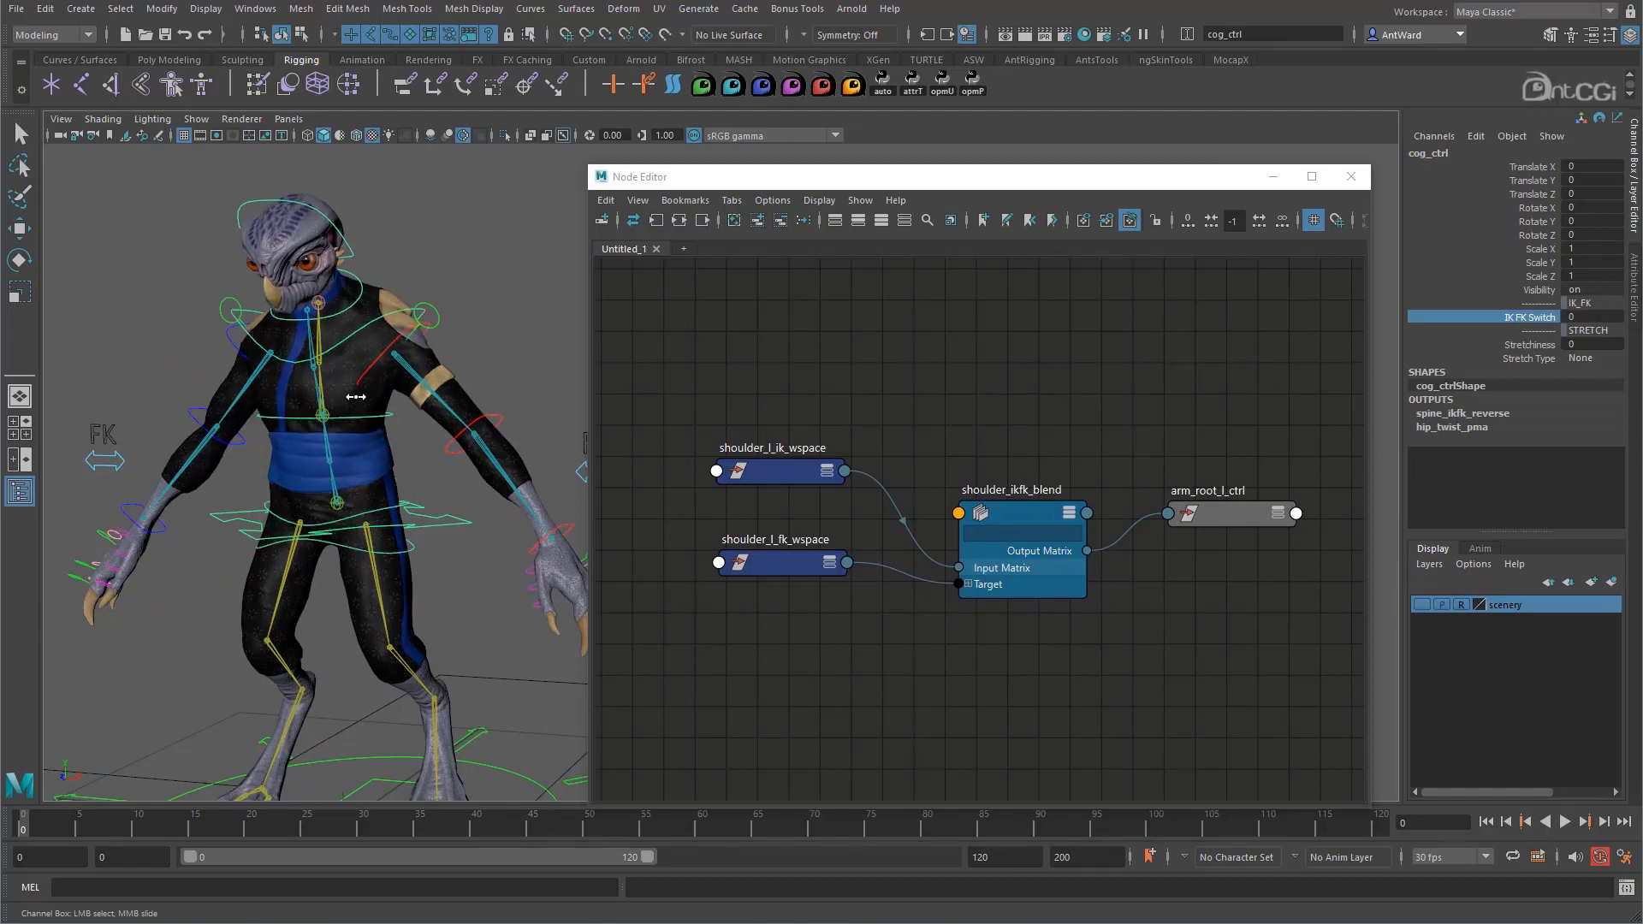
Try moving shoulder_ctrl sideways to a Translate X of about -4.82 to test the IK spine.
{"action": "left_click", "coordinate": [380, 321]}
{"action": "key", "text": "w"}
{"action": "left_click_drag", "start_coordinate": [358, 304], "coordinate": [336, 308]}
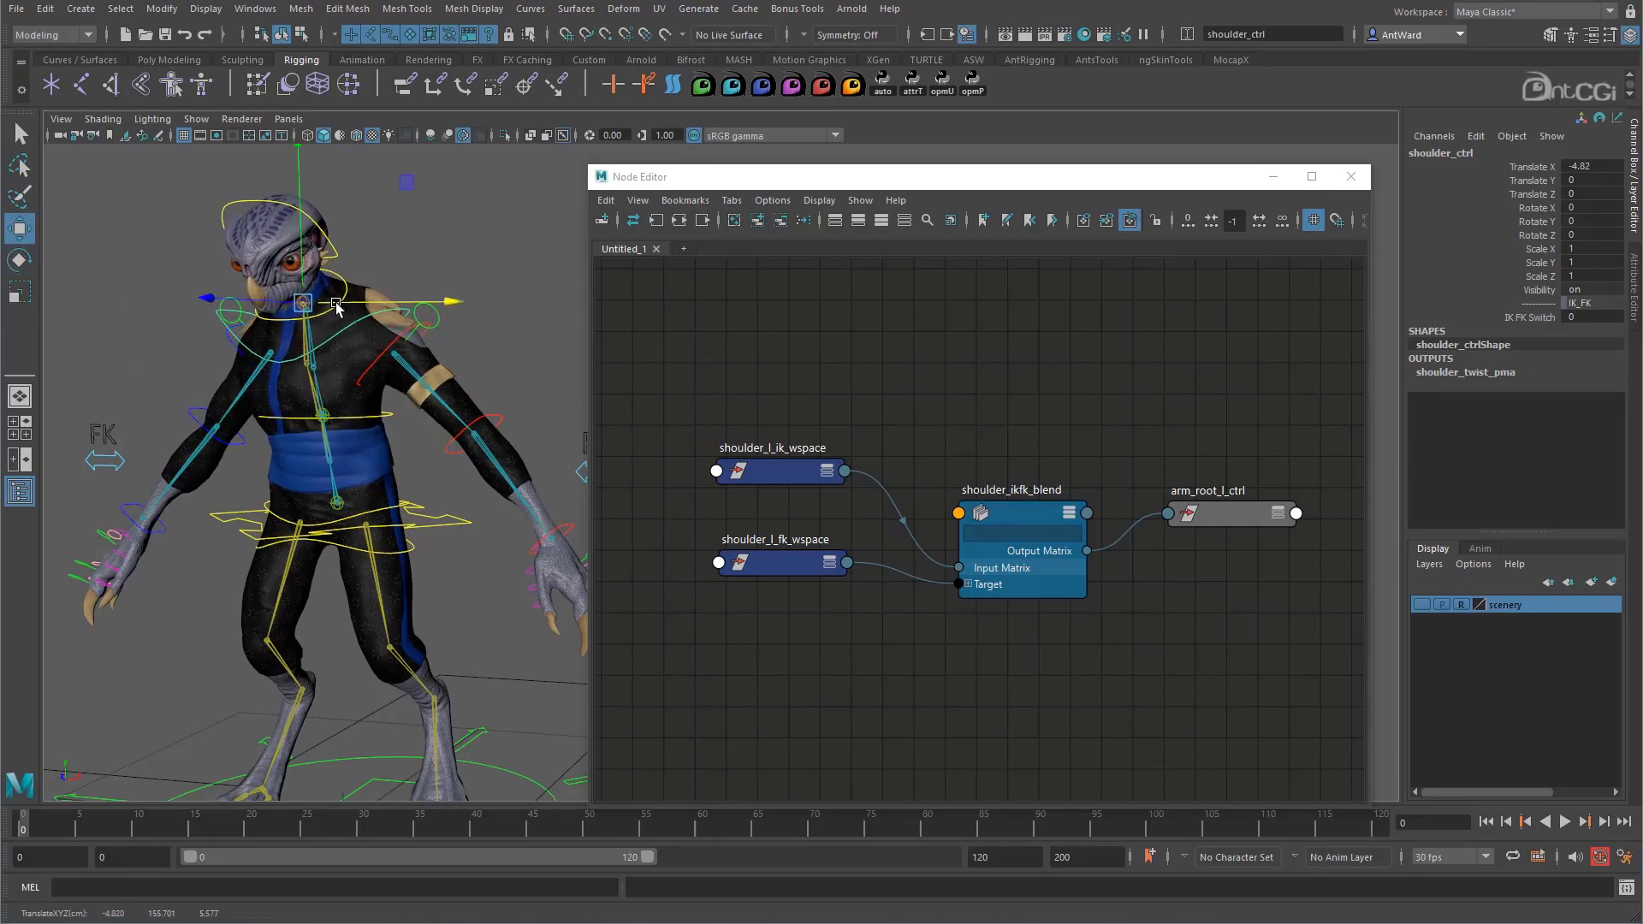
Add cog_ctrl to the node graph and place it above the two wspace nodes.
{"action": "left_click", "coordinate": [459, 524]}
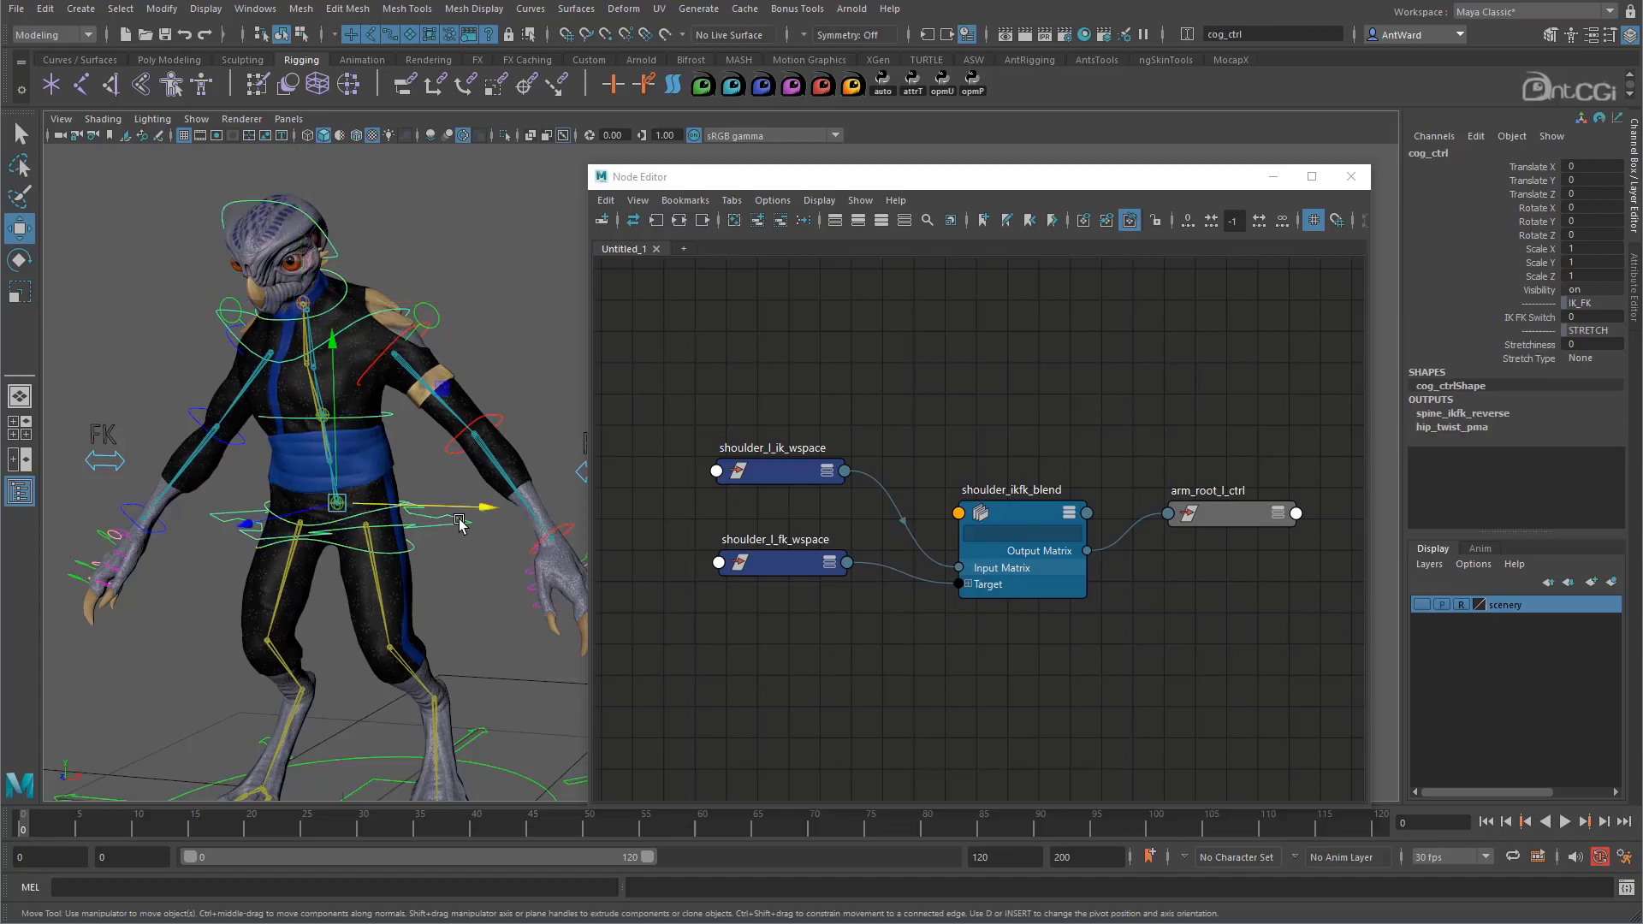
{"action": "left_click", "coordinate": [757, 220]}
{"action": "left_click_drag", "start_coordinate": [952, 419], "coordinate": [766, 342]}
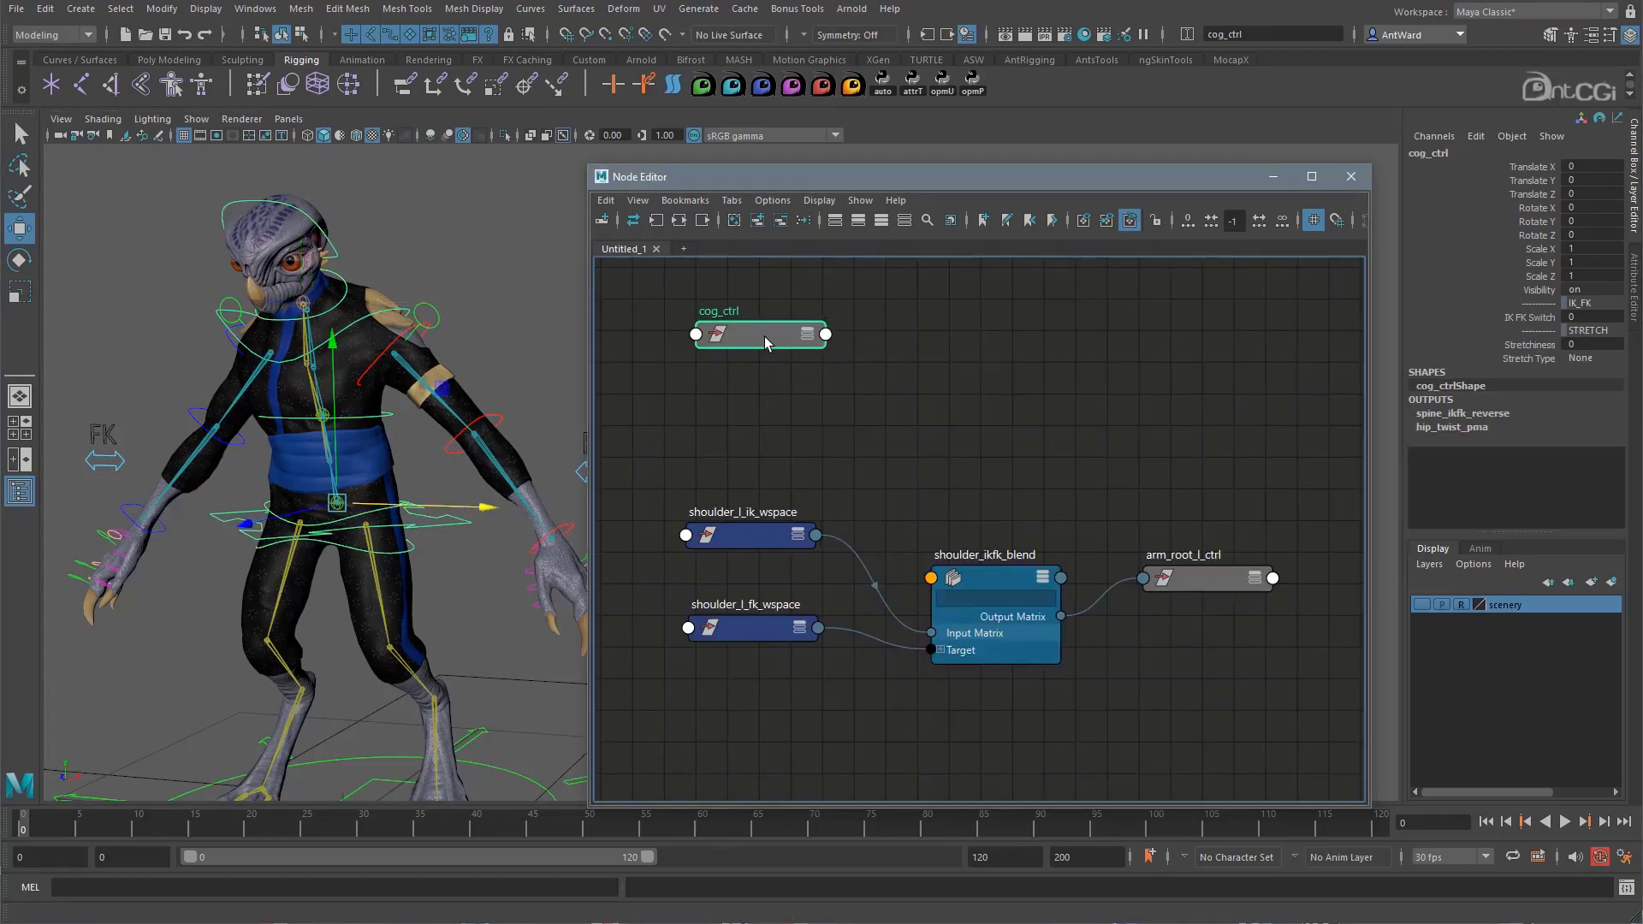
Connect the IK_FK_Switch attribute of cog_ctrl to the envelope of shoulder_ikfk_blend.
{"action": "left_click", "coordinate": [826, 335]}
{"action": "left_click", "coordinate": [887, 669]}
{"action": "scroll", "coordinate": [630, 566], "scroll_direction": "down", "scroll_amount": 15}
{"action": "left_click", "coordinate": [599, 707]}
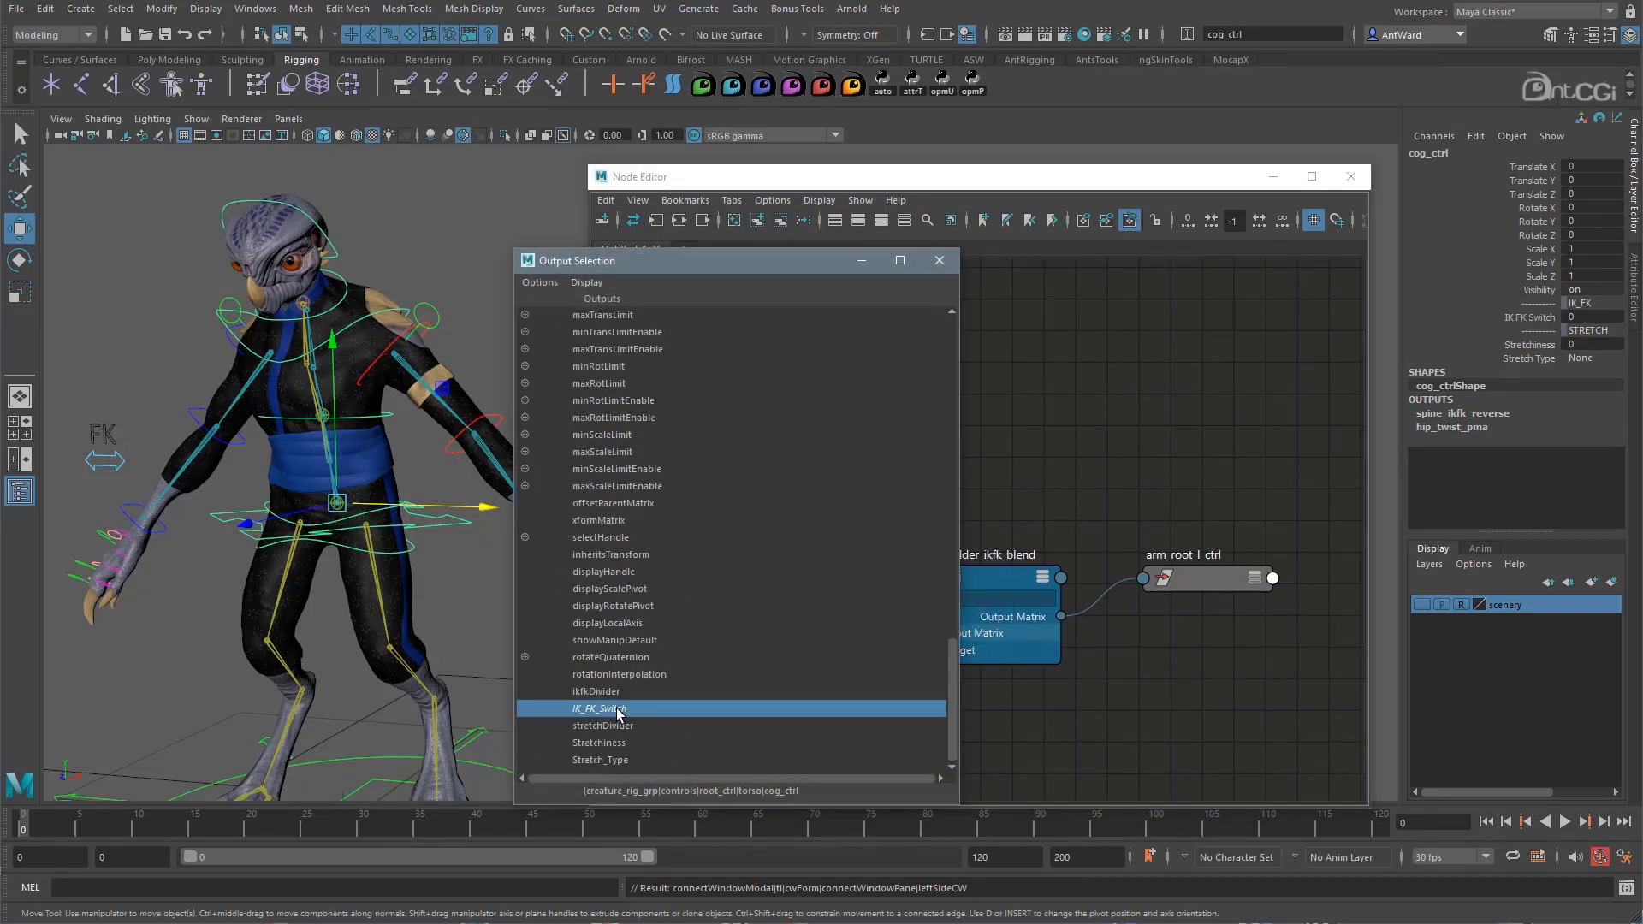
{"action": "left_click", "coordinate": [931, 578]}
{"action": "left_click", "coordinate": [967, 590]}
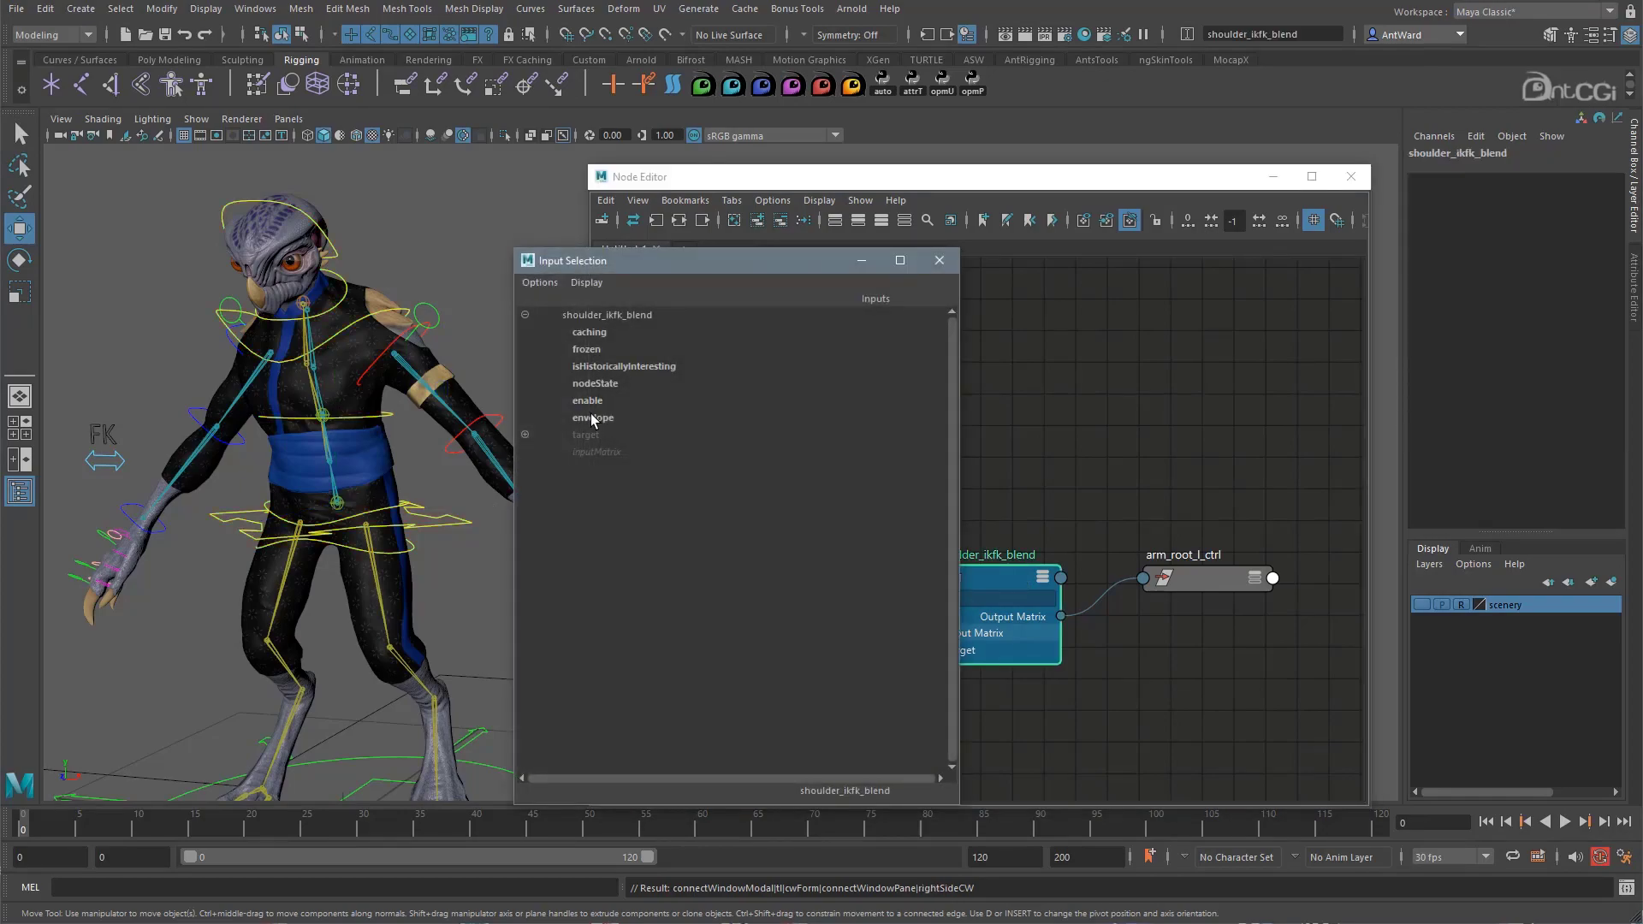
{"action": "left_click", "coordinate": [592, 418]}
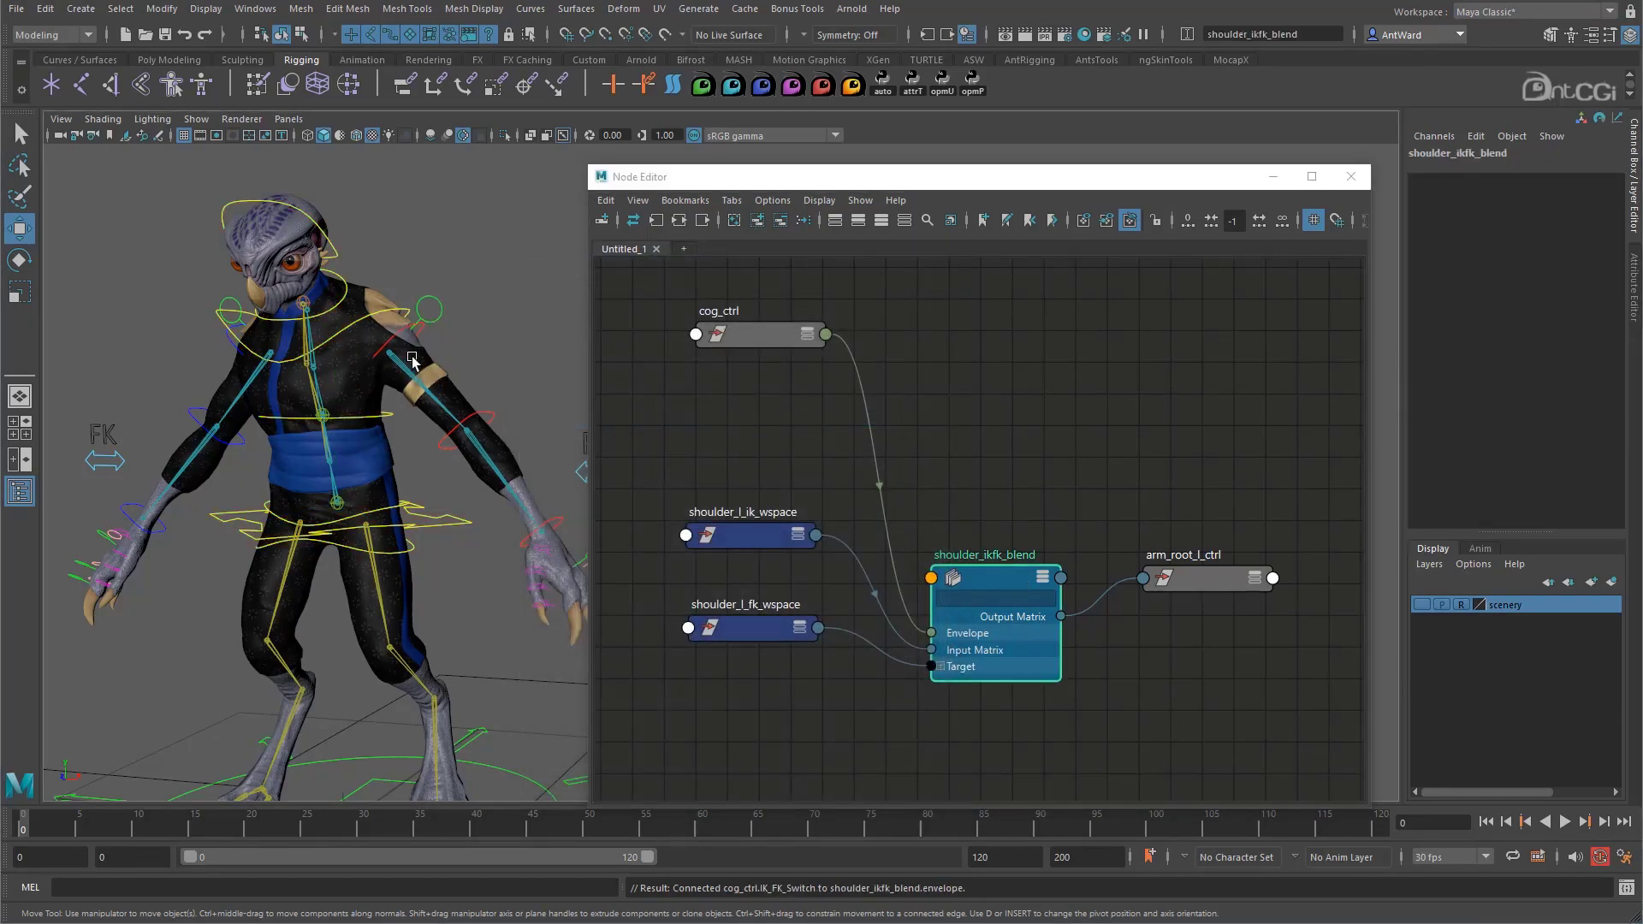
Pose shoulder_ctrl with translation of about 7.158, -2.919, -2.464 and rotation of about 1.536, -3.973, 1.845.
{"action": "left_click", "coordinate": [406, 310]}
{"action": "left_click_drag", "start_coordinate": [307, 310], "coordinate": [351, 322]}
{"action": "key", "text": "e"}
{"action": "key", "text": "w"}
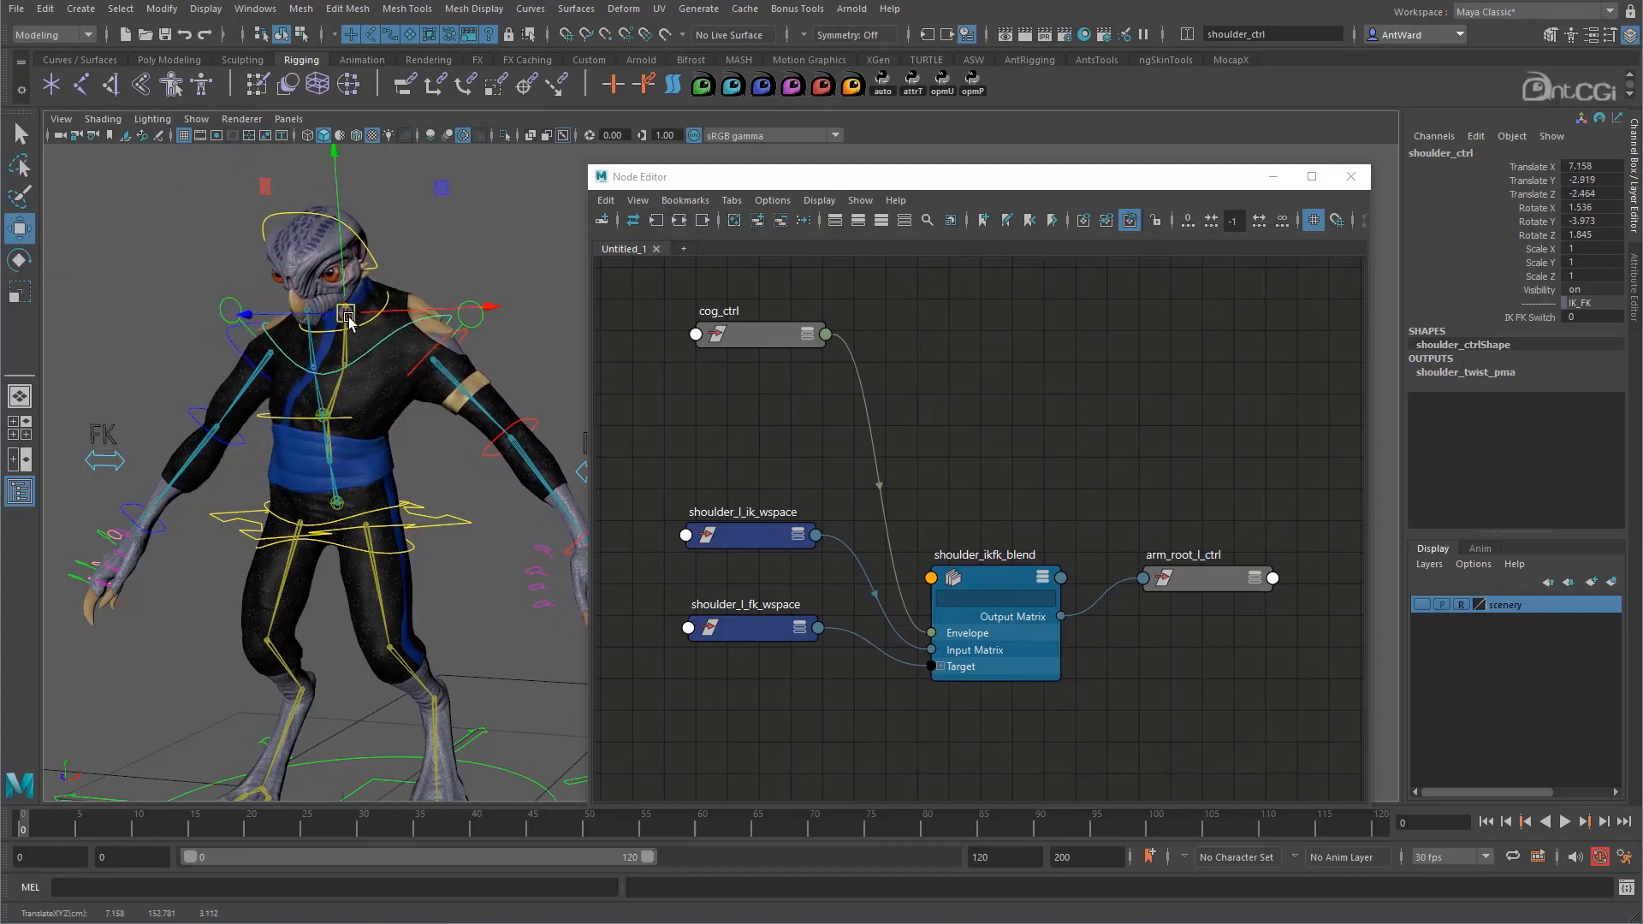
Scrub the IK FK Switch on cog_ctrl to test the arm following both spines, ending at 0.
{"action": "left_click", "coordinate": [471, 528]}
{"action": "left_click", "coordinate": [1480, 319]}
{"action": "middle_click_drag", "start_coordinate": [561, 455], "coordinate": [477, 437]}
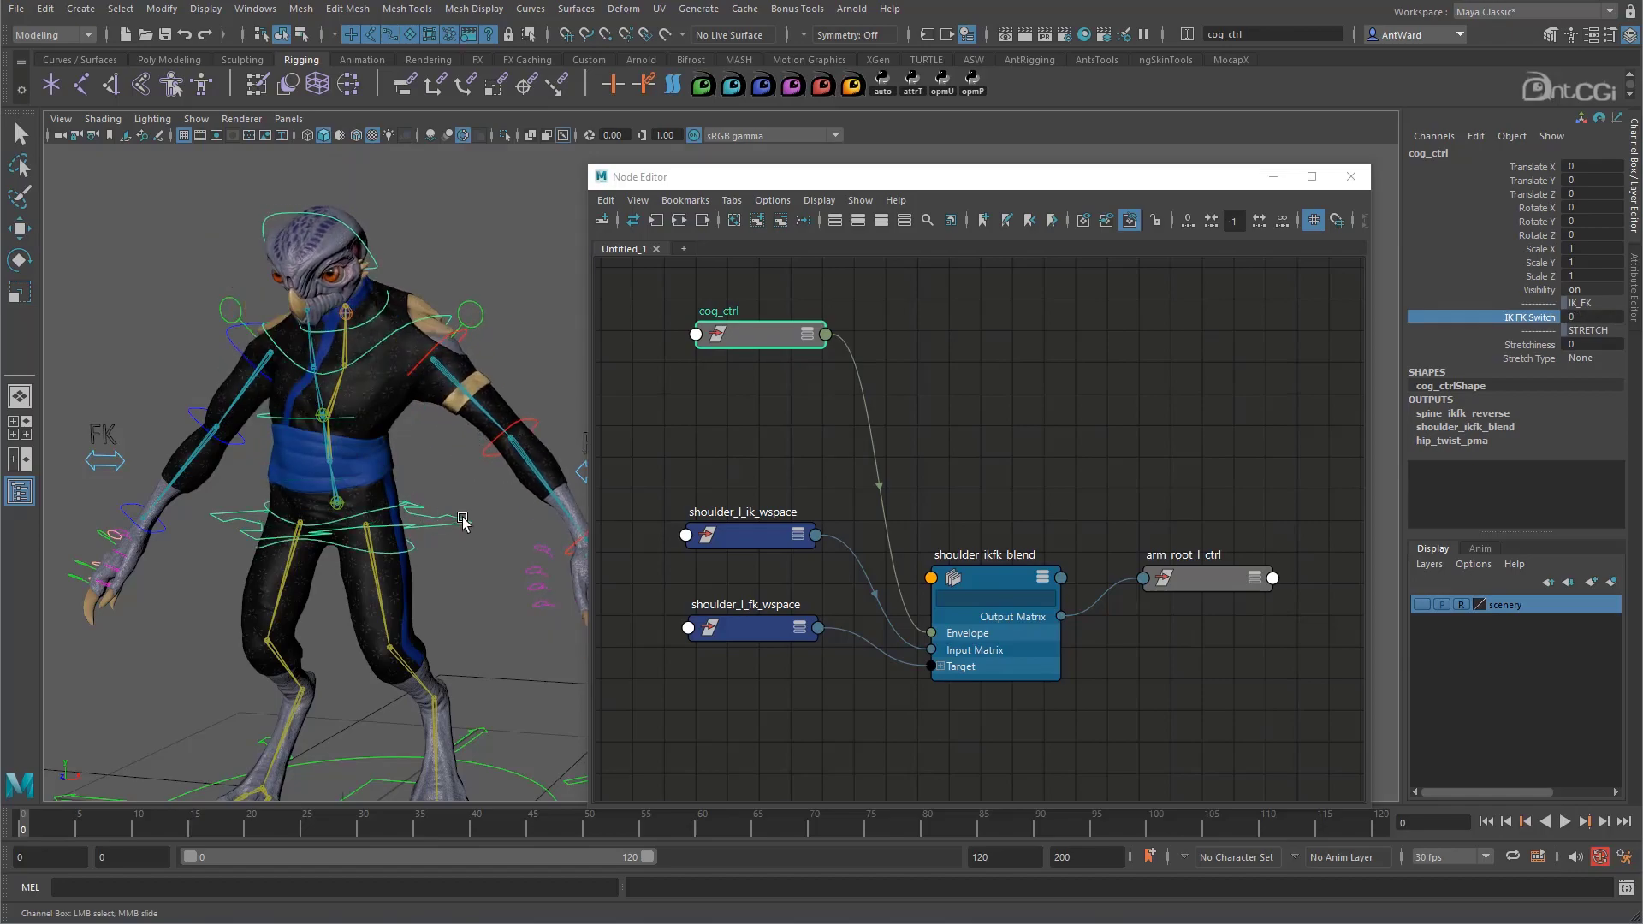
Rotate root_ctrl to about -7.415, 11.616, -11.385 to test the arm connection.
{"action": "left_click_drag", "start_coordinate": [406, 516], "coordinate": [487, 629], "text": "alt"}
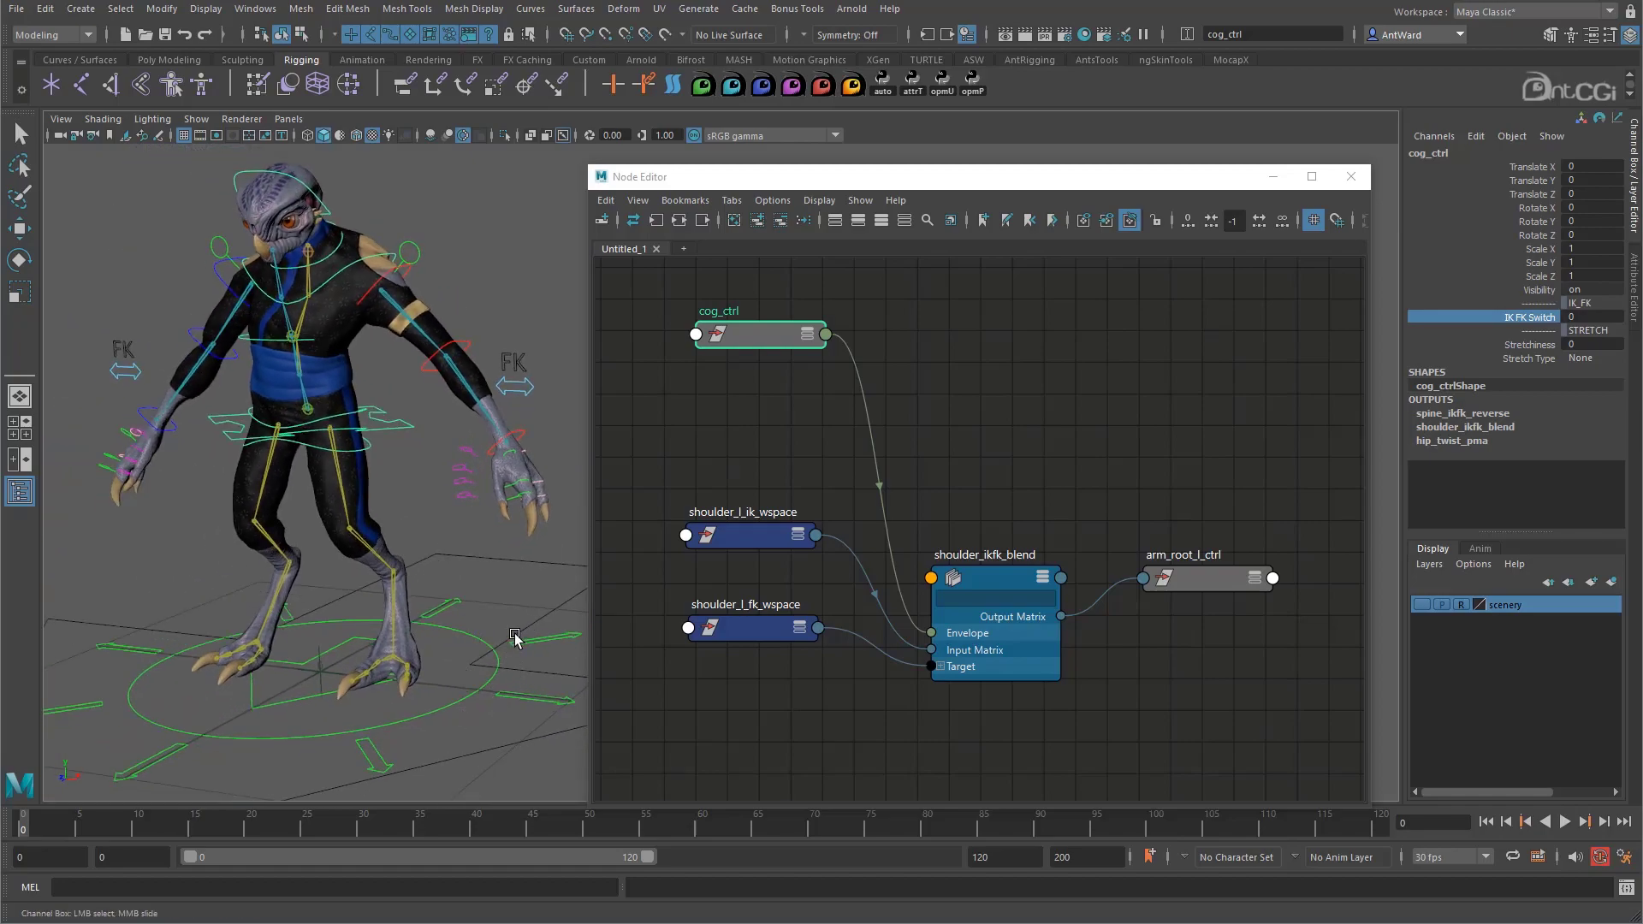
{"action": "left_click", "coordinate": [493, 695]}
{"action": "key", "text": "e"}
{"action": "left_click_drag", "start_coordinate": [325, 597], "coordinate": [467, 530]}
{"action": "middle_click_drag", "start_coordinate": [467, 531], "coordinate": [394, 531], "text": "alt"}
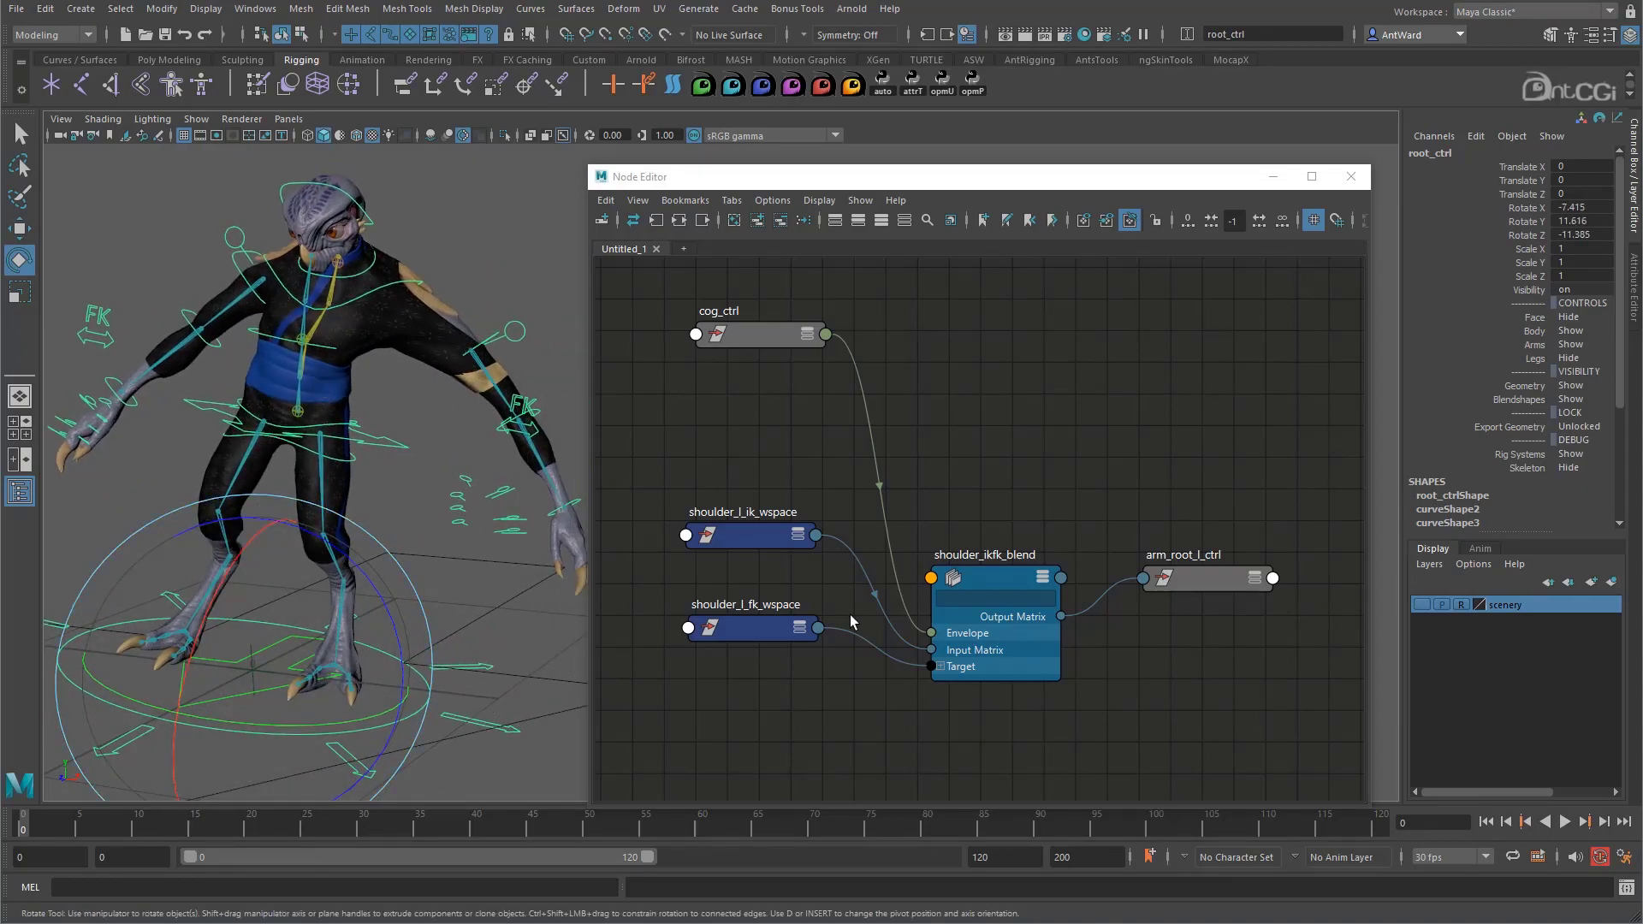
Rearrange the node graph, separating the two wspace nodes from shoulder_ikfk_blend and arm_root_l_ctrl to leave room between them.
{"action": "left_click_drag", "start_coordinate": [982, 579], "coordinate": [1061, 369]}
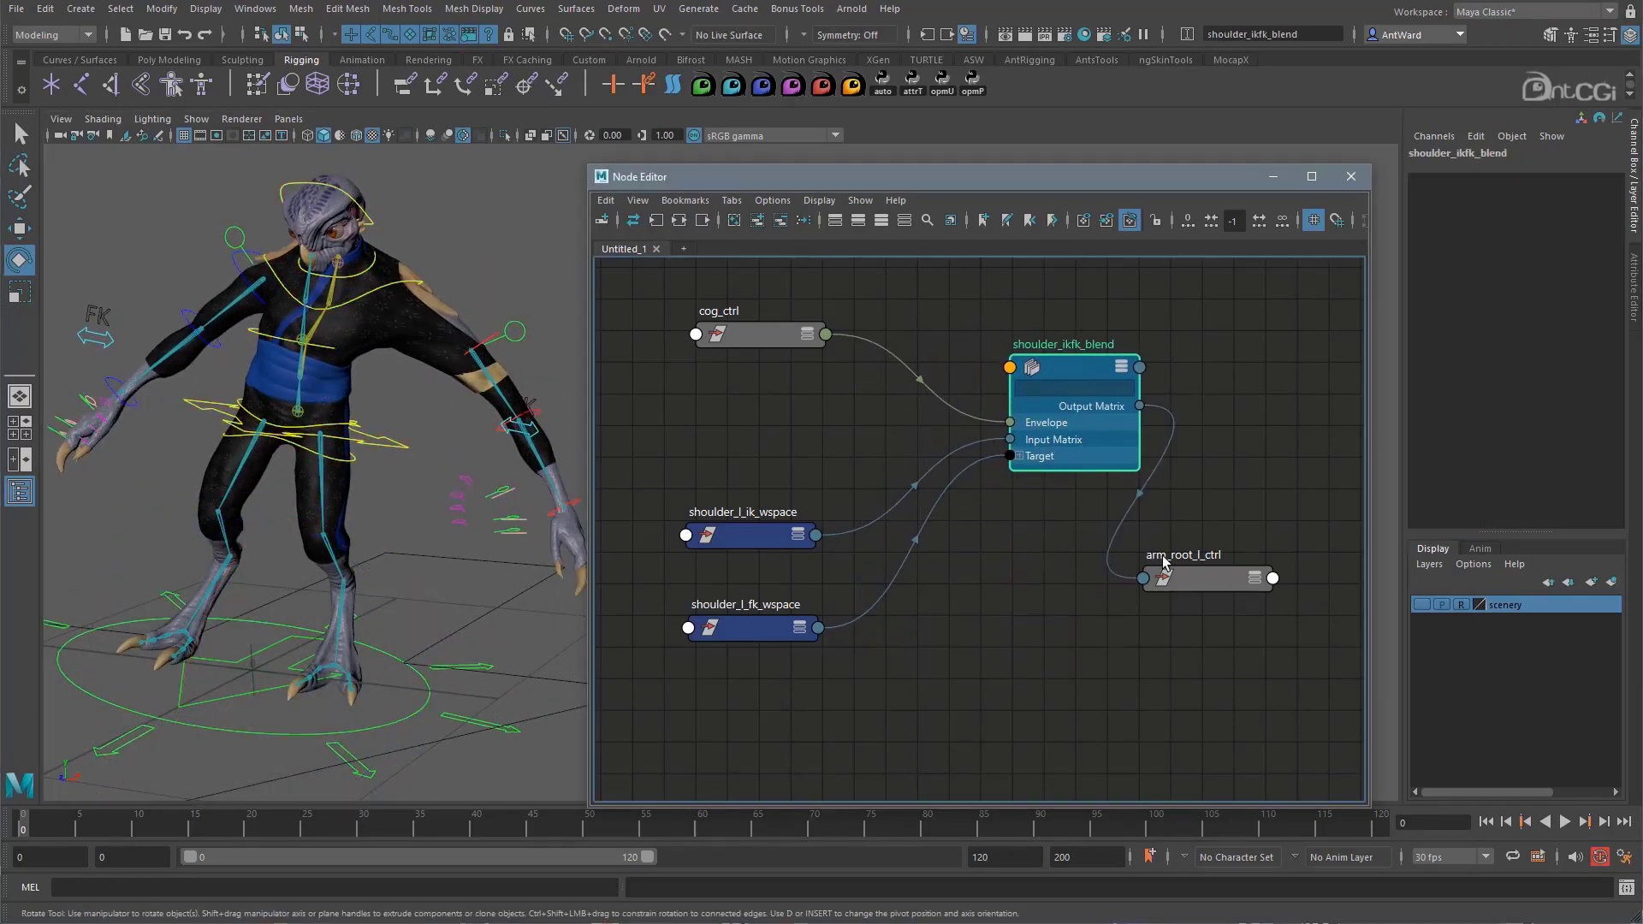
{"action": "left_click", "coordinate": [1192, 568]}
{"action": "left_click_drag", "start_coordinate": [1192, 568], "coordinate": [1267, 380]}
{"action": "scroll", "coordinate": [910, 587], "scroll_direction": "down", "scroll_amount": 1}
{"action": "middle_click_drag", "start_coordinate": [910, 587], "coordinate": [1011, 548]}
{"action": "left_click", "coordinate": [886, 501]}
{"action": "left_click", "coordinate": [888, 597], "text": "shift"}
{"action": "left_click_drag", "start_coordinate": [888, 598], "coordinate": [717, 509]}
{"action": "middle_click_drag", "start_coordinate": [796, 532], "coordinate": [840, 607]}
{"action": "left_click", "coordinate": [841, 607]}
{"action": "left_click_drag", "start_coordinate": [756, 467], "coordinate": [756, 440]}
Create a multMatrix node between the wspace nodes and shoulder_ikfk_blend, with its connected attributes displayed.
{"action": "left_click", "coordinate": [1045, 630]}
{"action": "key", "text": "Tab"}
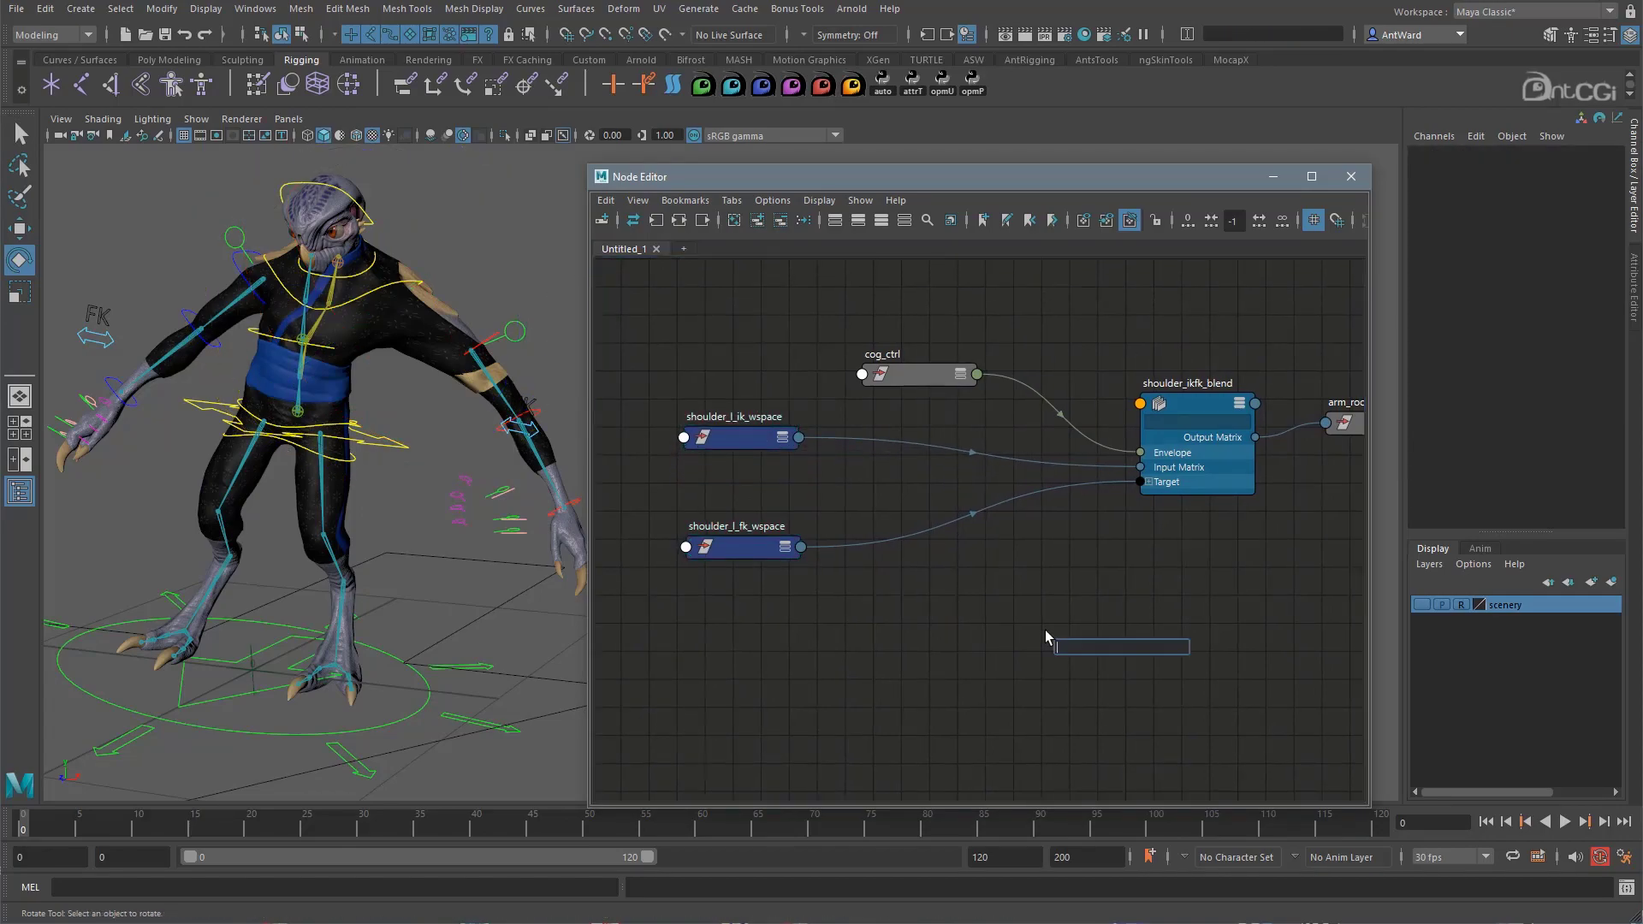
{"action": "type", "text": "mult"}
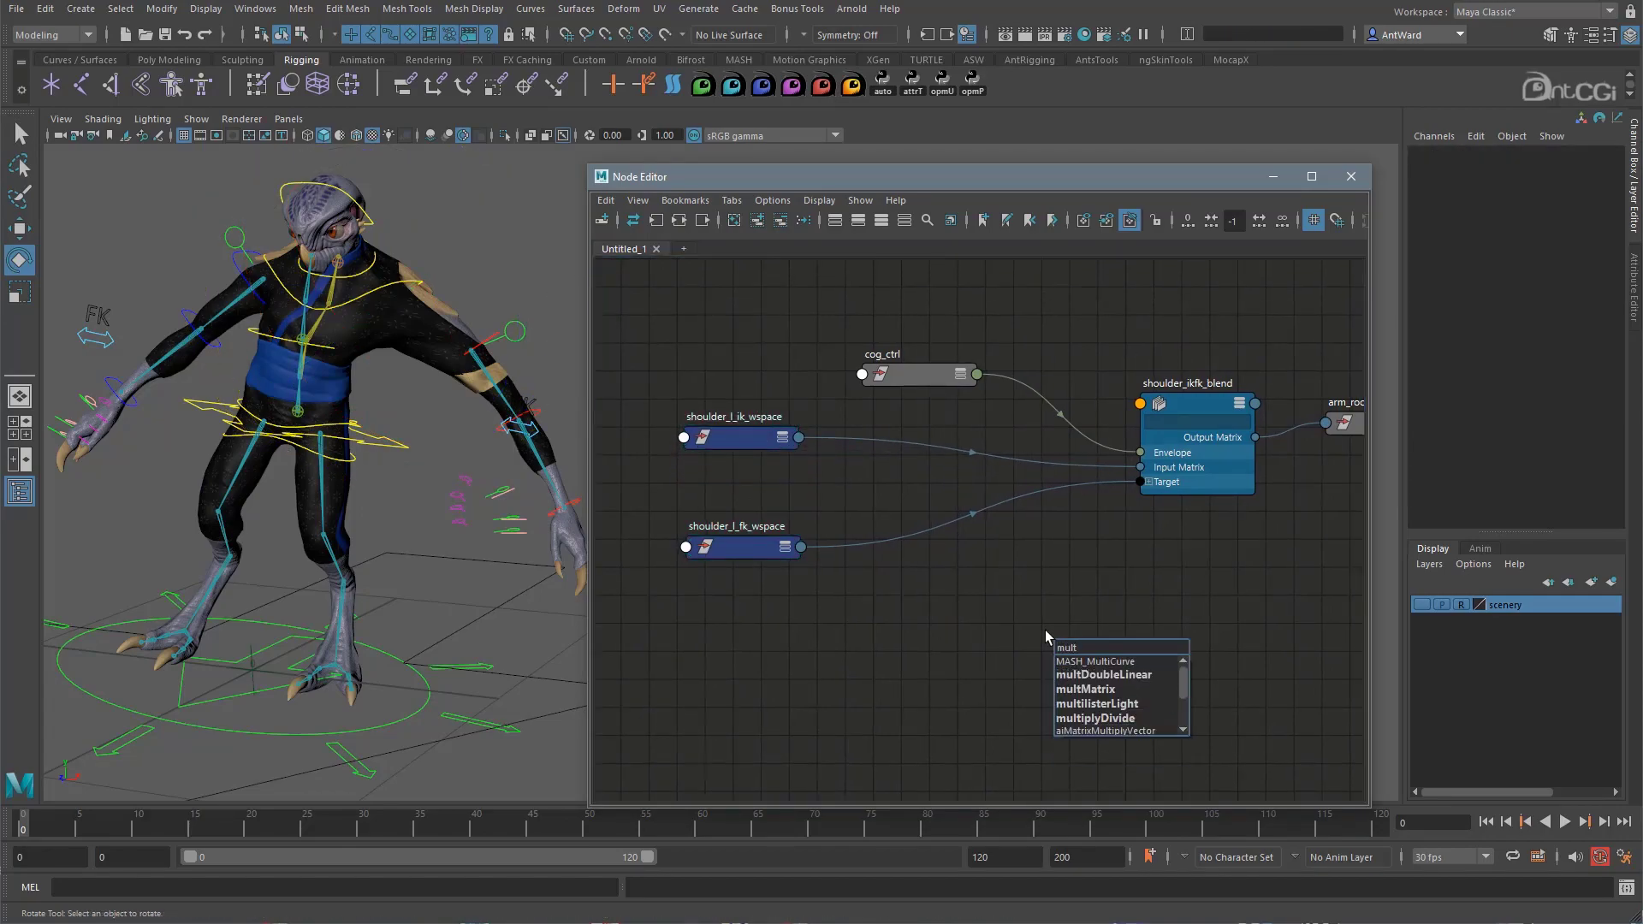
{"action": "left_click", "coordinate": [1104, 689]}
{"action": "left_click_drag", "start_coordinate": [1112, 659], "coordinate": [982, 522]}
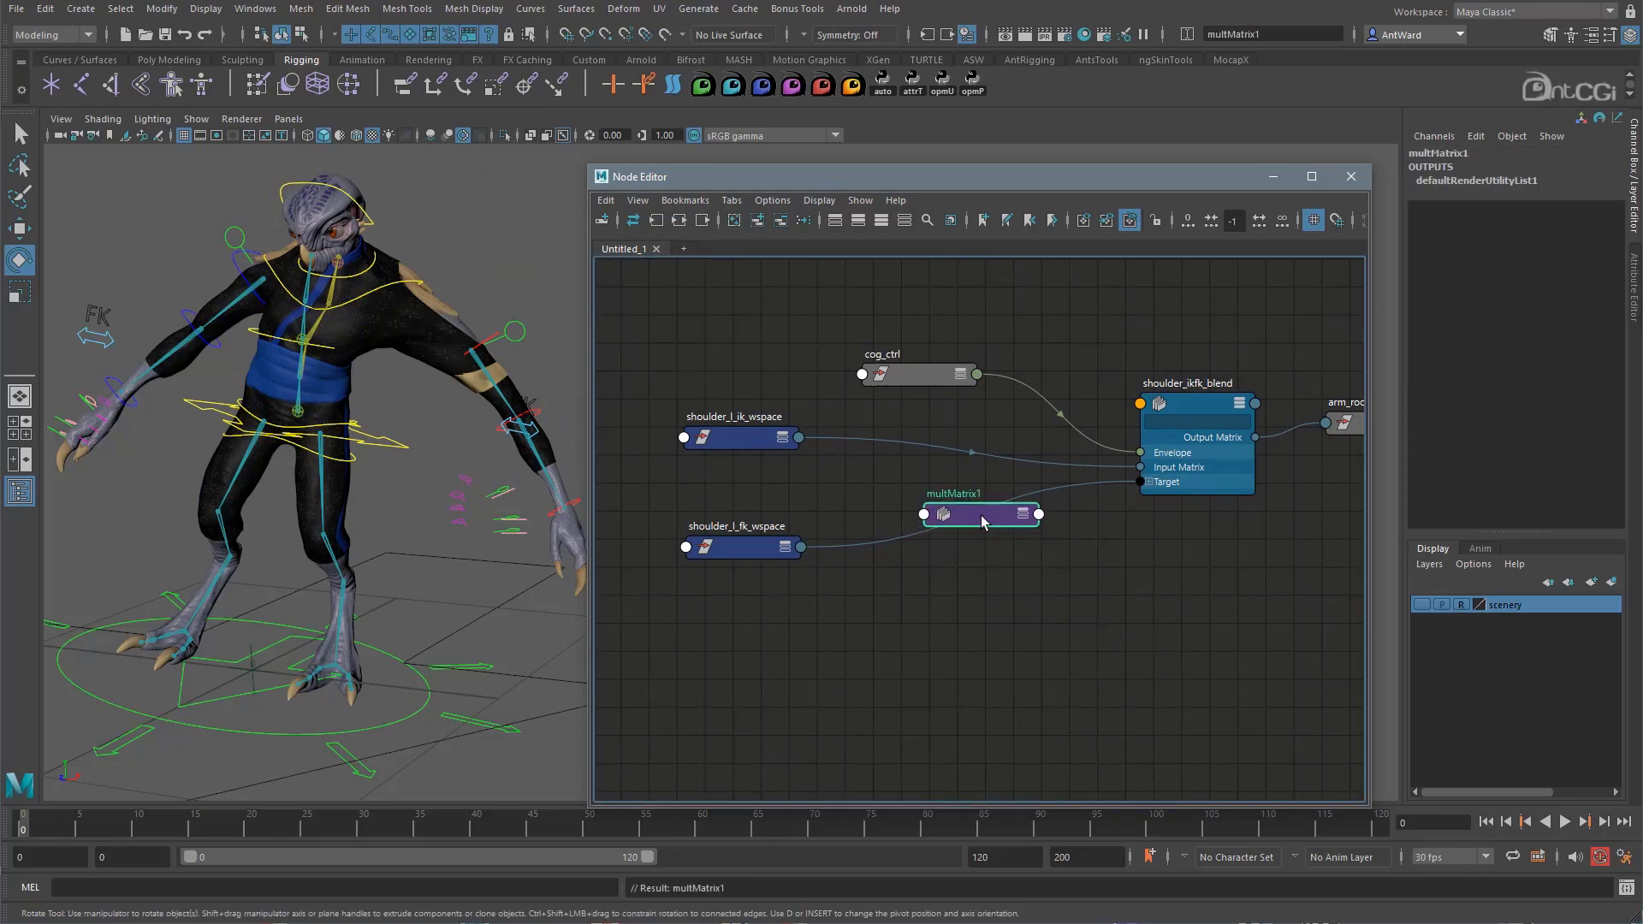
{"action": "key", "text": "2"}
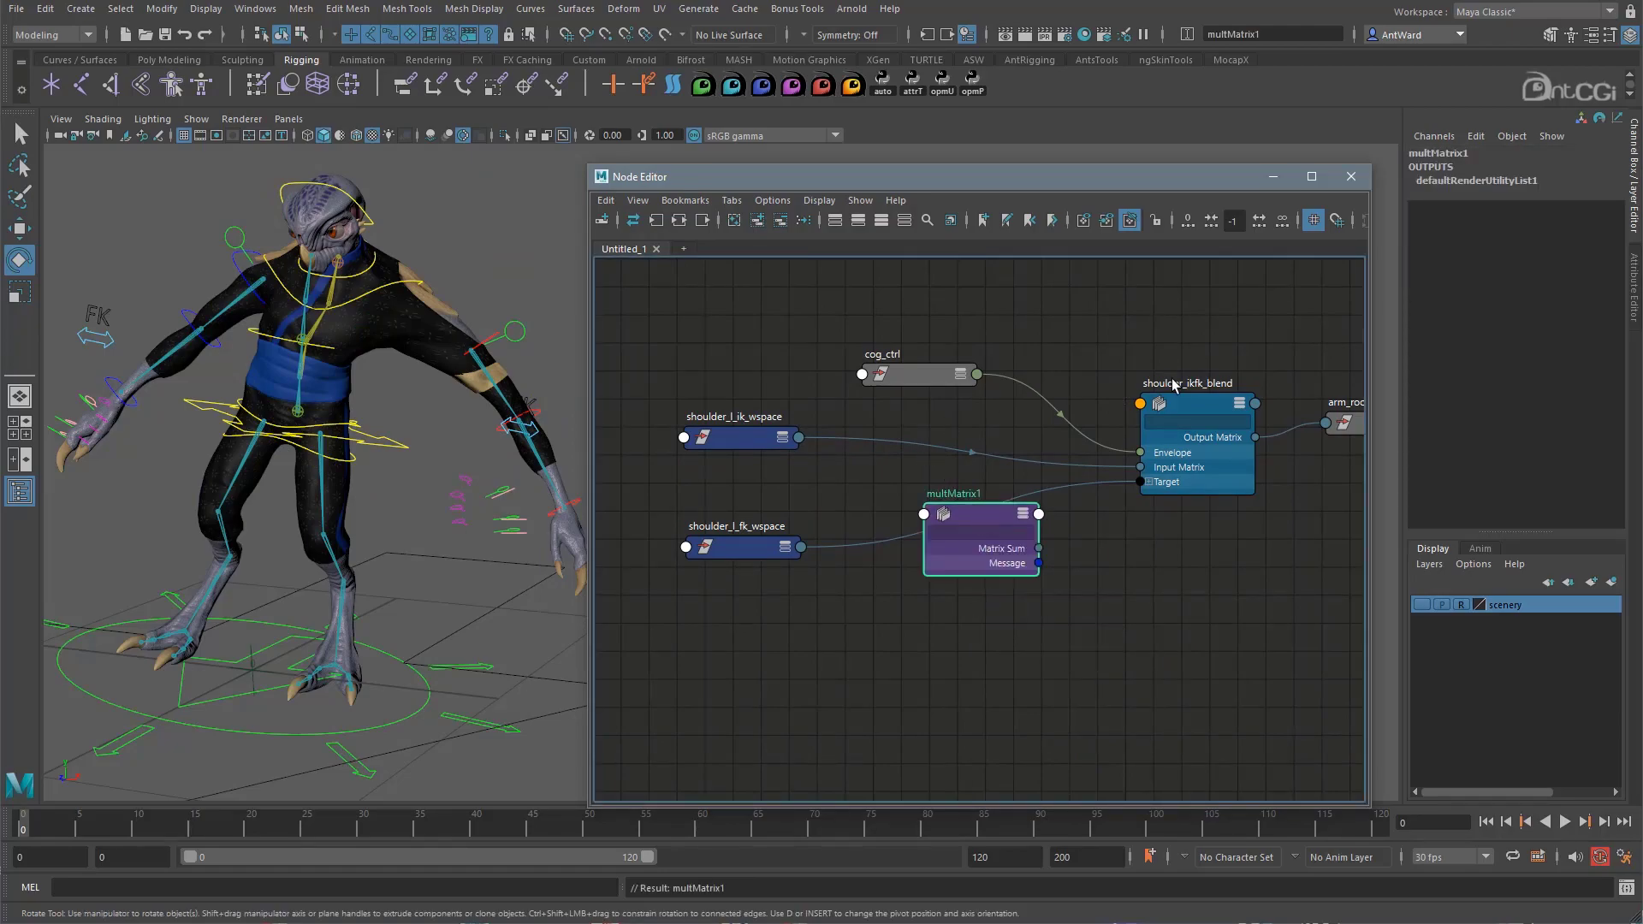
Rename the multMatrix node as shoulder_l_ik_mult, based on the name of shoulder_l_ik_wspace.
{"action": "double_click", "coordinate": [732, 416]}
{"action": "key", "text": "ctrl+c"}
{"action": "double_click", "coordinate": [952, 494]}
{"action": "key", "text": "ctrl+v"}
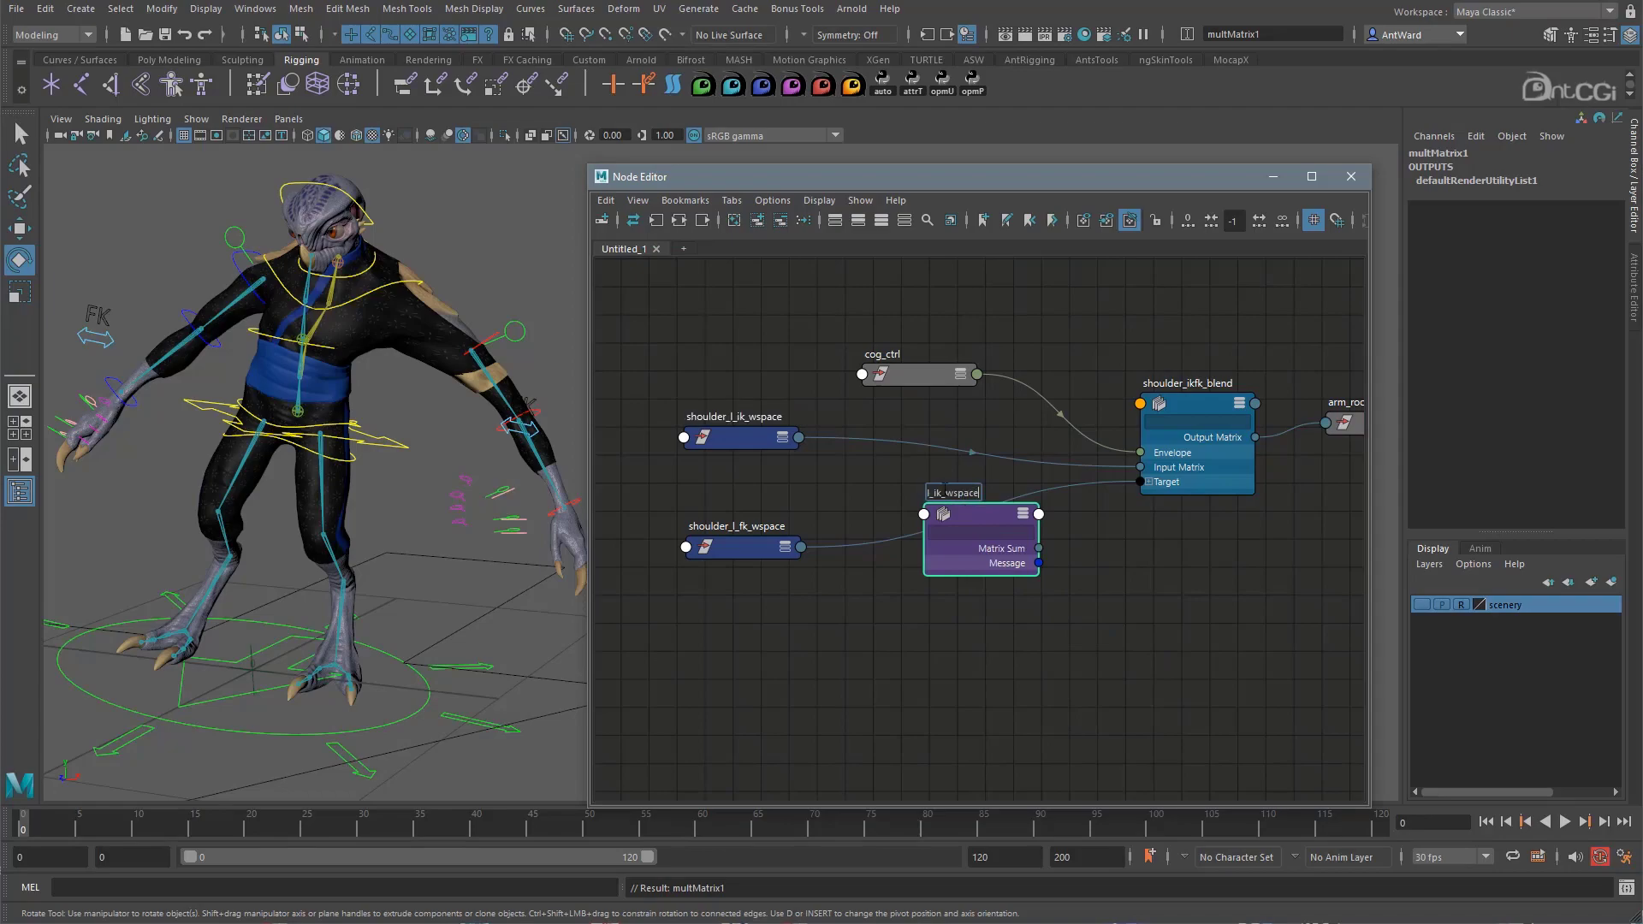
{"action": "type", "text": "mult"}
{"action": "key", "text": "Return"}
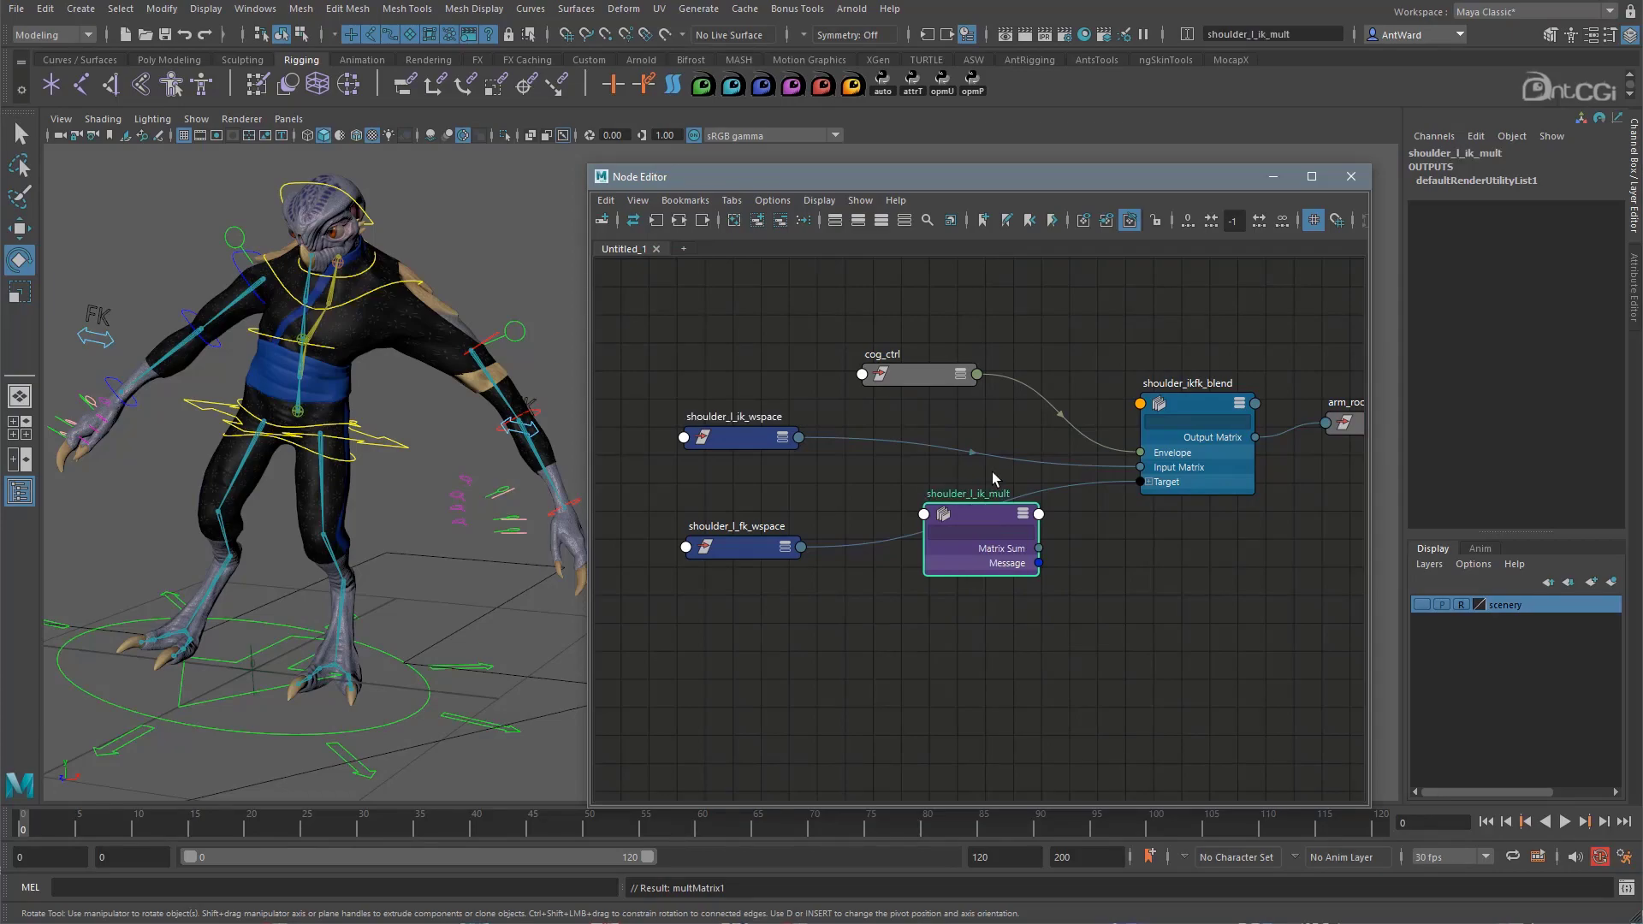
Line up shoulder_l_ik_mult with shoulder_l_ik_wspace, duplicate it, and place the copy below it.
{"action": "left_click_drag", "start_coordinate": [972, 517], "coordinate": [957, 464]}
{"action": "key", "text": "ctrl+d"}
{"action": "left_click_drag", "start_coordinate": [980, 679], "coordinate": [971, 606]}
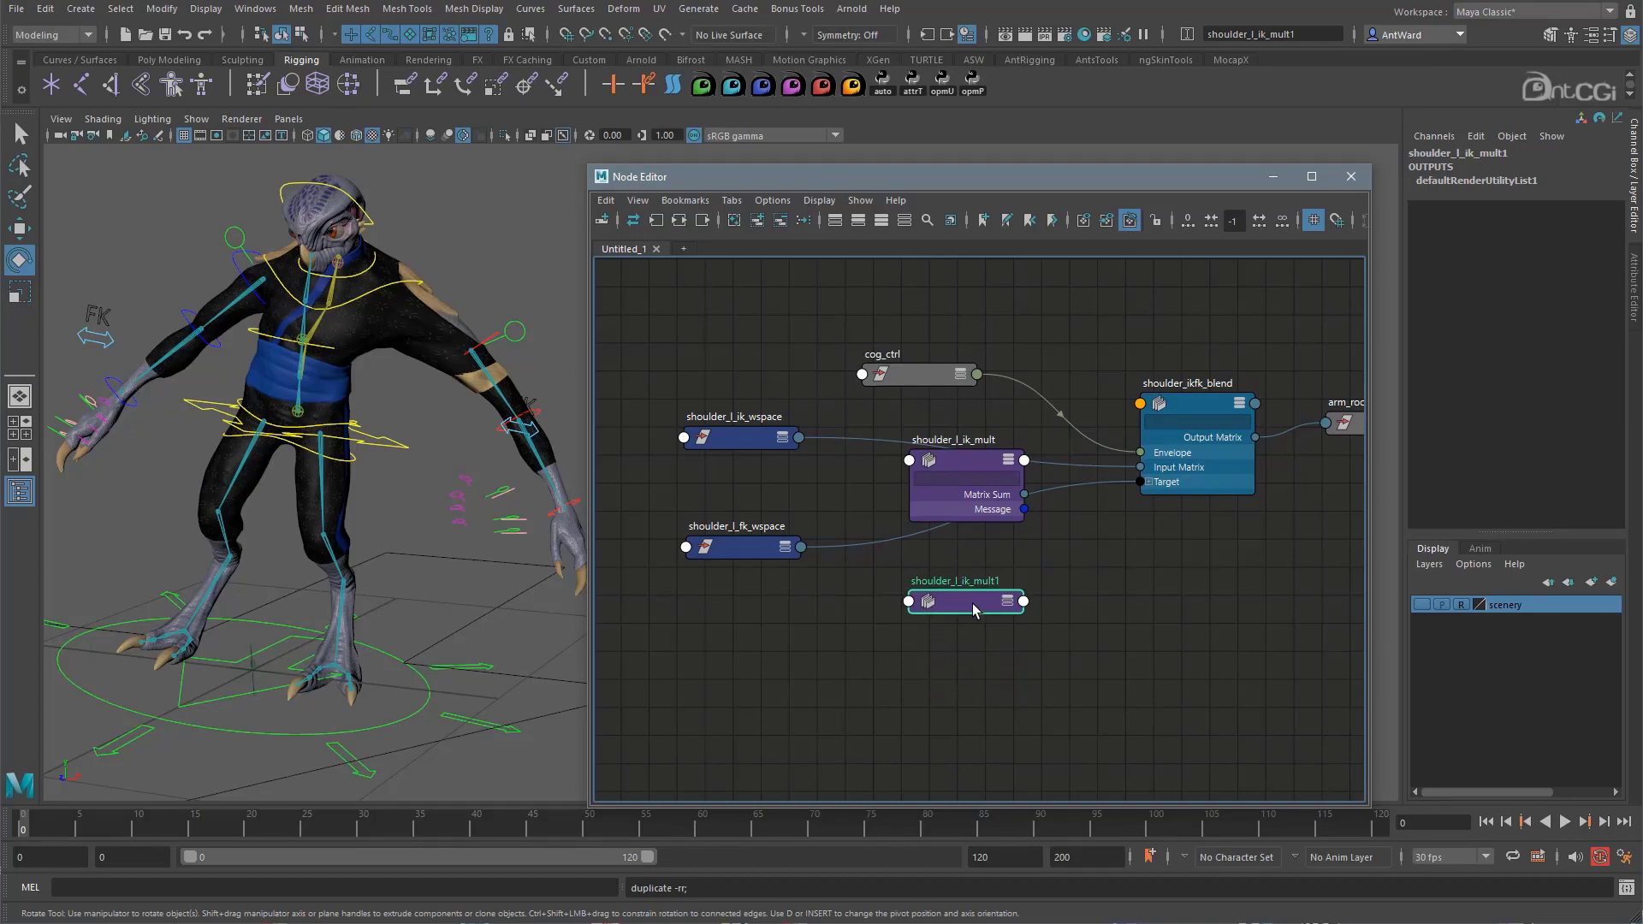
Rename the duplicated multMatrix node as shoulder_l_fk_mult and place shoulder_l_fk_wspace beside it, leaving a gap below shoulder_l_ik_wspace.
{"action": "key", "text": "2"}
{"action": "left_click_drag", "start_coordinate": [733, 552], "coordinate": [720, 605]}
{"action": "double_click", "coordinate": [966, 580]}
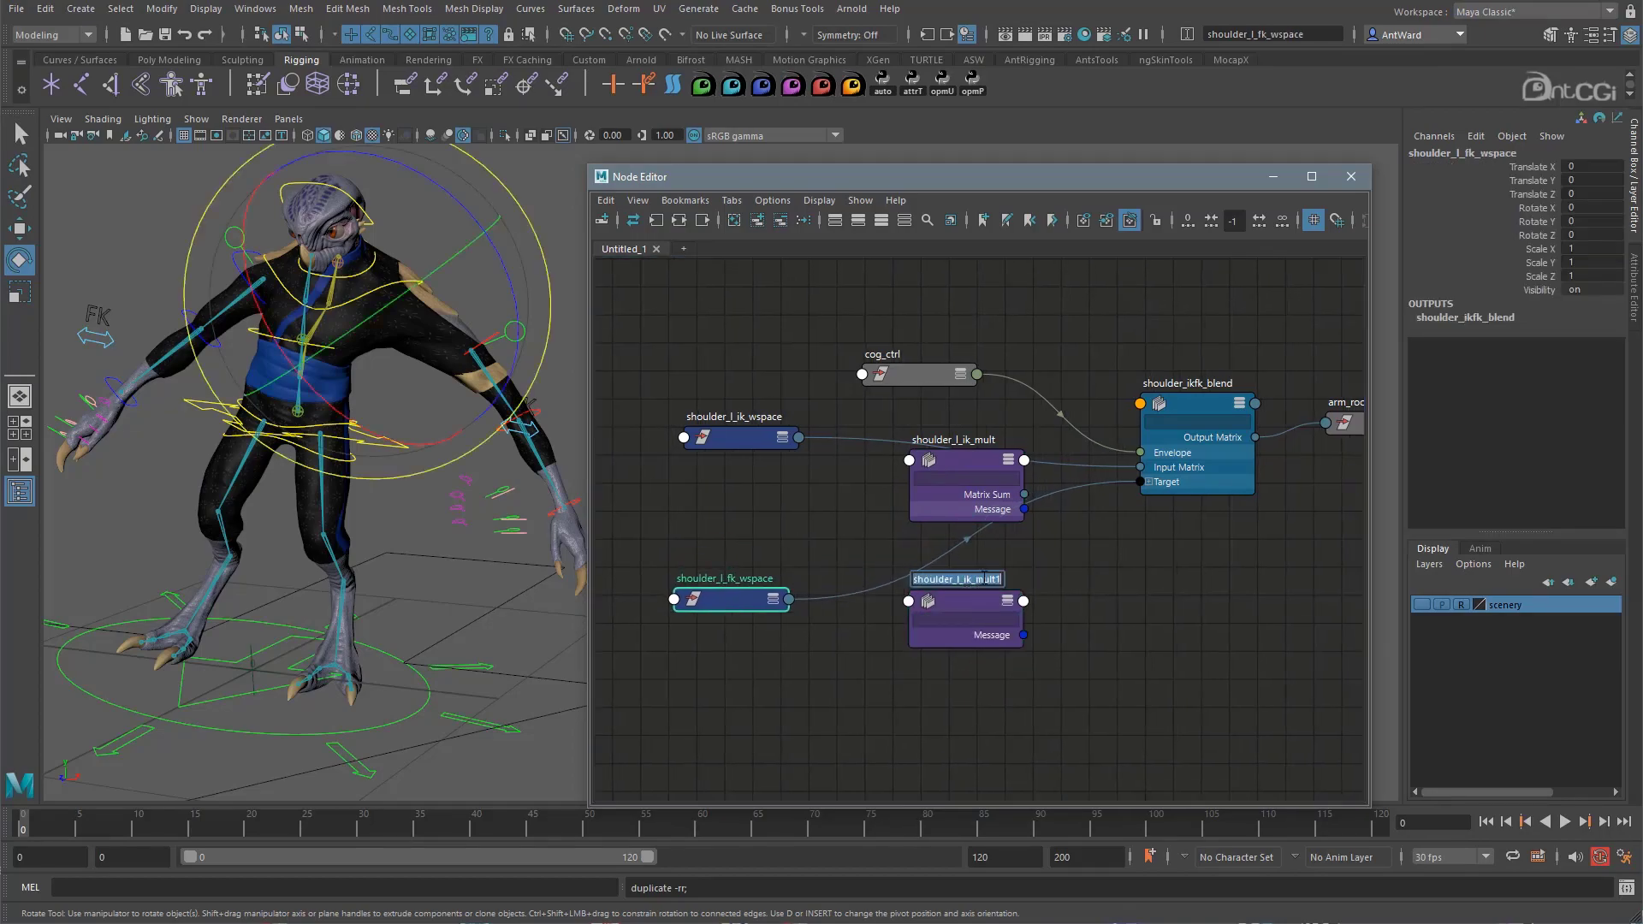
{"action": "left_click", "coordinate": [963, 580]}
{"action": "key", "text": "BackSpace"}
{"action": "type", "text": "f"}
{"action": "key", "text": "Return"}
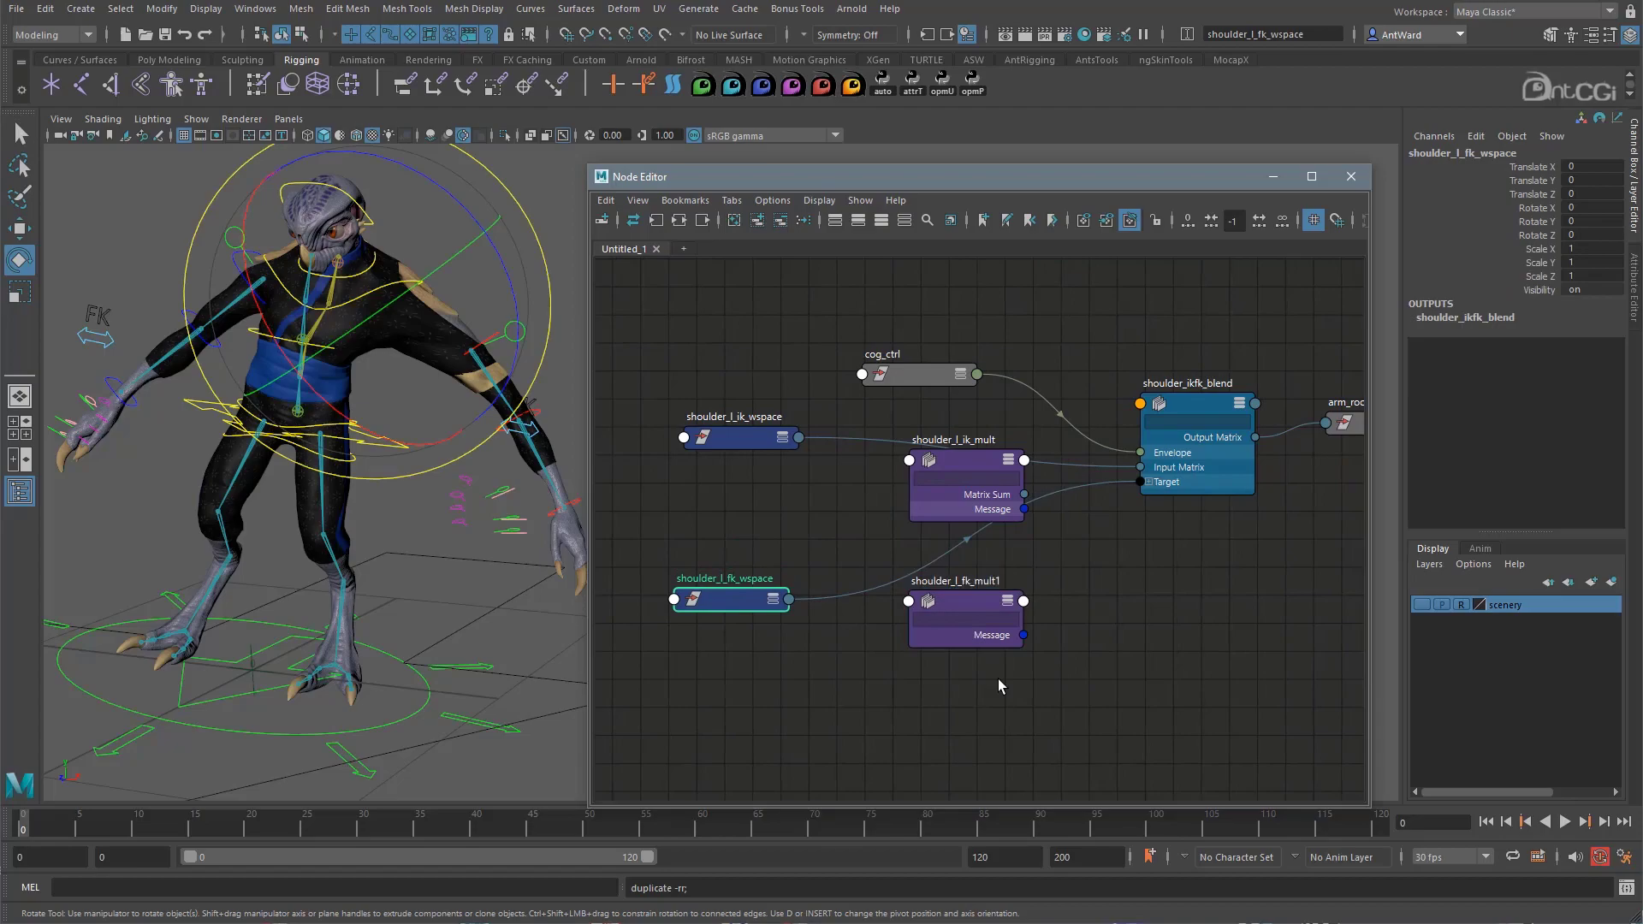
{"action": "double_click", "coordinate": [988, 588]}
{"action": "key", "text": "BackSpace"}
{"action": "key", "text": "Return"}
{"action": "left_click", "coordinate": [1076, 594]}
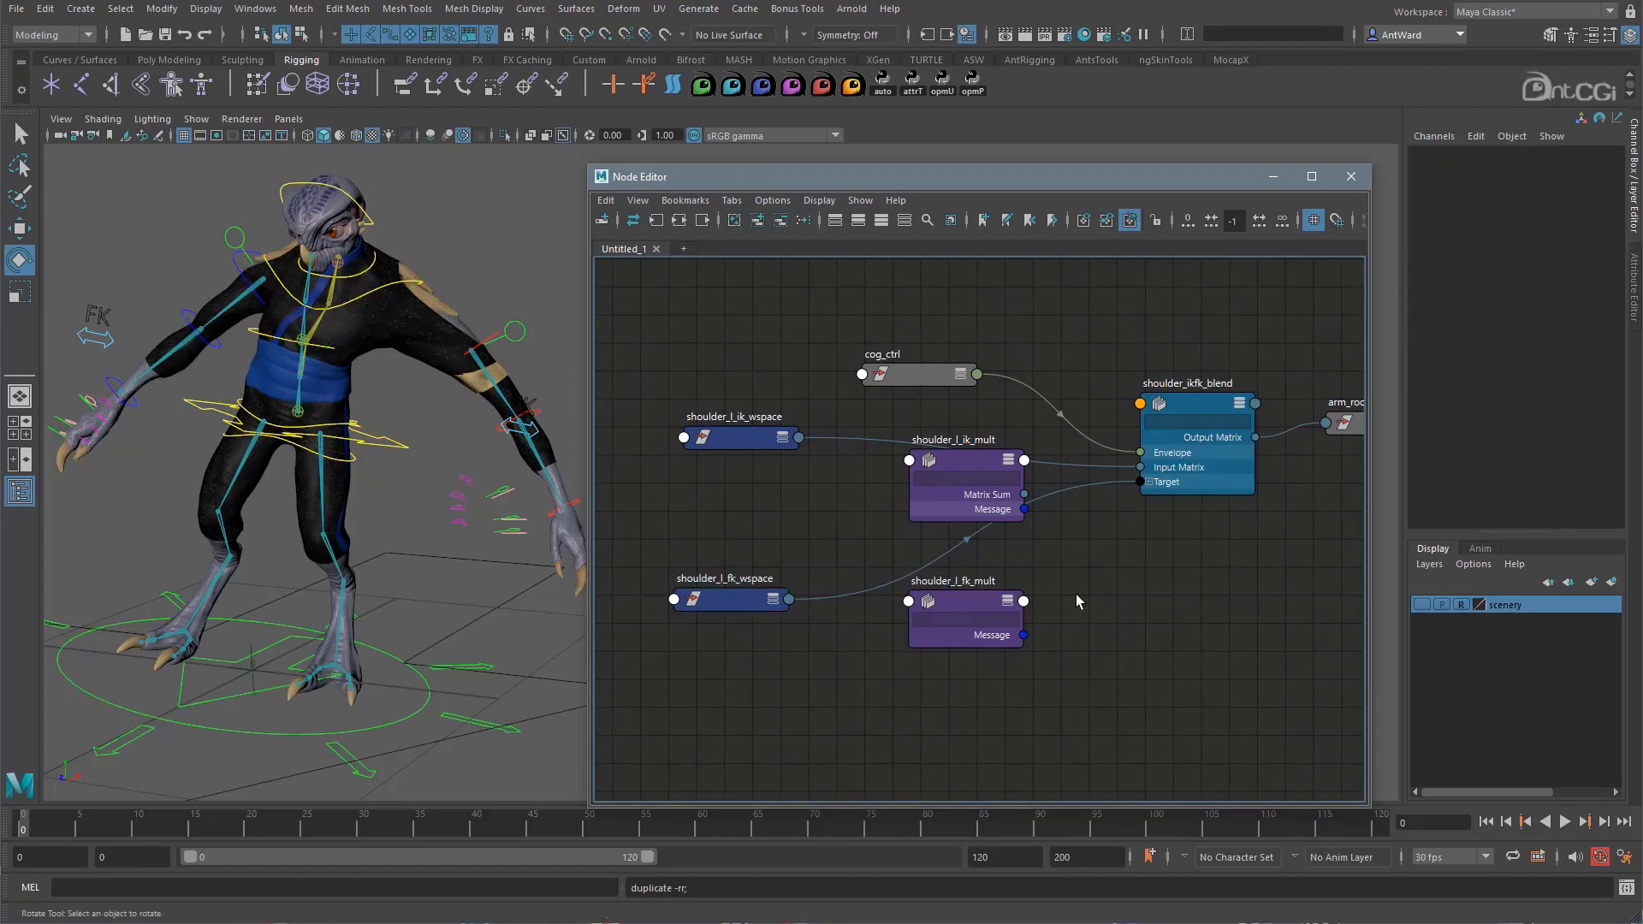
{"action": "left_click_drag", "start_coordinate": [734, 606], "coordinate": [749, 645]}
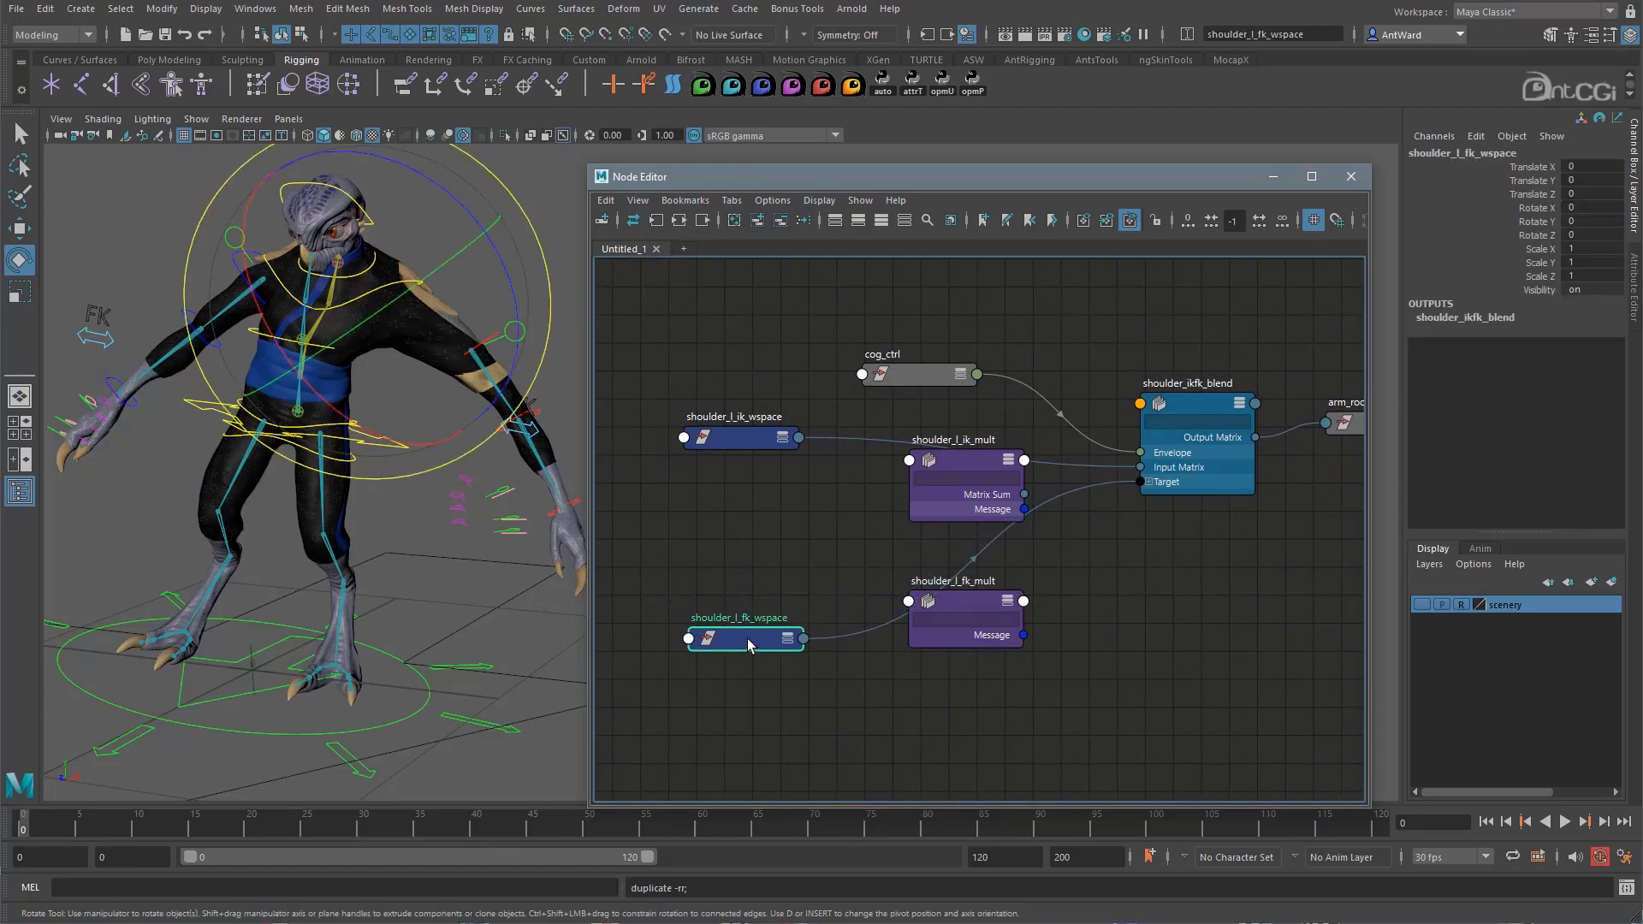
Add root_ctrl to the node graph and place it between shoulder_l_ik_wspace and shoulder_l_fk_wspace.
{"action": "left_click", "coordinate": [476, 671]}
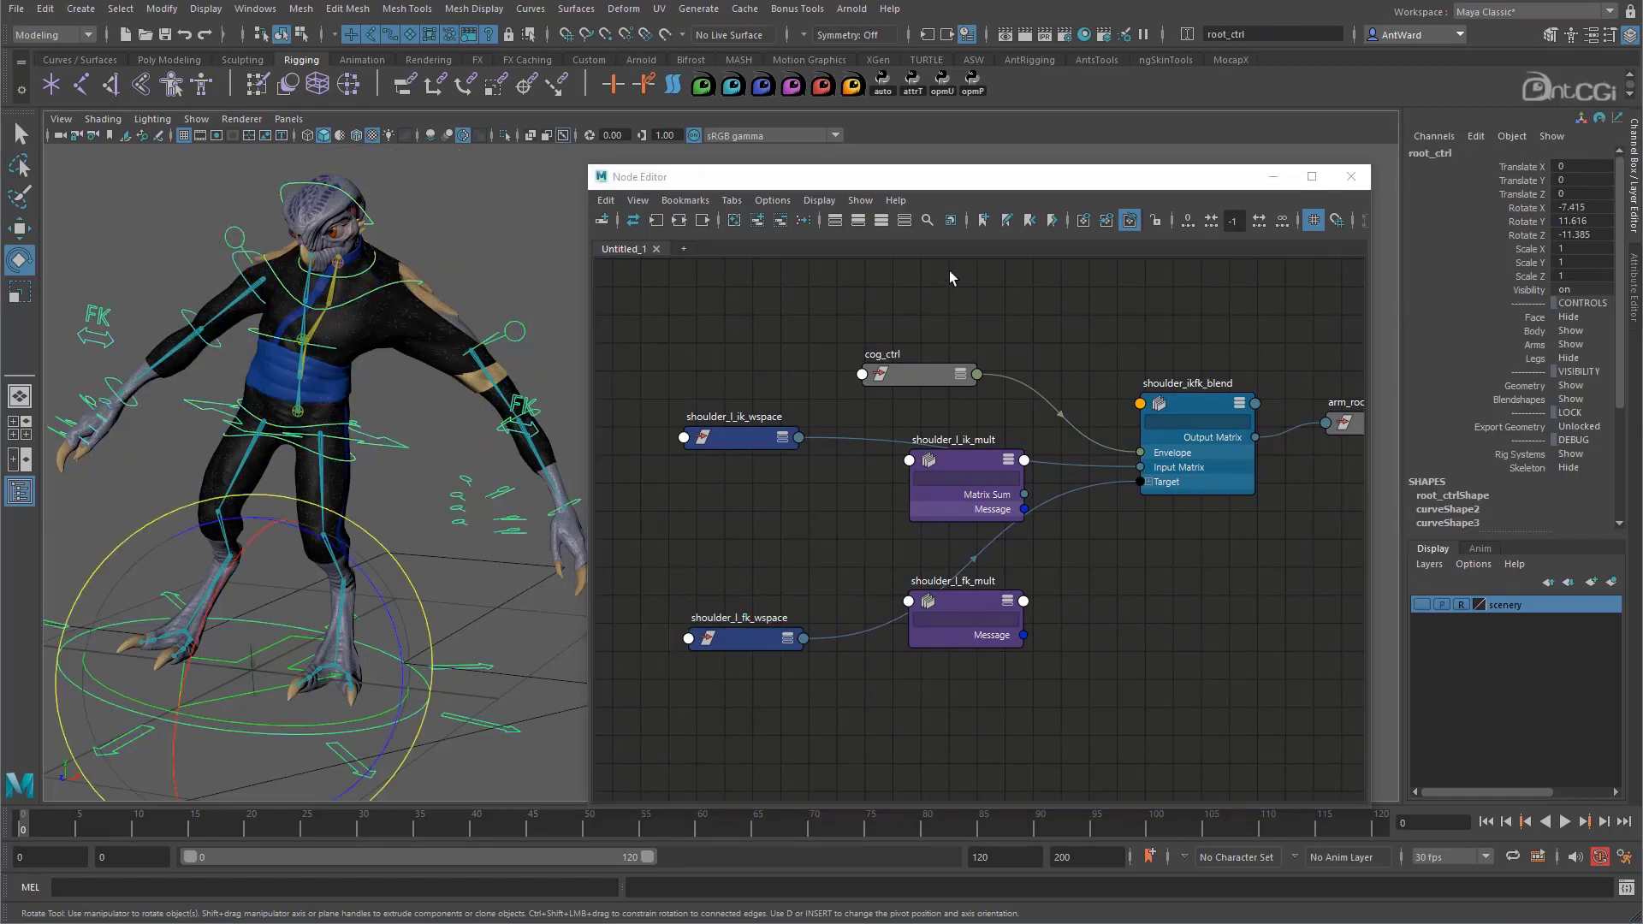
{"action": "left_click", "coordinate": [763, 223]}
{"action": "left_click_drag", "start_coordinate": [920, 676], "coordinate": [733, 524]}
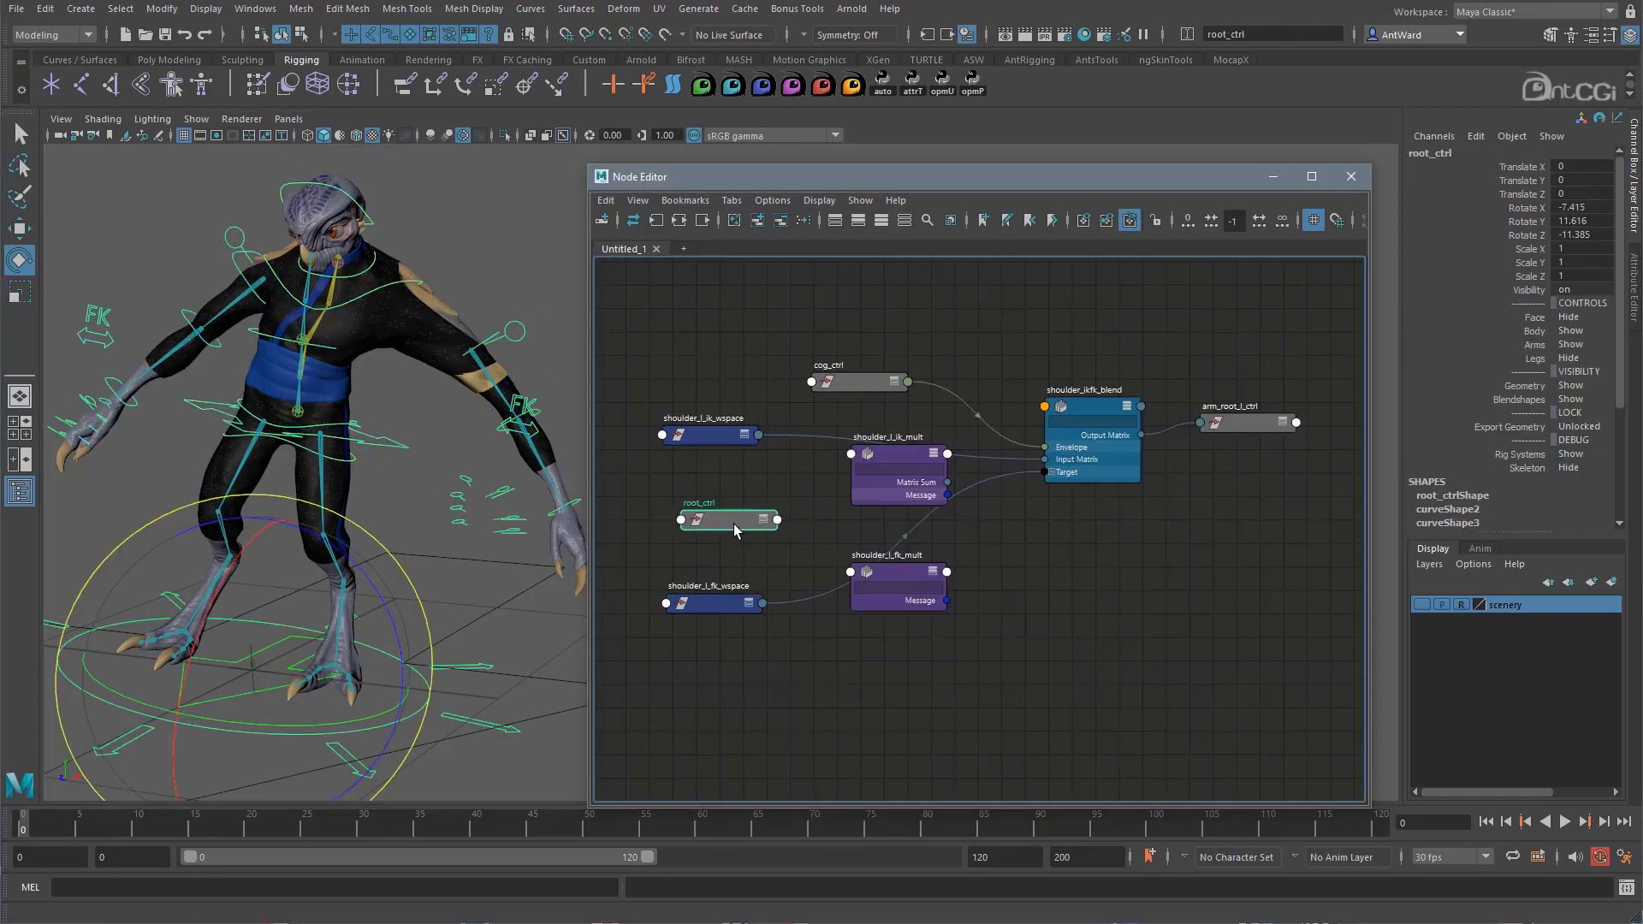
{"action": "scroll", "coordinate": [793, 540], "scroll_direction": "up", "scroll_amount": 2}
{"action": "middle_click_drag", "start_coordinate": [793, 532], "coordinate": [885, 552], "text": "alt"}
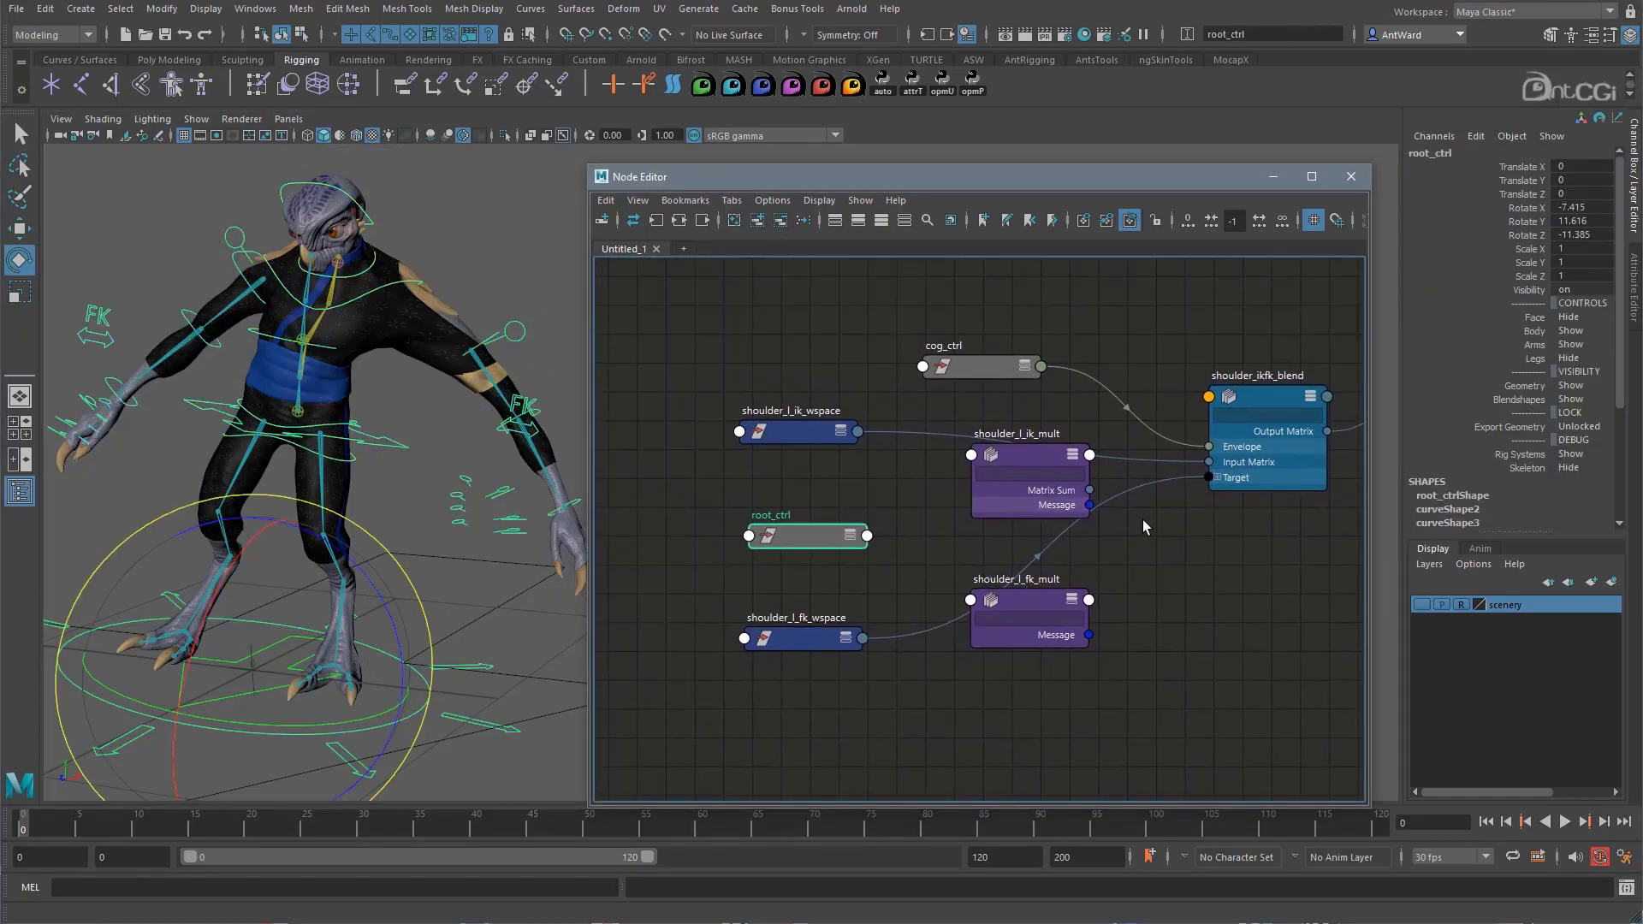
Connect the worldMatrix of shoulder_l_ik_wspace to matrixIn of shoulder_l_ik_mult, then expand its Matrix In entries and move the node up slightly.
{"action": "left_click", "coordinate": [858, 432]}
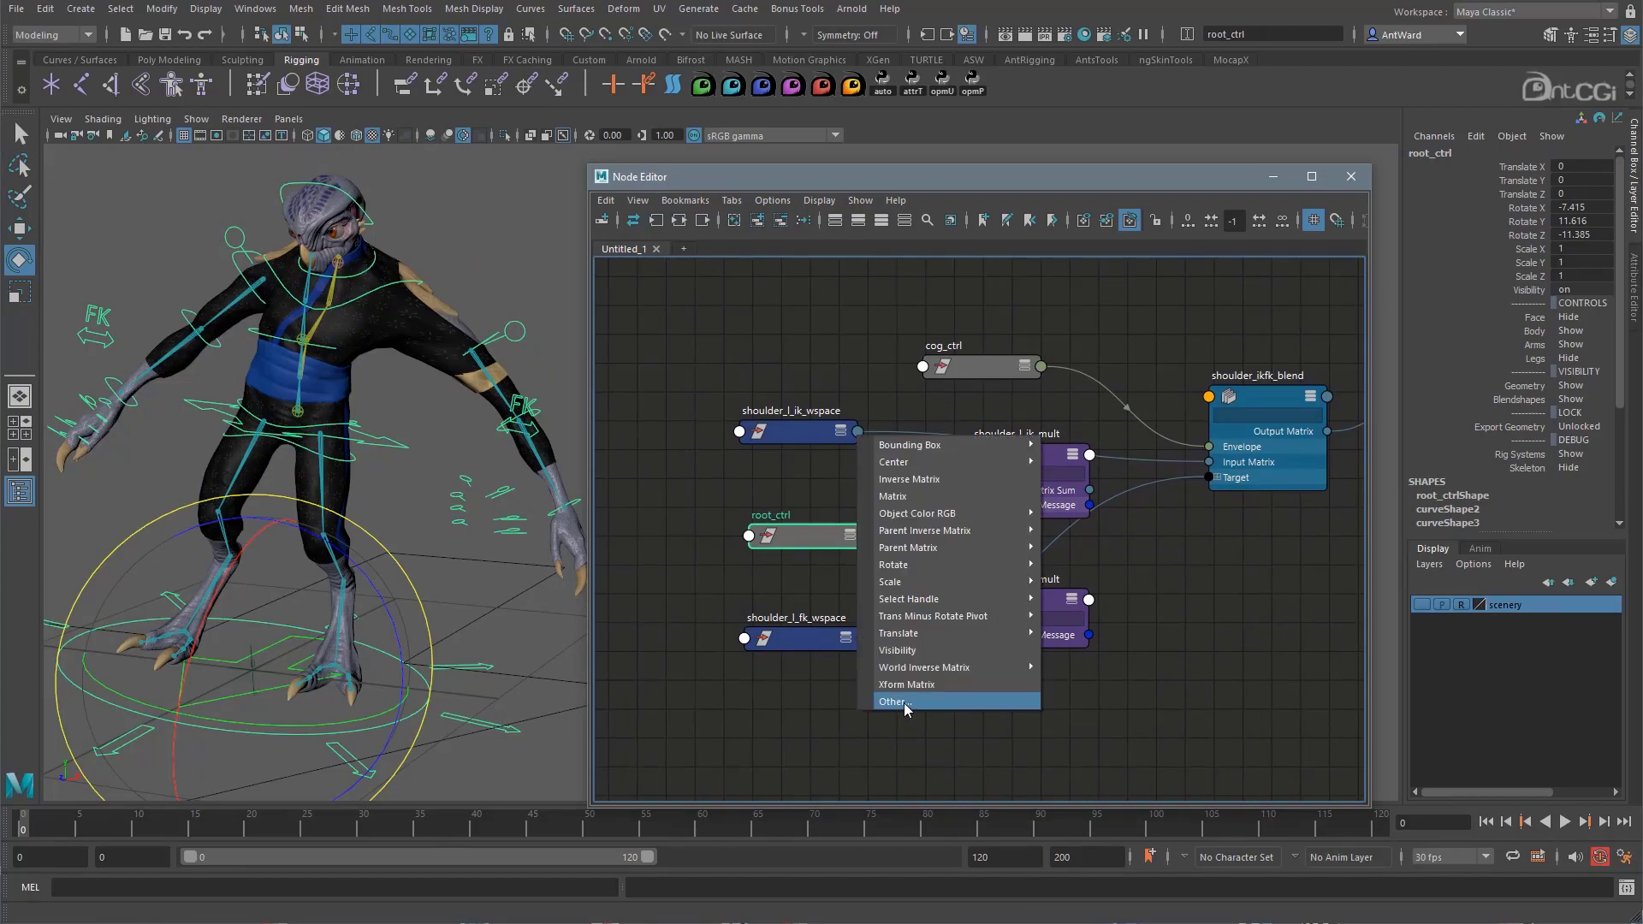
{"action": "left_click", "coordinate": [904, 702]}
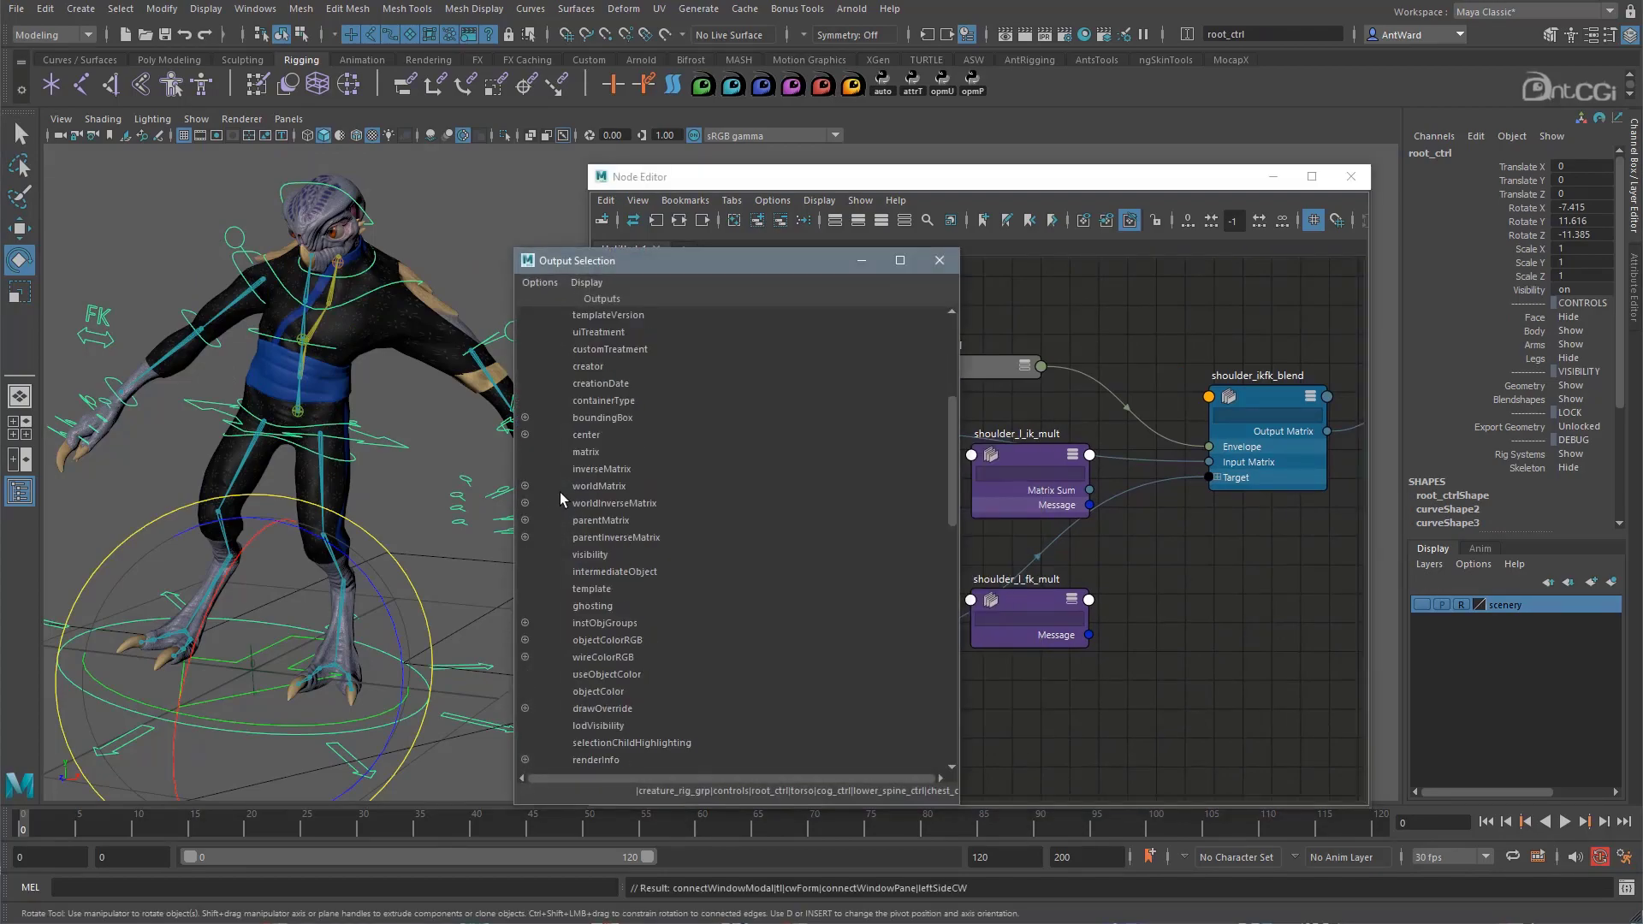
{"action": "left_click", "coordinate": [599, 504]}
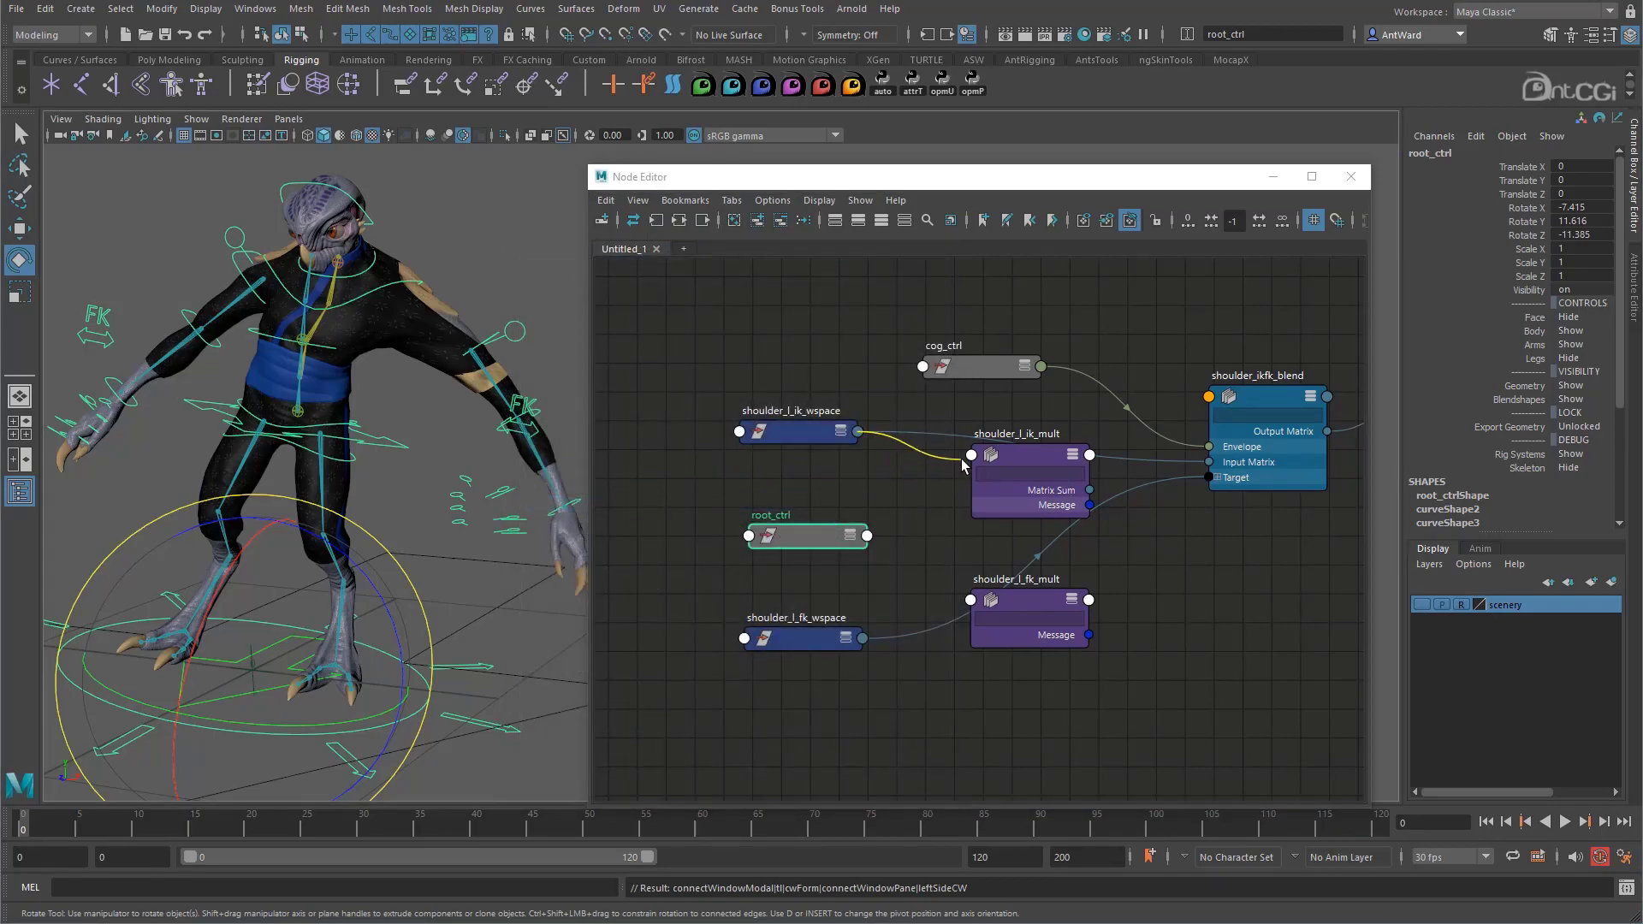
{"action": "left_click", "coordinate": [972, 456]}
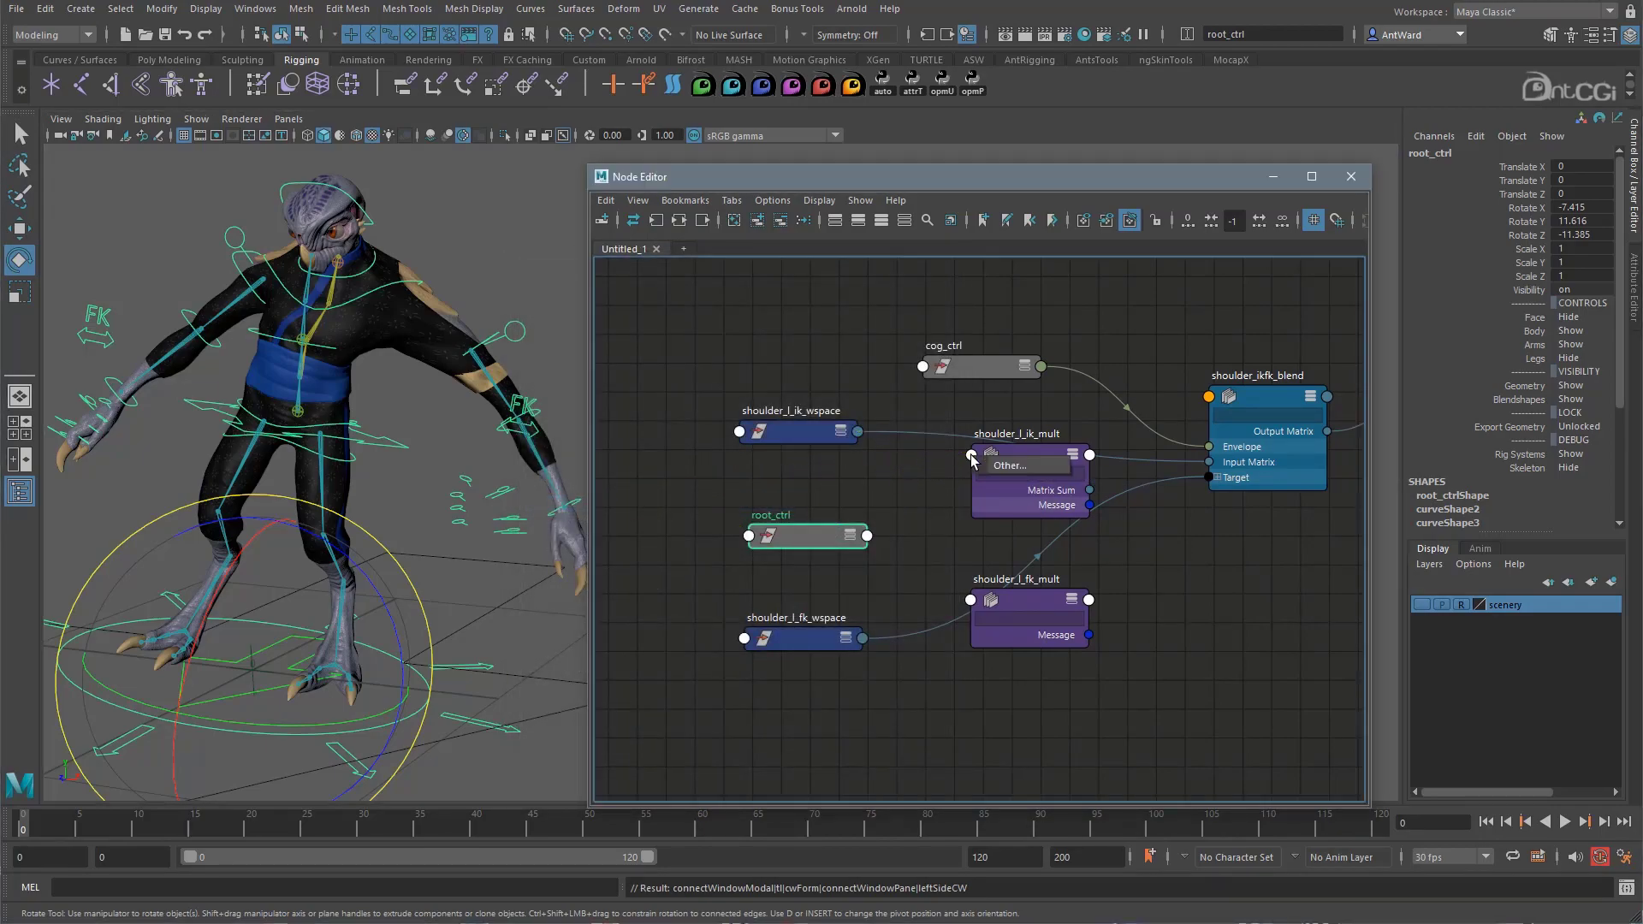
{"action": "left_click", "coordinate": [591, 401]}
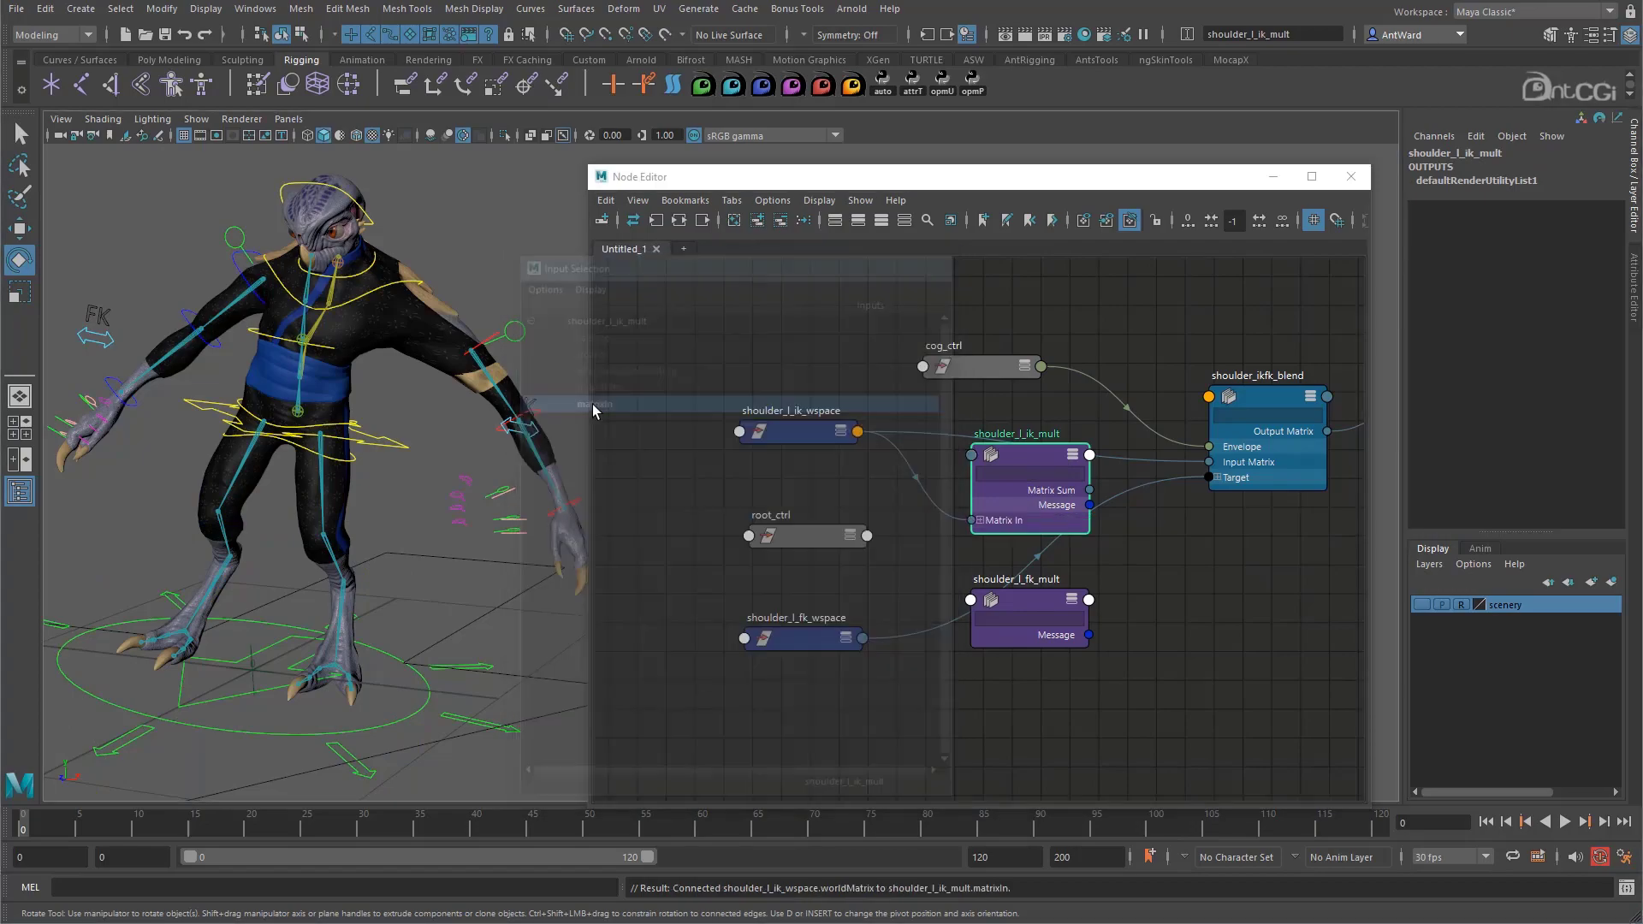
{"action": "left_click", "coordinate": [981, 520]}
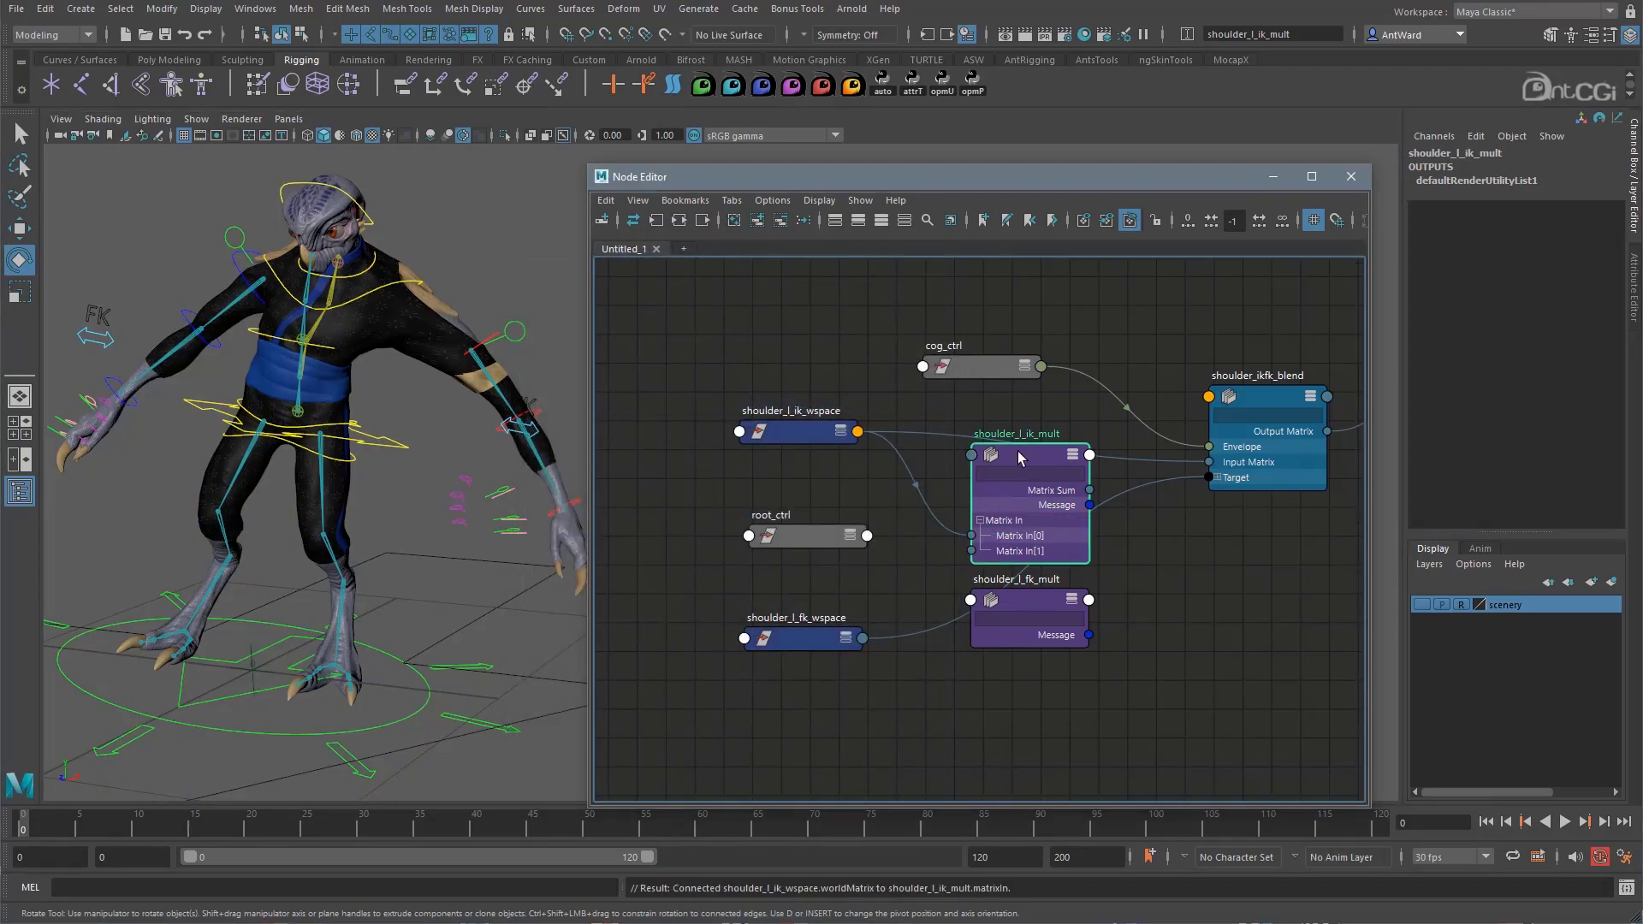
{"action": "left_click_drag", "start_coordinate": [1019, 458], "coordinate": [1016, 433]}
Connect worldInverseMatrix[0] of root_ctrl to Matrix In[1] of shoulder_l_ik_mult.
{"action": "left_click", "coordinate": [867, 537]}
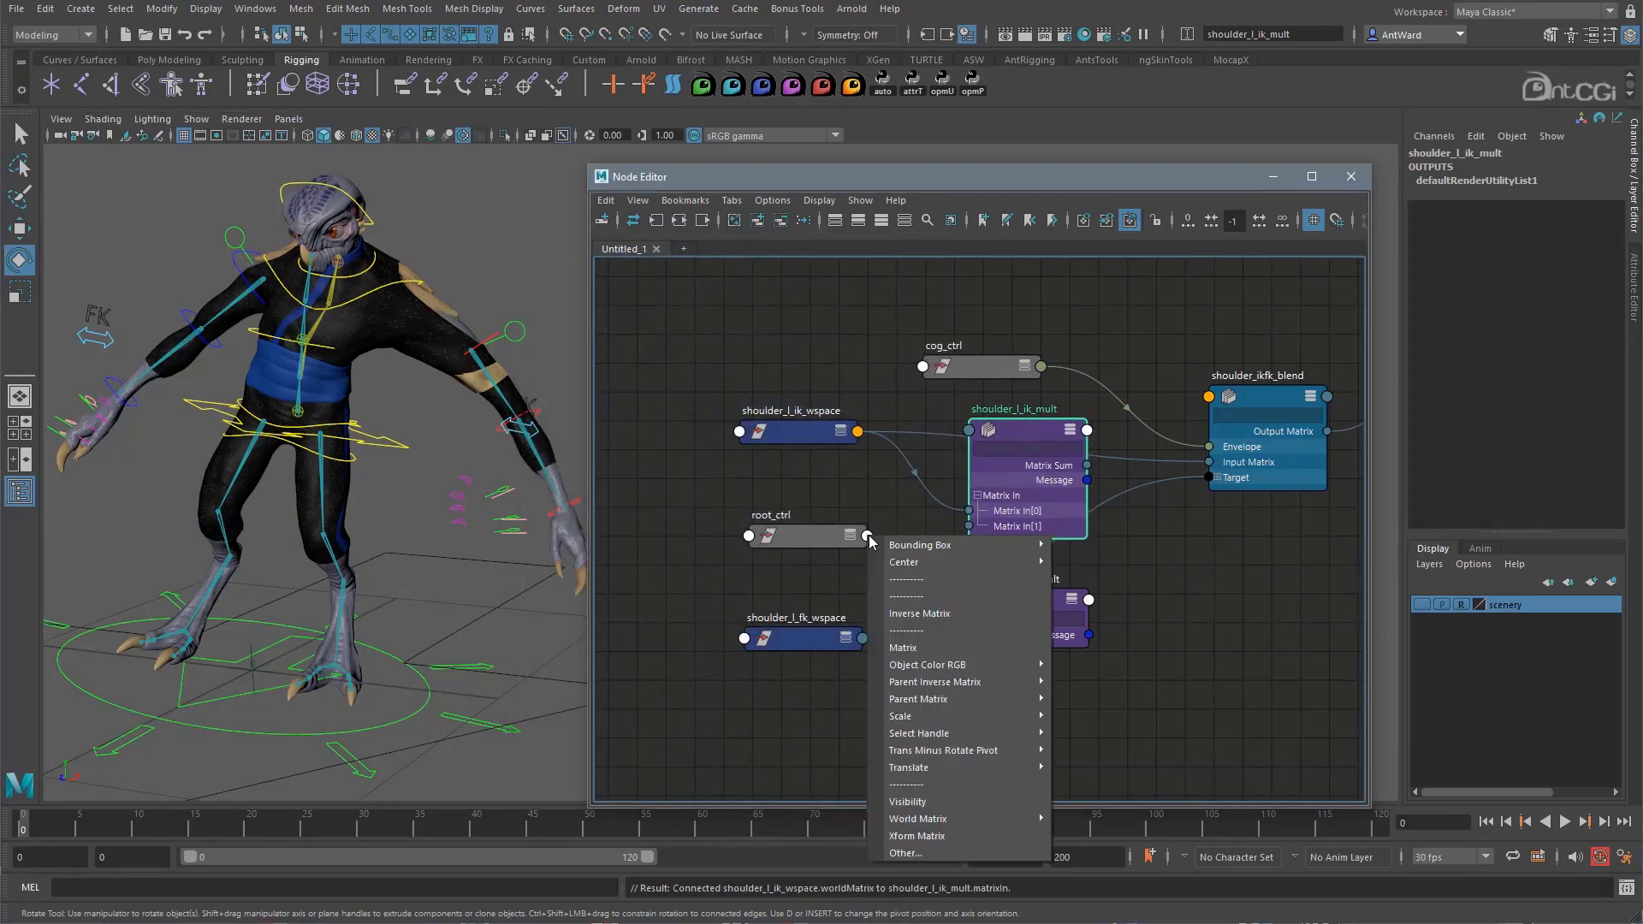
{"action": "left_click", "coordinate": [906, 853]}
{"action": "left_click", "coordinate": [525, 640]}
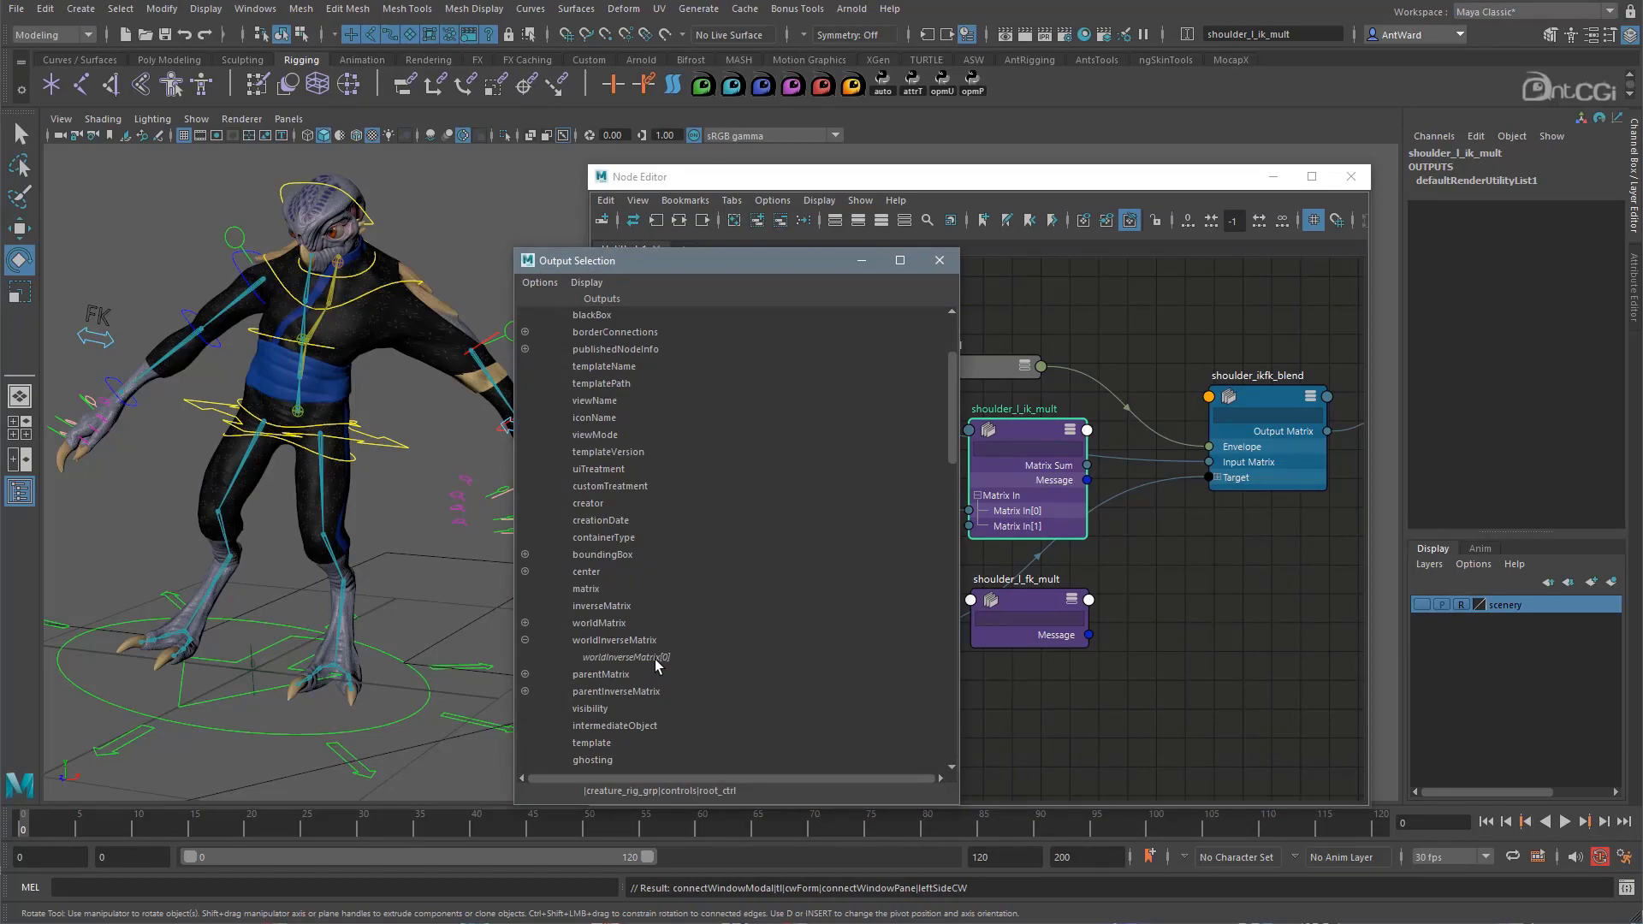
{"action": "left_click", "coordinate": [657, 659]}
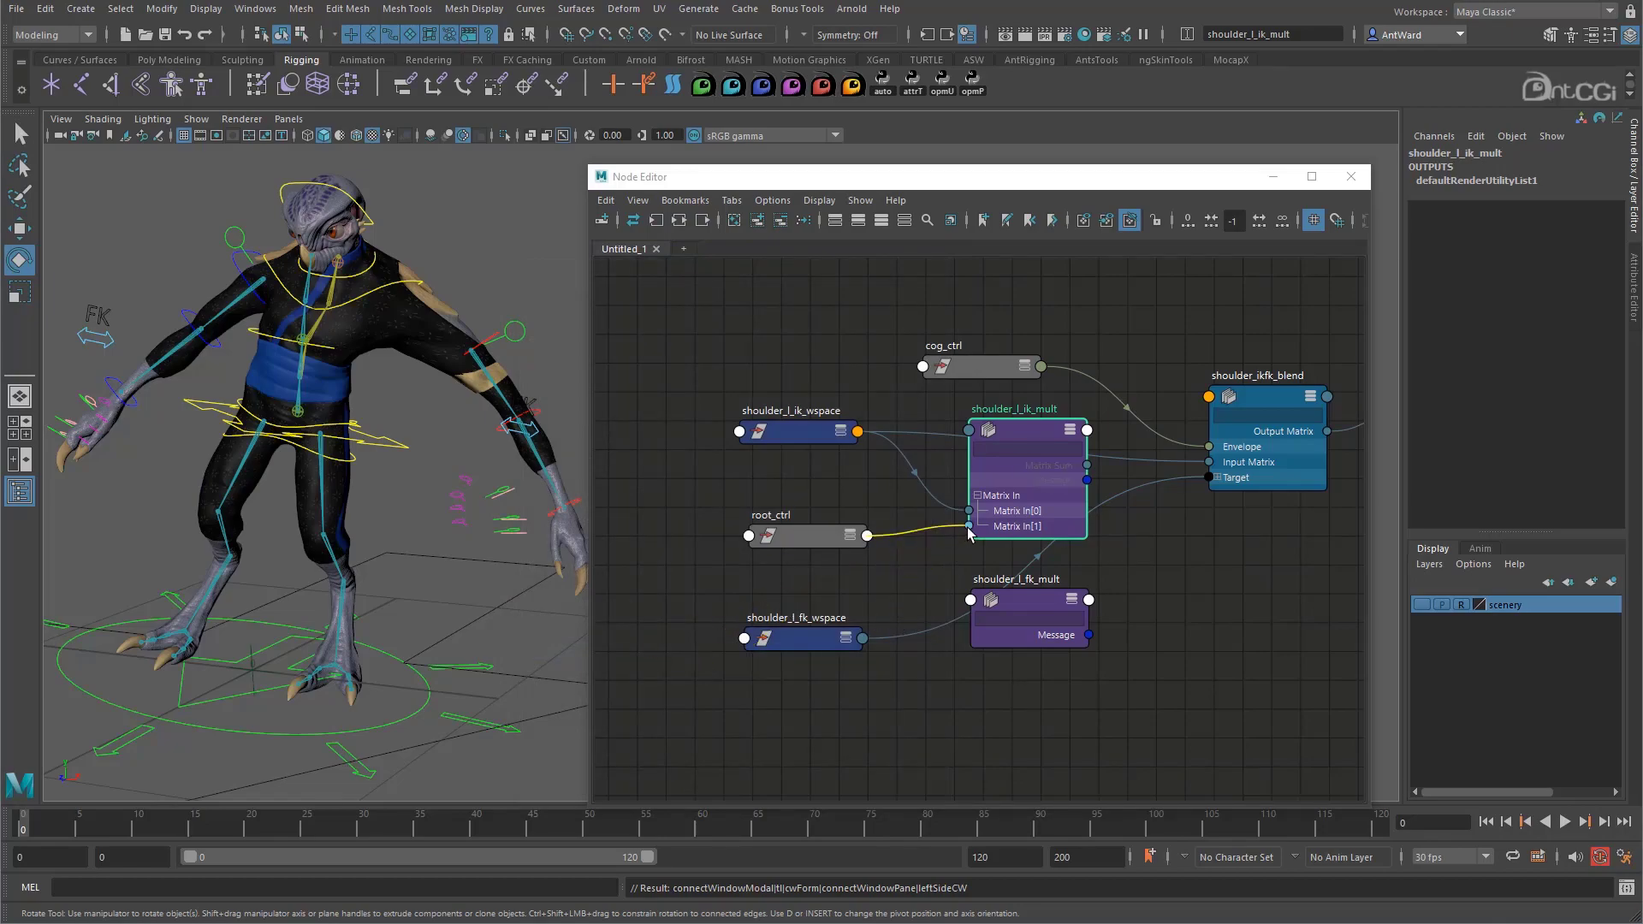
{"action": "left_click", "coordinate": [969, 527]}
Connect the worldMatrix of shoulder_l_fk_wspace to matrixIn of shoulder_l_fk_mult.
{"action": "left_click", "coordinate": [864, 638]}
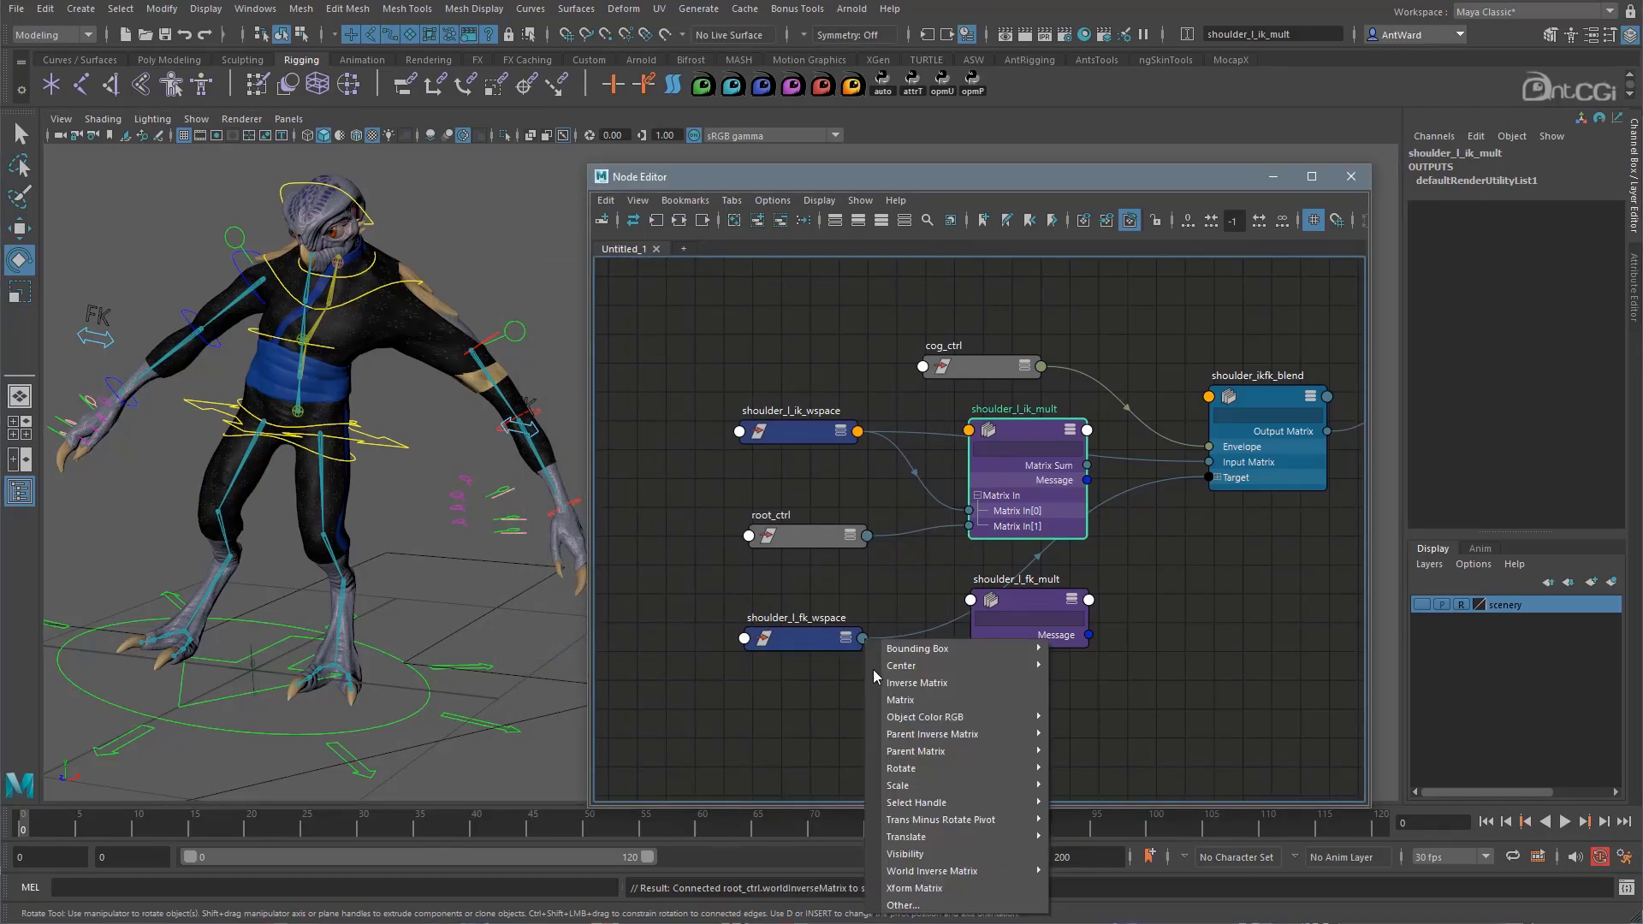
{"action": "left_click", "coordinate": [924, 906]}
{"action": "scroll", "coordinate": [675, 630], "scroll_direction": "down", "scroll_amount": 5}
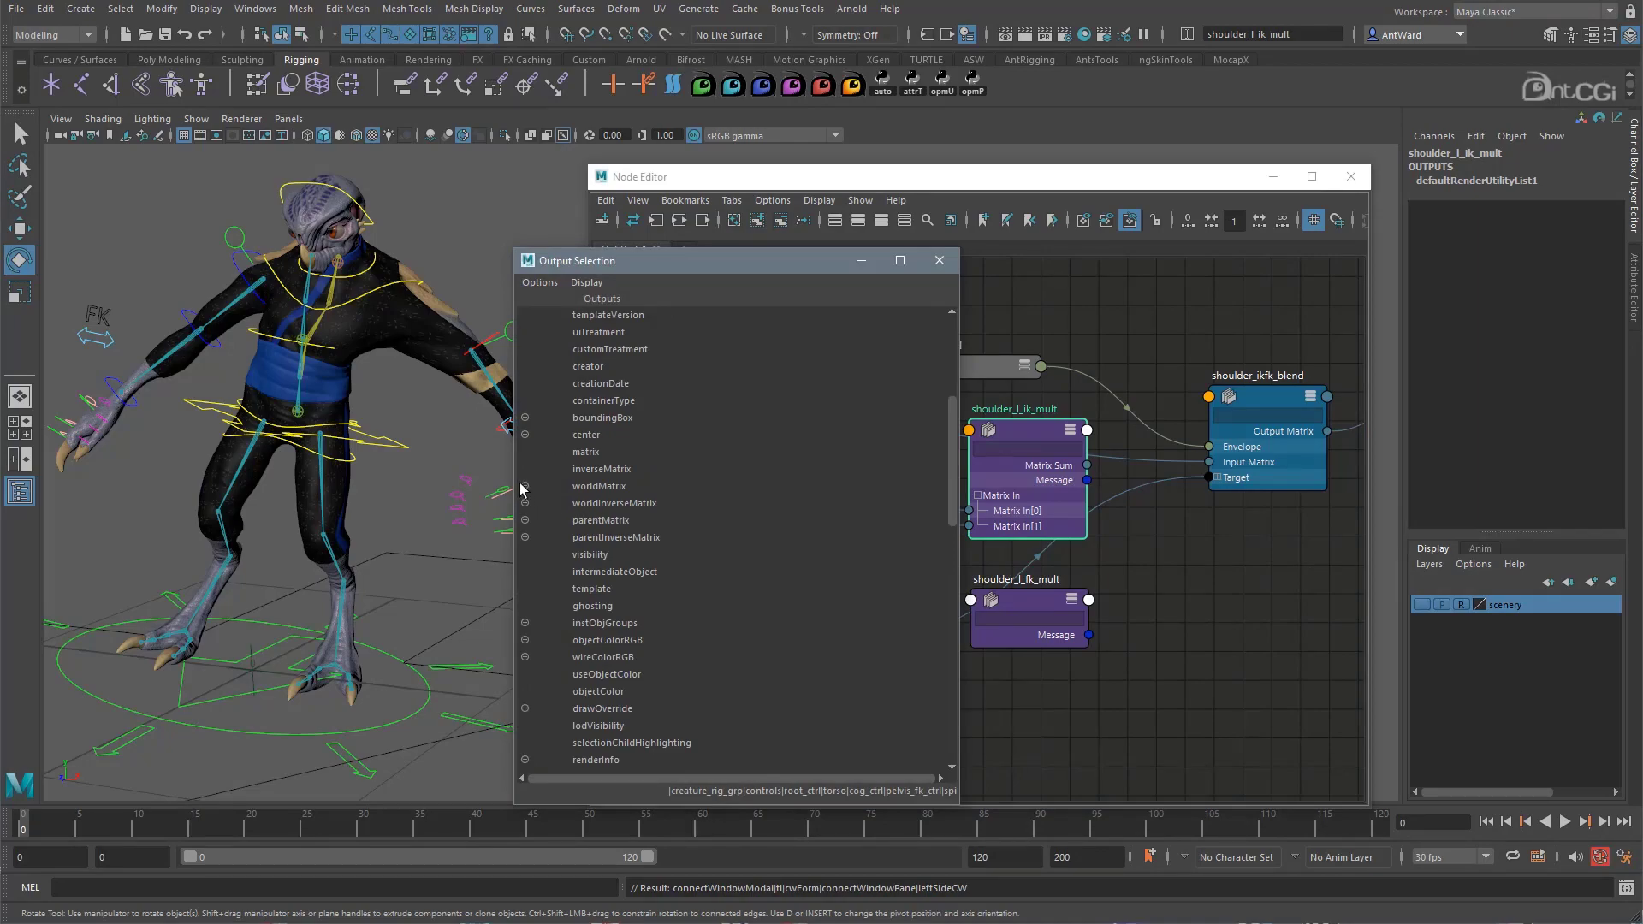
{"action": "left_click", "coordinate": [627, 503]}
{"action": "left_click", "coordinate": [971, 600]}
{"action": "left_click", "coordinate": [601, 400]}
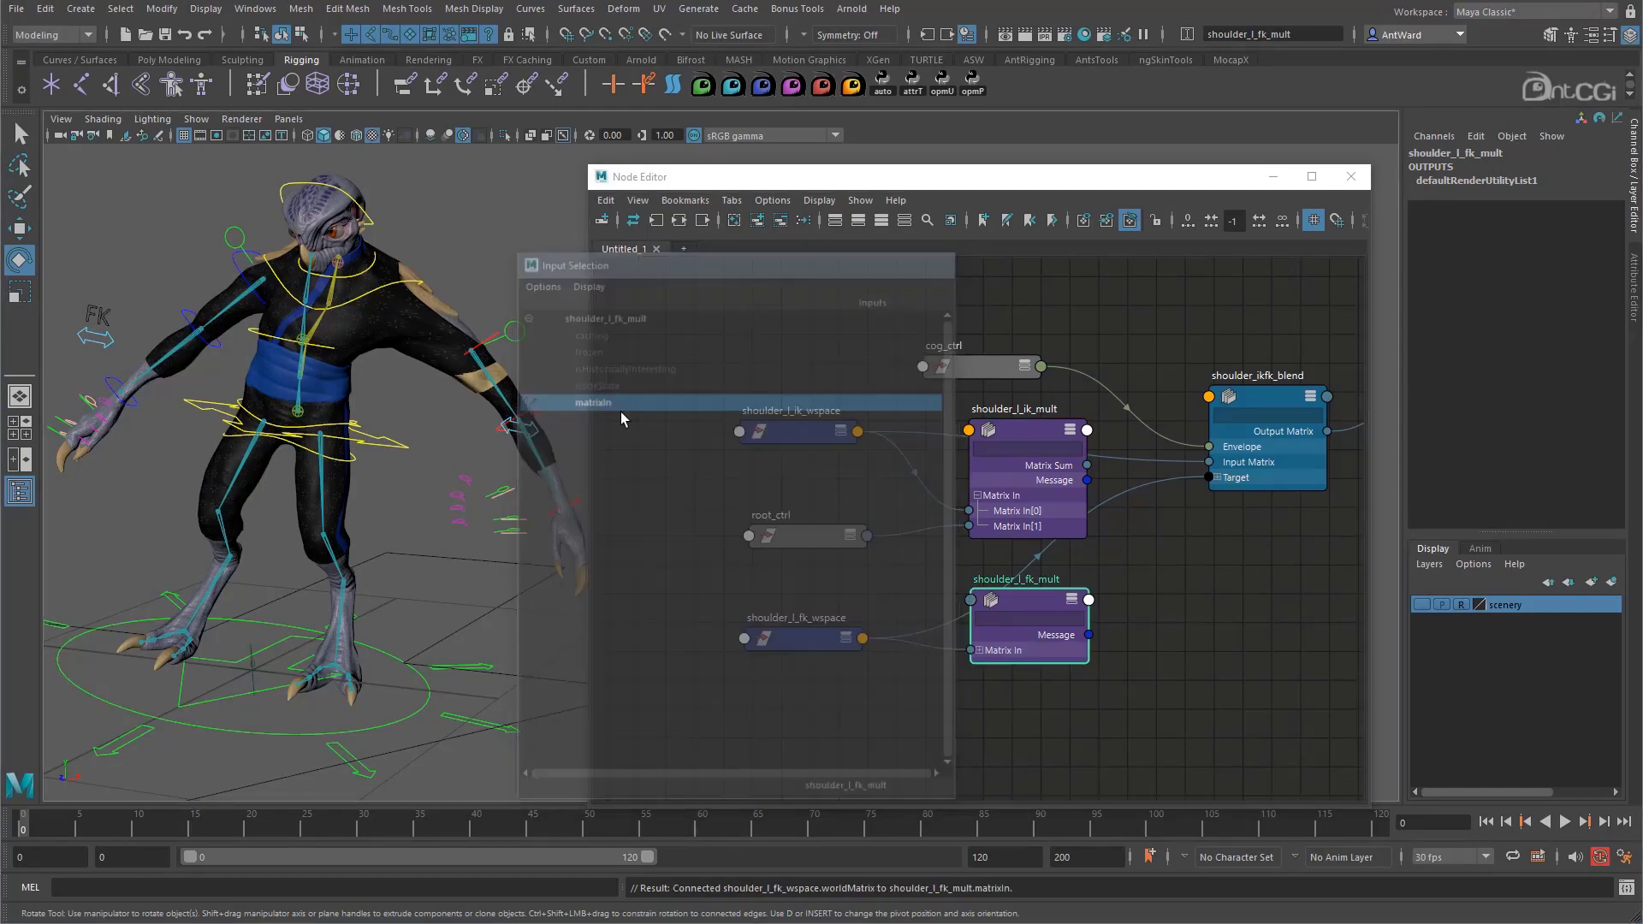
Connect the worldInverseMatrix of root_ctrl to the next Matrix In entry of shoulder_l_fk_mult.
{"action": "left_click", "coordinate": [868, 538]}
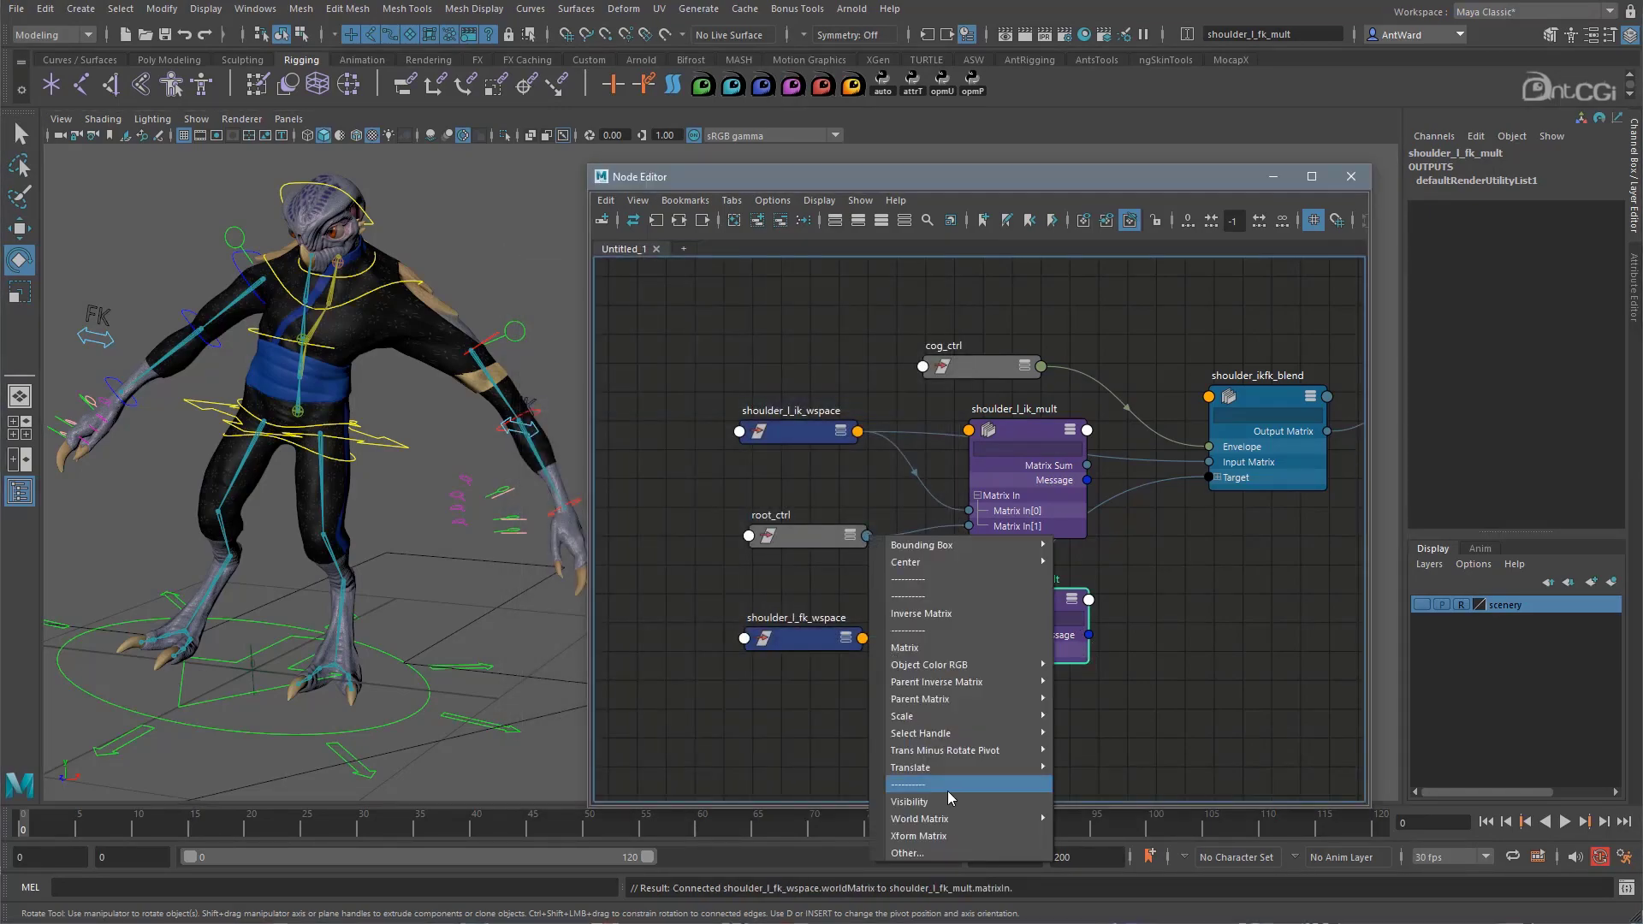
{"action": "left_click", "coordinate": [916, 853]}
{"action": "scroll", "coordinate": [630, 508], "scroll_direction": "down", "scroll_amount": 5}
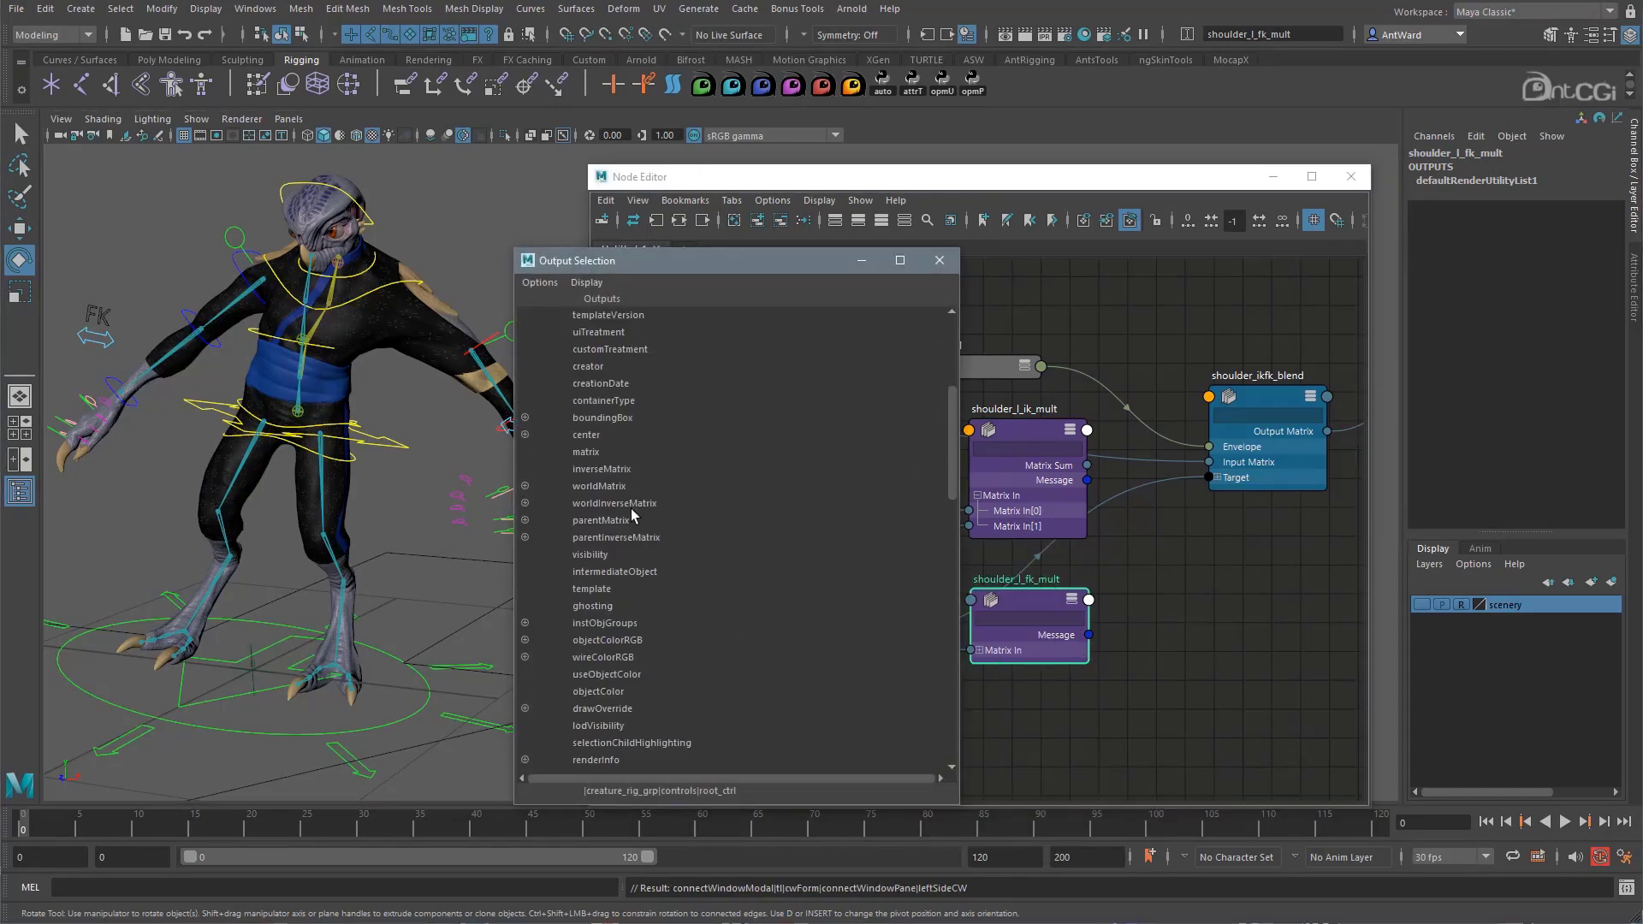
{"action": "left_click", "coordinate": [526, 503]}
{"action": "left_click", "coordinate": [630, 517]}
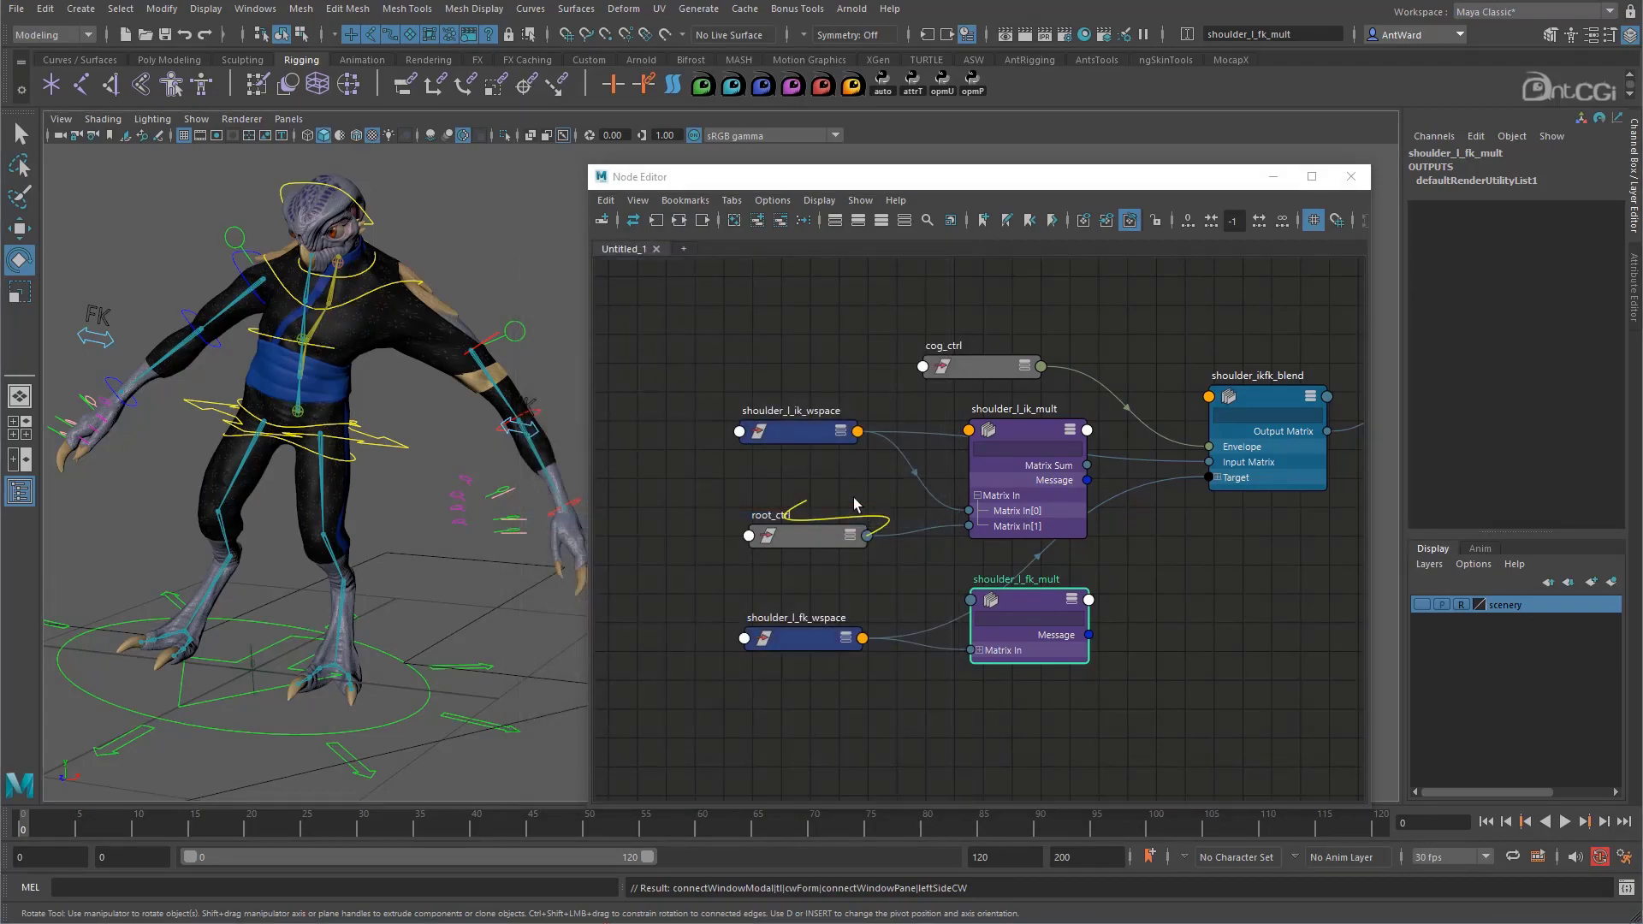
{"action": "left_click", "coordinate": [972, 652]}
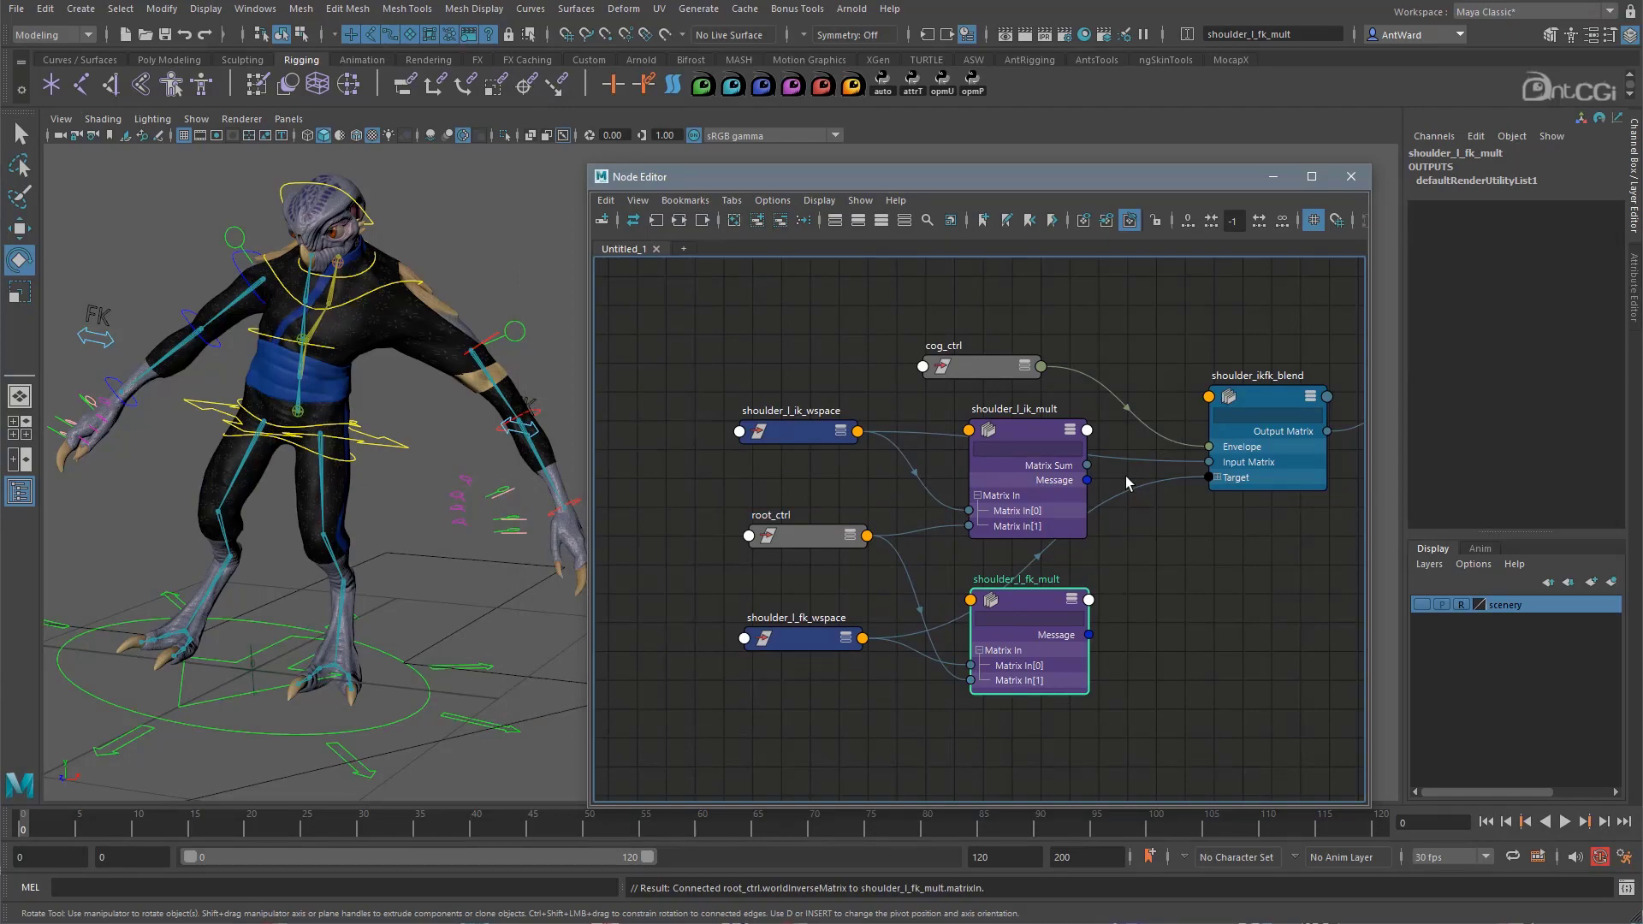
Feed shoulder_ikfk_blend with both Matrix Sum outputs: shoulder_l_ik_mult into Input Matrix and shoulder_l_fk_mult into the Target Matrix of Target[0].
{"action": "middle_click_drag", "start_coordinate": [1115, 496], "coordinate": [1056, 496]}
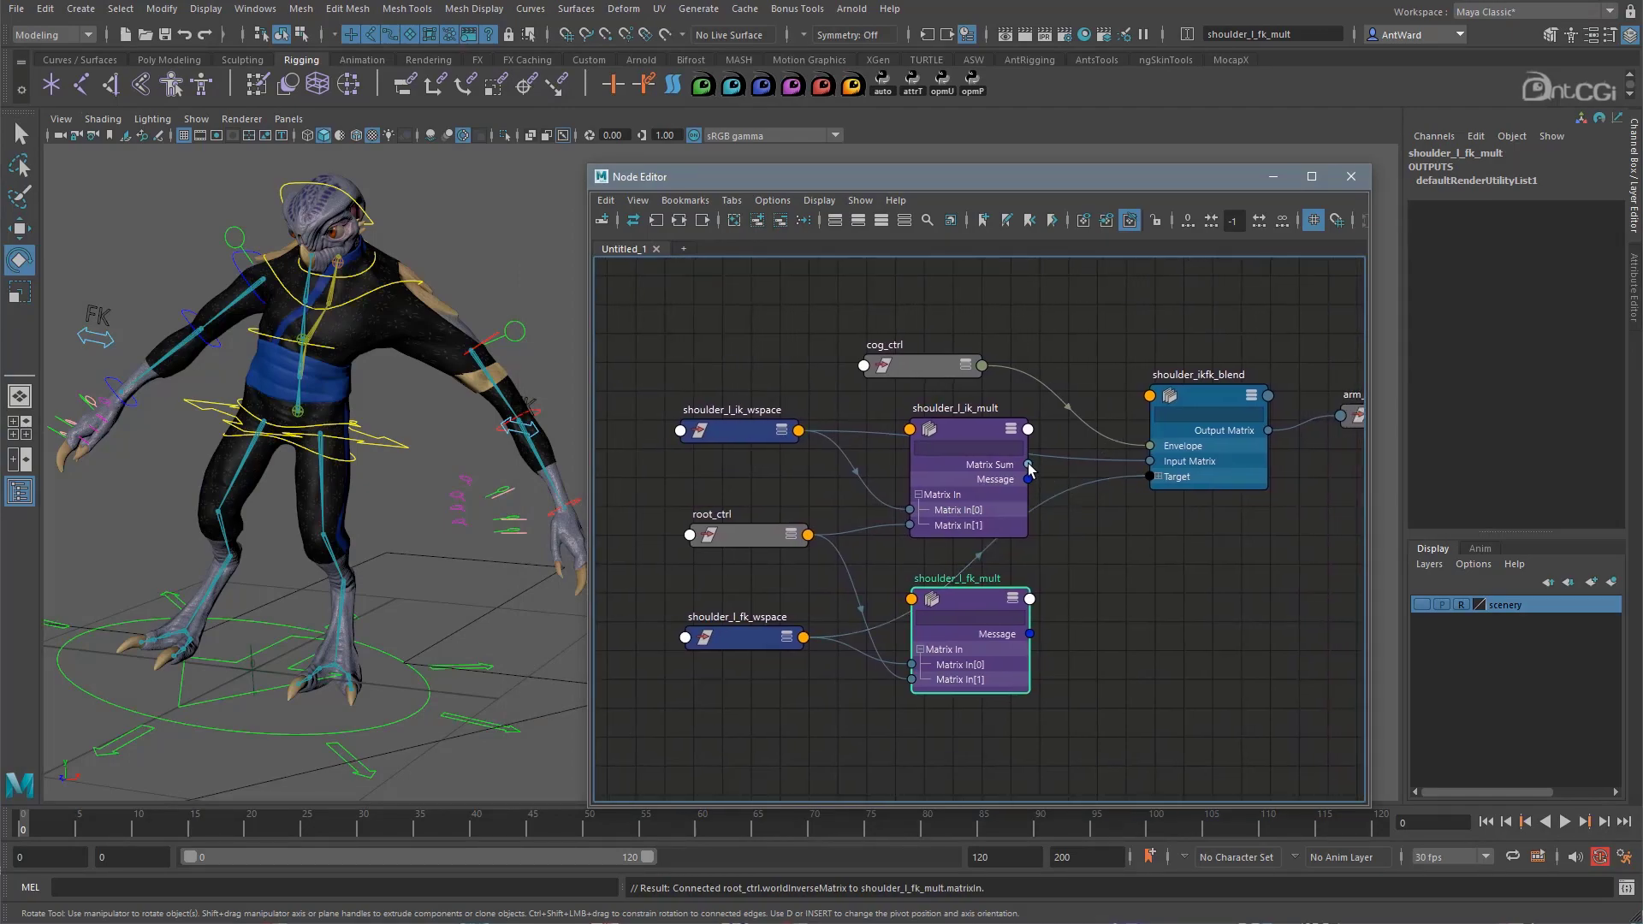
{"action": "left_click_drag", "start_coordinate": [1029, 465], "coordinate": [1151, 461]}
{"action": "left_click", "coordinate": [1159, 477]}
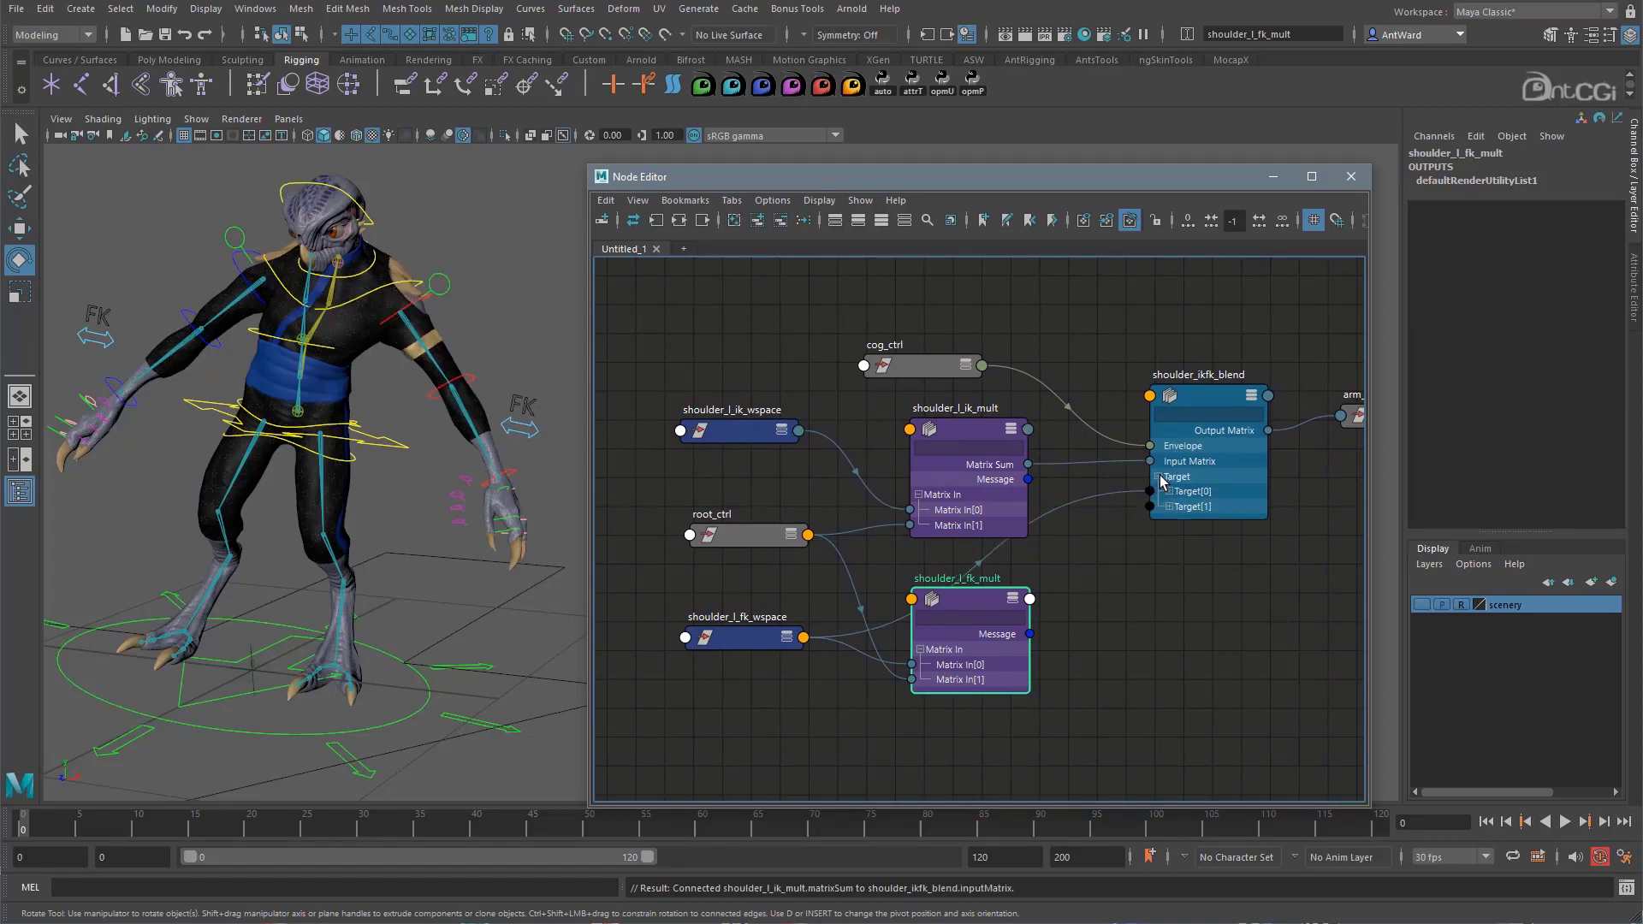
{"action": "left_click_drag", "start_coordinate": [974, 606], "coordinate": [974, 609]}
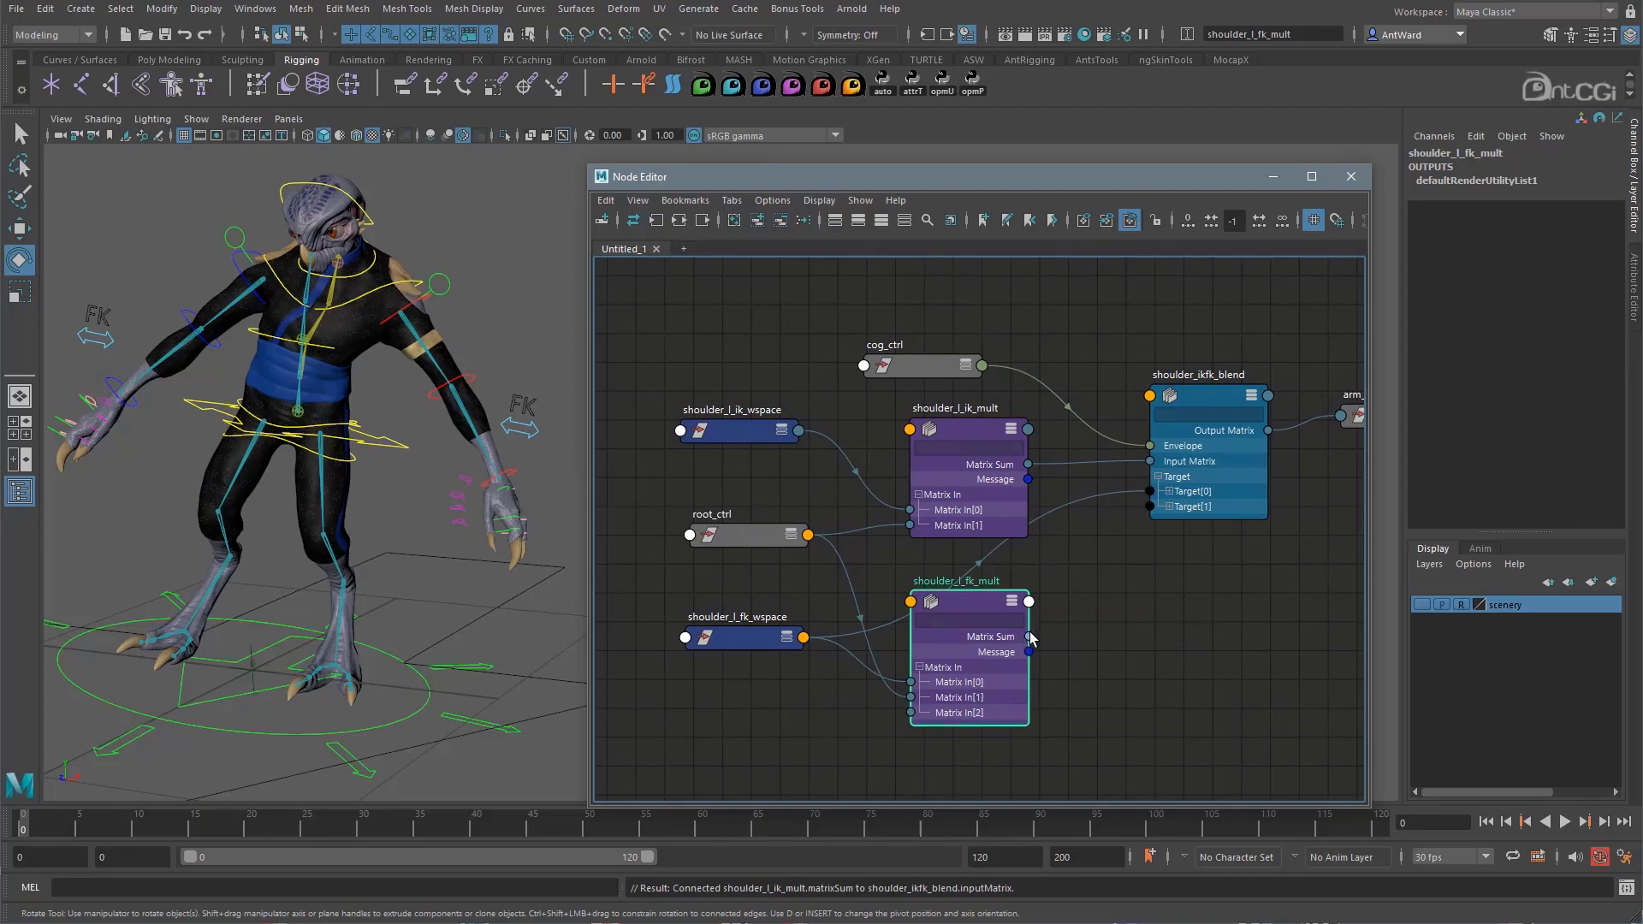
{"action": "left_click_drag", "start_coordinate": [1137, 552], "coordinate": [1161, 503]}
{"action": "left_click", "coordinate": [1171, 492]}
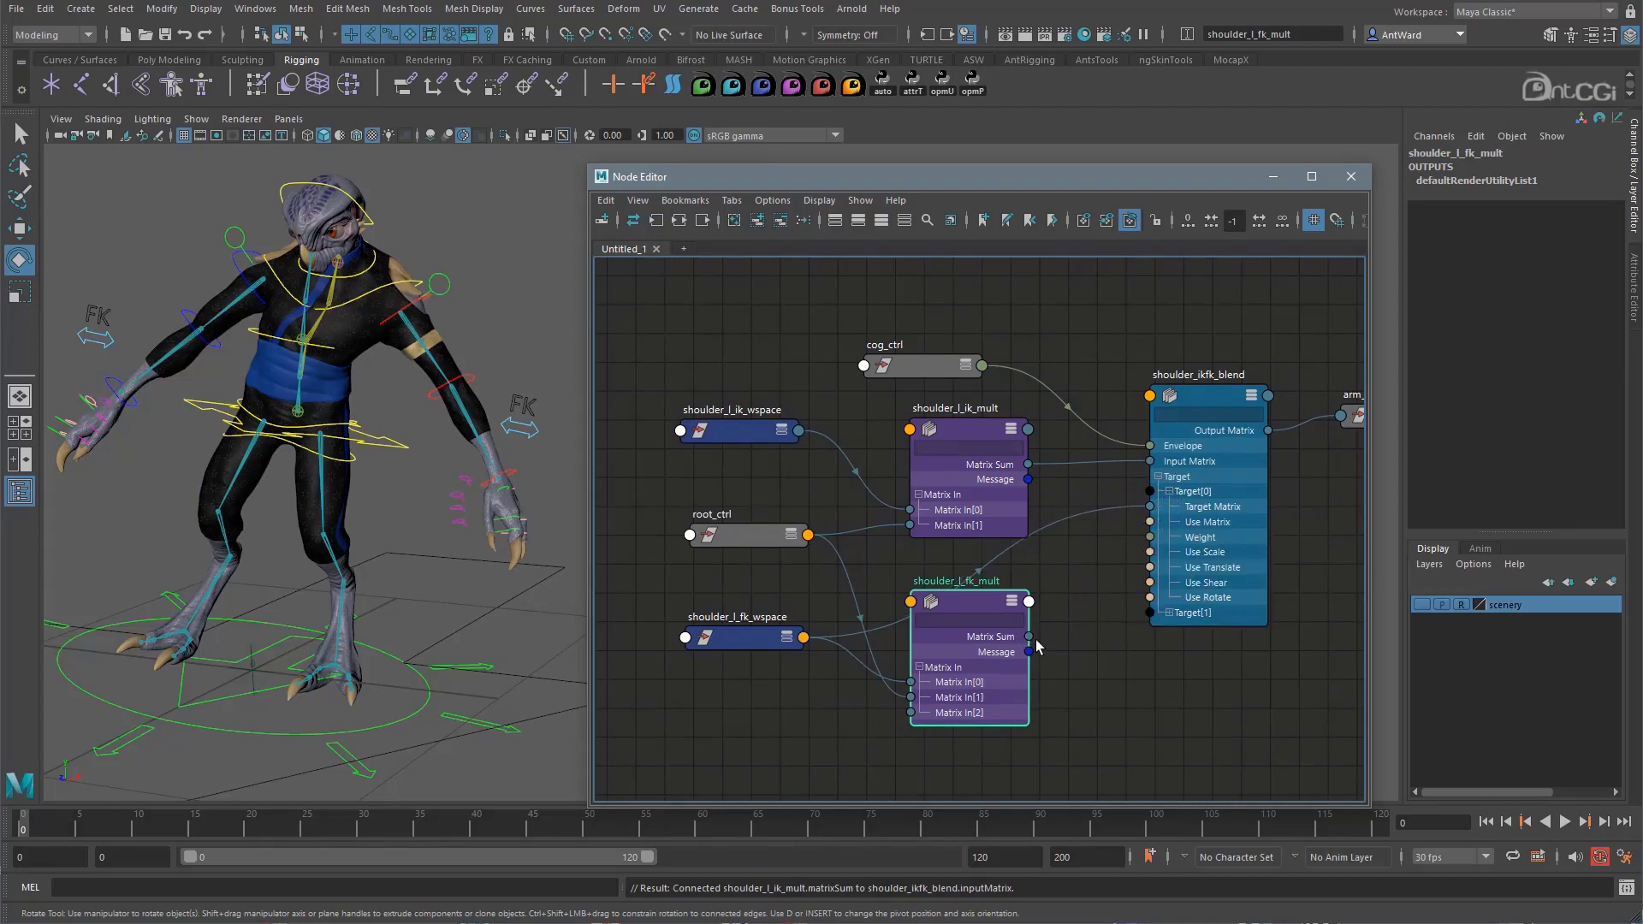
{"action": "left_click_drag", "start_coordinate": [1034, 637], "coordinate": [1149, 511]}
Rotate root_ctrl and cog_ctrl to test how the left arm follows the body.
{"action": "scroll", "coordinate": [1101, 605], "scroll_direction": "down", "scroll_amount": 2}
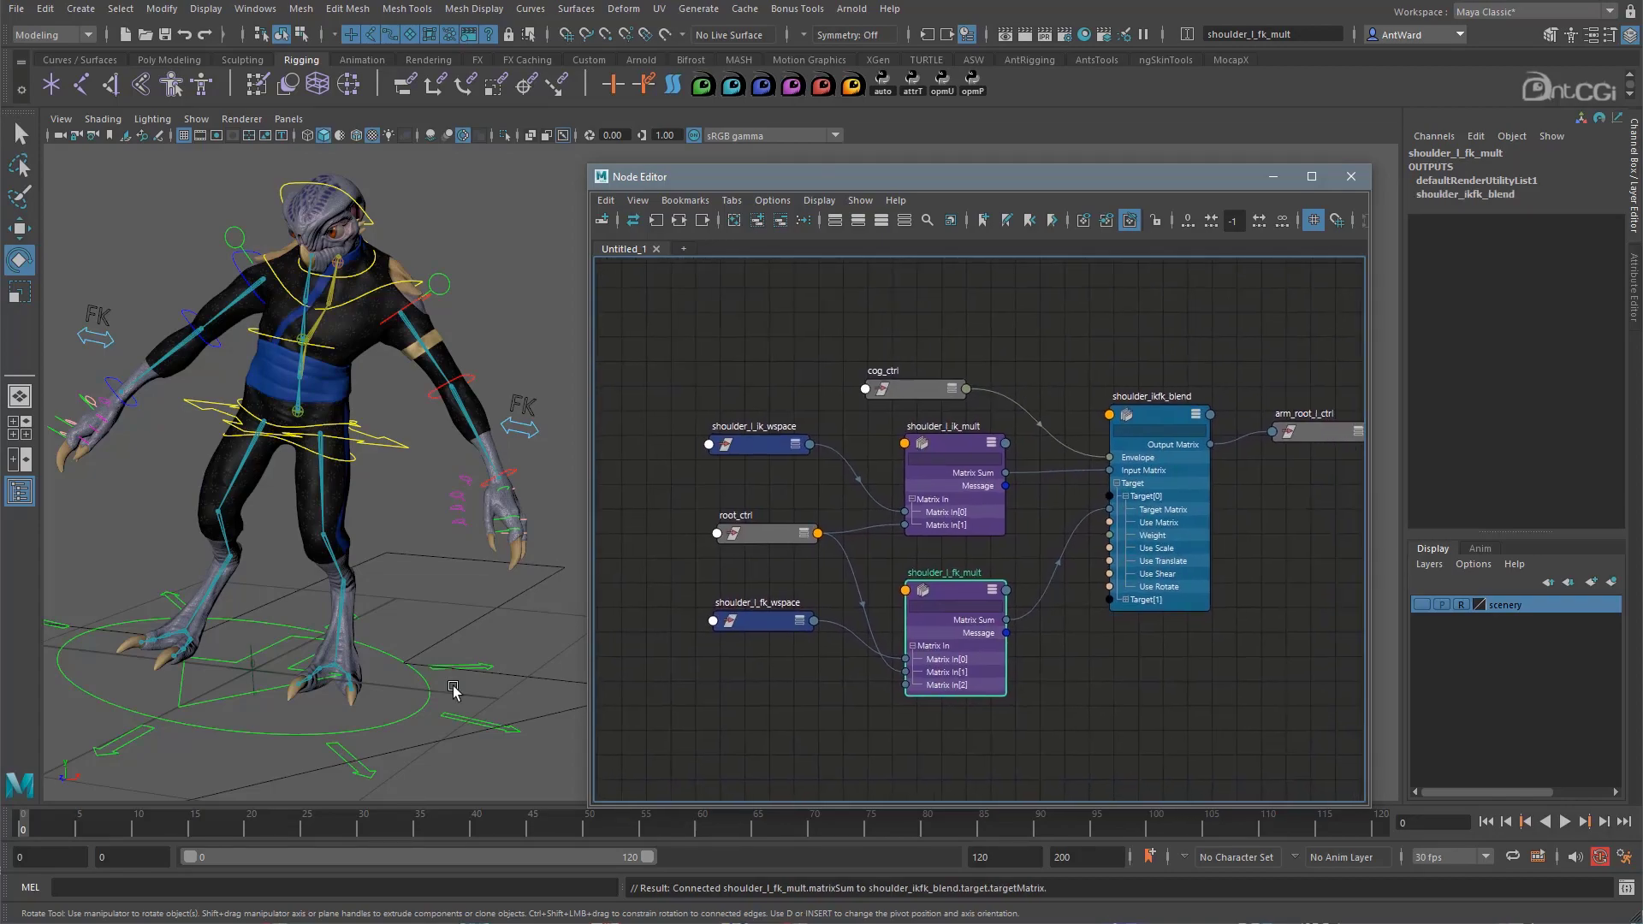
{"action": "left_click", "coordinate": [475, 668]}
{"action": "left_click_drag", "start_coordinate": [274, 660], "coordinate": [363, 272]}
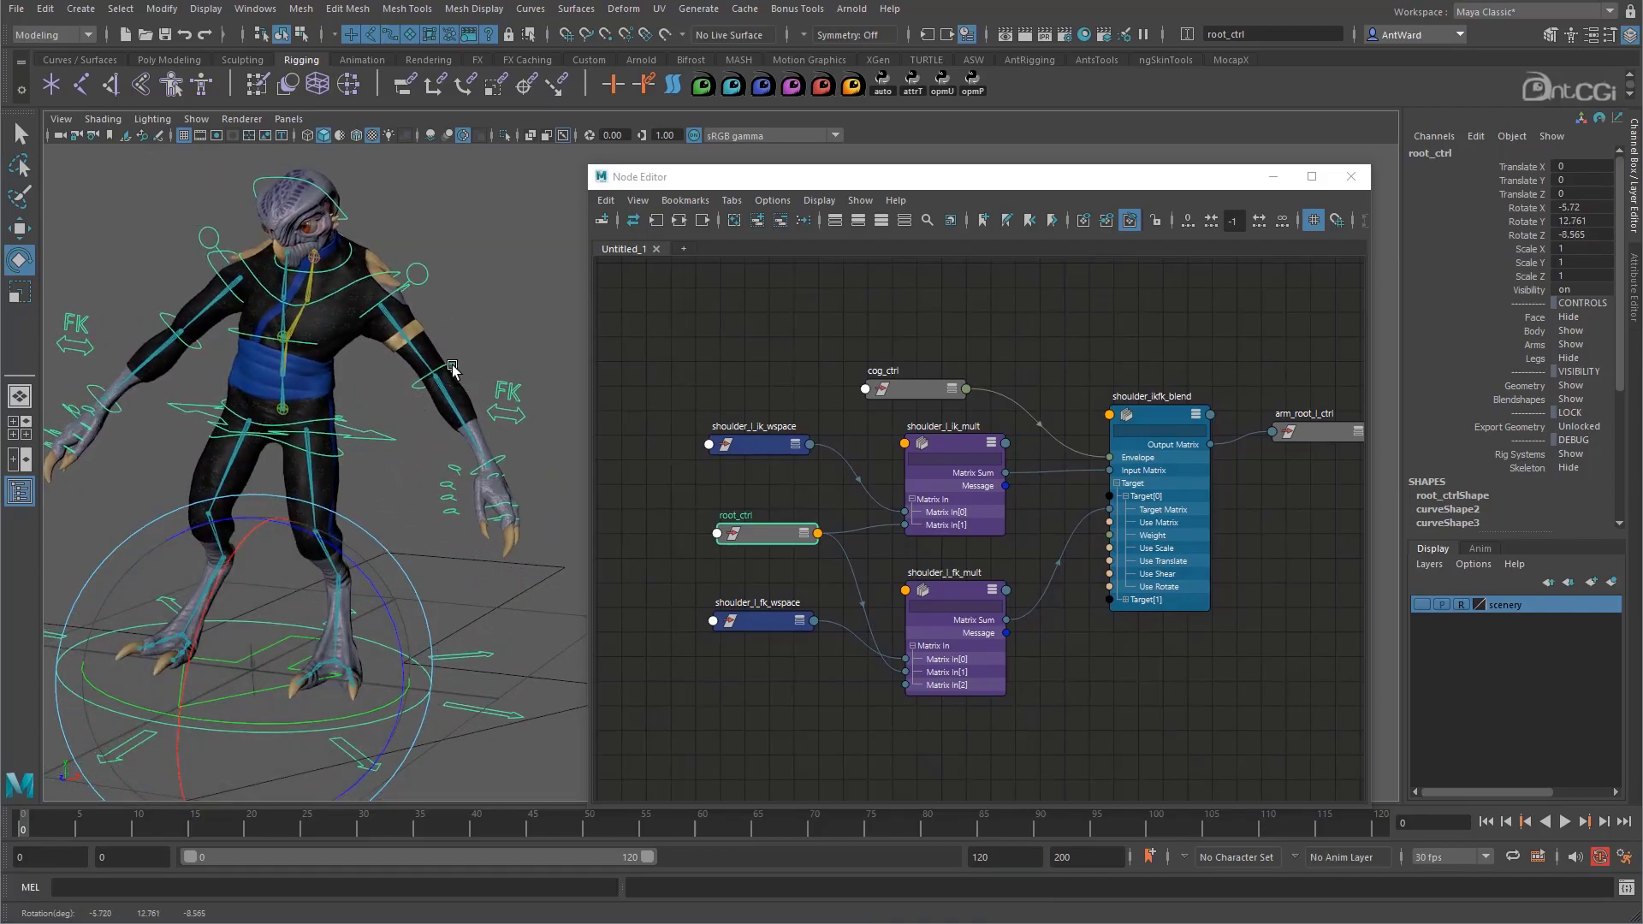
{"action": "left_click", "coordinate": [342, 424]}
{"action": "left_click_drag", "start_coordinate": [342, 424], "coordinate": [438, 379]}
{"action": "left_click", "coordinate": [502, 297]}
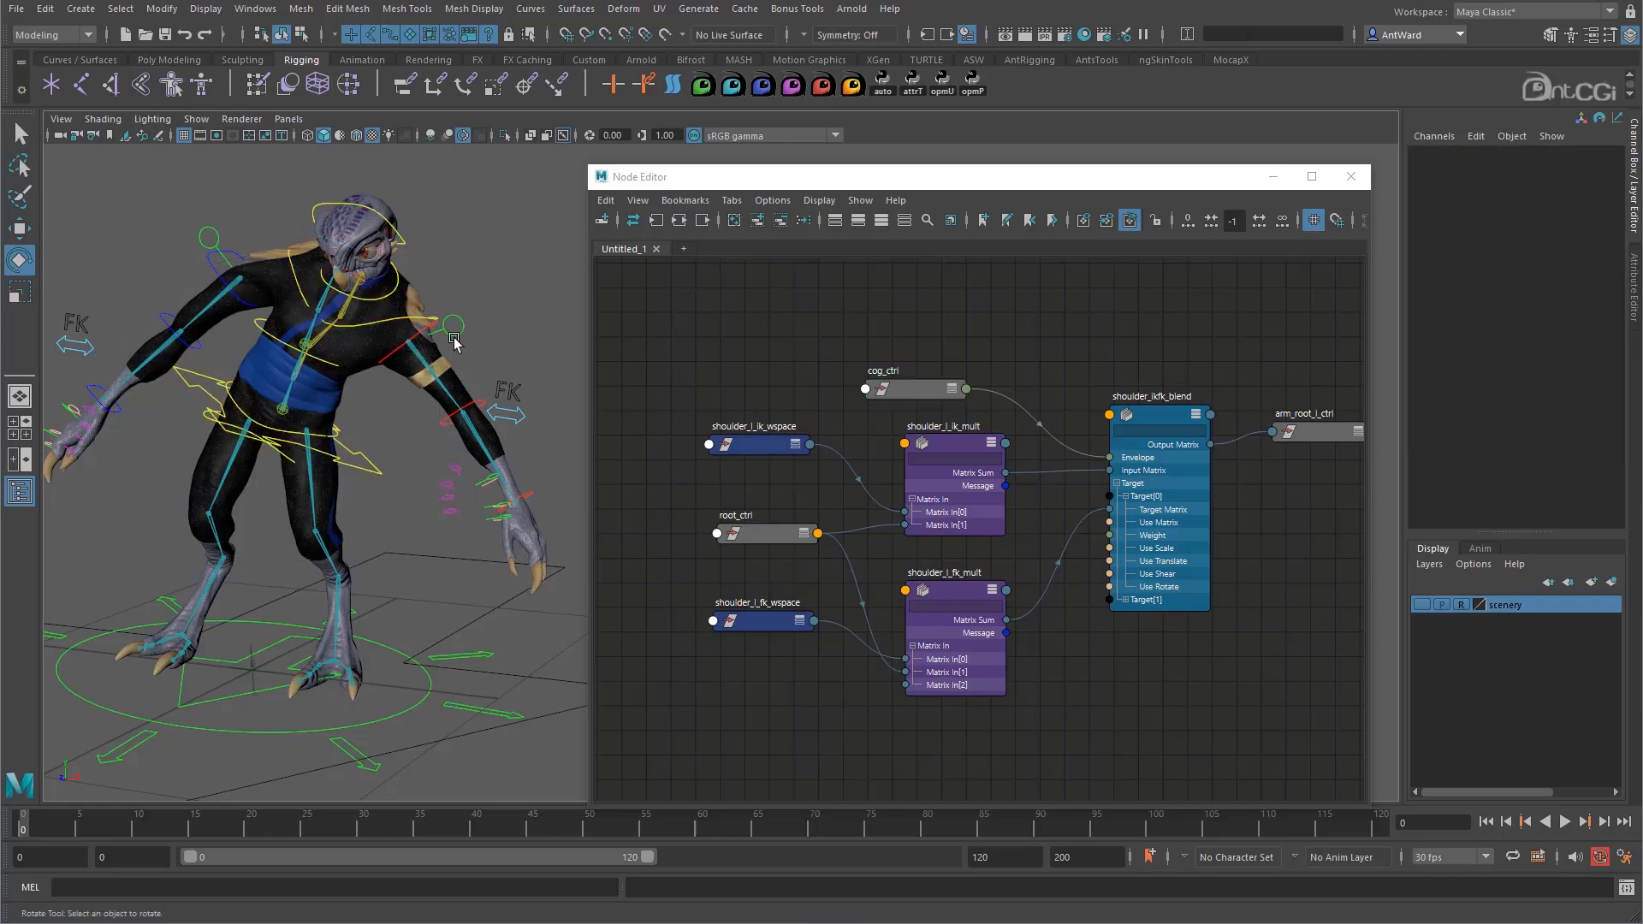
Set World Orient to 0 on upperarm_l_fk_ctrl.
{"action": "left_click", "coordinate": [433, 332]}
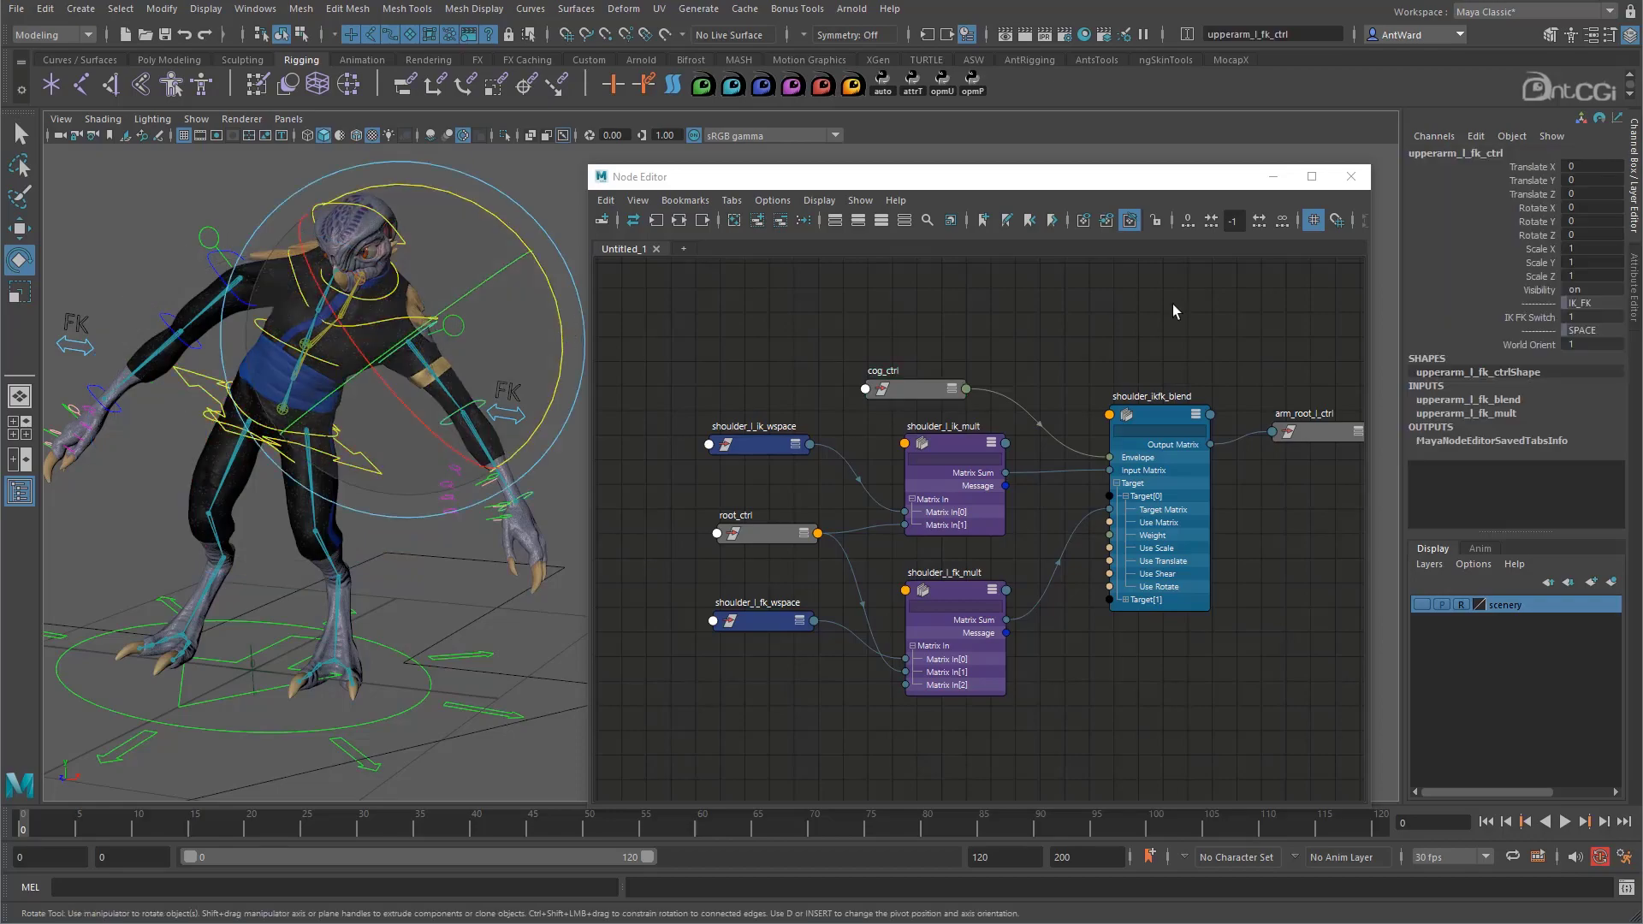
{"action": "left_click", "coordinate": [1511, 344]}
{"action": "middle_click_drag", "start_coordinate": [454, 505], "coordinate": [415, 492]}
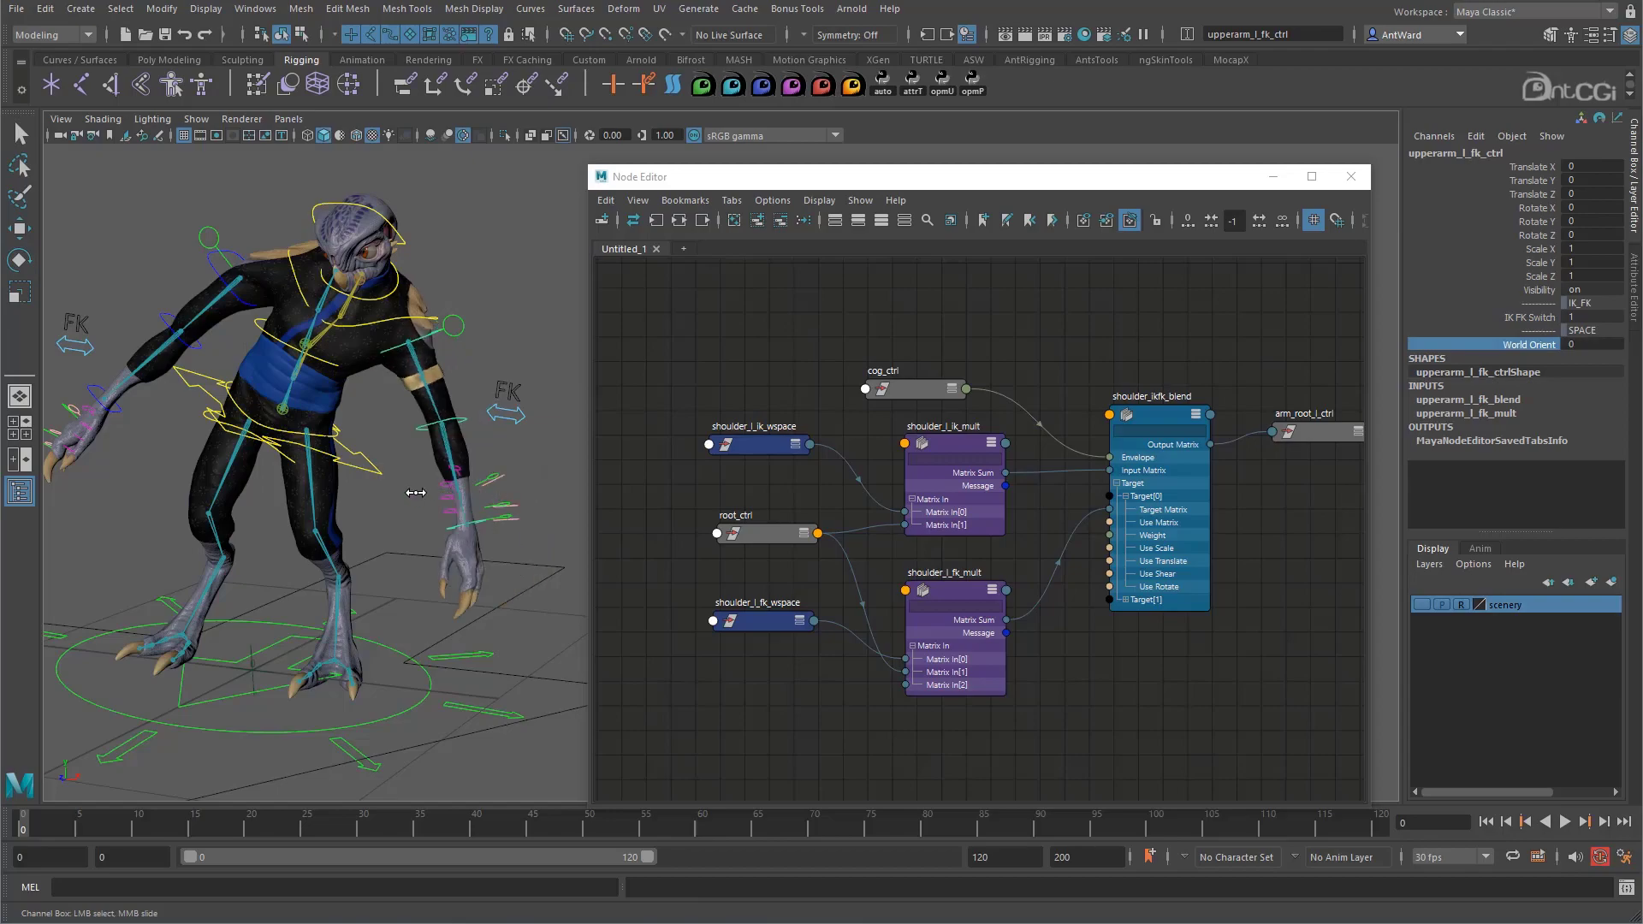
Rotate cog_ctrl and root_ctrl again to check the left arm's behaviour without world orientation.
{"action": "left_click", "coordinate": [372, 469]}
{"action": "key", "text": "e"}
{"action": "left_click_drag", "start_coordinate": [372, 469], "coordinate": [316, 396]}
{"action": "left_click", "coordinate": [488, 657]}
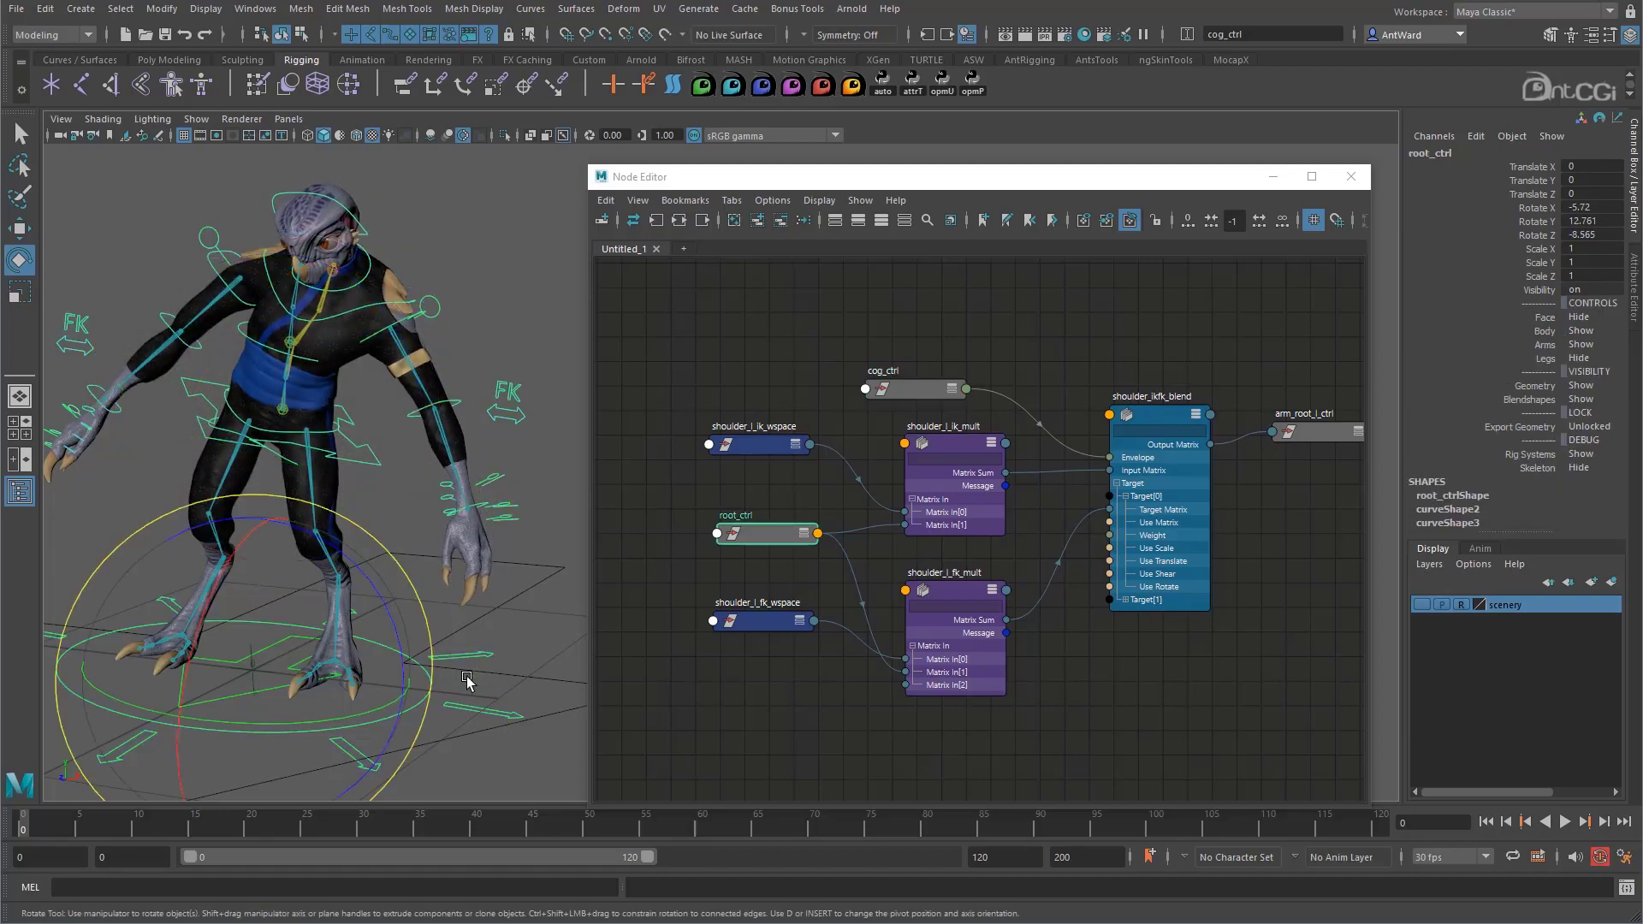
{"action": "middle_click_drag", "start_coordinate": [344, 608], "coordinate": [443, 588], "text": "alt"}
{"action": "left_click_drag", "start_coordinate": [317, 614], "coordinate": [424, 582]}
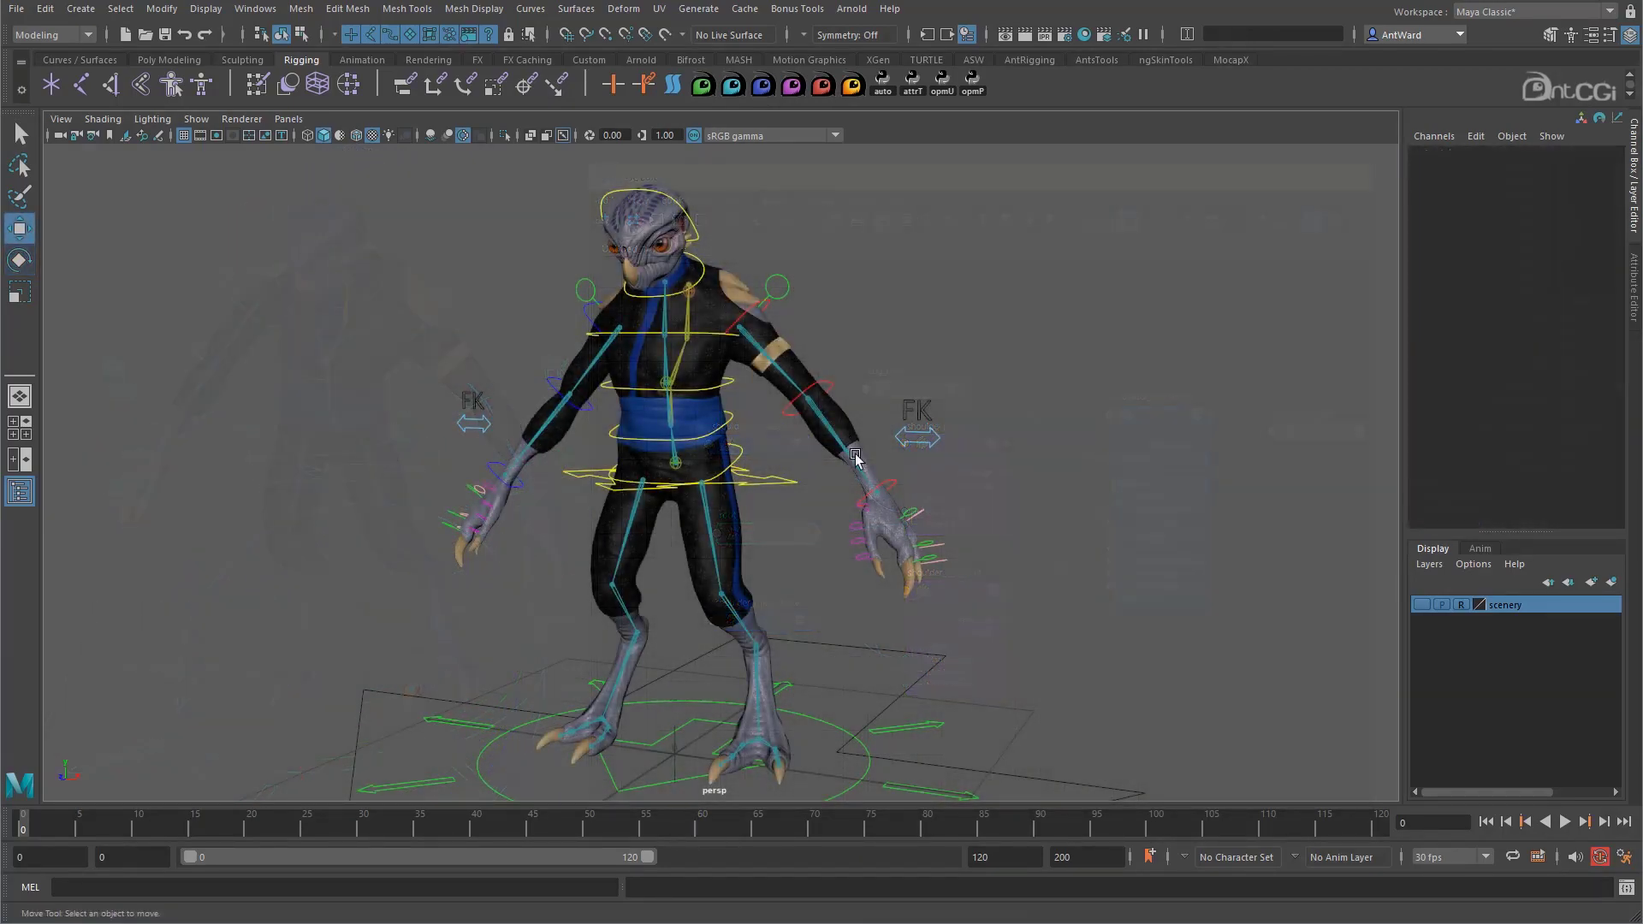
{"action": "left_click_drag", "start_coordinate": [848, 484], "coordinate": [587, 310], "text": "alt"}
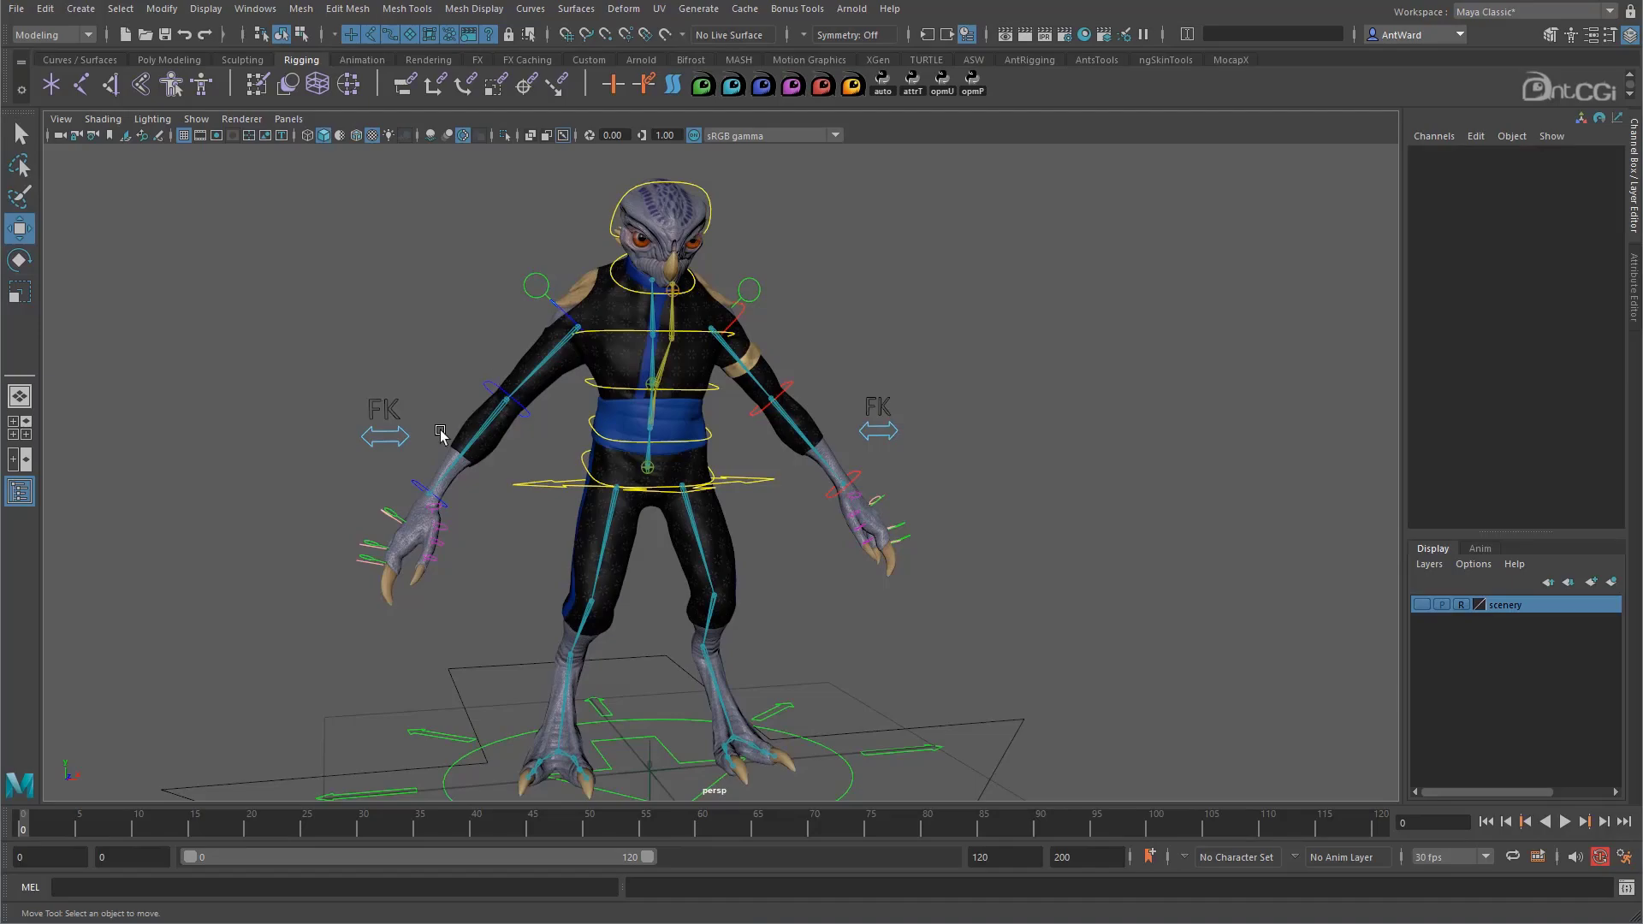
Test-rotate hip_ctrl to see how the lower body responds, and undo the rotation.
{"action": "left_click_drag", "start_coordinate": [979, 635], "coordinate": [875, 634], "text": "alt"}
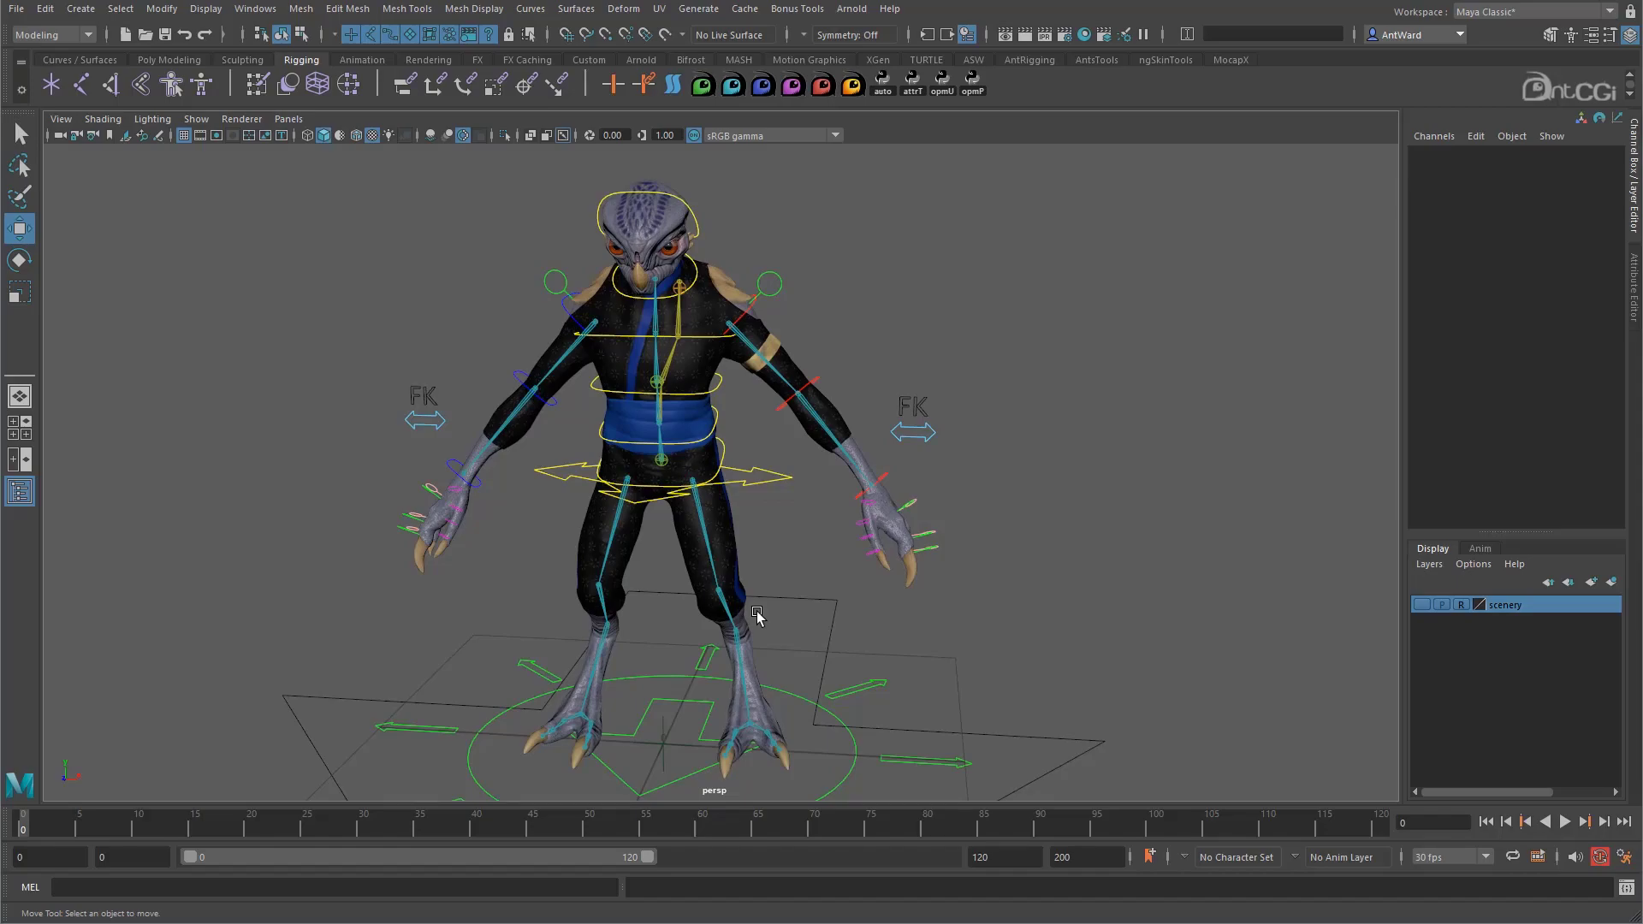
{"action": "middle_click_drag", "start_coordinate": [755, 611], "coordinate": [569, 552], "text": "alt"}
{"action": "left_click_drag", "start_coordinate": [582, 533], "coordinate": [707, 444], "text": "alt"}
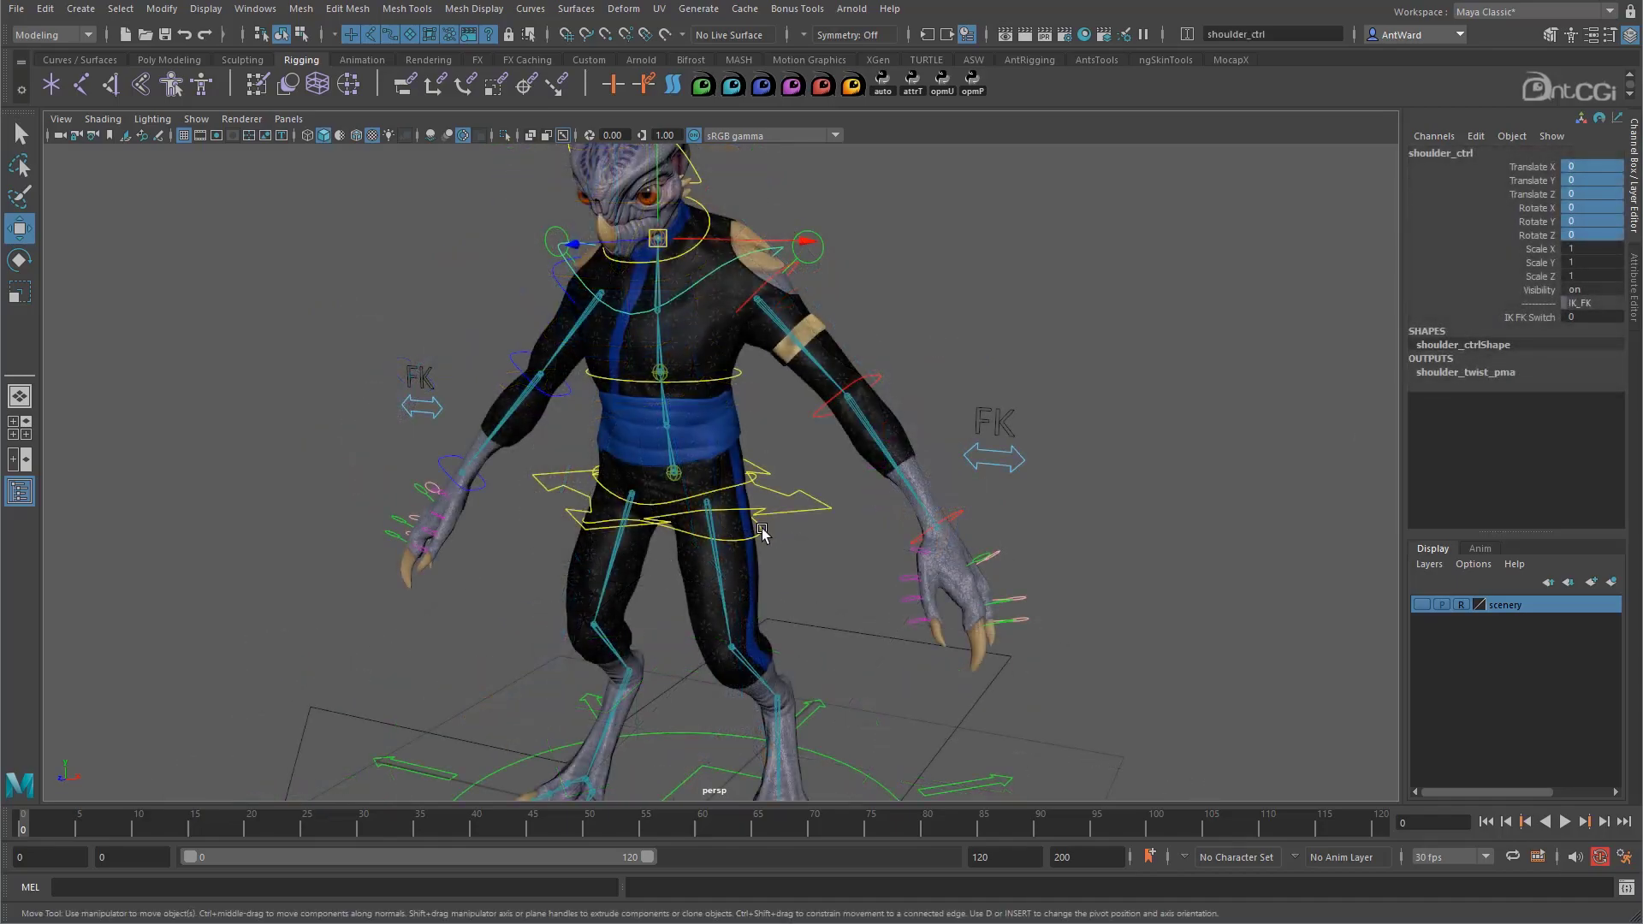
{"action": "left_click", "coordinate": [762, 532]}
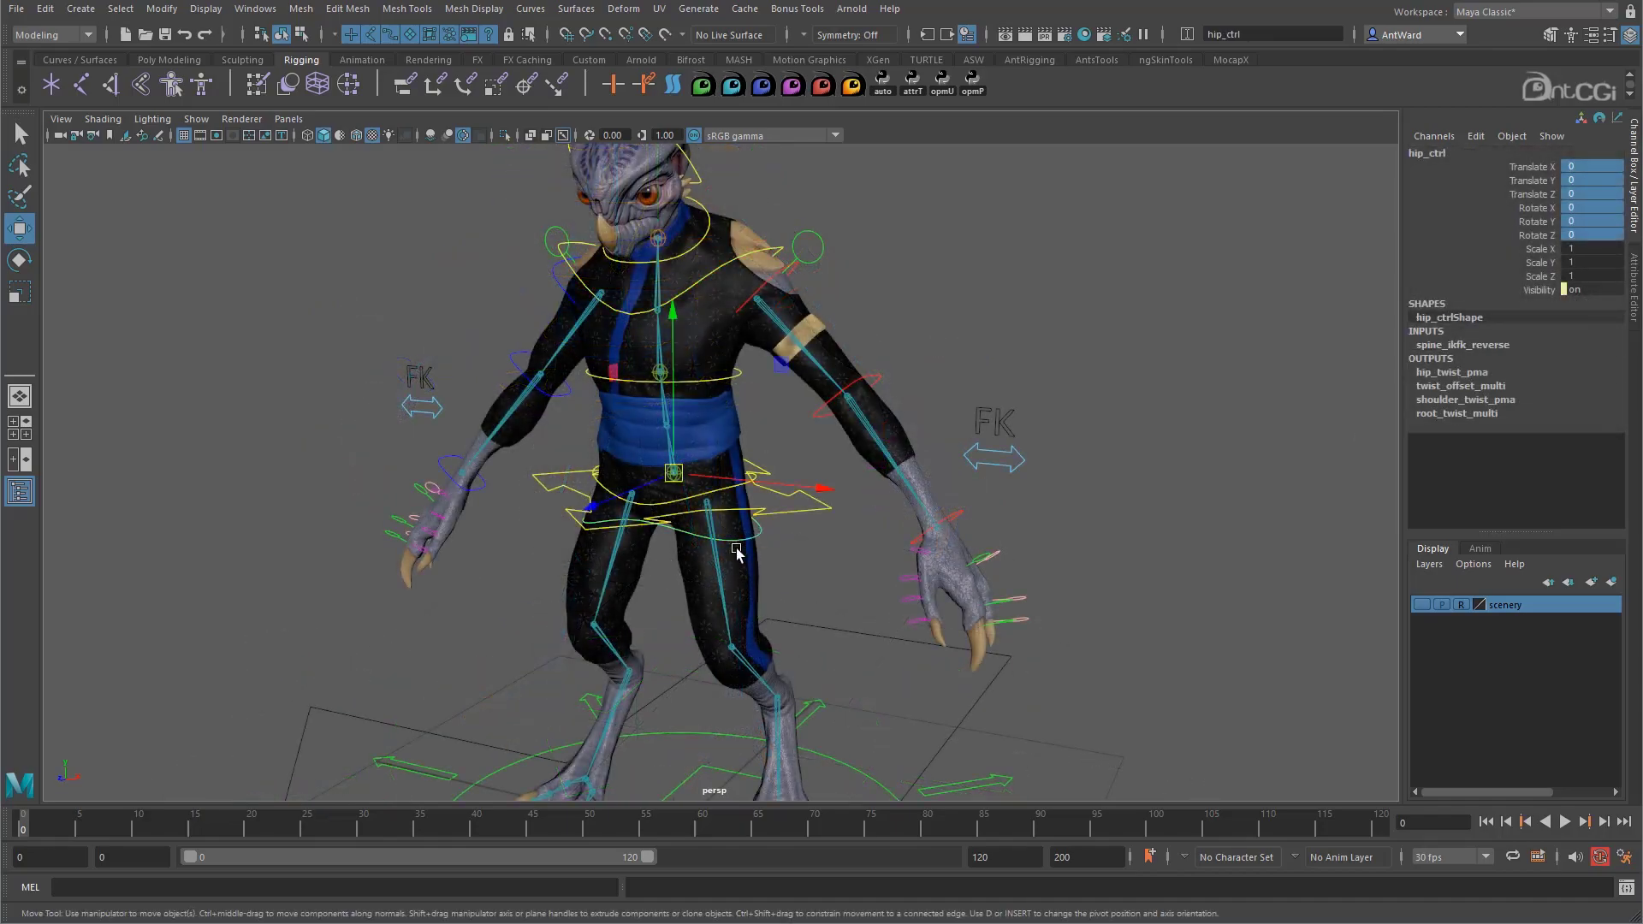
{"action": "key", "text": "e"}
{"action": "left_click_drag", "start_coordinate": [679, 569], "coordinate": [659, 531]}
{"action": "key", "text": "ctrl+z"}
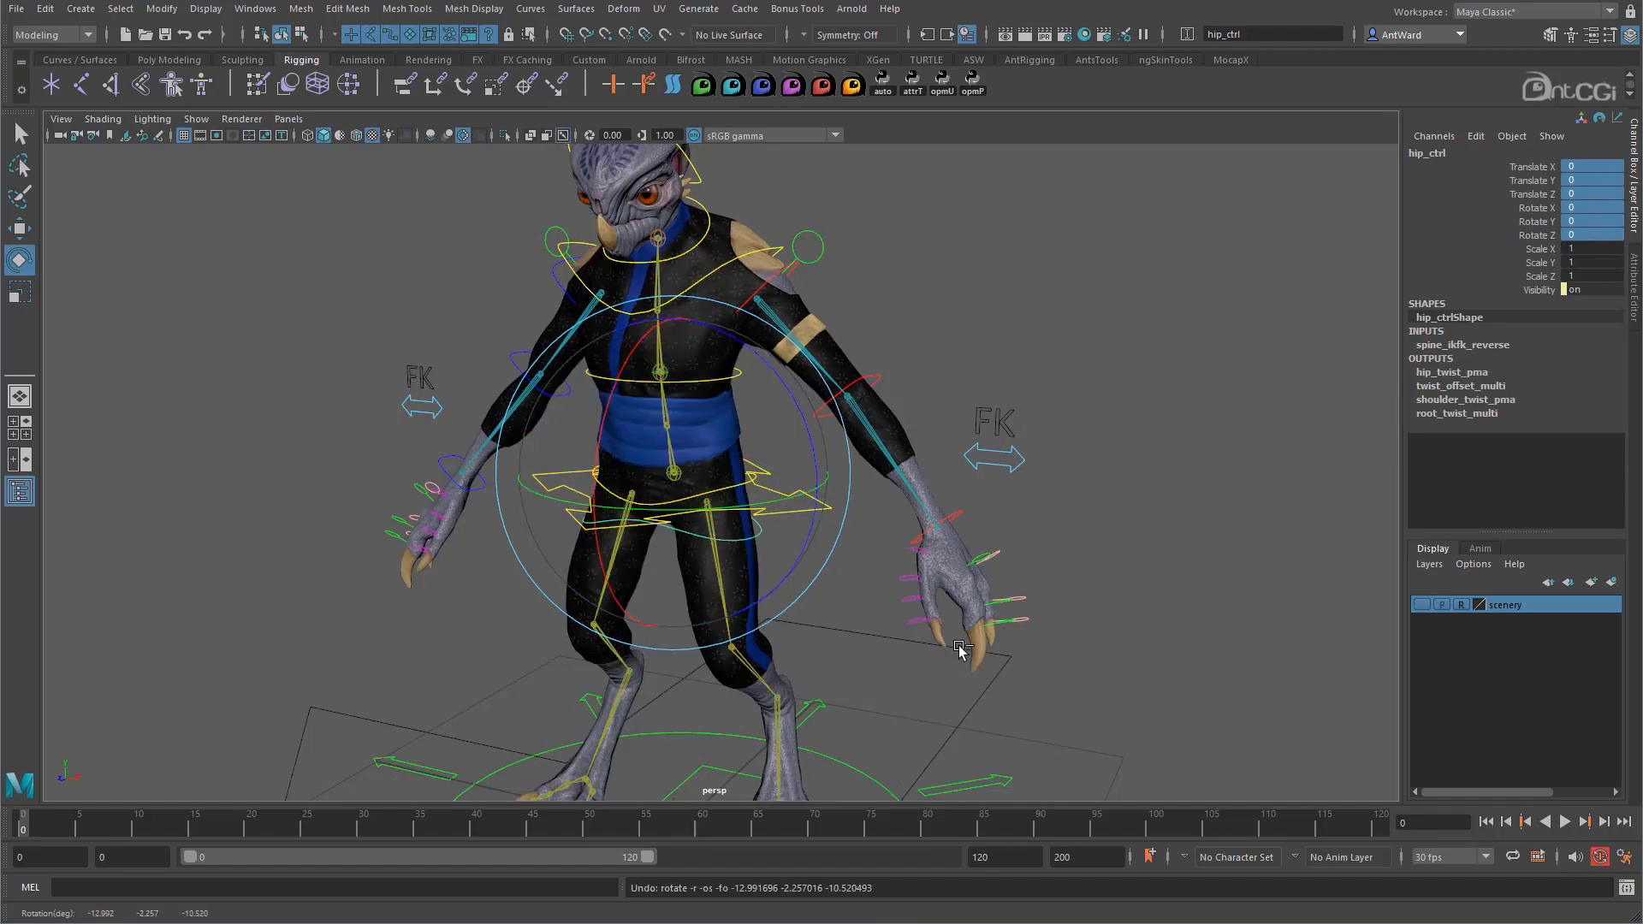
Set the Legs attribute on root_ctrl to Show so the leg controls are displayed.
{"action": "scroll", "coordinate": [965, 642], "scroll_direction": "down", "scroll_amount": 4}
{"action": "left_click", "coordinate": [963, 659]}
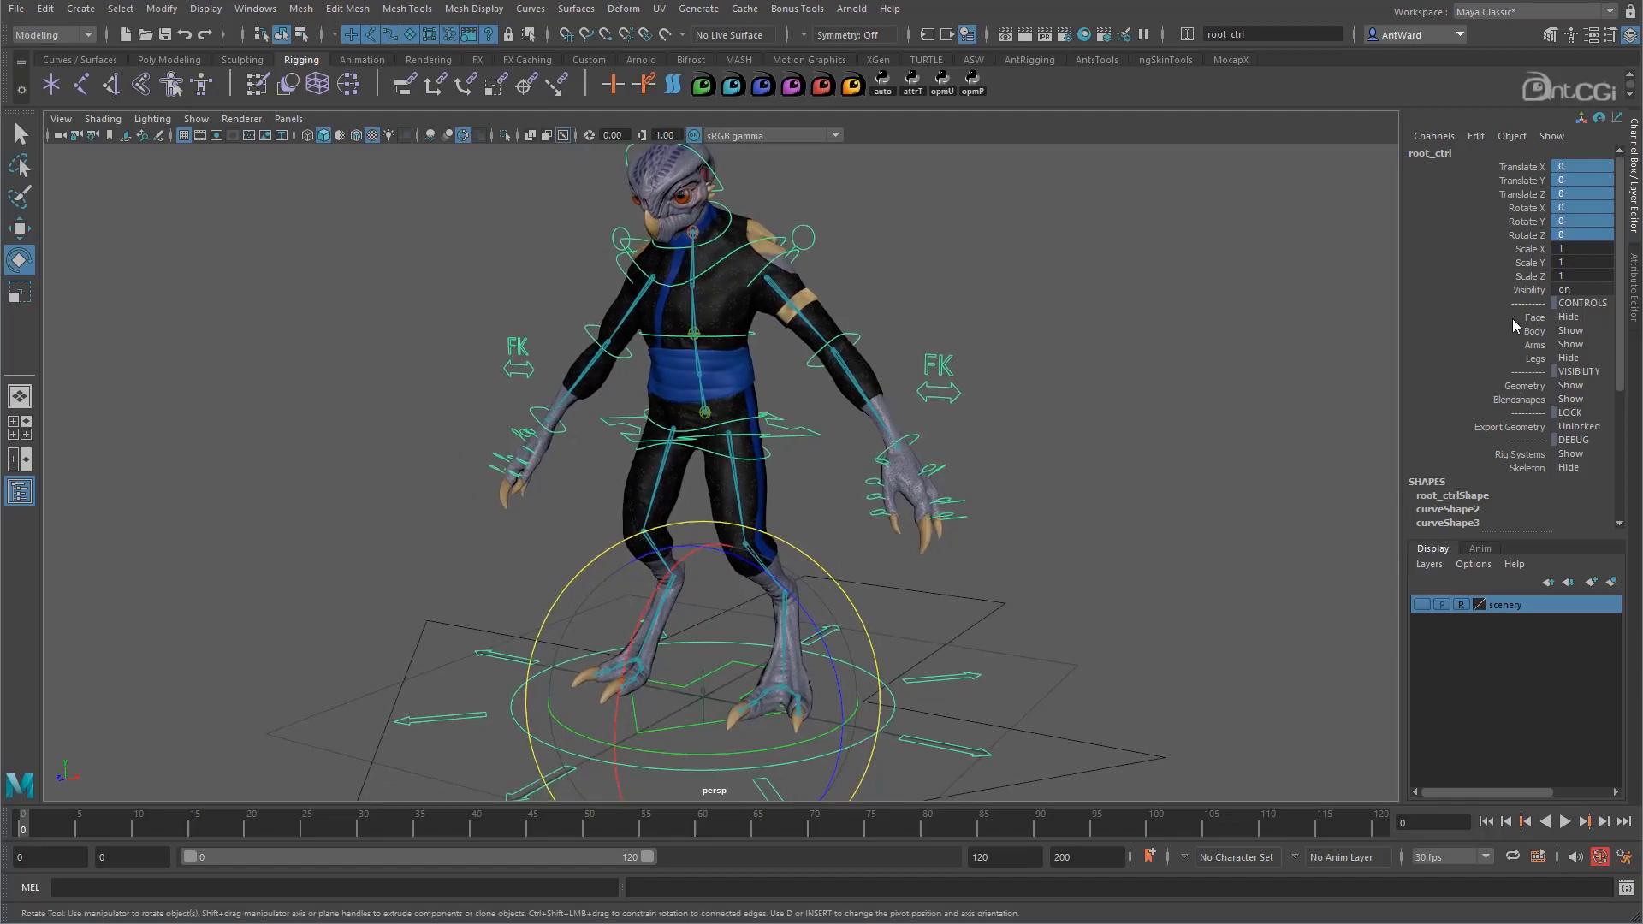
{"action": "left_click", "coordinate": [1535, 358]}
{"action": "middle_click_drag", "start_coordinate": [1185, 377], "coordinate": [906, 561]}
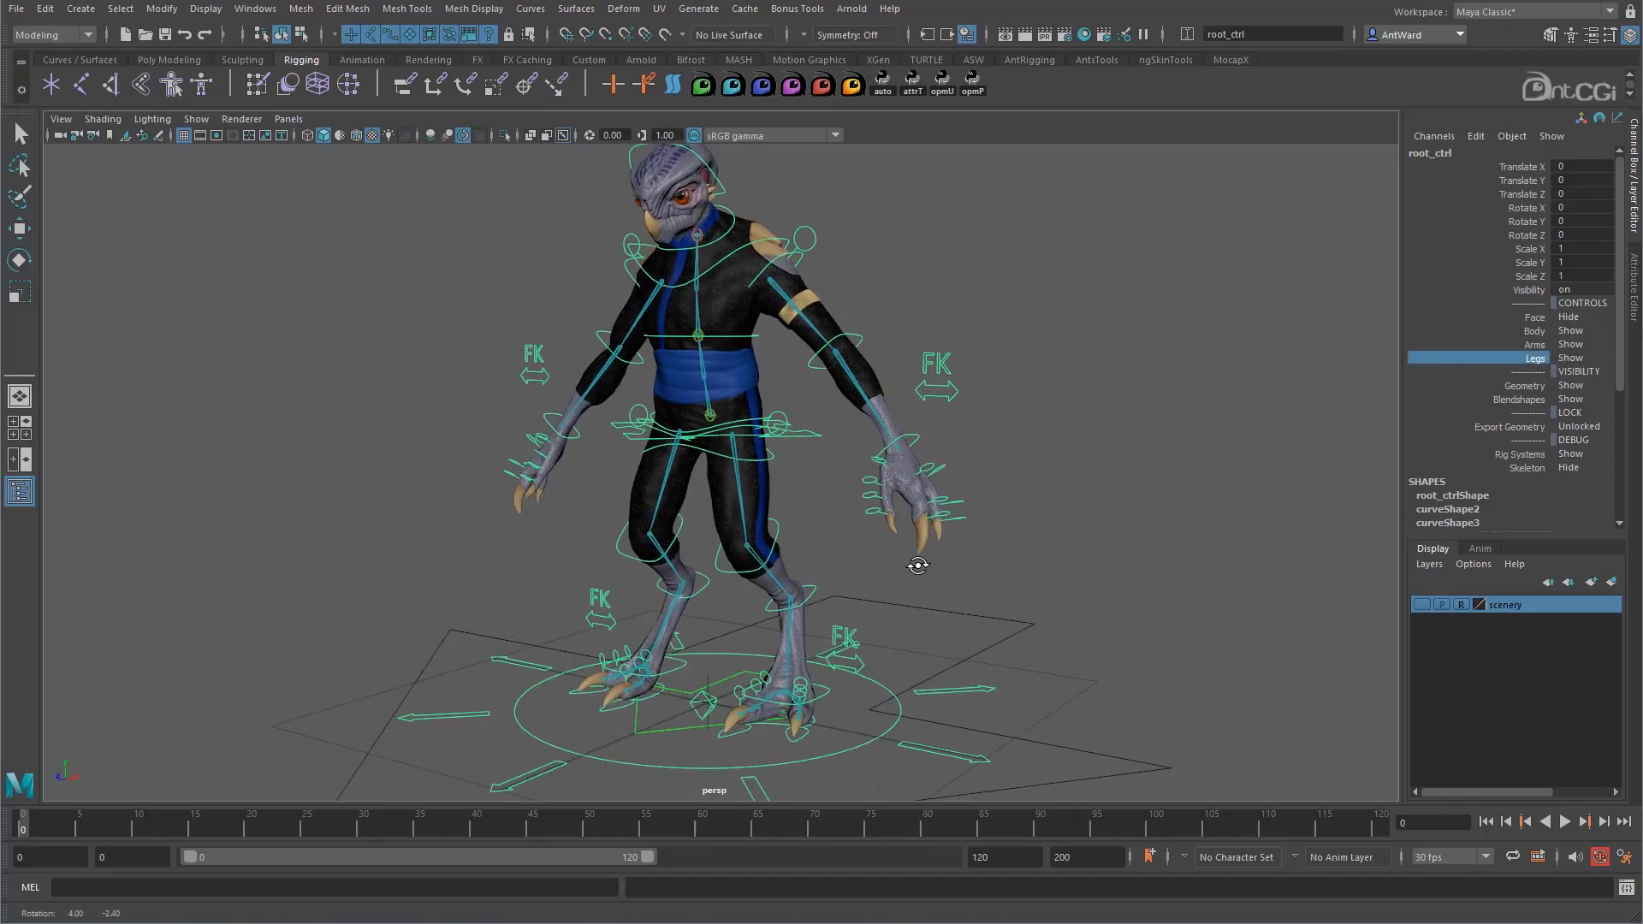
Inspect the transform attributes of lowerarm_r_fk_ctrl, including its Rotate Order, and clear the selection.
{"action": "mouse_move", "coordinate": [512, 414]}
{"action": "left_mouse_down", "text": "alt"}
{"action": "mouse_move", "coordinate": [477, 396]}
{"action": "mouse_move", "coordinate": [518, 409]}
{"action": "left_mouse_up", "text": "alt"}
{"action": "left_click", "coordinate": [586, 357]}
{"action": "key", "text": "e"}
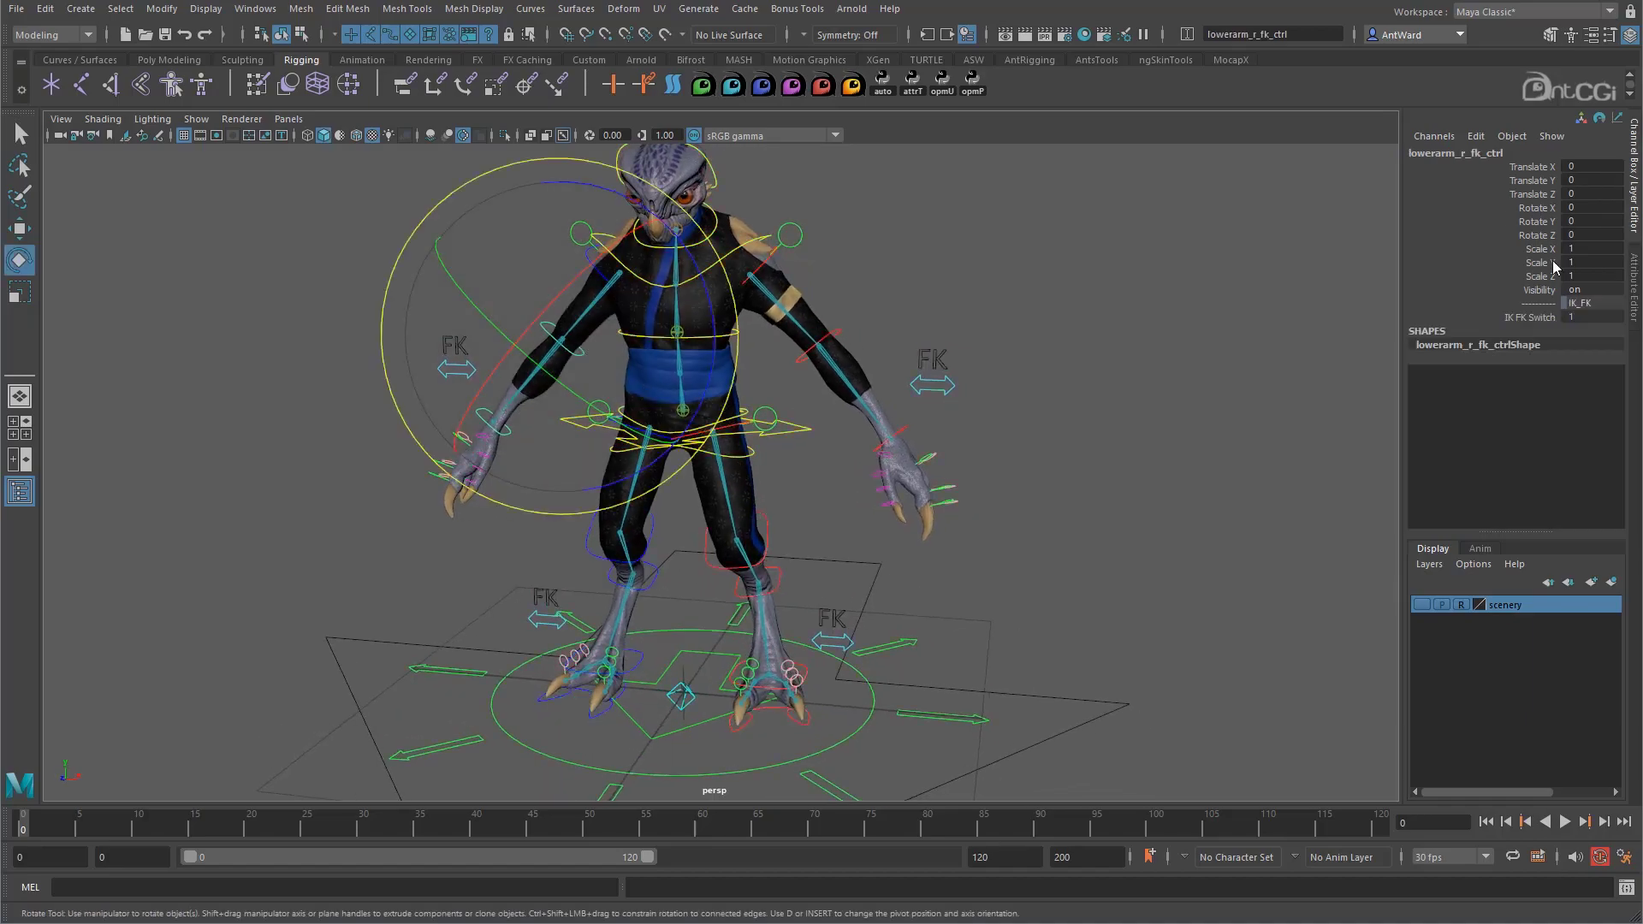
{"action": "left_click", "coordinate": [1634, 279]}
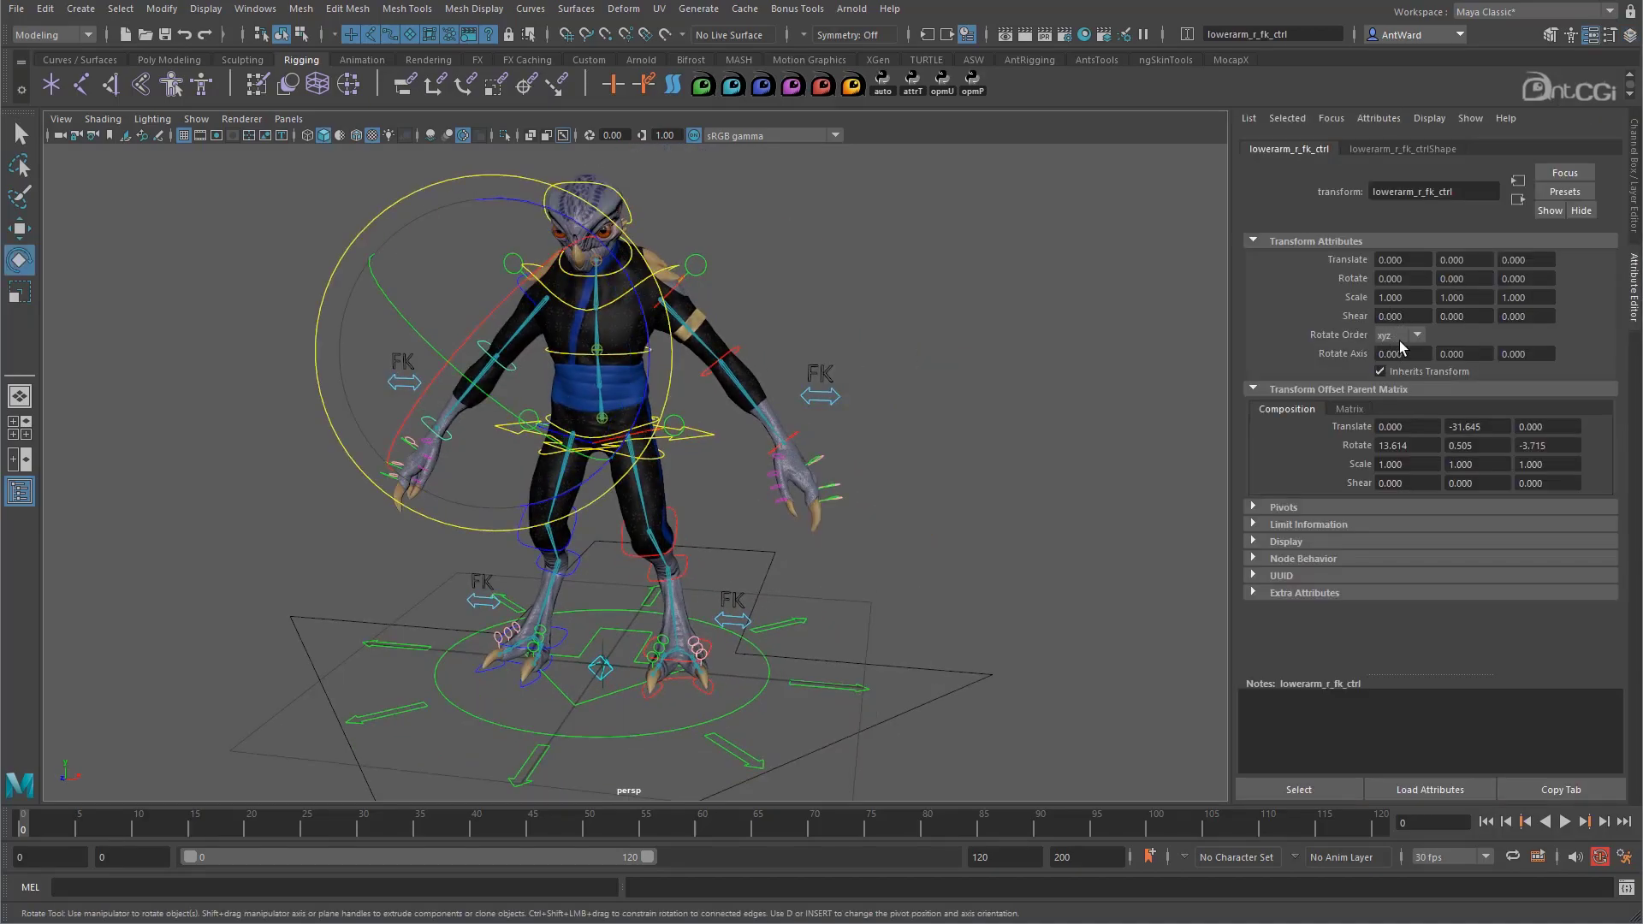
{"action": "left_click", "coordinate": [908, 439]}
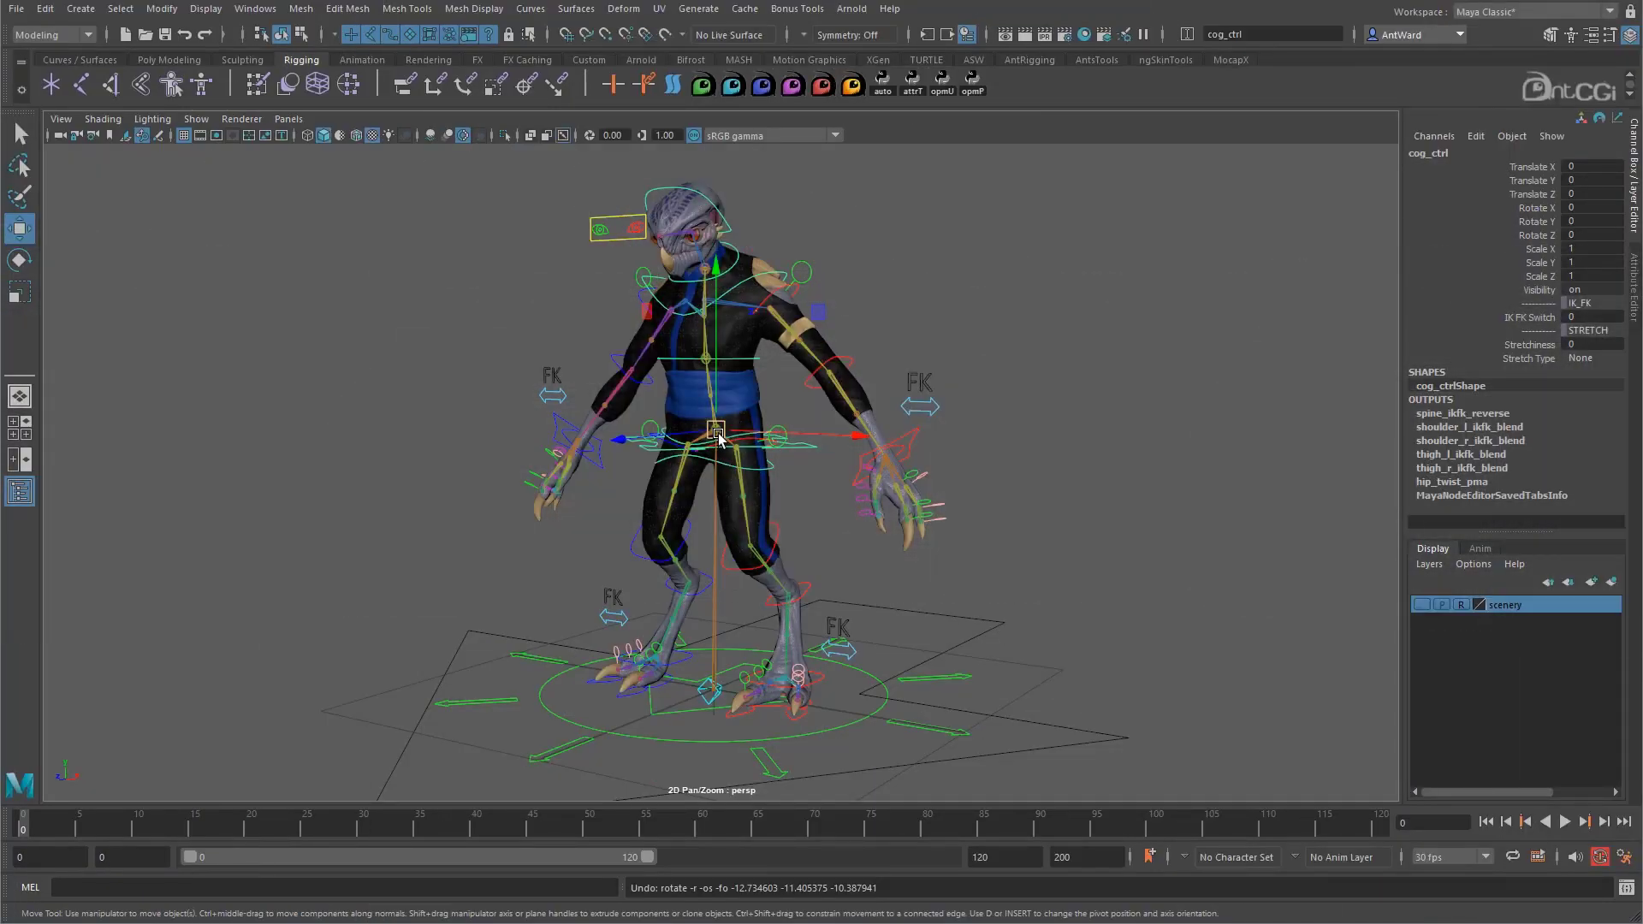
Test-move and test-rotate cog_ctrl to check how the limbs follow the body, undoing each change.
{"action": "left_click_drag", "start_coordinate": [718, 438], "coordinate": [725, 378]}
{"action": "key", "text": "ctrl+z"}
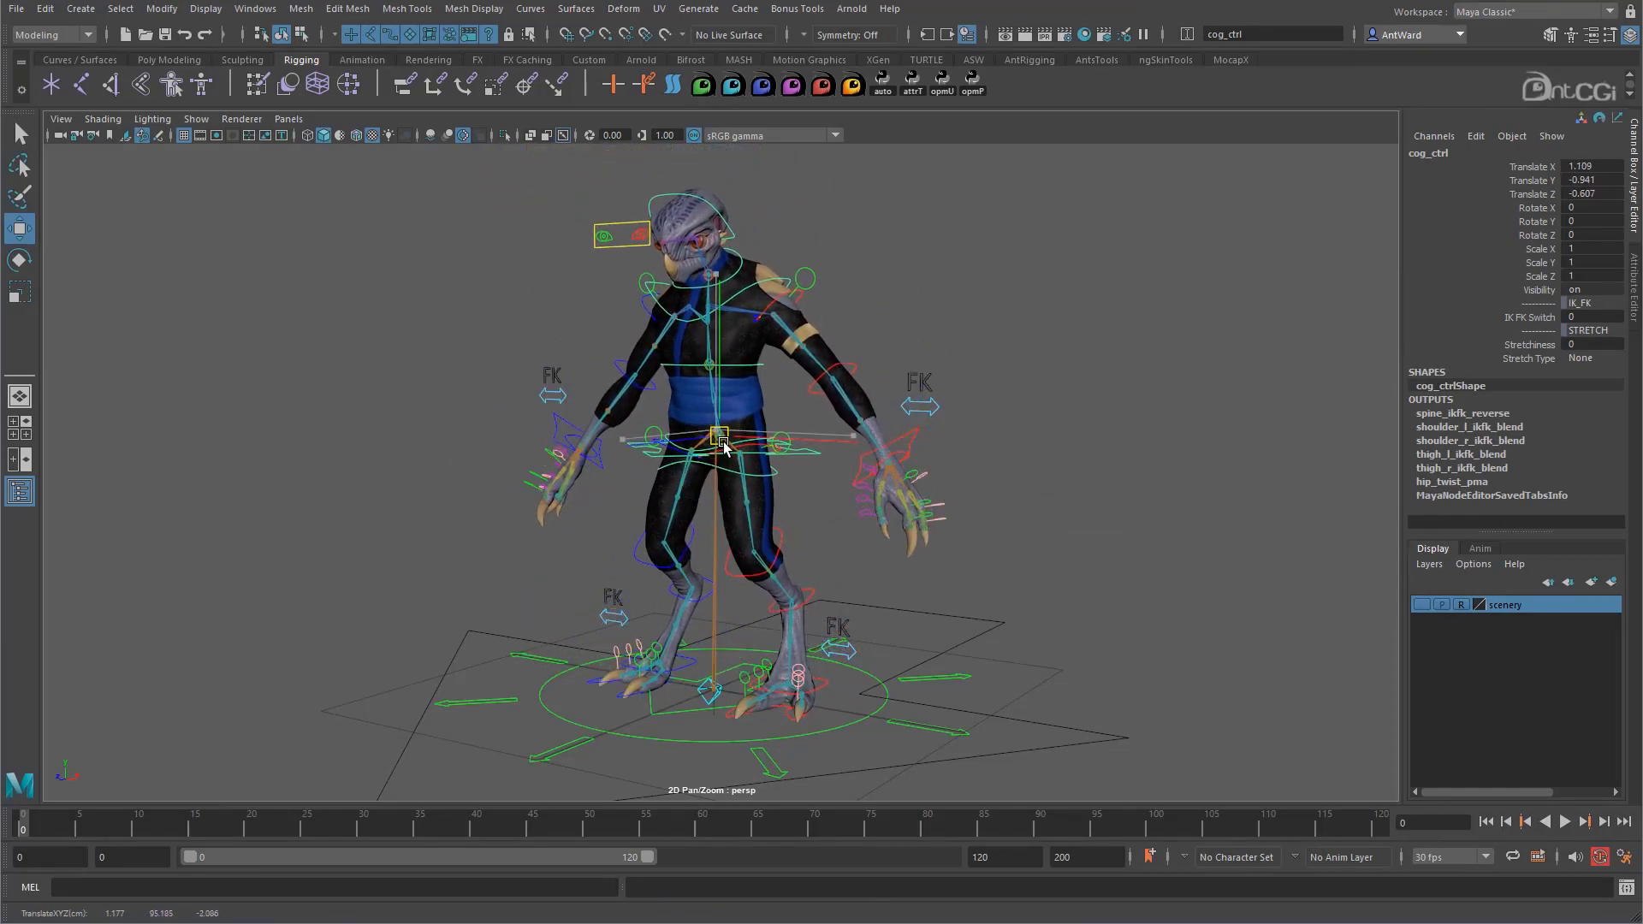
{"action": "key", "text": "e"}
{"action": "left_click_drag", "start_coordinate": [725, 496], "coordinate": [872, 661]}
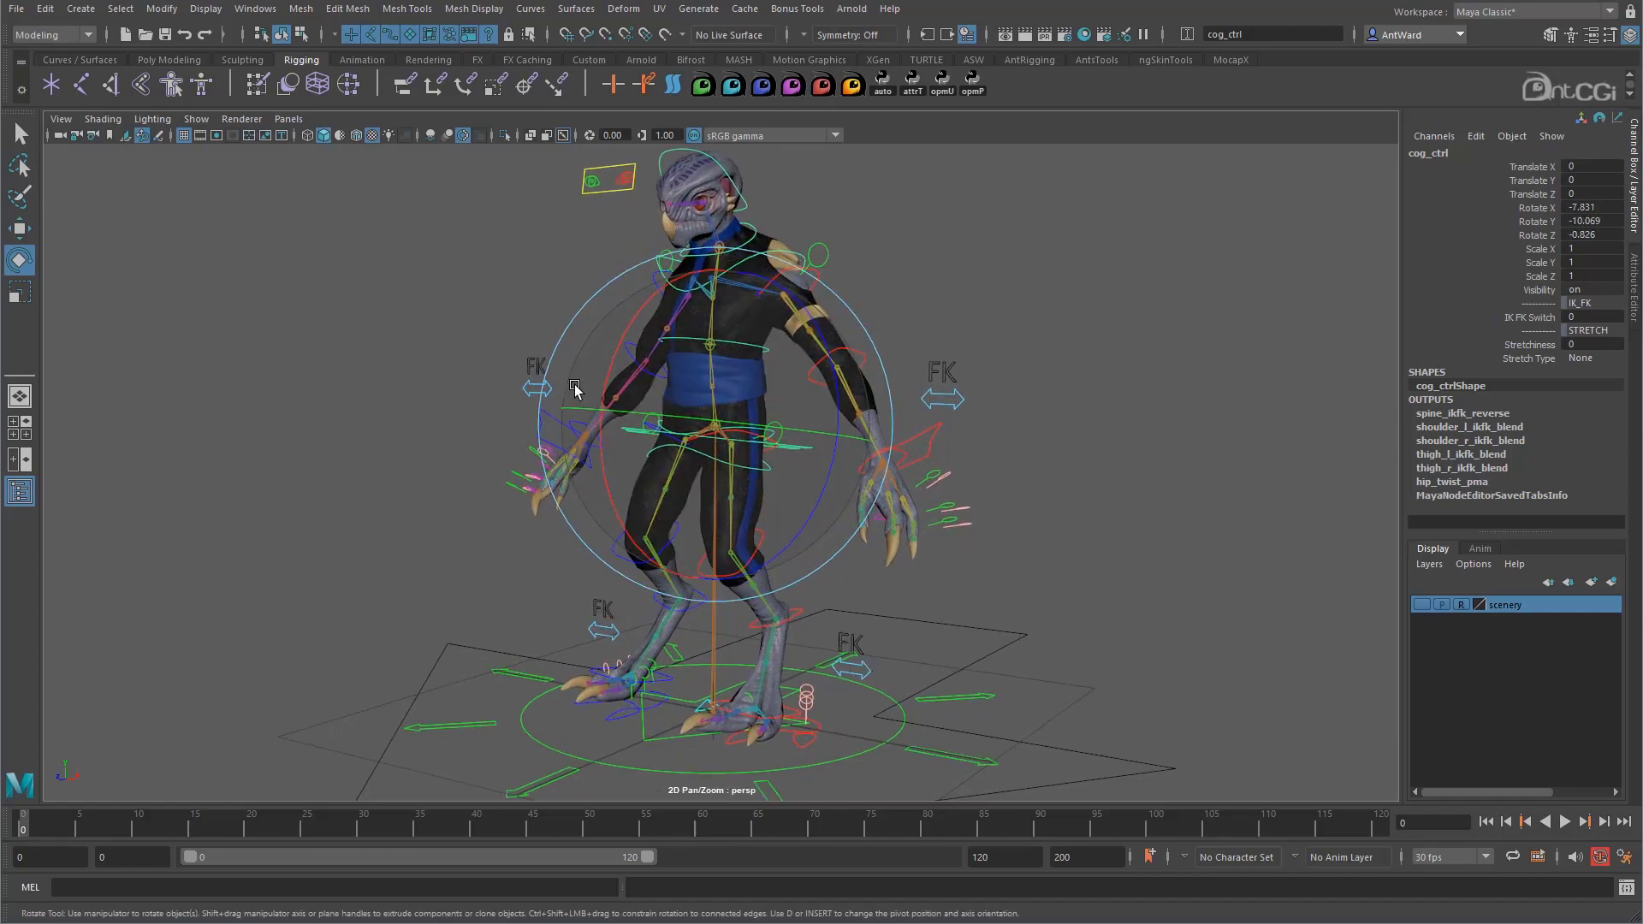
{"action": "key", "text": "ctrl+z"}
{"action": "left_click", "coordinate": [1134, 382]}
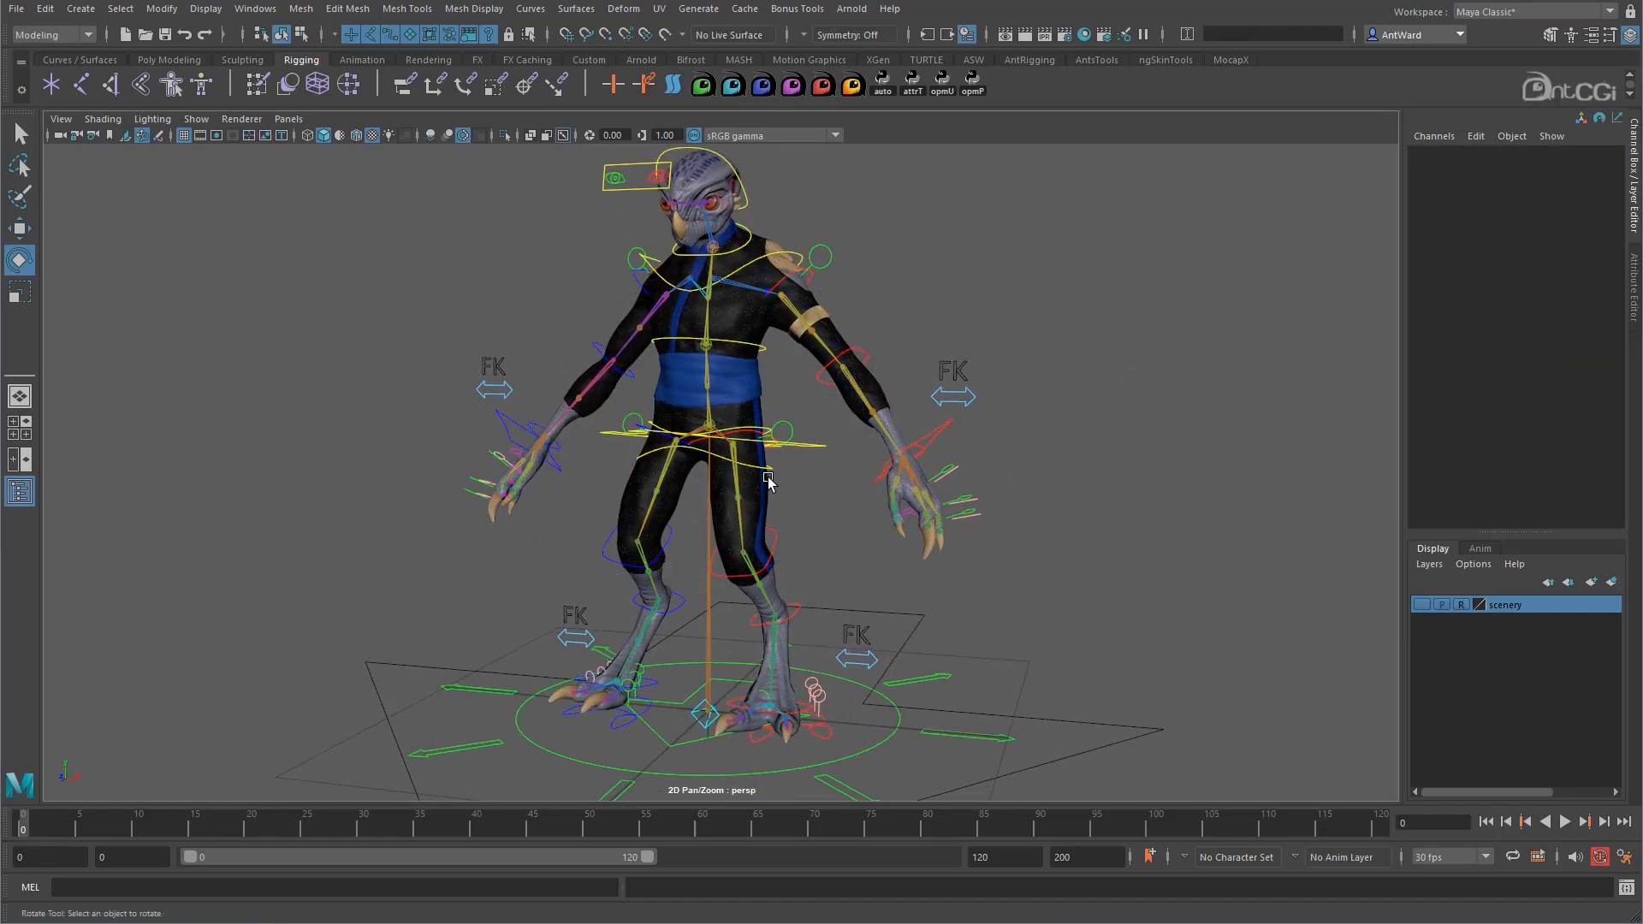
Rotate the hip control to test how the pelvis and legs follow.
{"action": "left_click", "coordinate": [773, 472]}
{"action": "left_click_drag", "start_coordinate": [708, 512], "coordinate": [844, 354]}
{"action": "left_click", "coordinate": [731, 547]}
Set the IK FK Switch on cog_ctrl to 1 to put the spine in FK mode.
{"action": "left_click", "coordinate": [830, 504]}
{"action": "left_click", "coordinate": [1538, 325]}
{"action": "middle_click_drag", "start_coordinate": [1176, 354], "coordinate": [1193, 354]}
{"action": "left_click_drag", "start_coordinate": [813, 532], "coordinate": [695, 531], "text": "alt"}
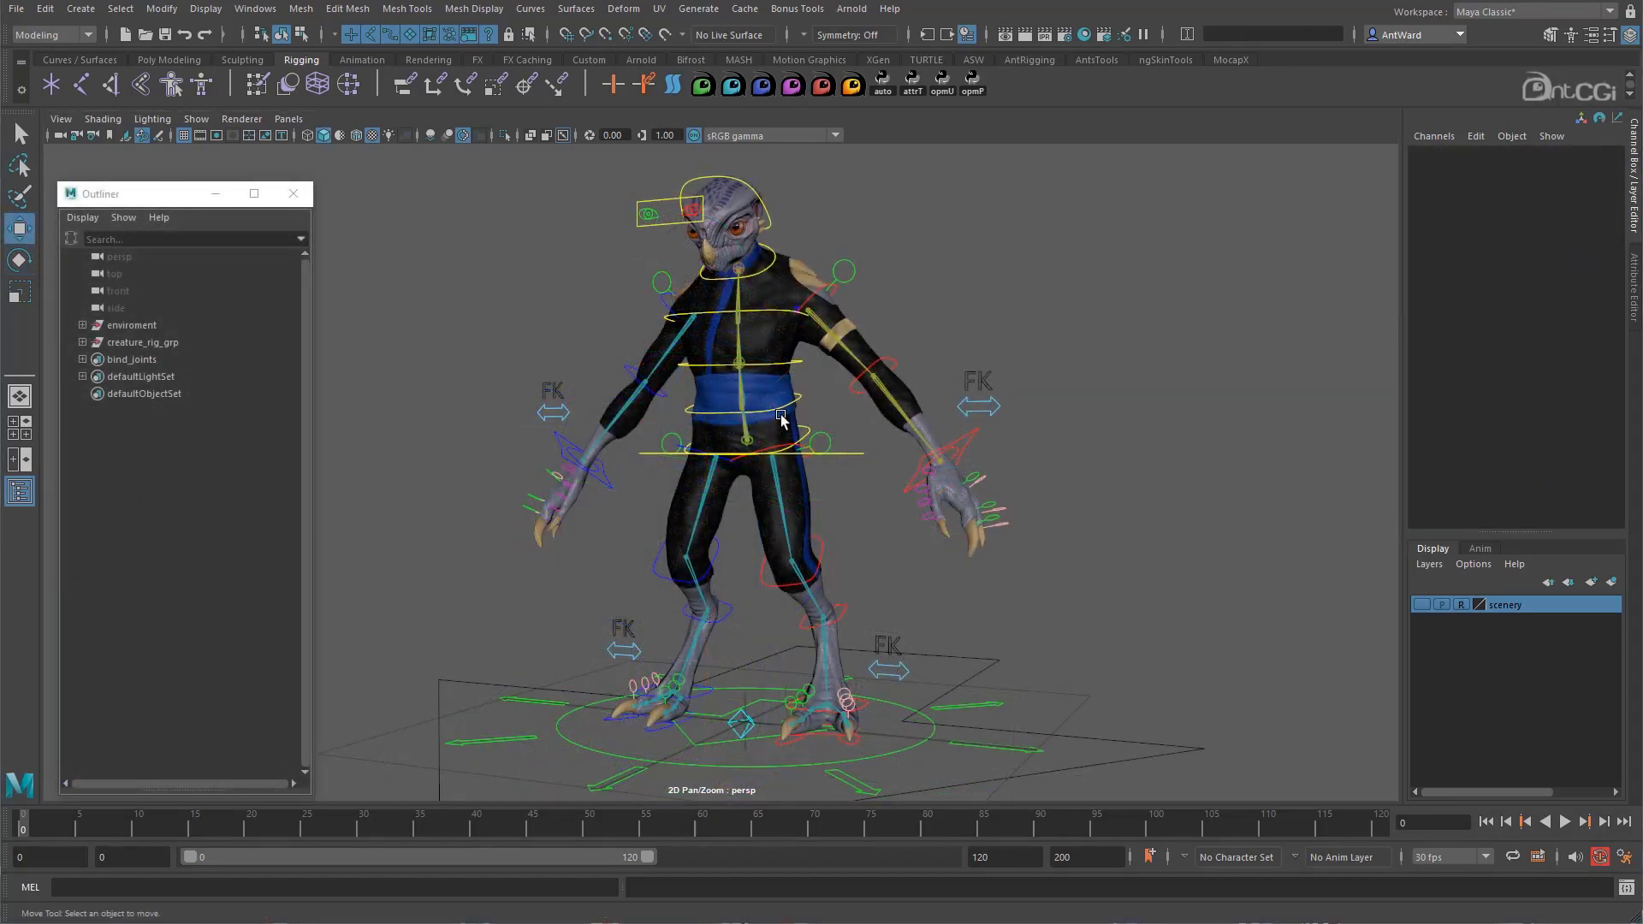
Rotate cog_ctrl to test how the arms and legs follow the FK spine.
{"action": "left_click_drag", "start_coordinate": [781, 415], "coordinate": [801, 422], "text": "alt"}
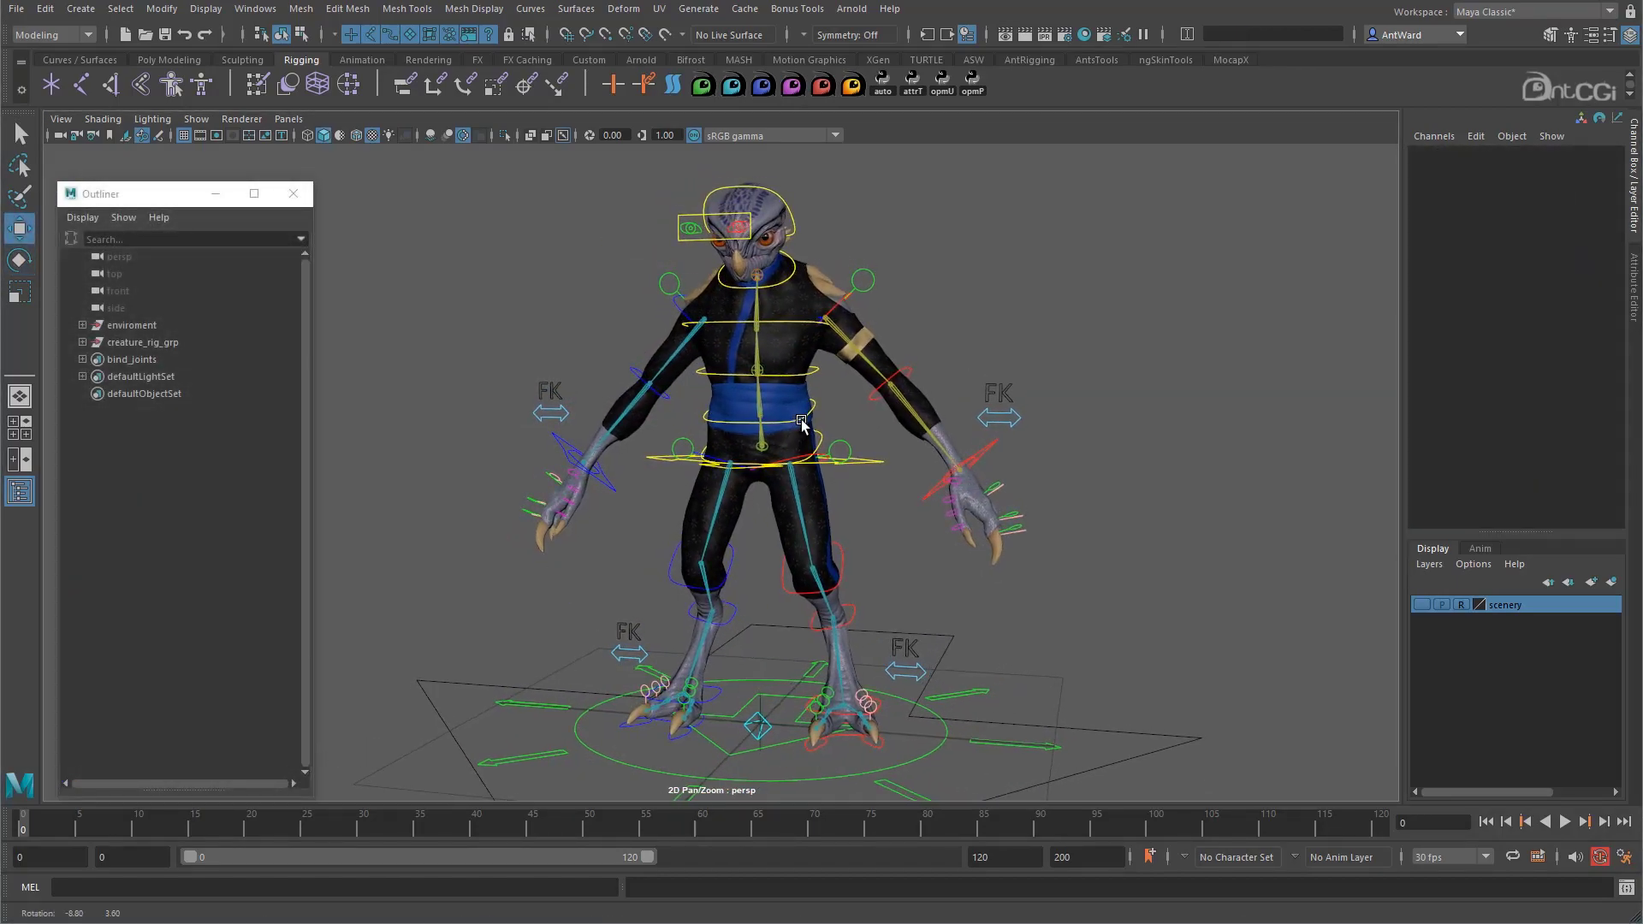
{"action": "left_click", "coordinate": [867, 463]}
{"action": "key", "text": "e"}
{"action": "left_click_drag", "start_coordinate": [912, 421], "coordinate": [829, 440]}
{"action": "right_click_drag", "start_coordinate": [828, 440], "coordinate": [964, 411], "text": "alt"}
{"action": "left_click", "coordinate": [945, 288]}
{"action": "left_click_drag", "start_coordinate": [945, 288], "coordinate": [886, 292], "text": "alt"}
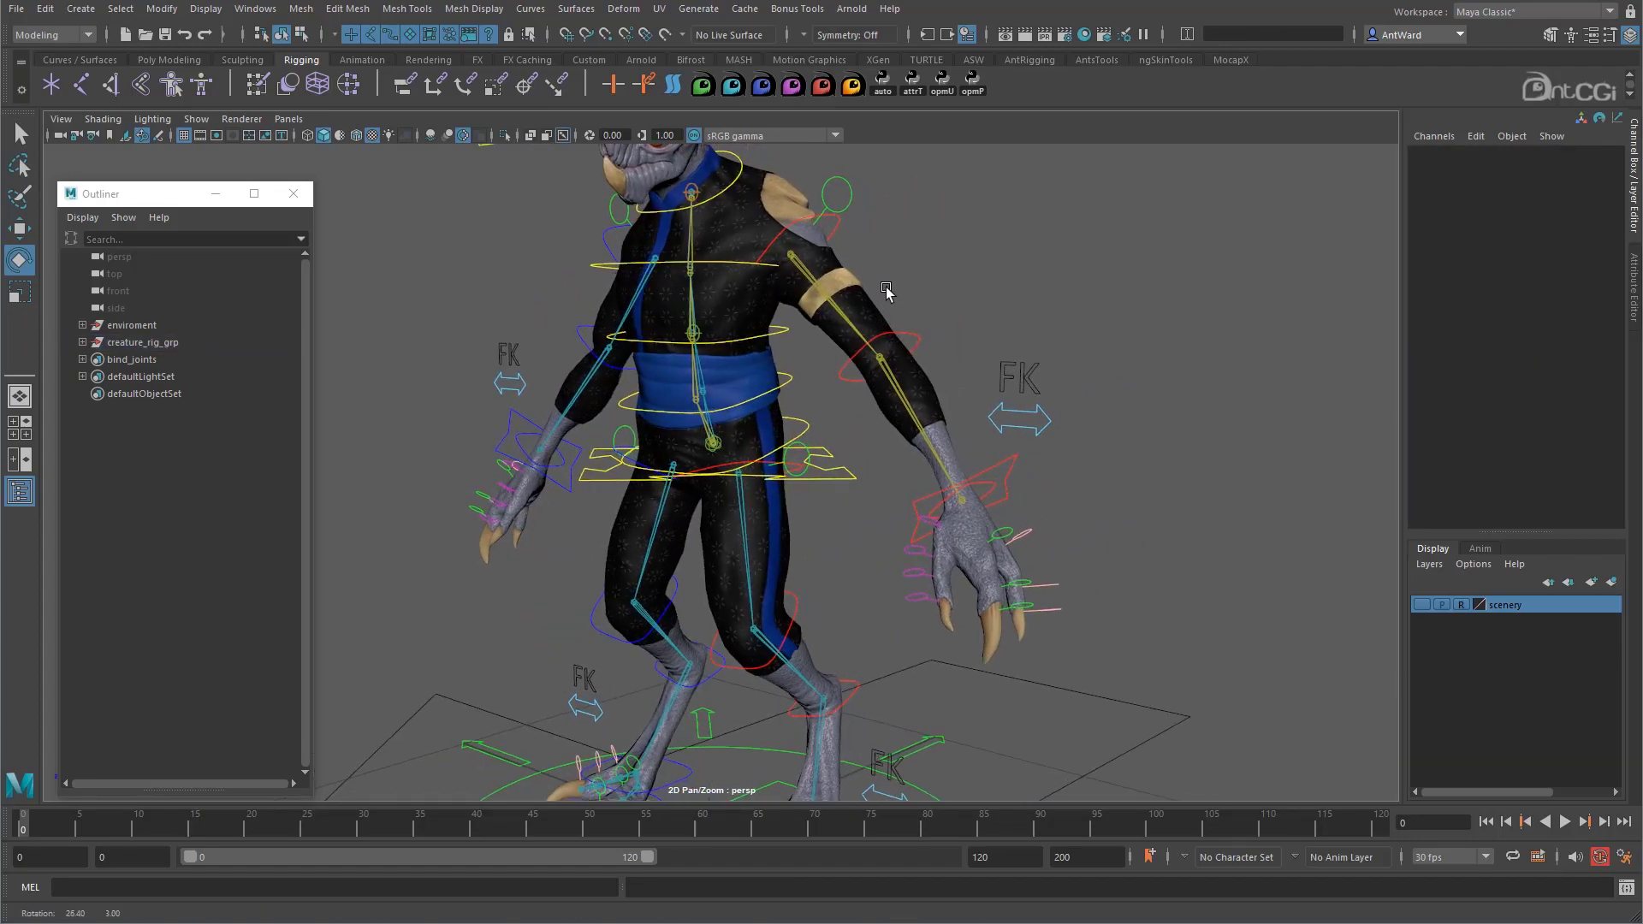
Set World Orient to 1 on the left and right upper-arm and thigh FK controls together.
{"action": "left_click", "coordinate": [838, 231]}
{"action": "key", "text": "w"}
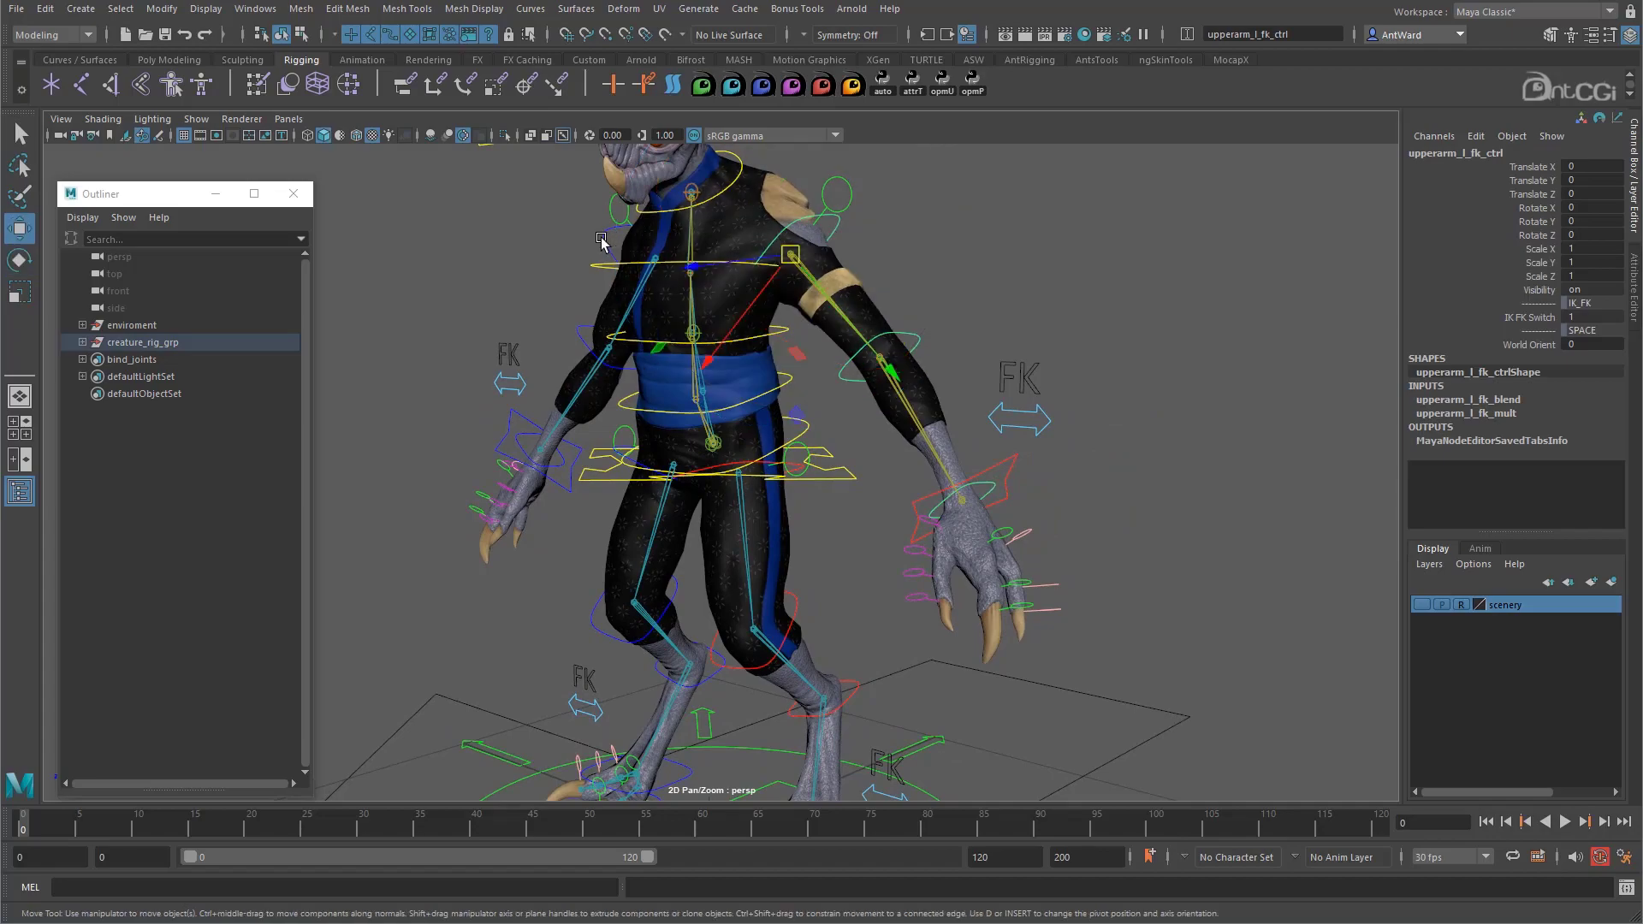
{"action": "left_click", "coordinate": [602, 243]}
{"action": "left_click_drag", "start_coordinate": [602, 242], "coordinate": [856, 385], "text": "alt"}
{"action": "right_click_drag", "start_coordinate": [856, 385], "coordinate": [1149, 550], "text": "alt"}
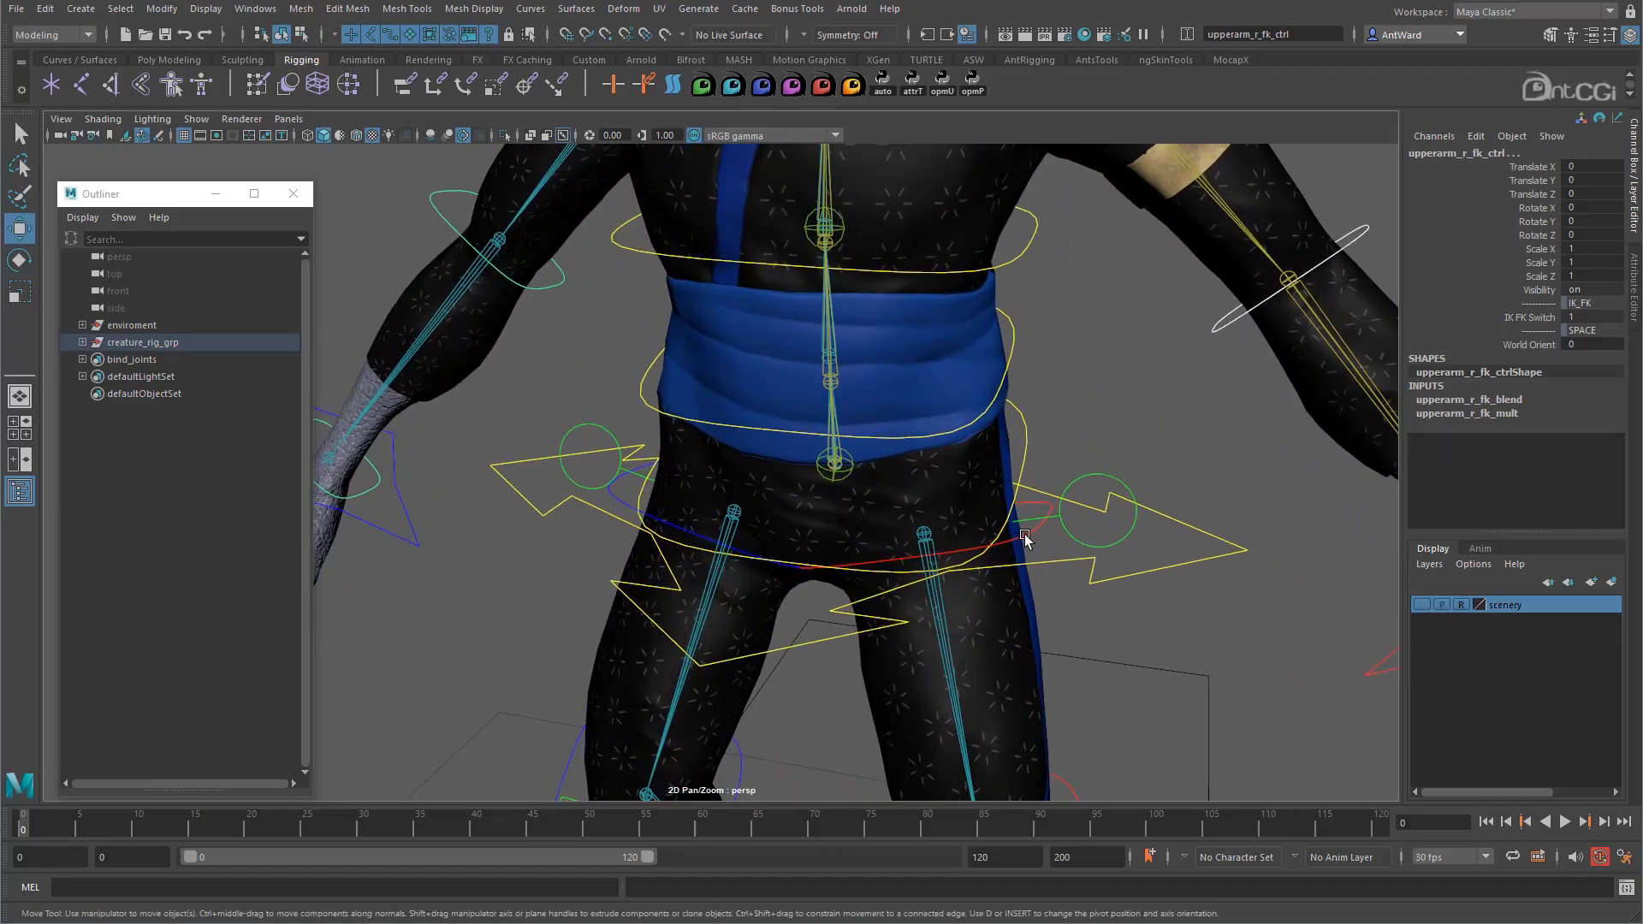
{"action": "left_click", "coordinate": [923, 570]}
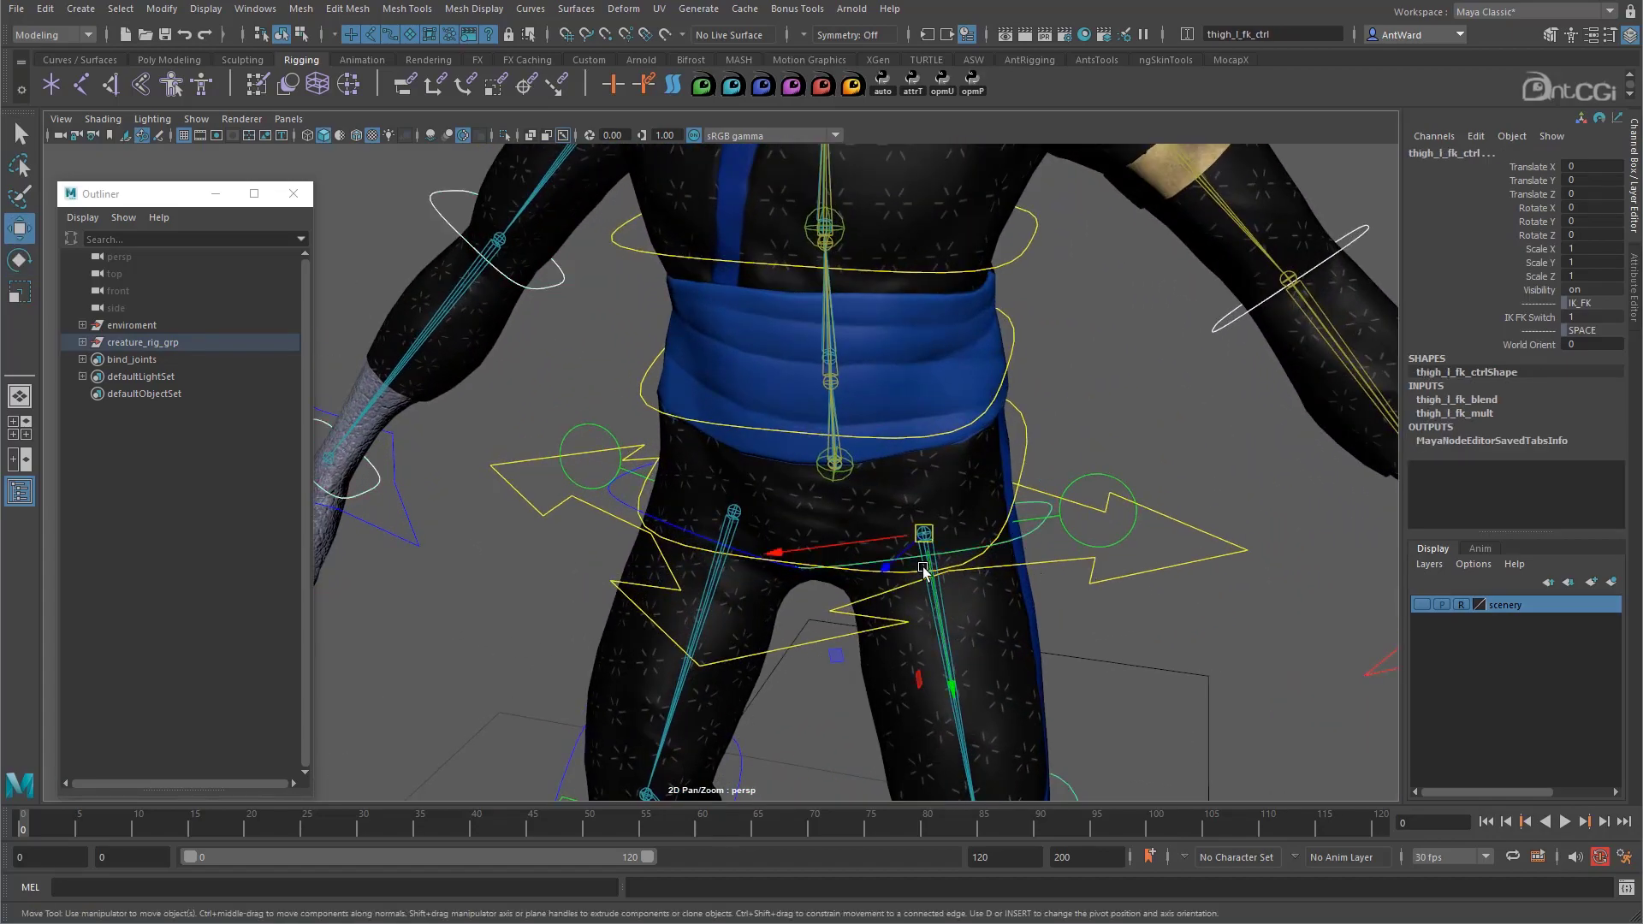
{"action": "left_click", "coordinate": [1547, 346]}
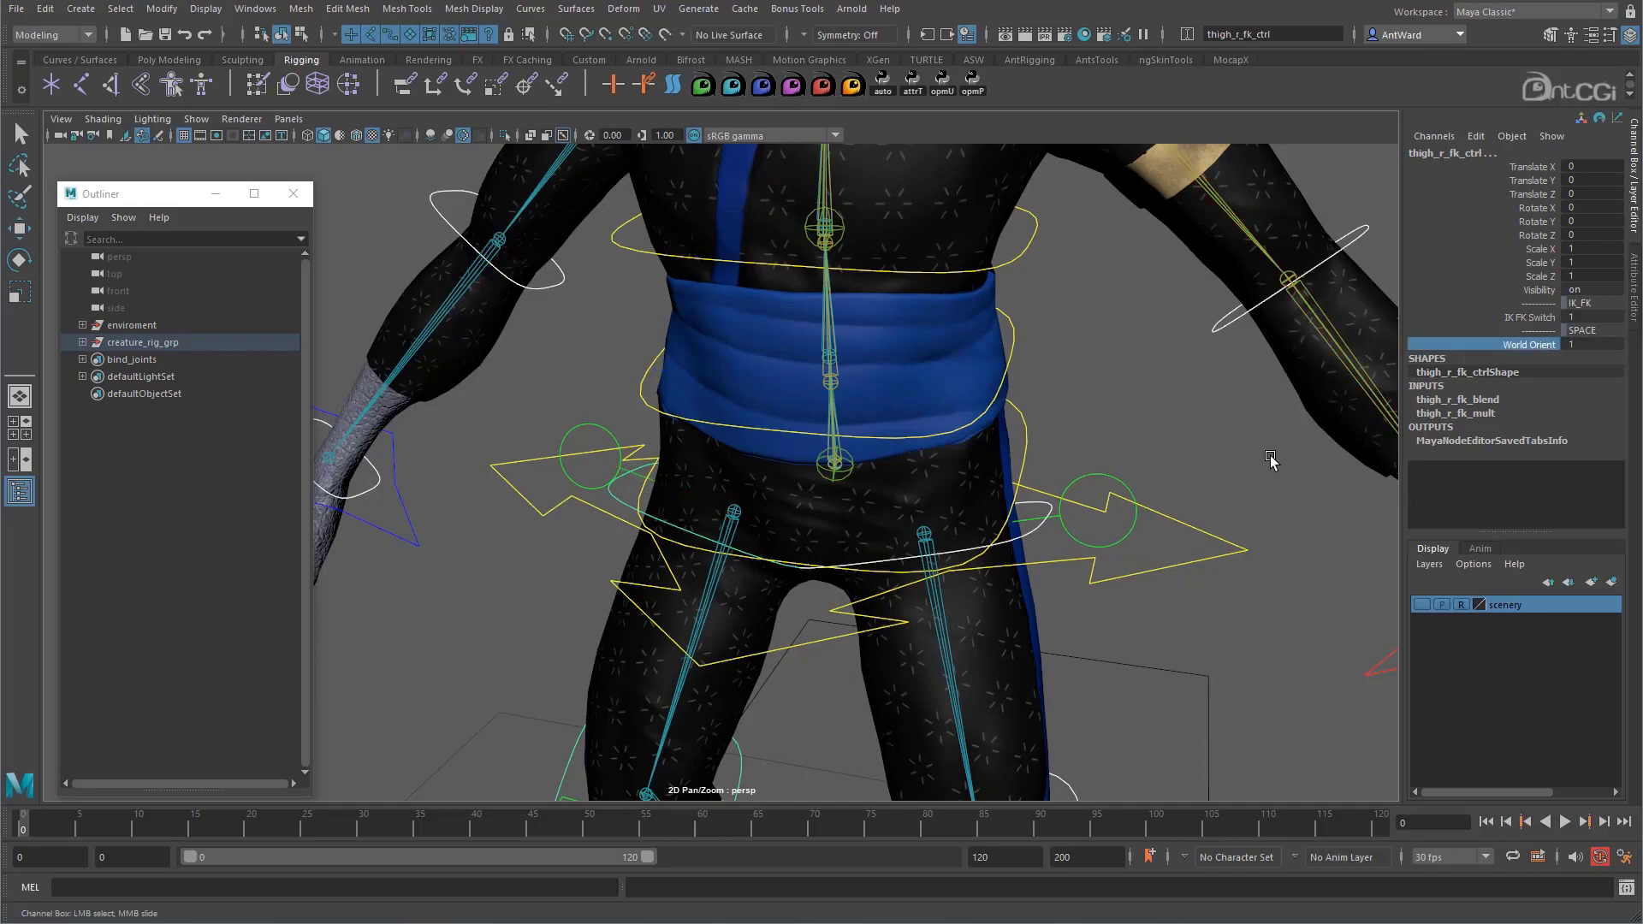
Rotate cog_ctrl in several directions to test the arms and legs with world orientation enabled.
{"action": "right_click_drag", "start_coordinate": [1270, 459], "coordinate": [928, 451], "text": "alt"}
{"action": "left_click_drag", "start_coordinate": [928, 451], "coordinate": [882, 462], "text": "alt"}
{"action": "left_click", "coordinate": [879, 462]}
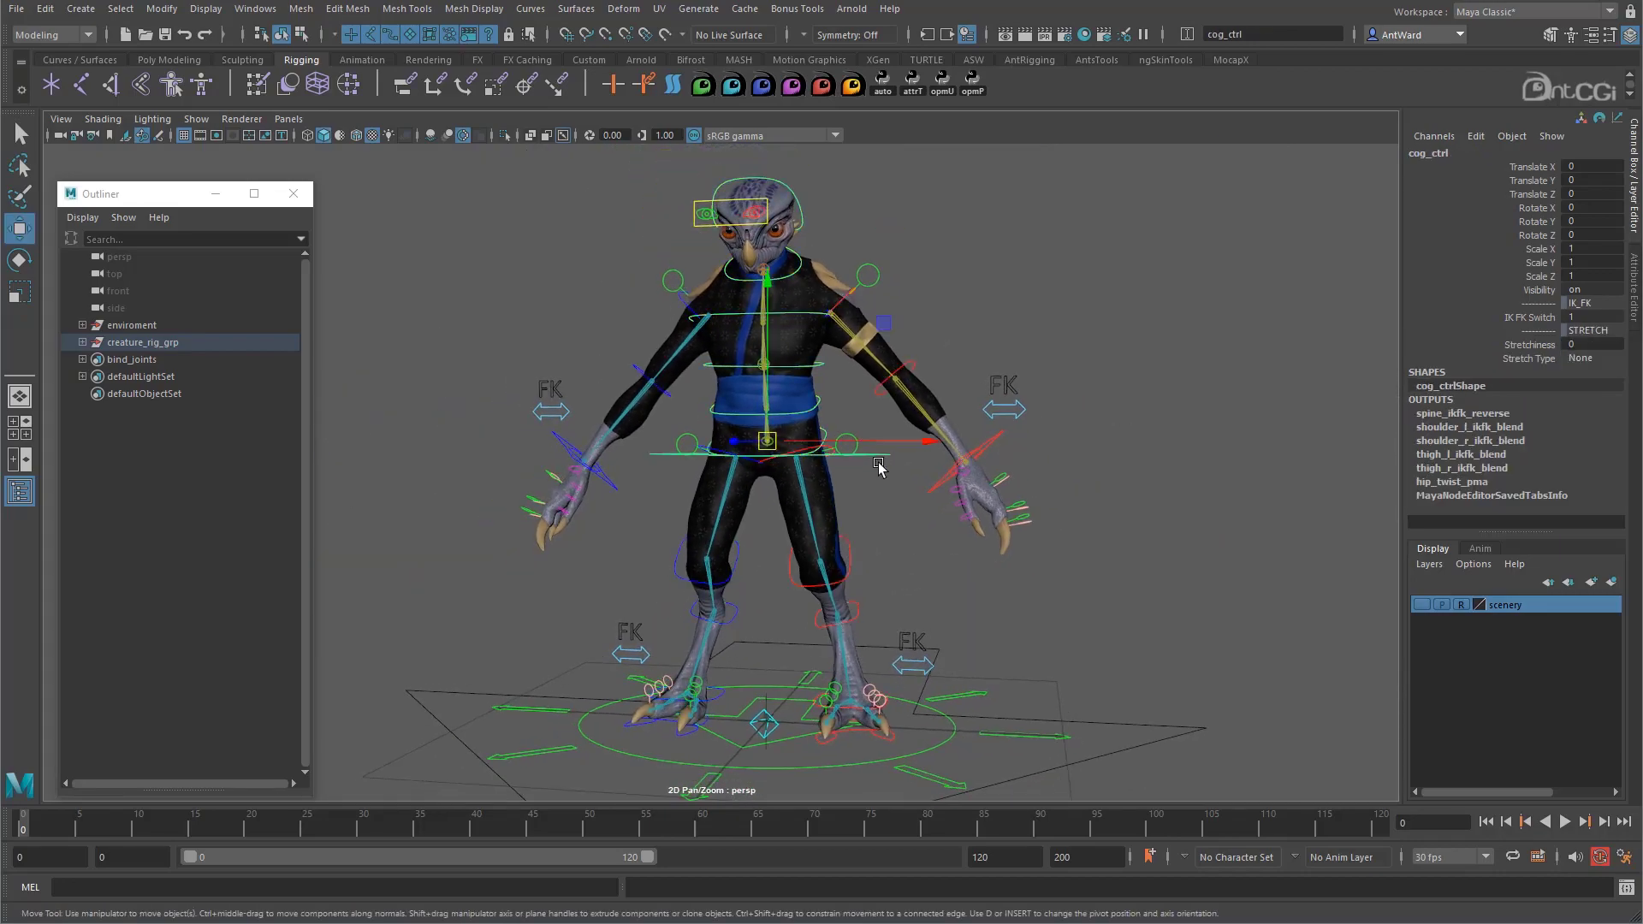
{"action": "key", "text": "e"}
{"action": "left_click_drag", "start_coordinate": [916, 408], "coordinate": [900, 343]}
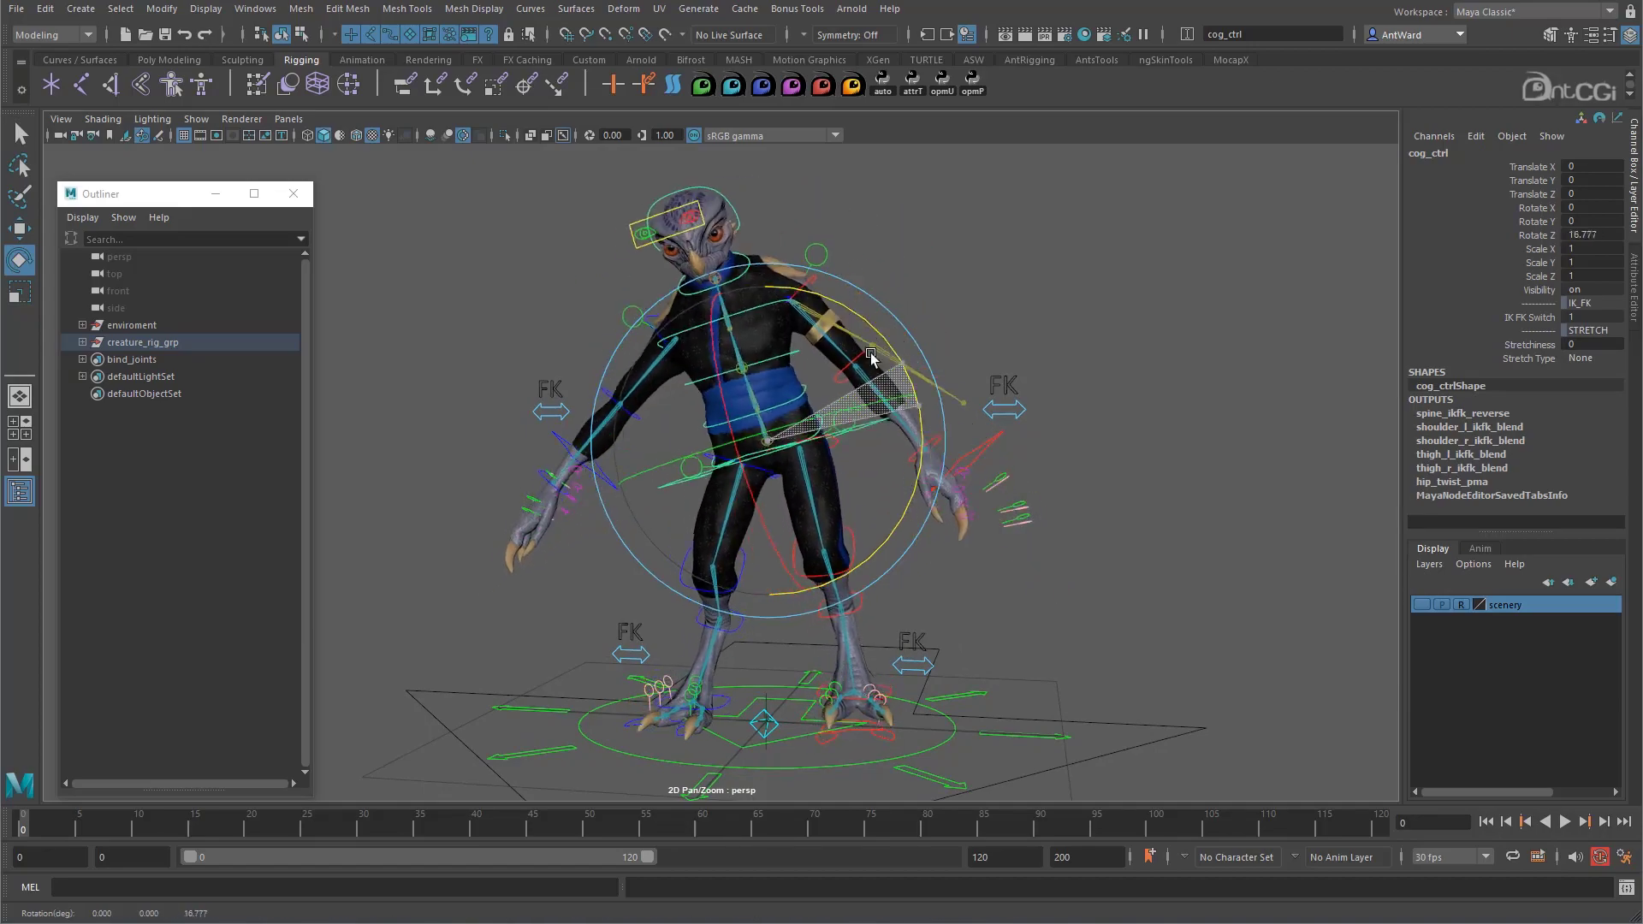
{"action": "left_click_drag", "start_coordinate": [763, 585], "coordinate": [877, 338], "text": "alt"}
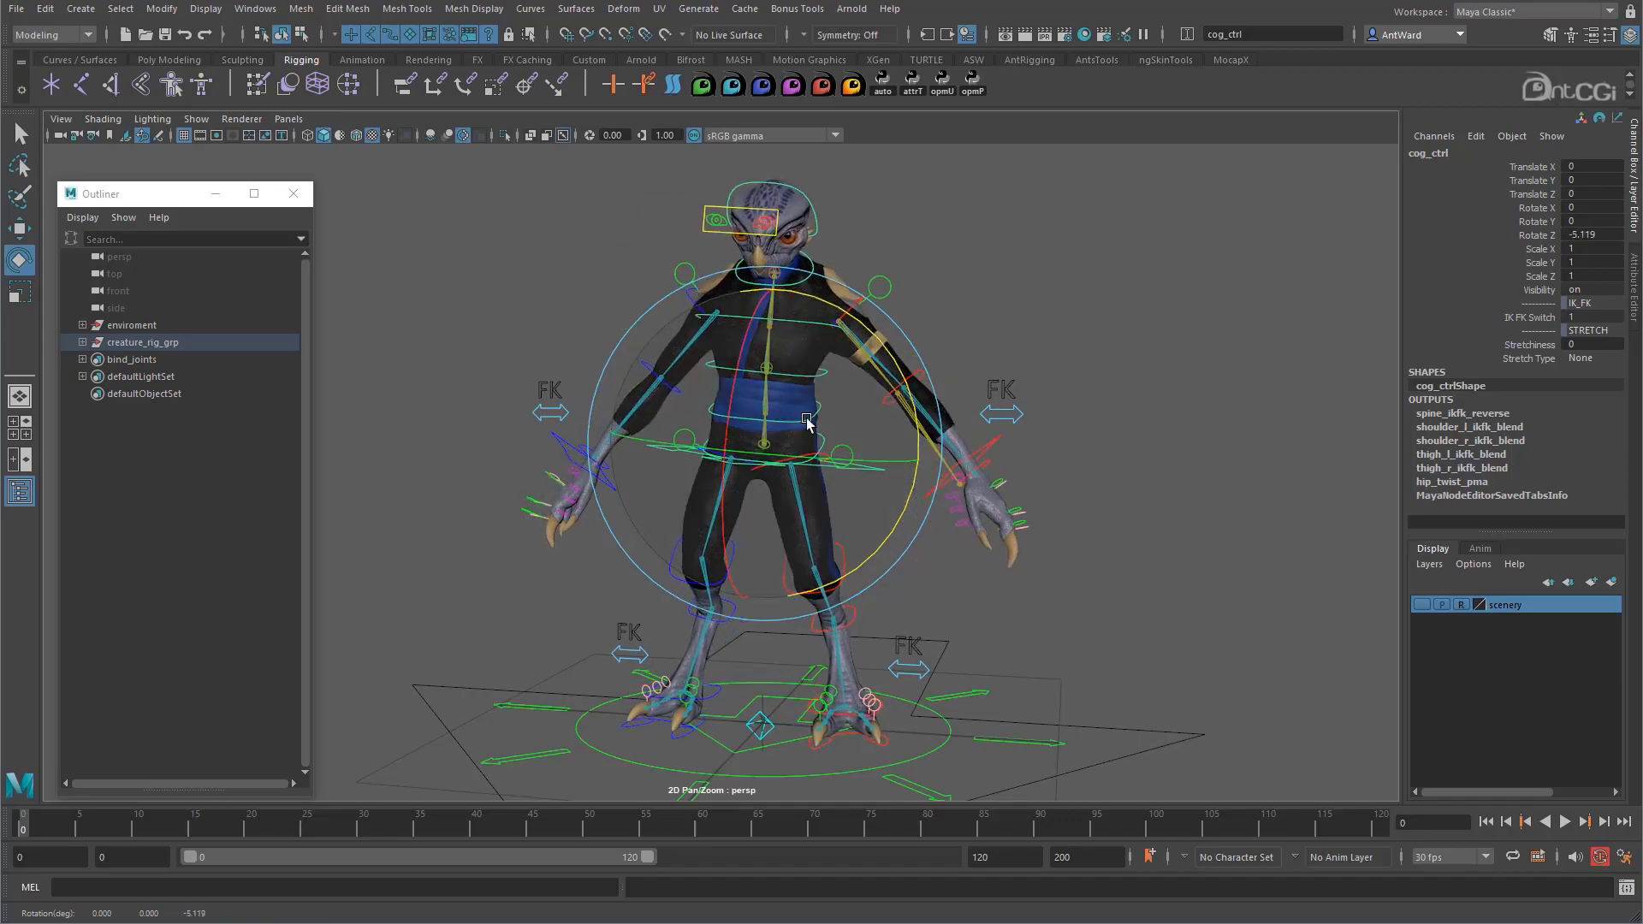
{"action": "left_click_drag", "start_coordinate": [773, 398], "coordinate": [931, 494]}
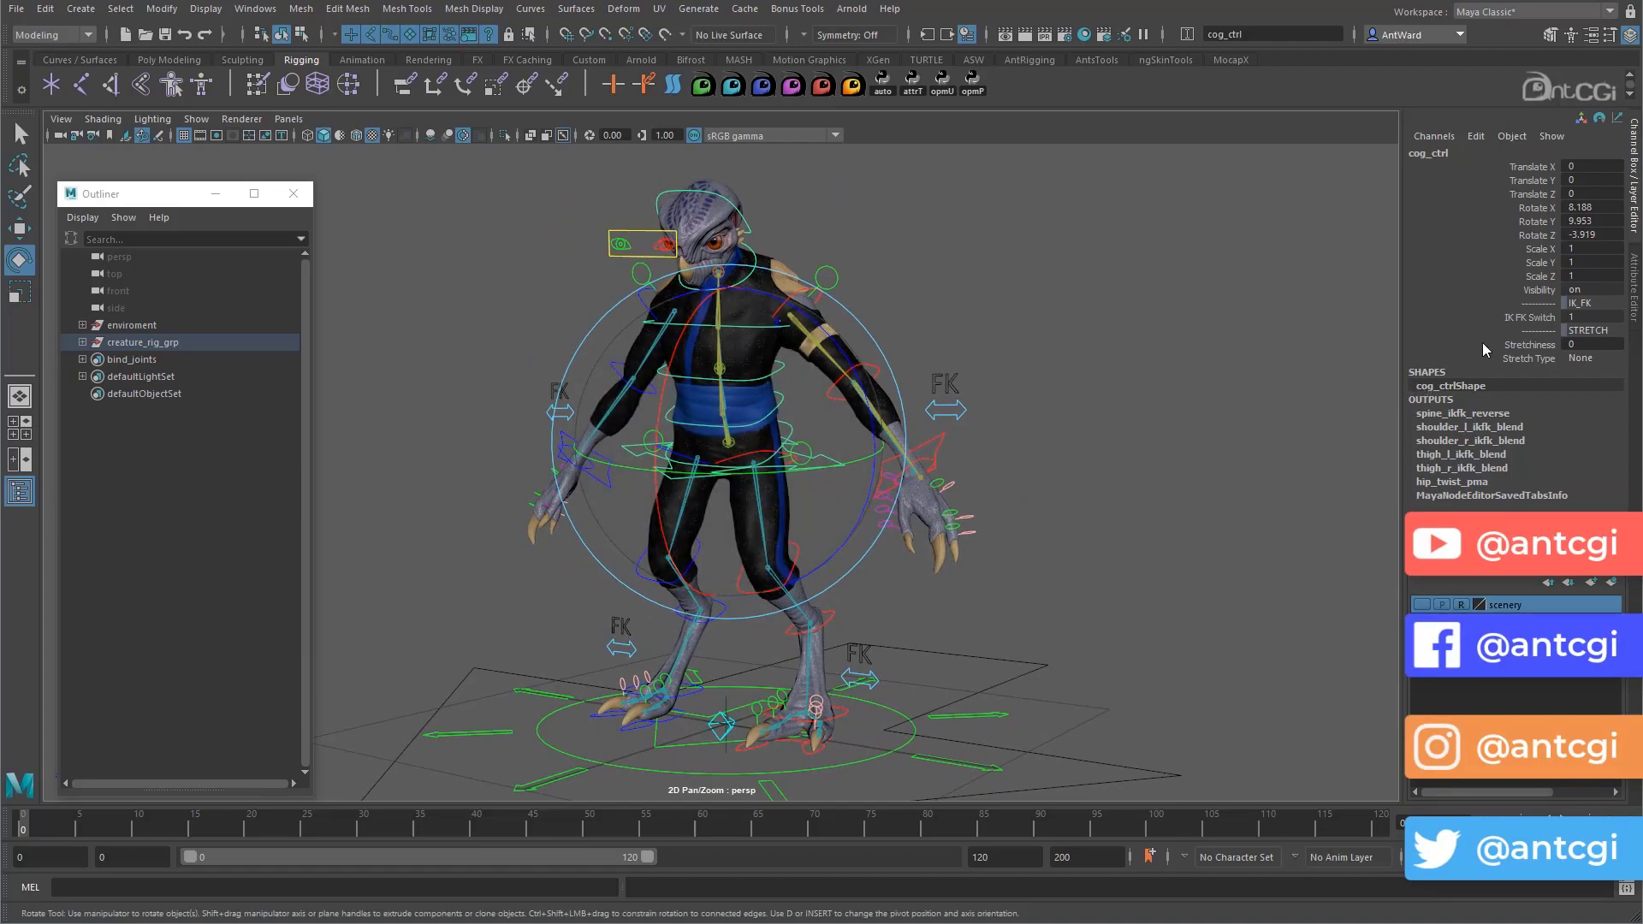
Reset Rotate X, Y and Z of cog_ctrl to 0.
{"action": "left_click_drag", "start_coordinate": [1594, 210], "coordinate": [1598, 233]}
{"action": "type", "text": "0"}
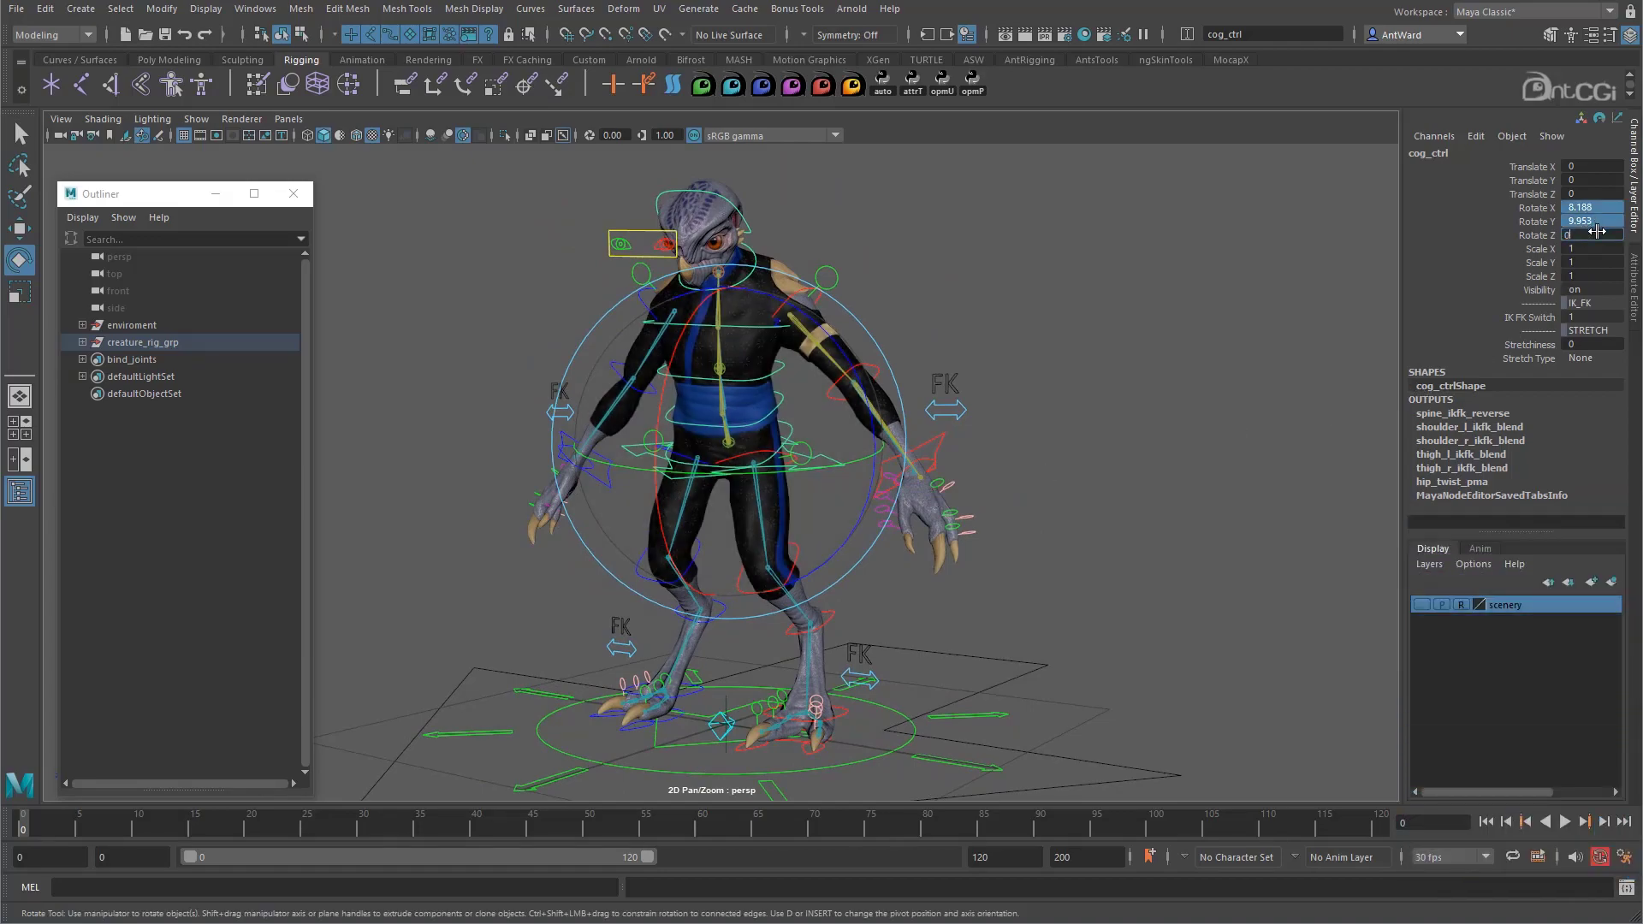